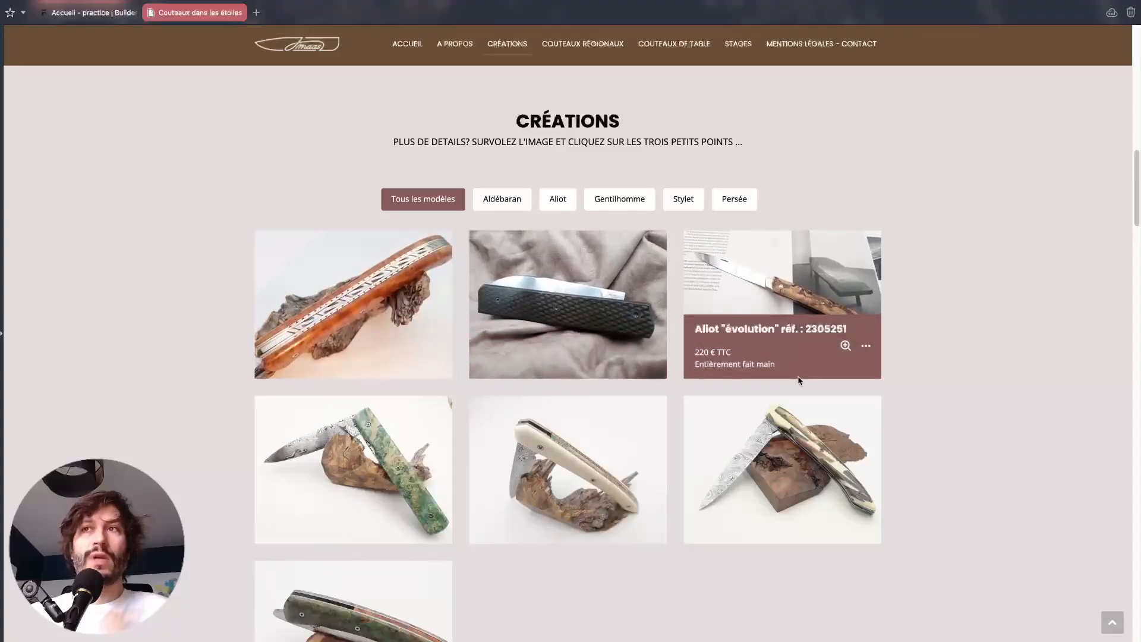
Step: Examine the Créations gallery's knife overlays and filter it by Aldébaran, Aliot and Gentilhomme before showing all models again
mouse_move(335, 268)
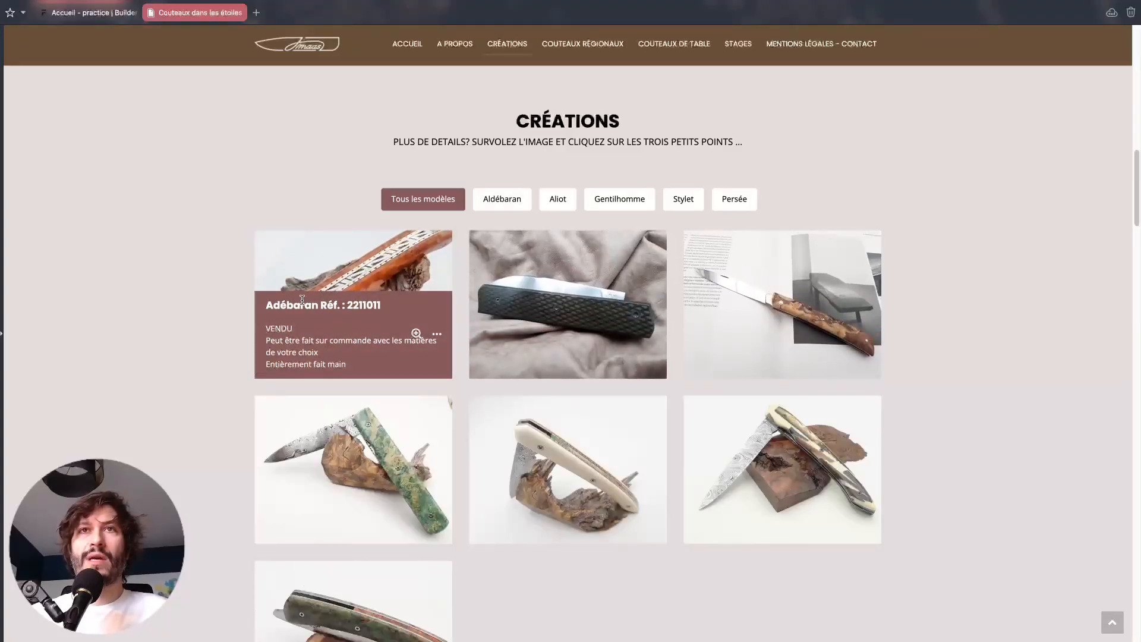
mouse_move(488, 351)
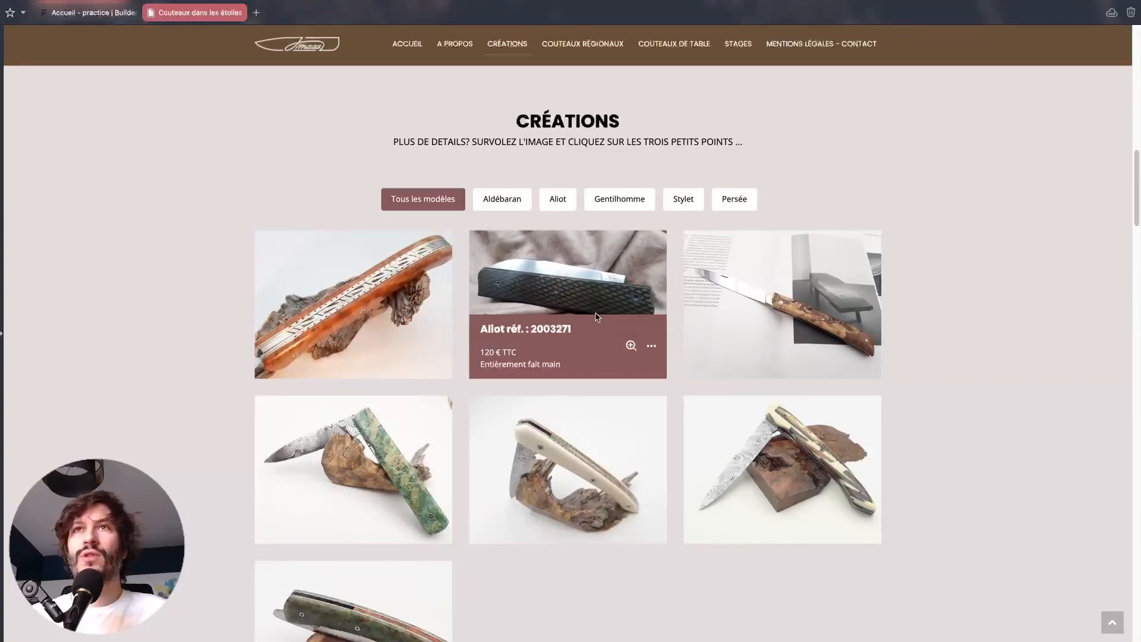
left_click(501, 198)
left_click(556, 199)
left_click(629, 200)
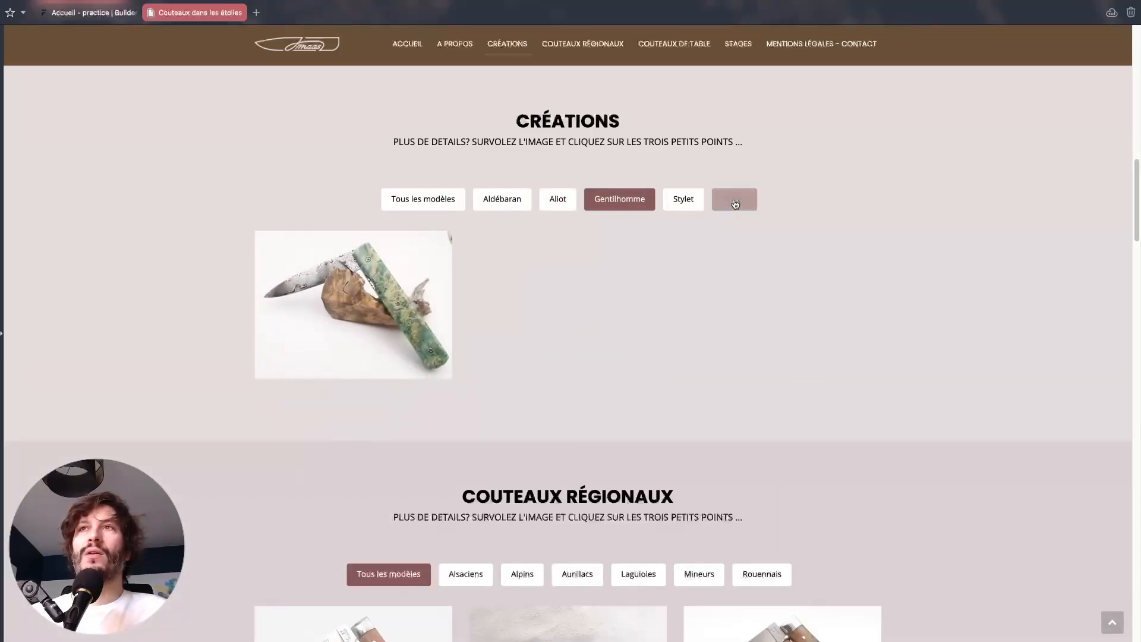
left_click(433, 197)
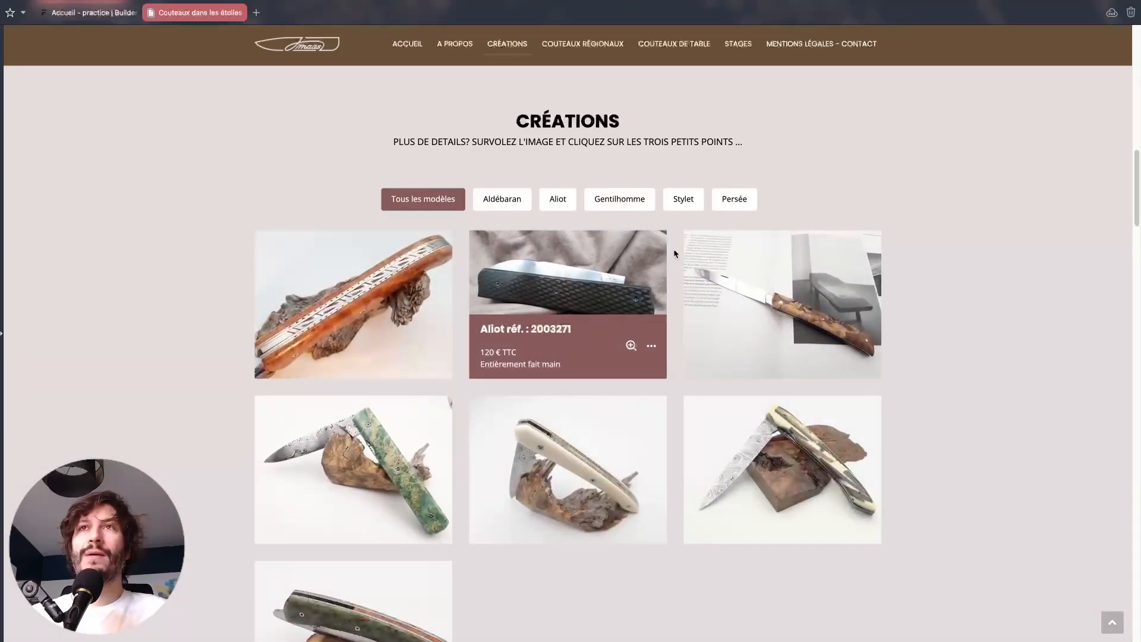
Step: Review the Couteaux régionaux and Couteaux de table galleries and return to the Créations section
scroll(496, 174, "down", 10)
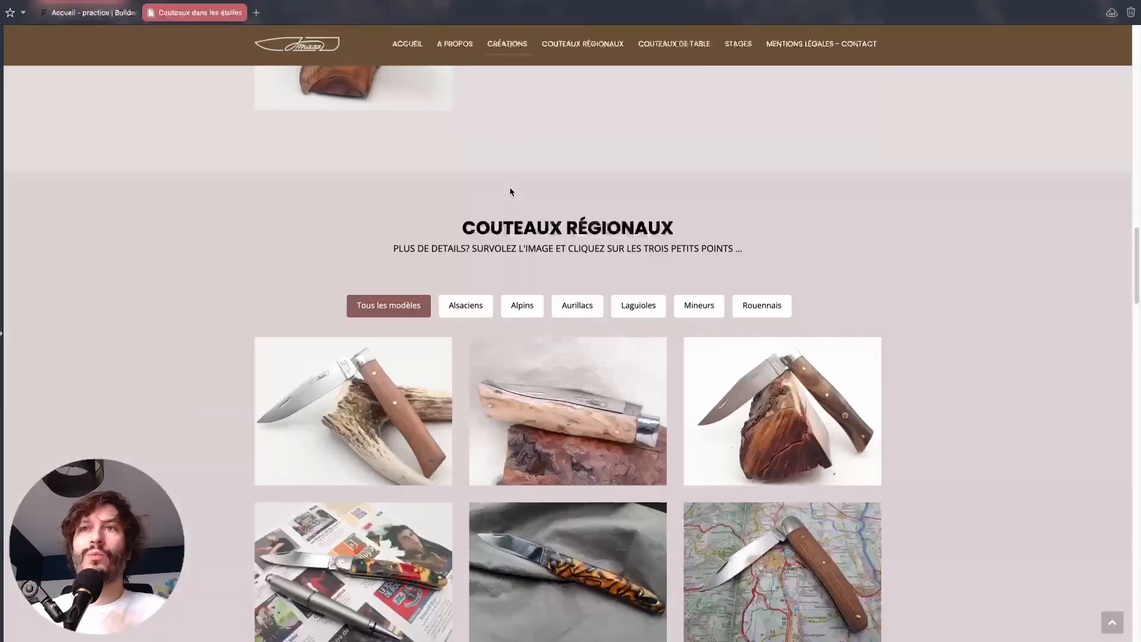
scroll(510, 192, "down", 15)
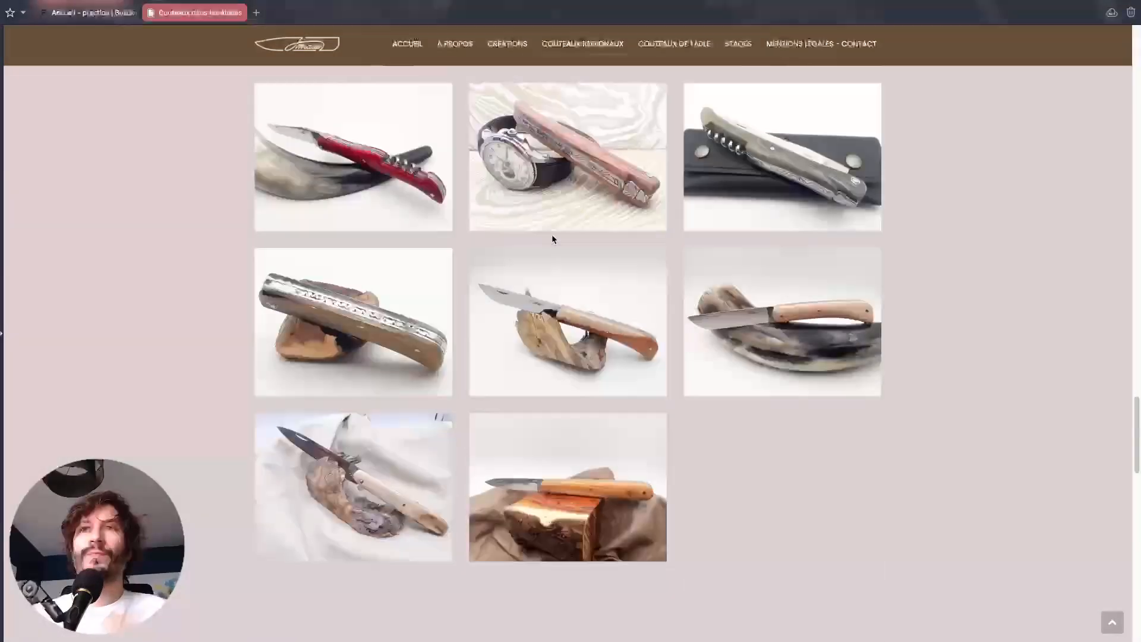
scroll(552, 239, "down", 7)
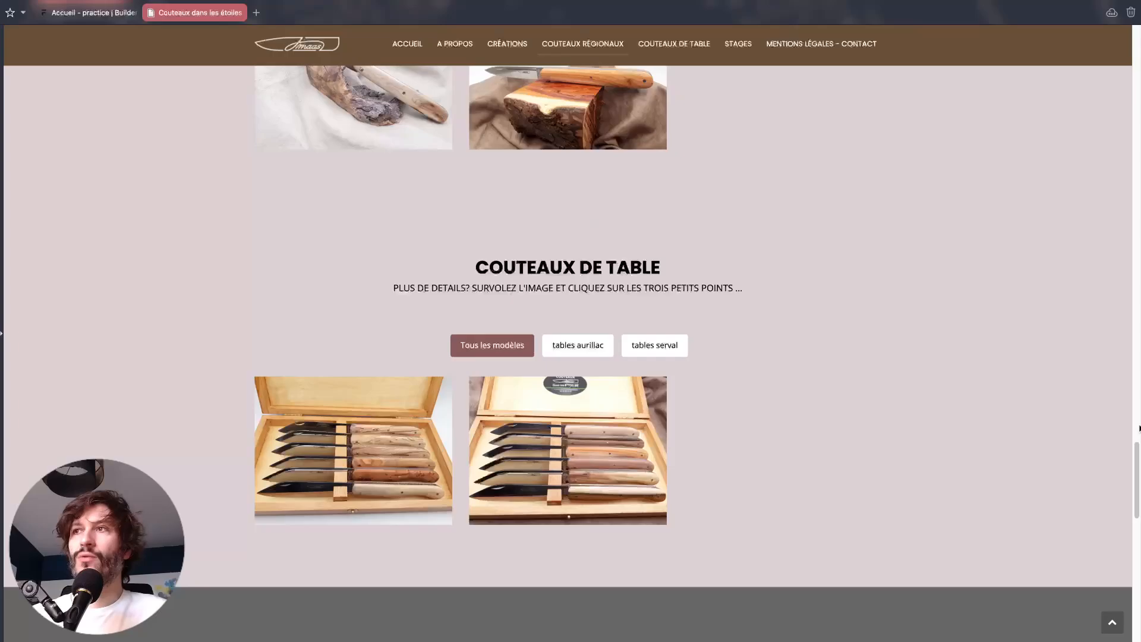
scroll(1119, 187, "up", 20)
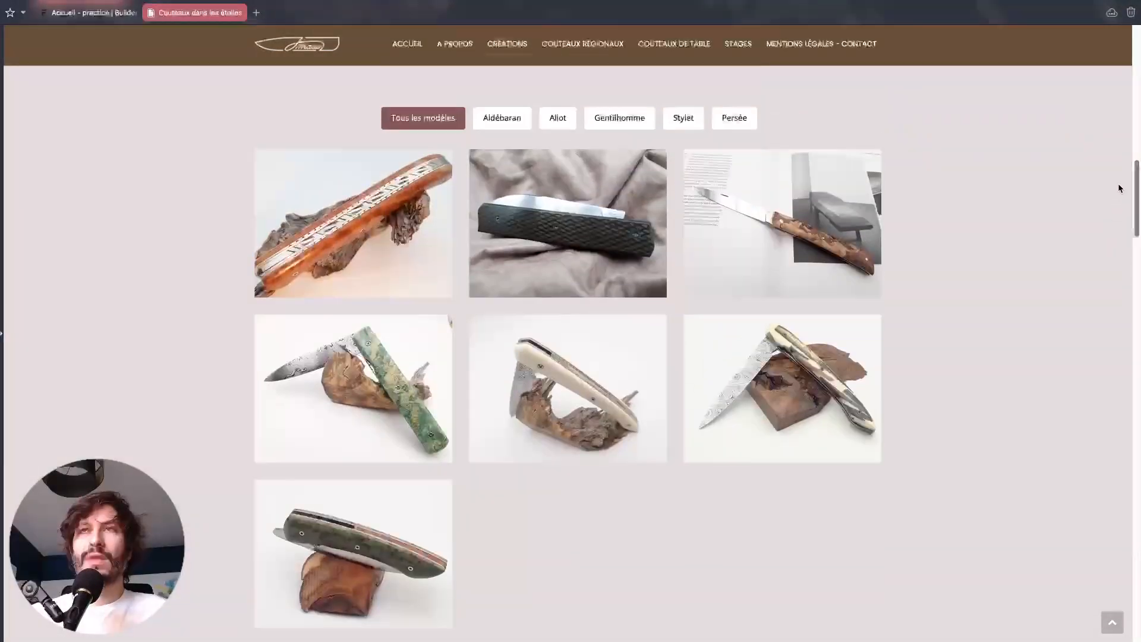
scroll(1119, 188, "up", 2)
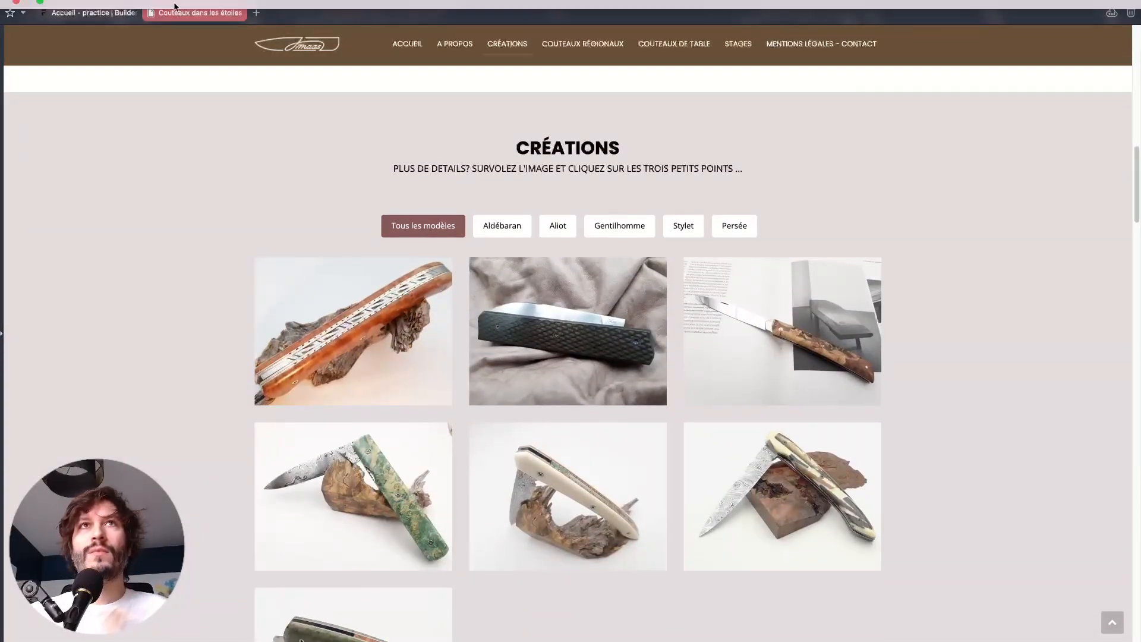
Step: Switch to the Accueil page in Builder and inspect the Créations title block, both filter buttons and the couteaux container
left_click(79, 13)
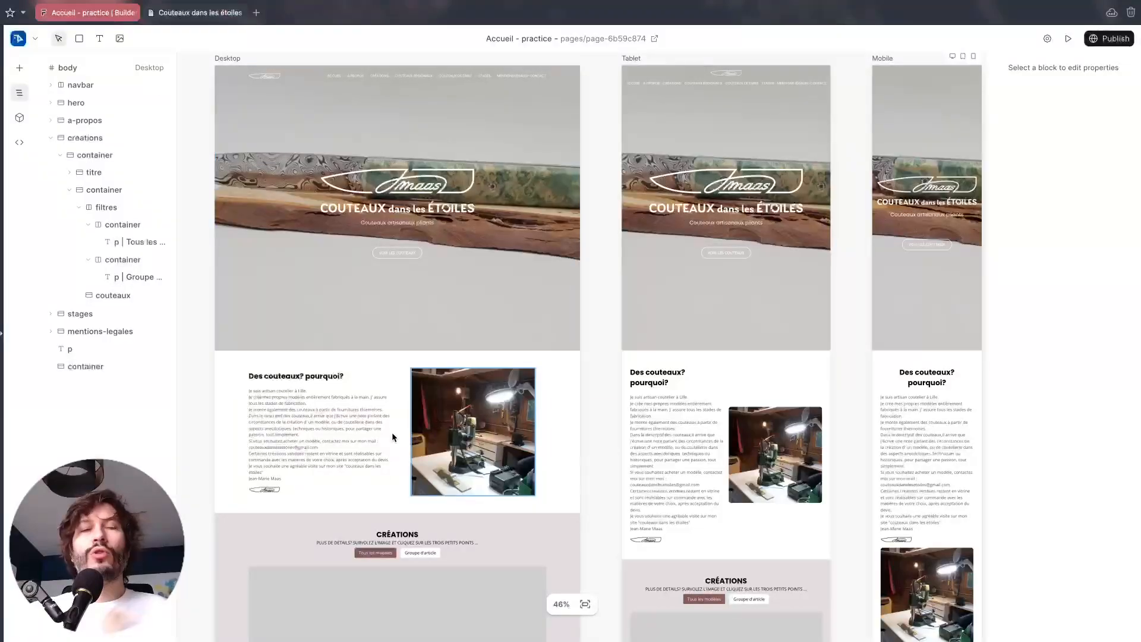
left_click_drag(176, 376, 260, 153)
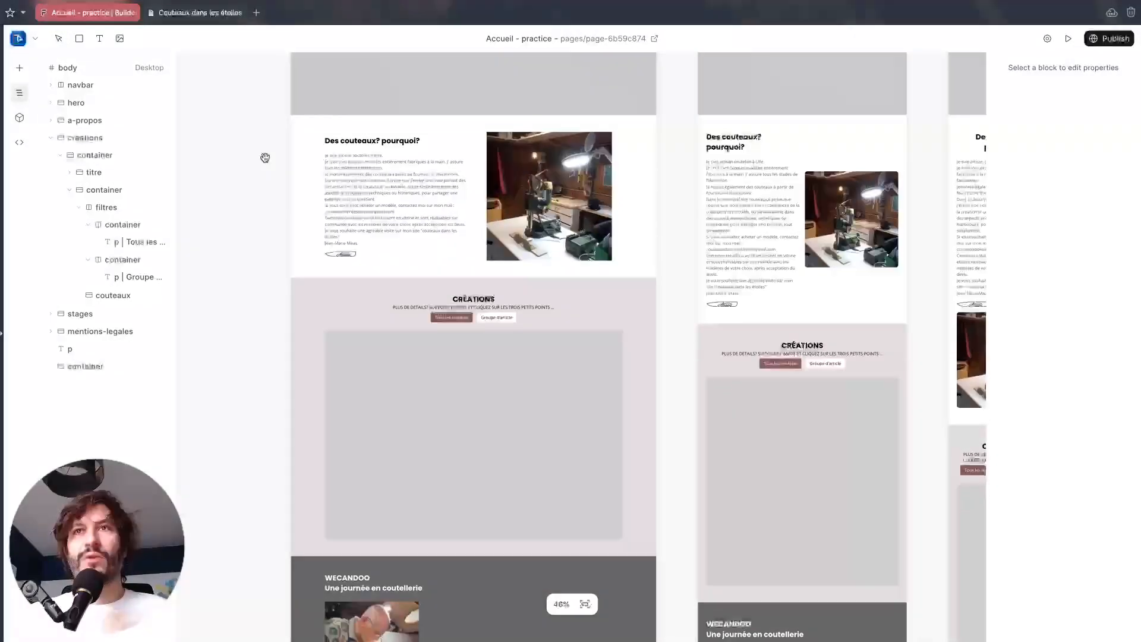
scroll(427, 394, "up", 5)
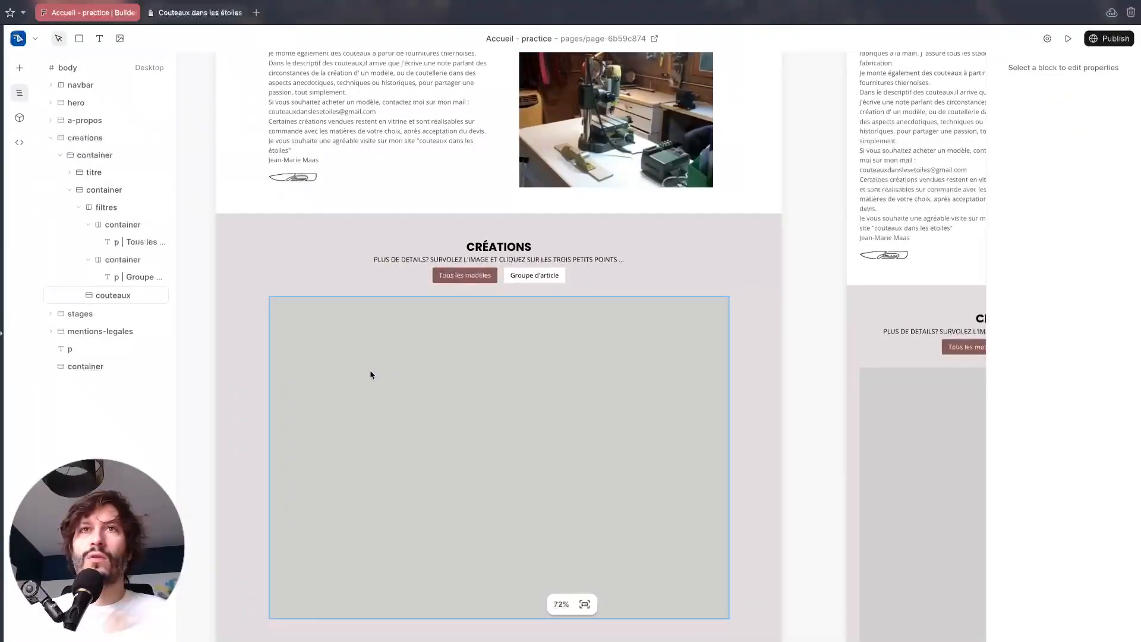
scroll(823, 261, "down", 2)
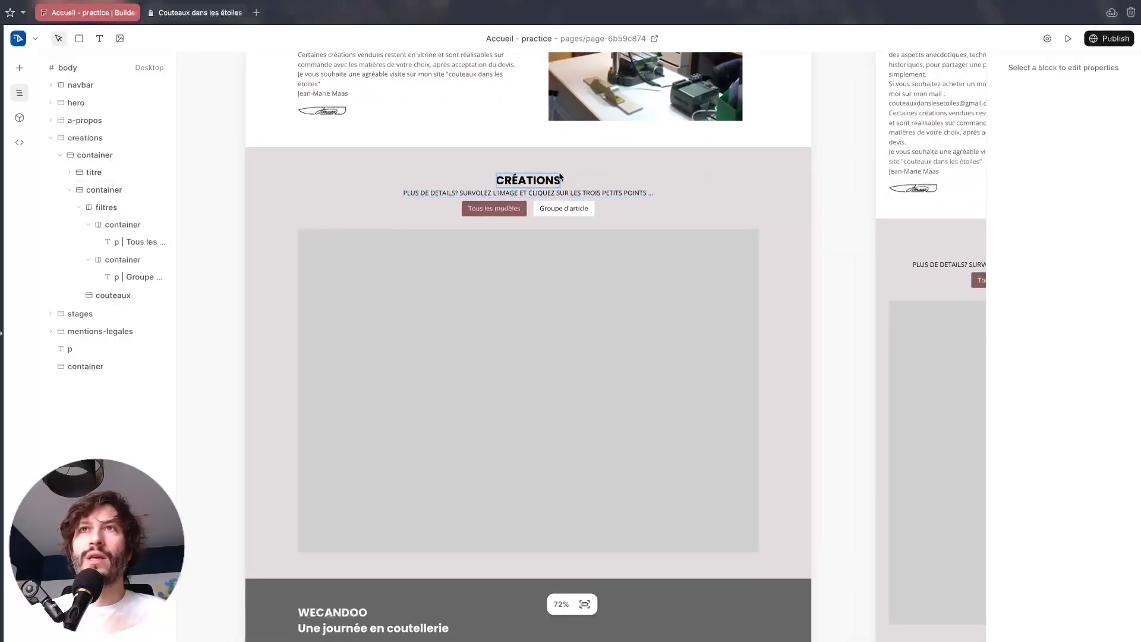
left_click(514, 184)
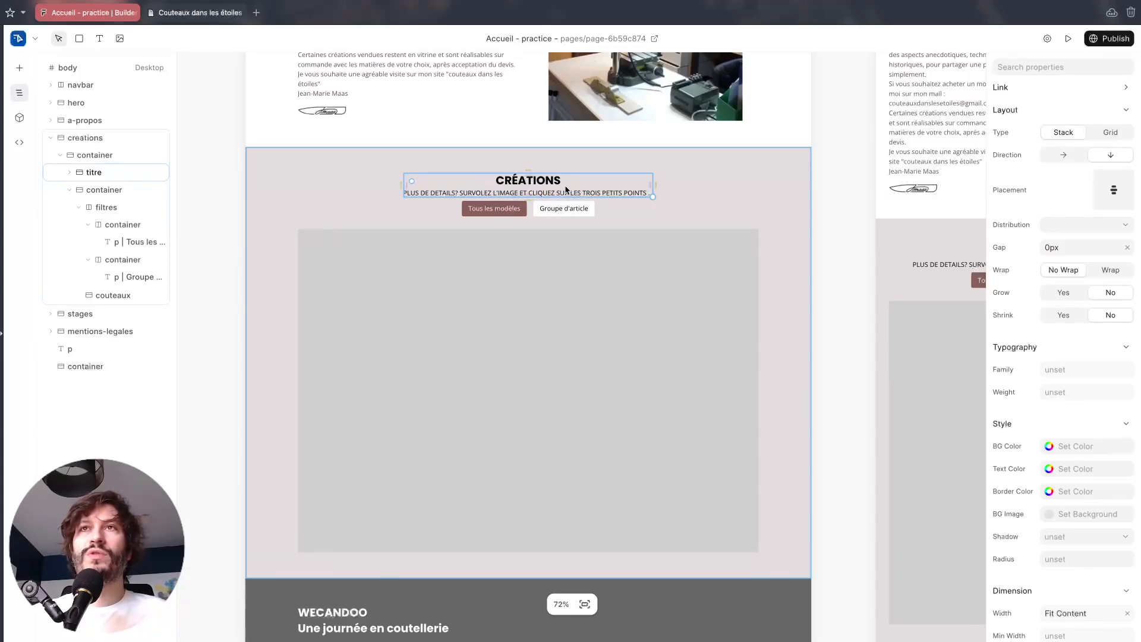
left_click(525, 211)
scroll(526, 212, "up", 3)
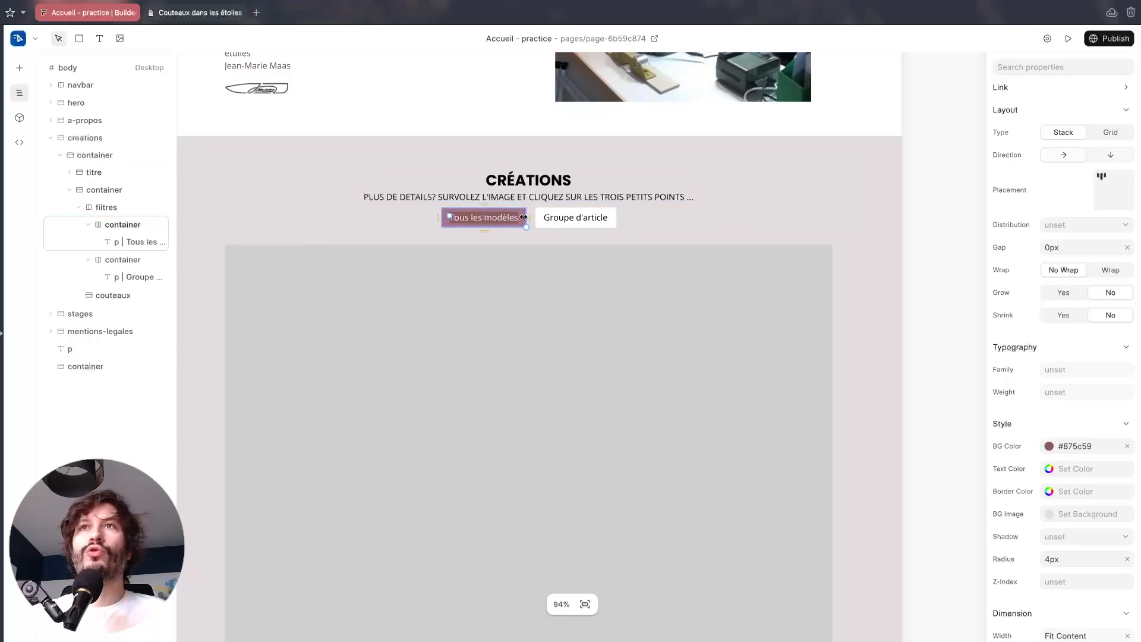
left_click(541, 216)
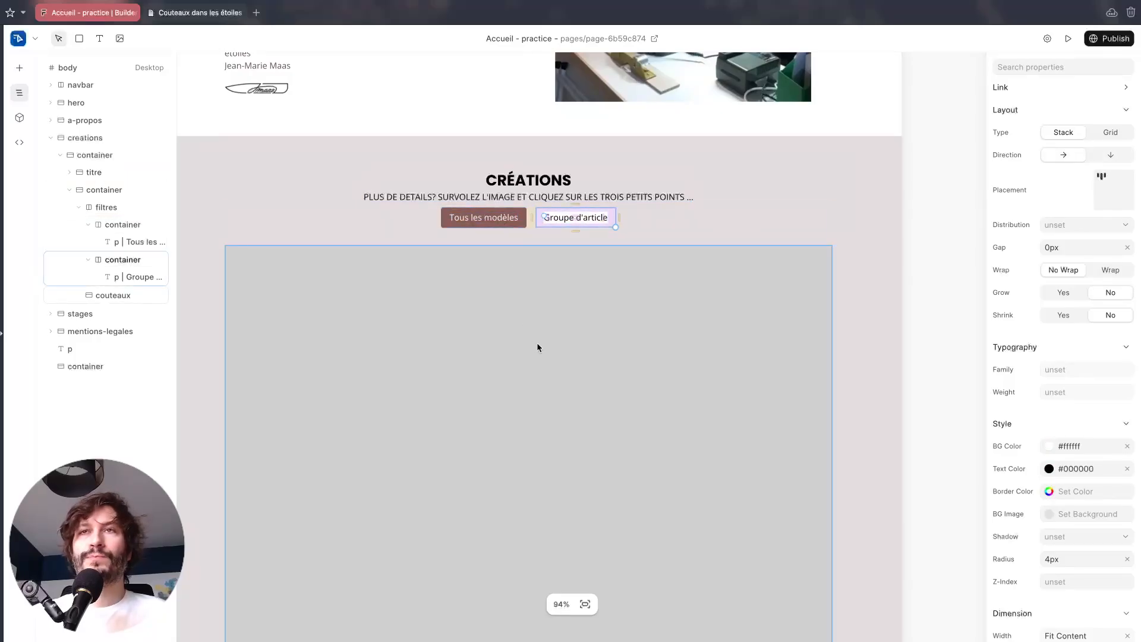
scroll(537, 342, "down", 3)
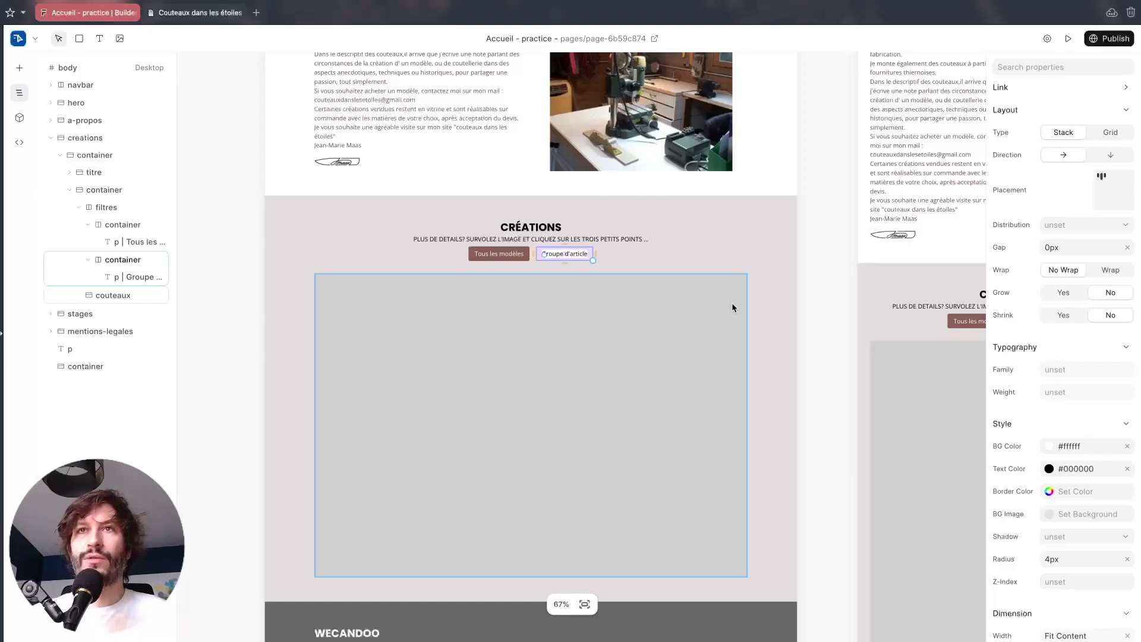
left_click_drag(233, 362, 289, 302)
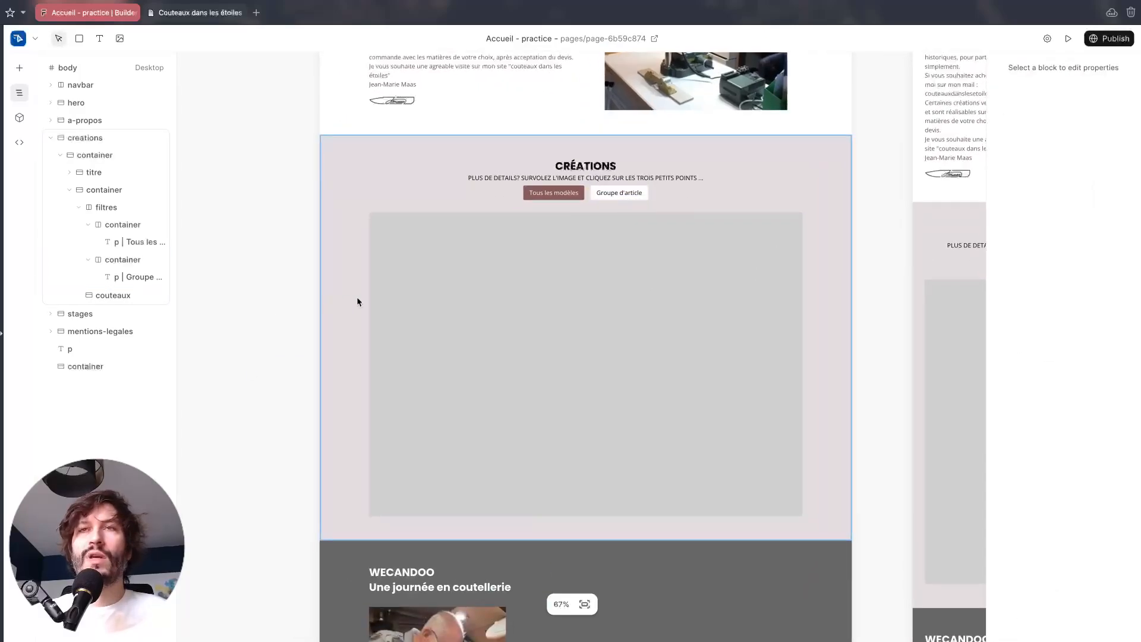
left_click(489, 306)
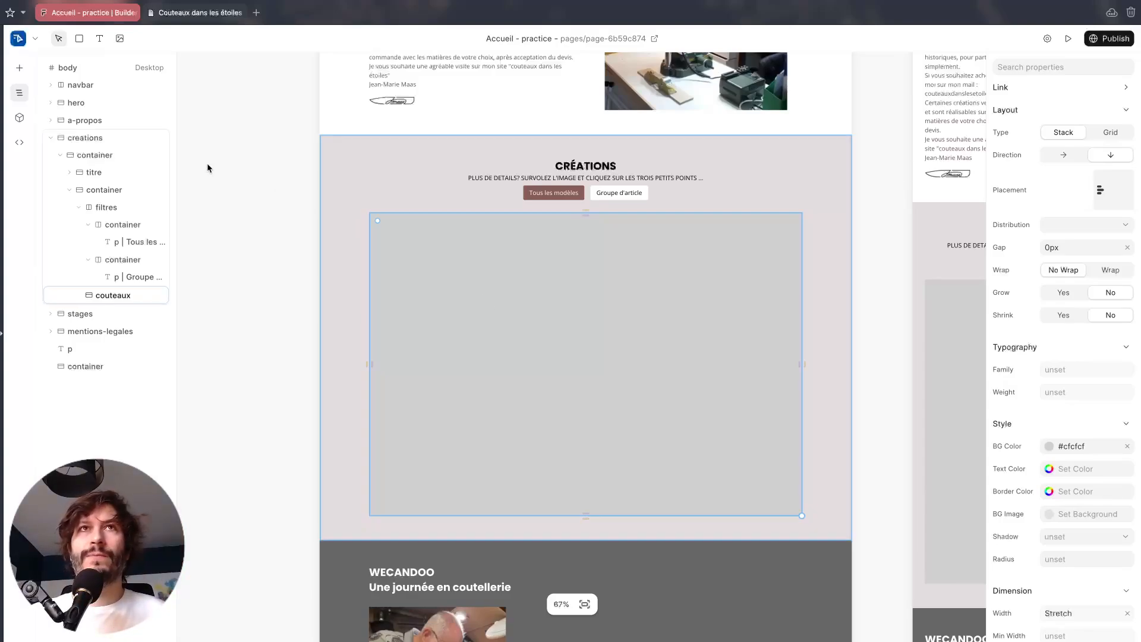
Step: Switch to the Couteaux dans les étoiles site and examine the name, reference, price and description in the first two knife overlays
left_click(169, 18)
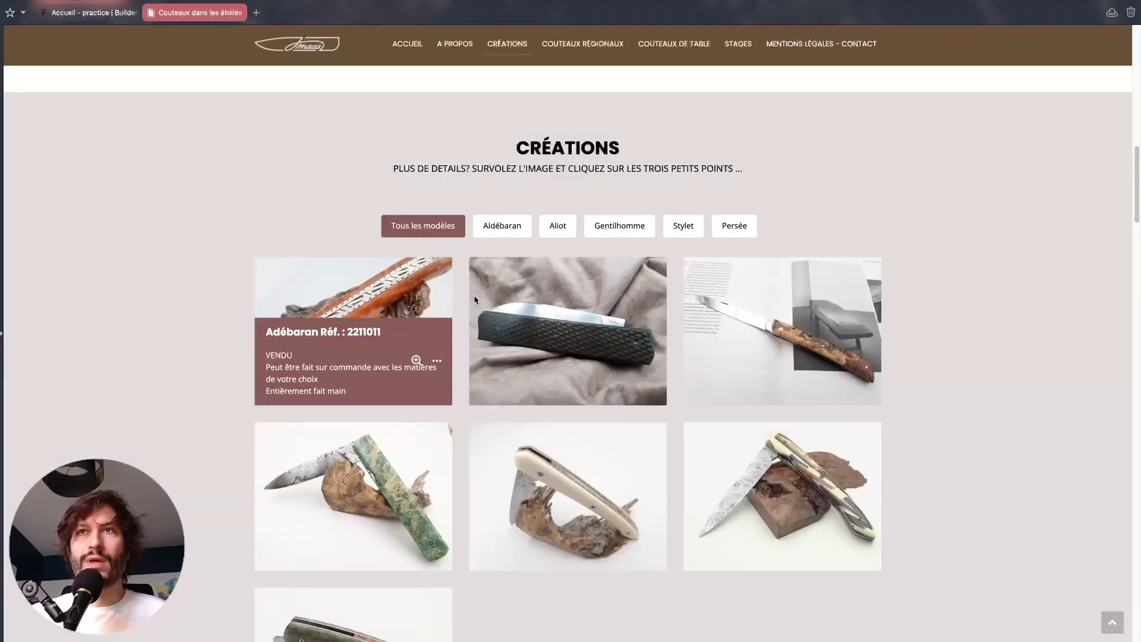
mouse_move(557, 288)
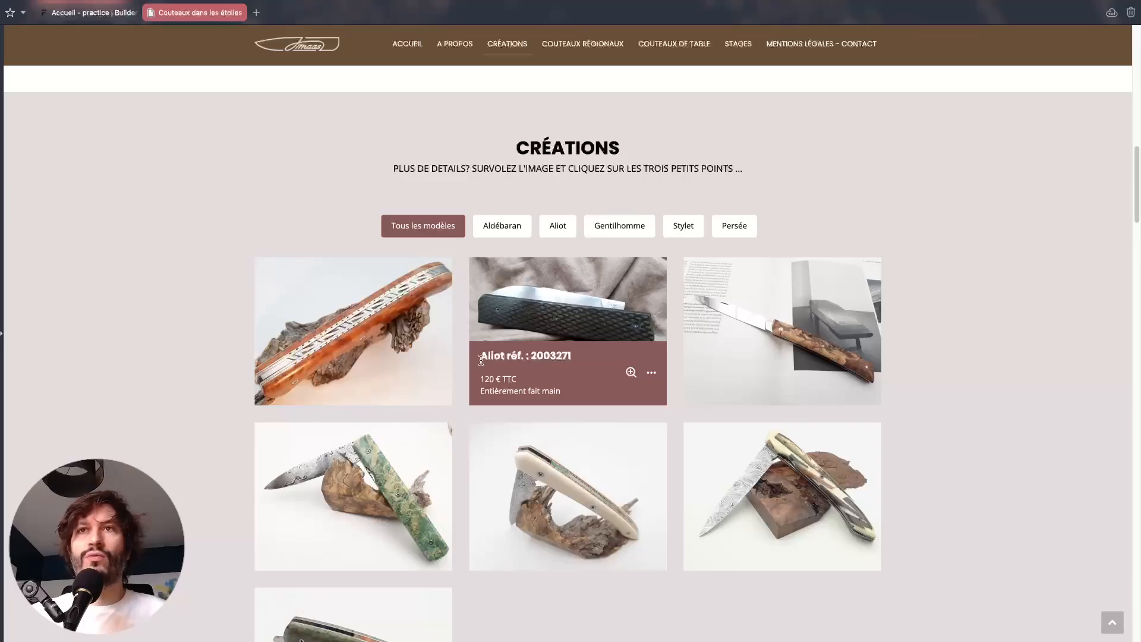
left_click_drag(481, 358, 504, 358)
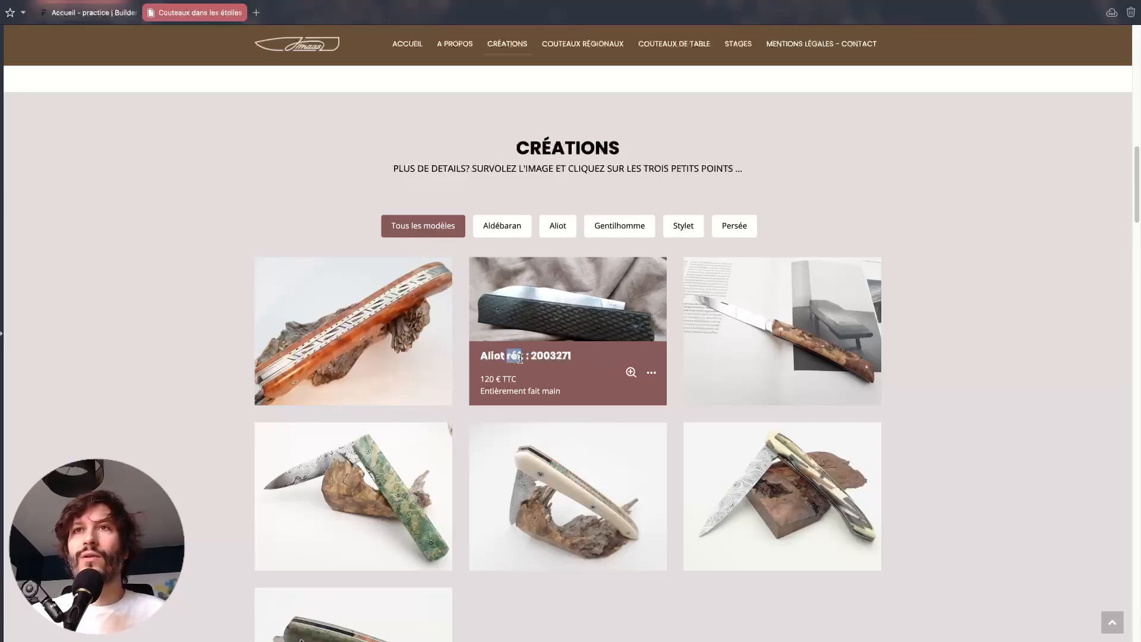
double_click(557, 356)
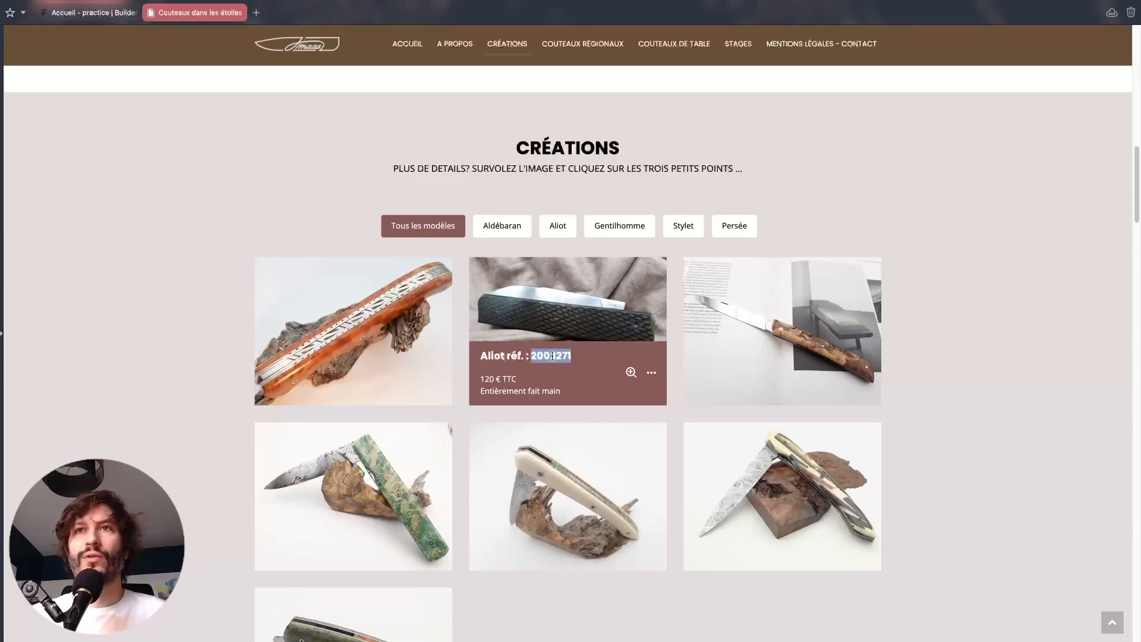
mouse_move(484, 379)
left_mouse_down()
mouse_move(525, 391)
mouse_move(480, 388)
left_mouse_up()
mouse_move(417, 362)
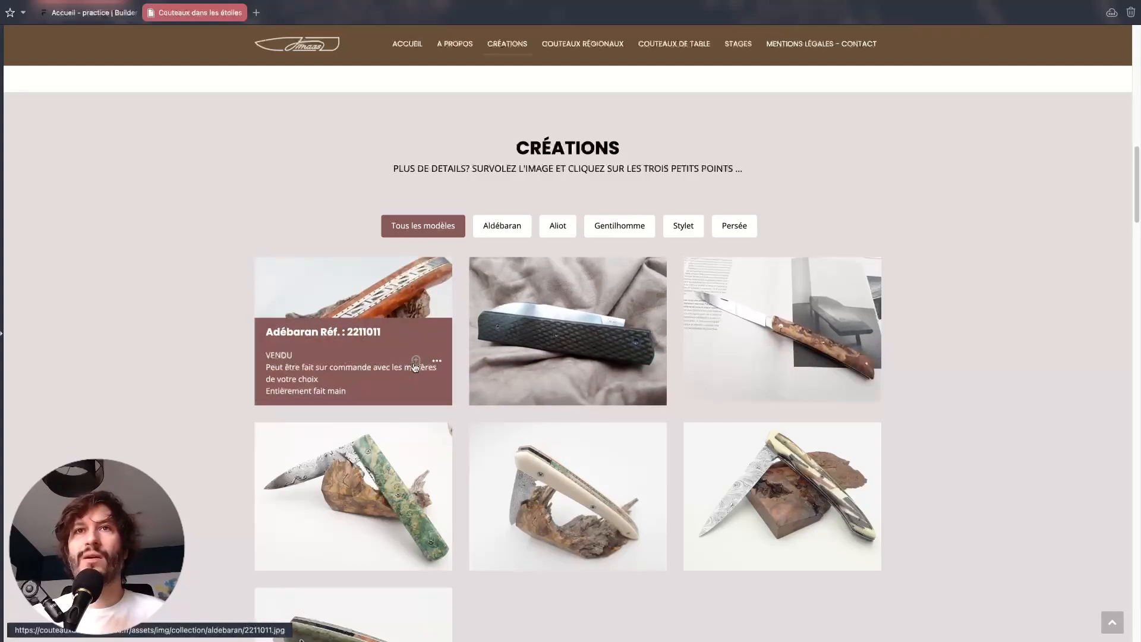
left_click_drag(266, 371, 346, 393)
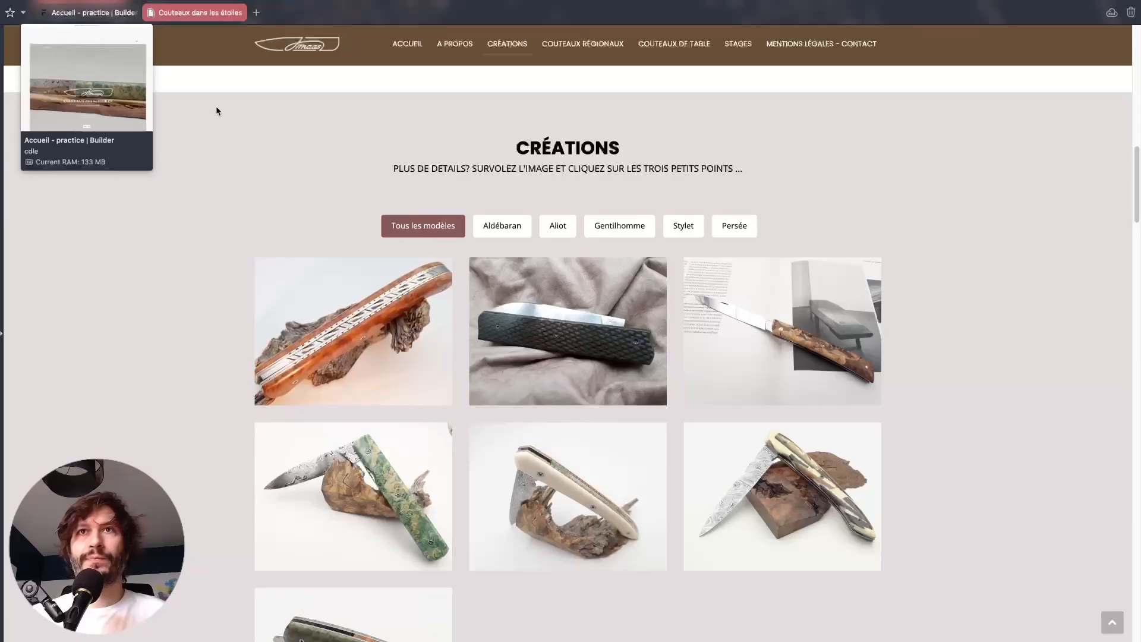
mouse_move(443, 315)
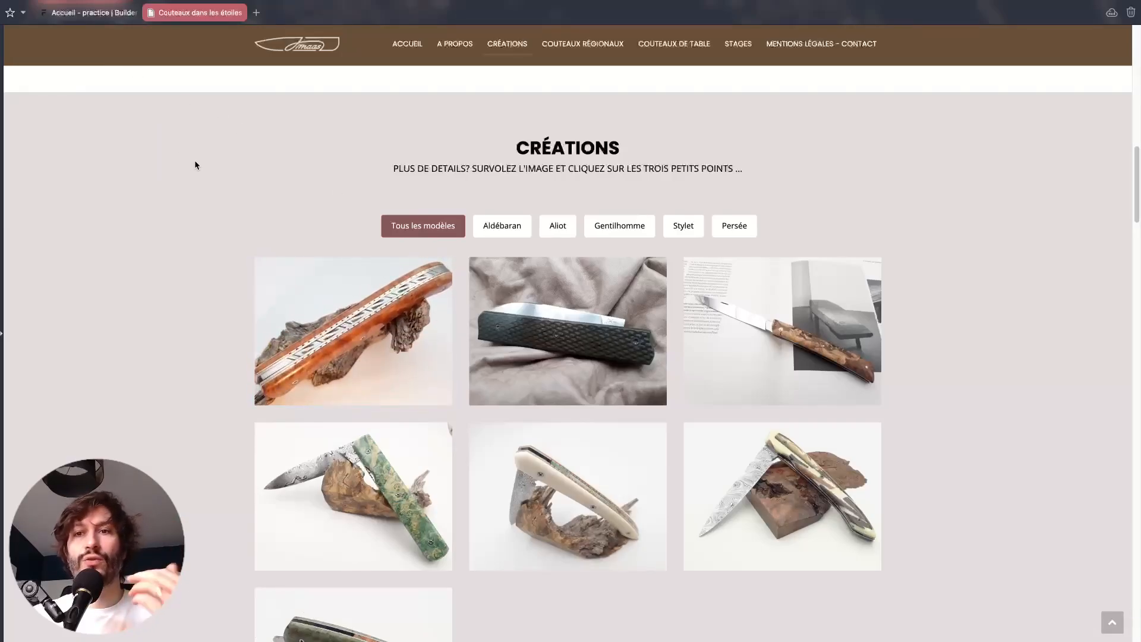
Step: Switch back to Builder, add a container inside the couteaux block and resize it to a card about two-fifths of the block's width
left_click(72, 13)
scroll(407, 422, "up", 3)
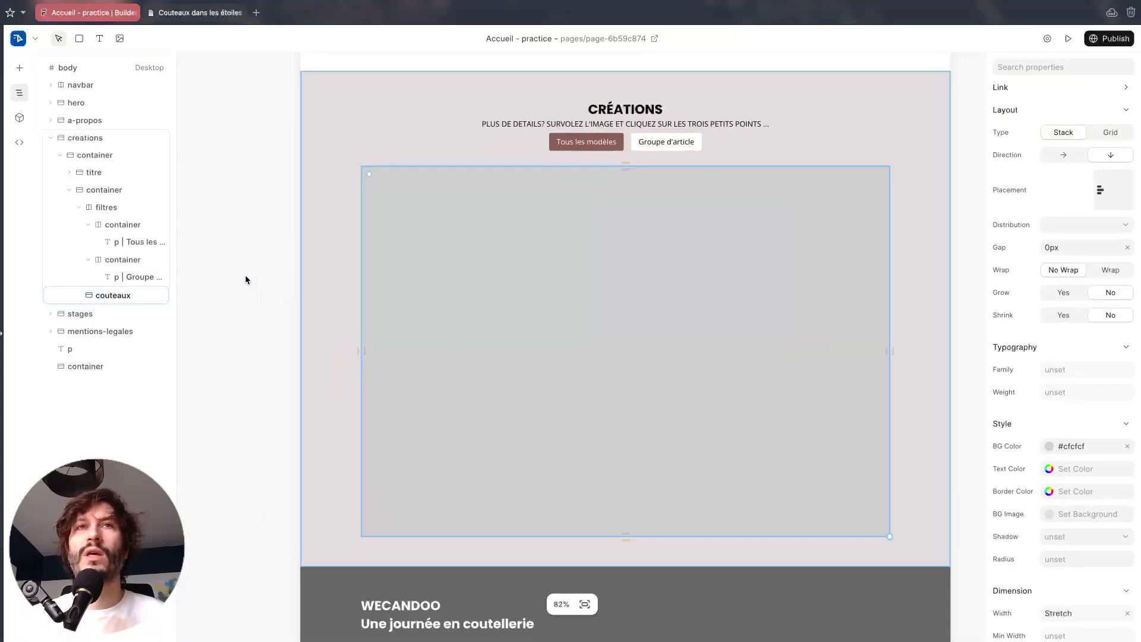
key("r")
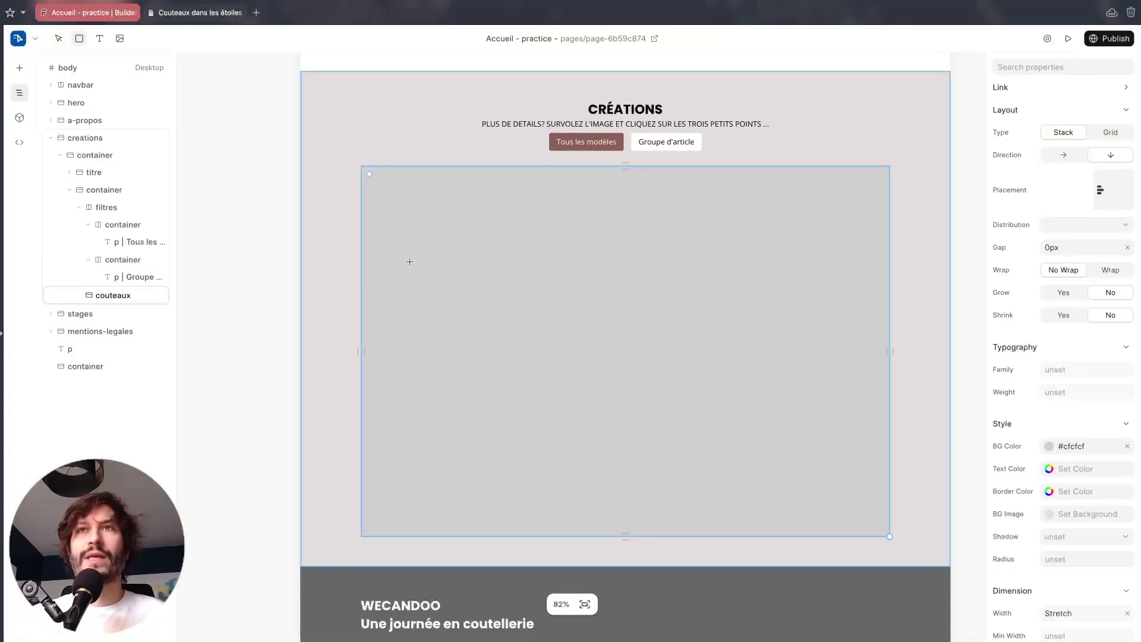
left_click(469, 271)
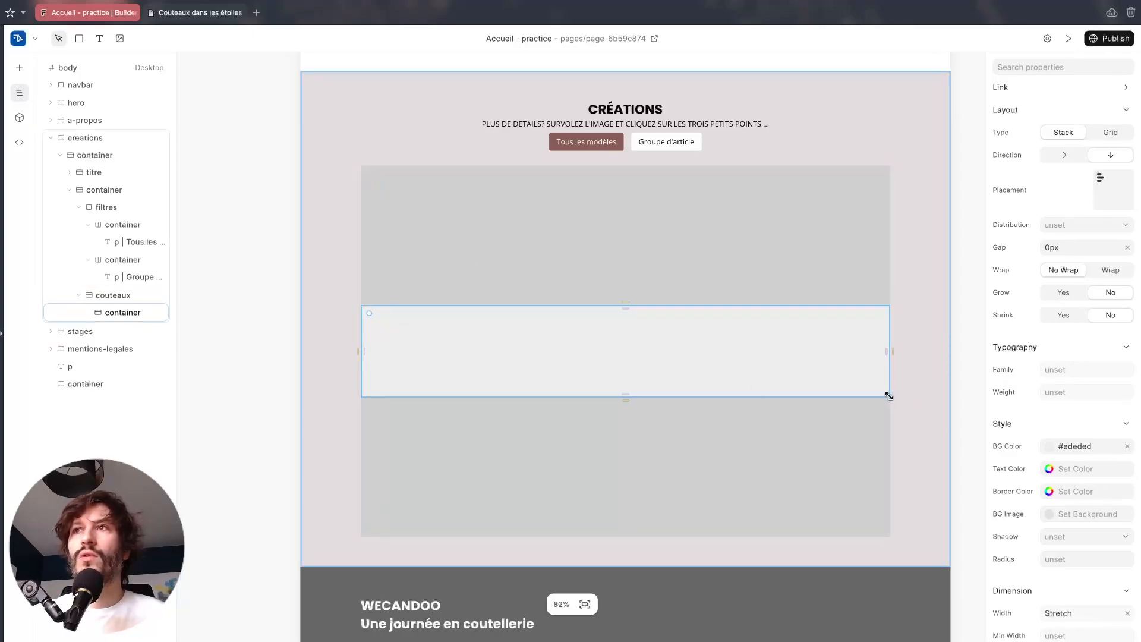
left_click_drag(888, 396, 576, 476)
Step: Insert an image block in the new card container and set its height to Stretch
key("i")
left_click(378, 324)
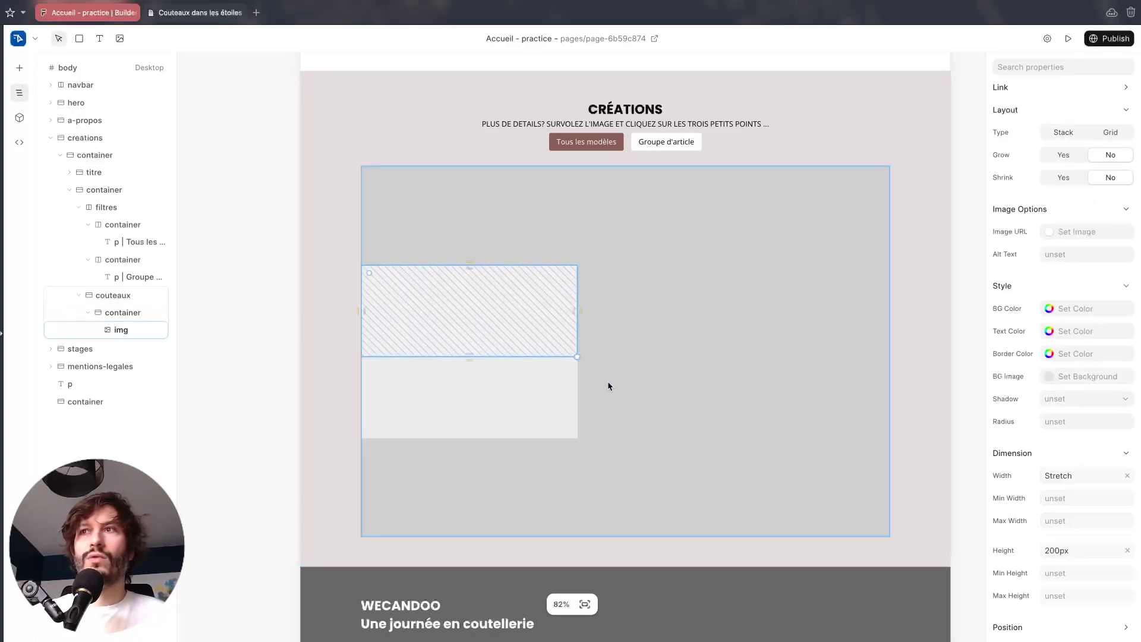
left_click(1087, 544)
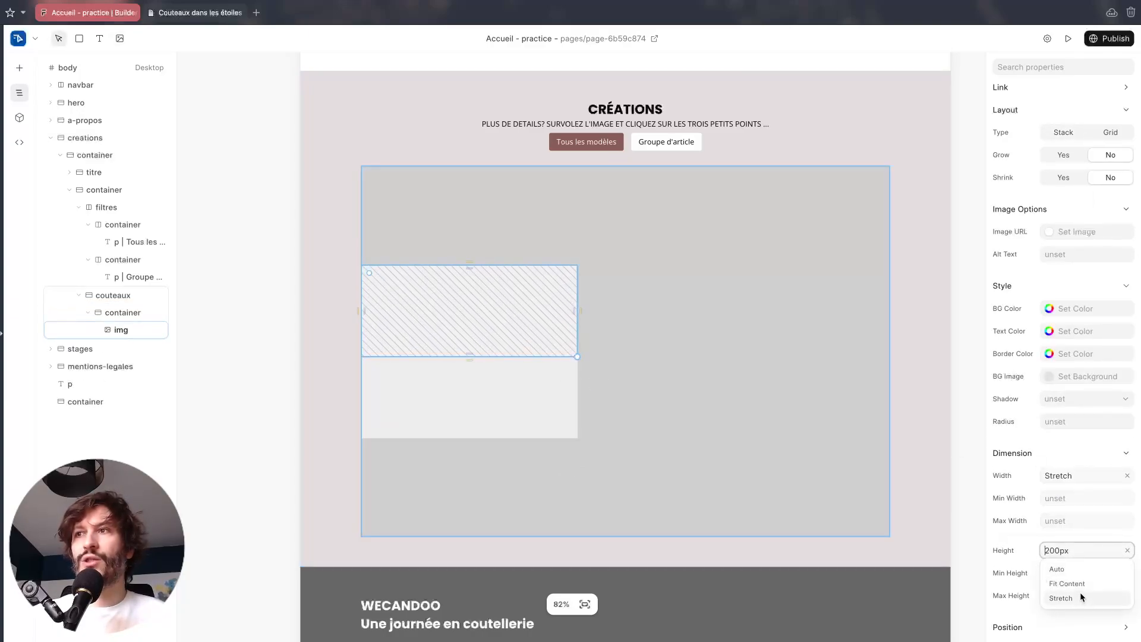
left_click(1062, 598)
left_click(240, 331)
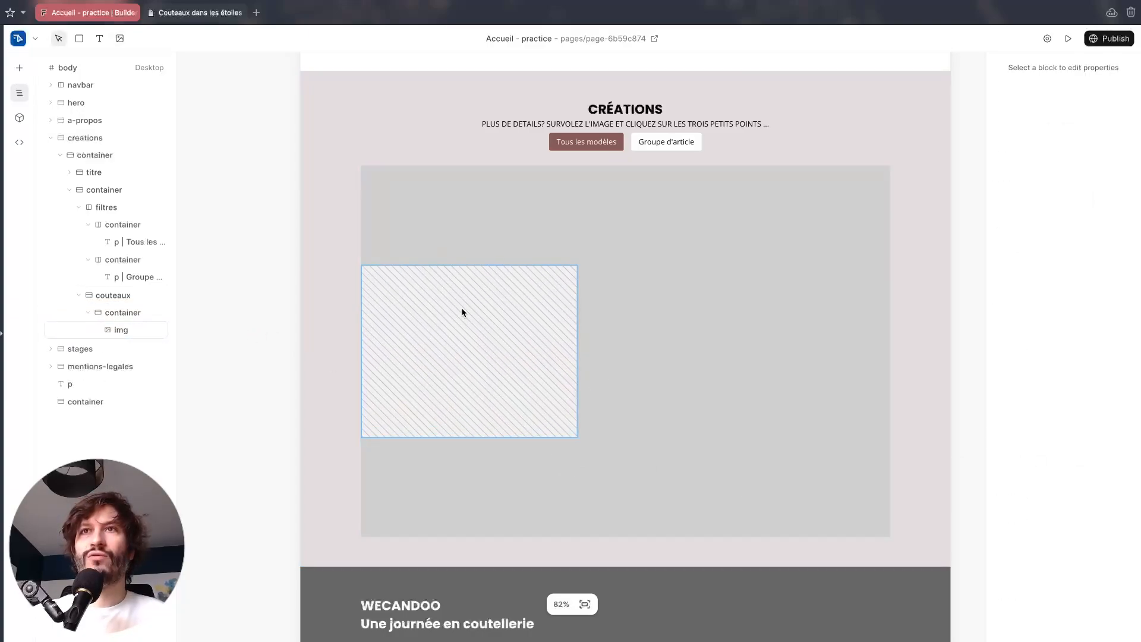
Step: Add a new container inside the knife card, below the image block
left_click(503, 335)
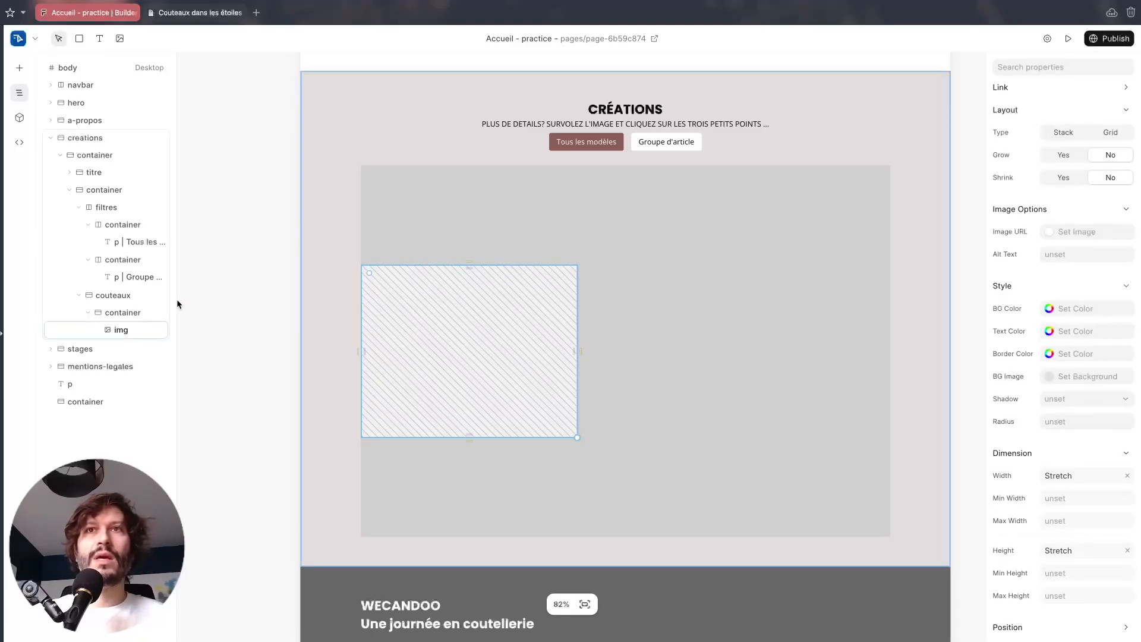
key("c")
left_click(460, 341)
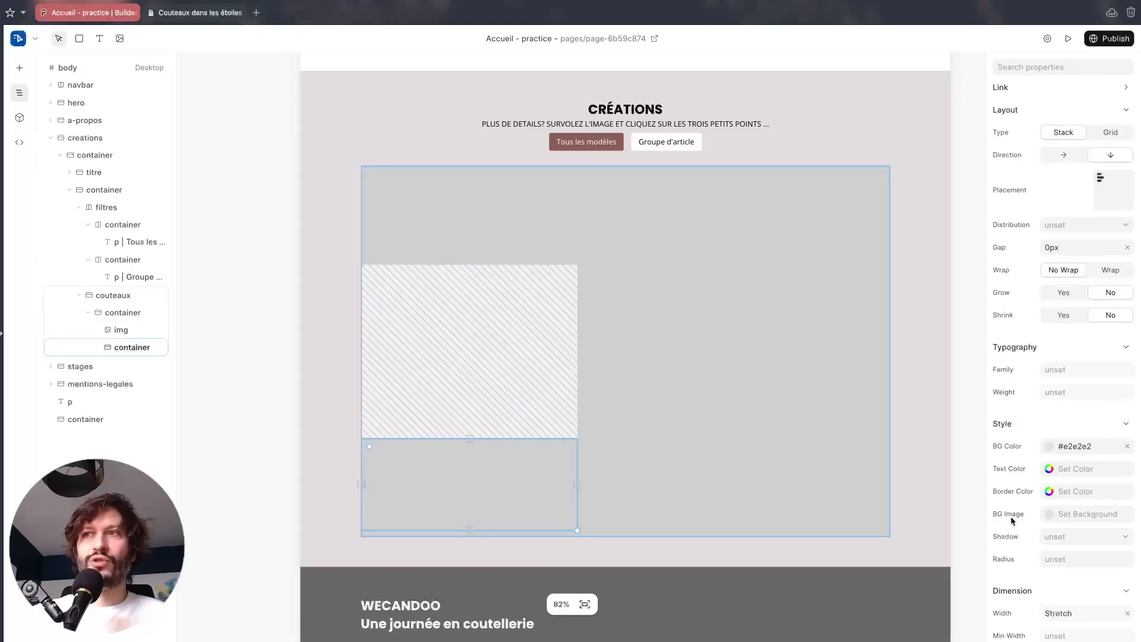
Step: Set the new container's position to Free with a bottom offset of 0 so it overlays the image's lower part
scroll(1071, 615, "down", 7)
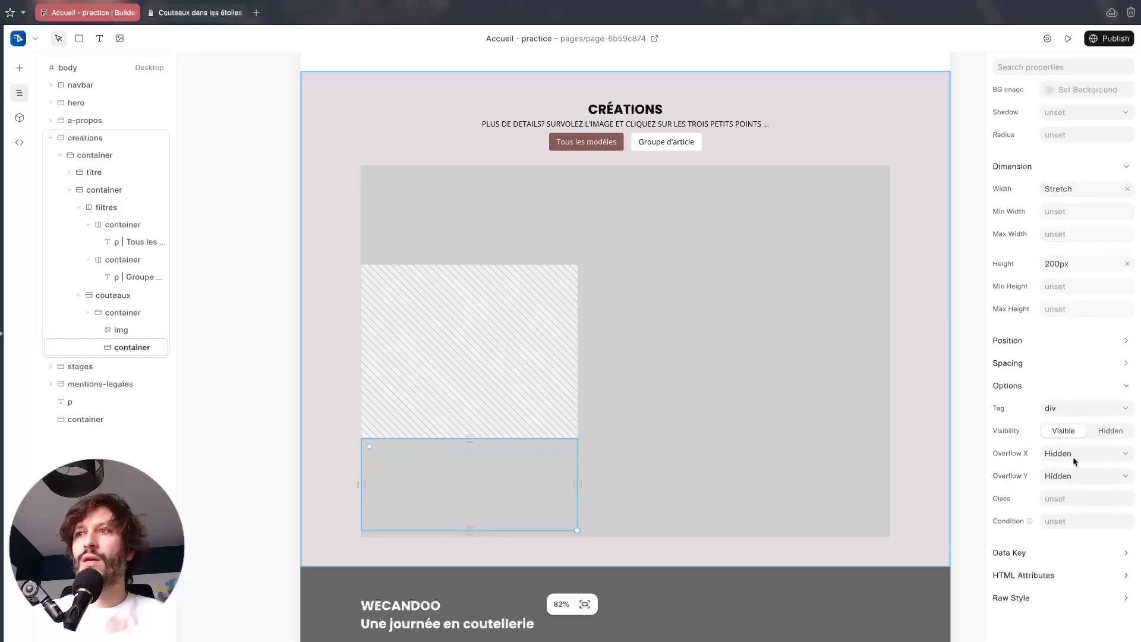
left_click(1124, 342)
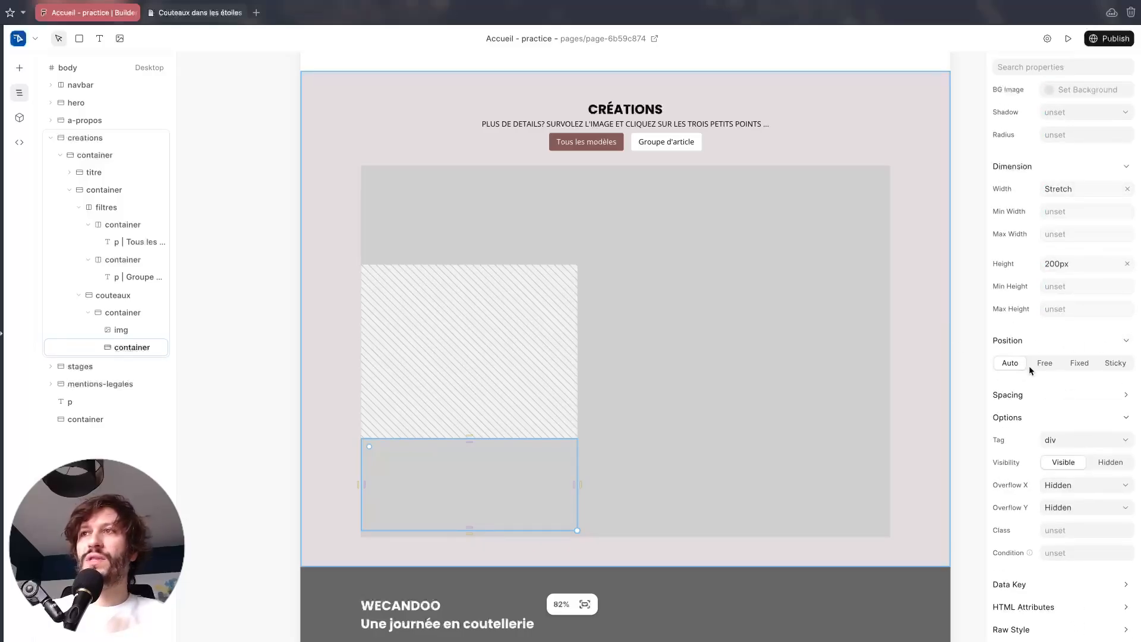
left_click(1044, 363)
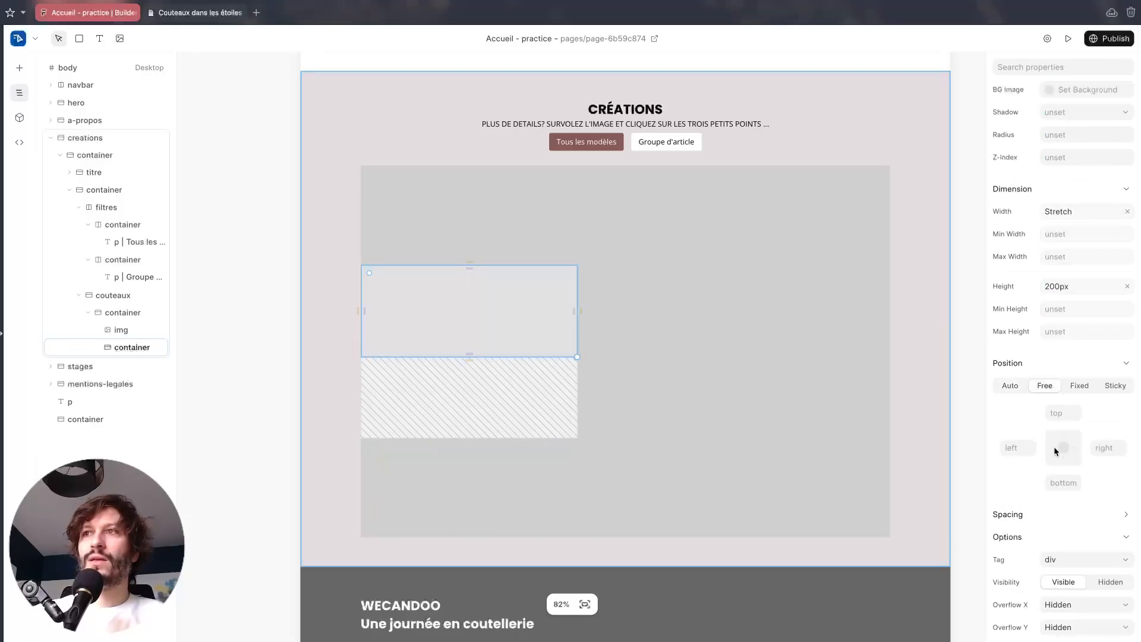
left_click(1065, 483)
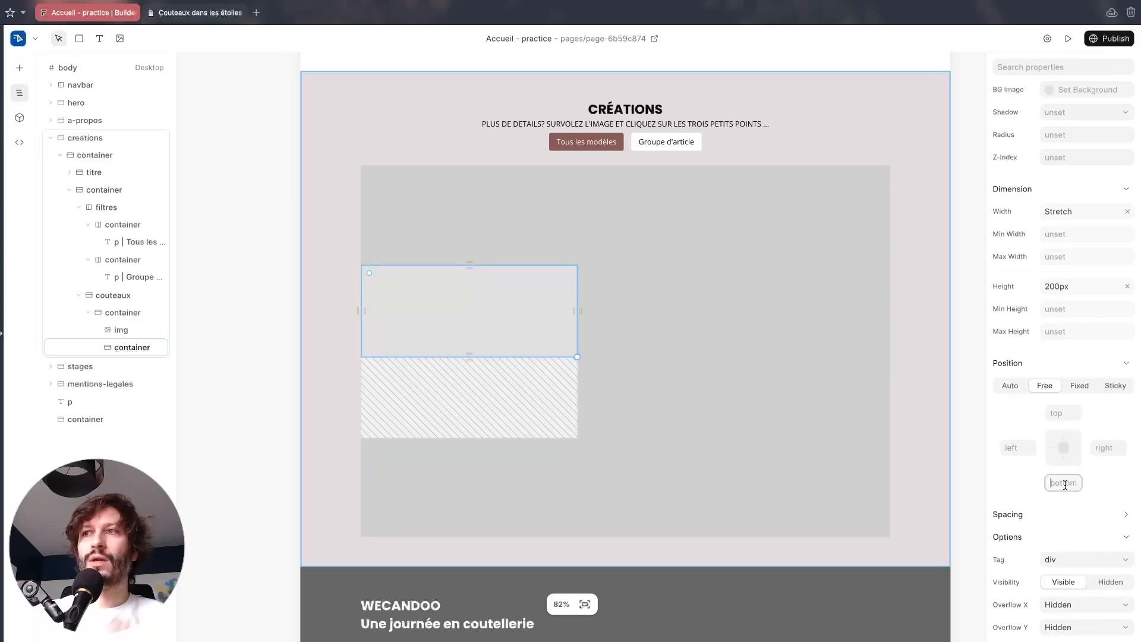
type("0")
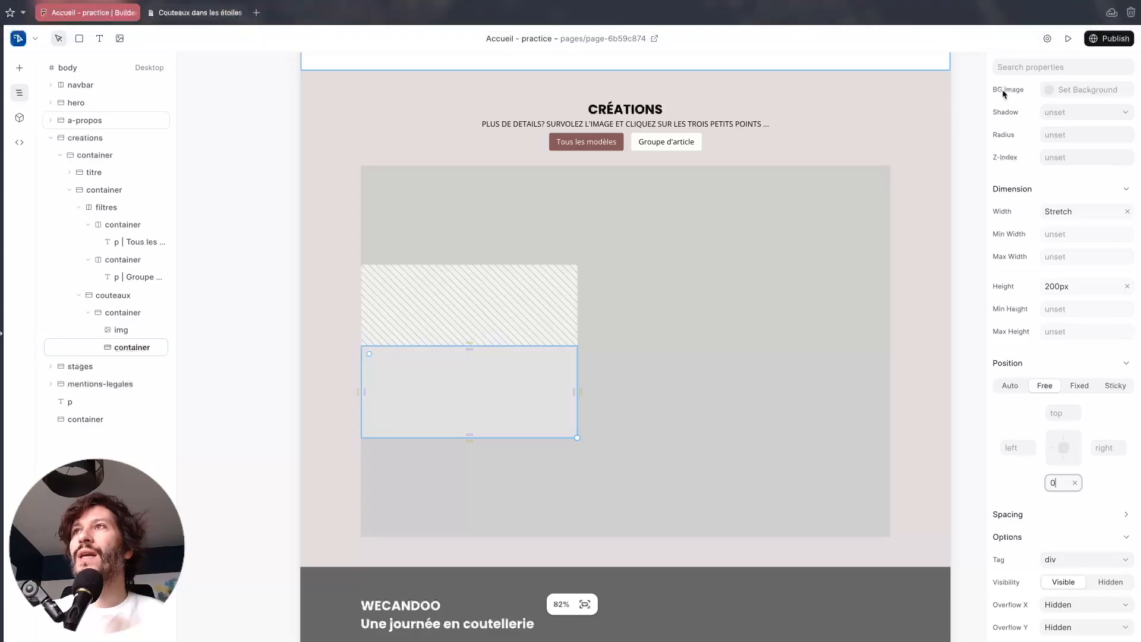
Step: Show the browser's address bar and copy the saved brown #875c59 from the colour picker extension
scroll(544, 215, "up", 3)
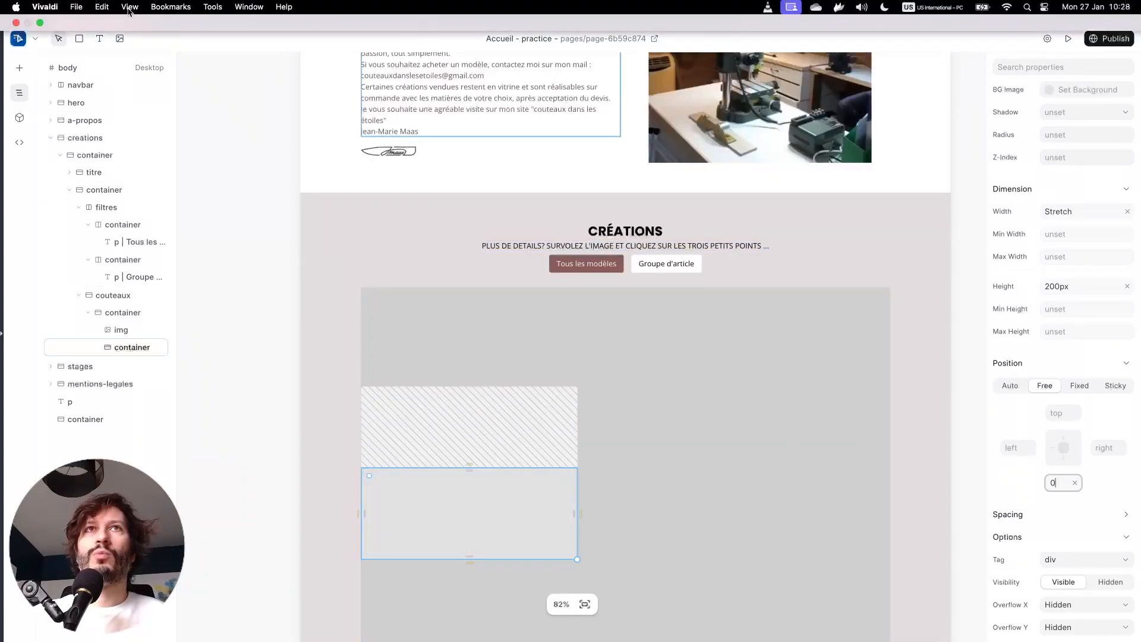
left_click(129, 6)
left_click(166, 38)
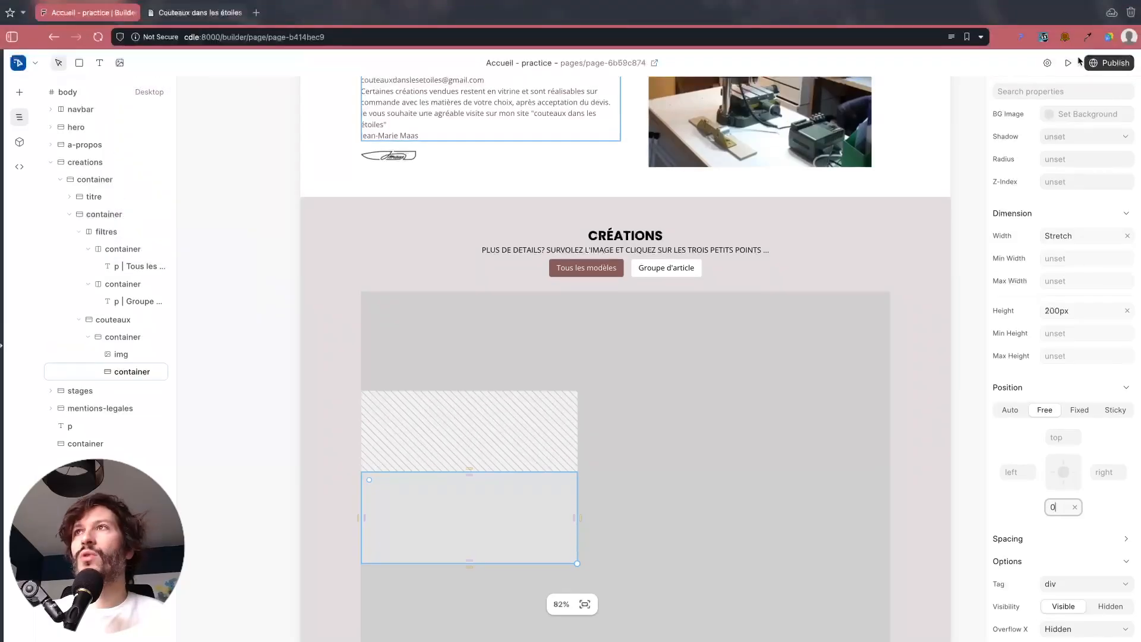
left_click(1086, 37)
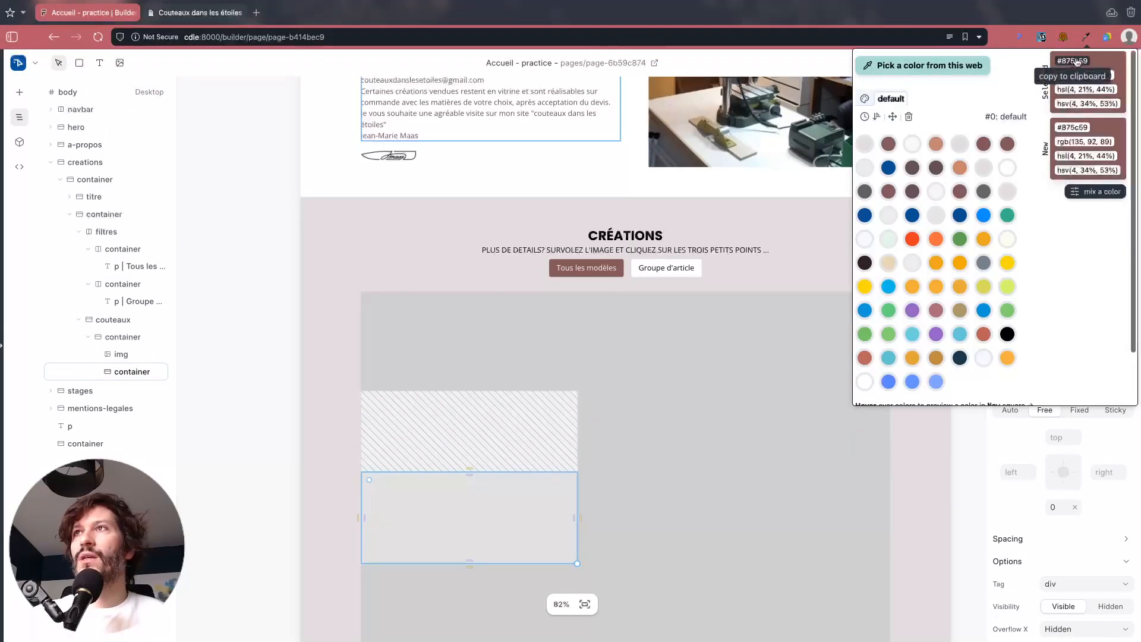
left_click(932, 453)
scroll(1067, 408, "up", 3)
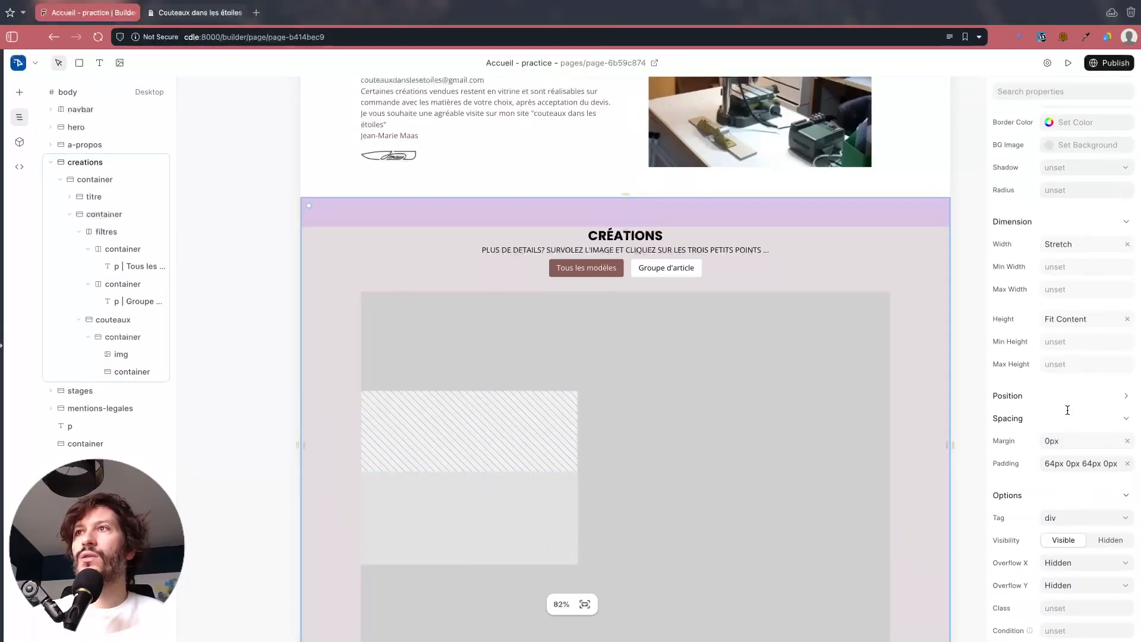
left_click(1063, 214)
key("ctrl+a")
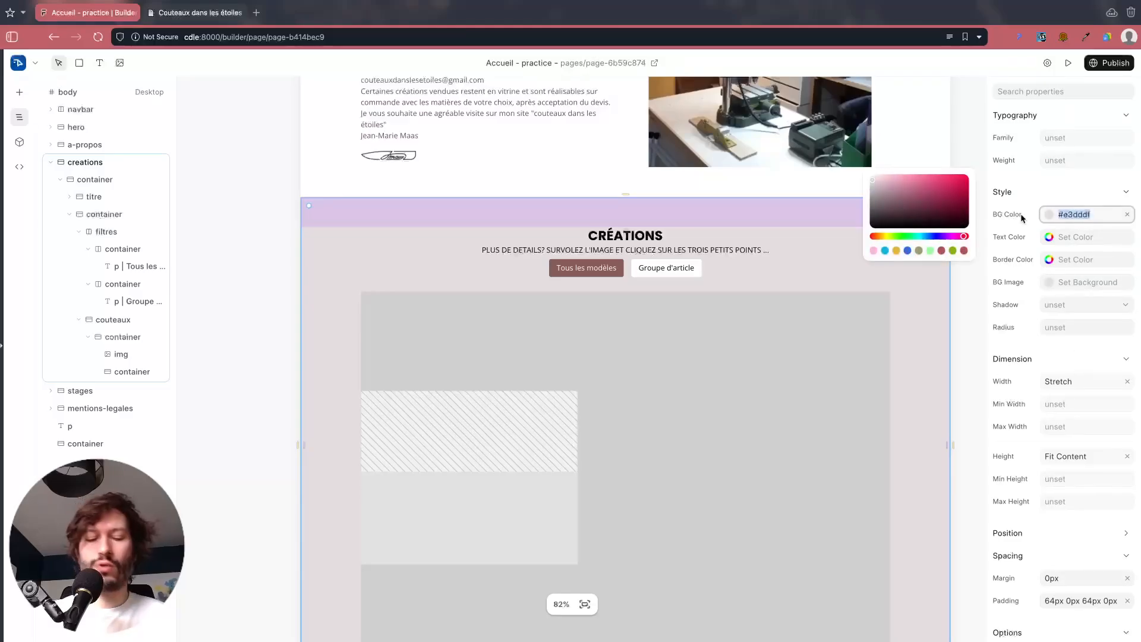
type("#875c59")
key("Return")
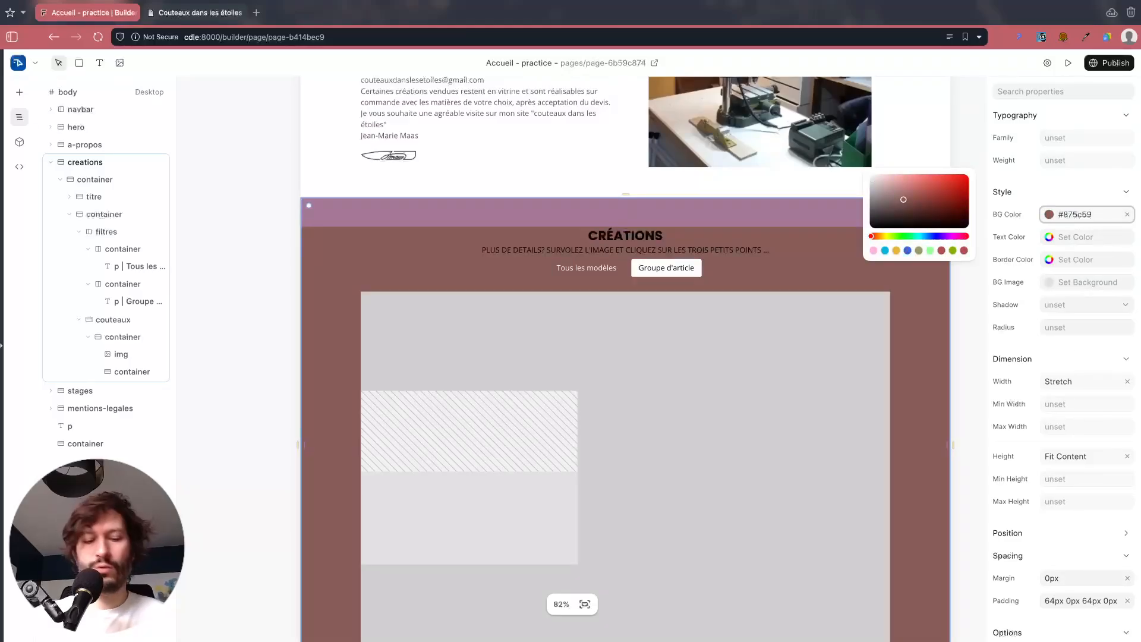
key("ctrl+z")
left_click(262, 407)
key("ctrl+z")
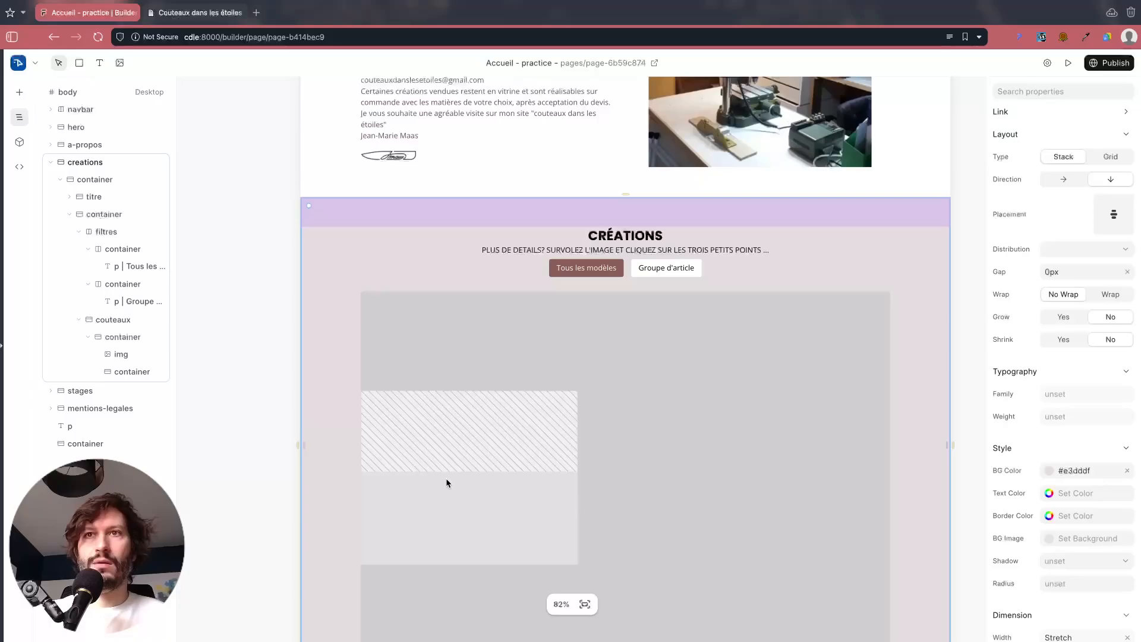
Step: Set the overlay container's background colour to #875c59
left_click(466, 523)
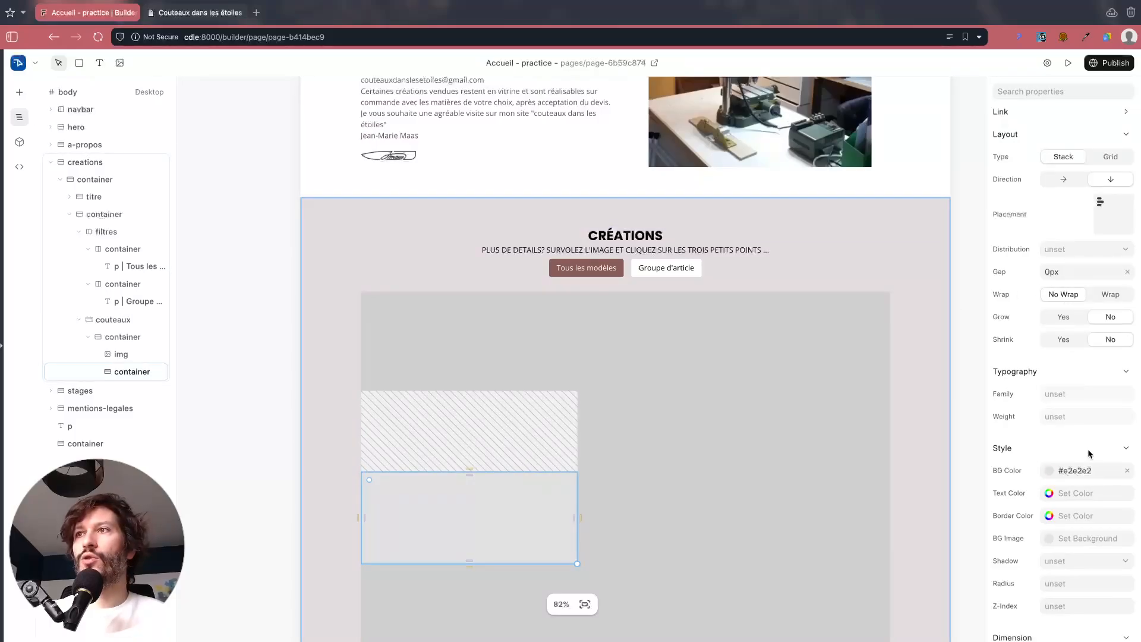
left_click(1069, 470)
type("#875c59")
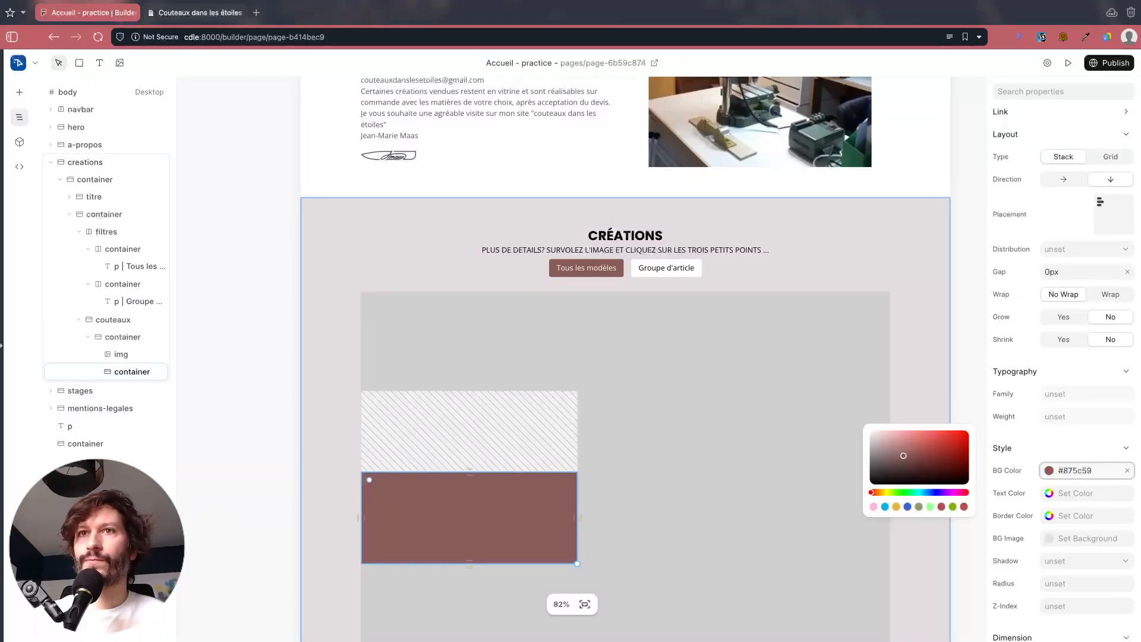
left_click(240, 362)
scroll(248, 414, "down", 3)
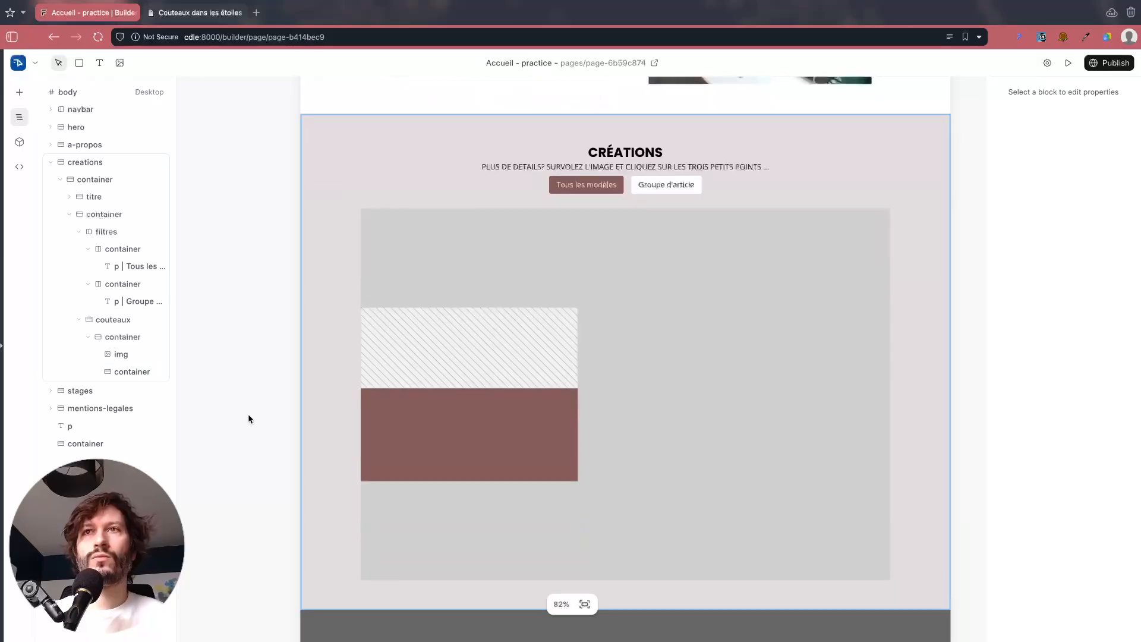
scroll(323, 394, "up", 2, "ctrl")
scroll(323, 393, "up", 1, "ctrl")
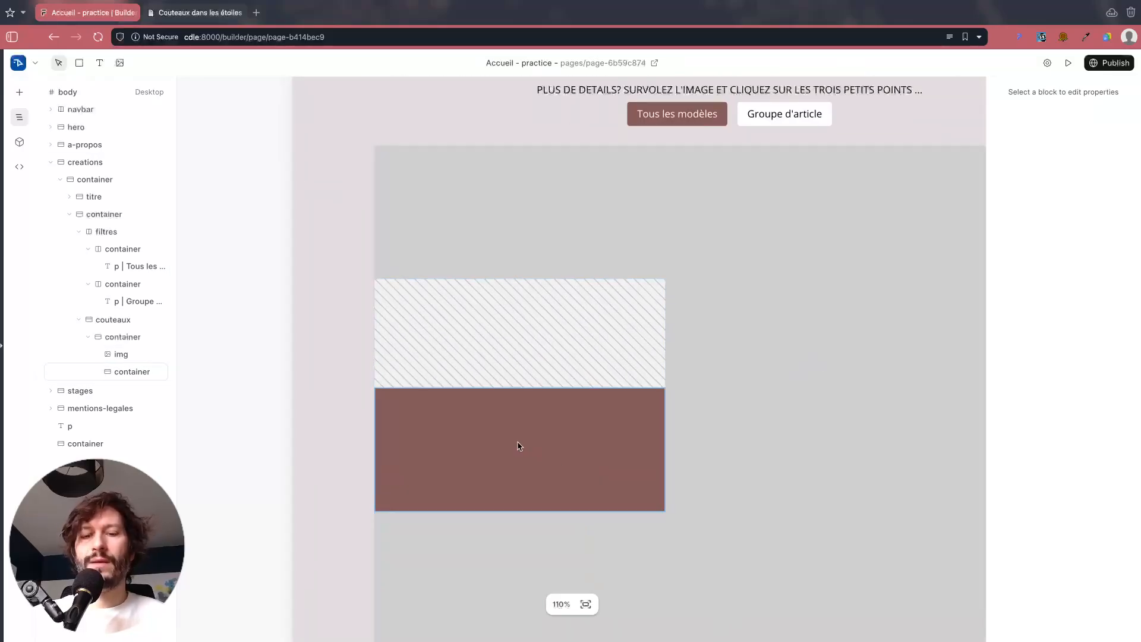
left_click(95, 336)
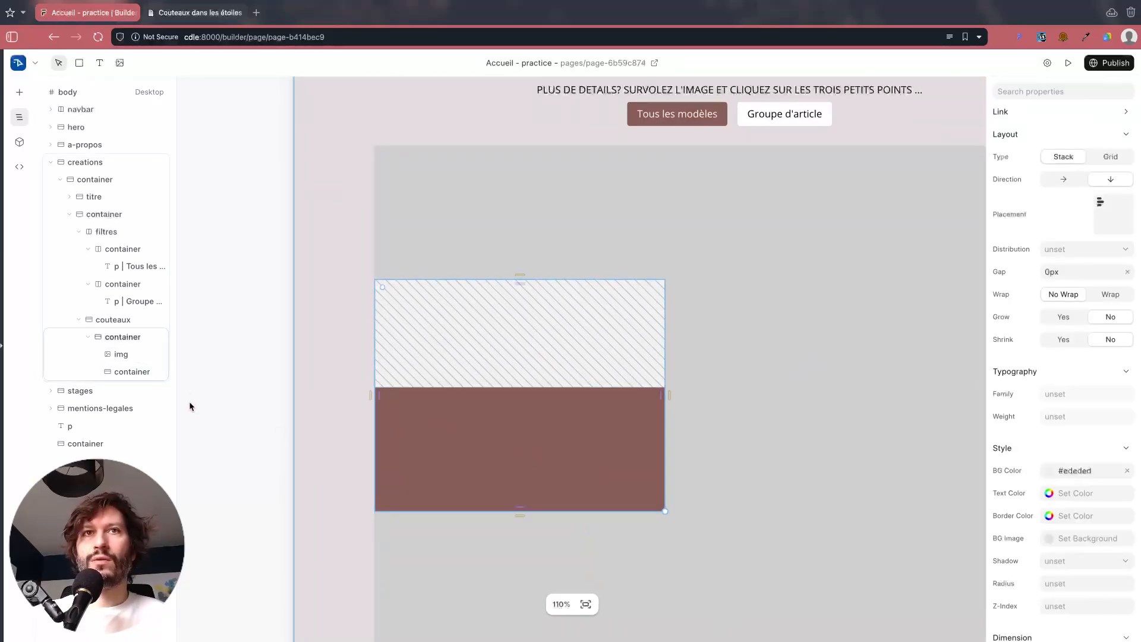
left_click(132, 374)
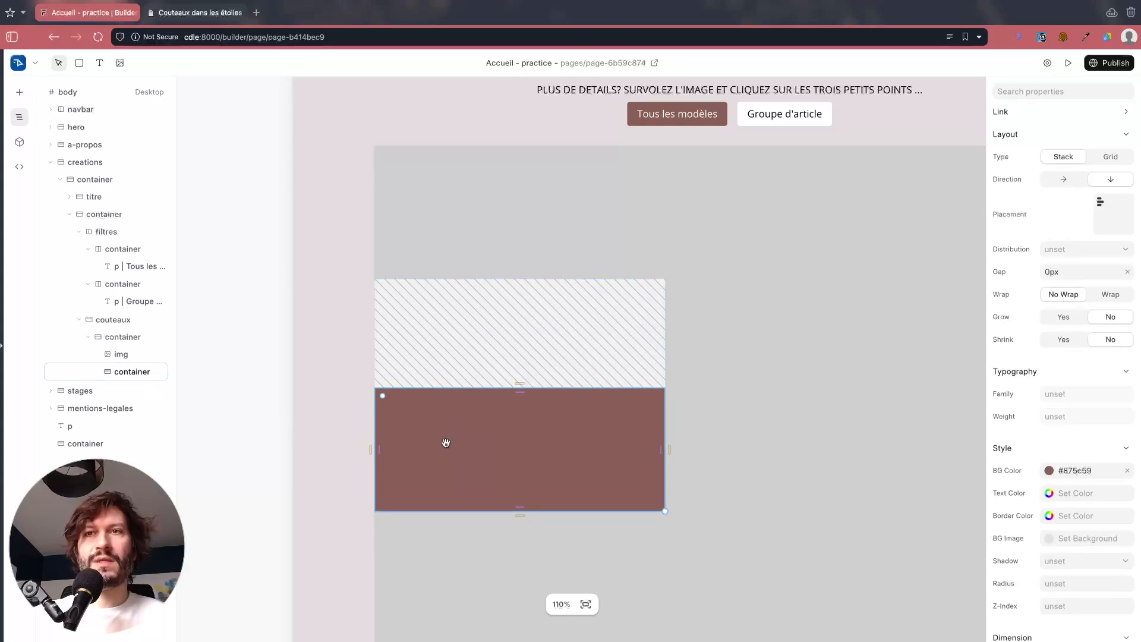
scroll(416, 464, "up", 3, "ctrl")
key("t")
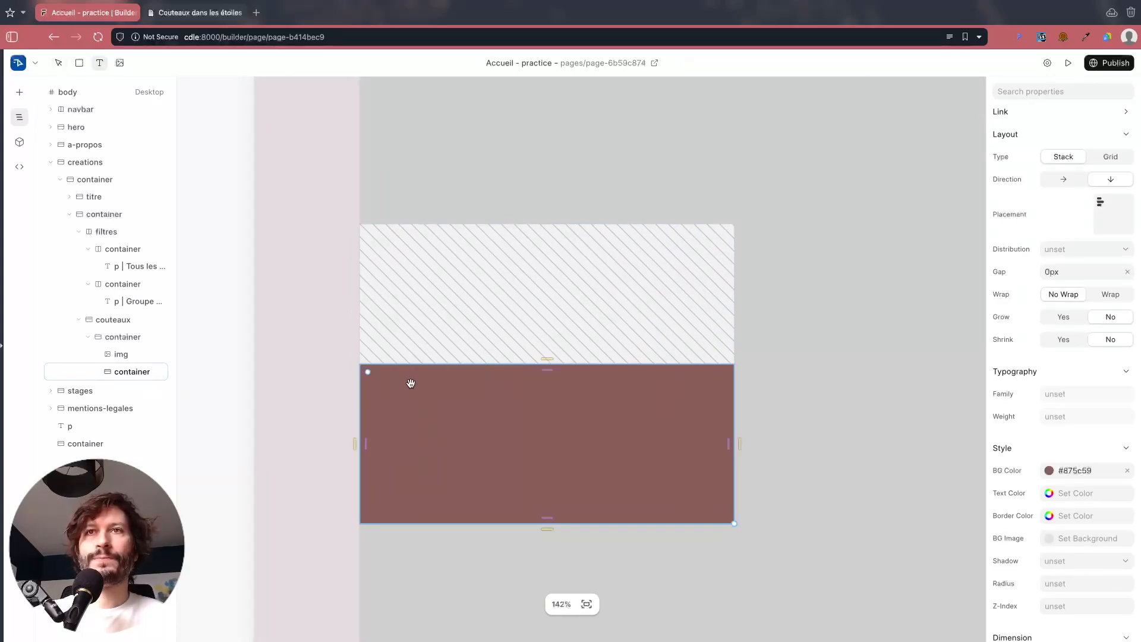
left_click(227, 384)
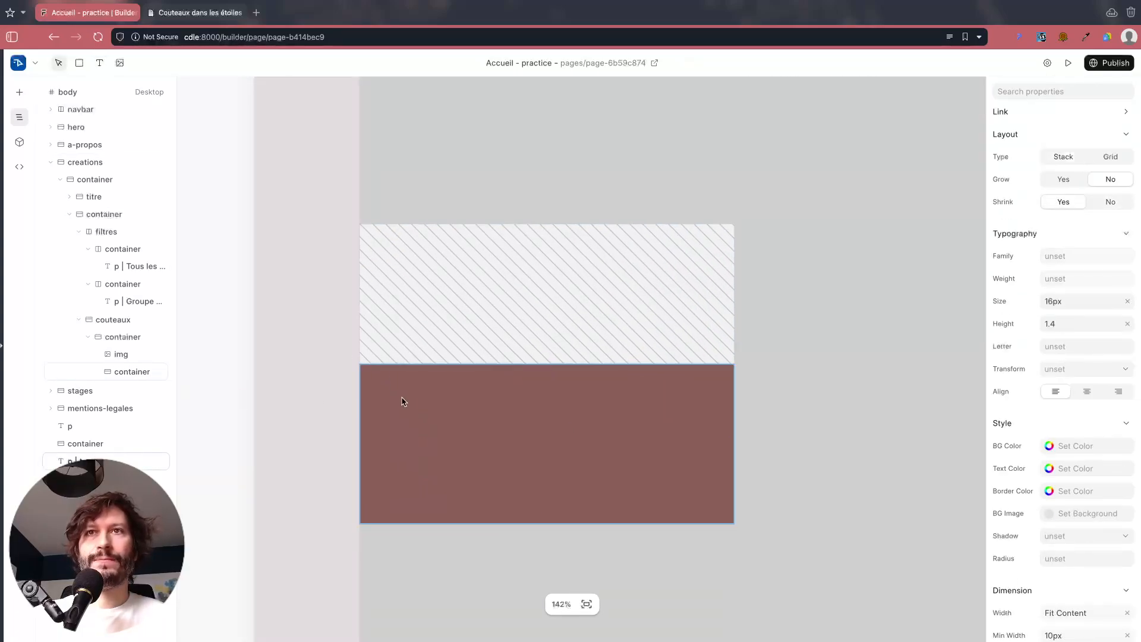
left_click(399, 391)
key("t")
left_click(232, 390)
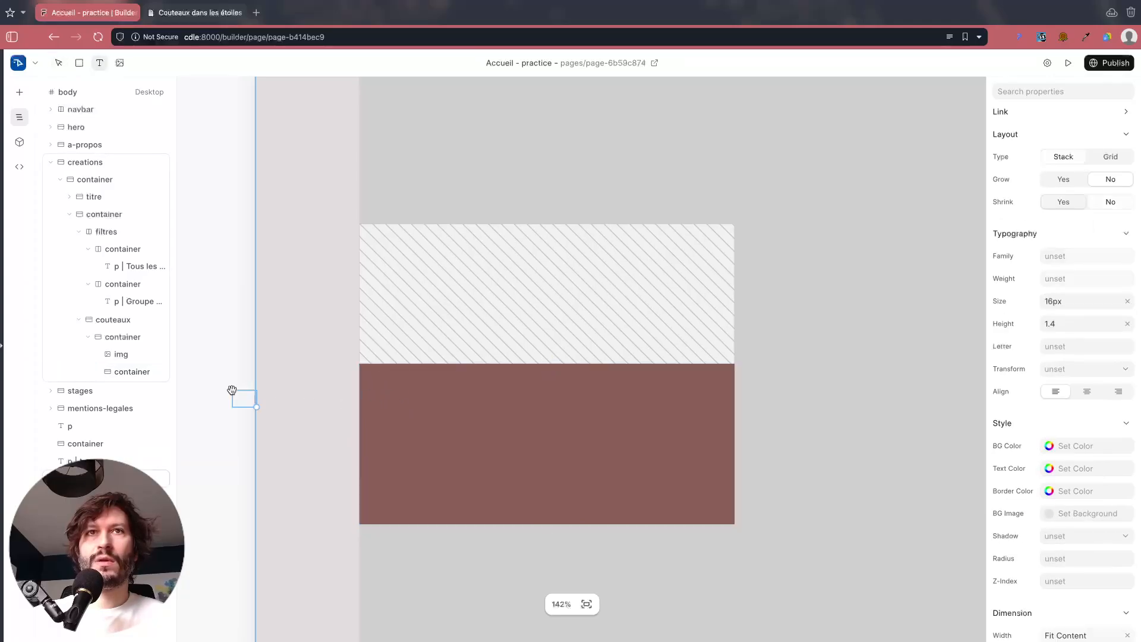
left_click(98, 461)
left_click(98, 479, "shift")
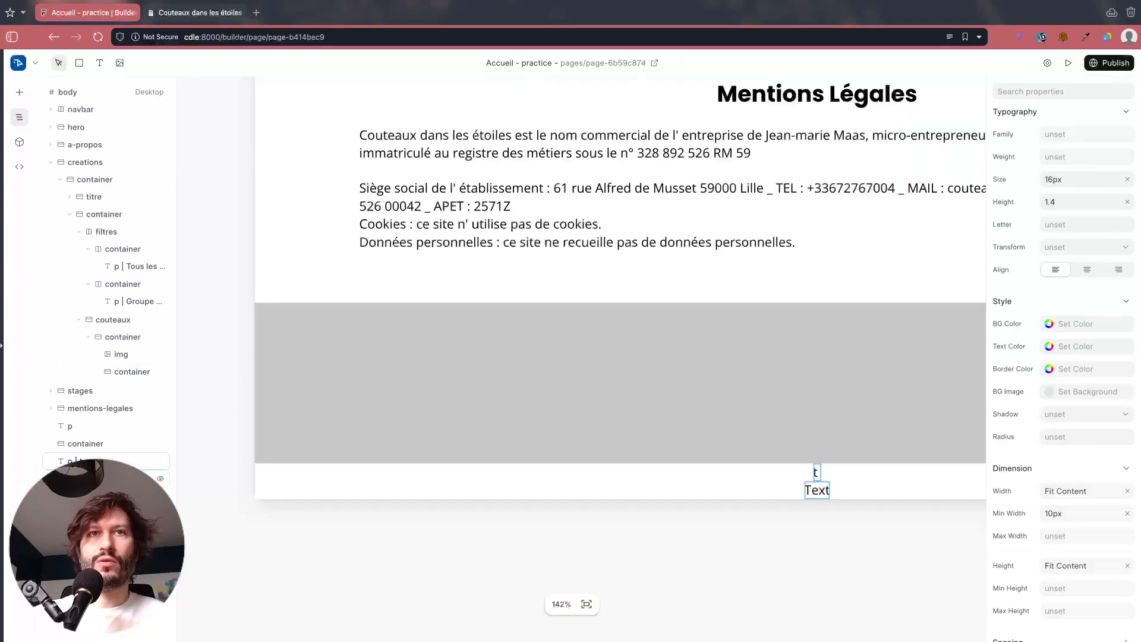
key("Delete")
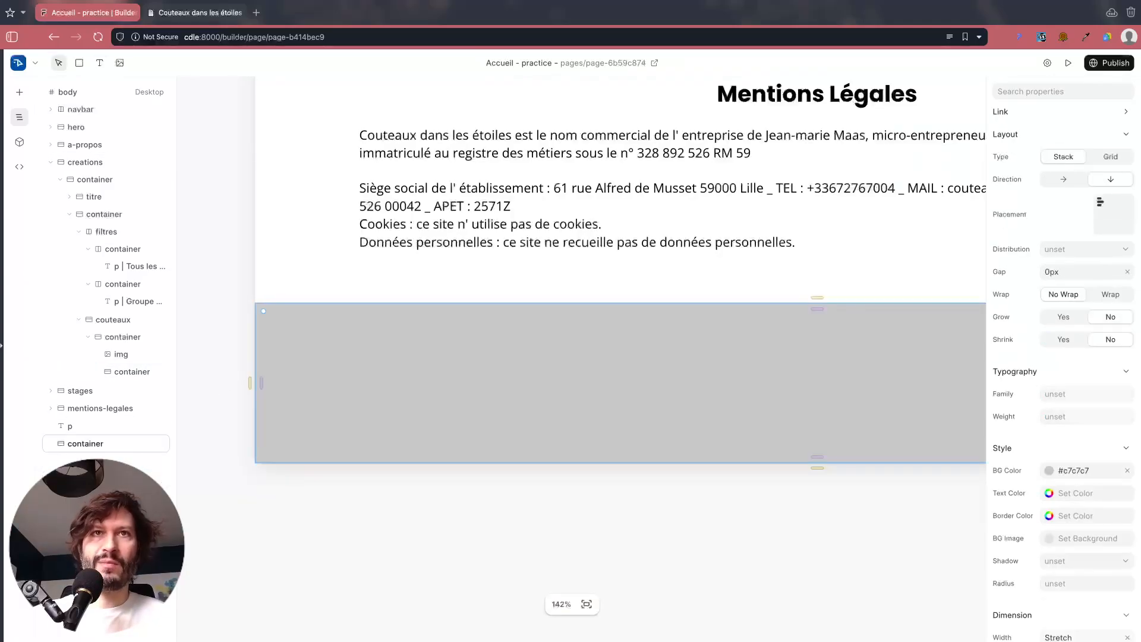
Step: Insert a first text block inside the brown overlay container of the knife card
left_click(138, 372)
scroll(246, 352, "down", 1)
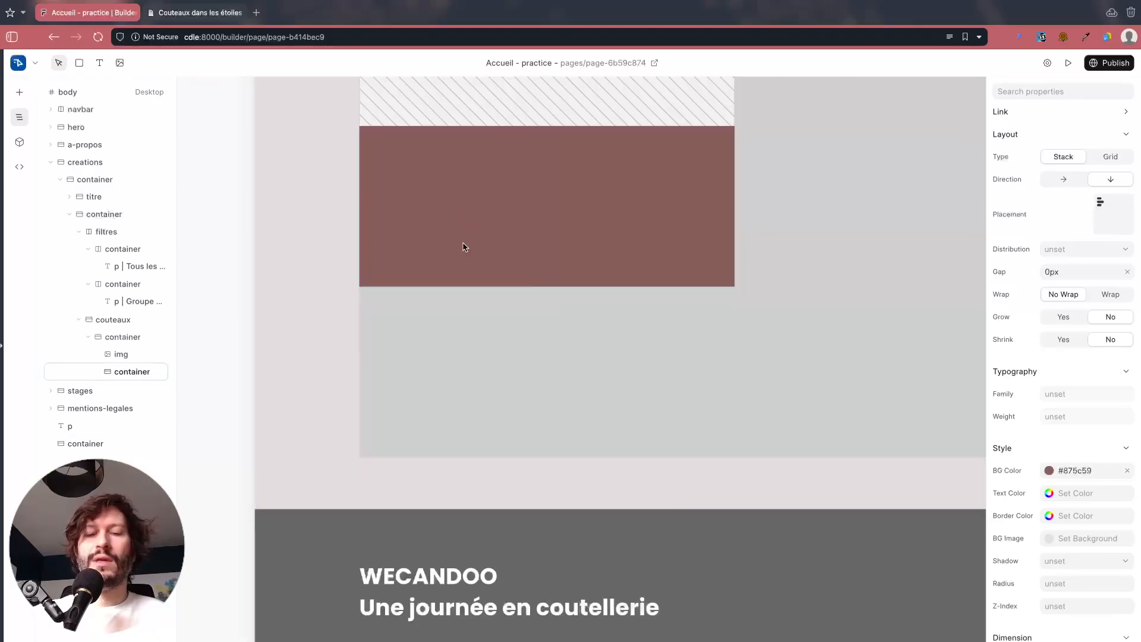
left_click(243, 235)
key("t")
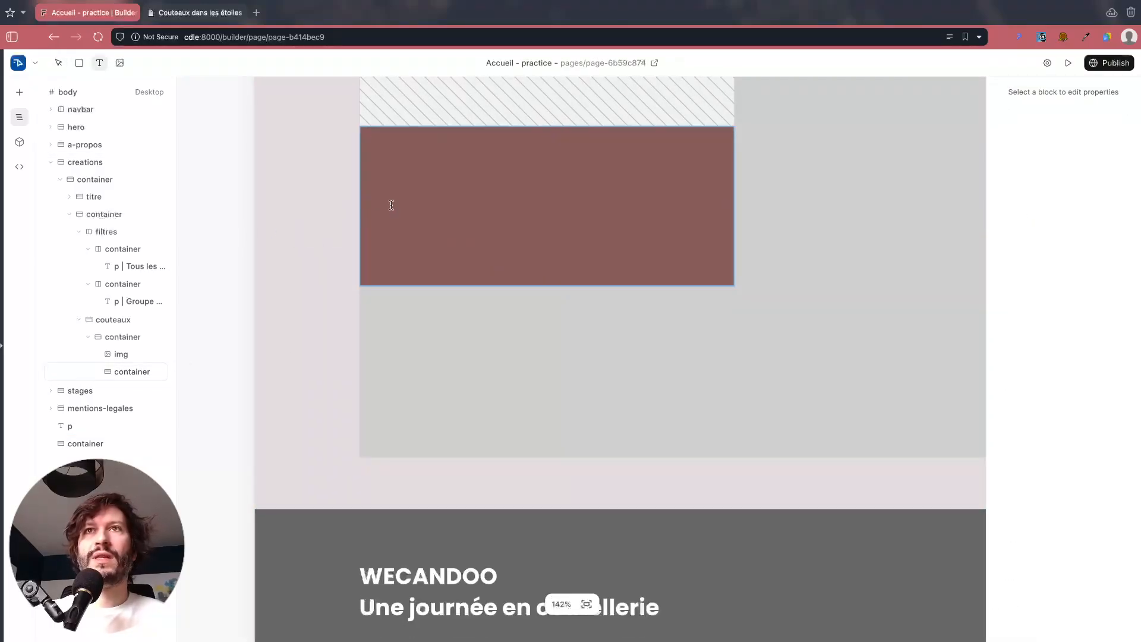
left_click(368, 160)
double_click(377, 136)
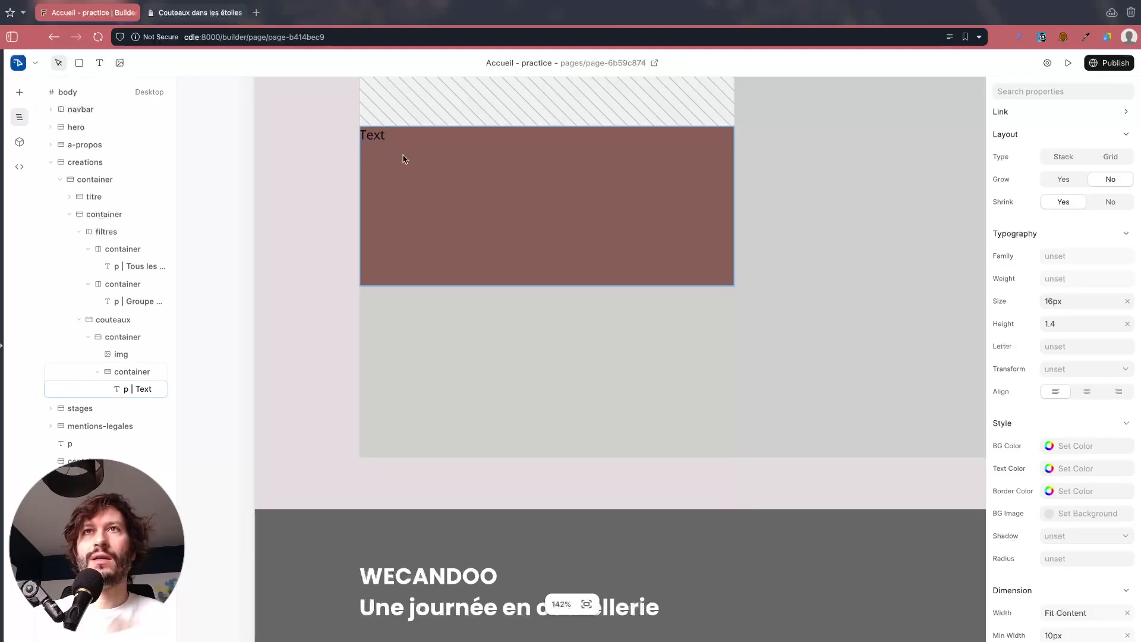
type("t")
key("ctrl+z")
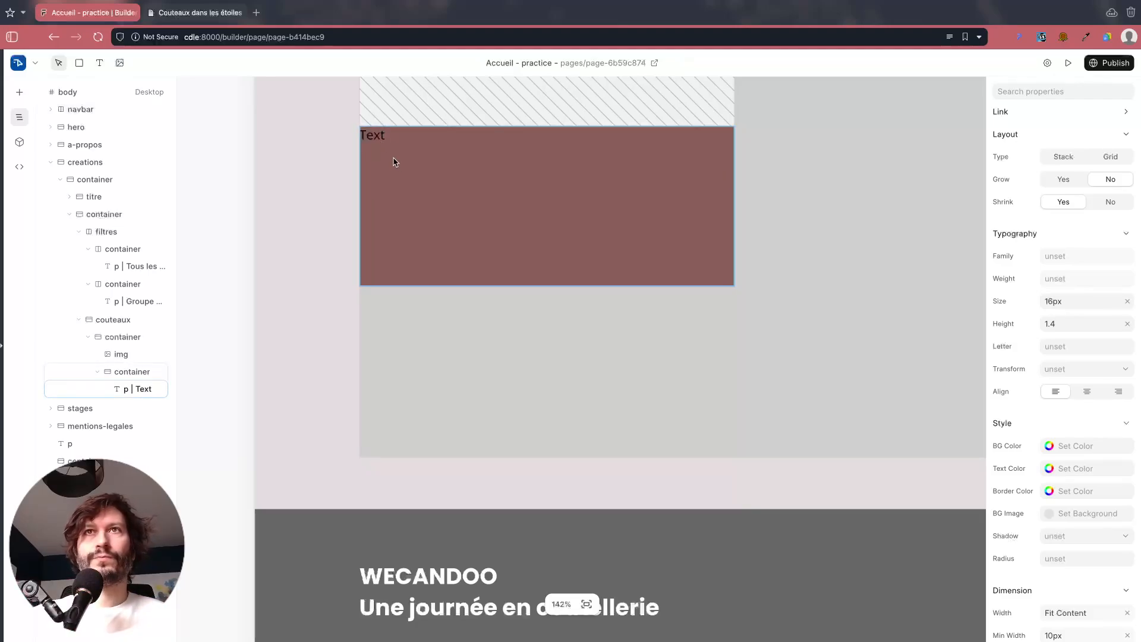
Step: Insert two more text blocks below the first one in the brown overlay container
left_click(394, 162)
key("t")
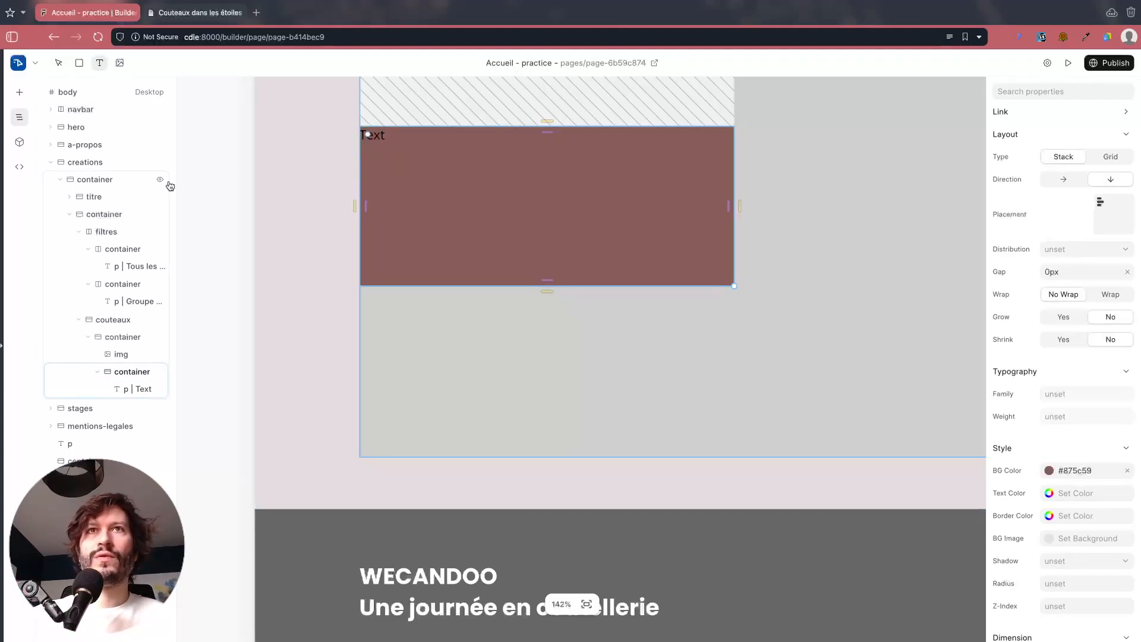
left_click(208, 181)
left_click(440, 171)
key("t")
left_click(440, 170)
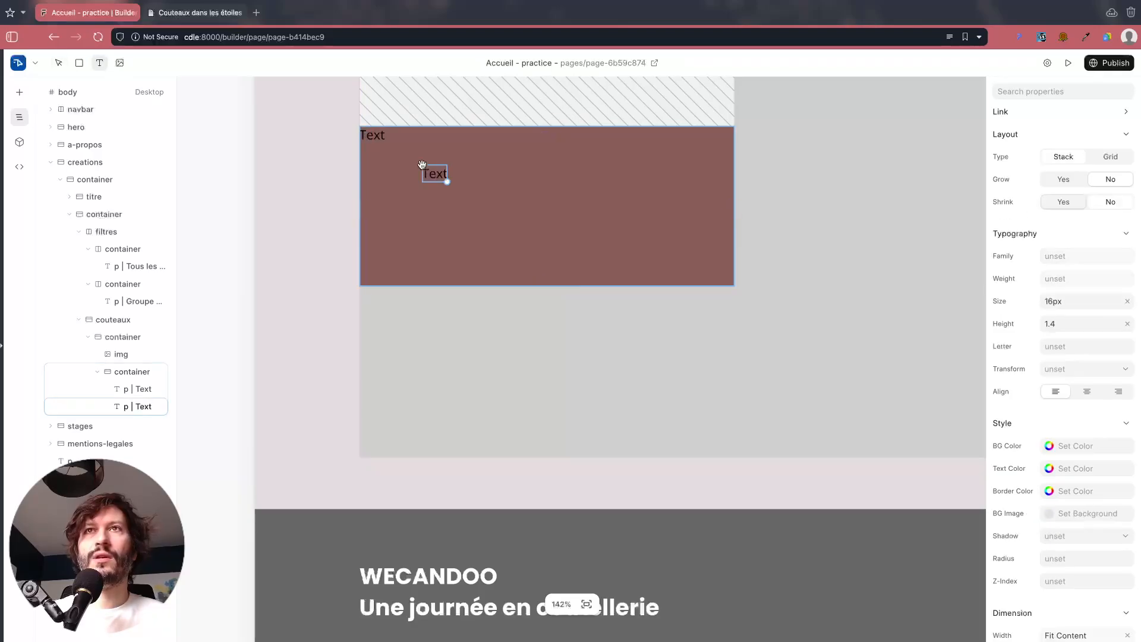
left_click(188, 197)
key("t")
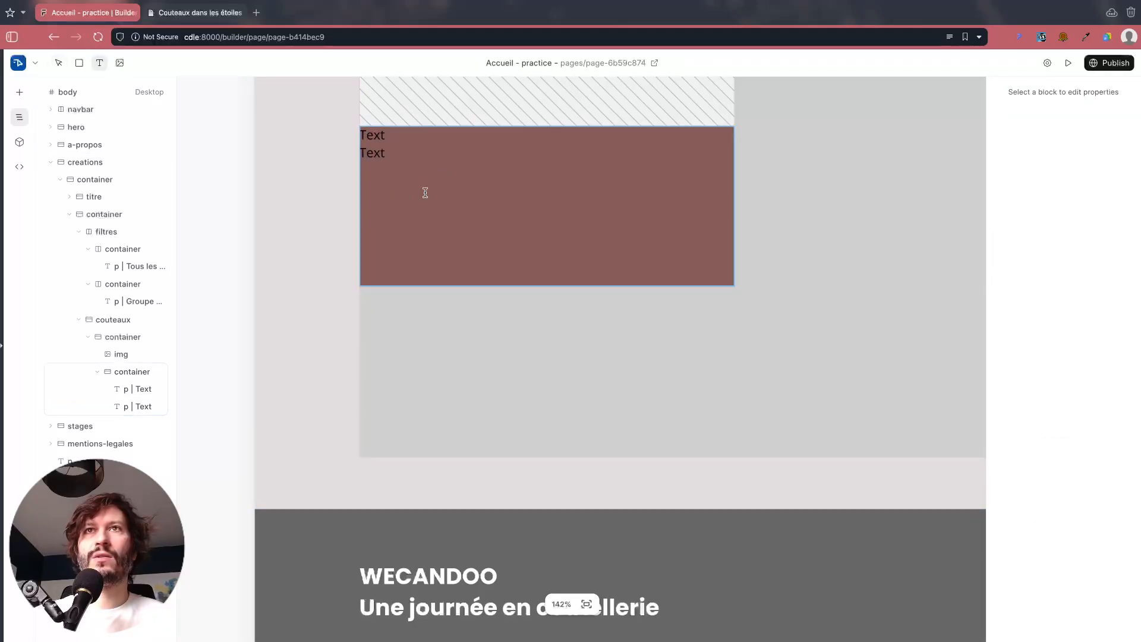
left_click(428, 190)
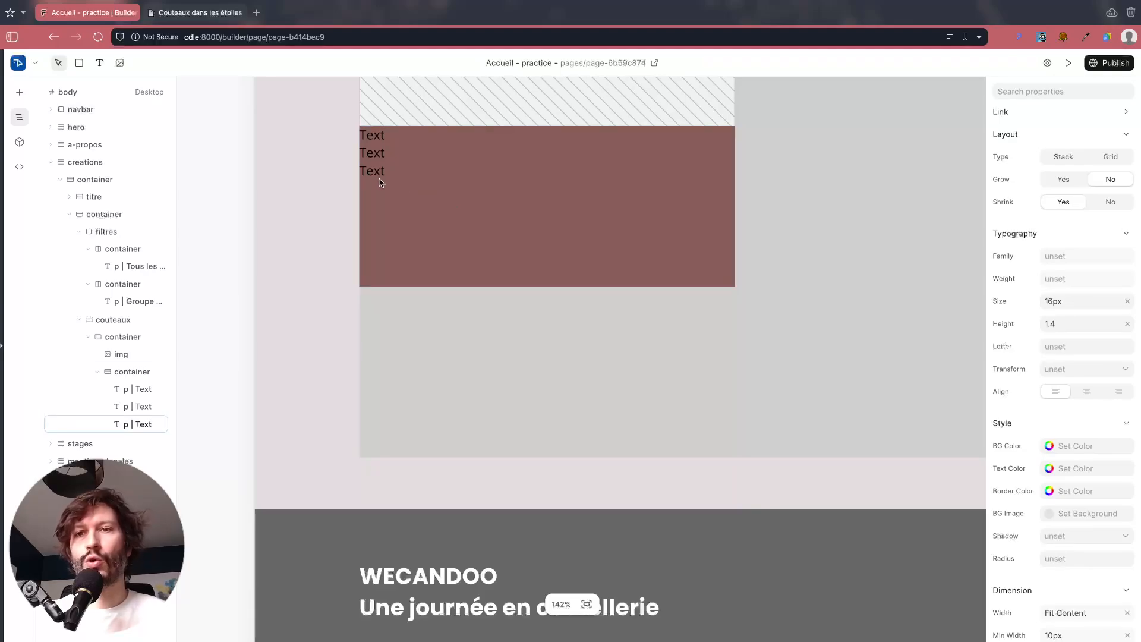
Step: Wrap the three text blocks of the brown overlay in a container and set its stack direction to horizontal
left_click(375, 139)
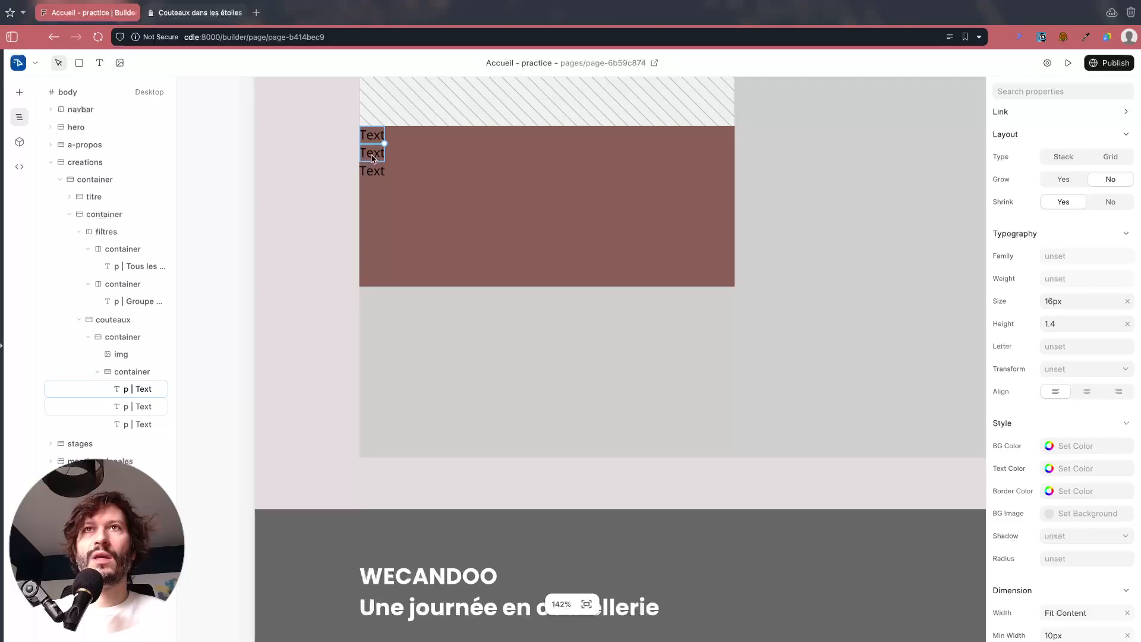
left_click(372, 173, "shift")
right_click(381, 134)
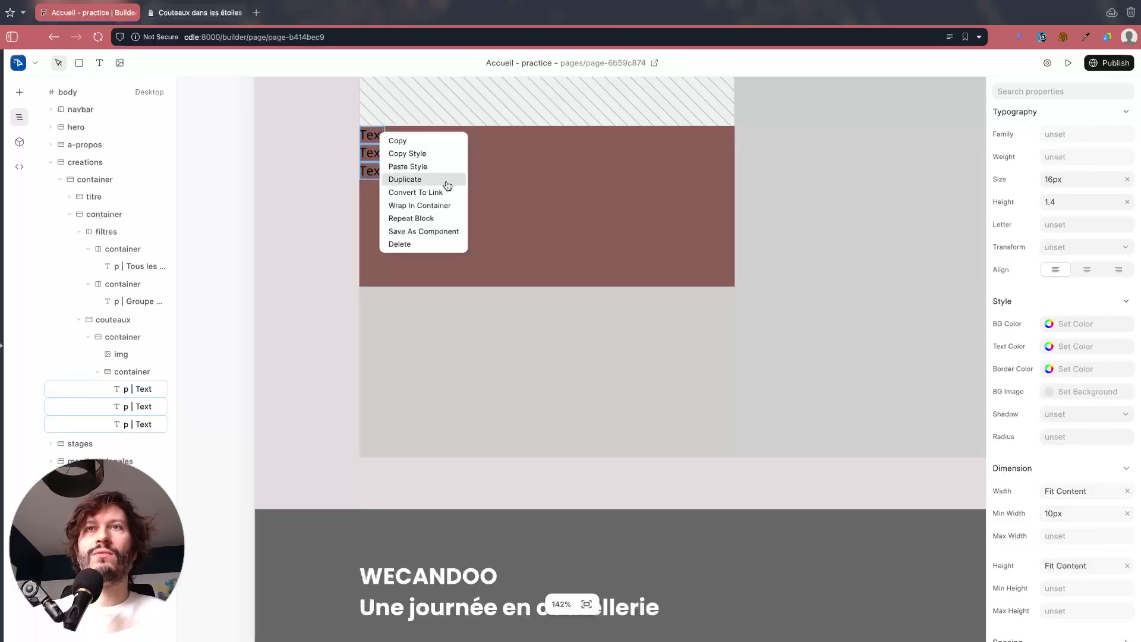
left_click(408, 206)
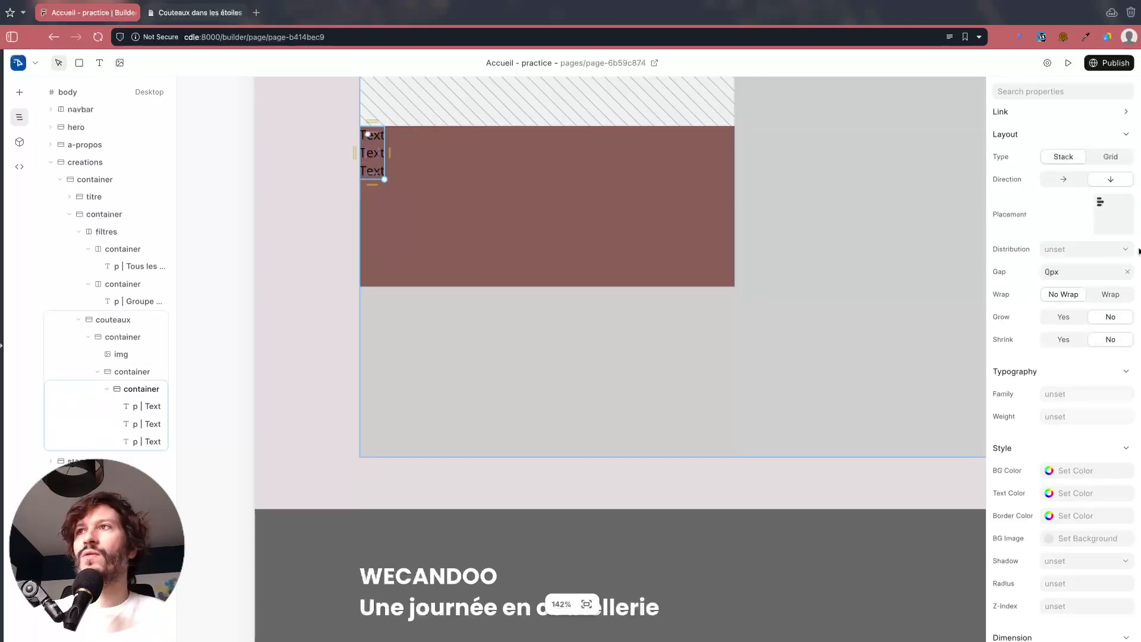
left_click(1060, 181)
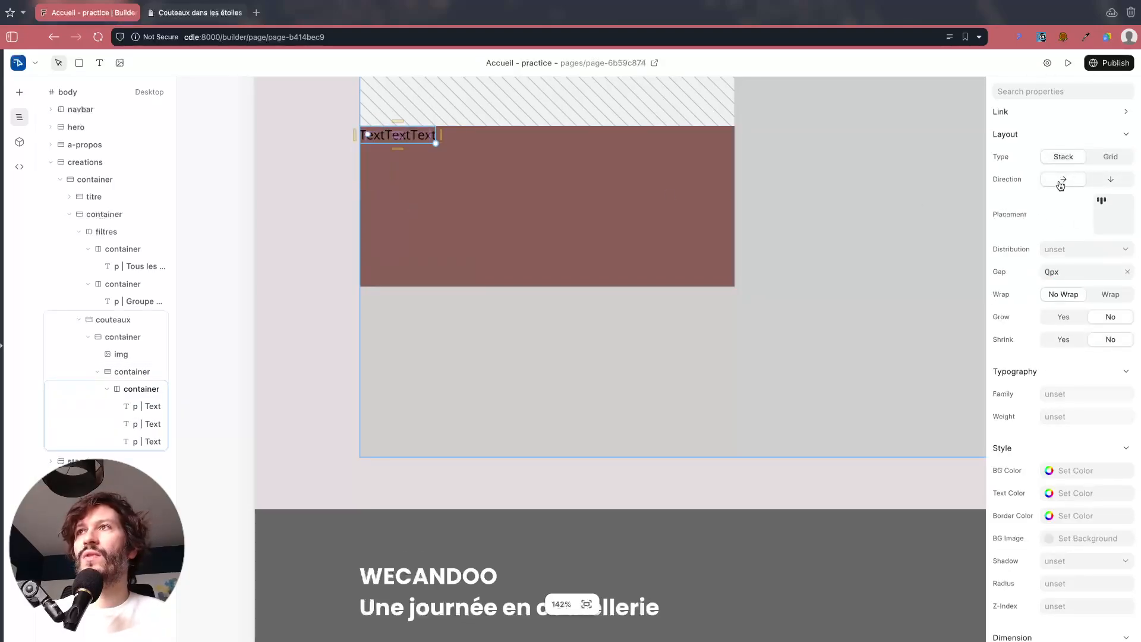
Step: Style the text row container with white #ffffff text, the Poppins family and Bold weight
left_click(1048, 493)
left_click(889, 463)
left_click_drag(845, 444, 846, 445)
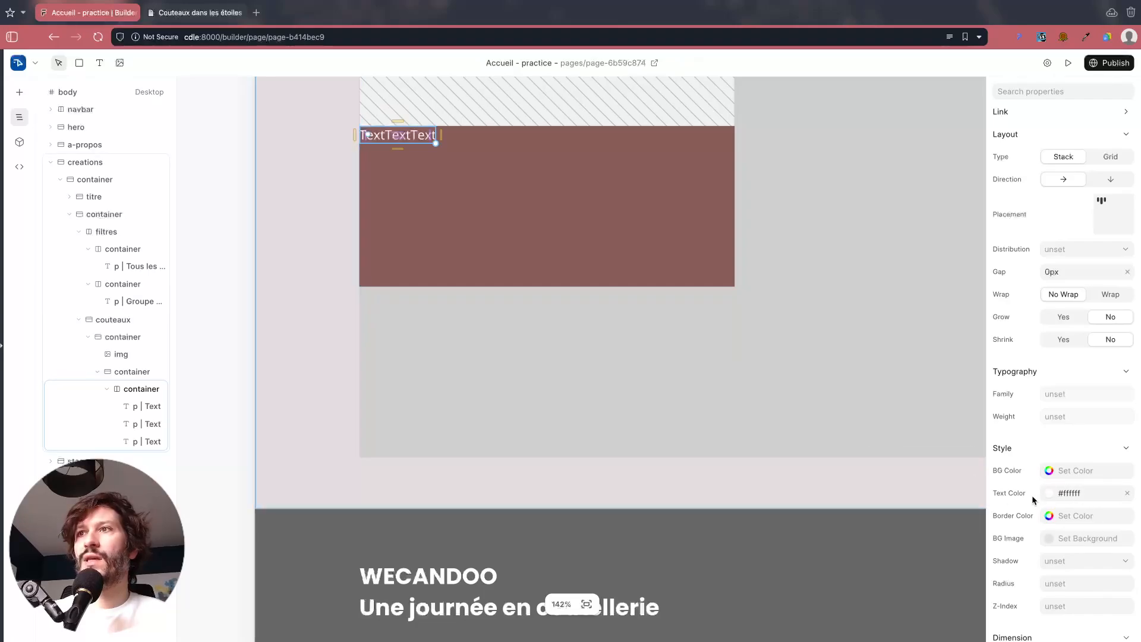
left_click(1054, 394)
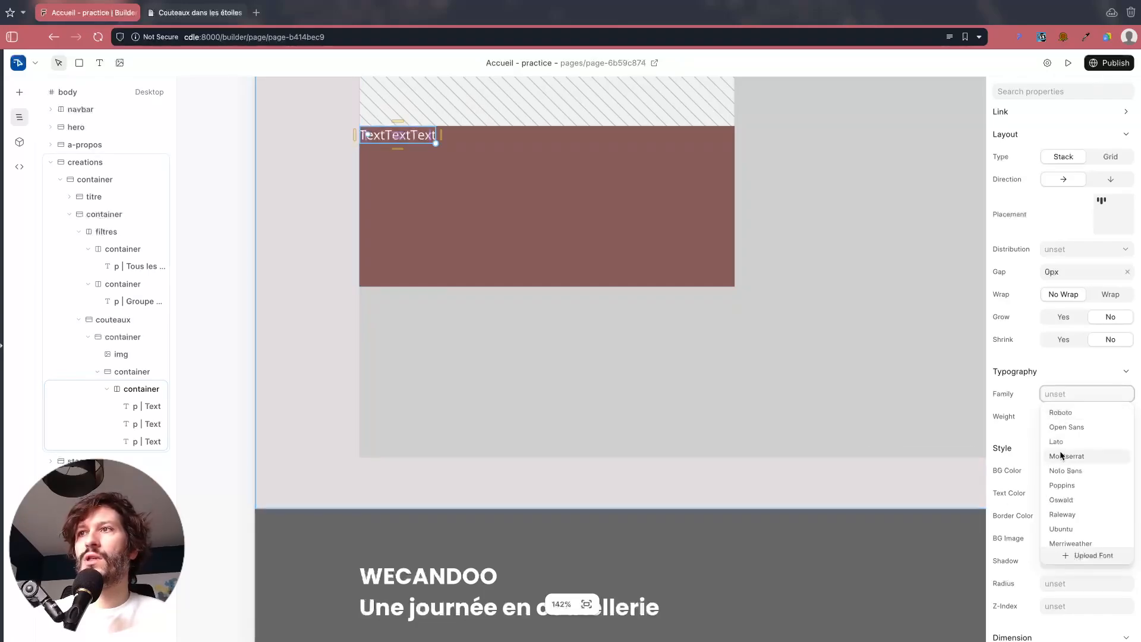
left_click(1069, 484)
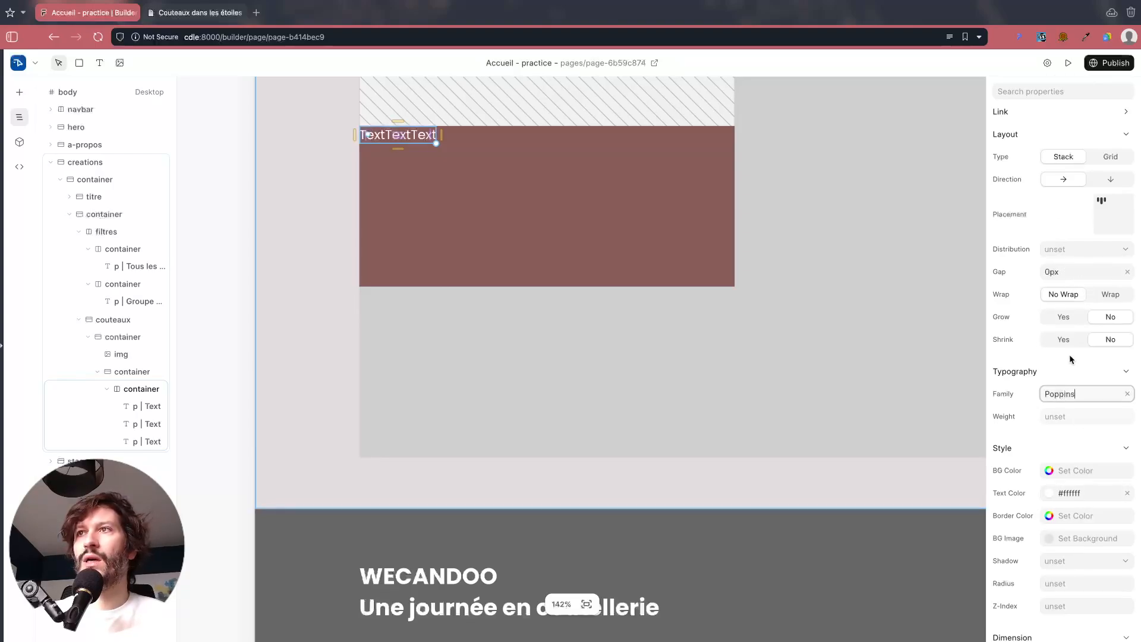
left_click(1078, 420)
left_click(1075, 536)
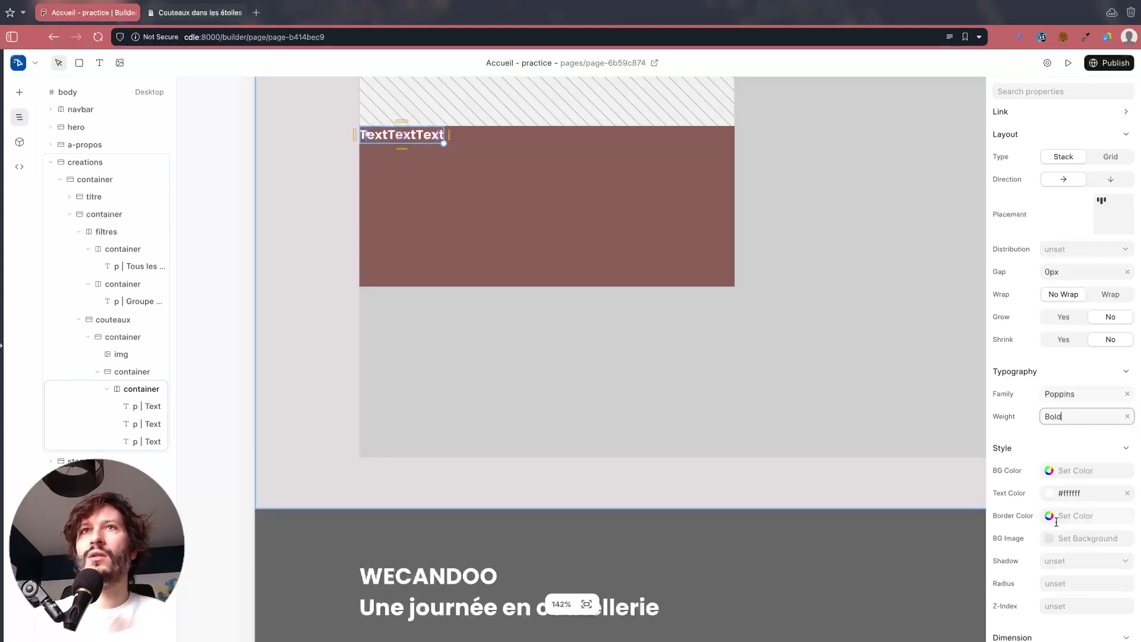
Step: Replace the first text of the row with "Nom d'article" followed by a space
left_click(298, 151)
scroll(307, 159, "down", 1)
scroll(315, 238, "up", 6)
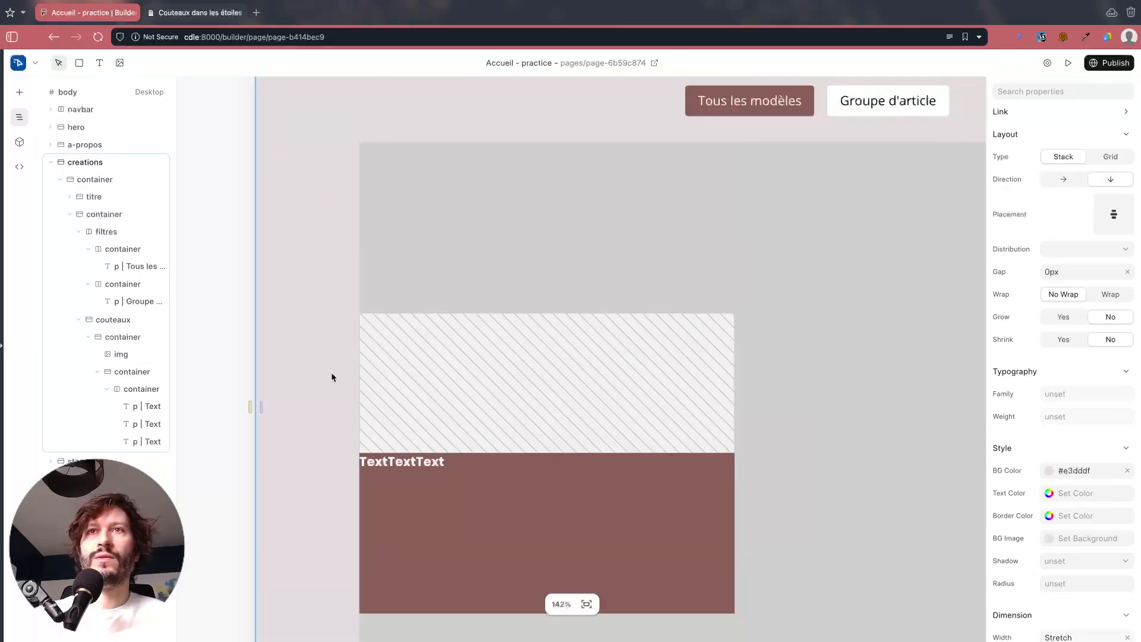
scroll(331, 392, "down", 1)
scroll(331, 402, "up", 2)
scroll(331, 401, "up", 2)
left_click(398, 414)
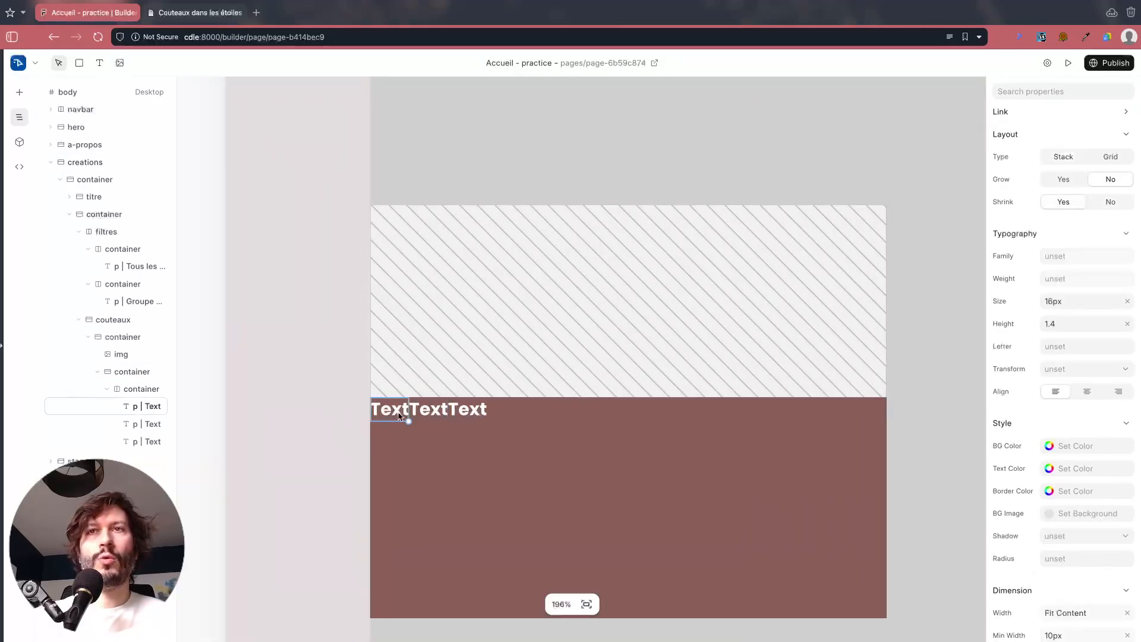
double_click(398, 415)
type("Nom de")
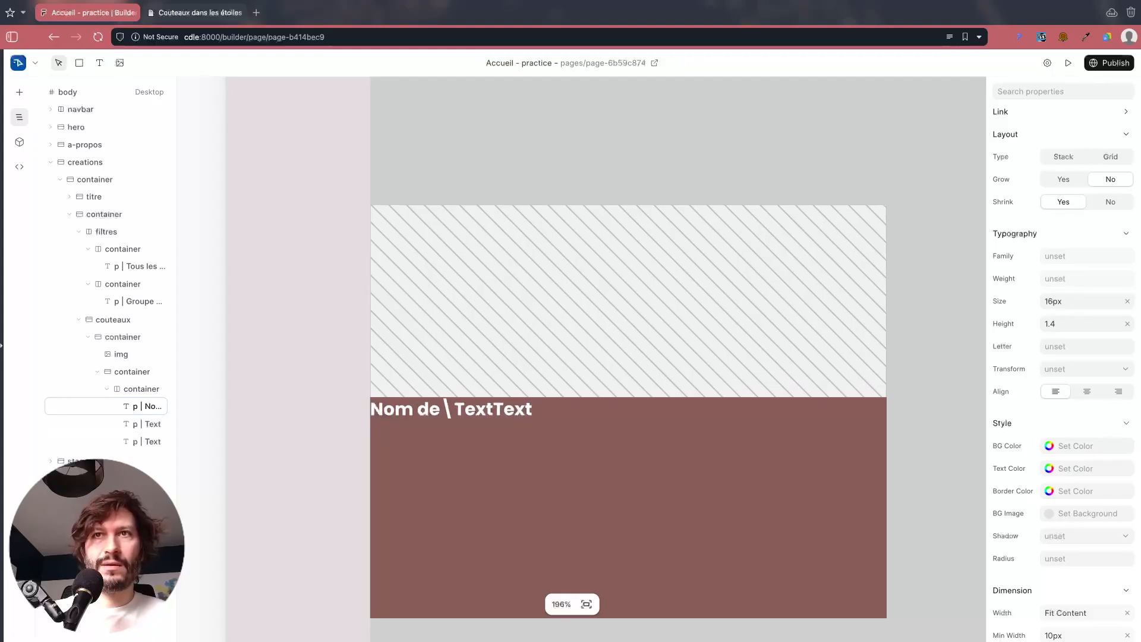
key("BackSpace")
key("BackSpace")
type("'article")
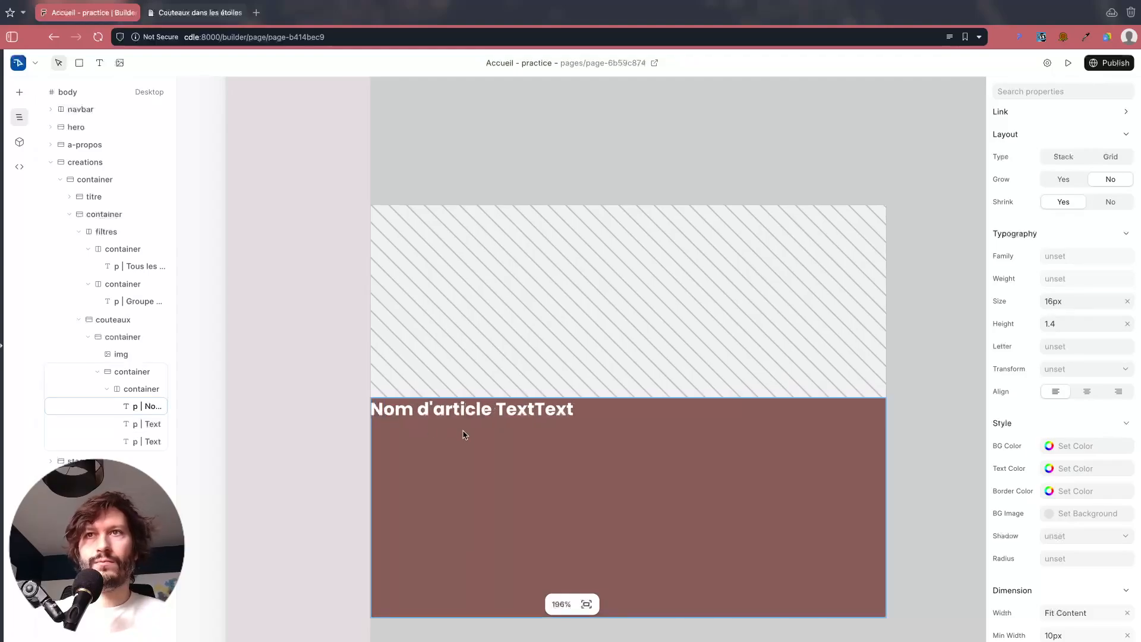
Step: Replace the row's second text with "Ref: " and the third text with "Code article"
left_click(510, 409)
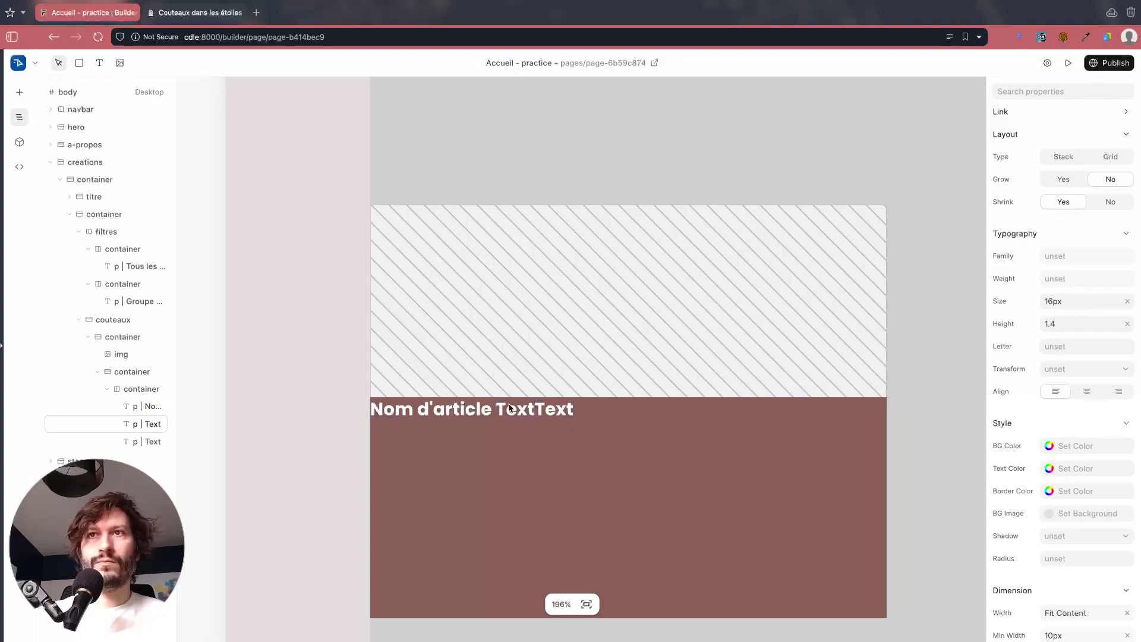
double_click(510, 408)
type("Ref\"")
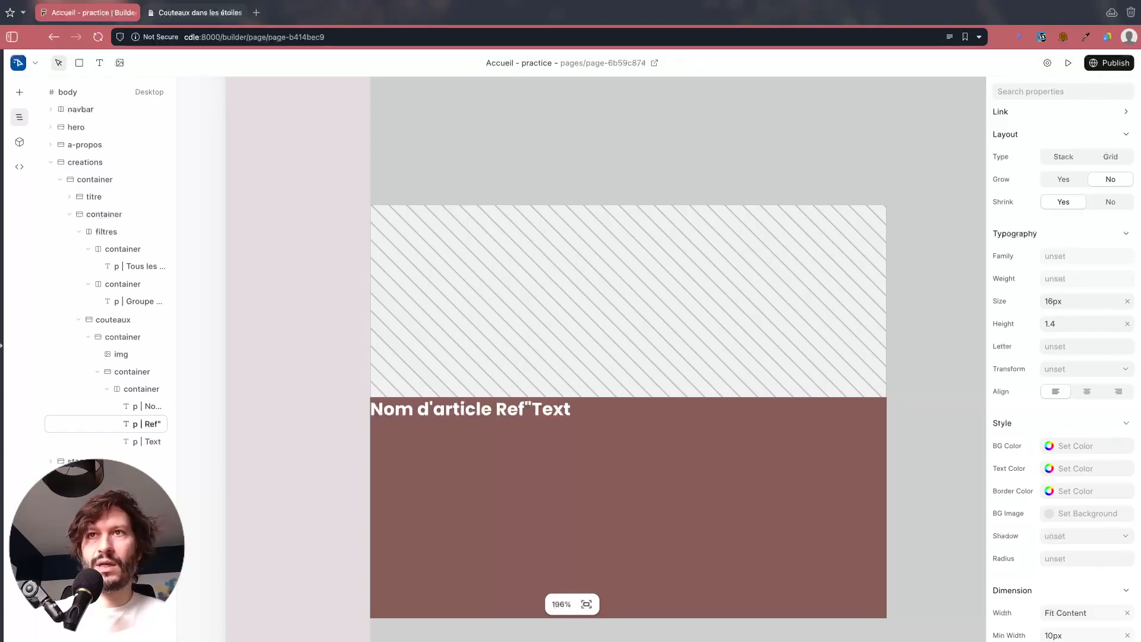
key("BackSpace")
type(":")
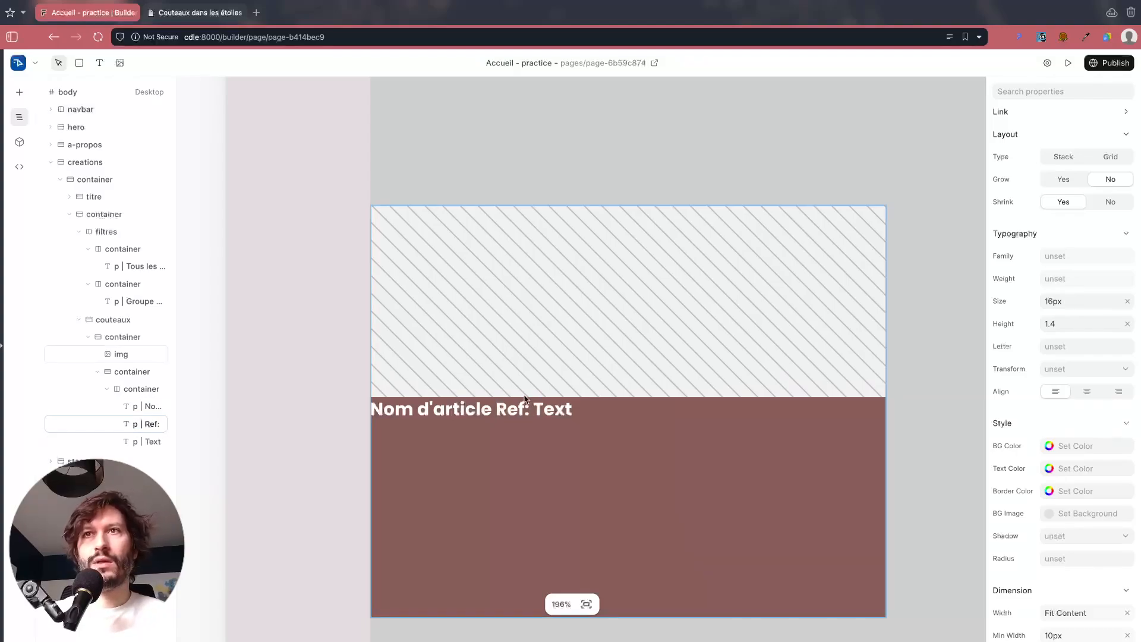
double_click(552, 409)
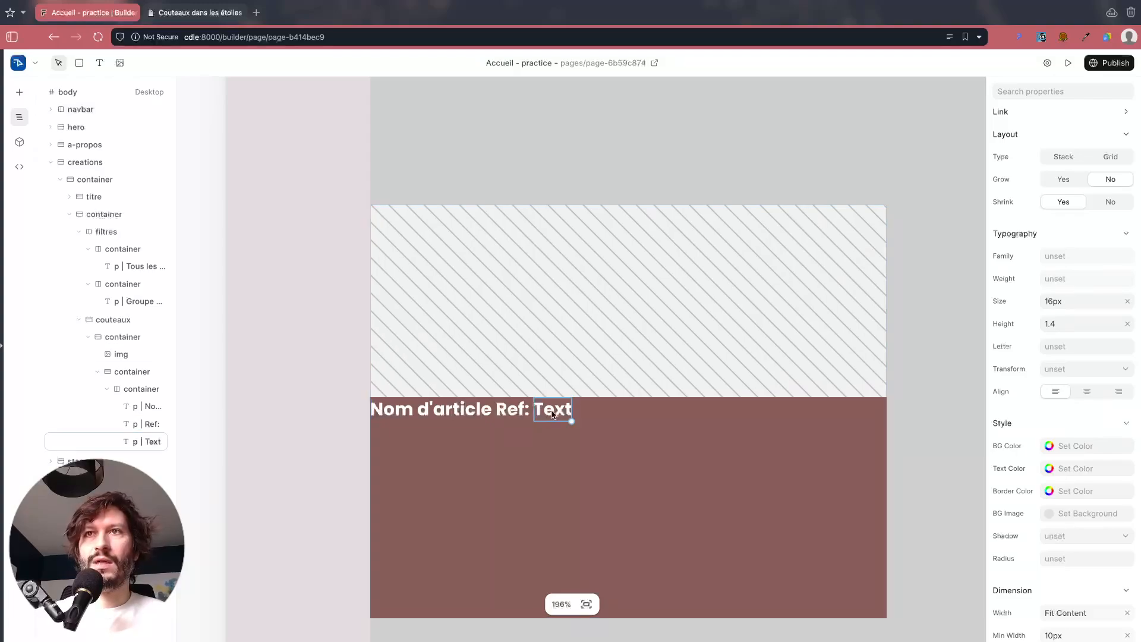
type("Code article")
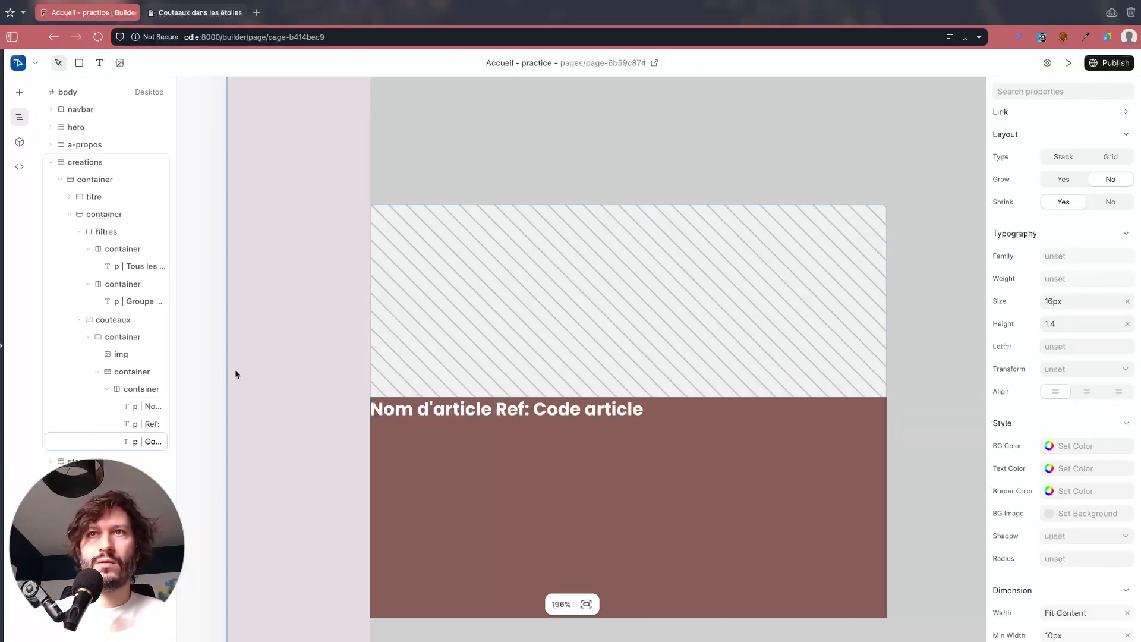
left_click(285, 363)
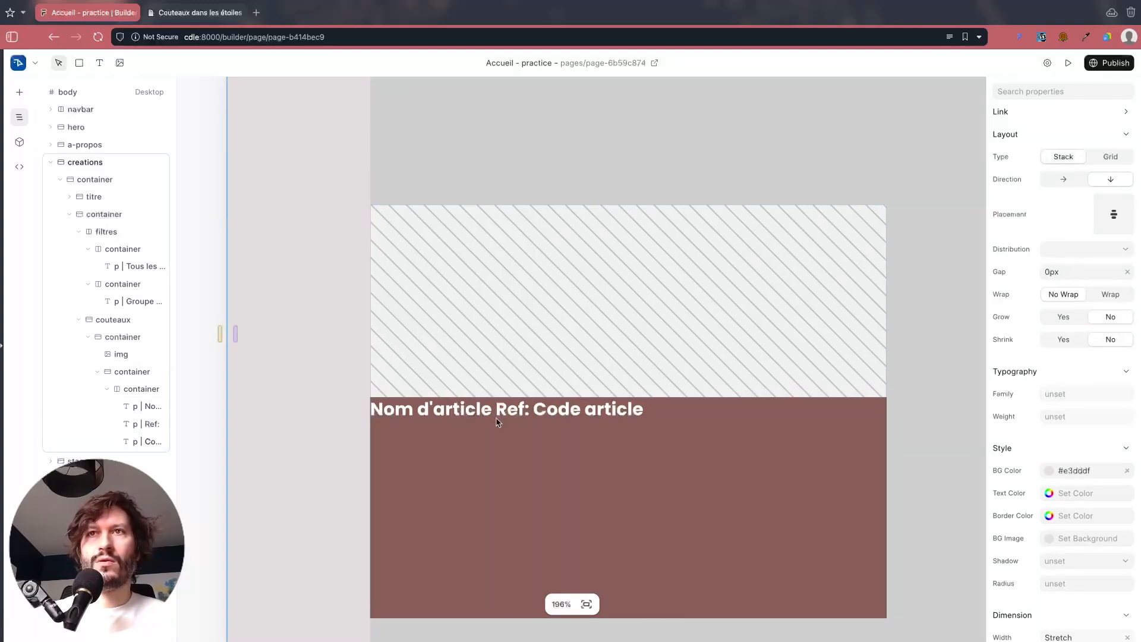
left_click(477, 411)
left_click(513, 410)
left_click(551, 411)
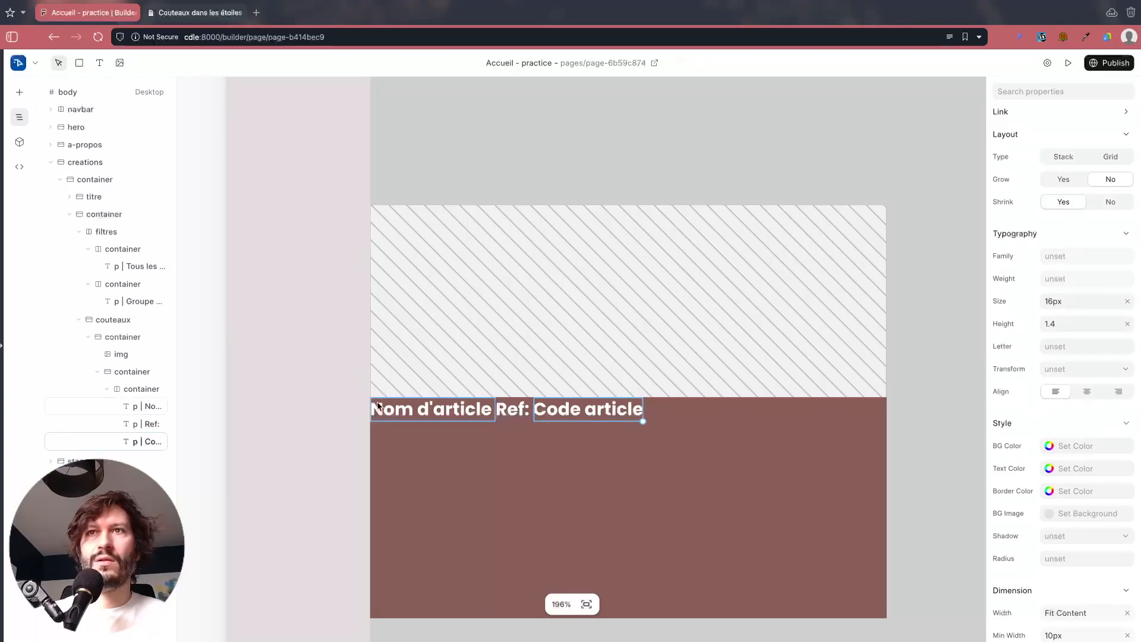
left_click(304, 398)
scroll(308, 406, "down", 1)
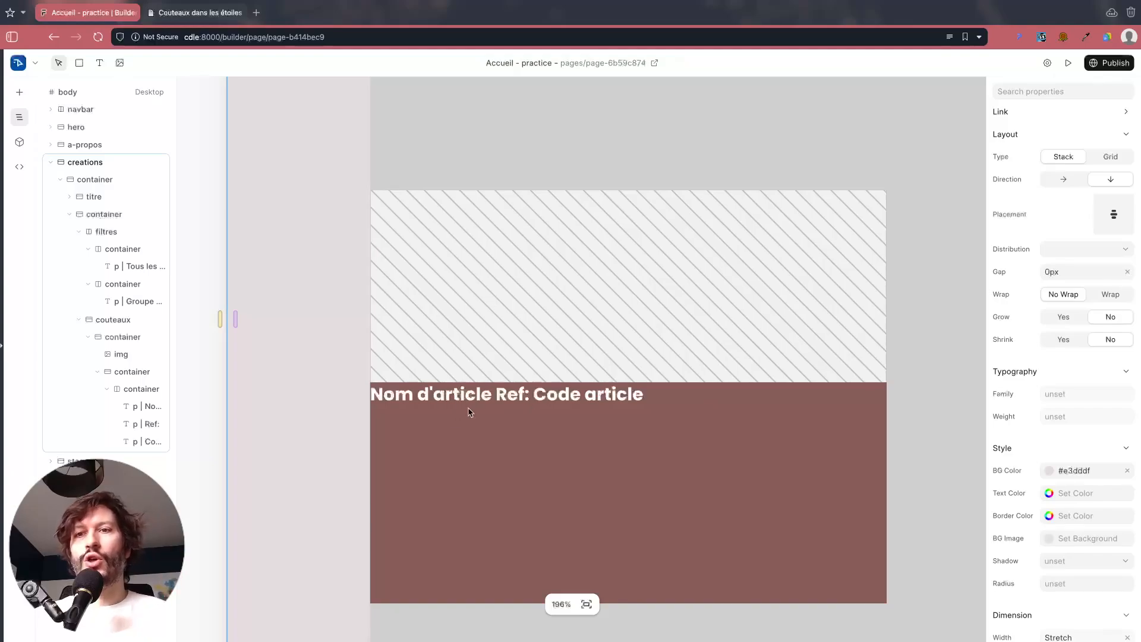
scroll(357, 461, "down", 2)
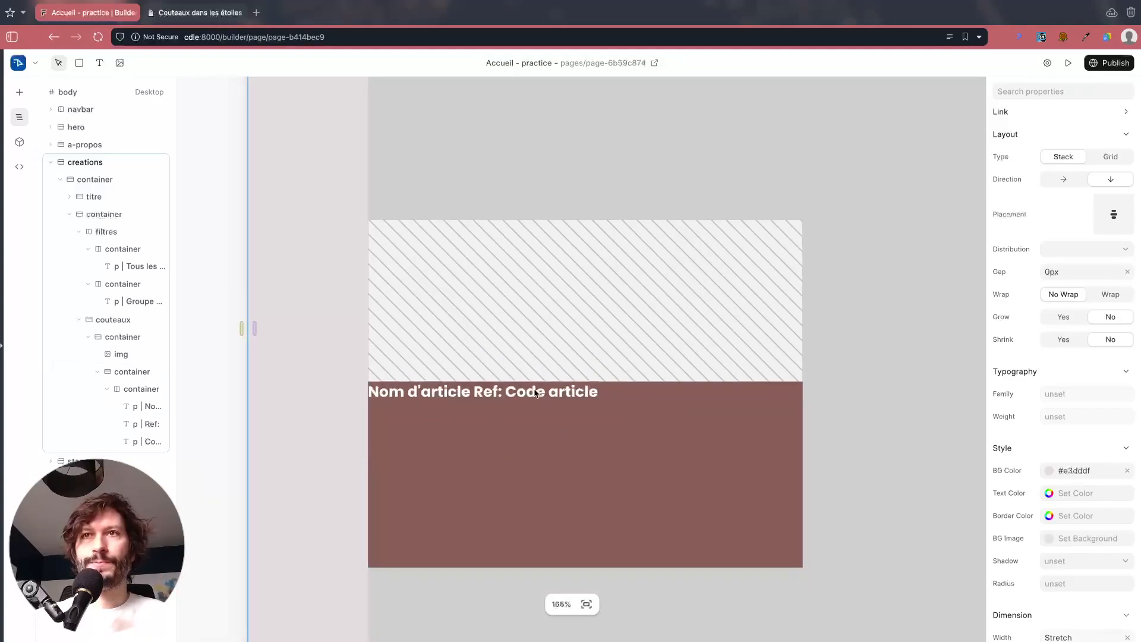
Step: Collapse the title row container in the layer tree and insert a text block below it in the brown overlay
left_click(144, 389)
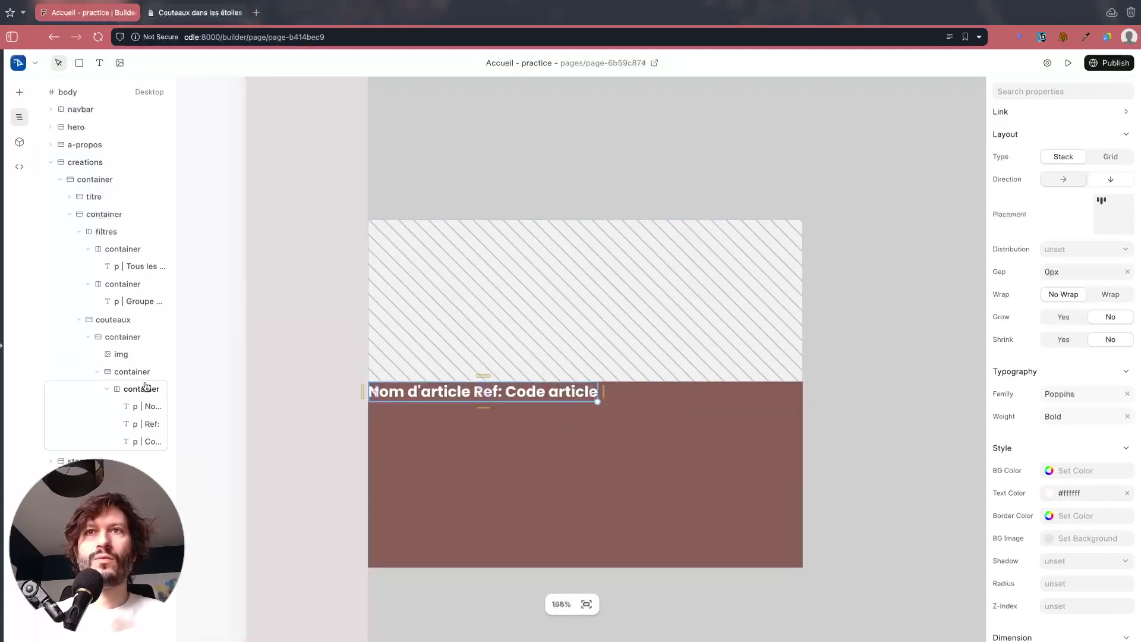
left_click(107, 388)
left_click(309, 449)
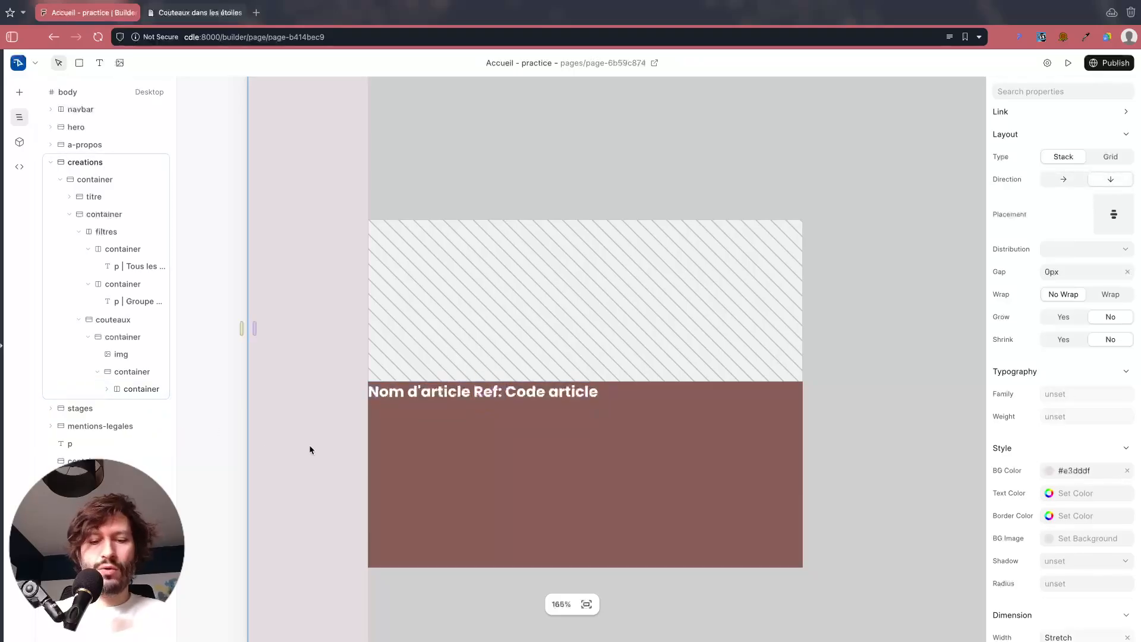
key("t")
left_click(470, 450)
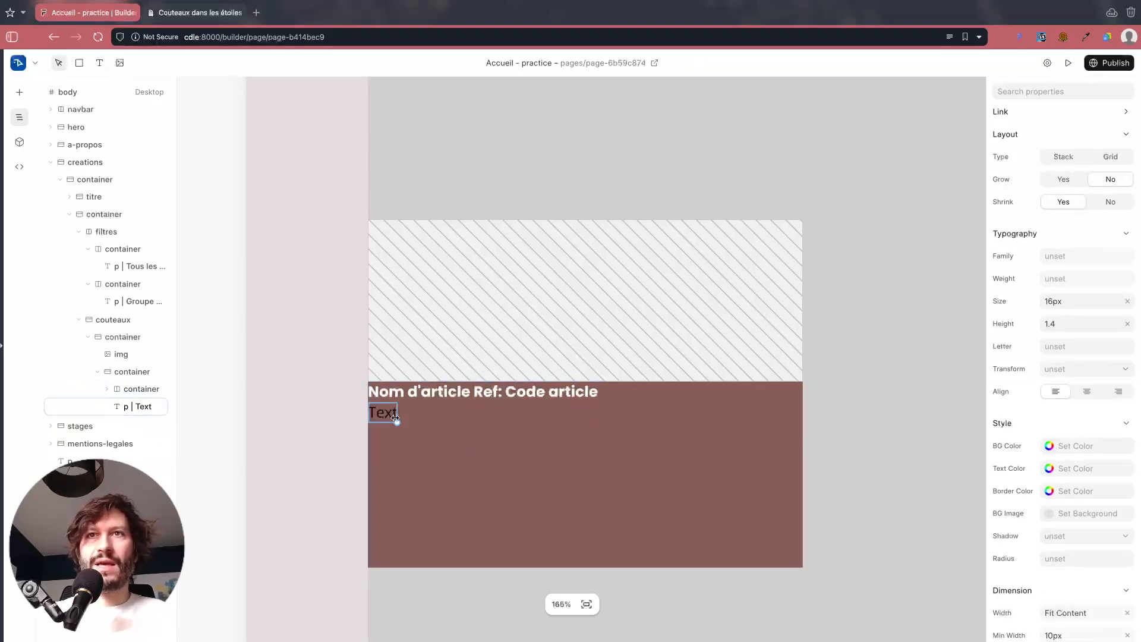
type("t")
left_click(440, 448)
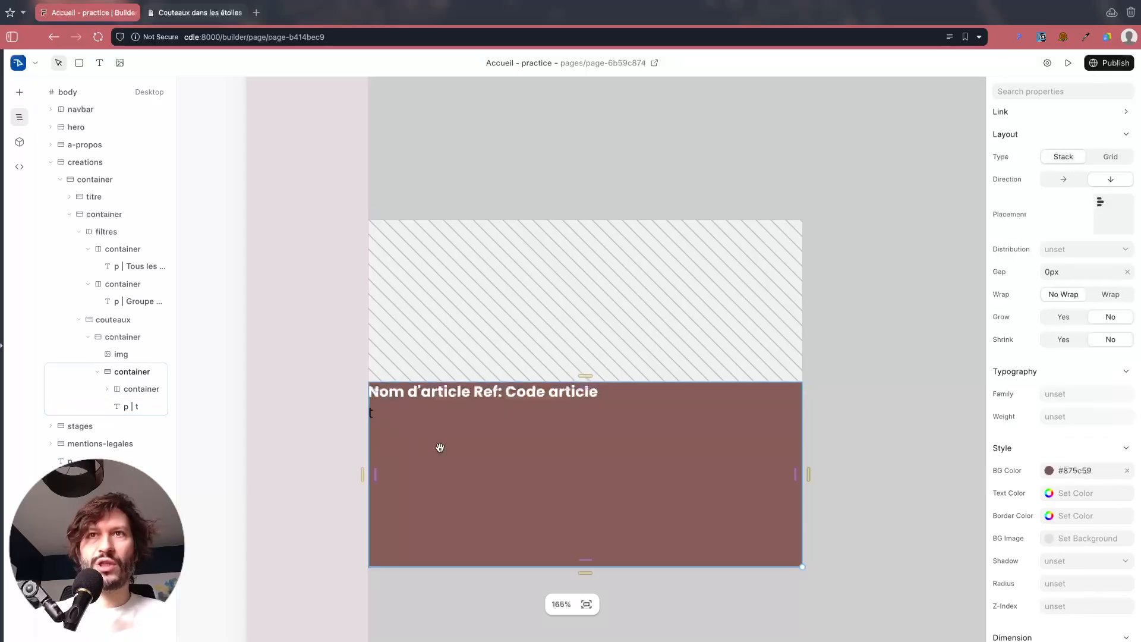
key("ctrl+z")
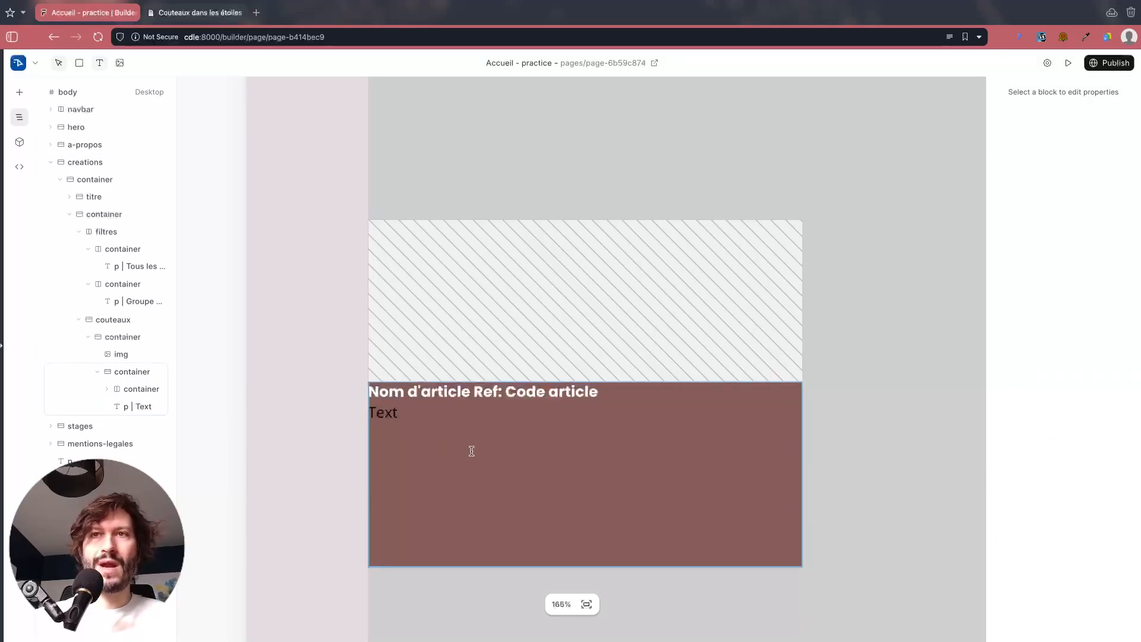
Step: Insert another text block in the brown overlay and change the text directly below the title row to "Prix"
left_click(472, 451)
left_click(378, 416)
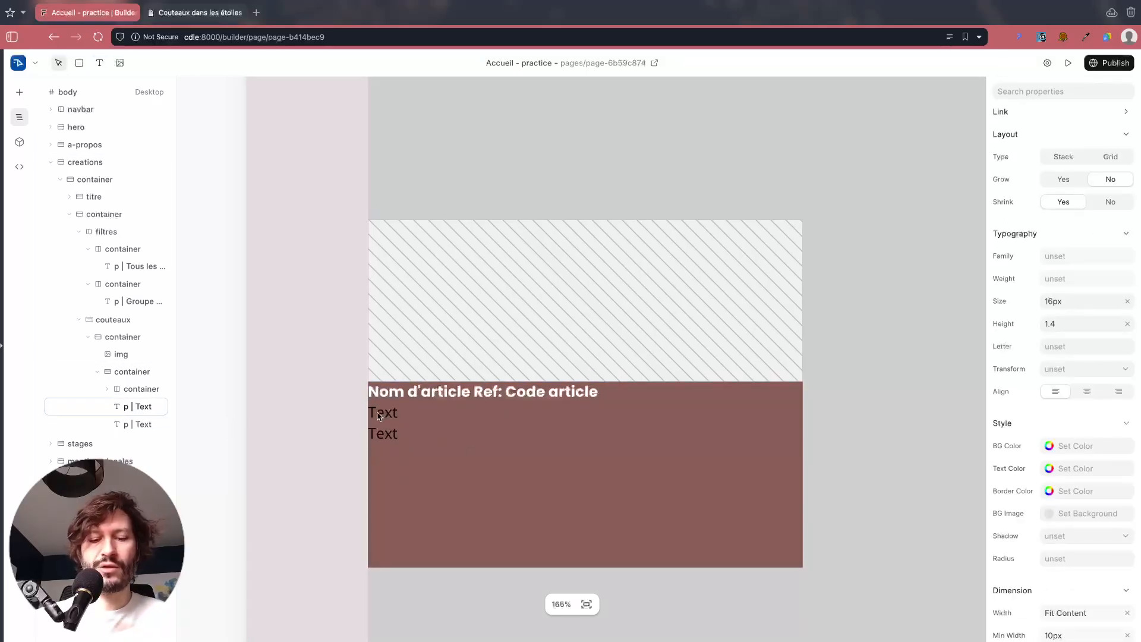
type("Prix")
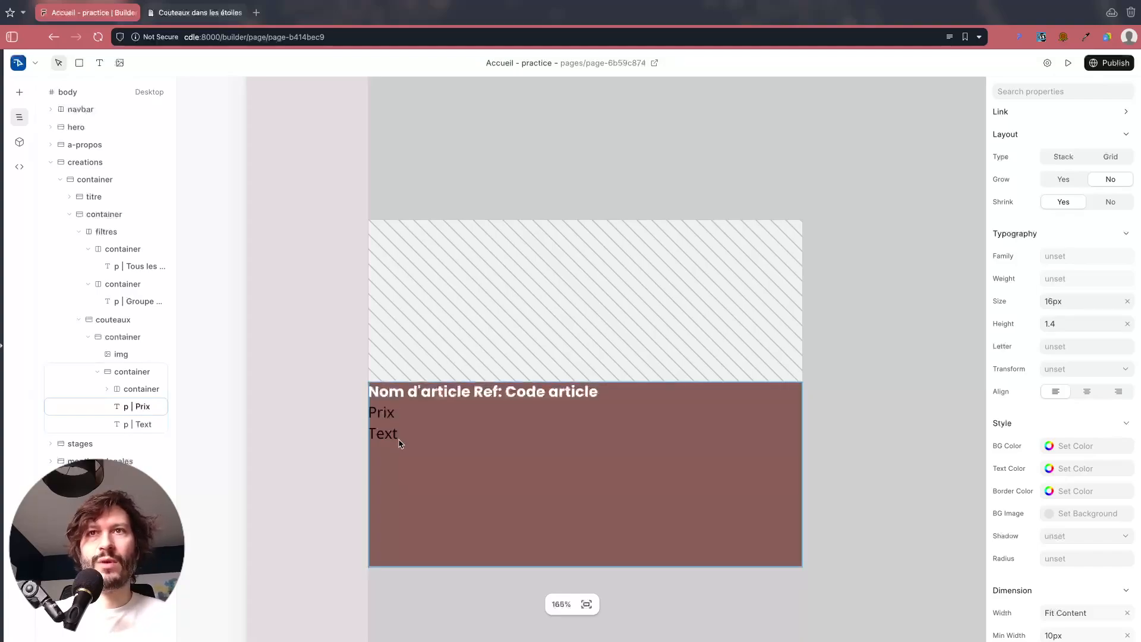
Step: Replace the text below "Prix" with a euro sign preceded by a space
left_click(383, 438)
left_click(383, 437)
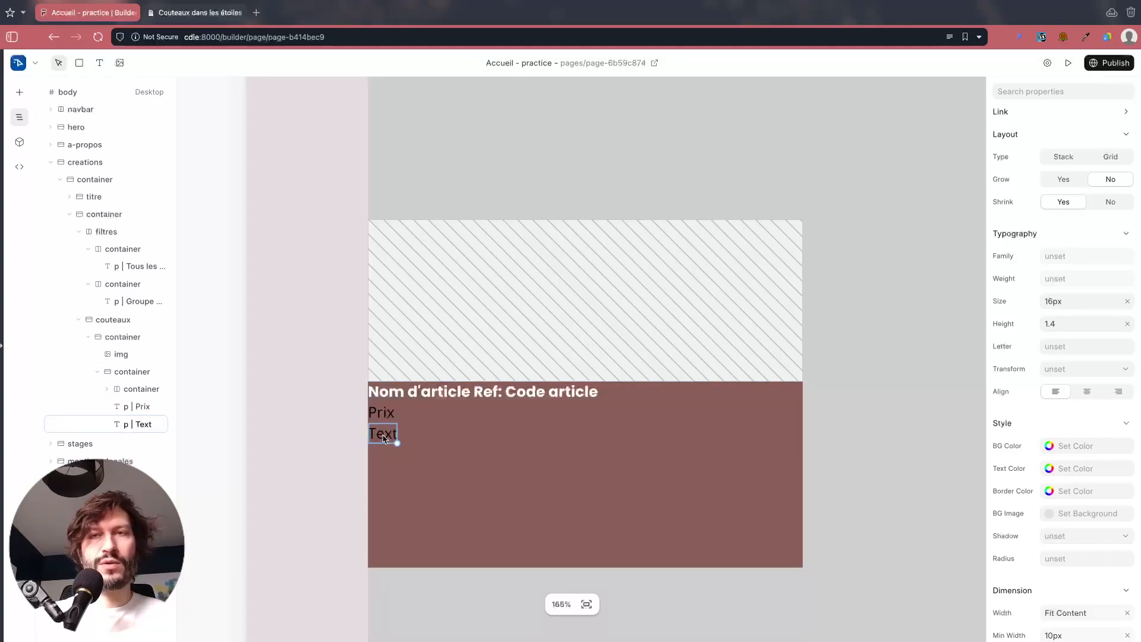
double_click(384, 438)
type("€")
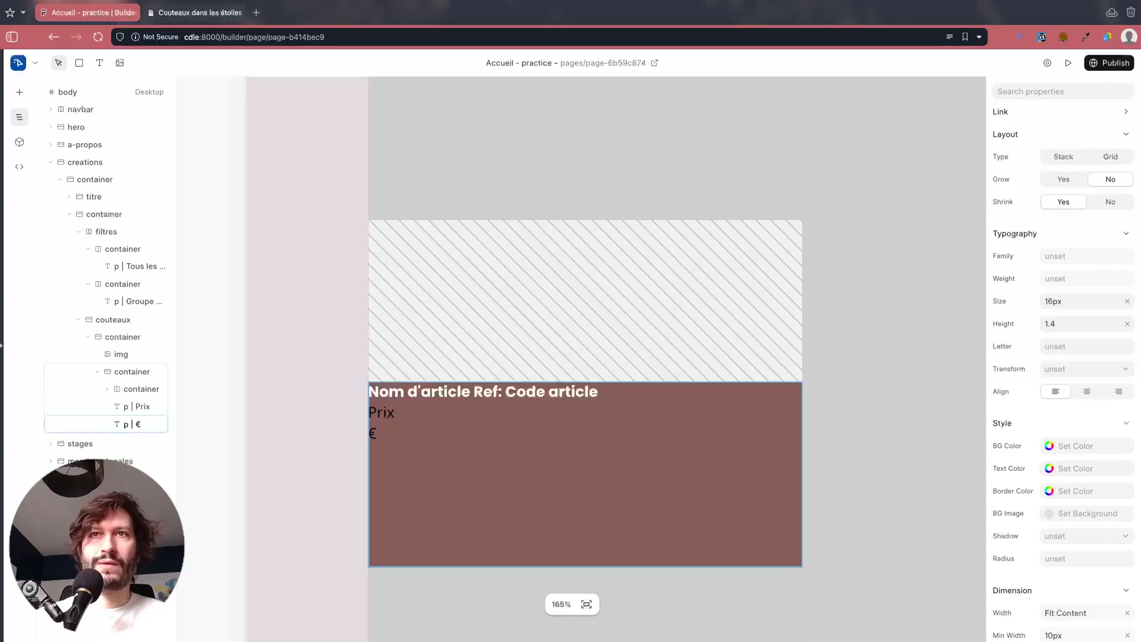
left_click(273, 413)
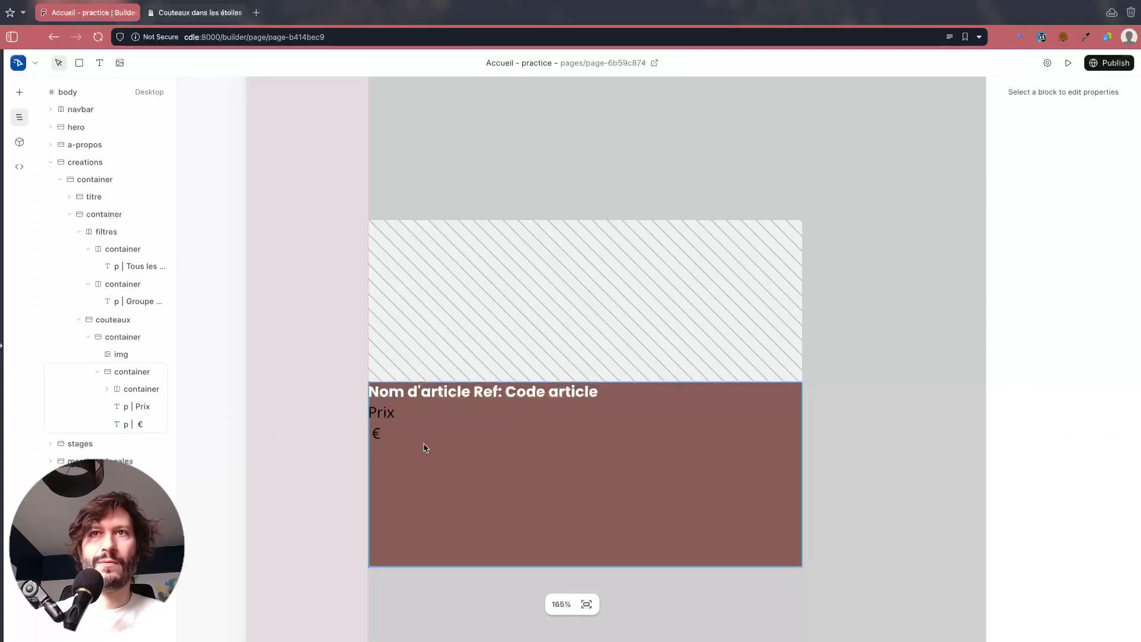
Step: Wrap the "Prix" and "€" text blocks in a container and set its stack direction to horizontal
left_click(363, 407)
left_click(371, 434)
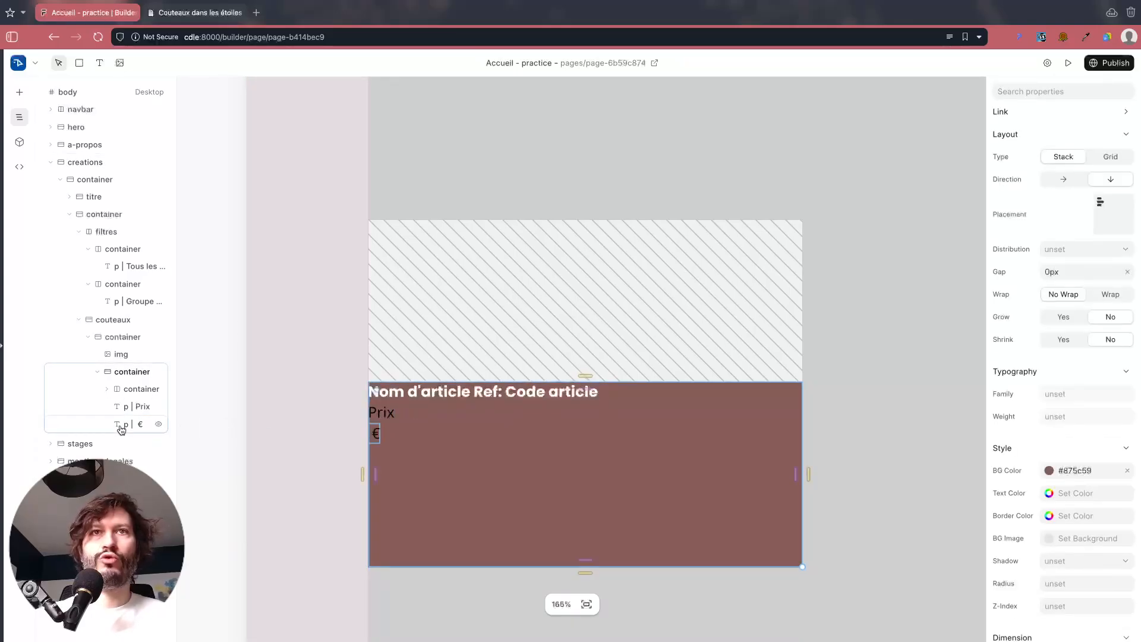
left_click(128, 406)
left_click(132, 425, "shift")
right_click(135, 422)
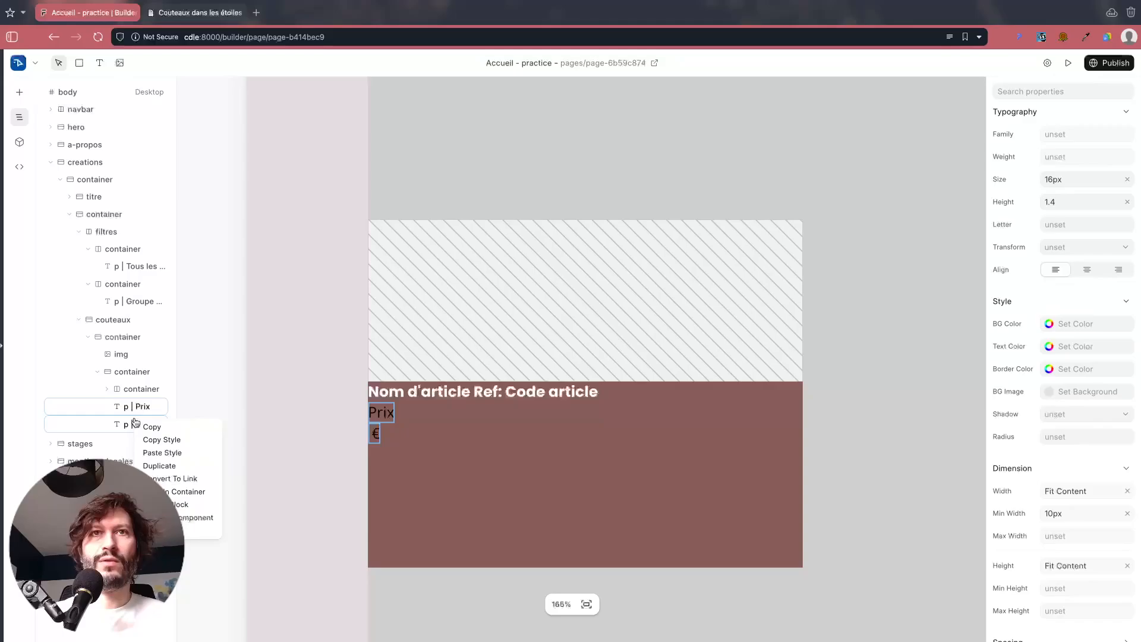
left_click(171, 492)
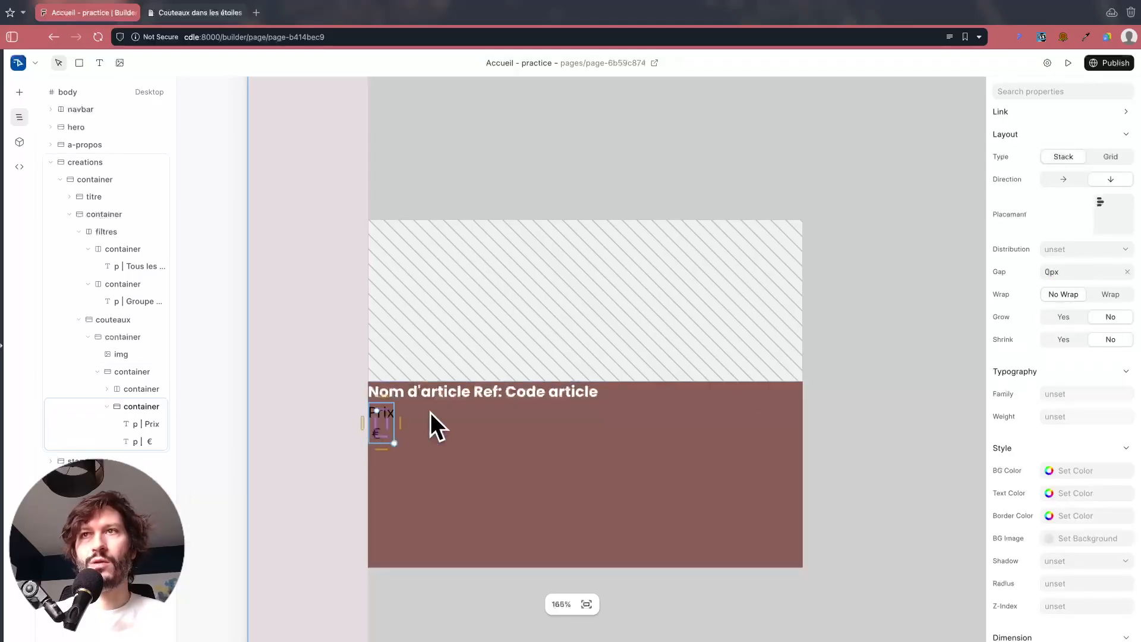
left_click(1063, 180)
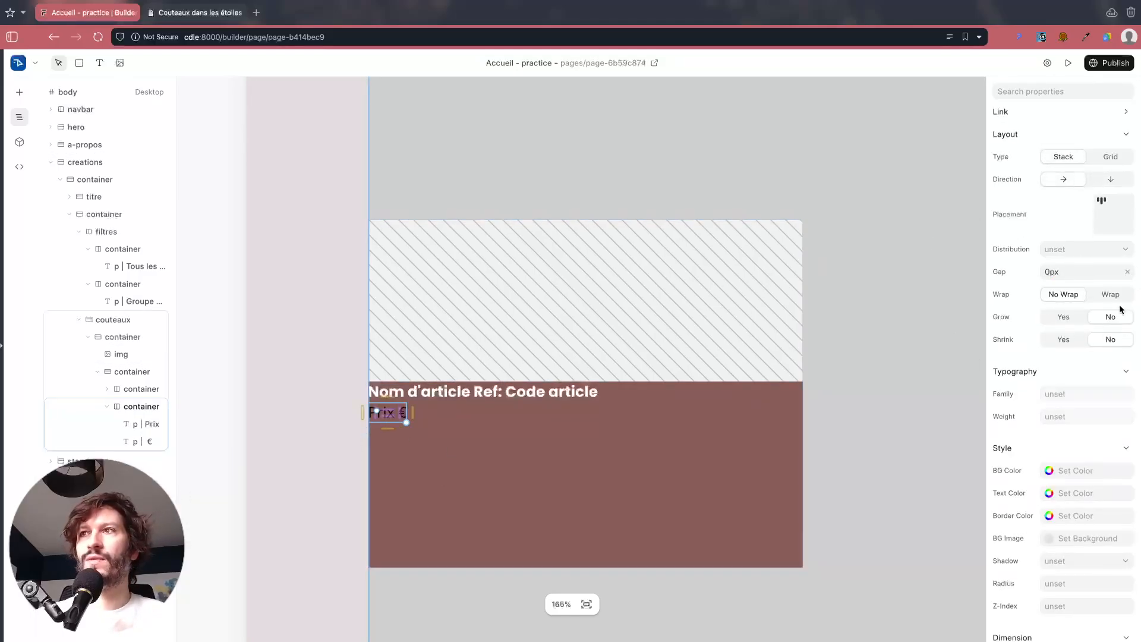
Step: Set the text color of the "Prix €" row container to white (#ffffff)
left_click(1049, 496)
left_click(869, 456)
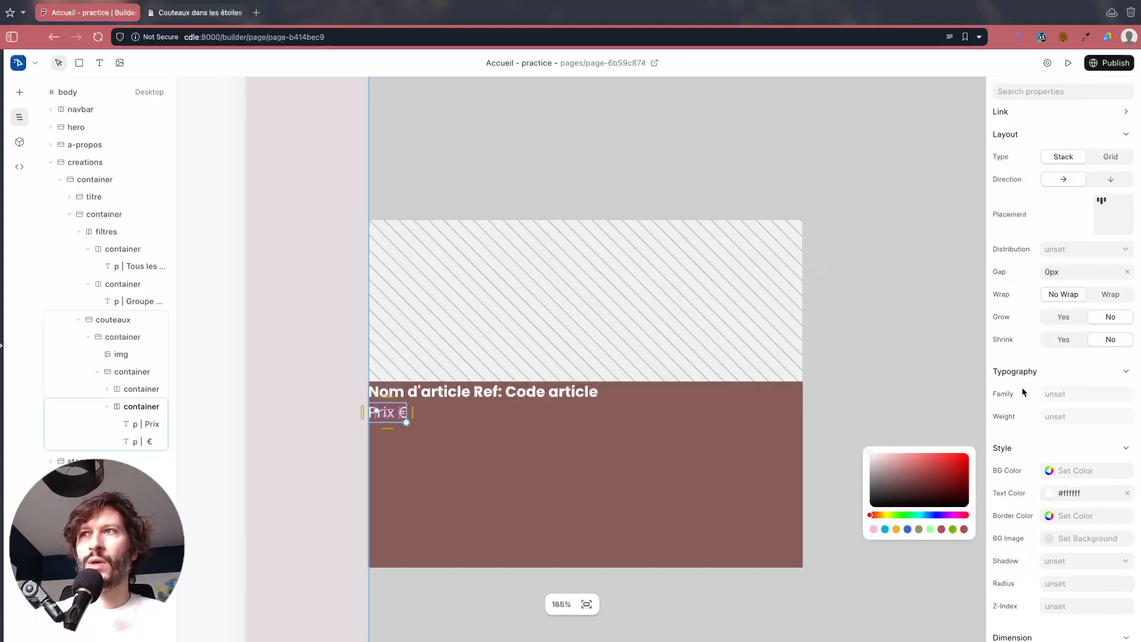
left_click(221, 411)
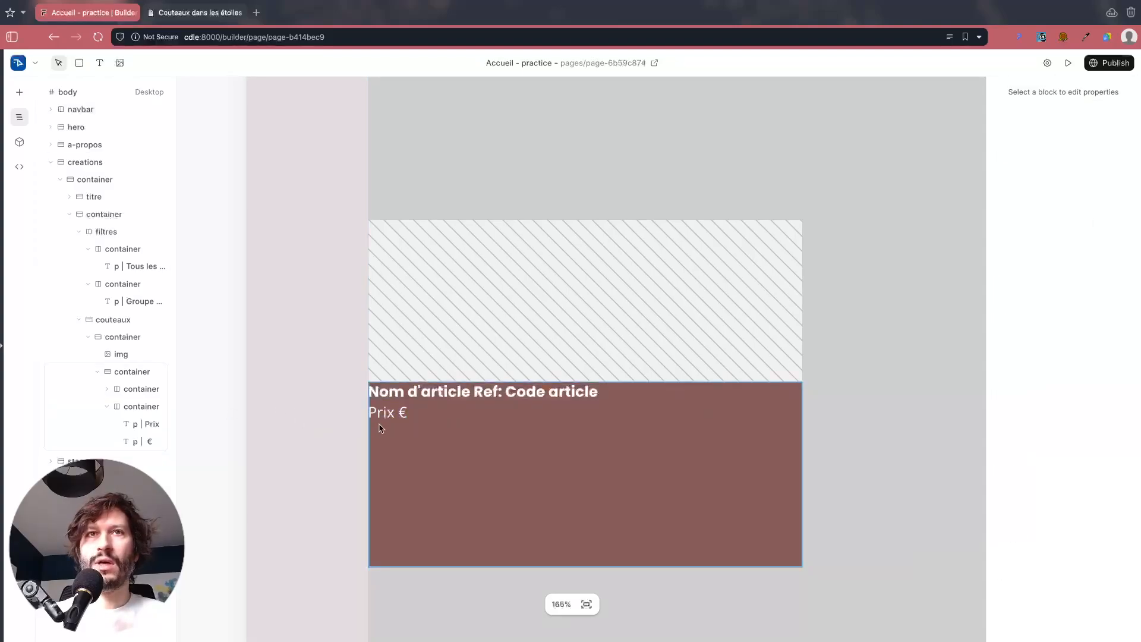
Step: Insert a text block below the price row in the brown overlay and change its text to "description"
key("t")
left_click(419, 472)
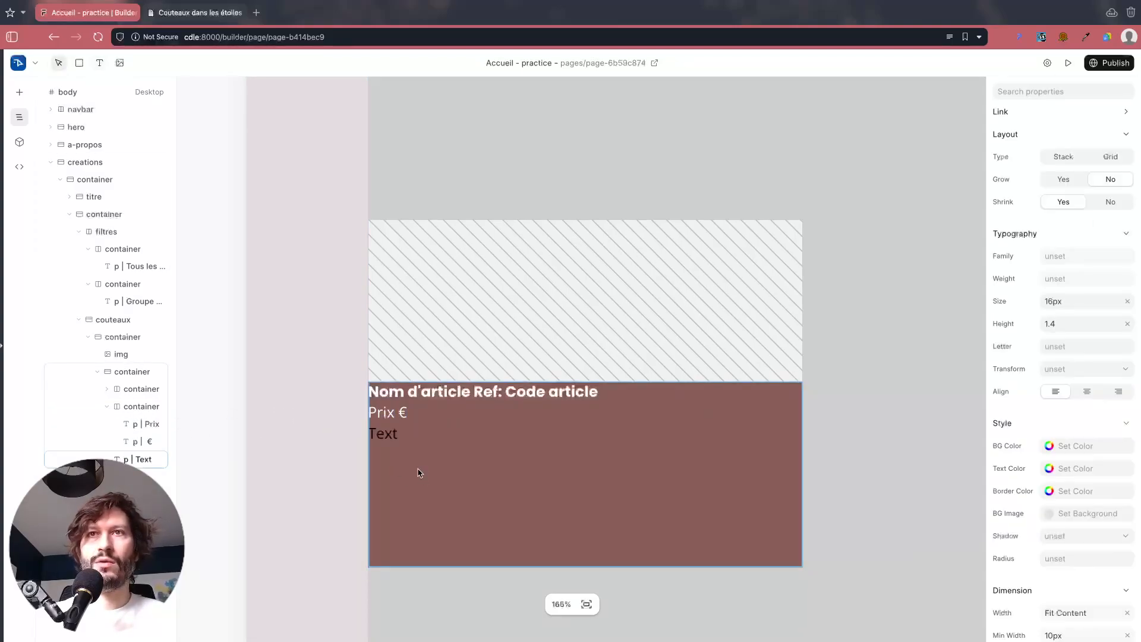
double_click(386, 437)
type("description")
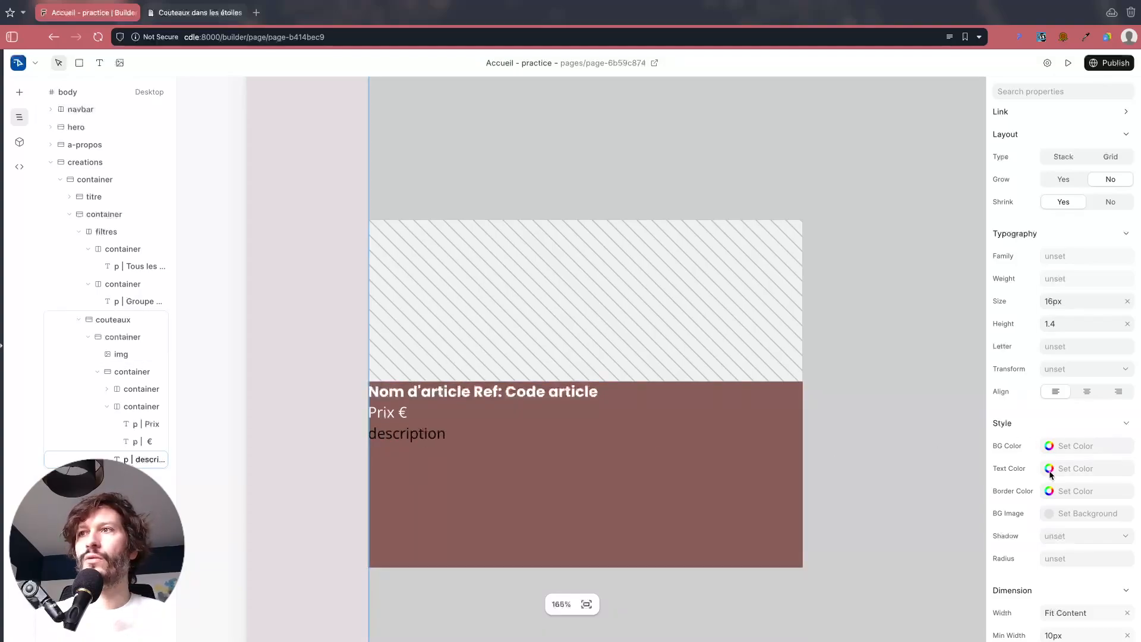
Step: Set the text color of the "description" block to white (#ffffff)
left_click(1050, 475)
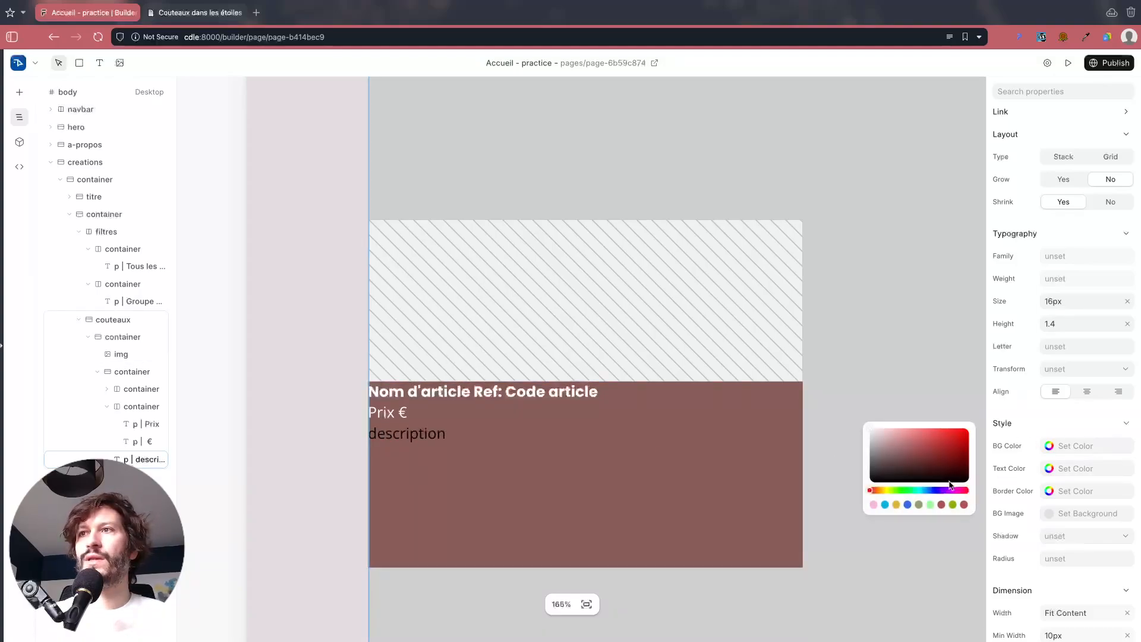
left_click_drag(950, 483, 862, 418)
left_click(222, 432)
left_click(439, 435)
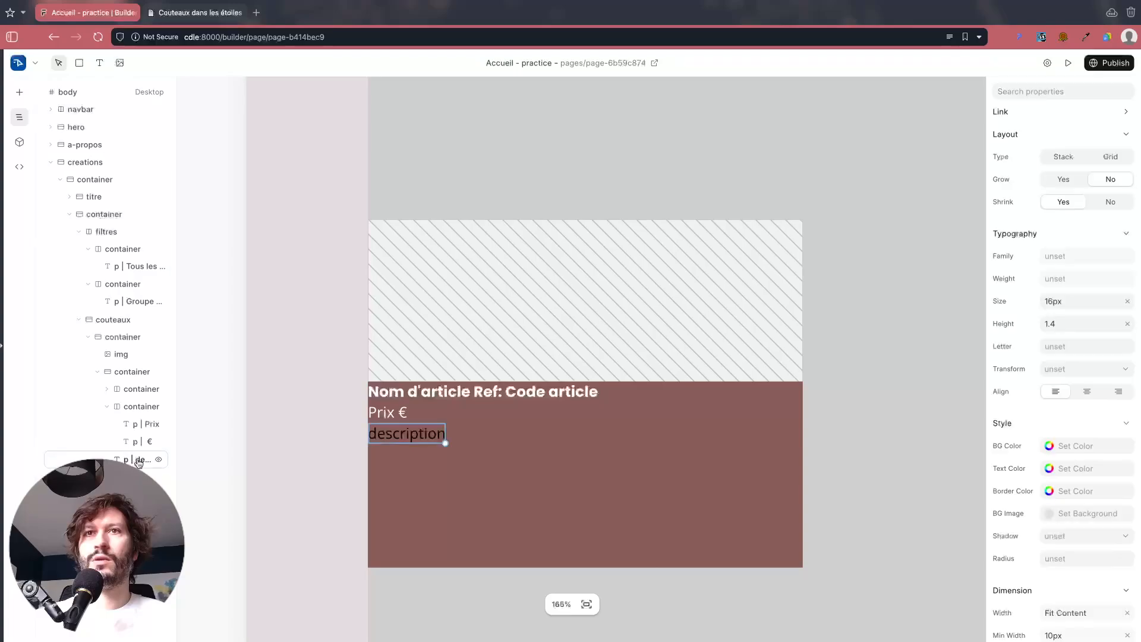
left_click(1048, 469)
left_click_drag(904, 446, 858, 418)
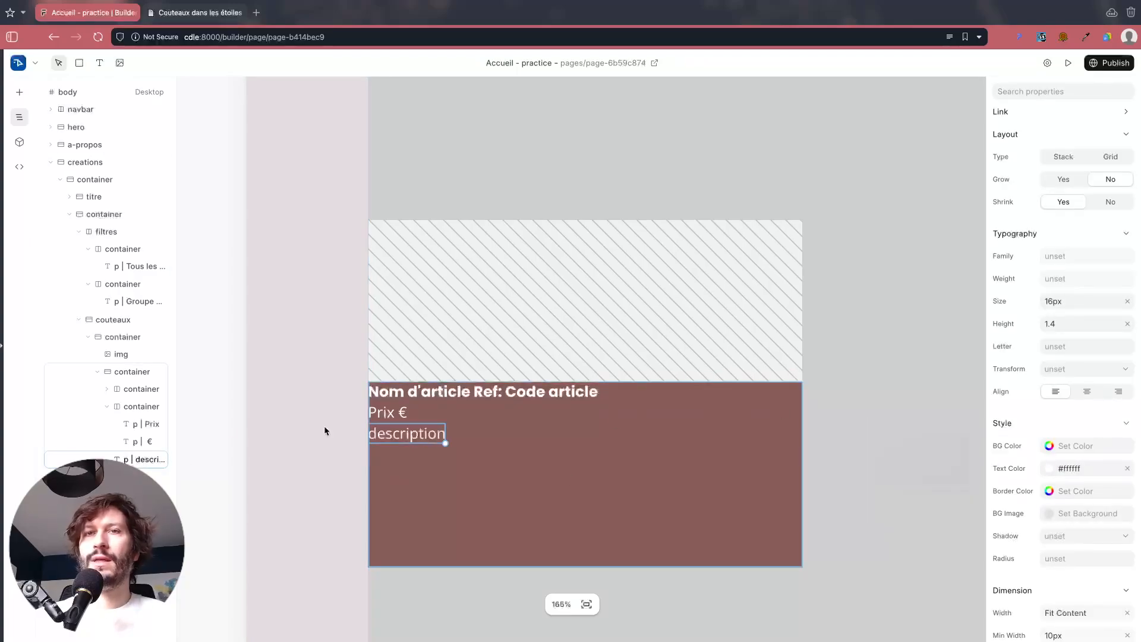
left_click(223, 434)
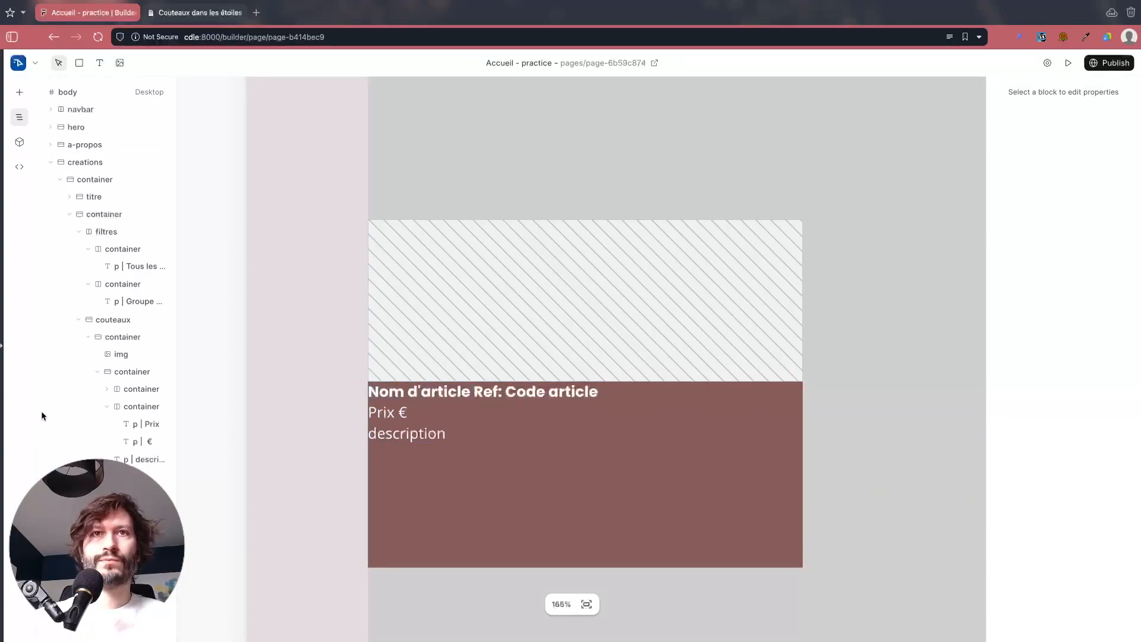
Step: Wrap the price row and the "description" text together in a container and collapse it in the layer tree
left_click(136, 410)
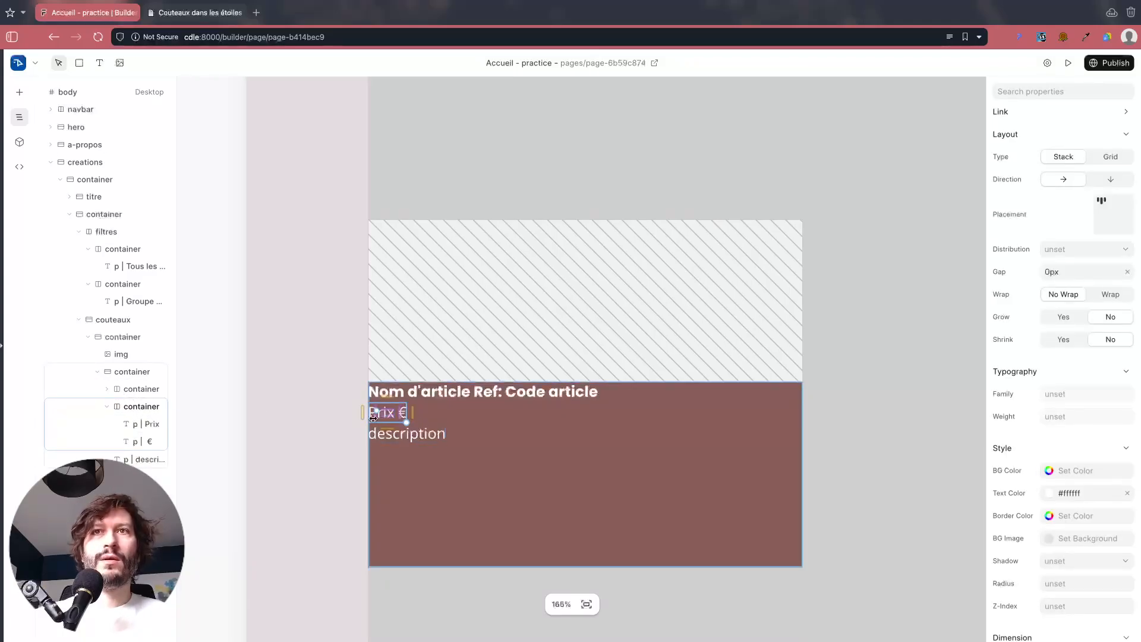
left_click(135, 460)
right_click(135, 460)
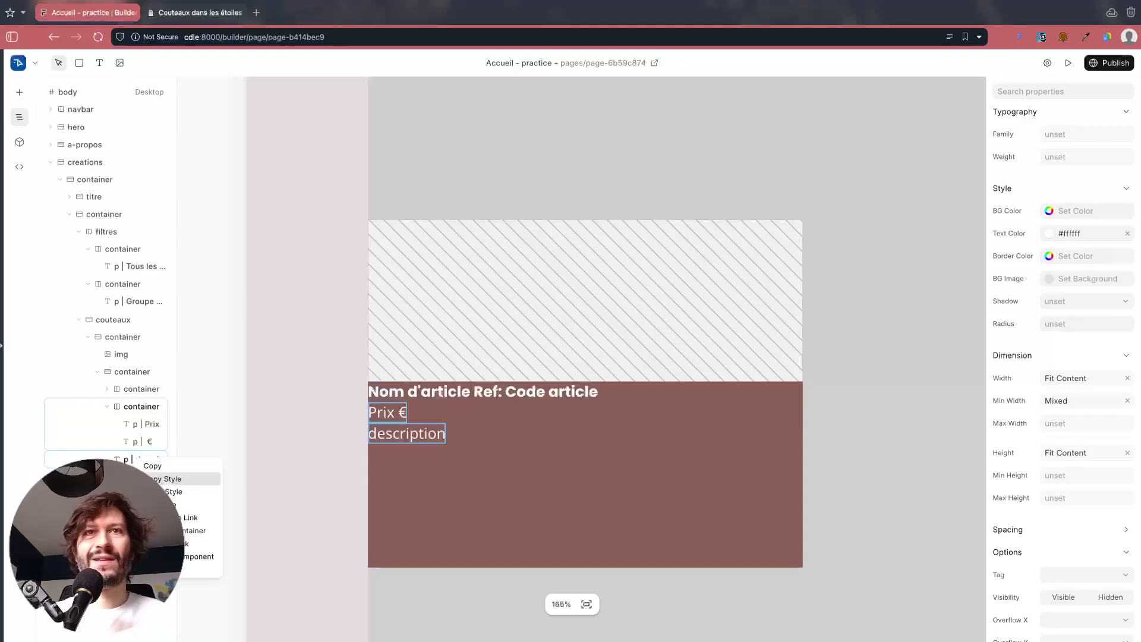
left_click(196, 530)
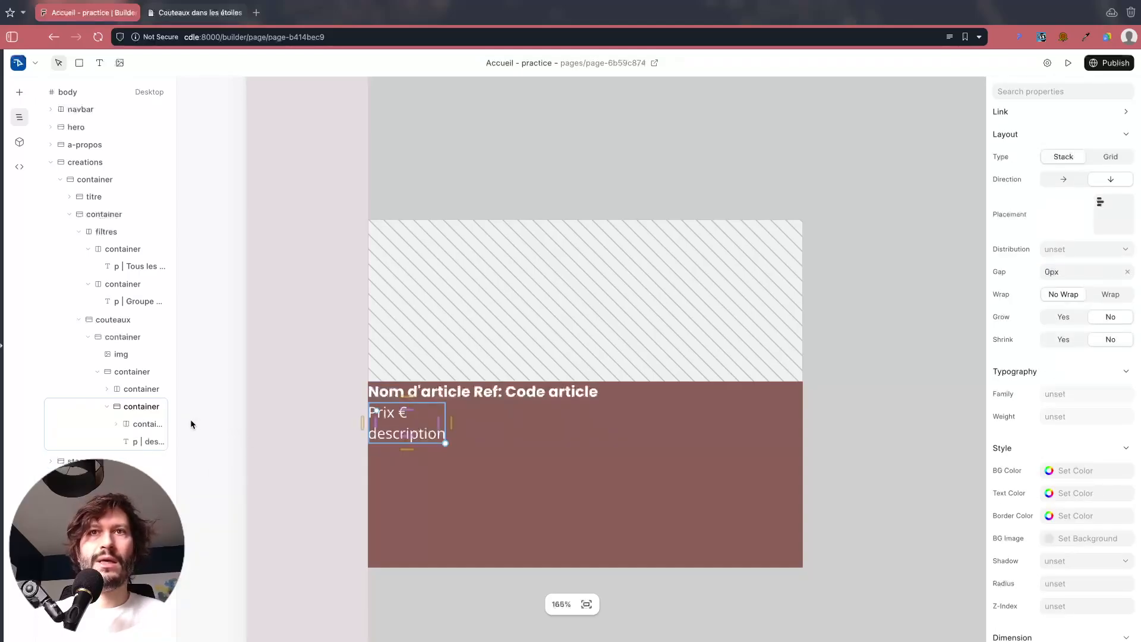
left_click(191, 424)
left_click(108, 407)
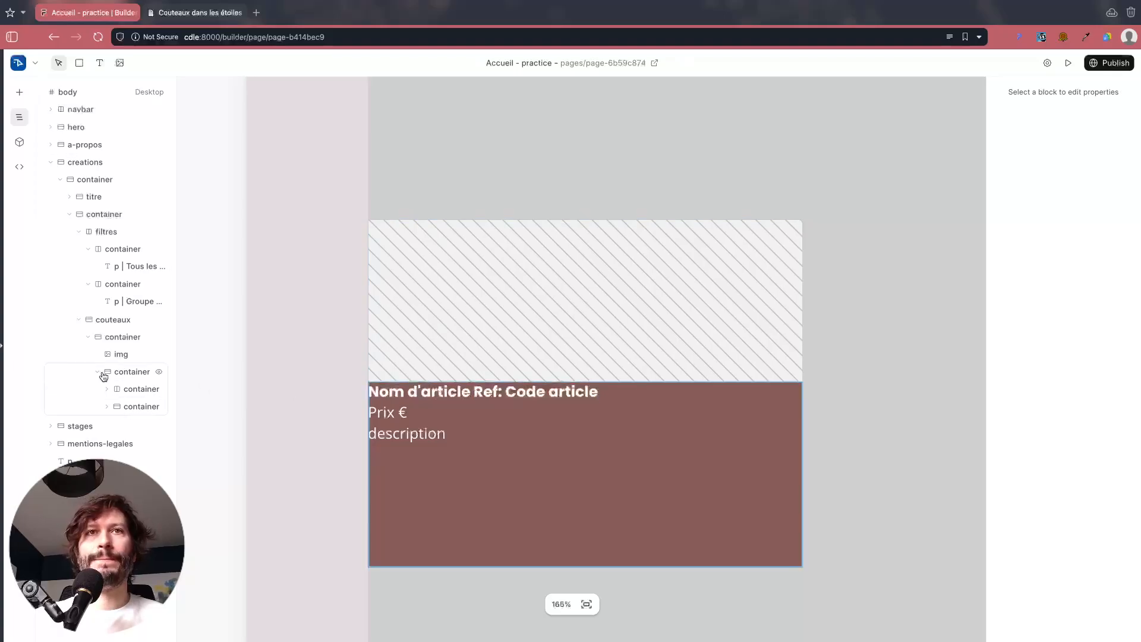
Step: Examine the properties of the card's image, the brown overlay and the title row container
left_click(114, 345)
left_click(108, 356)
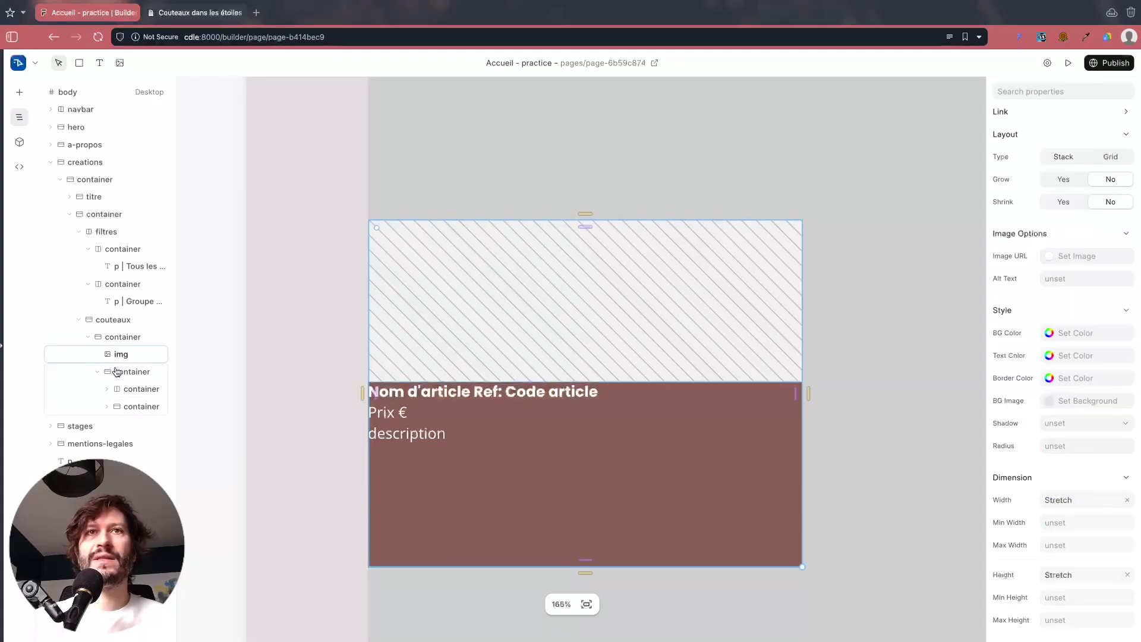
left_click(119, 373)
left_click(122, 389)
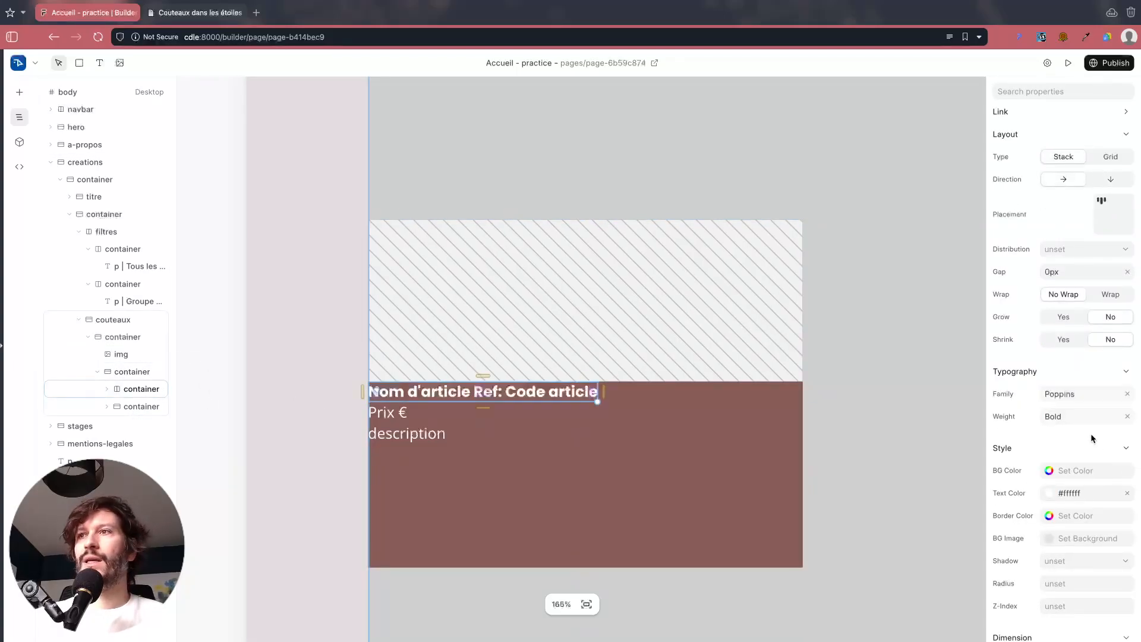
scroll(1091, 438, "down", 3)
scroll(1091, 438, "down", 3)
scroll(1088, 433, "up", 5)
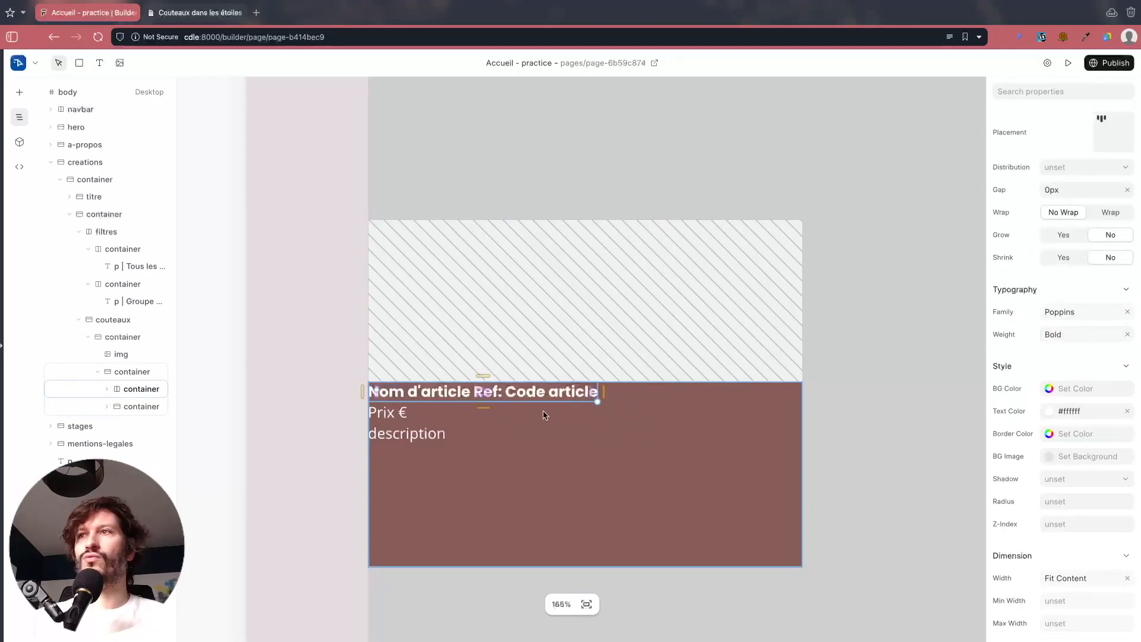
scroll(1027, 330, "up", 1)
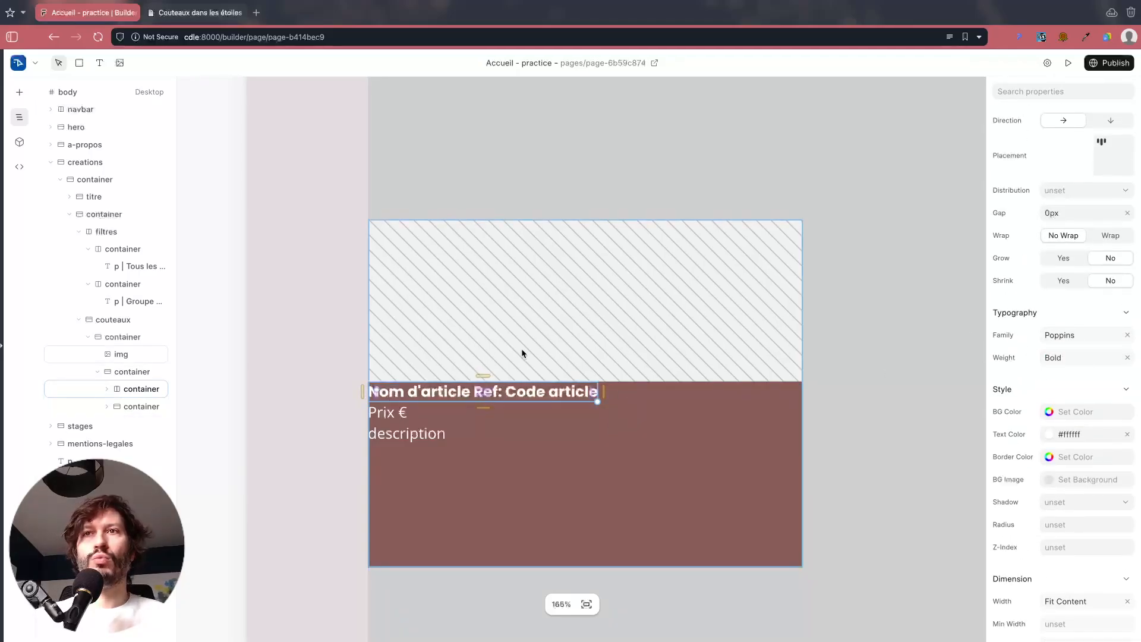
Step: Make the price and description container grow and place its content at the bottom-left
left_click(138, 407)
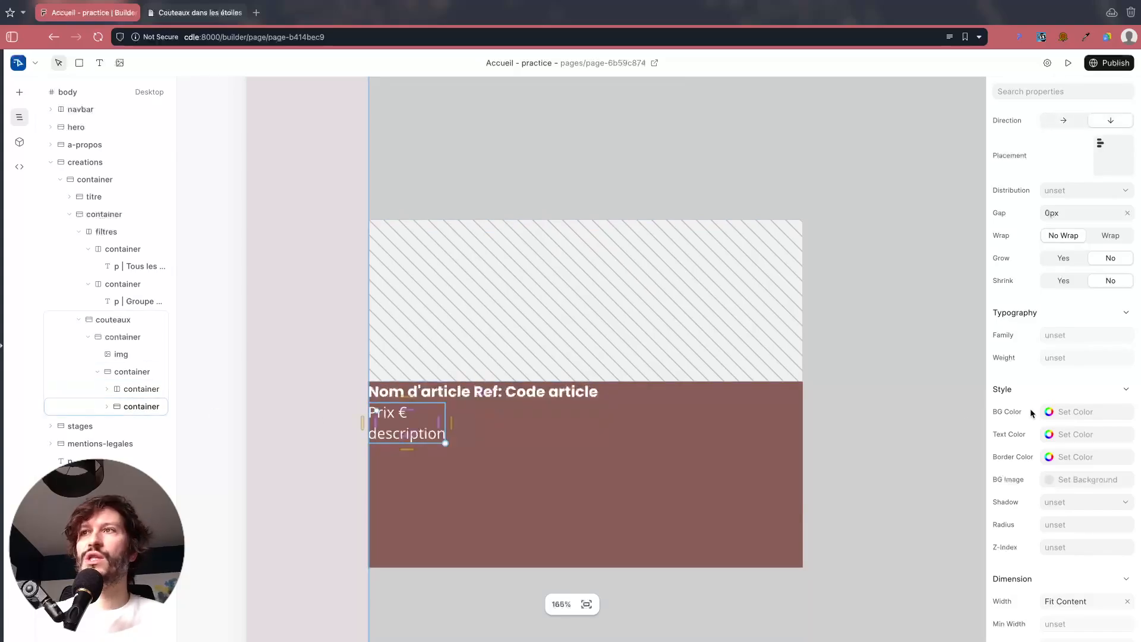
left_click(1063, 257)
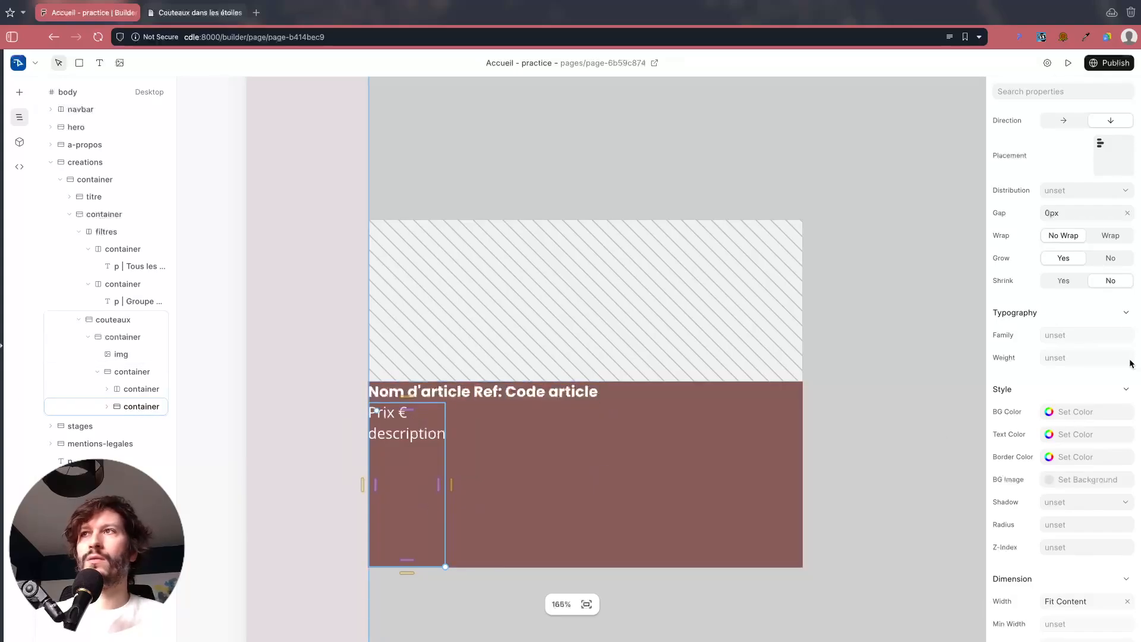
left_click(1100, 171)
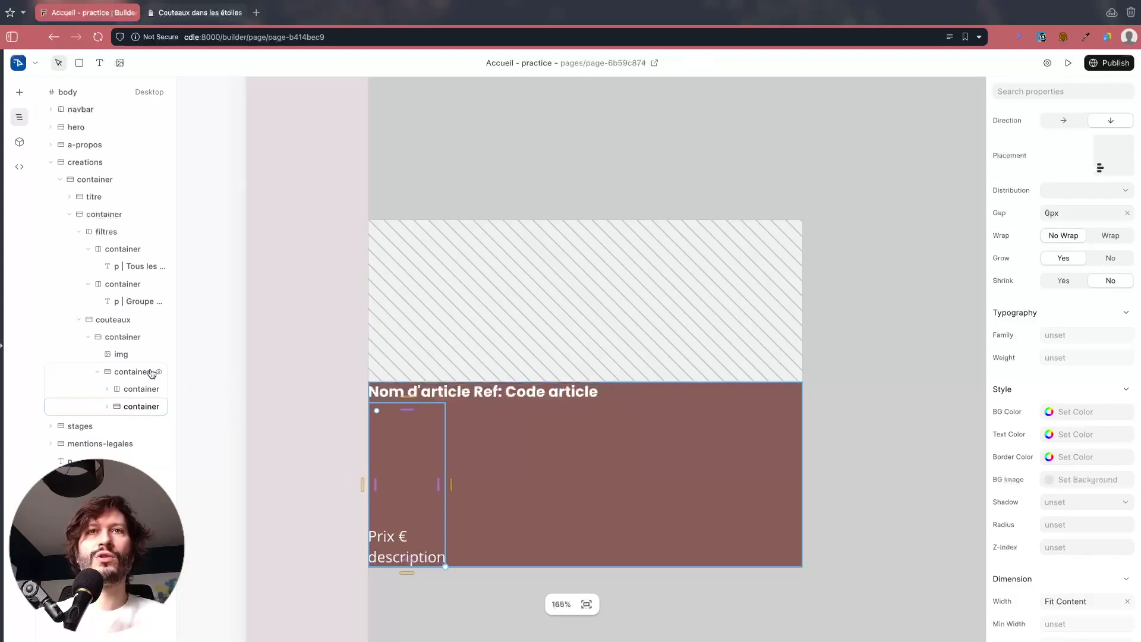
Step: Add 16px of padding on all sides of the brown overlay container
left_click(117, 338)
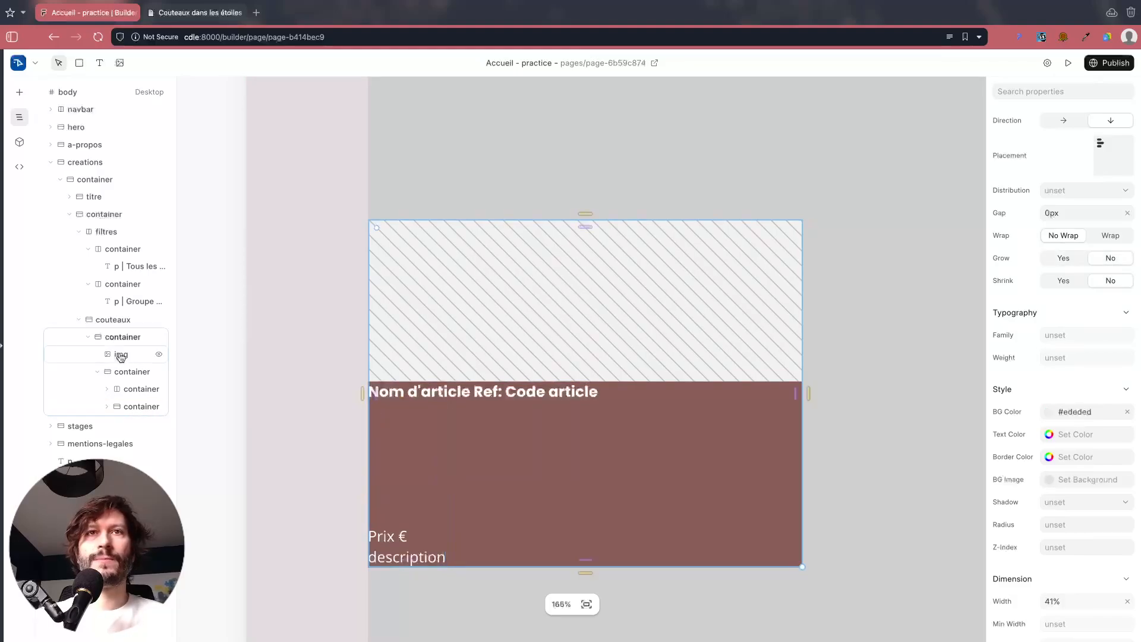
left_click(123, 371)
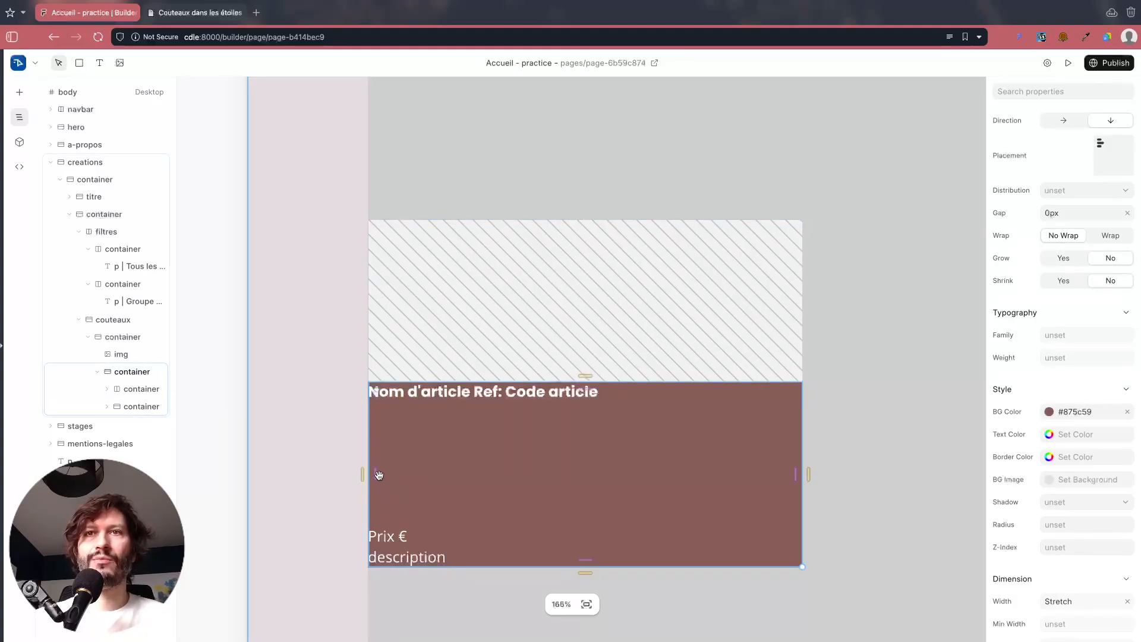
left_click_drag(376, 474, 382, 476)
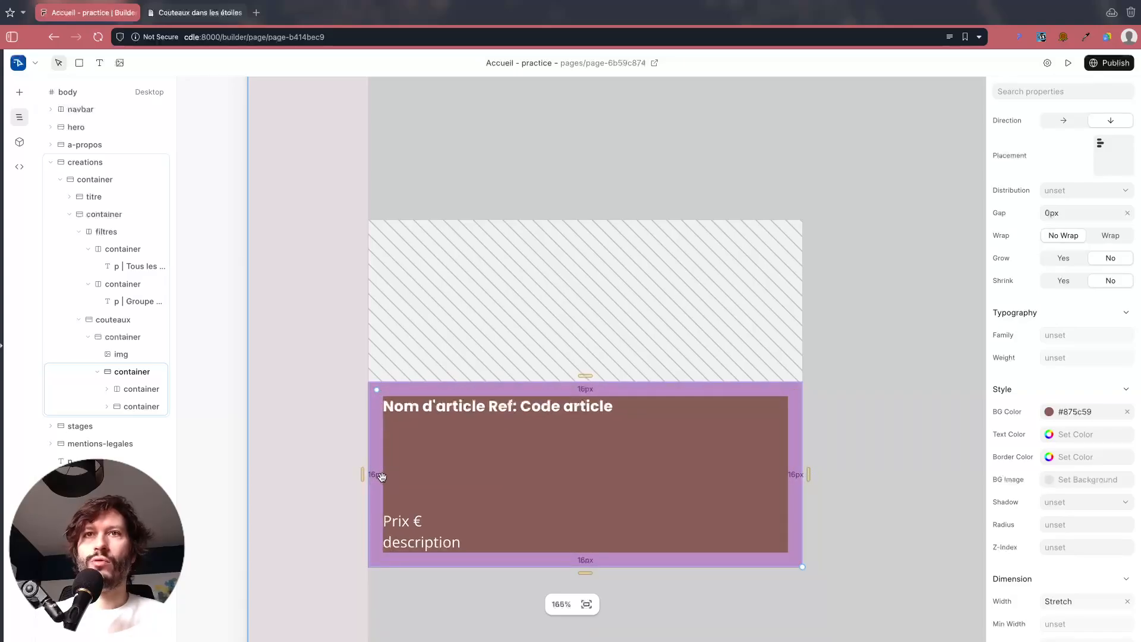
left_click(229, 457)
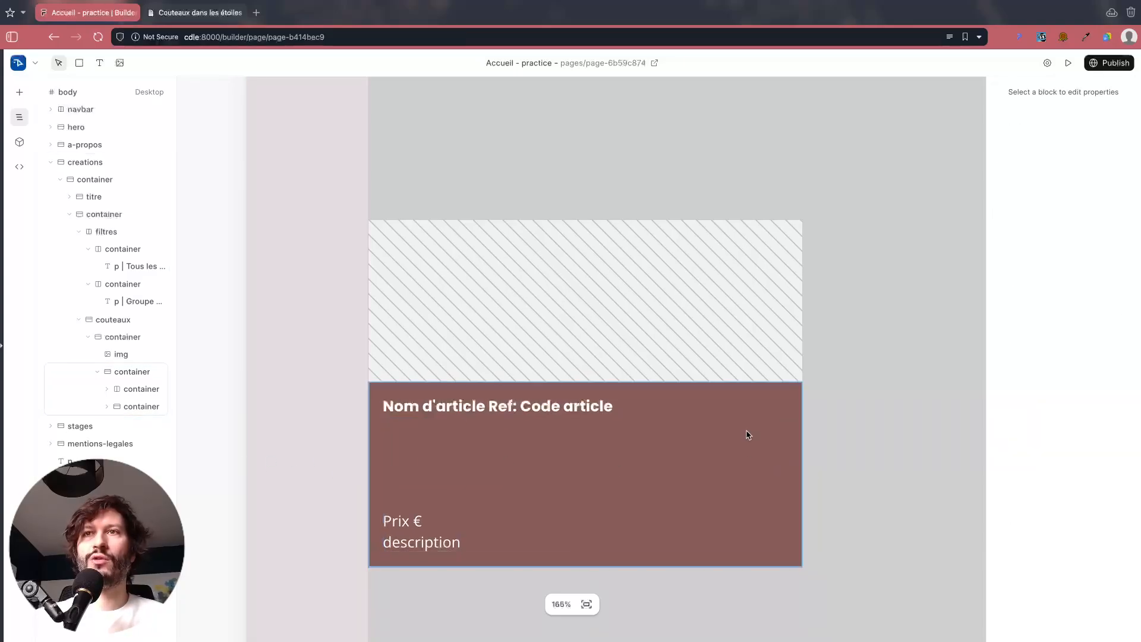
Step: Set the brown overlay container's height to Fit Content
left_click(681, 393)
scroll(797, 399, "up", 5)
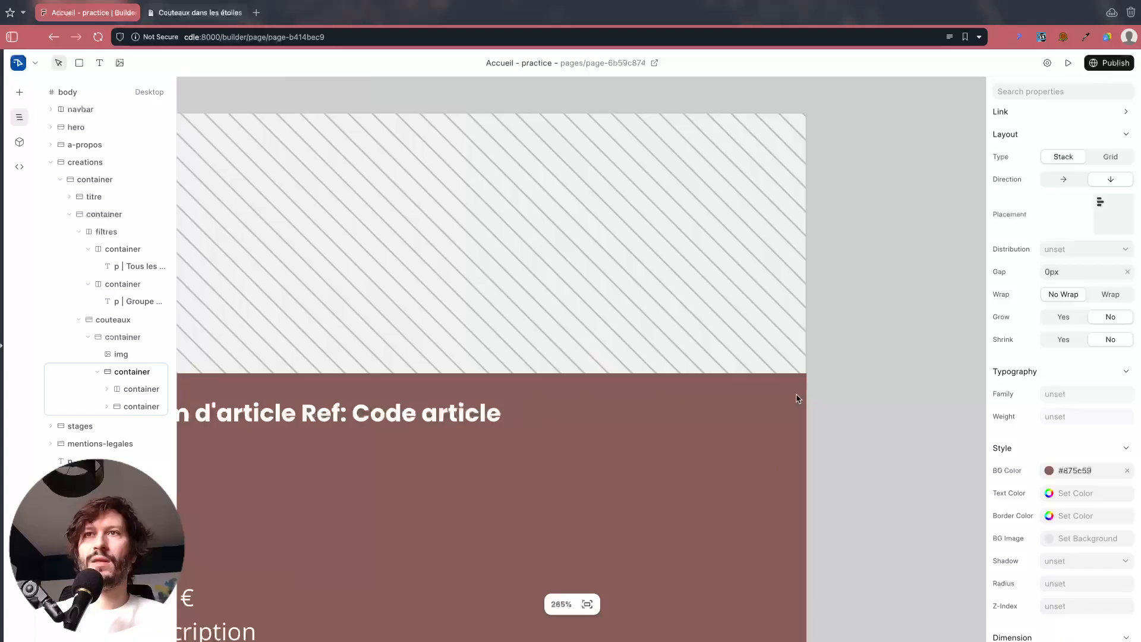
scroll(797, 398, "down", 4)
scroll(1056, 486, "down", 5)
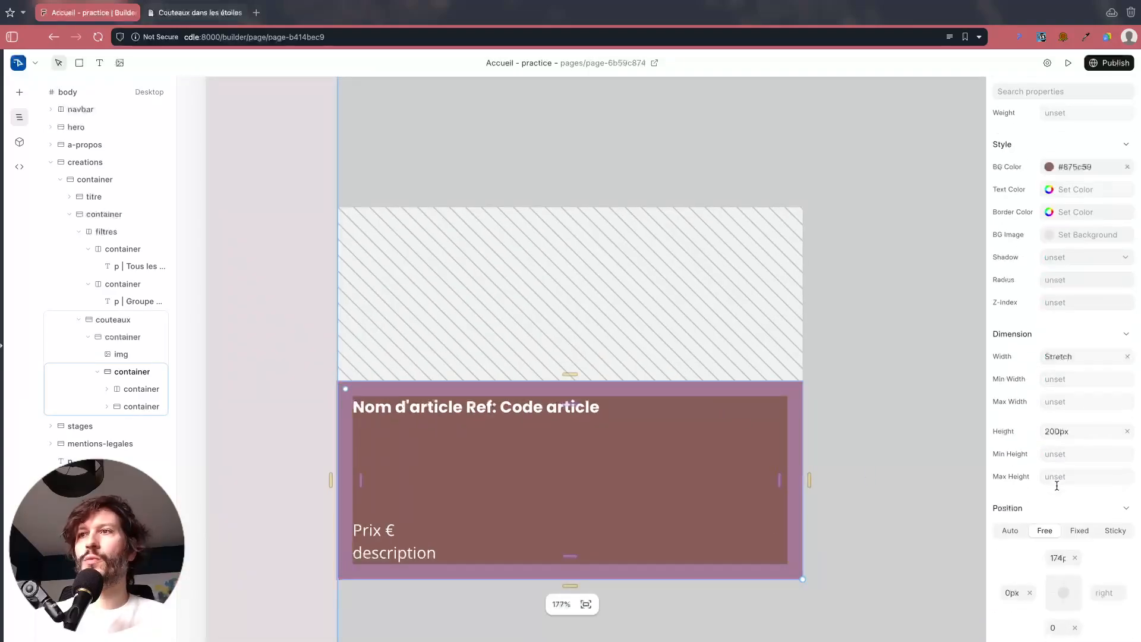
left_click(1081, 427)
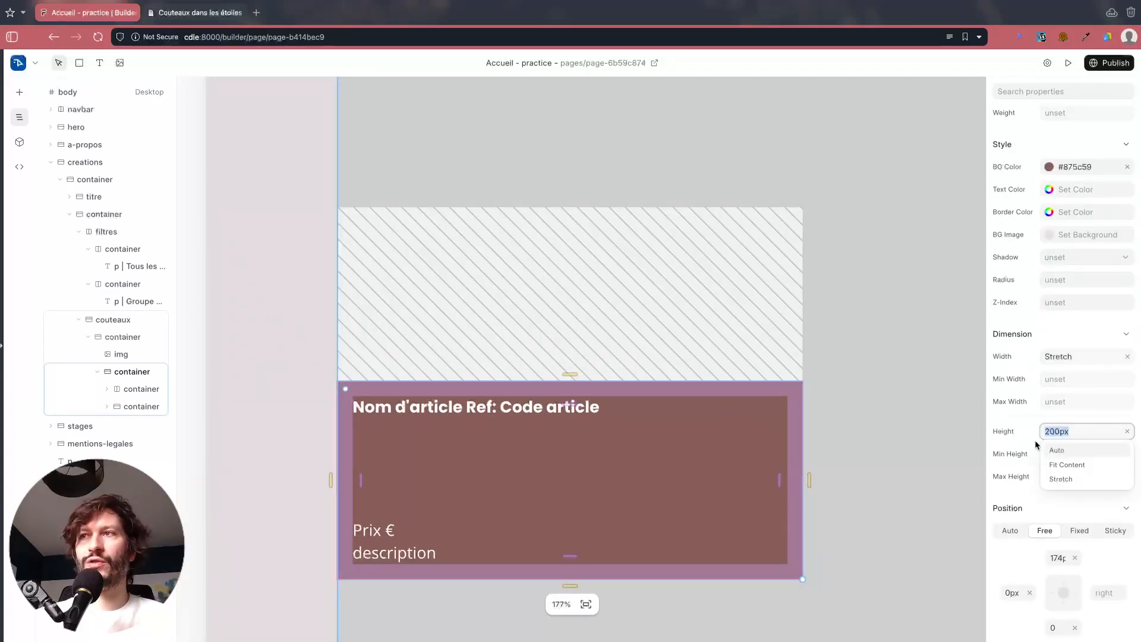
left_click(1063, 464)
left_click(258, 371)
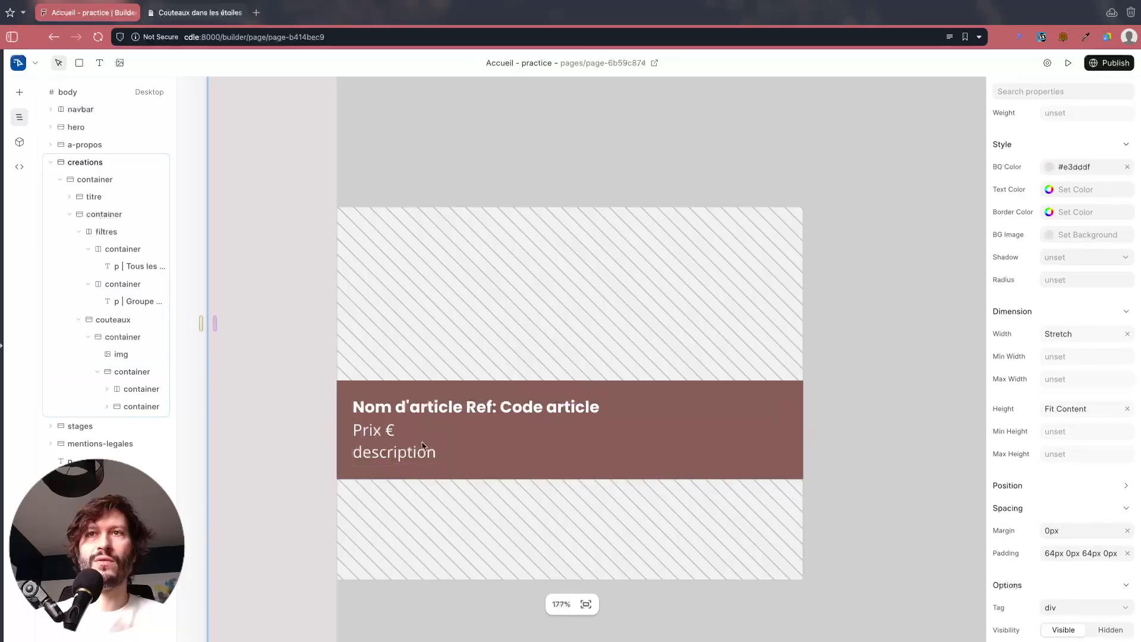
Step: Add an 8px bottom margin to the title row holding the article name and reference
scroll(390, 427, "up", 3)
left_click(703, 402)
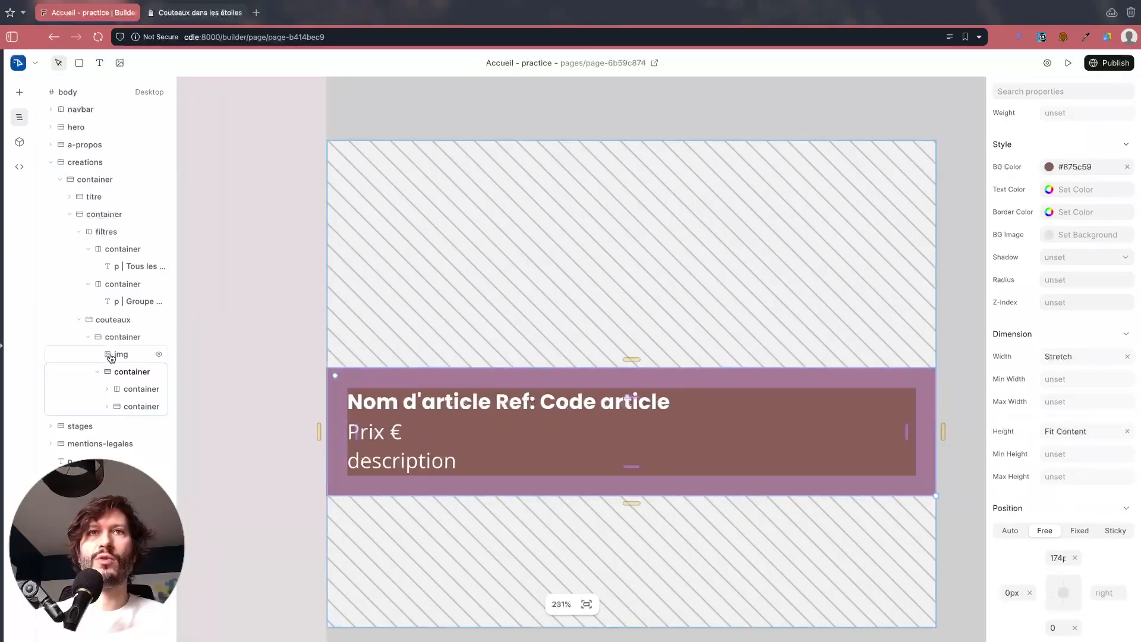
left_click(119, 337)
left_click(146, 396)
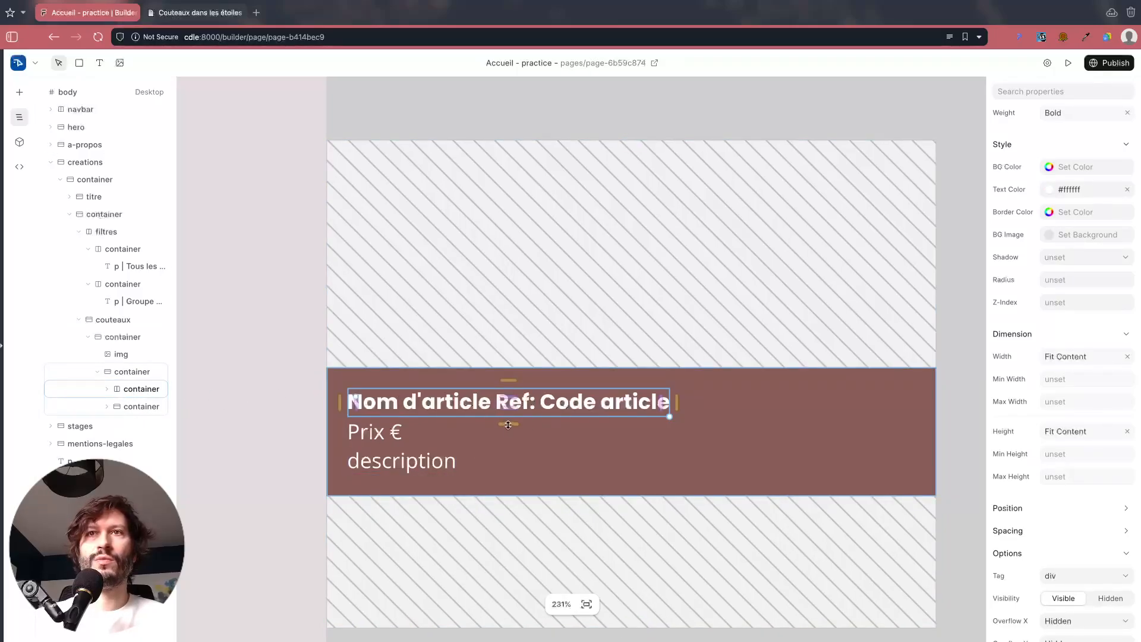
left_click_drag(508, 424, 510, 432)
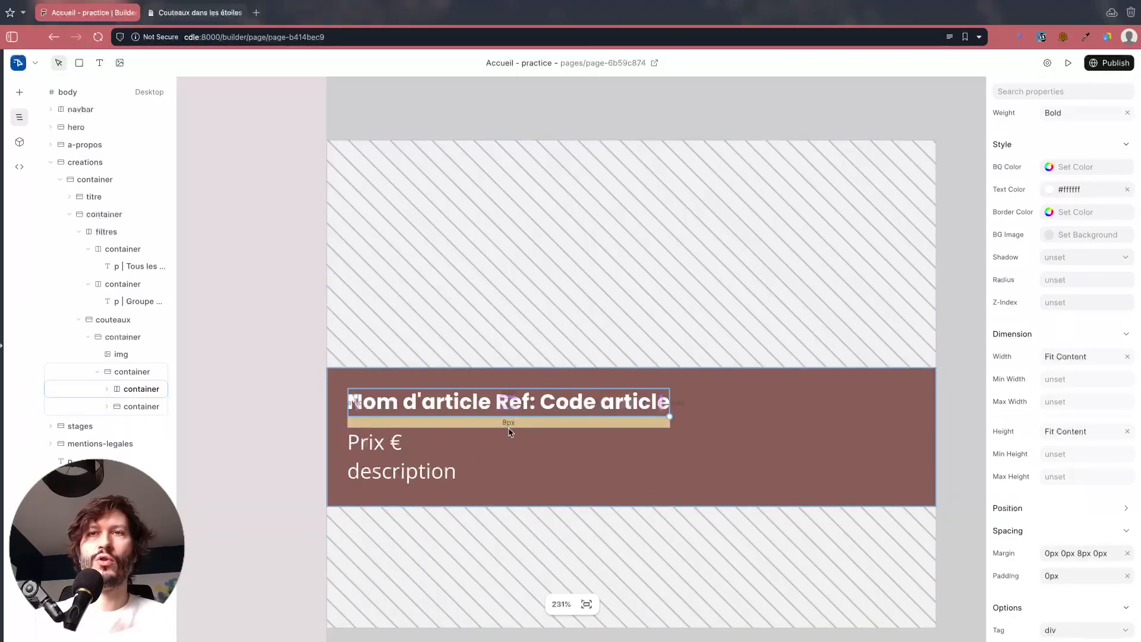
left_click(178, 422)
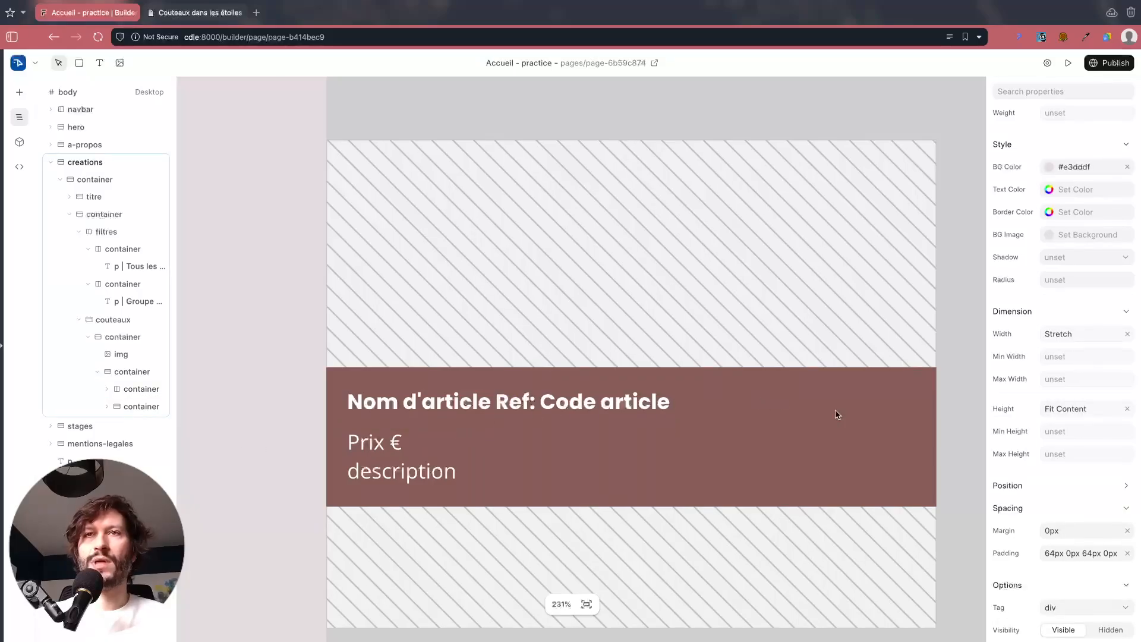
Step: Clear the brown overlay's top position offset to anchor it to the card's bottom edge
scroll(830, 414, "down", 3)
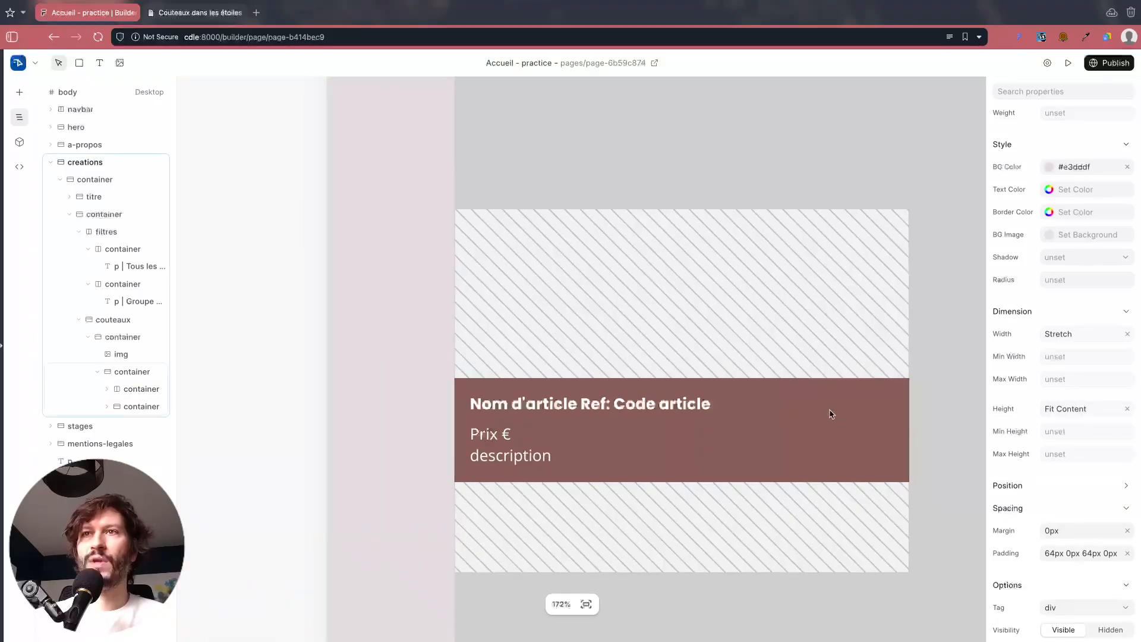
left_click(122, 337)
left_click(118, 321)
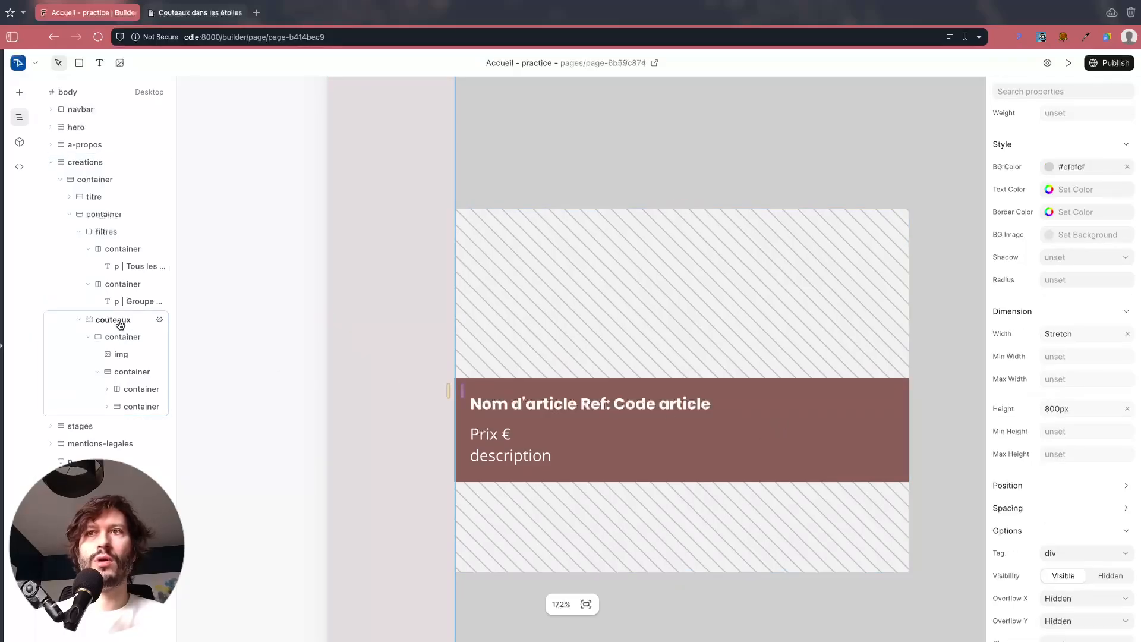
left_click(658, 489)
left_click(847, 442)
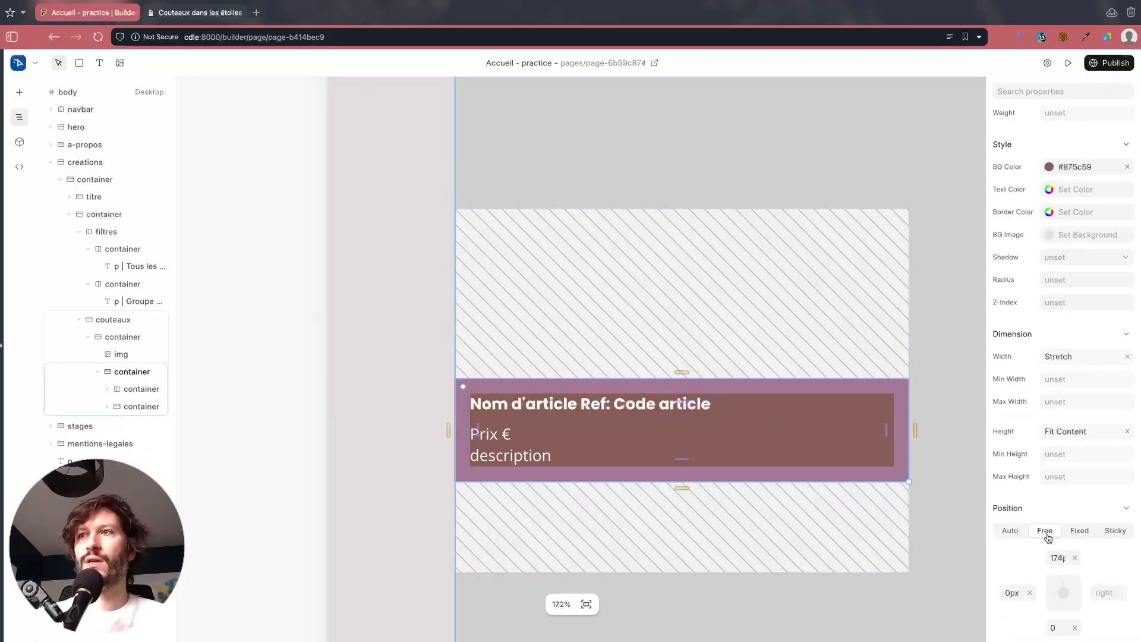
scroll(1043, 533, "down", 2)
left_click(1074, 446)
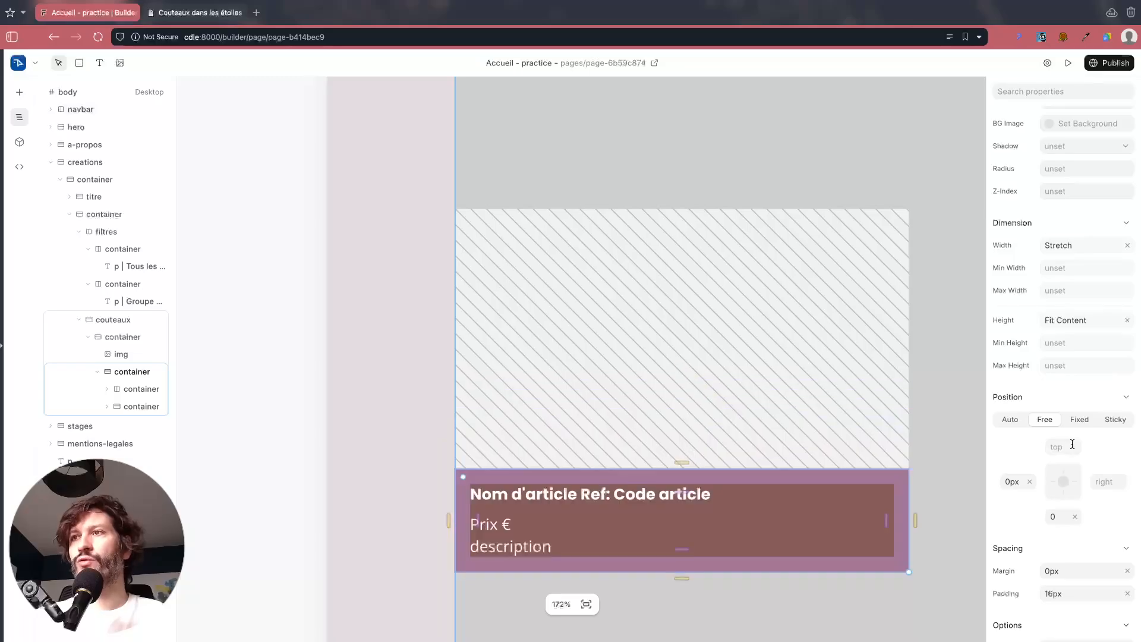
Step: Clear the brown overlay's left position offset and review the card in the desktop, tablet and mobile layouts
left_click(1030, 484)
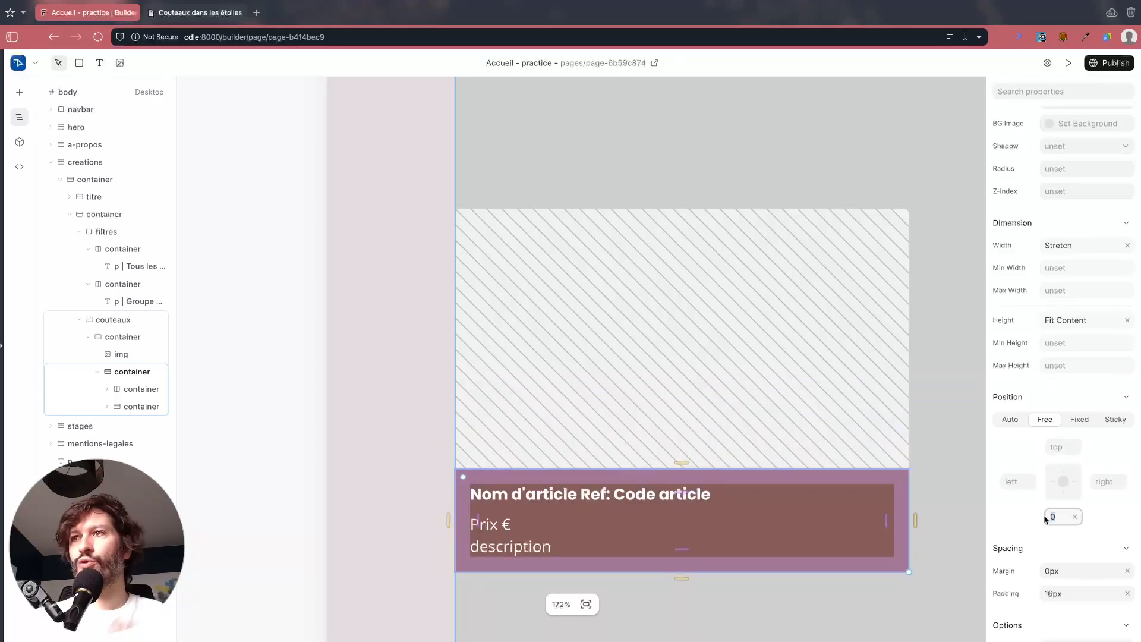
left_click(269, 428)
scroll(309, 428, "down", 3)
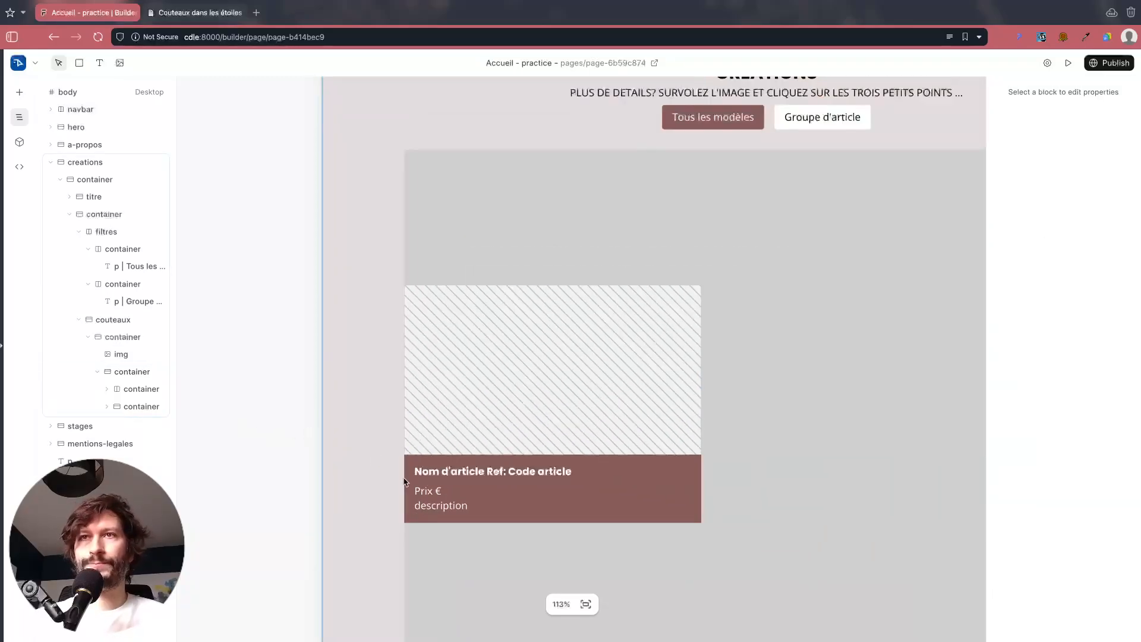
scroll(405, 481, "down", 3)
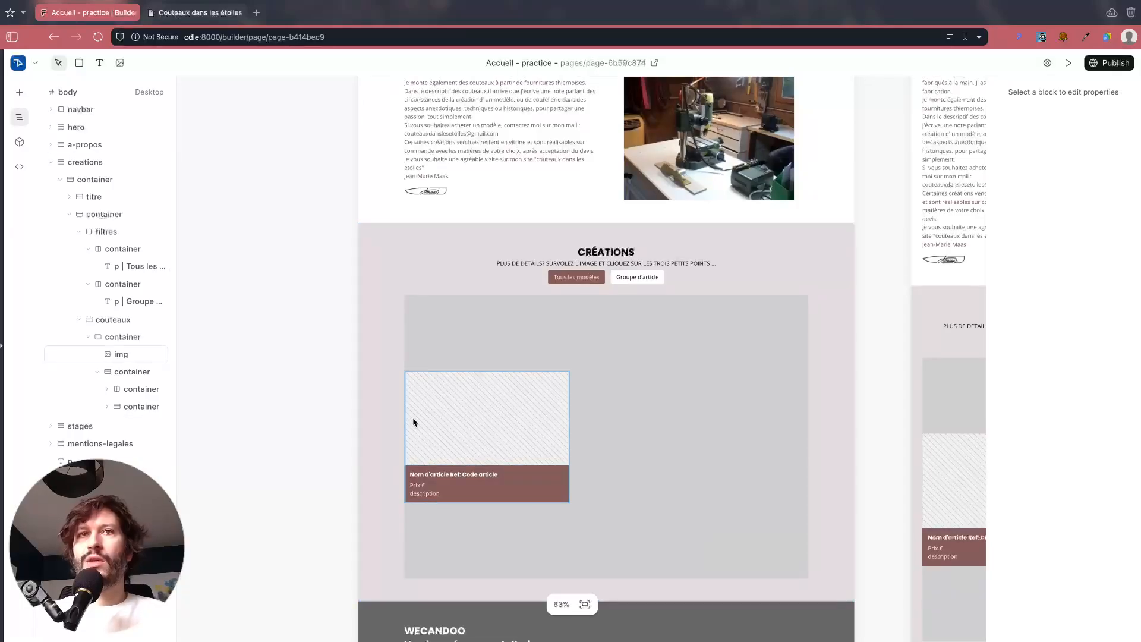
scroll(618, 426, "down", 5)
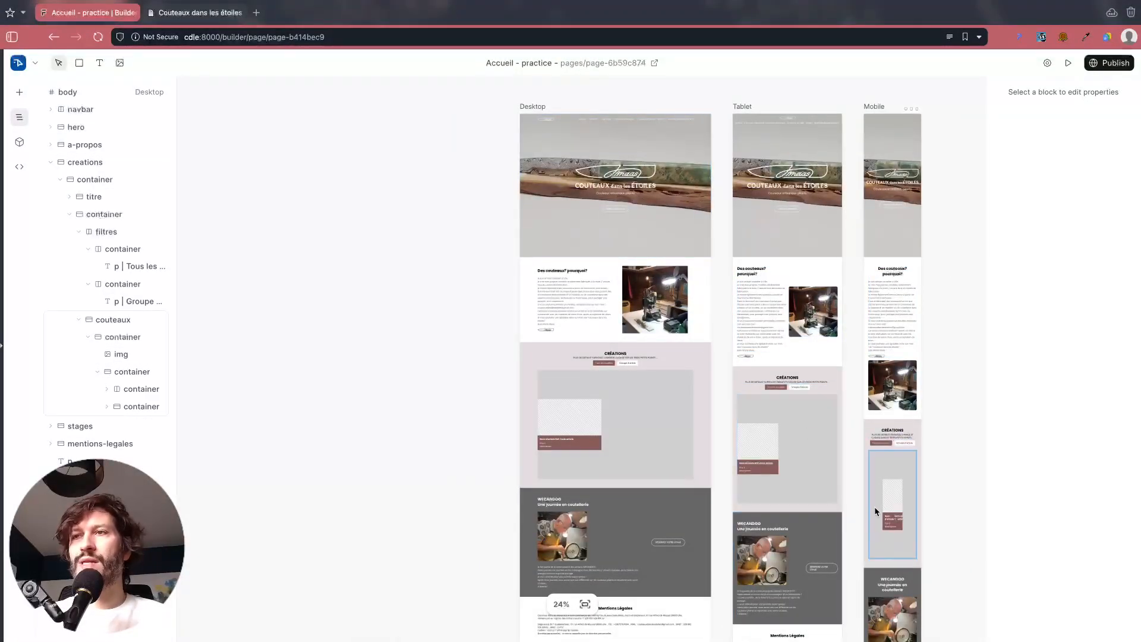
scroll(590, 398, "up", 3)
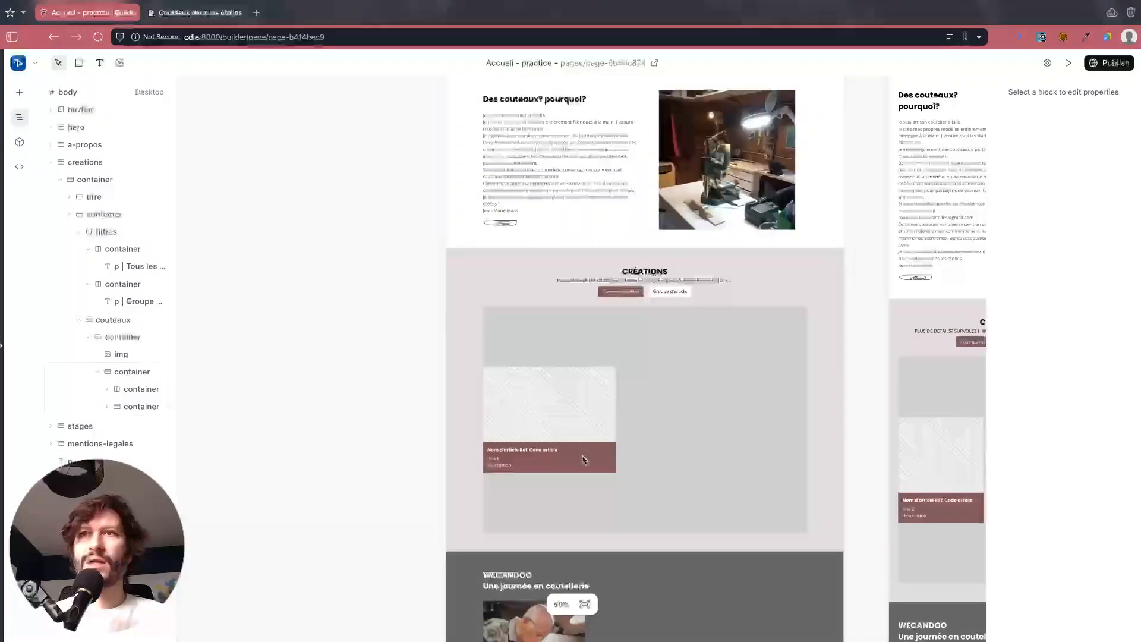
Step: Rename the card container inside couteaux, which holds the image and the brown overlay, as "carte"
left_click(121, 343)
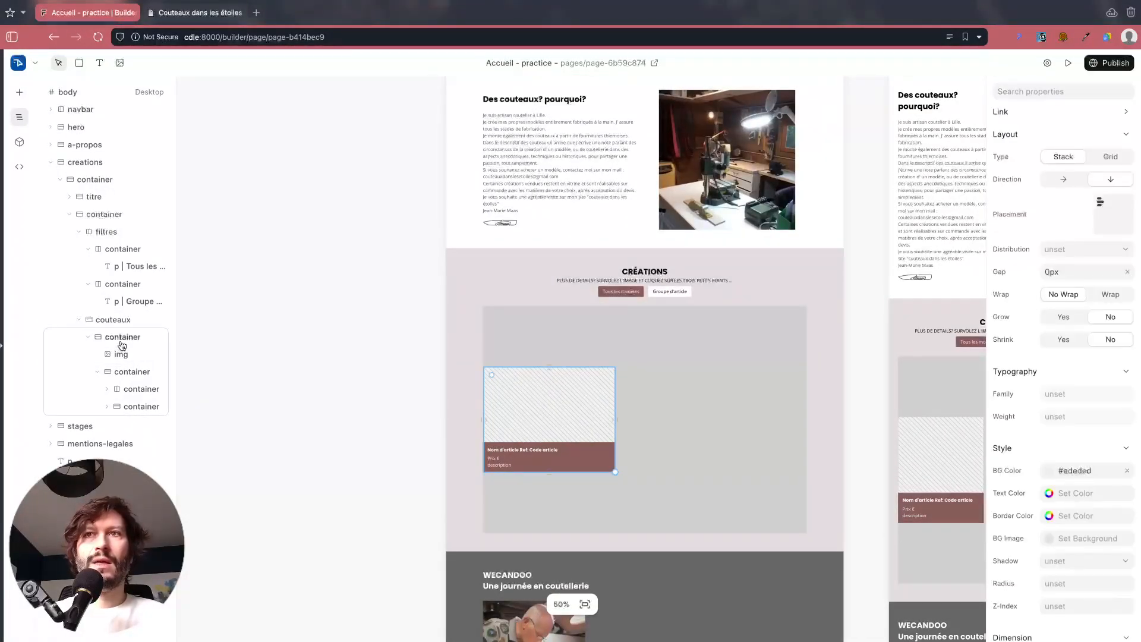
double_click(121, 341)
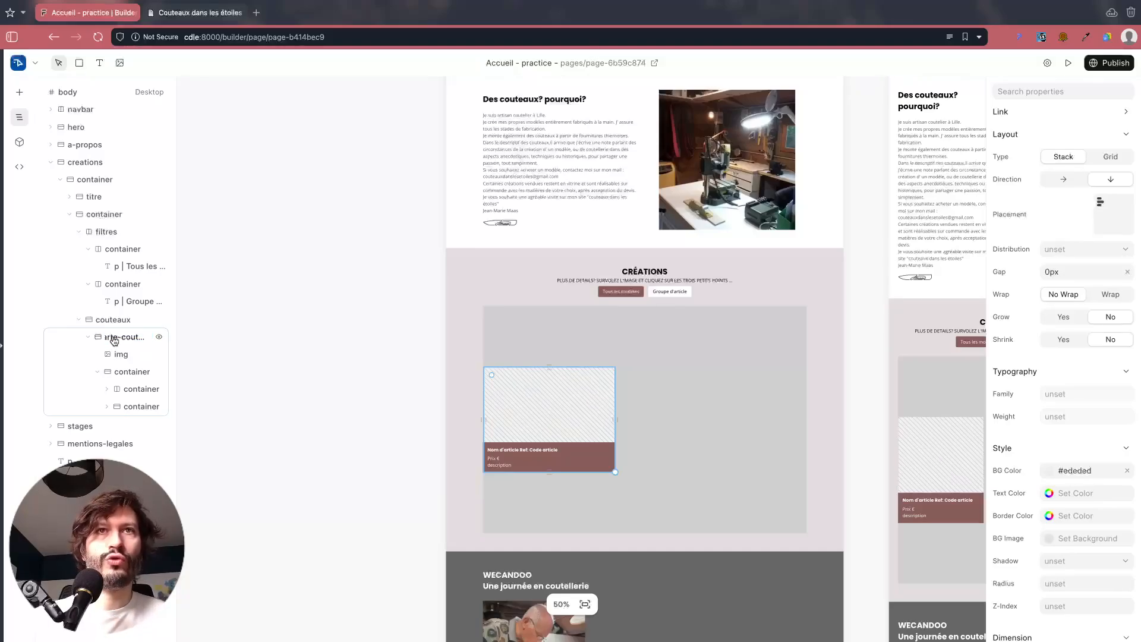
type("carte")
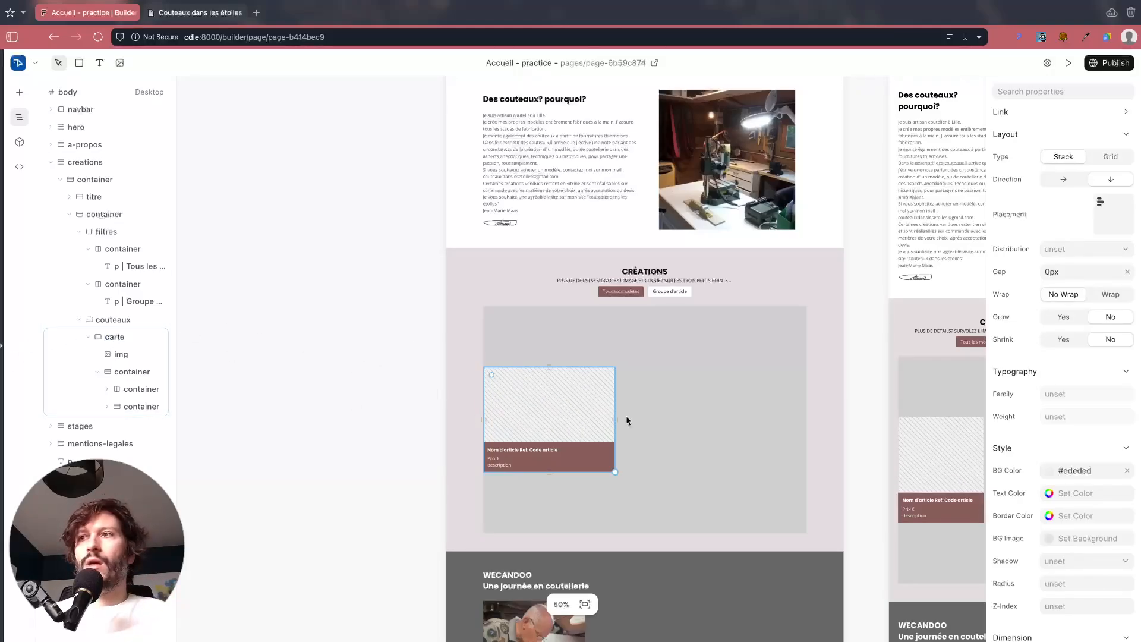
Step: Set the carte container's width to Stretch
scroll(1053, 449, "down", 5)
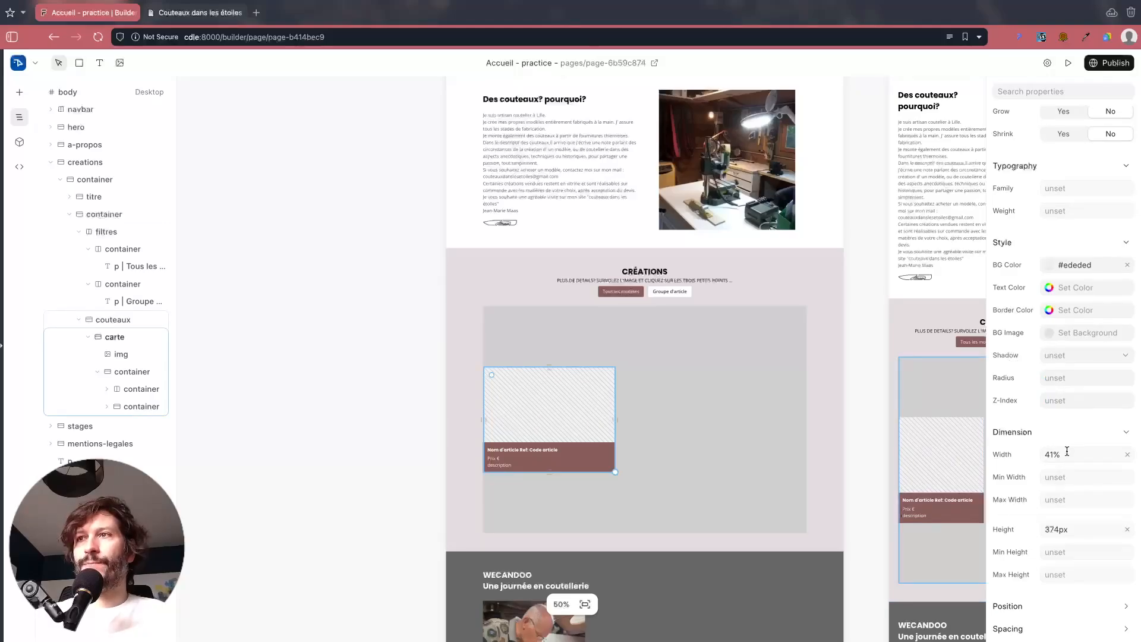
left_click(1053, 453)
left_click(1077, 502)
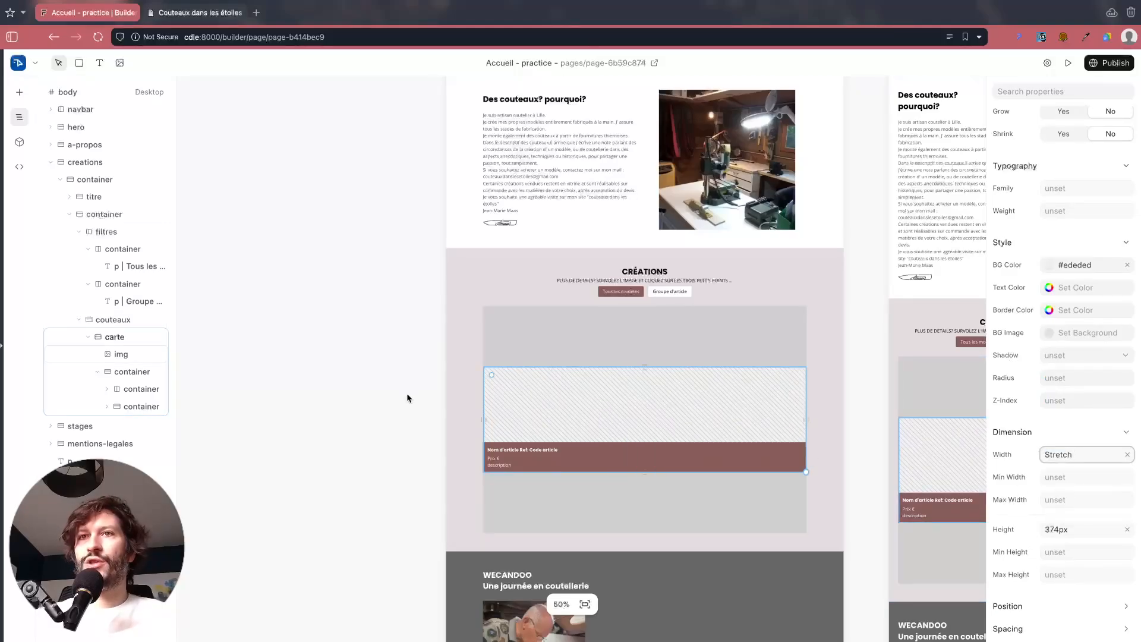
Step: Set the carte container's height to 300px and deselect it
left_click(532, 394)
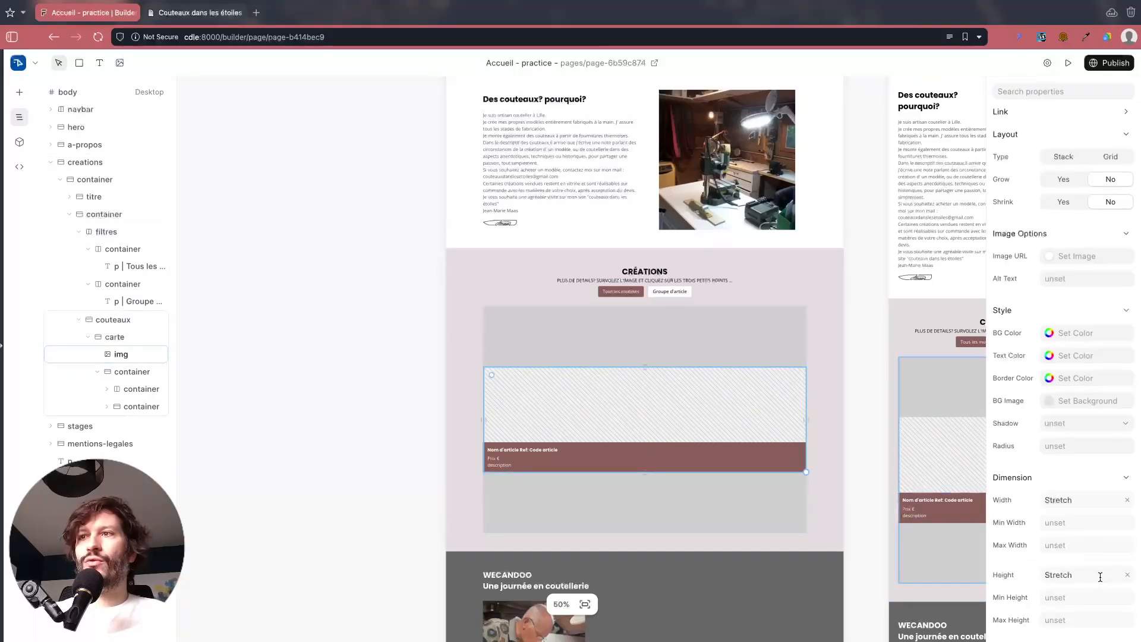
left_click(115, 337)
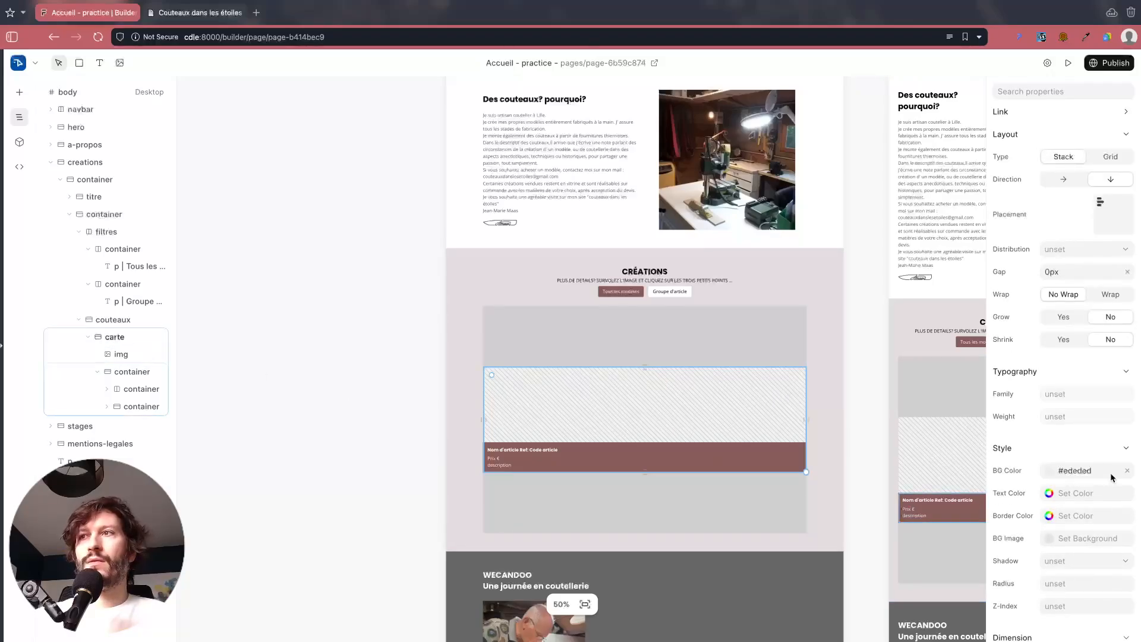
scroll(1093, 475, "down", 5)
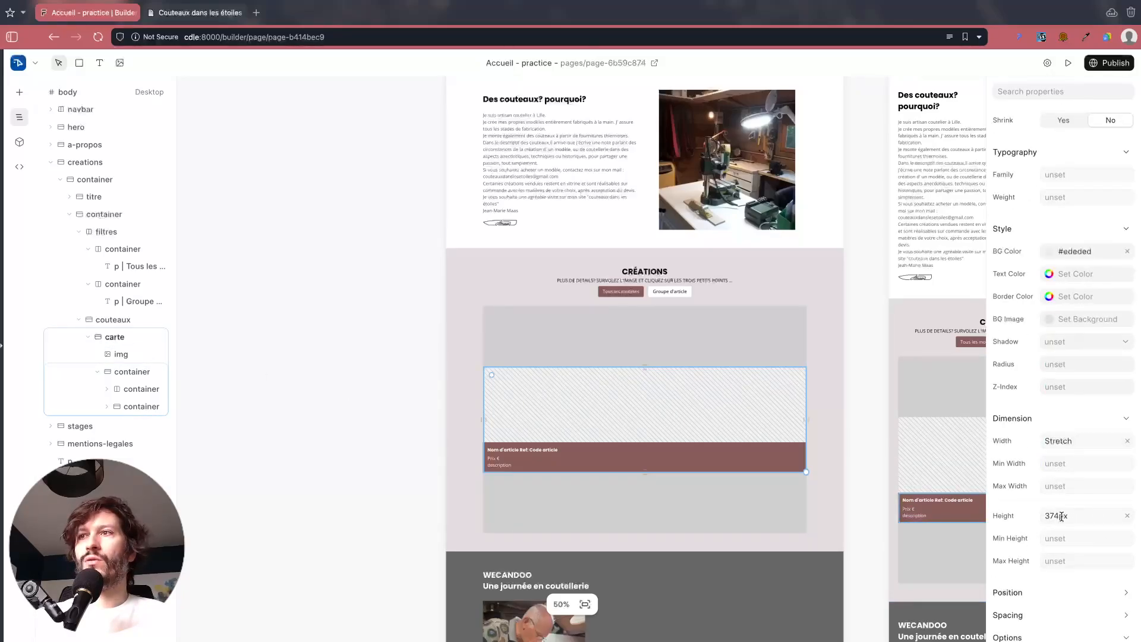
left_click_drag(1063, 517, 1044, 516)
type("00")
key("BackSpace")
key("BackSpace")
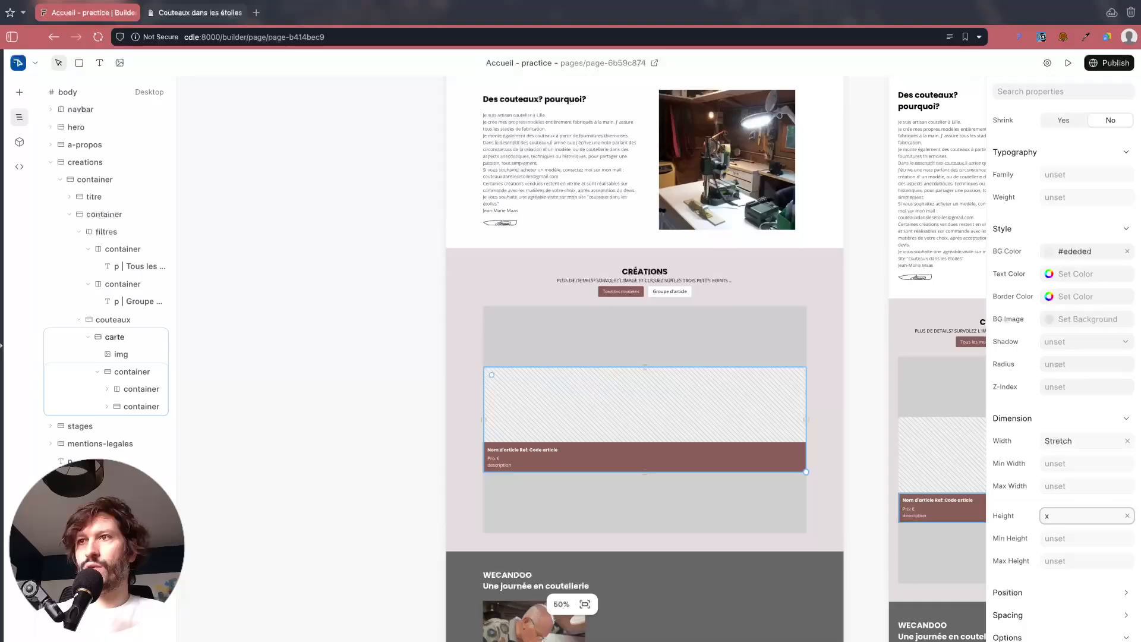
type("300")
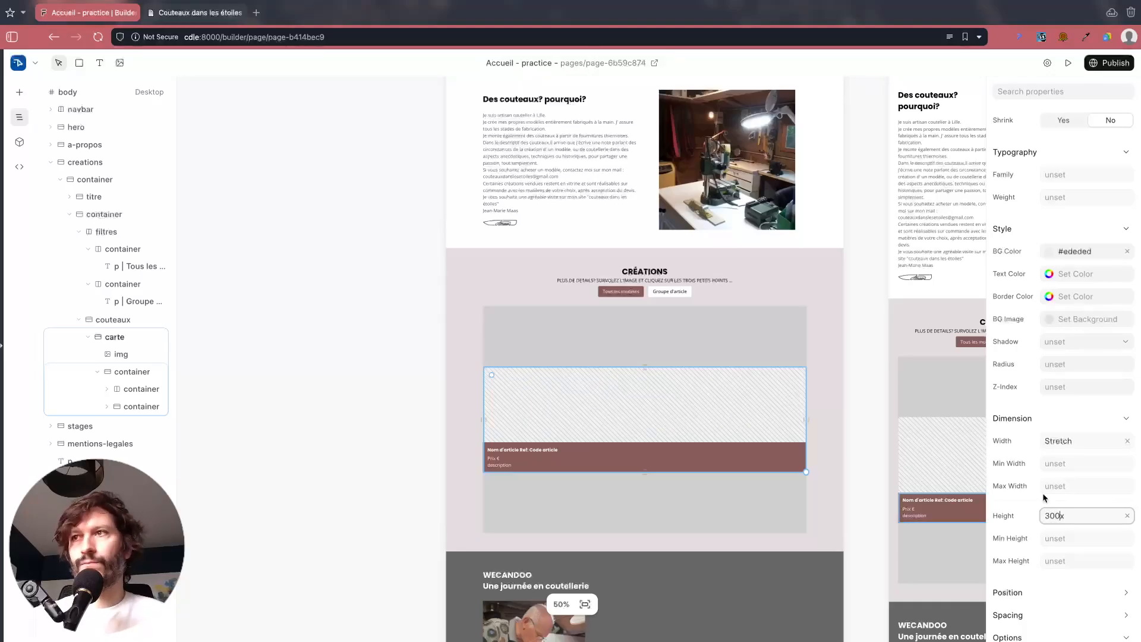
type("p")
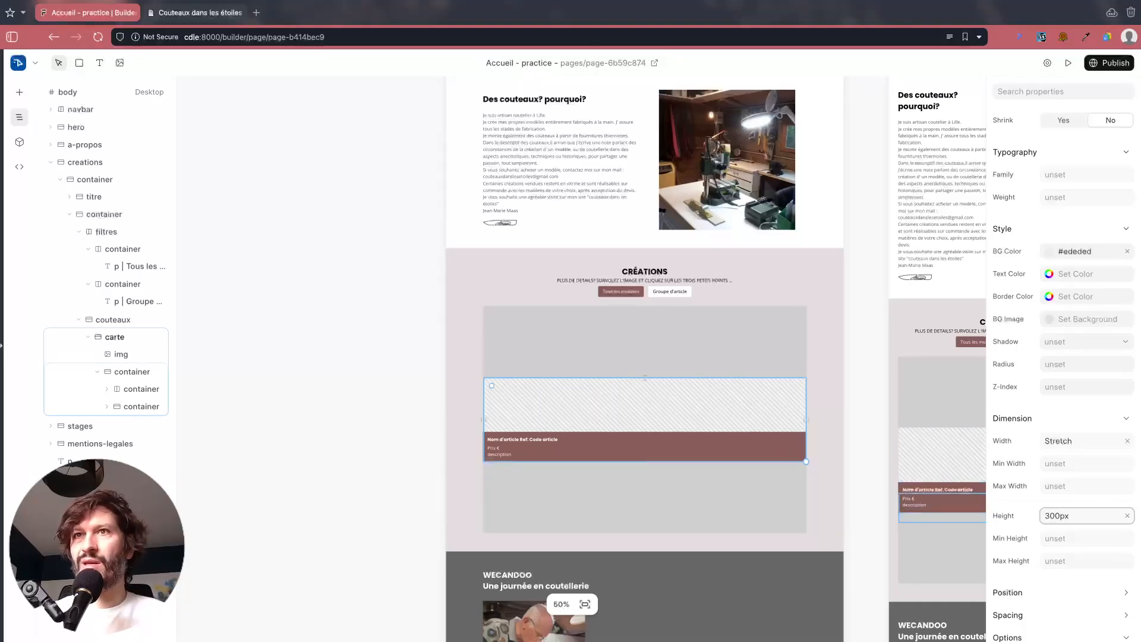
left_click(262, 300)
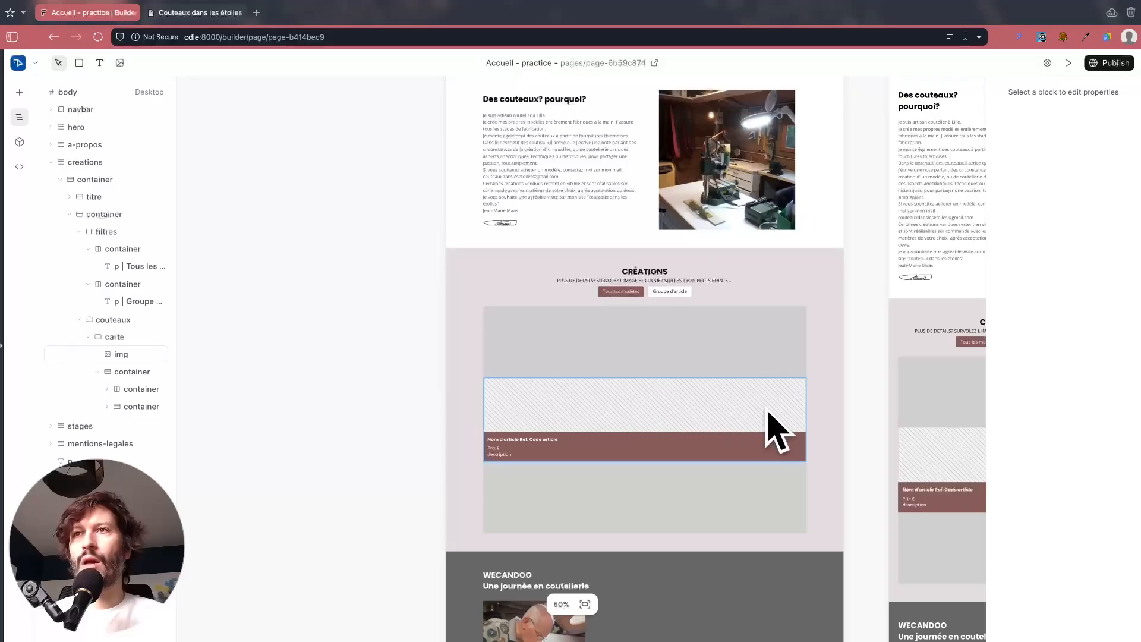
key("space")
left_click_drag(341, 426, 234, 420)
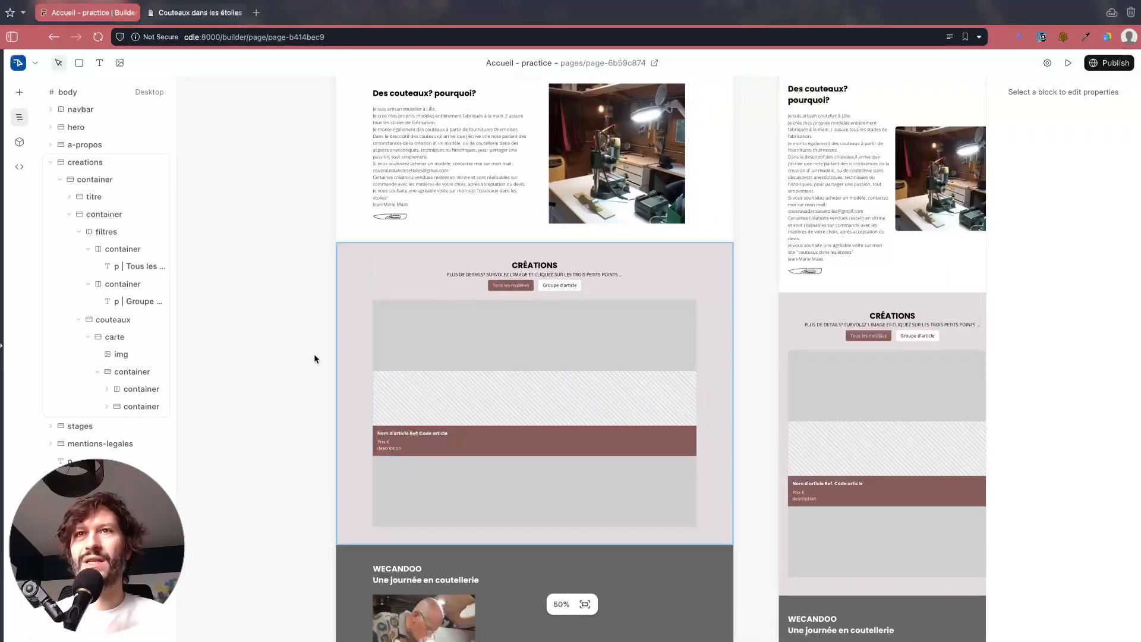
key("space")
left_click_drag(252, 349, 293, 339)
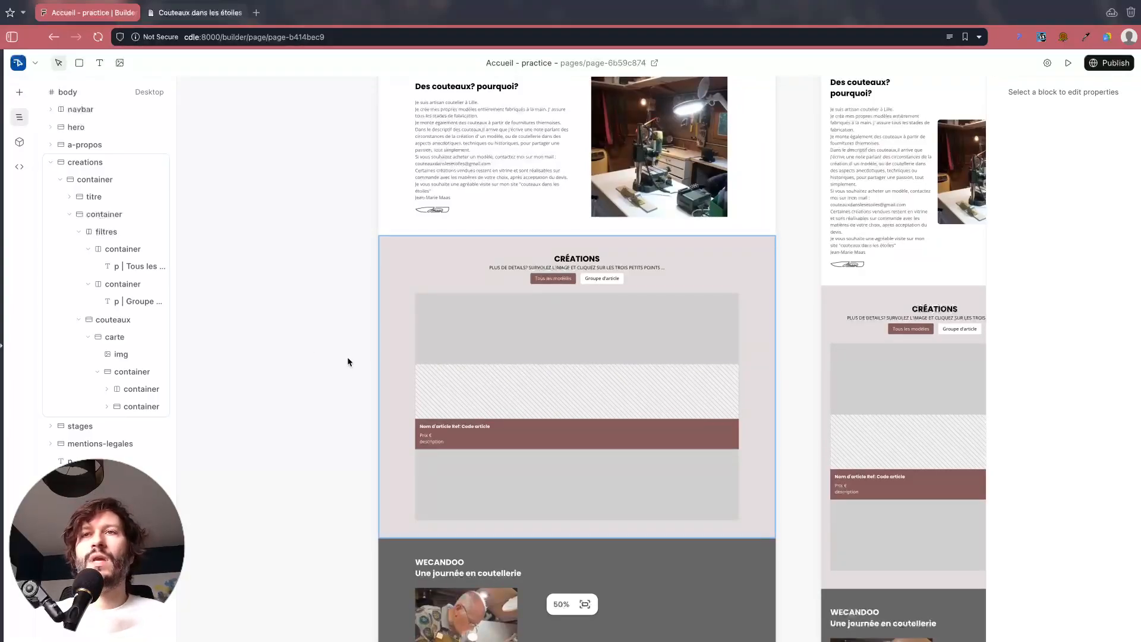
scroll(405, 402, "up", 3)
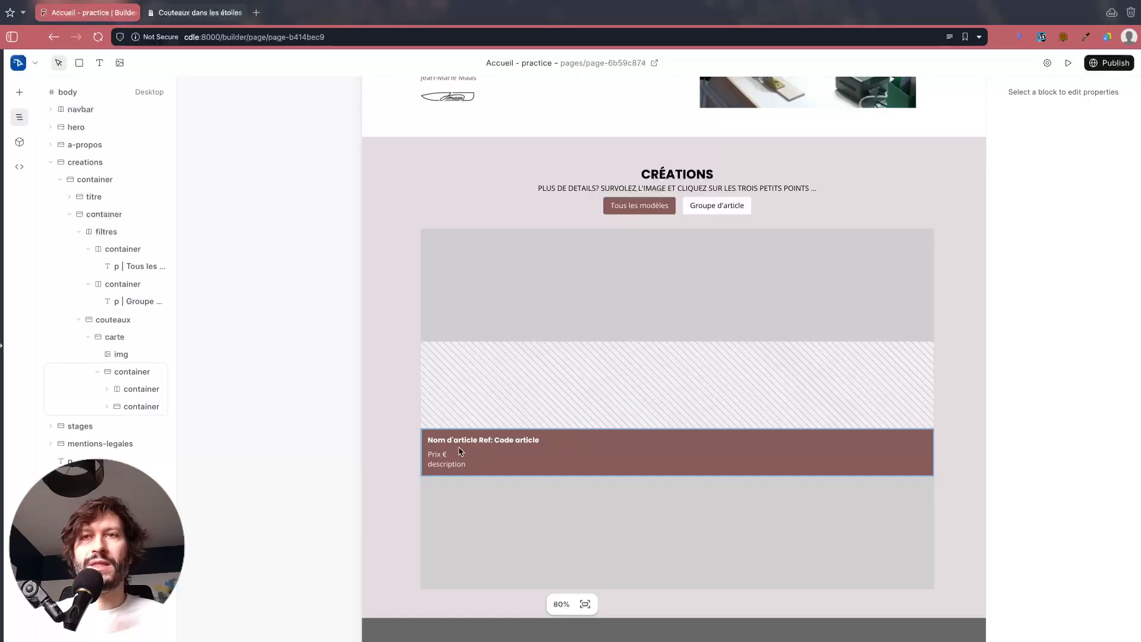
scroll(550, 392, "down", 2)
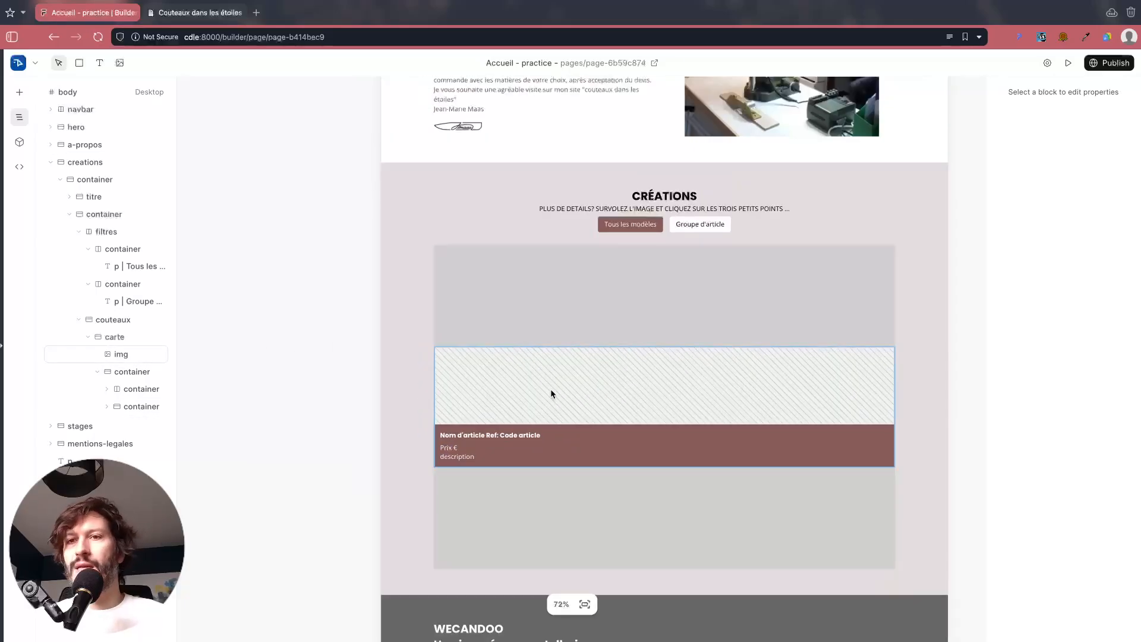
key("space")
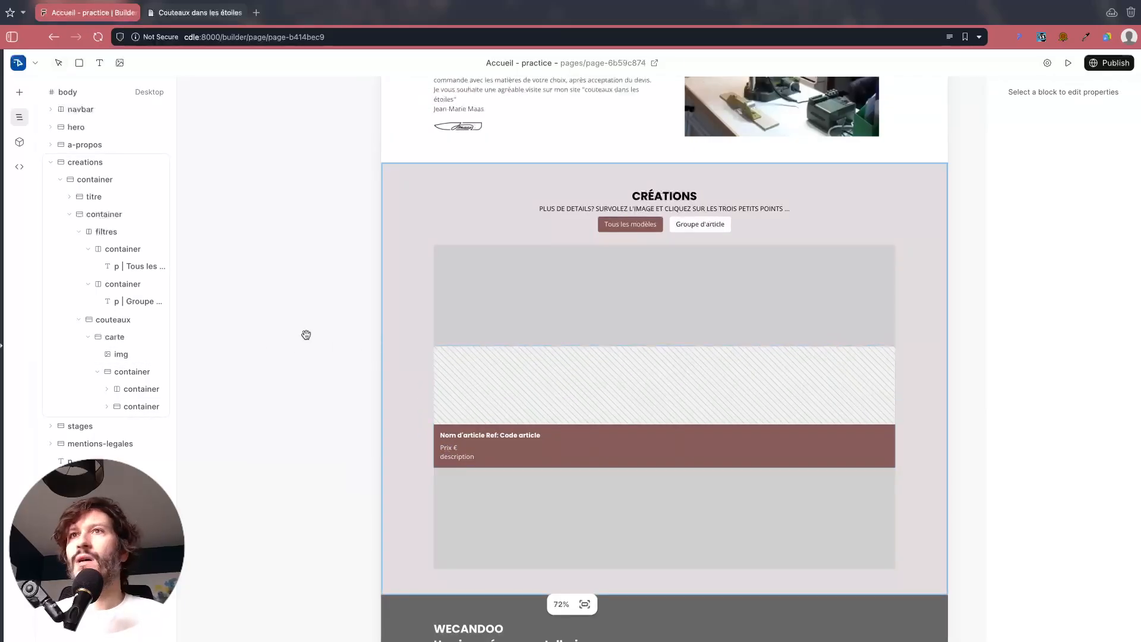
left_click_drag(305, 333, 281, 339)
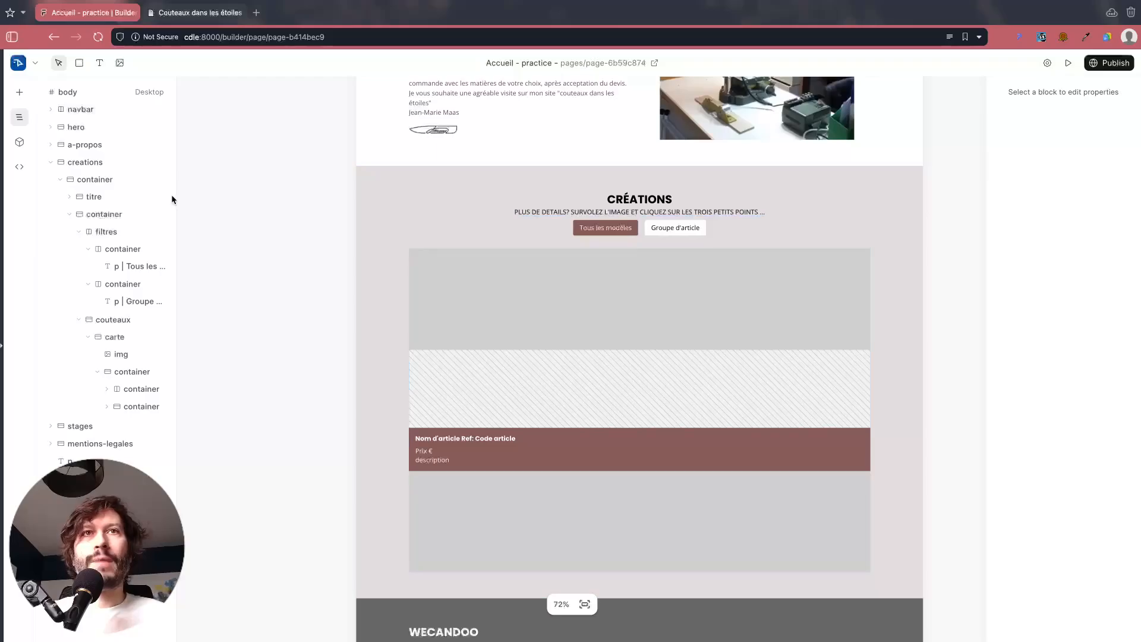
Step: Delete all existing code from the page's data script and save it empty
left_click(19, 168)
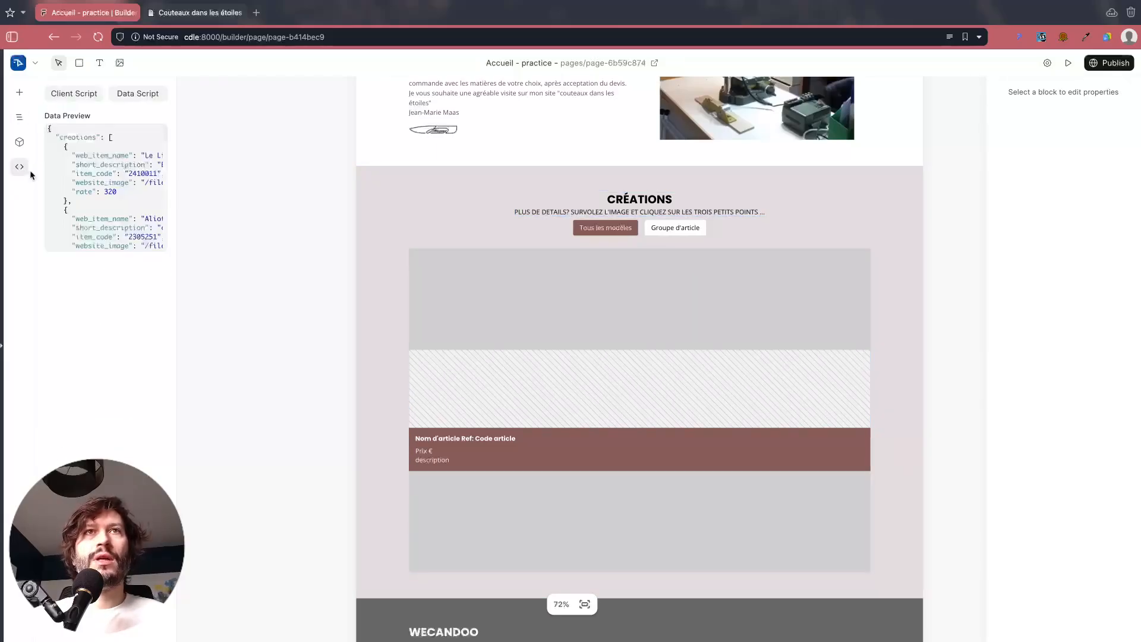
left_click(140, 94)
left_click_drag(506, 297, 216, 168)
key("BackSpace")
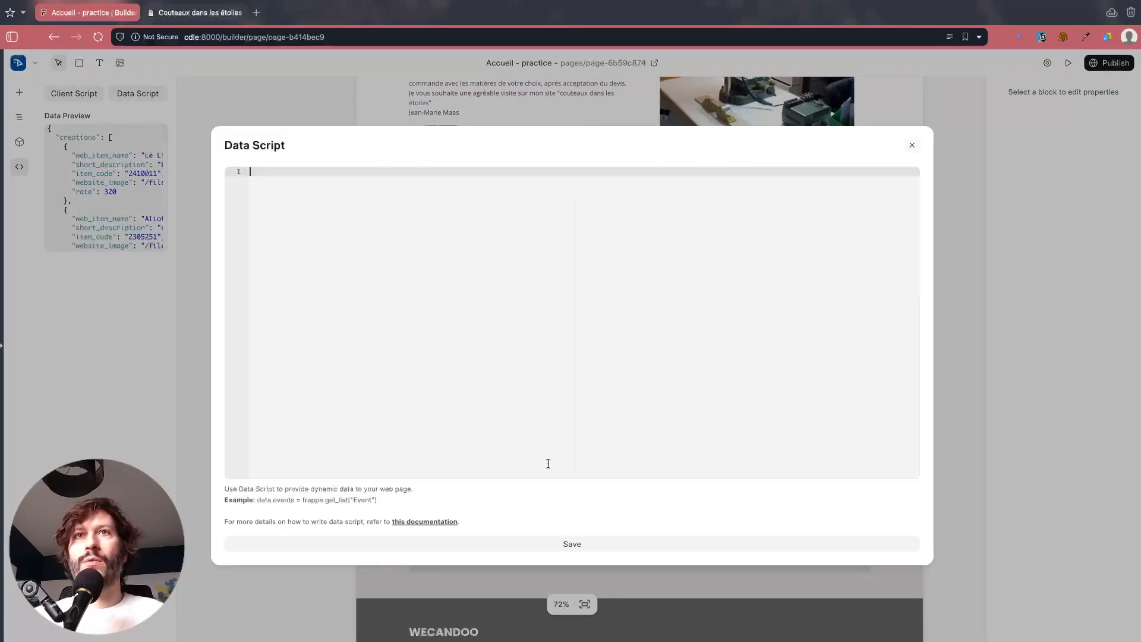
left_click(537, 551)
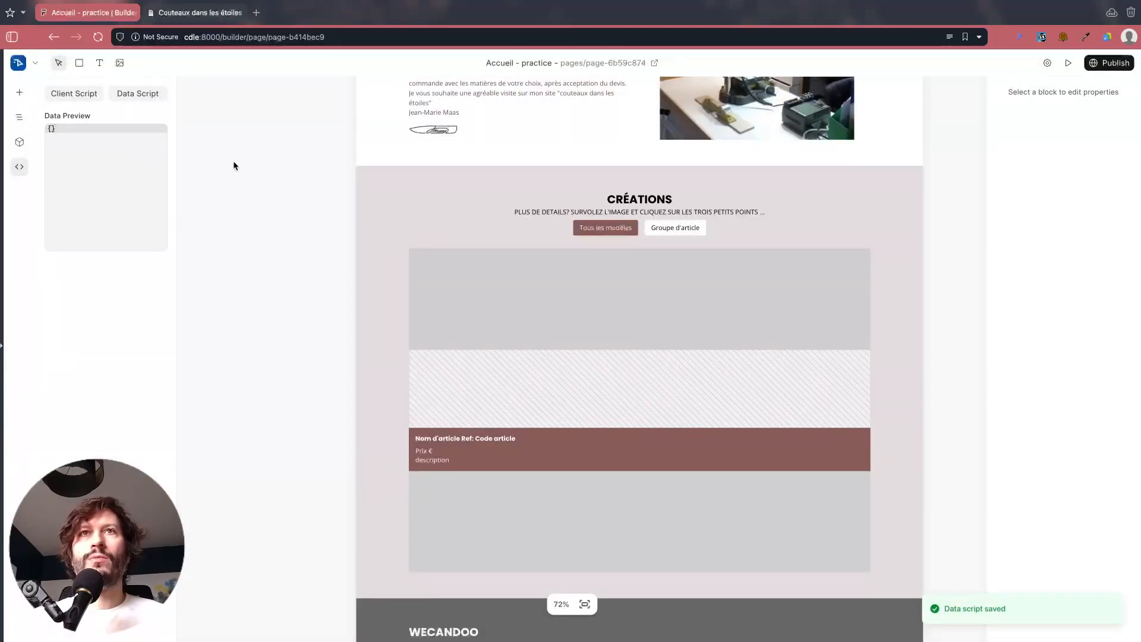
left_click(106, 205)
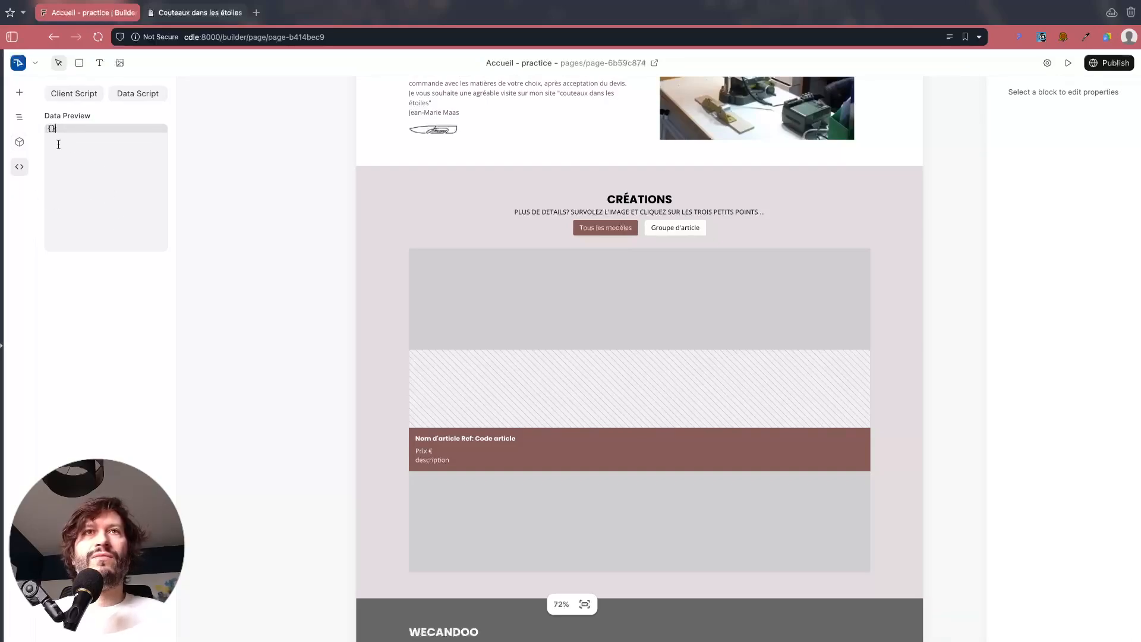
left_click_drag(47, 126, 132, 184)
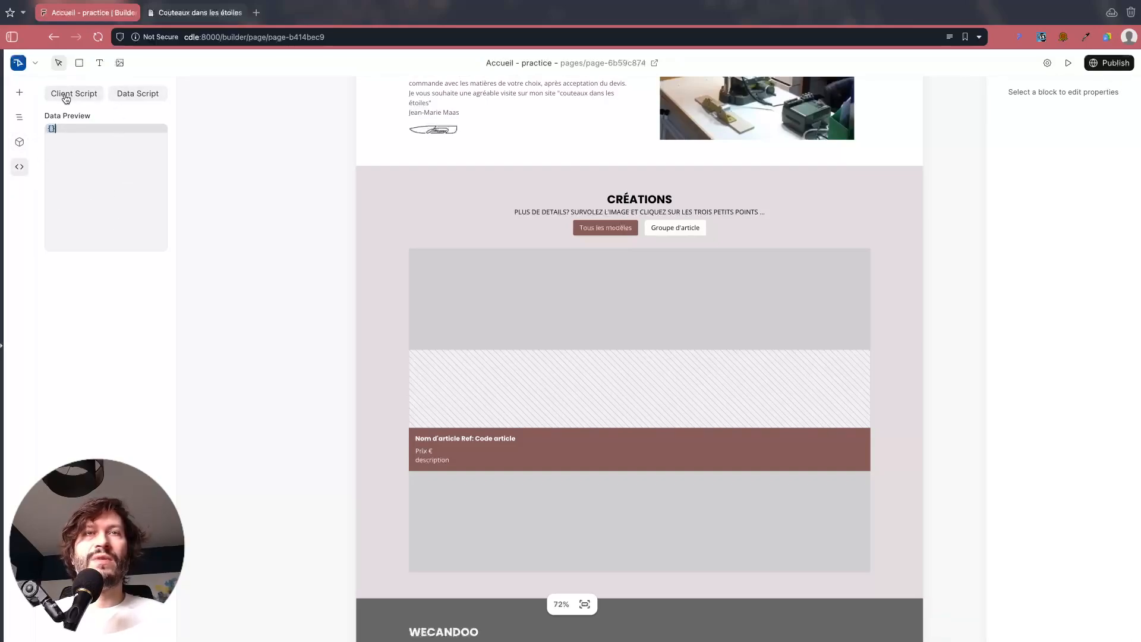
Step: Write data.creations = frappe.get_all("Website Item") as the page's data script and save it
left_click(150, 95)
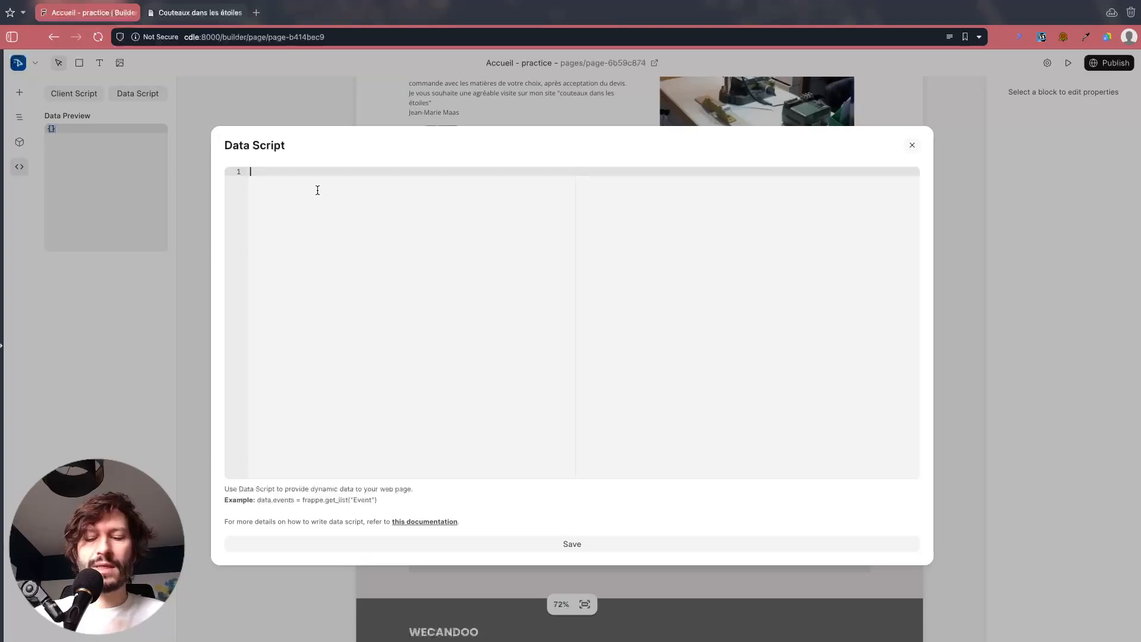
type("data")
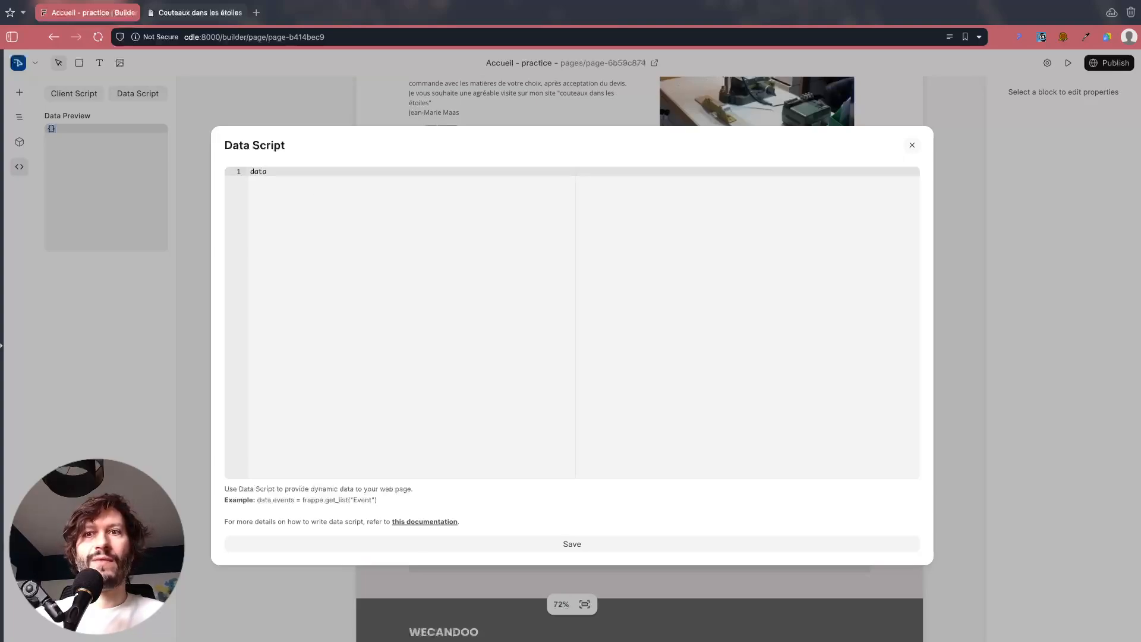
type(".")
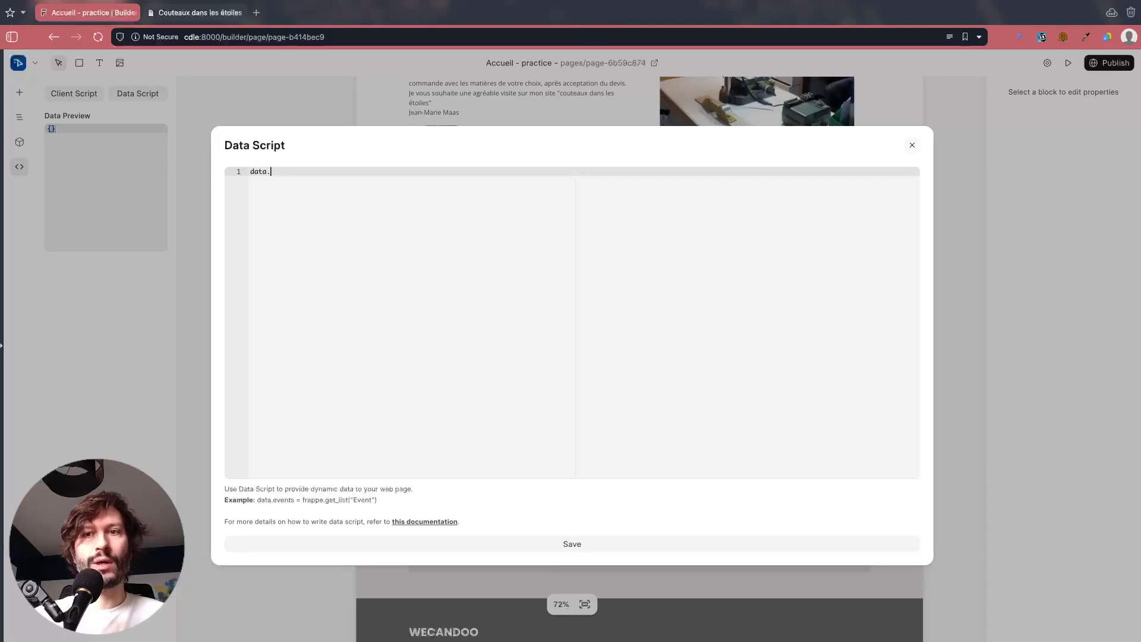
type("creations")
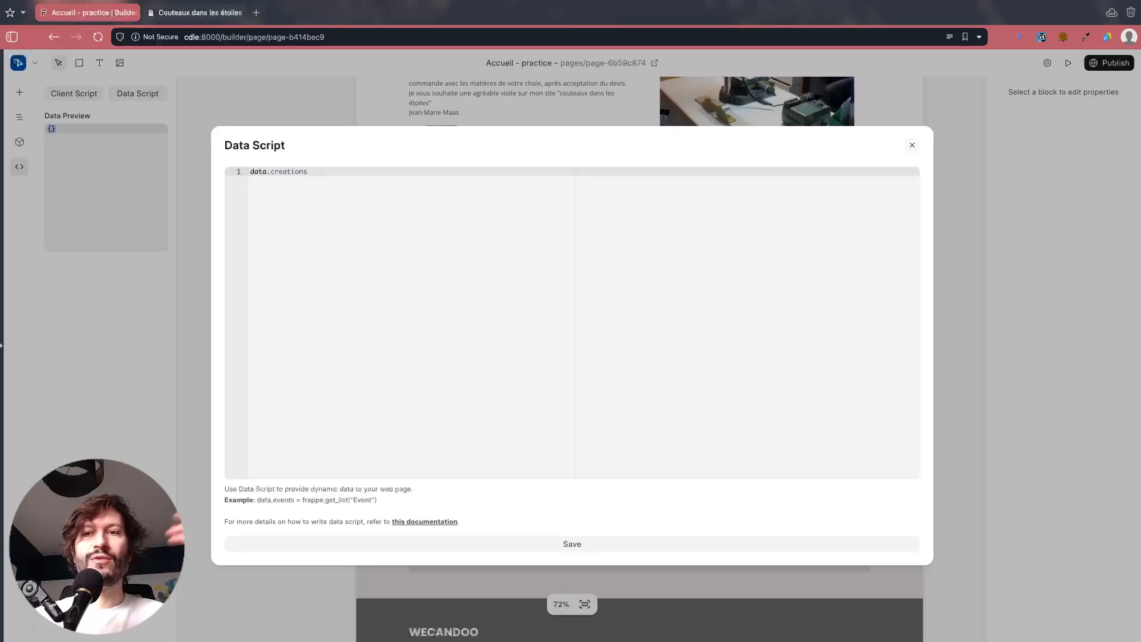
type(" = ")
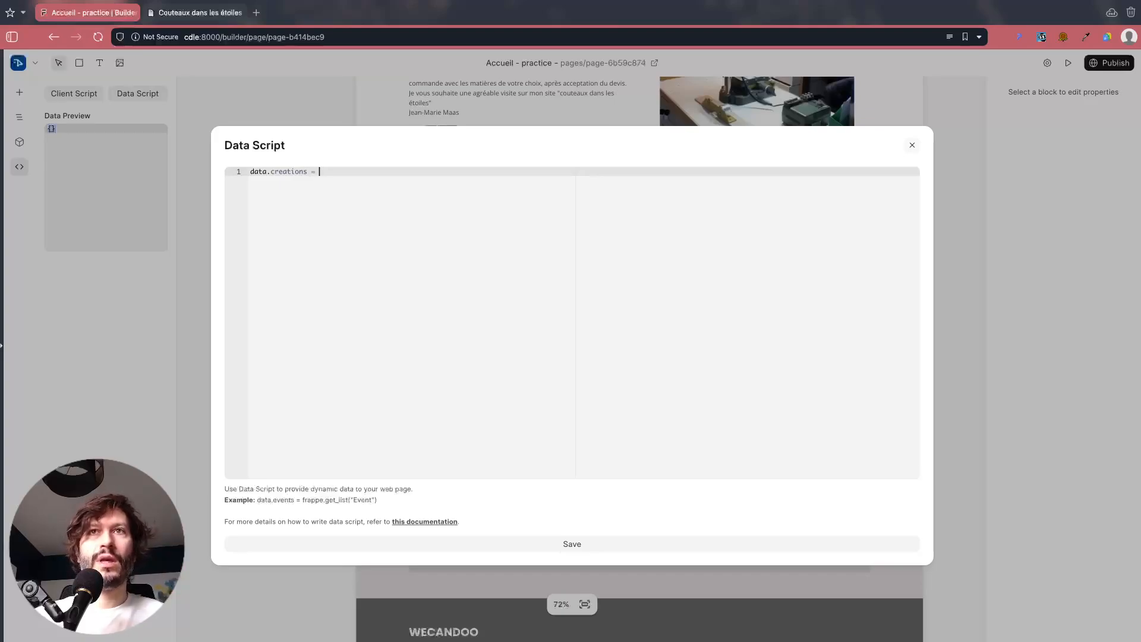
type("frappe.ge")
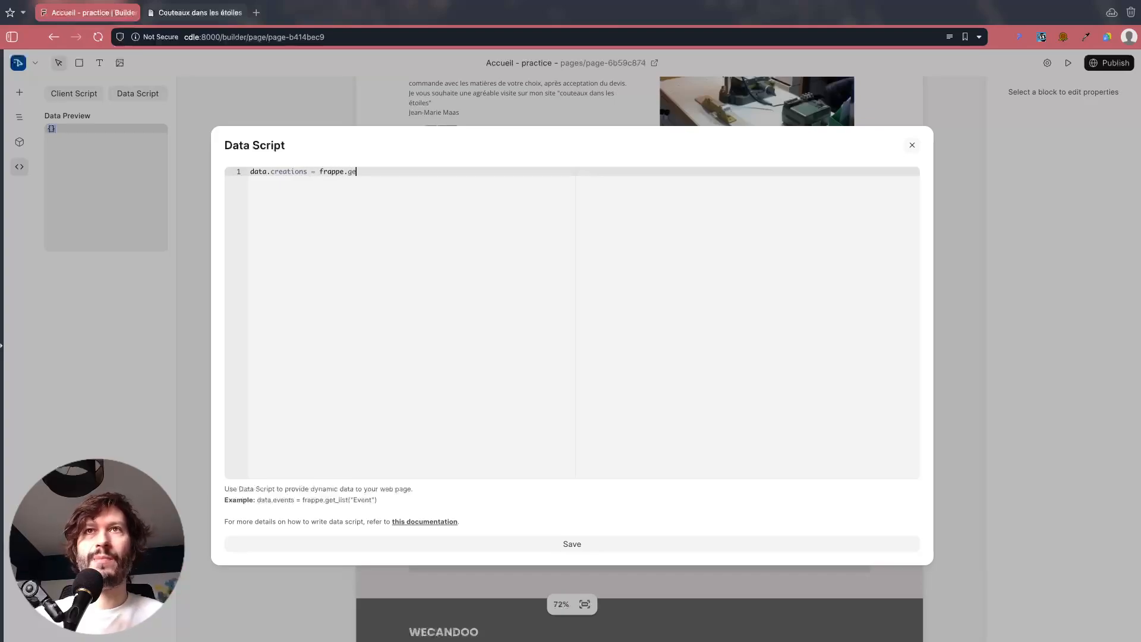
type("t_dll(")
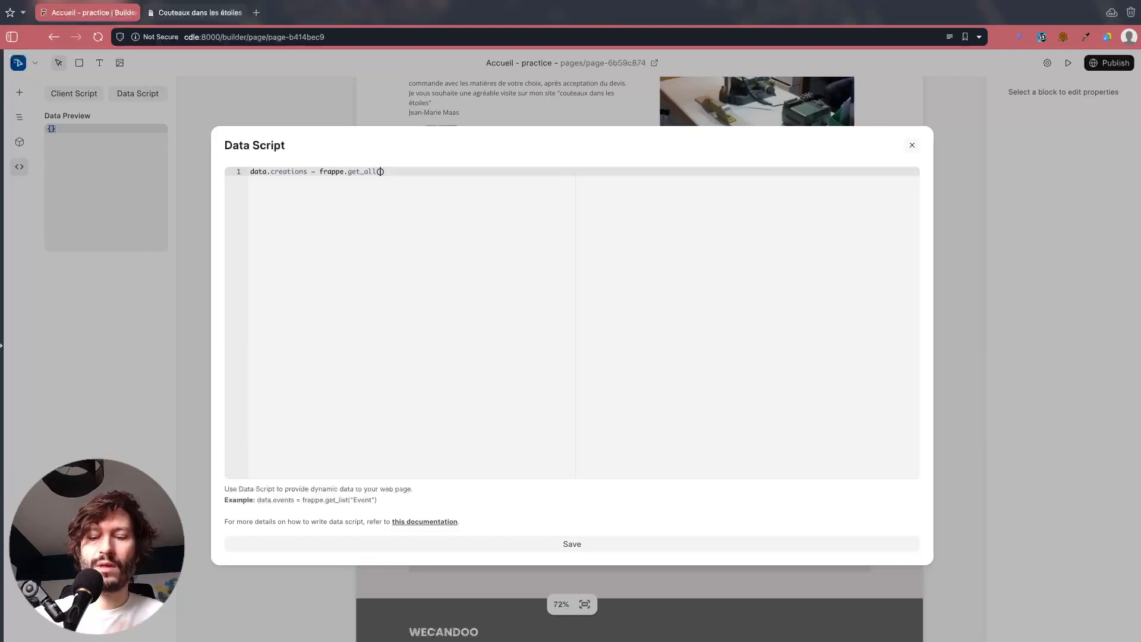
type("\"Wb")
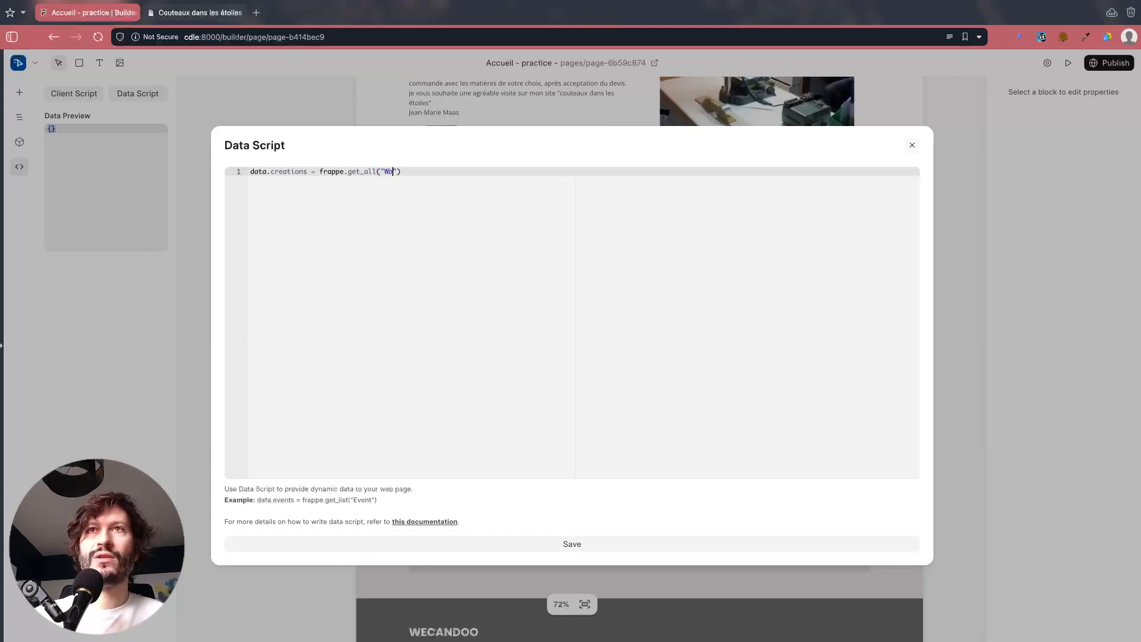
key("BackSpace")
type("ebsite Item")
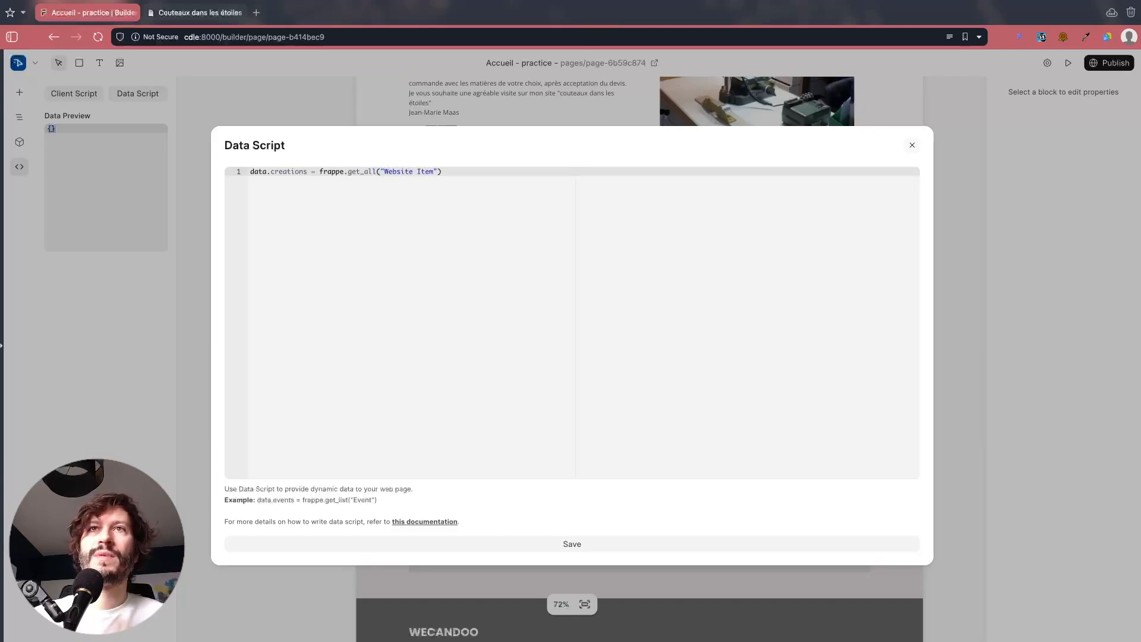
left_click(508, 546)
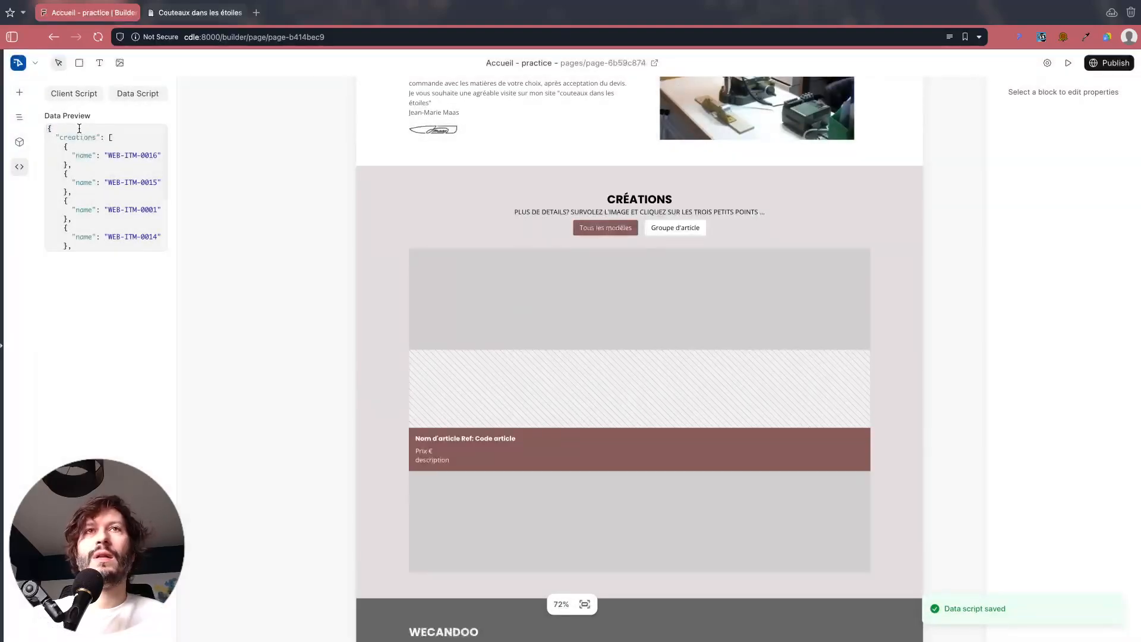
Step: Review the "Website Item" argument in the saved data script, save again without edits and widen the data preview
left_click(137, 95)
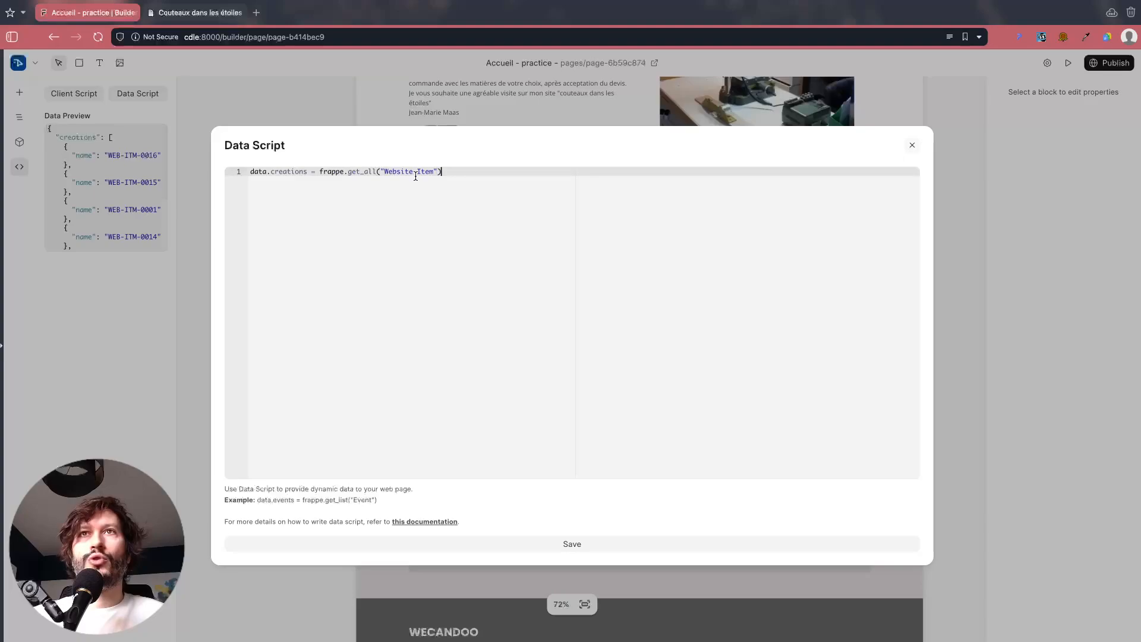
left_click_drag(435, 171, 384, 171)
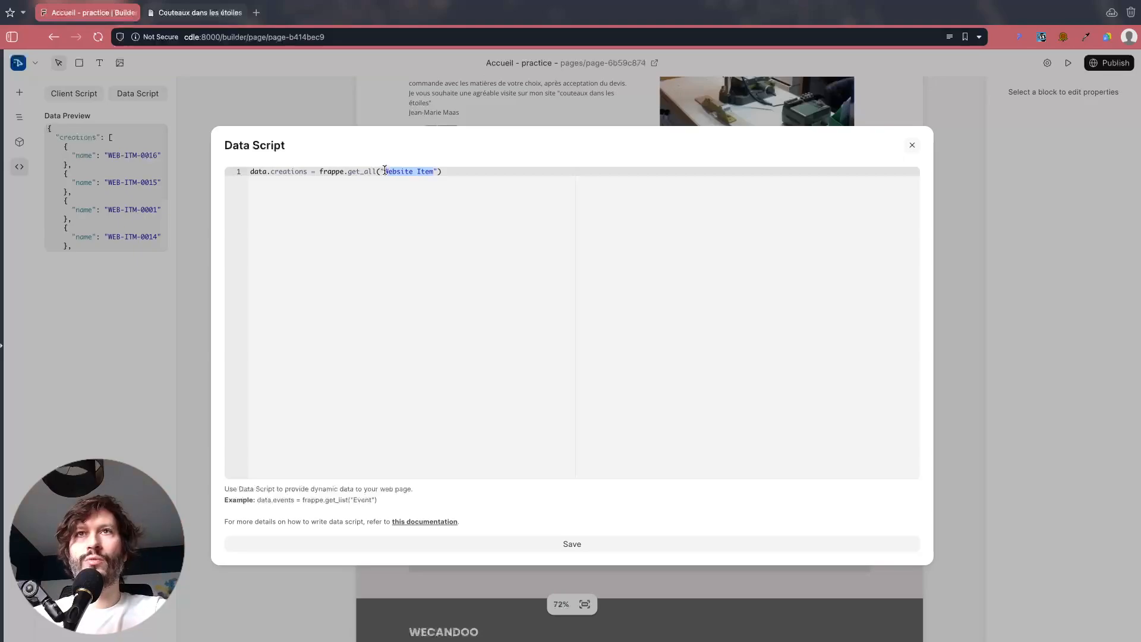
left_click(416, 549)
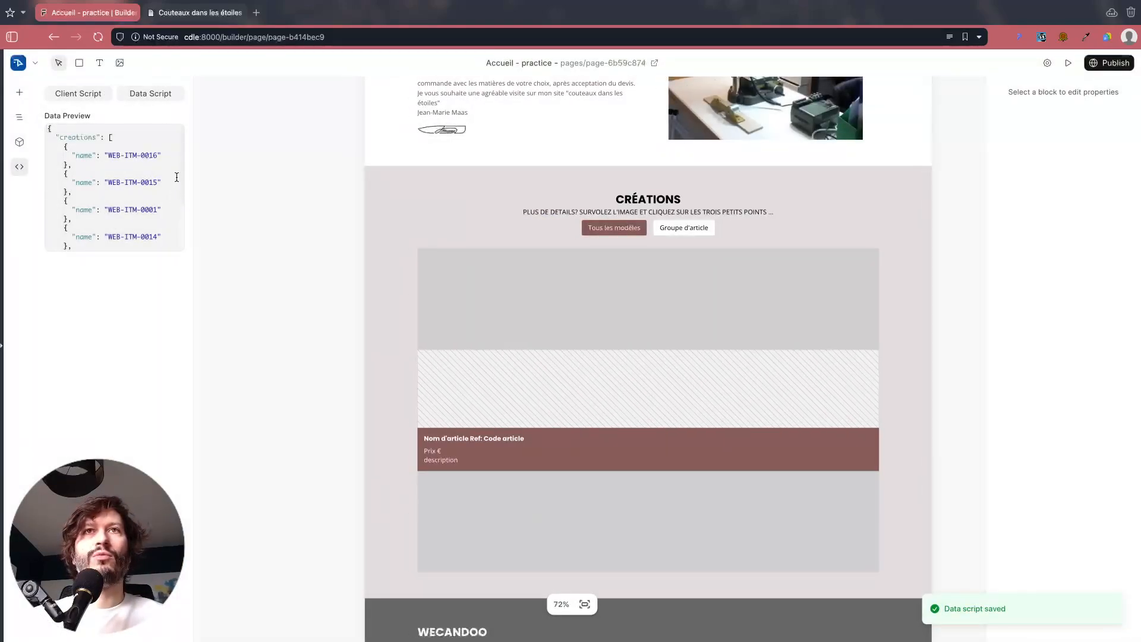
left_click_drag(182, 169, 173, 142)
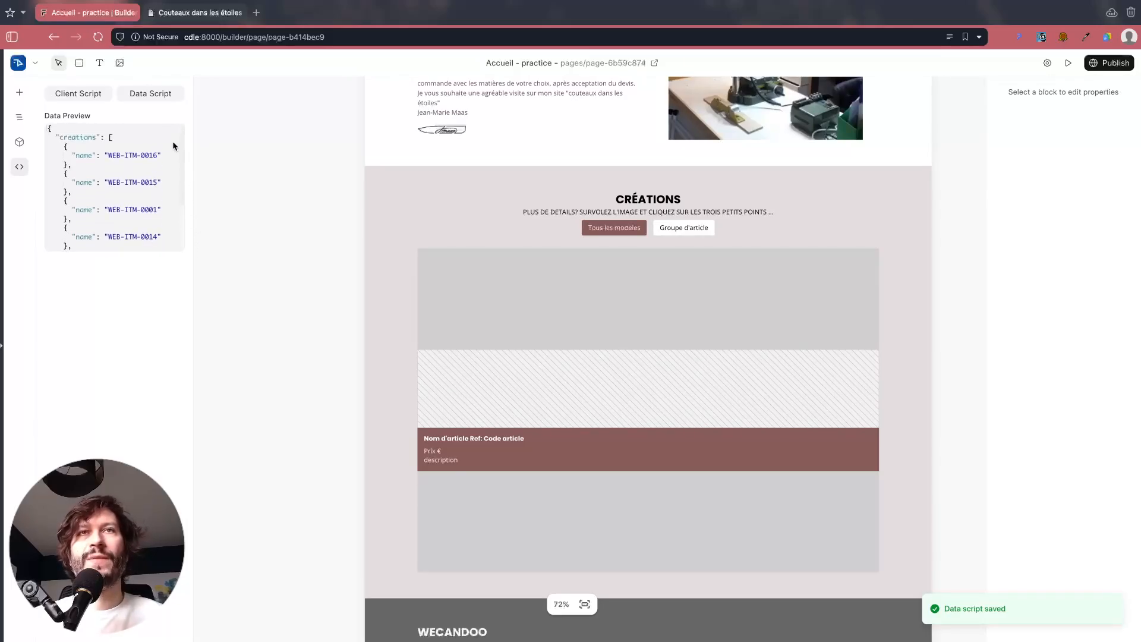
Step: Go to the site's back office at cdle:8000/app and open the Alpins website item from the Coutellerie workspace
left_click(227, 31)
left_click_drag(242, 37, 366, 37)
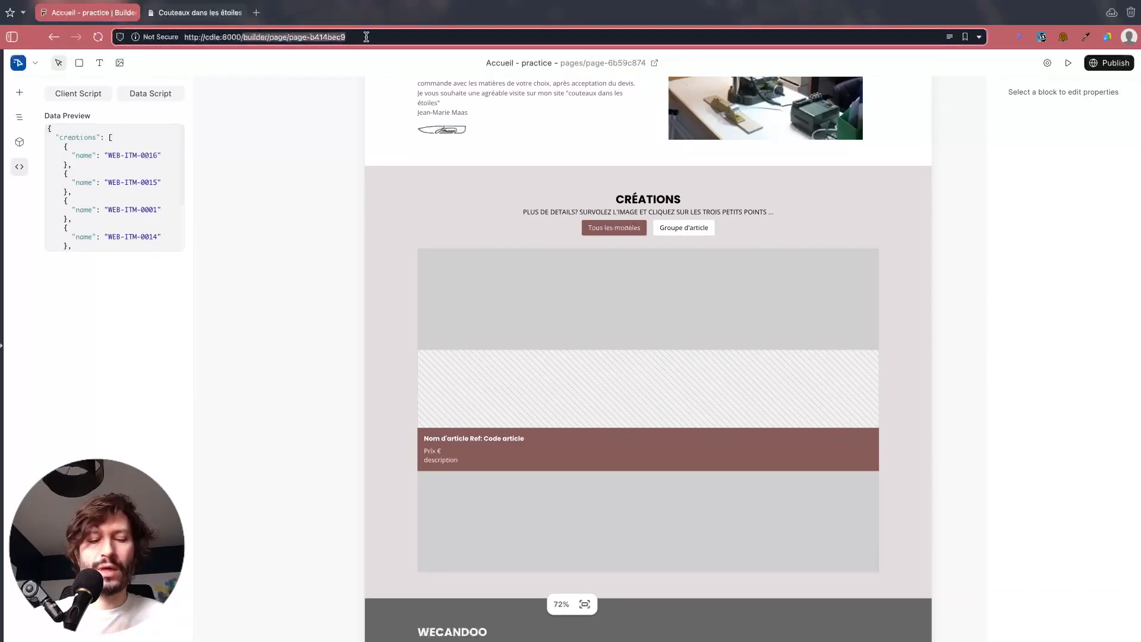
type("/app")
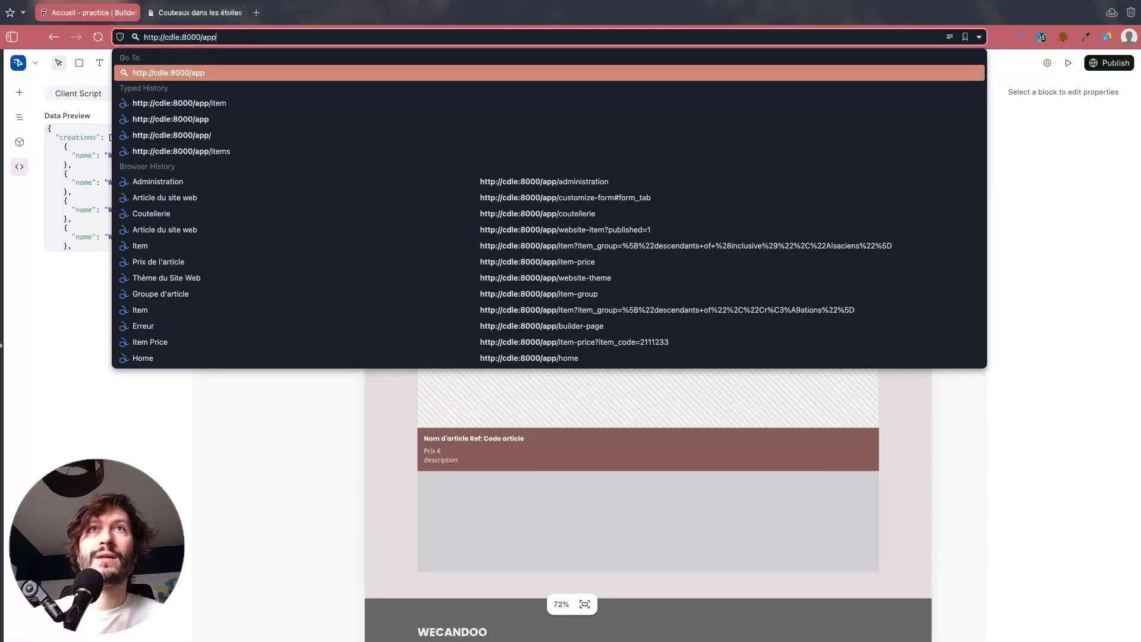
key("Return")
left_click(257, 144)
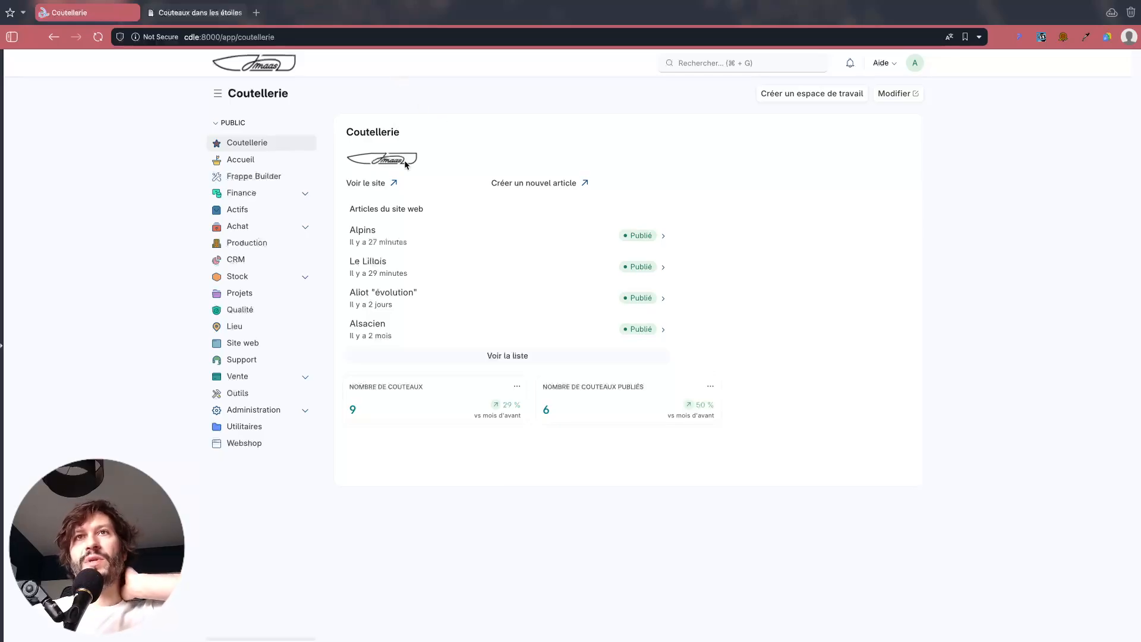
left_click(376, 232)
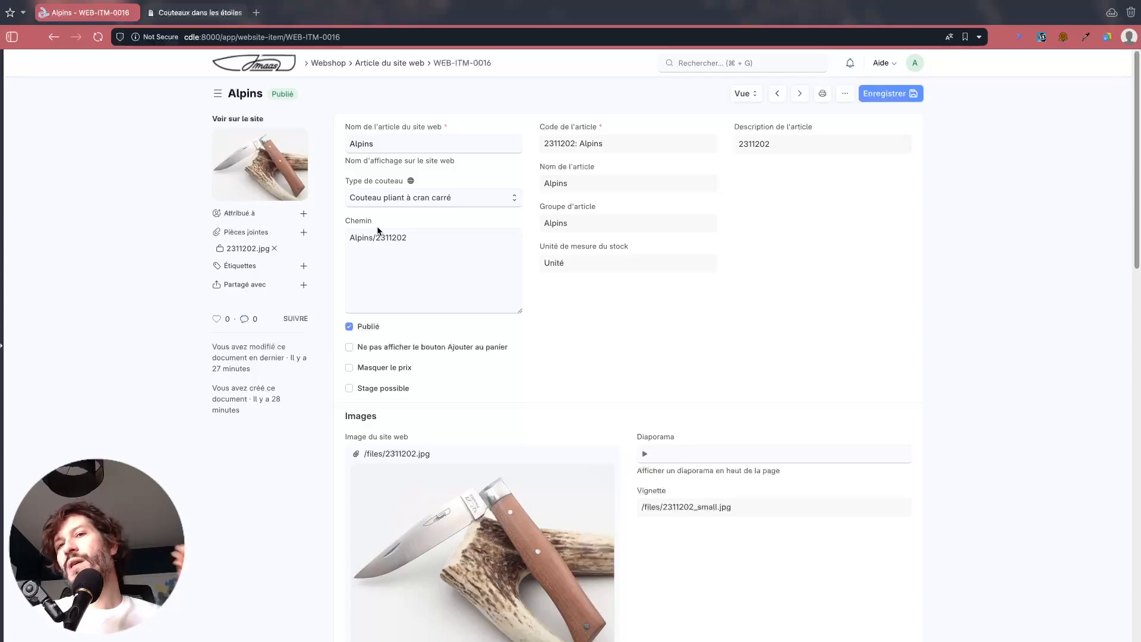
Step: Examine the fields of the Alpins website item, such as its name, path, published state and images
left_click(398, 142)
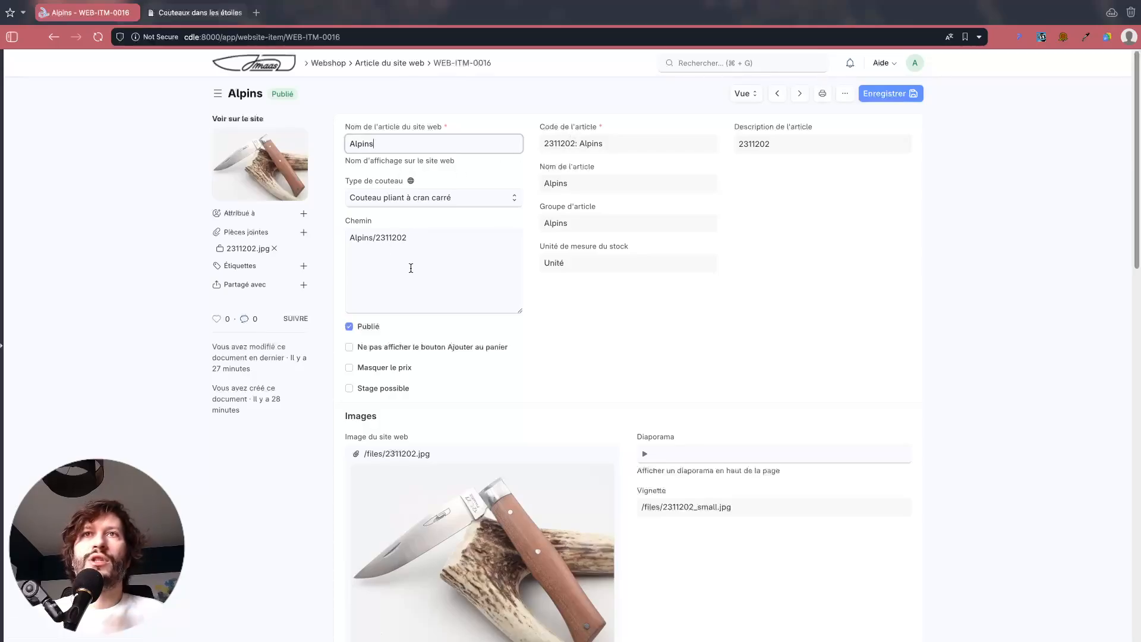
scroll(602, 507, "down", 3)
scroll(597, 488, "up", 3)
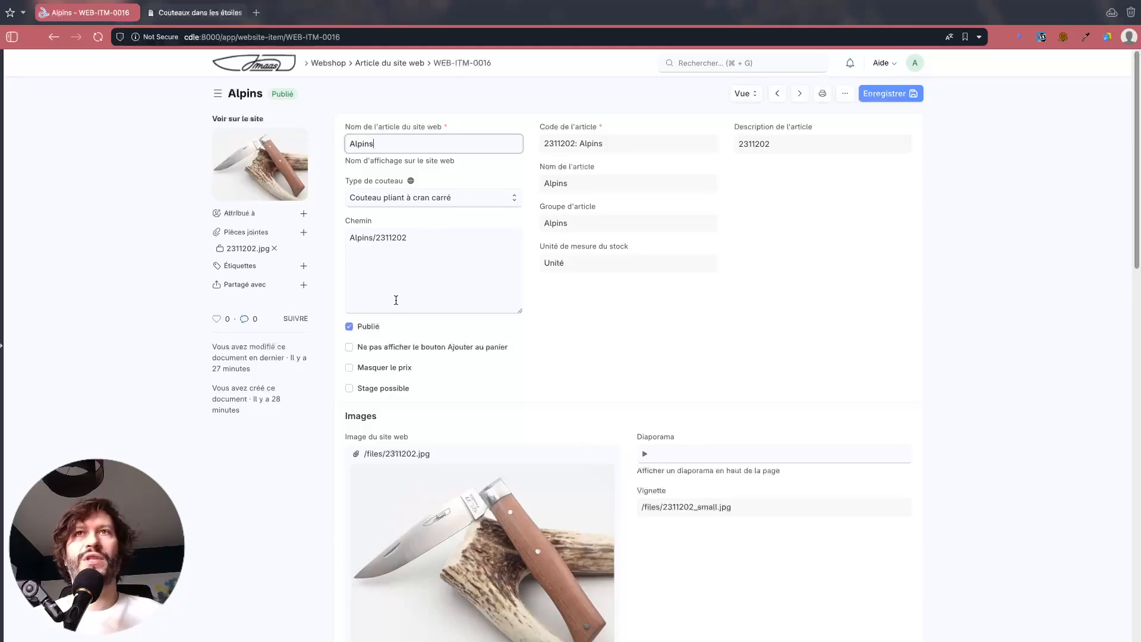
left_click(546, 104)
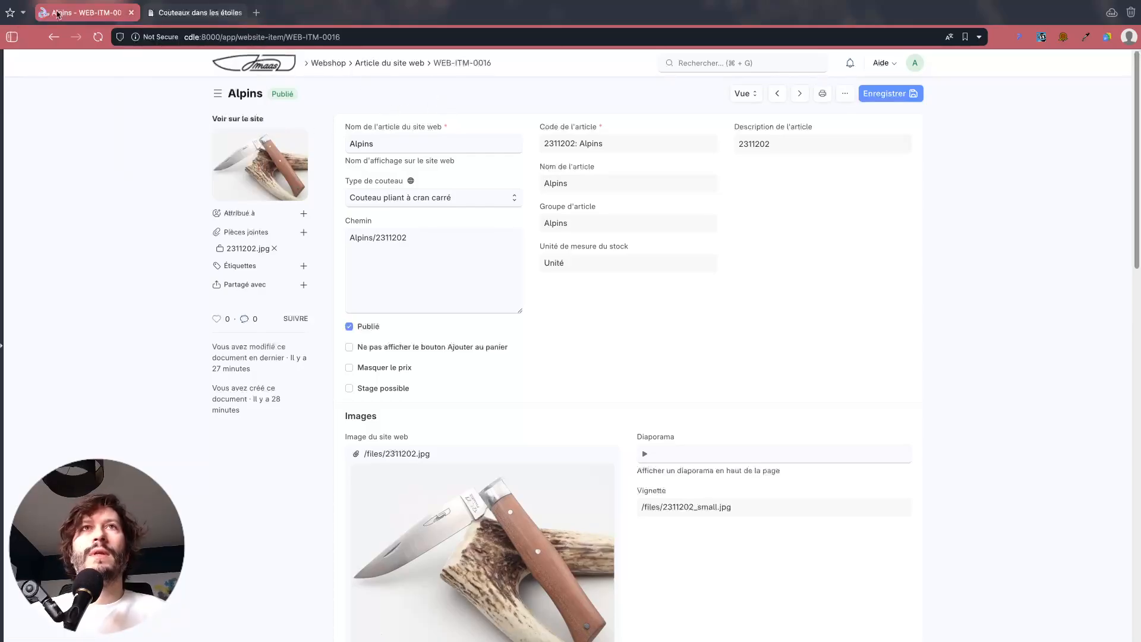
Step: Duplicate the browser tab with the Alpins item and tile the two tabs side by side
right_click(81, 9)
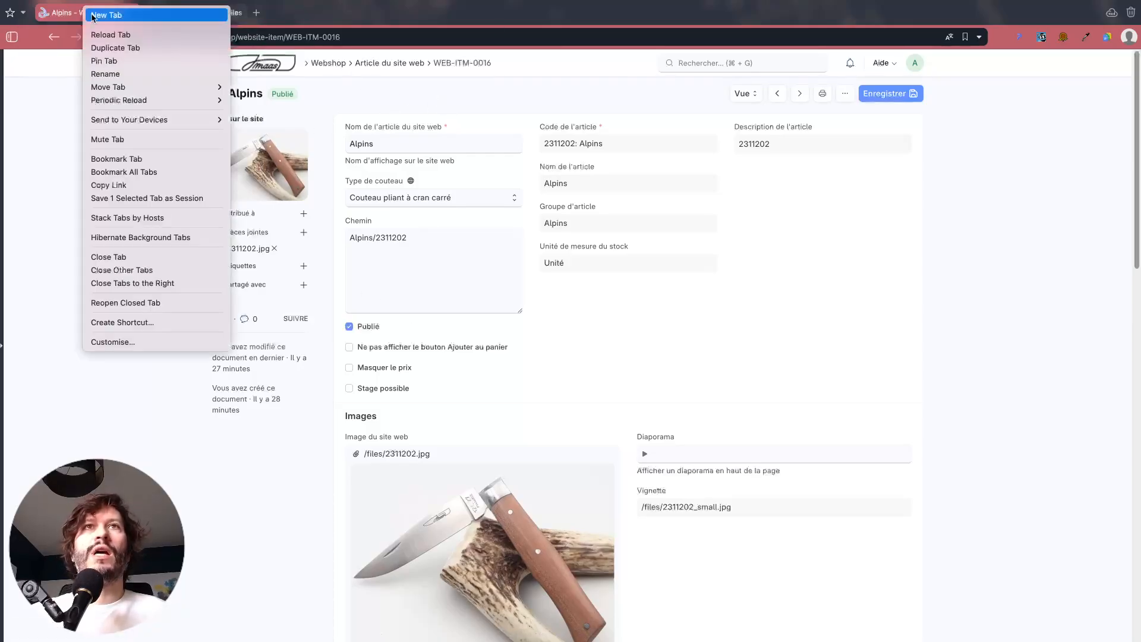
left_click(113, 43)
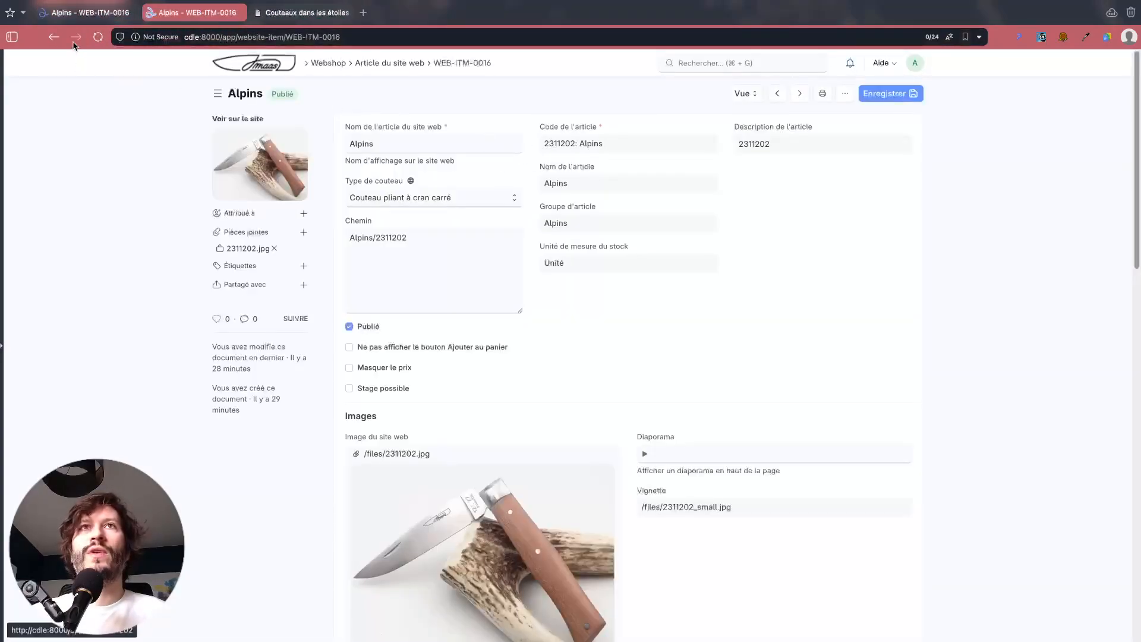
left_click(81, 12)
left_click(168, 16, "shift")
right_click(168, 16)
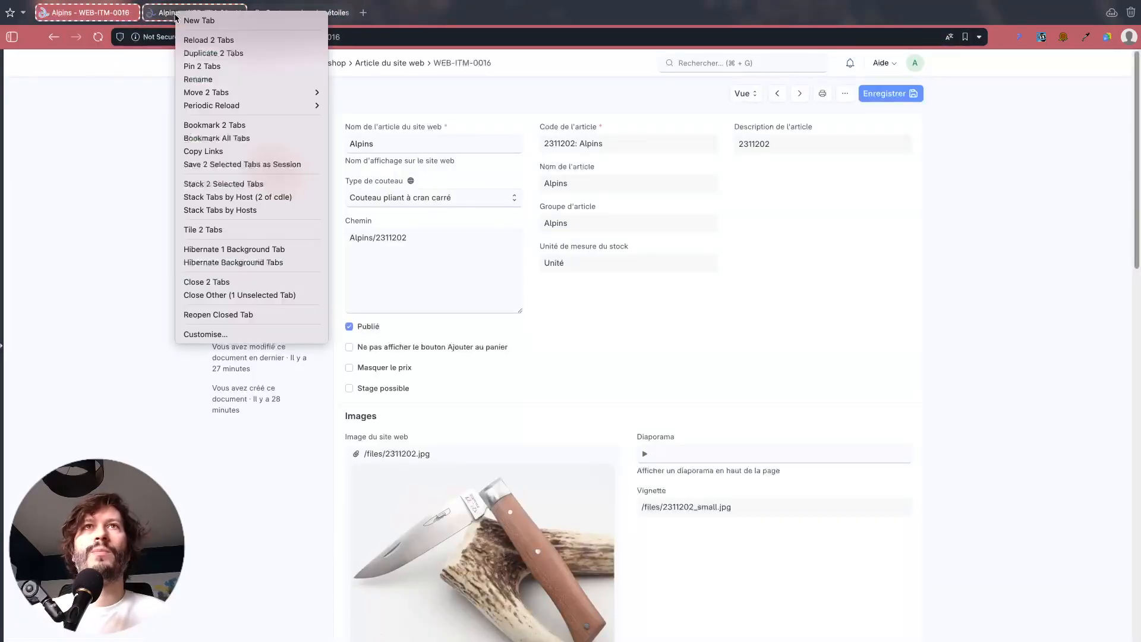
left_click(248, 231)
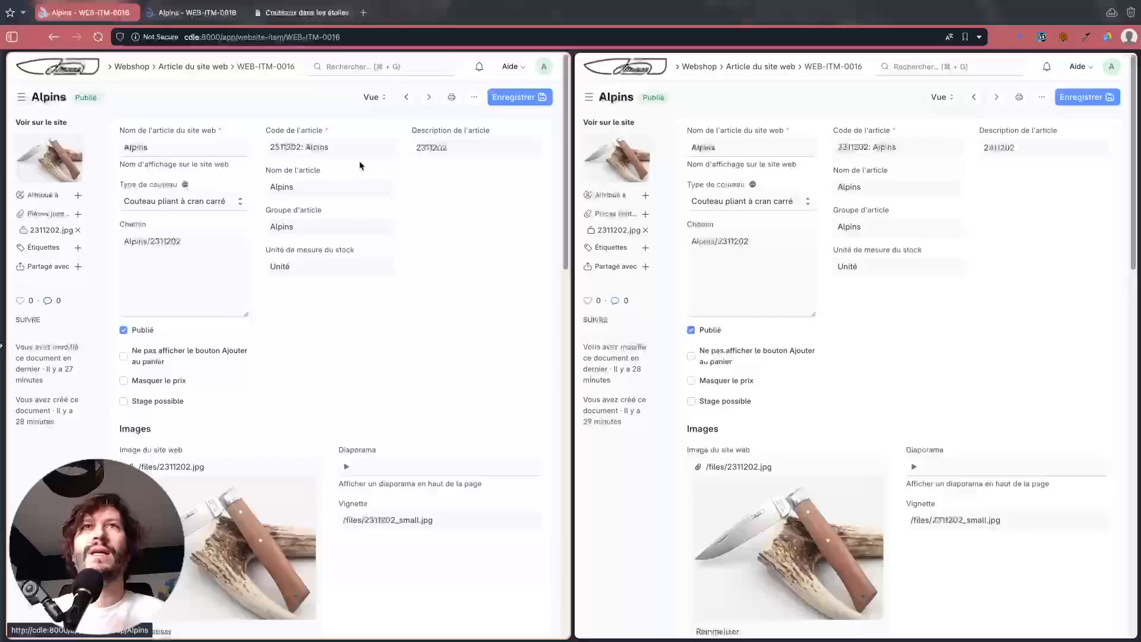
Step: Widen the first tile to about three quarters of the window and close the record sidebar in the narrow tile
left_click(576, 126)
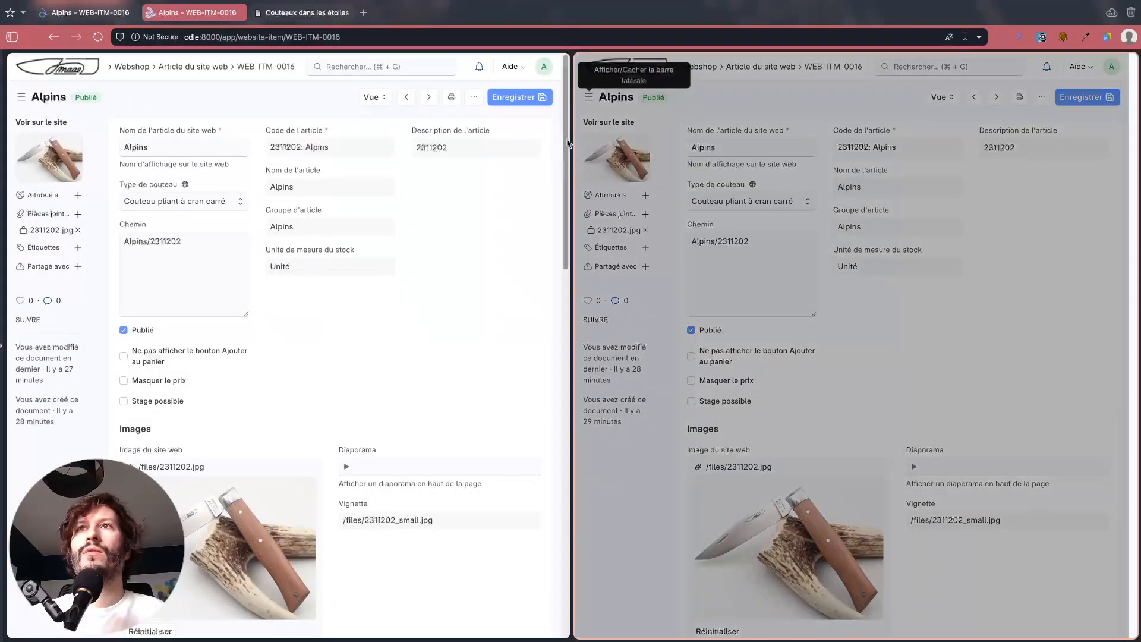
left_click_drag(571, 143, 837, 148)
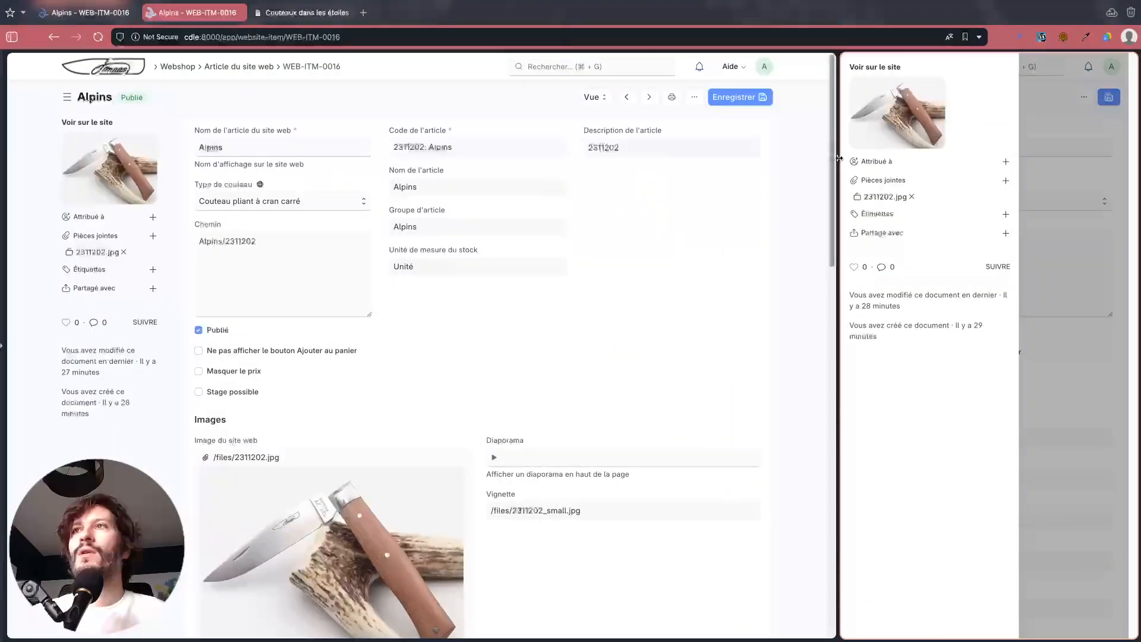
left_click(1035, 114)
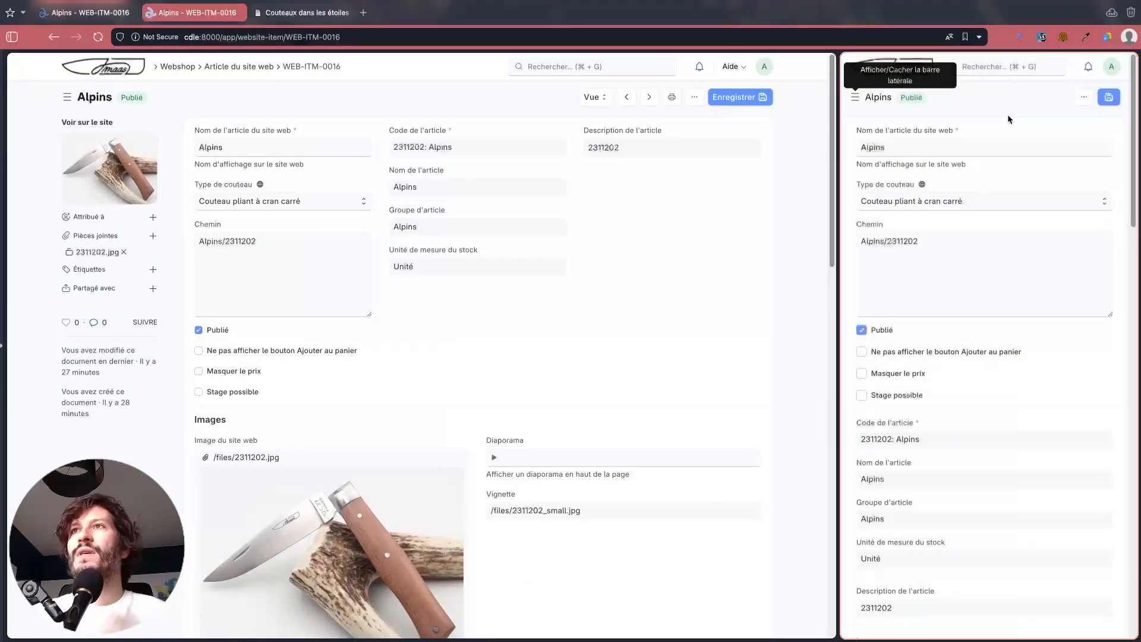
Step: In the wider tile, go to cdle:8000/builder and open the Accueil - practice page for editing
left_click(108, 11)
left_click(221, 35)
left_click(231, 37)
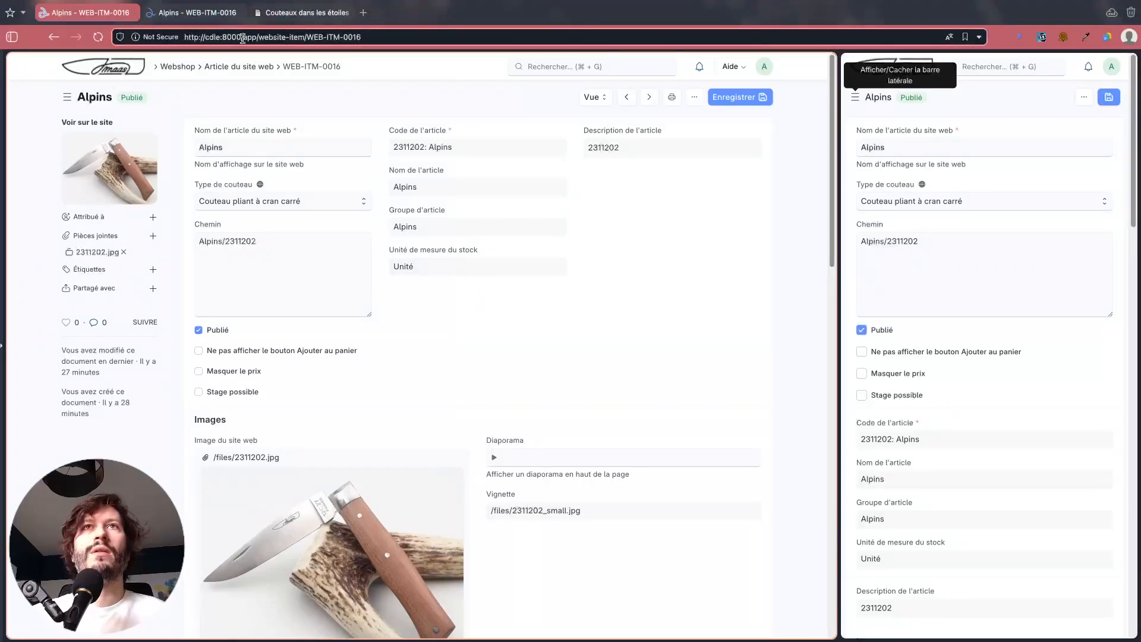
left_click_drag(242, 37, 400, 39)
type("/builder")
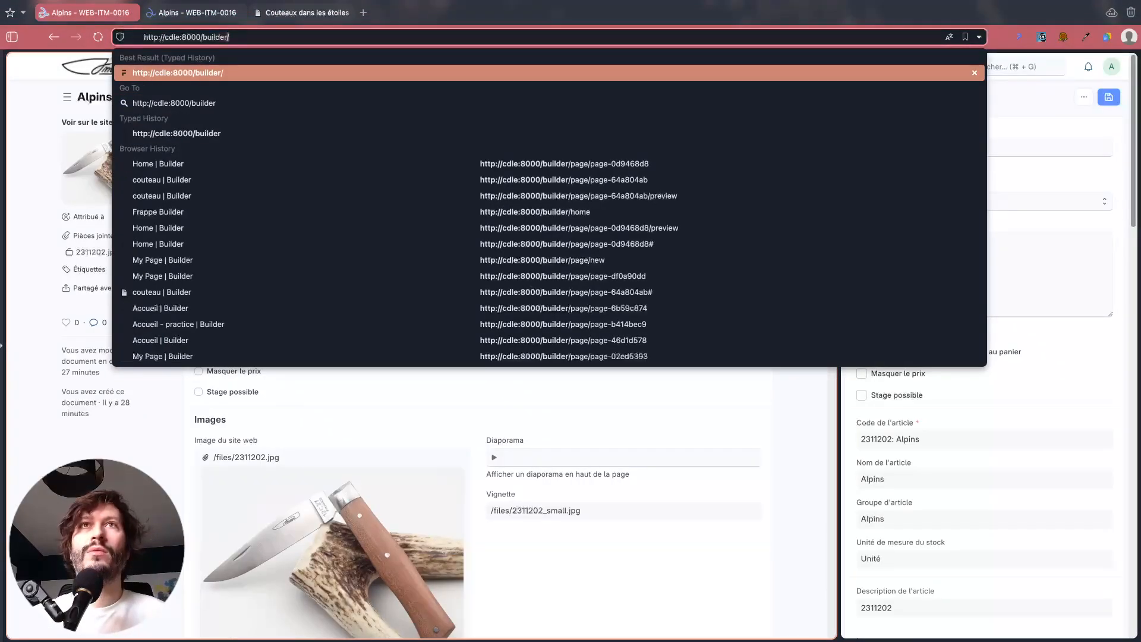
key("Return")
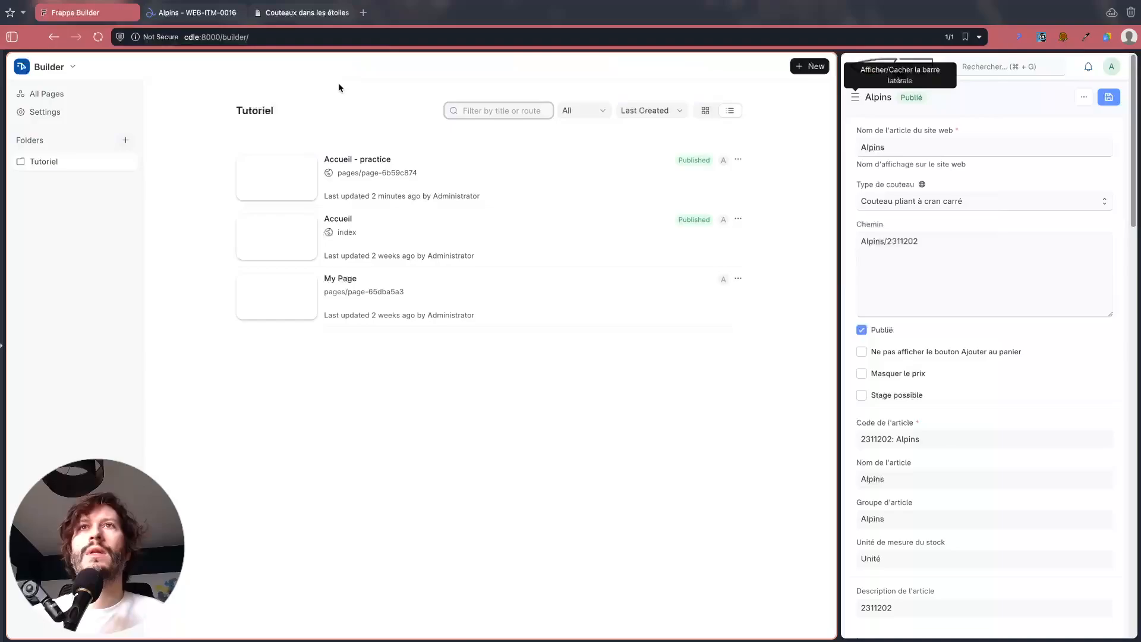
left_click(287, 179)
Step: Show the Créations card alongside the page's data preview and highlight the "creations" key
scroll(247, 294, "down", 5)
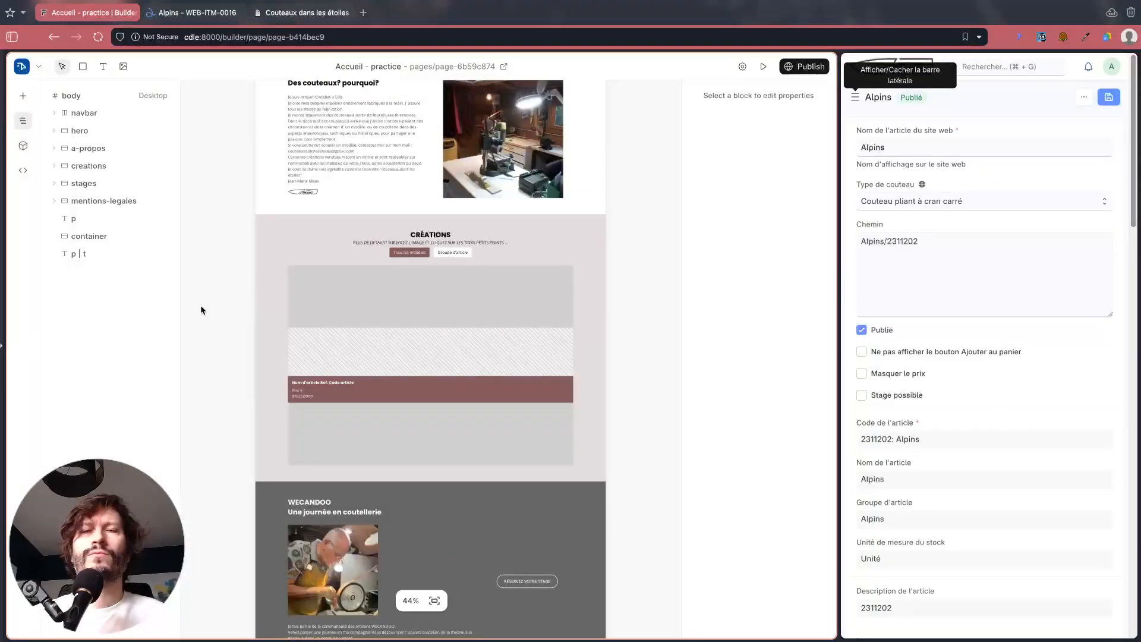
scroll(200, 311, "down", 1)
scroll(426, 414, "up", 3)
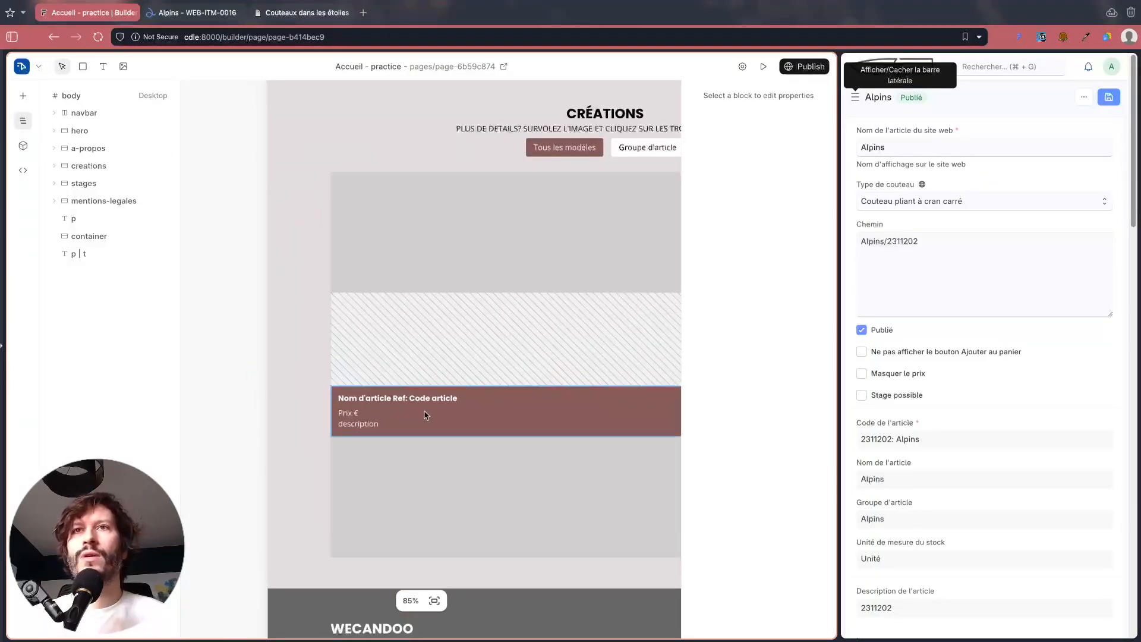
left_click(23, 170)
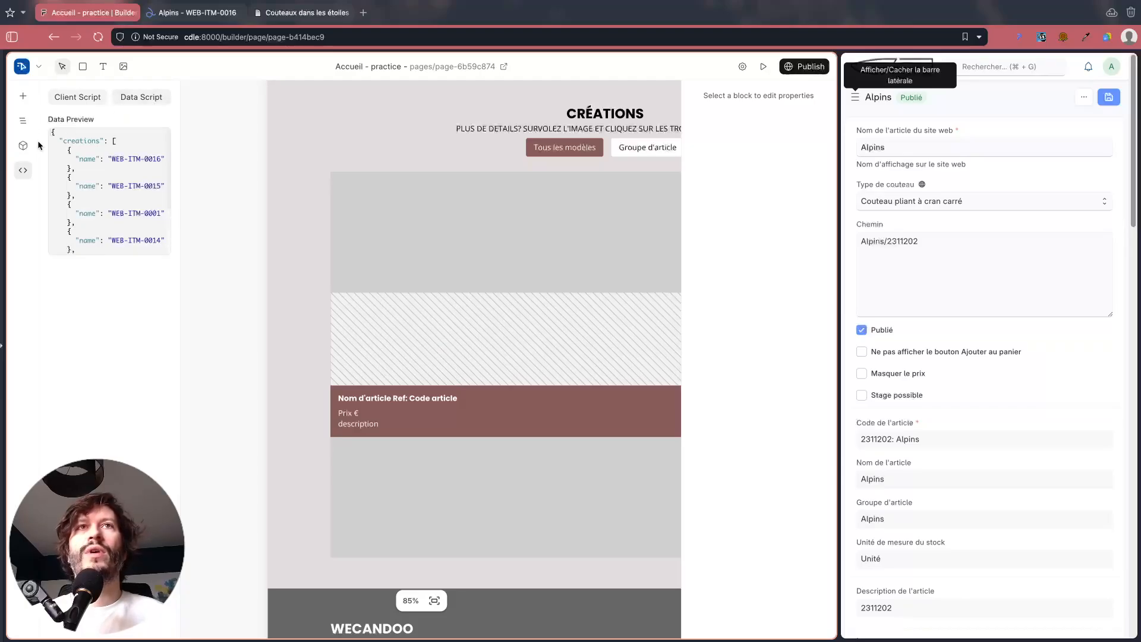
left_click_drag(59, 140, 109, 140)
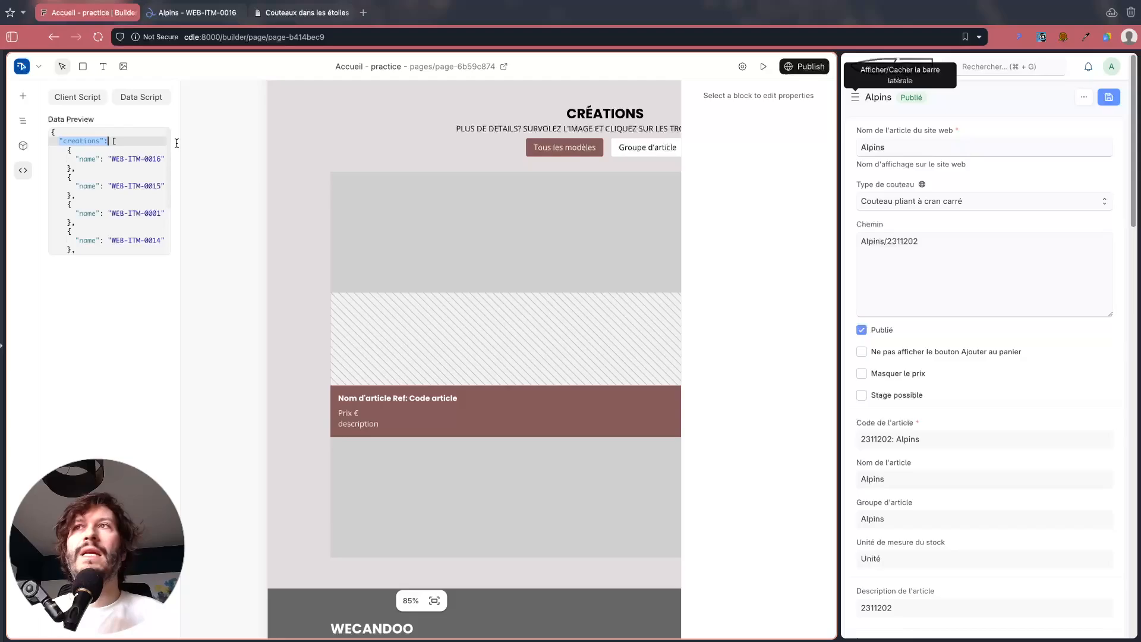
Step: Open the page's data script and add an empty fields=[ ] list argument to the Website Item get_all call
left_click(141, 97)
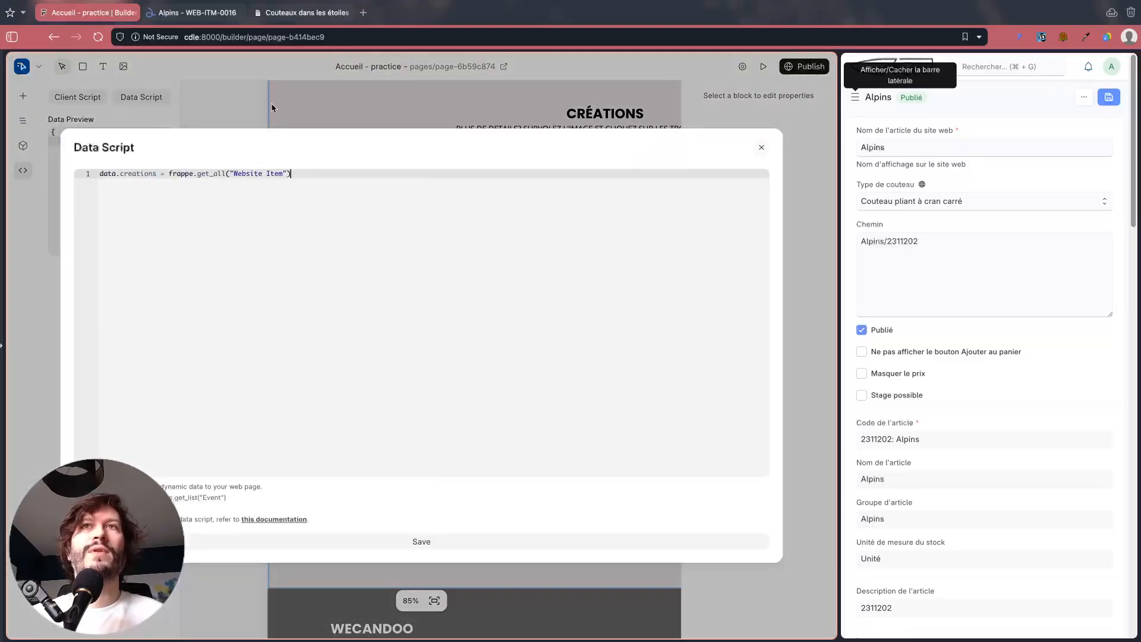
left_click(286, 174)
type(", fields=")
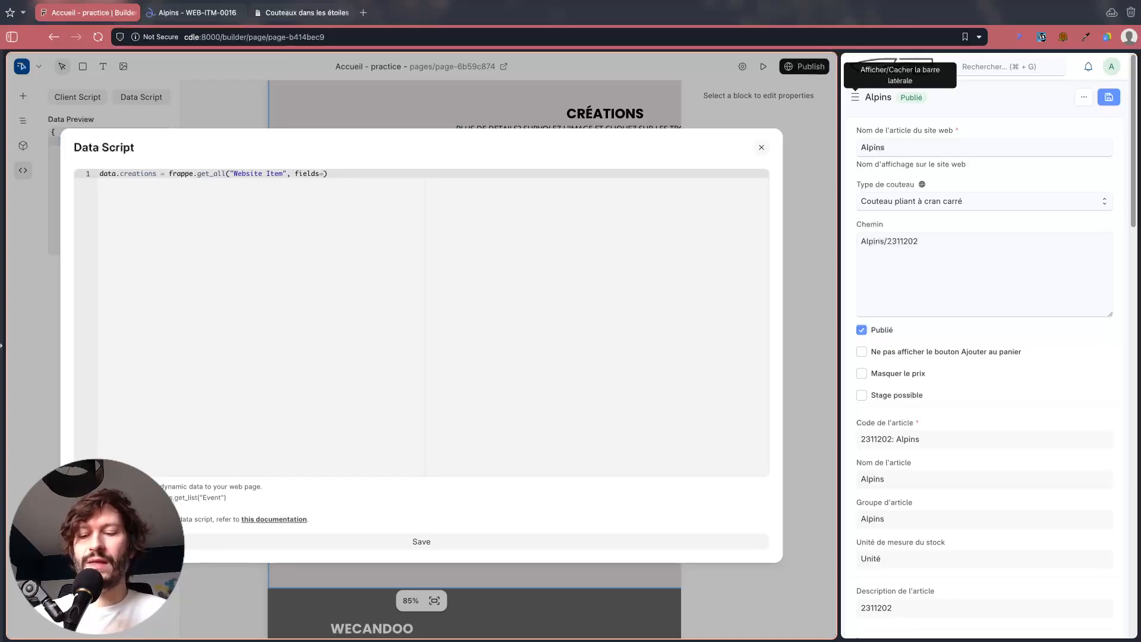
type("[")
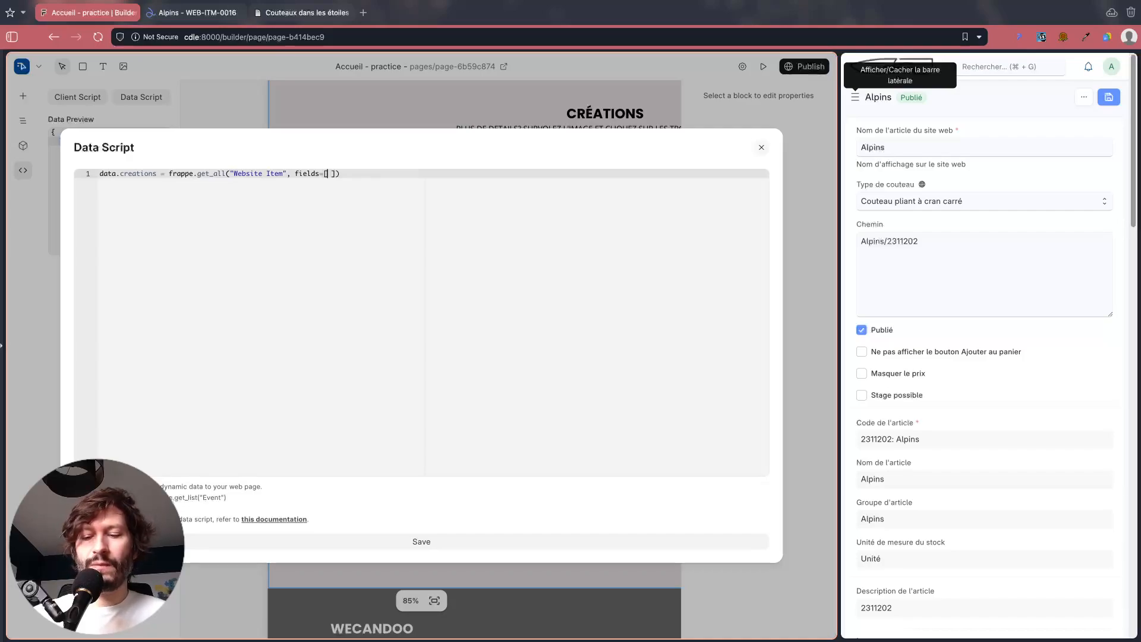
type("\"")
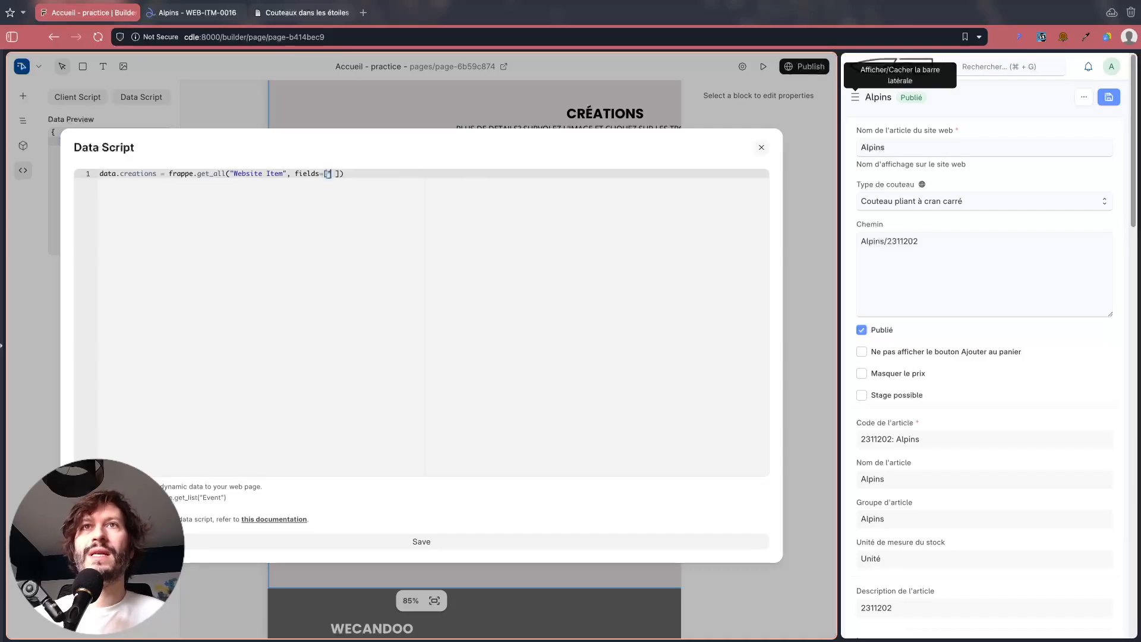
key("BackSpace")
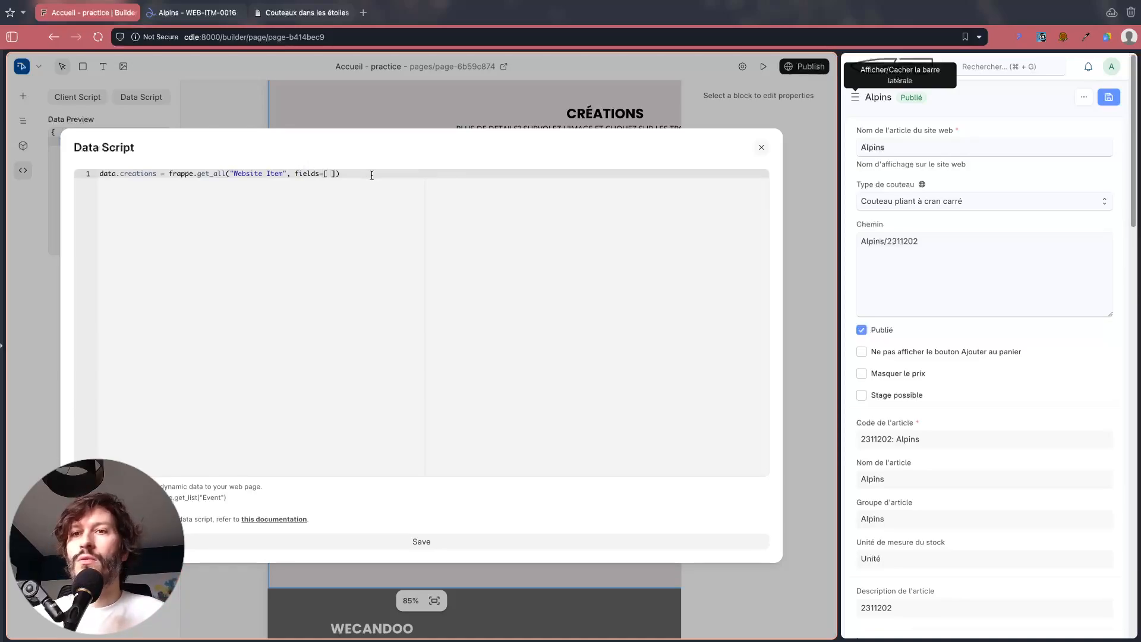
Step: Look up the website item name's field name in the Alpins record and add "web_item_name" to the fields list
left_click(1005, 105)
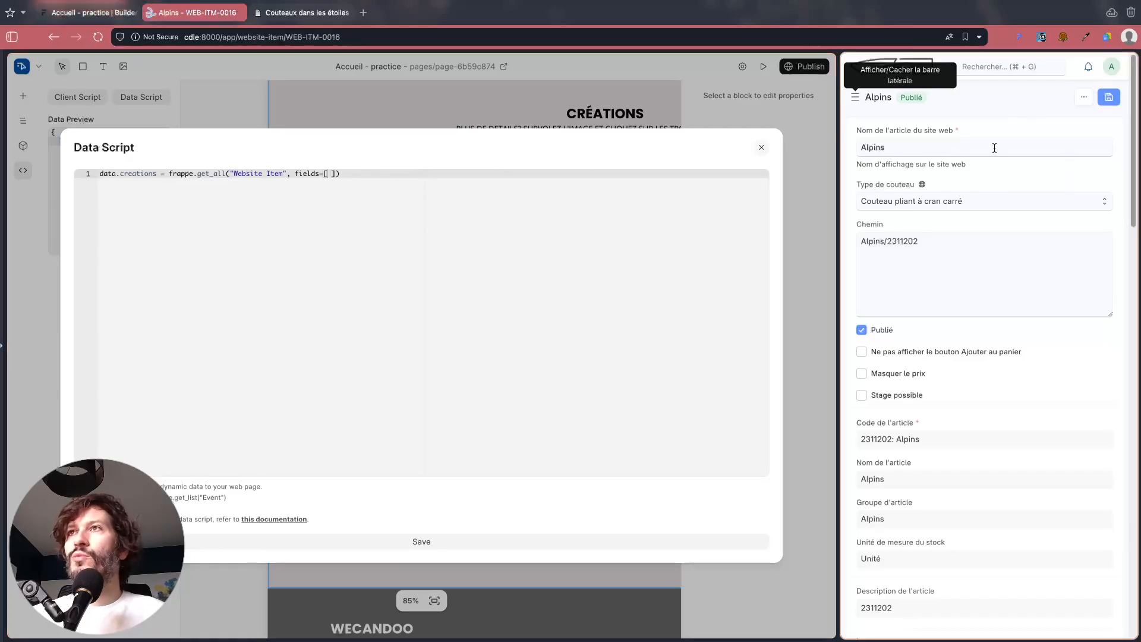
left_click(888, 146)
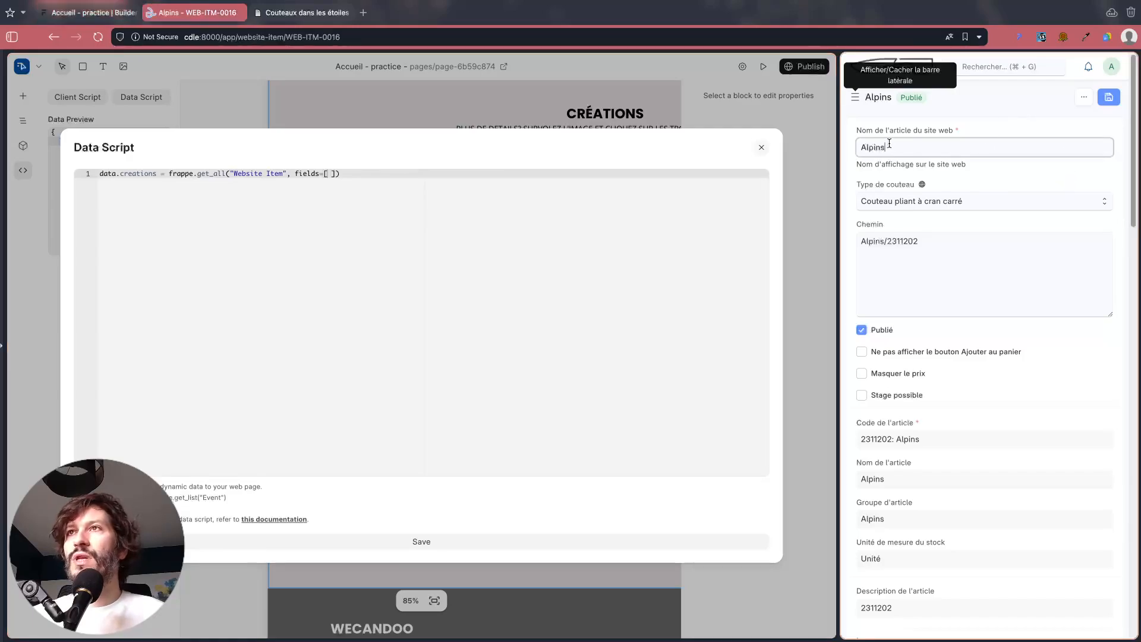
left_click(998, 121)
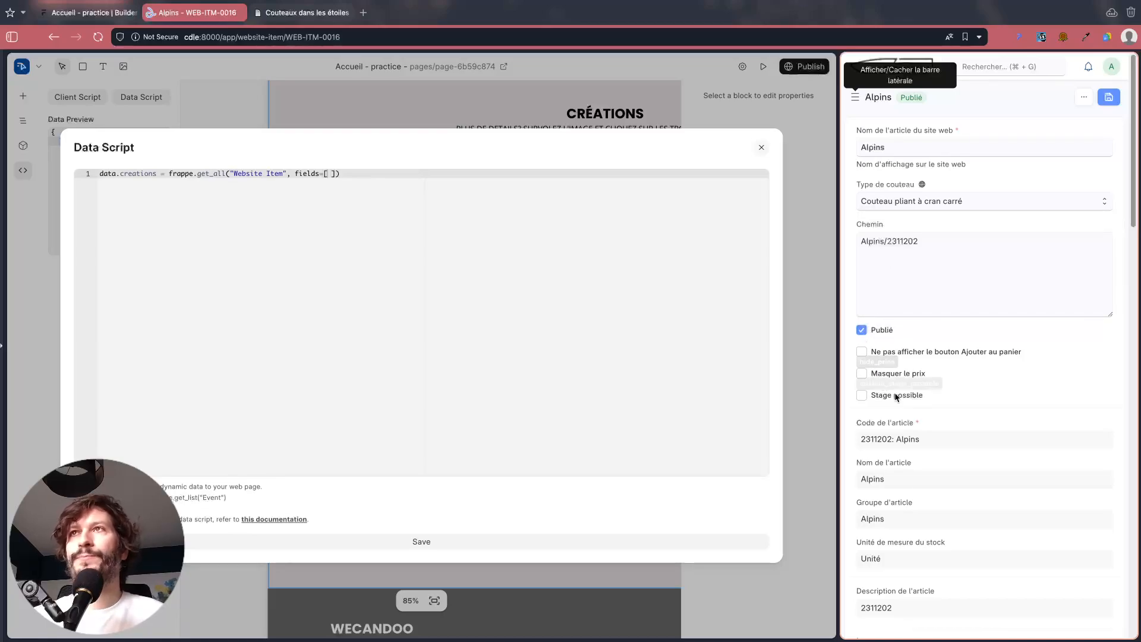
mouse_move(961, 442)
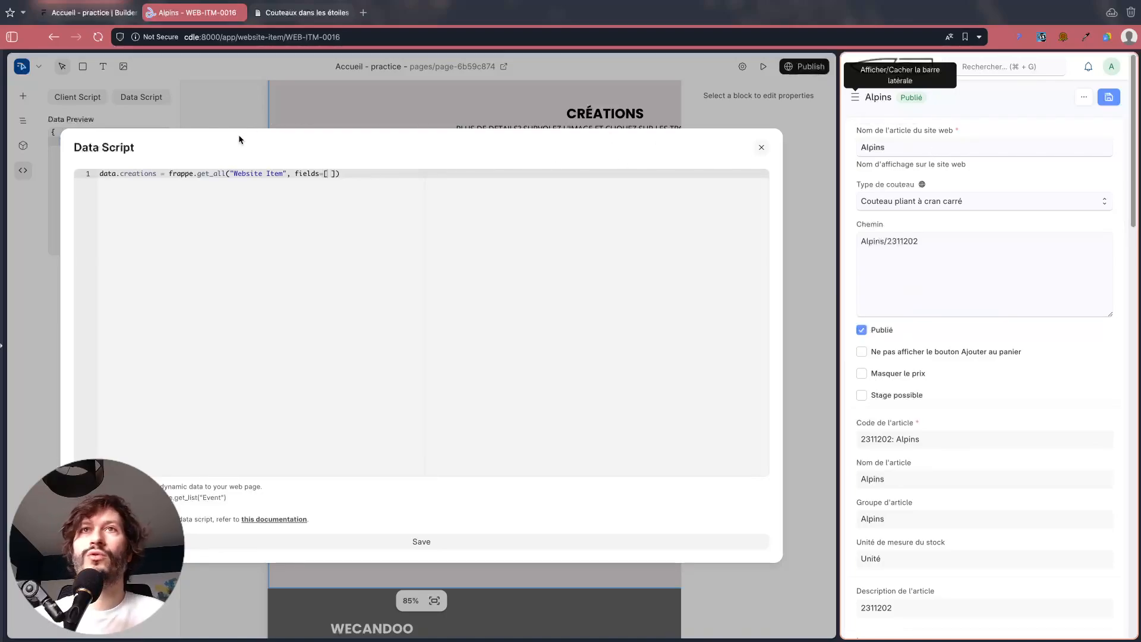
left_click(329, 173)
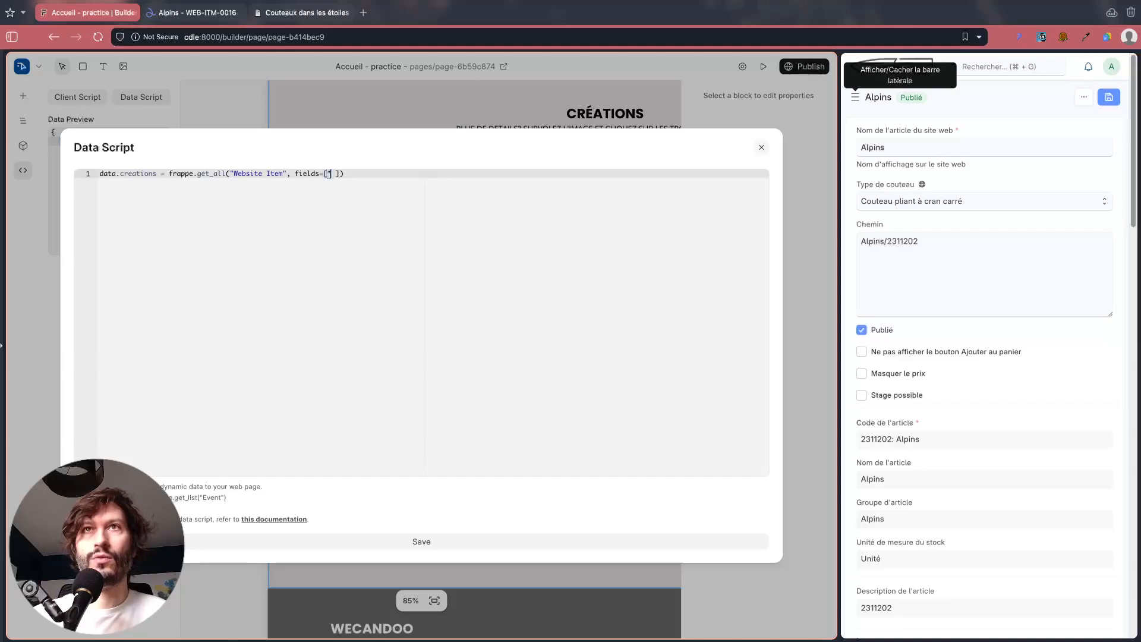
type("\"web")
type("_item_name\"")
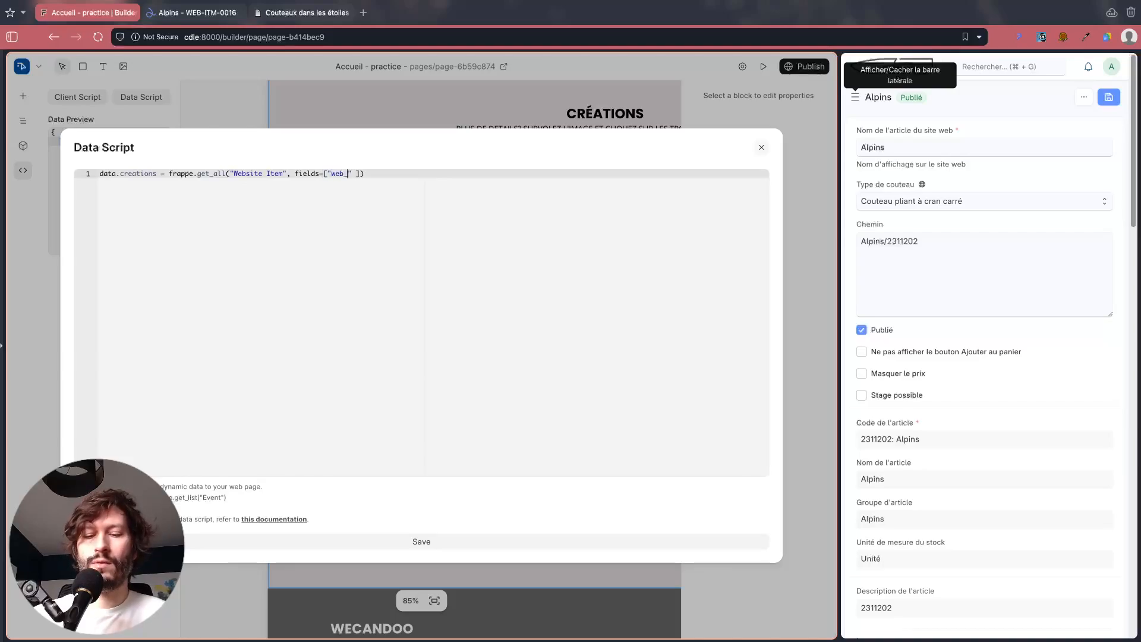
Step: Check the item code's field name in the Alpins record and add "item_code" as the second field in the list
type(",")
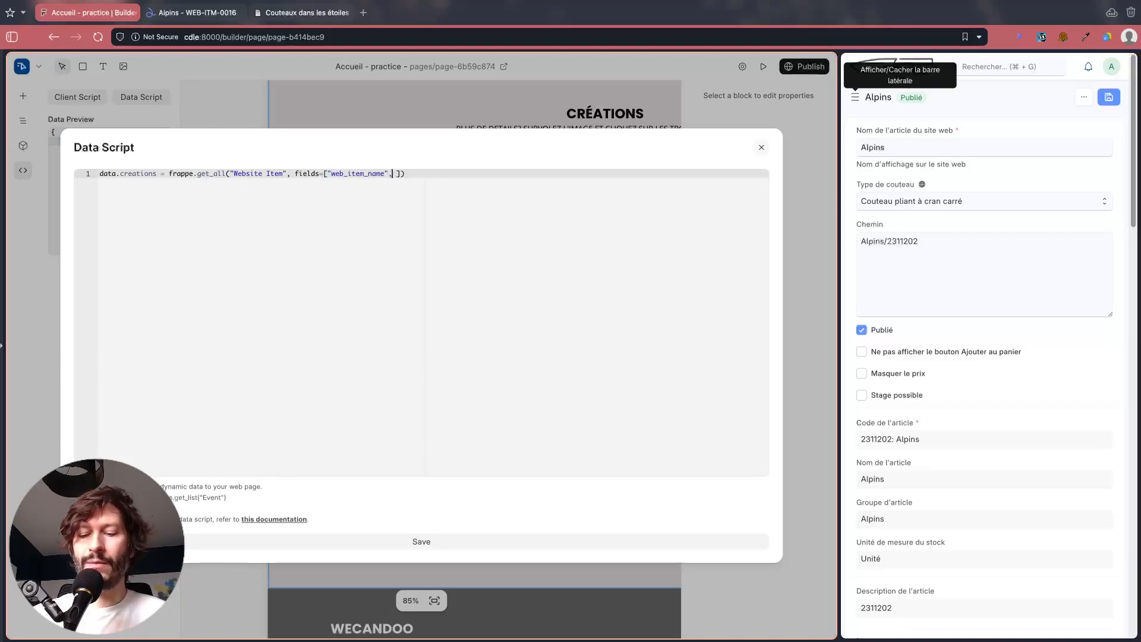
type(" \"")
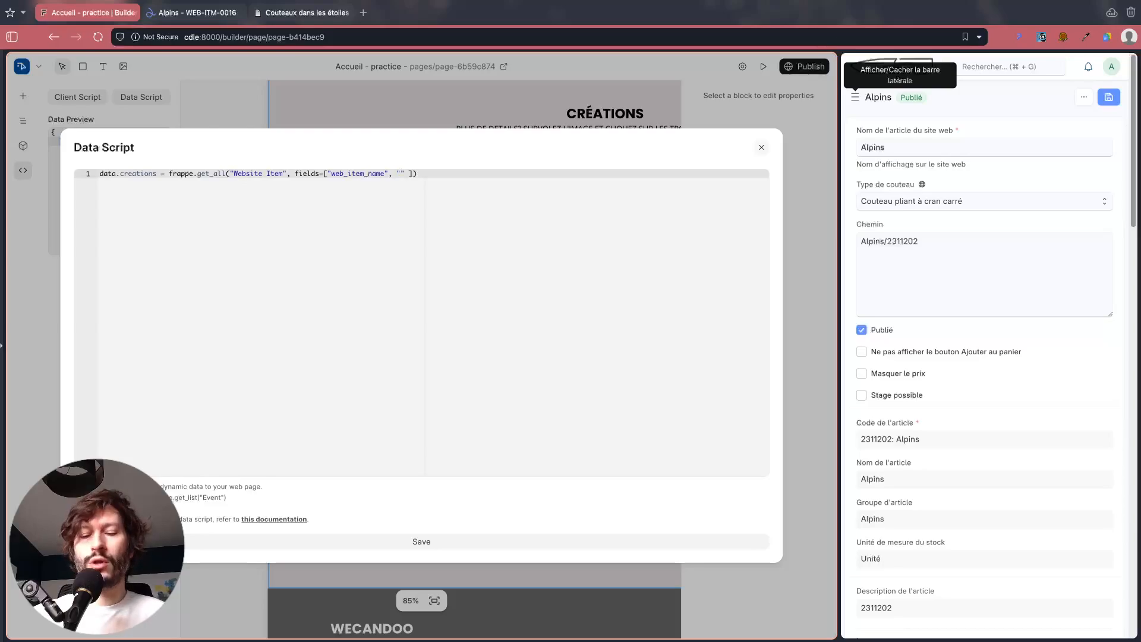
left_click(955, 436)
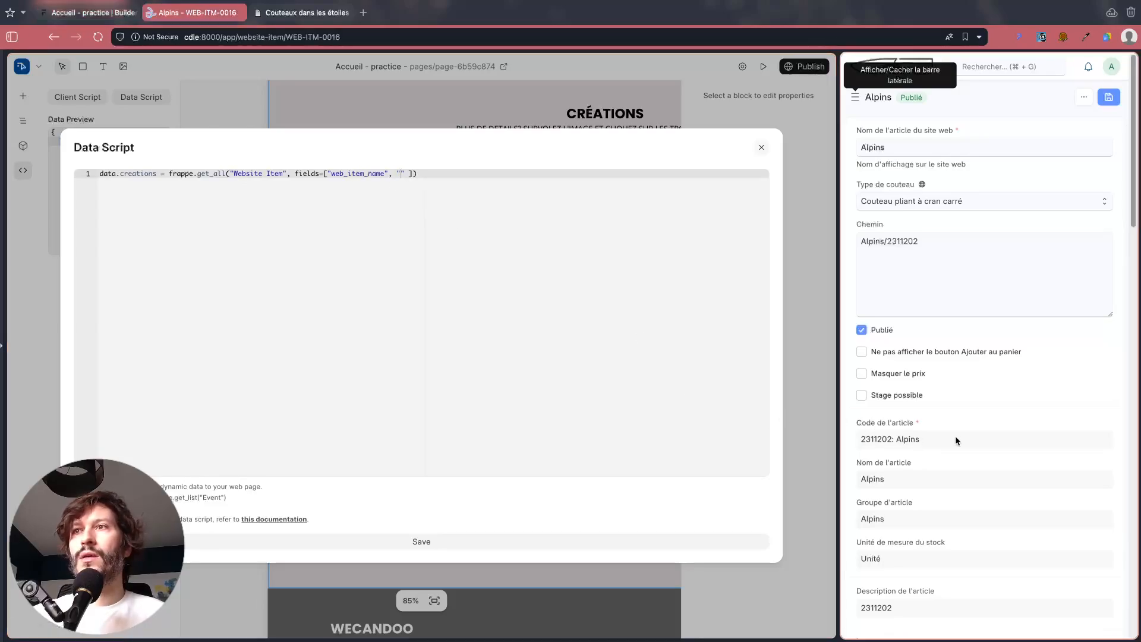
left_click(401, 173)
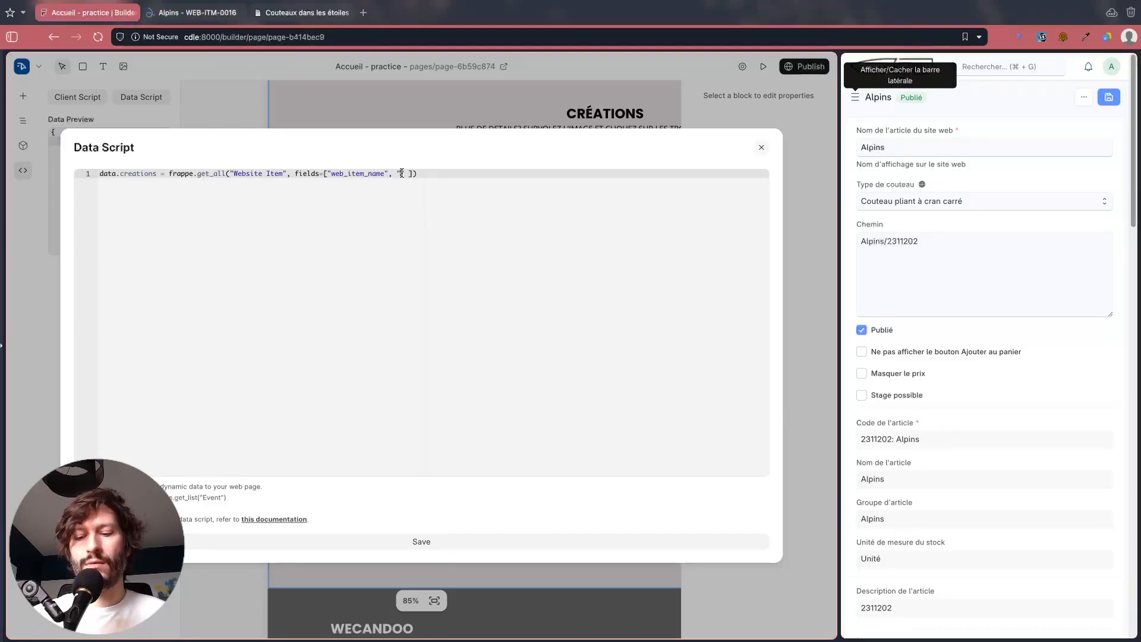
type("item_")
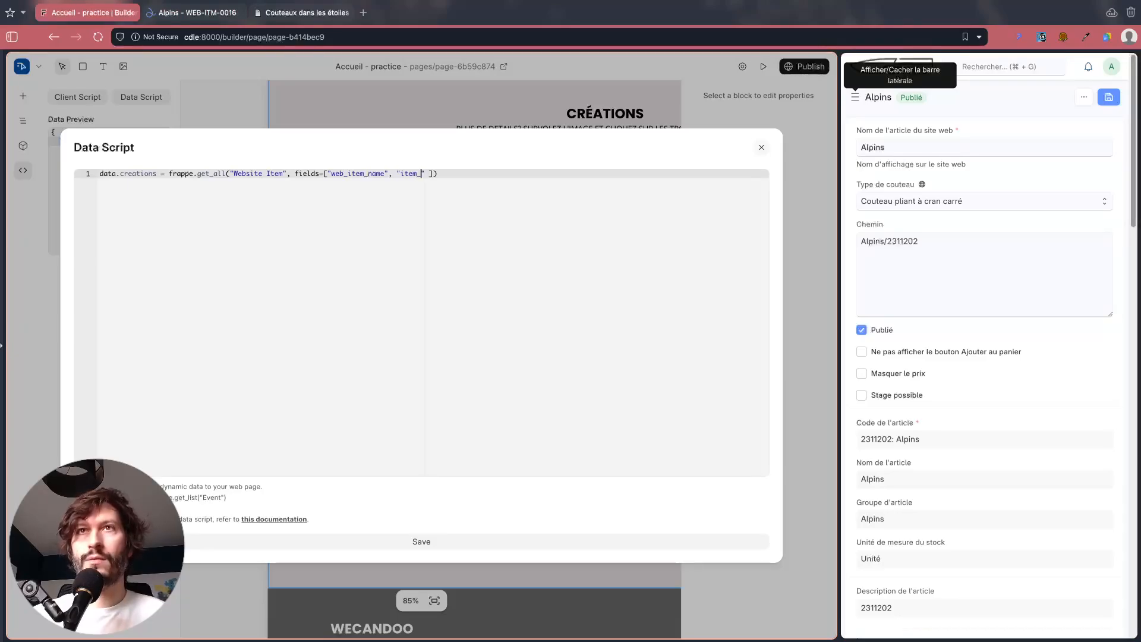
type("code")
Step: Find the short website description's field name in the Alpins record and add "short_description" to the script's fields list
left_click(1100, 420)
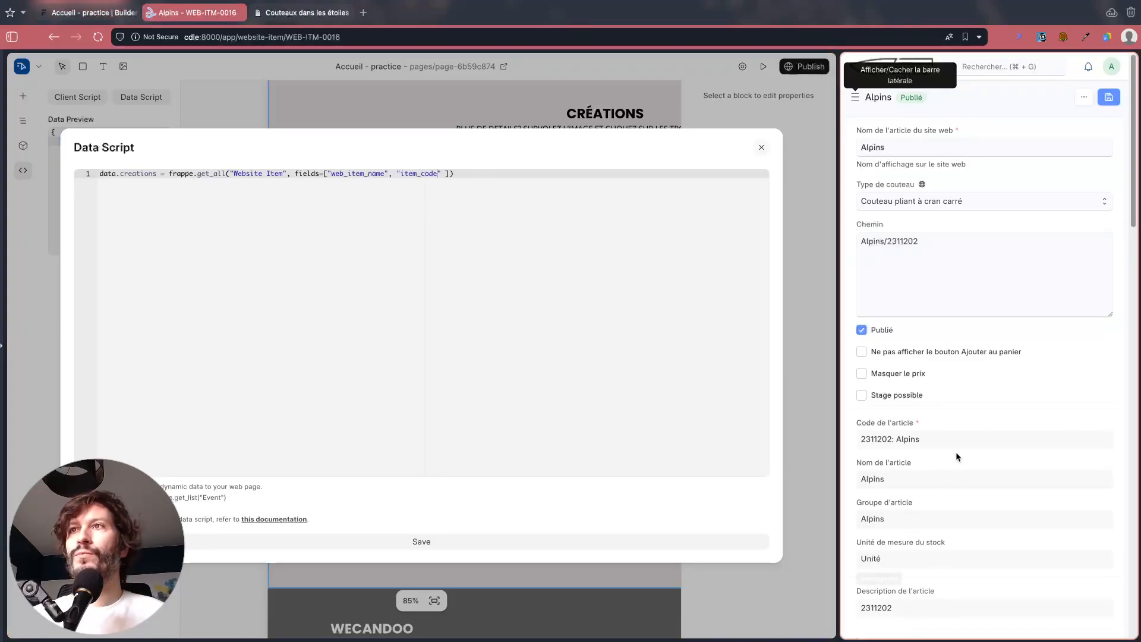
scroll(950, 453, "down", 6)
scroll(946, 455, "down", 10)
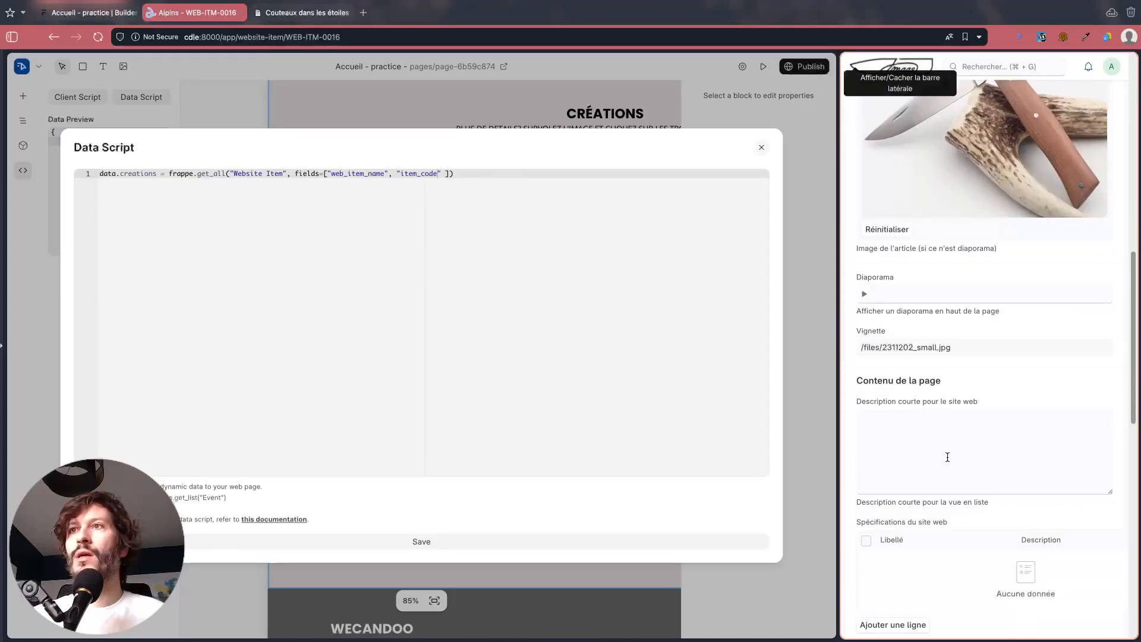
scroll(942, 390, "down", 9)
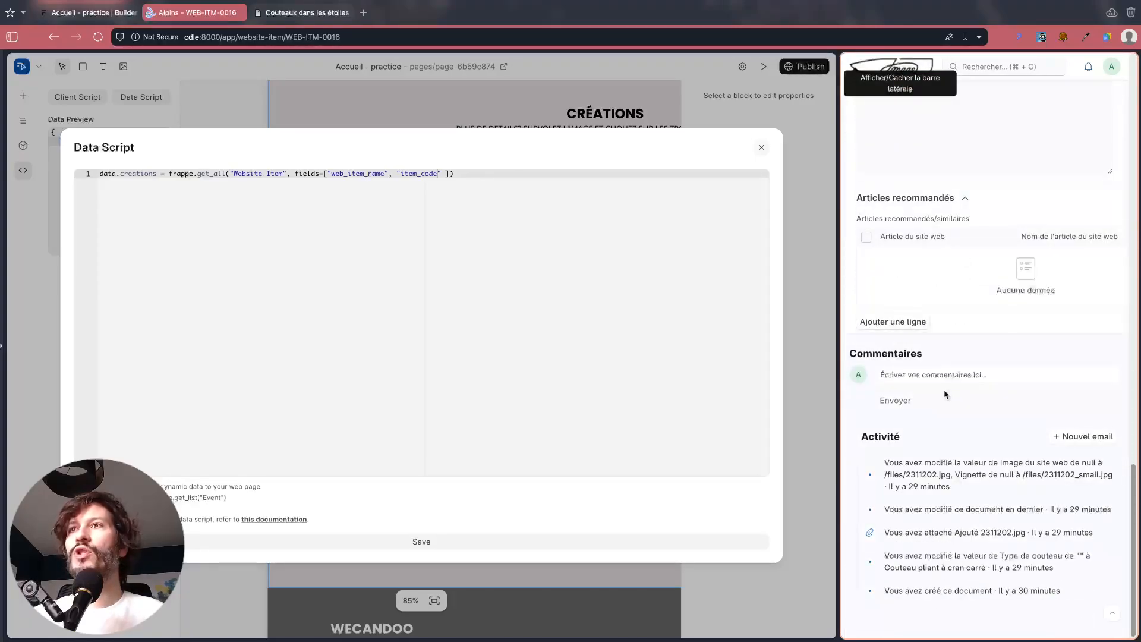
scroll(948, 382, "up", 10)
scroll(948, 381, "up", 3)
left_click(953, 433)
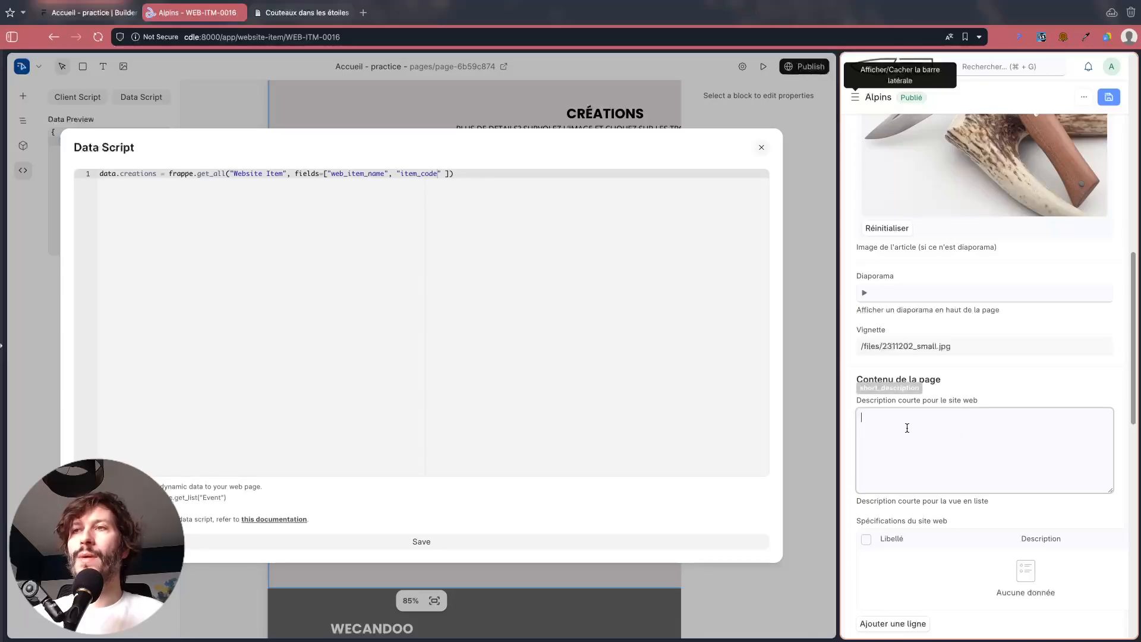
left_click(441, 174)
type(",")
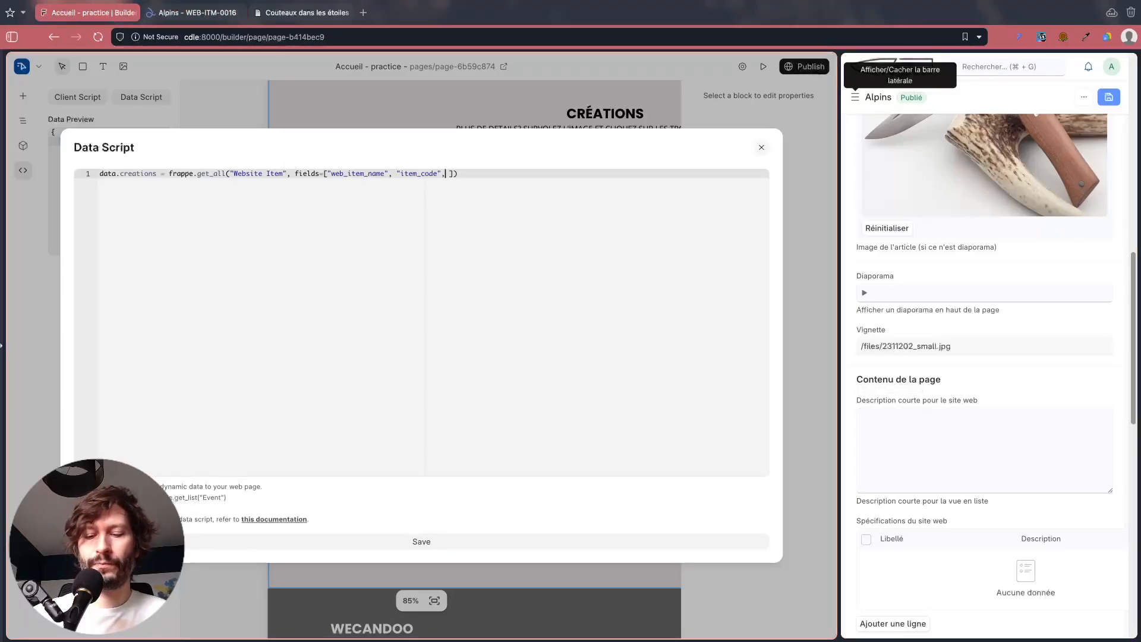
type(" \"short_ed")
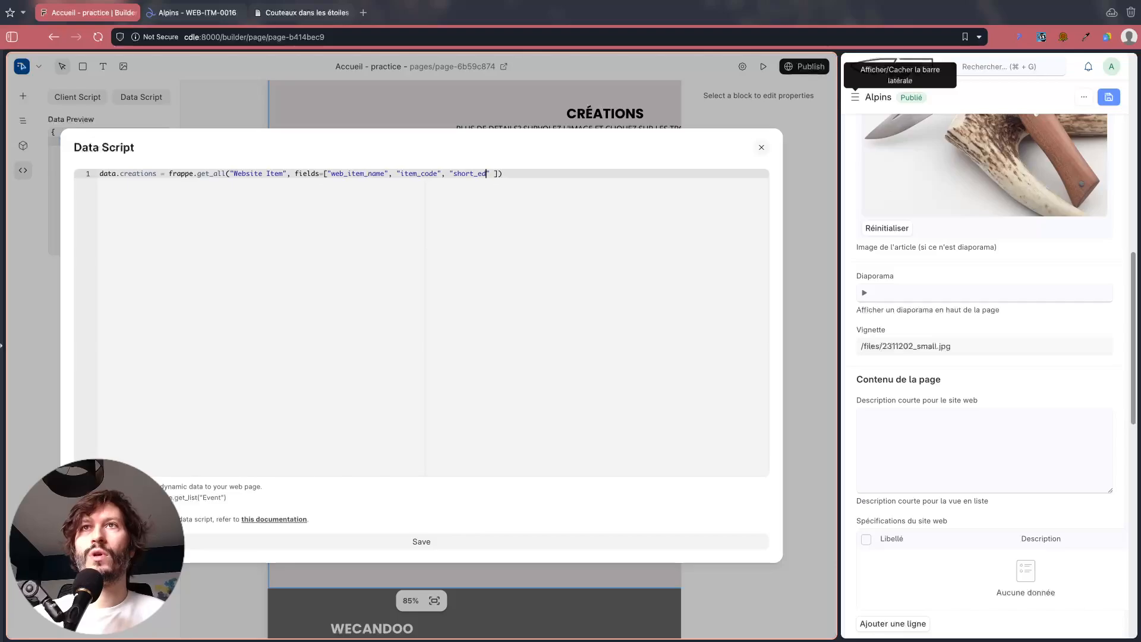
key("BackSpace")
key("BackSpace")
type("description")
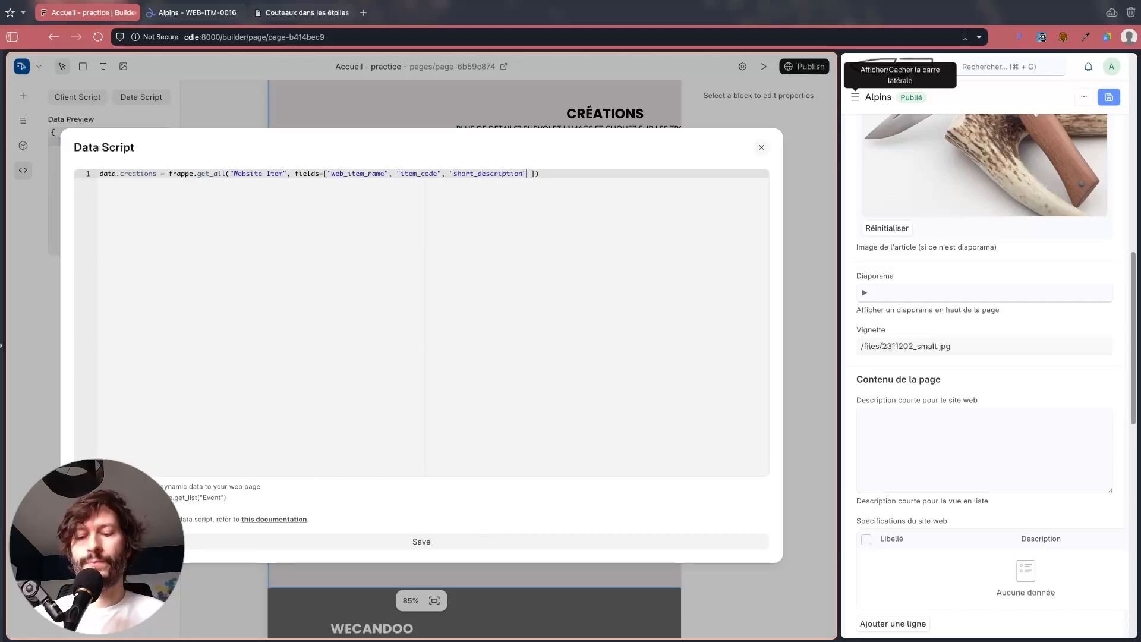
Step: Look up the website image's field name in the Alpins record, add "website_image" to the fields list and save the data script
type("\", \"")
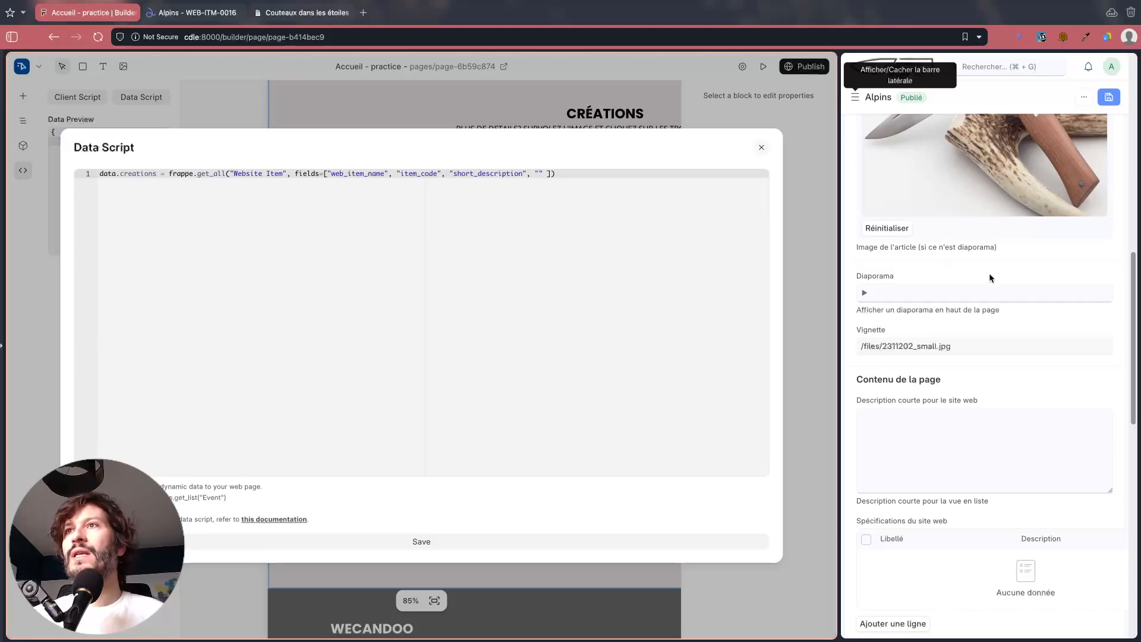
scroll(989, 277, "up", 5)
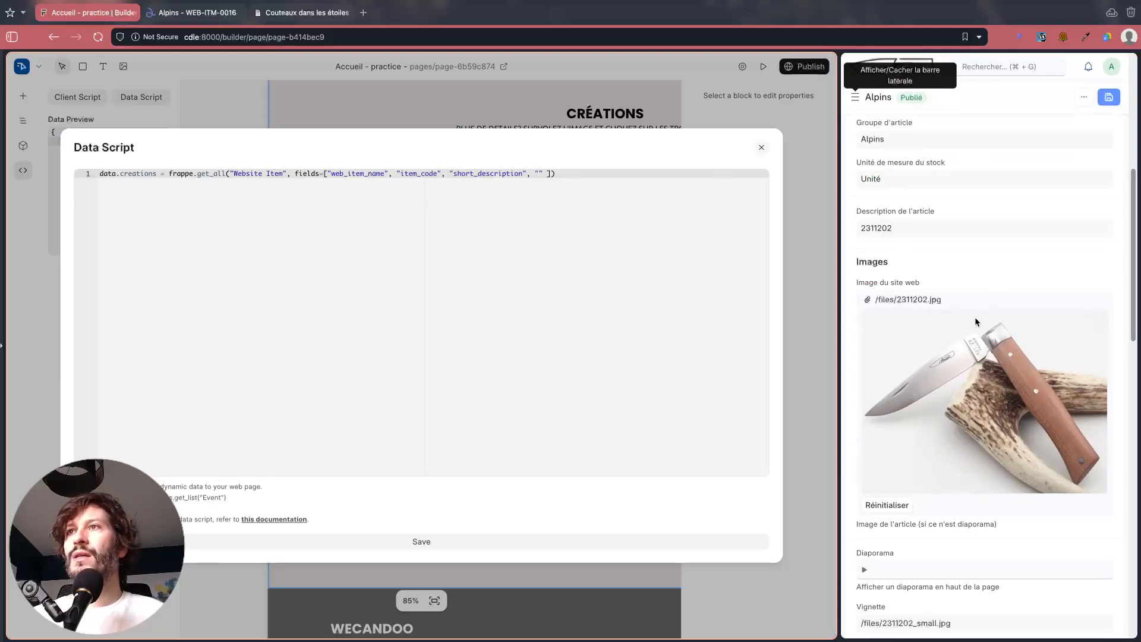
left_click(979, 302)
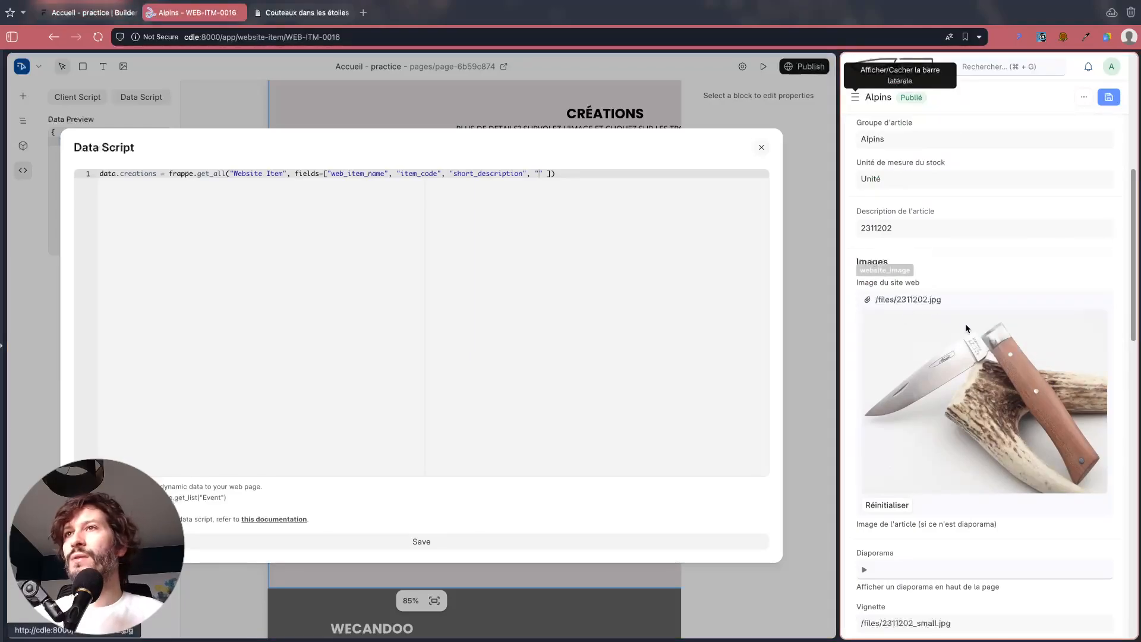
left_click(541, 172)
type("website")
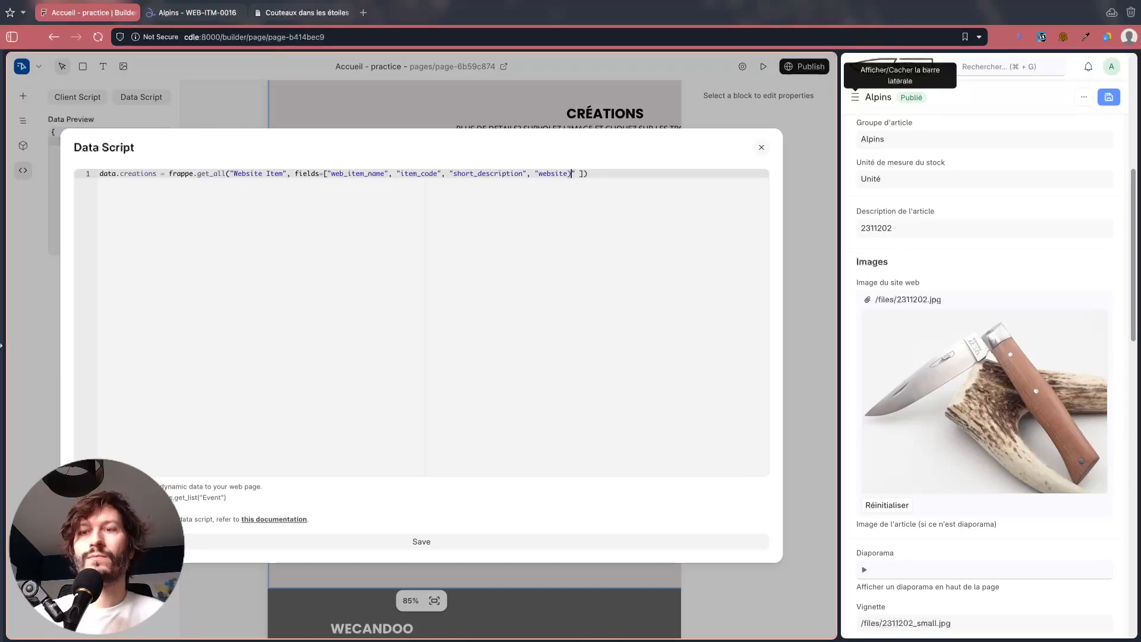
type("_image")
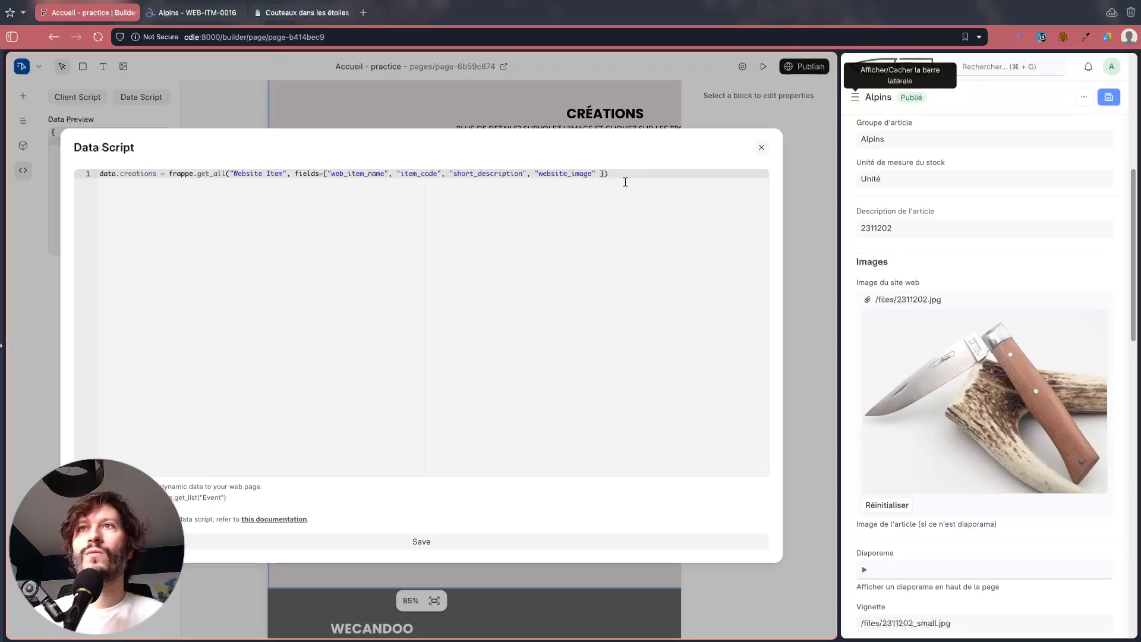
left_click(286, 540)
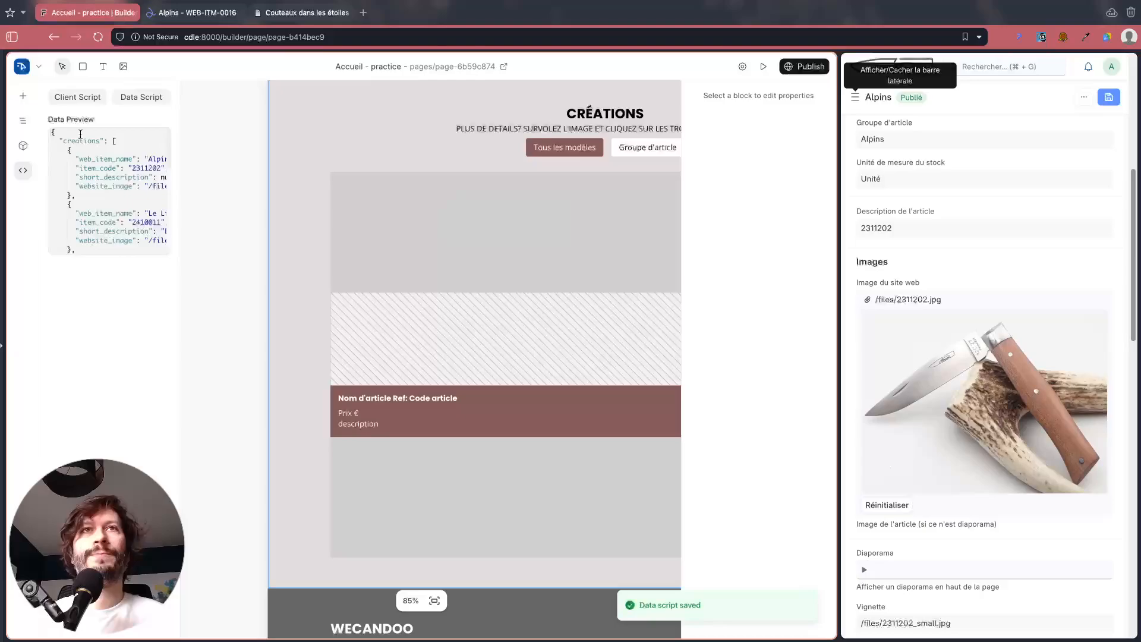
Step: Examine the Alpins entry's field values and the rest of the creations list in a temporarily widened data preview
left_click_drag(180, 182, 269, 182)
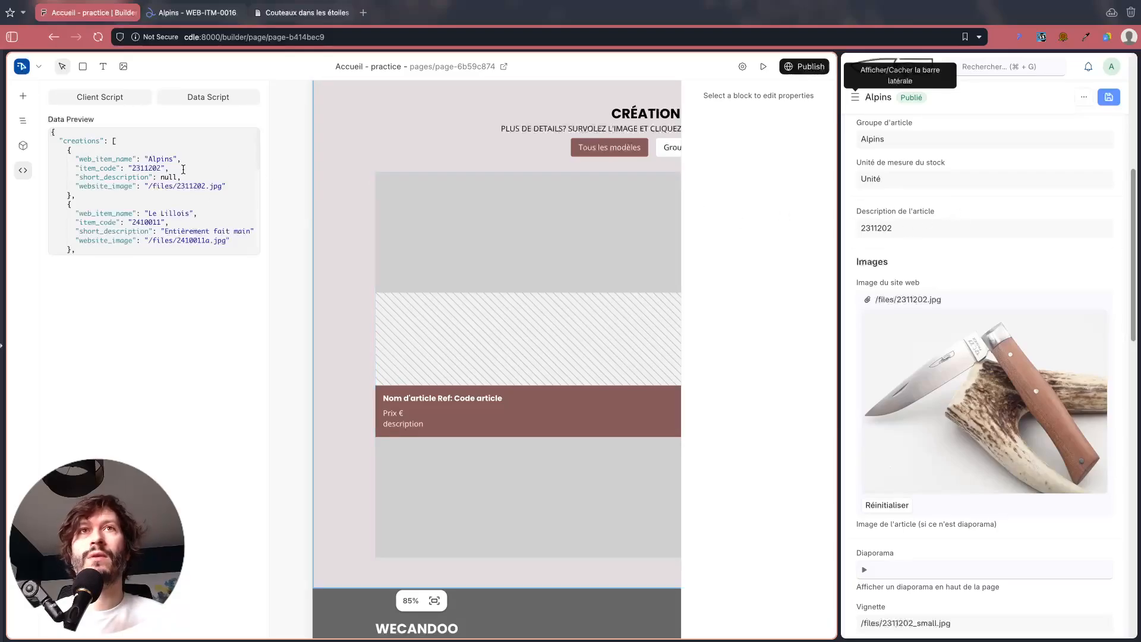
left_click(133, 169)
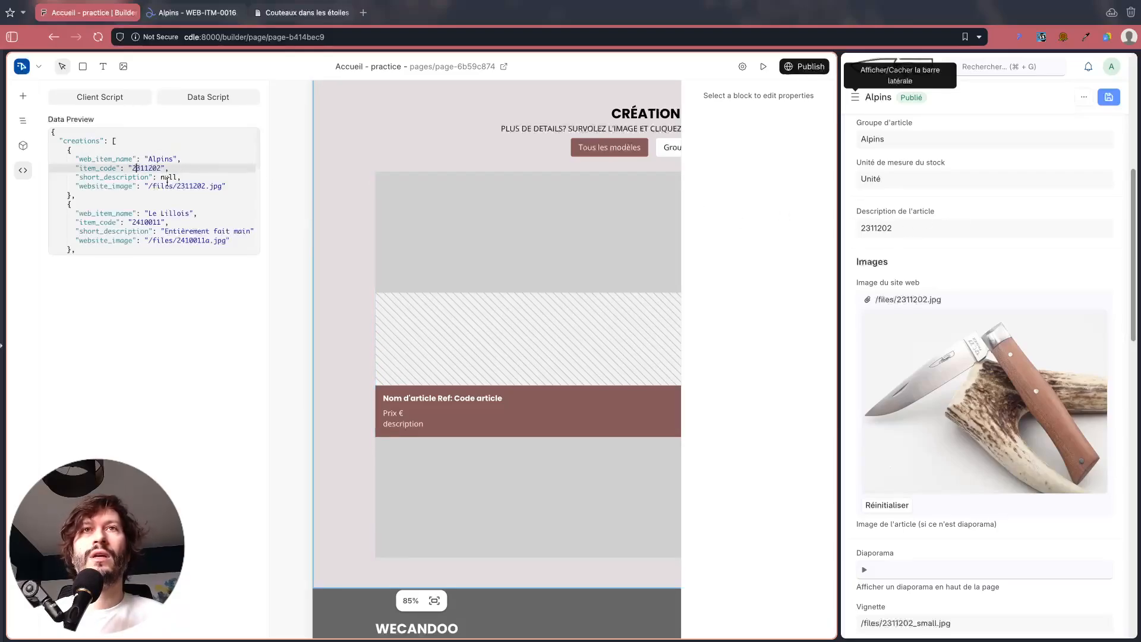
double_click(169, 178)
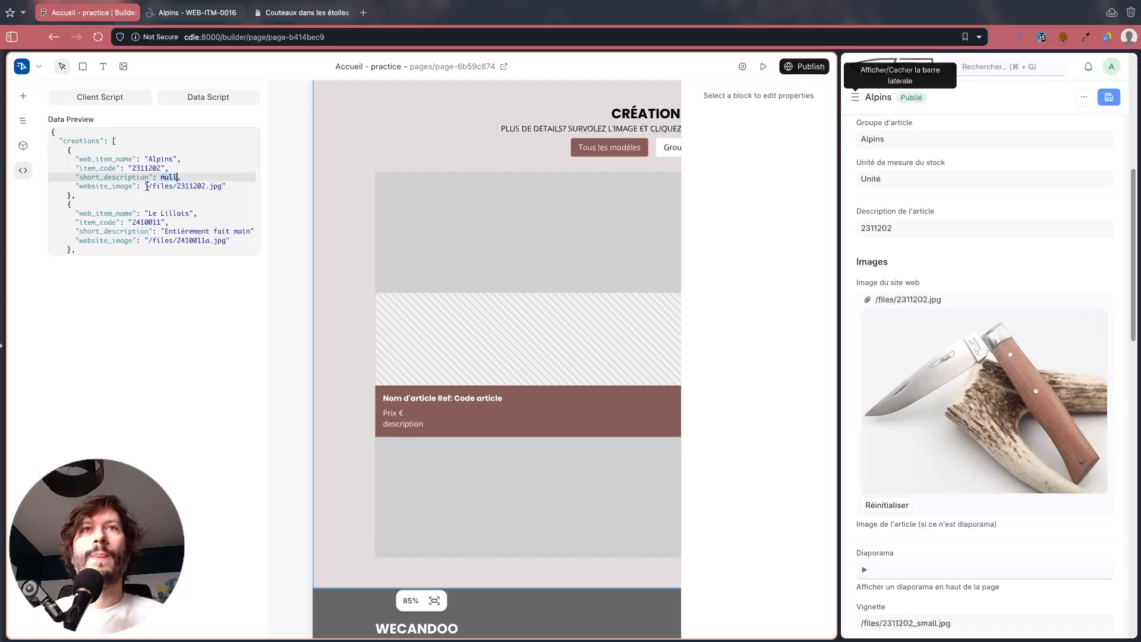
left_click_drag(146, 185, 227, 188)
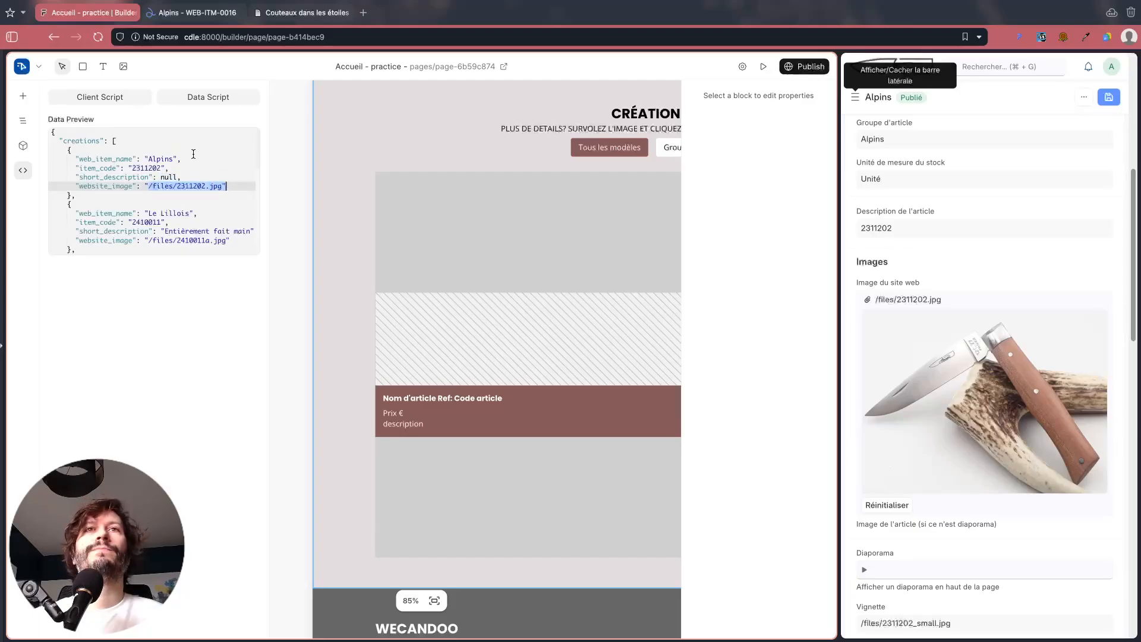
scroll(193, 154, "down", 2)
scroll(149, 191, "down", 10)
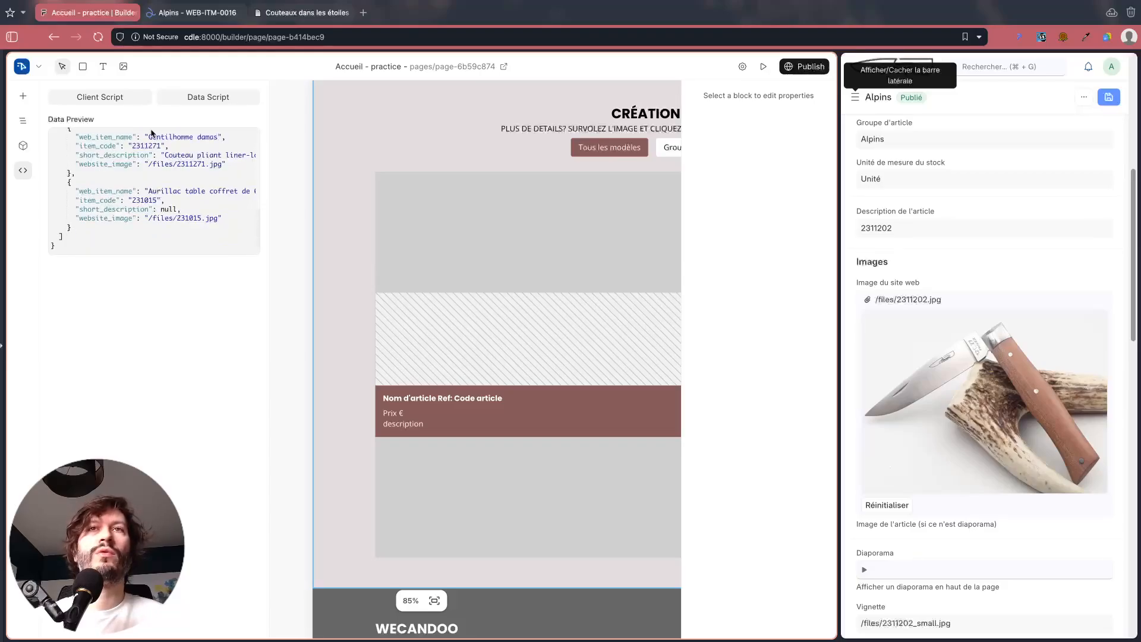
left_click_drag(268, 196, 194, 196)
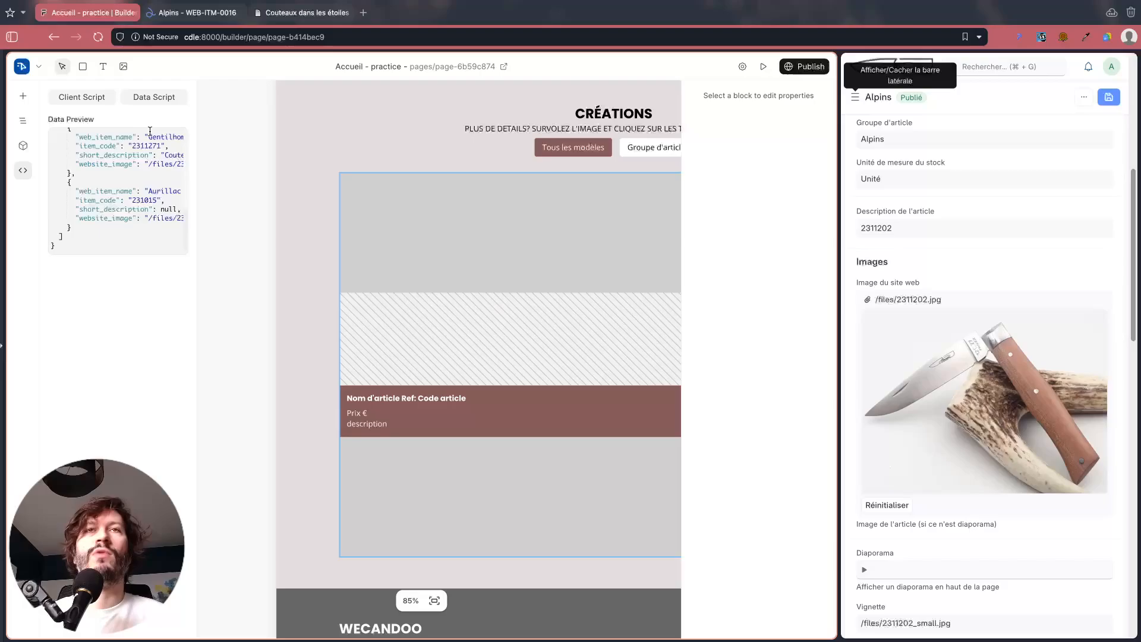
Step: Reopen the data script and look through the Alpins record's fields for a price
left_click(147, 103)
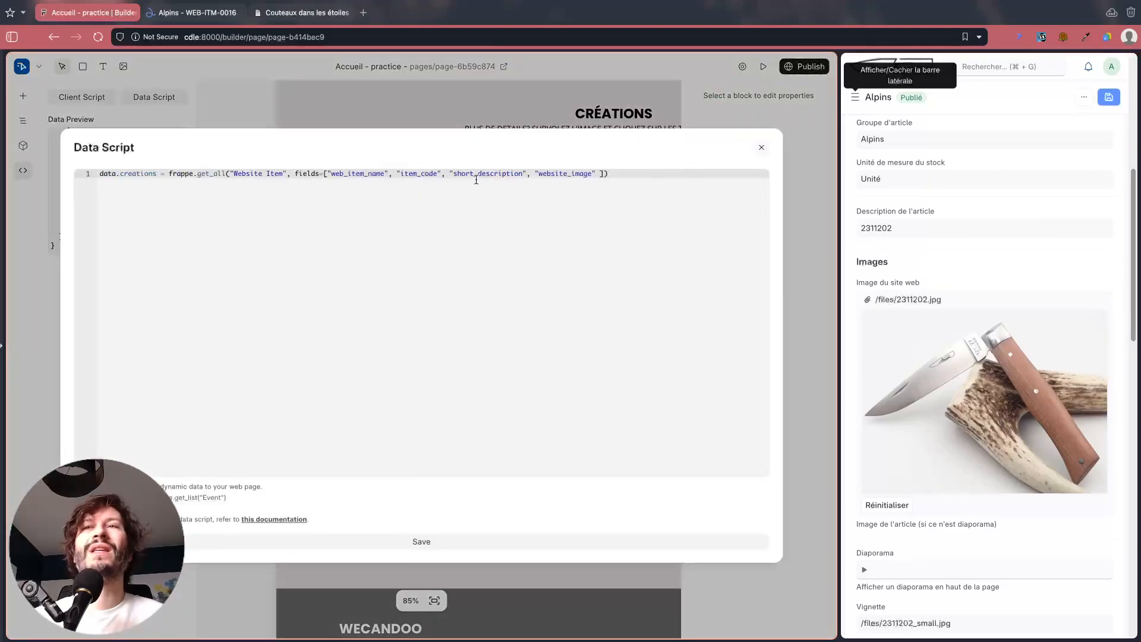
left_click(1017, 153)
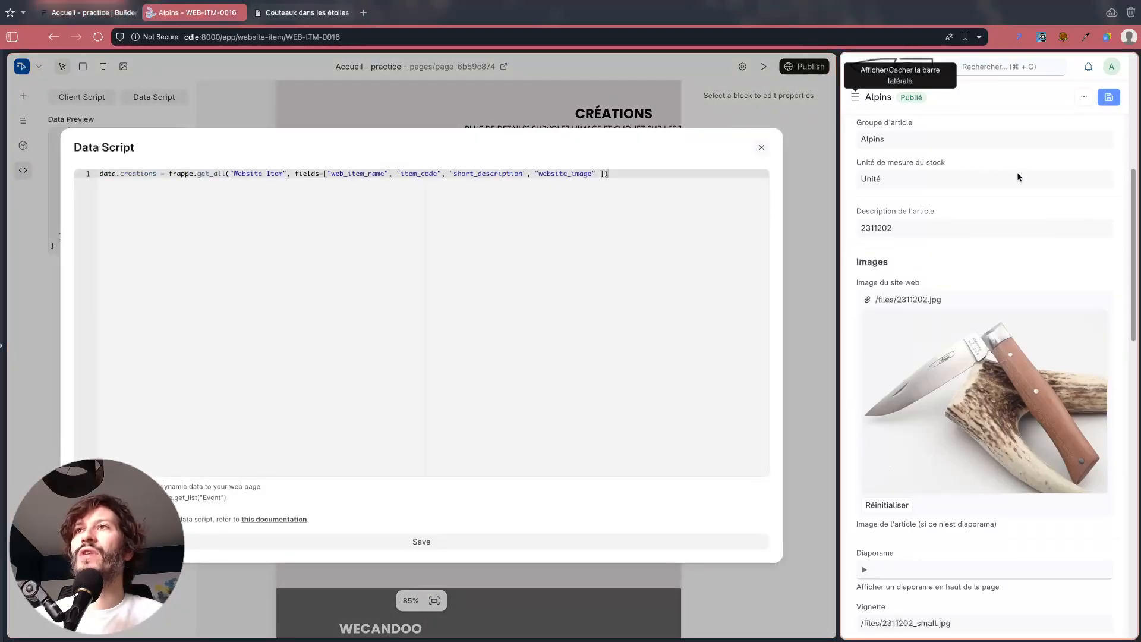
scroll(1017, 173, "up", 7)
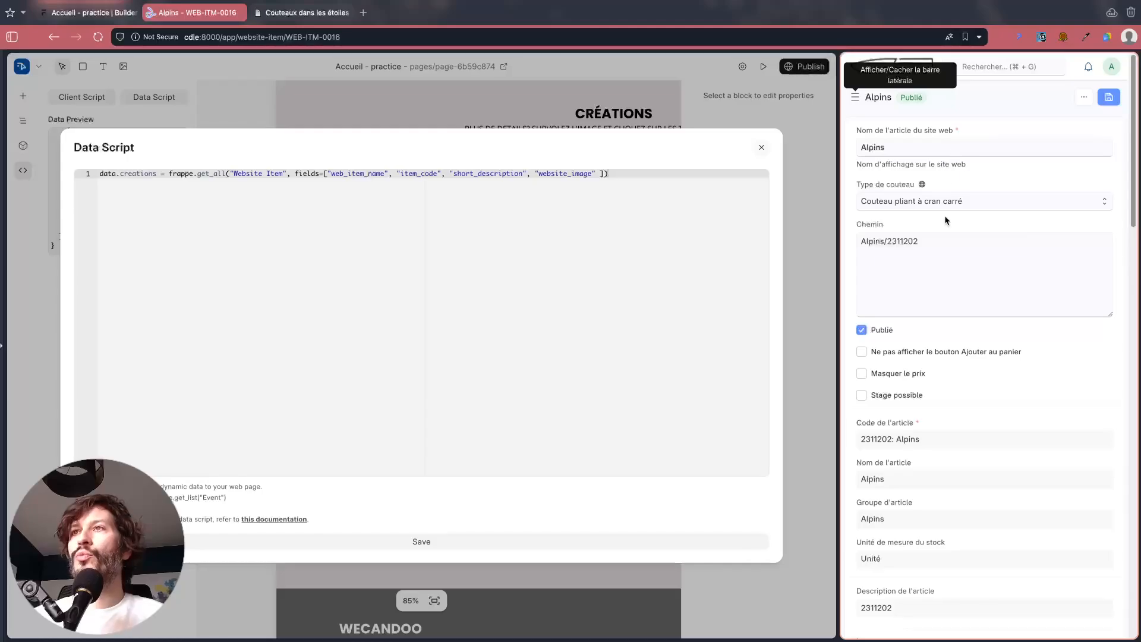
scroll(939, 408, "down", 10)
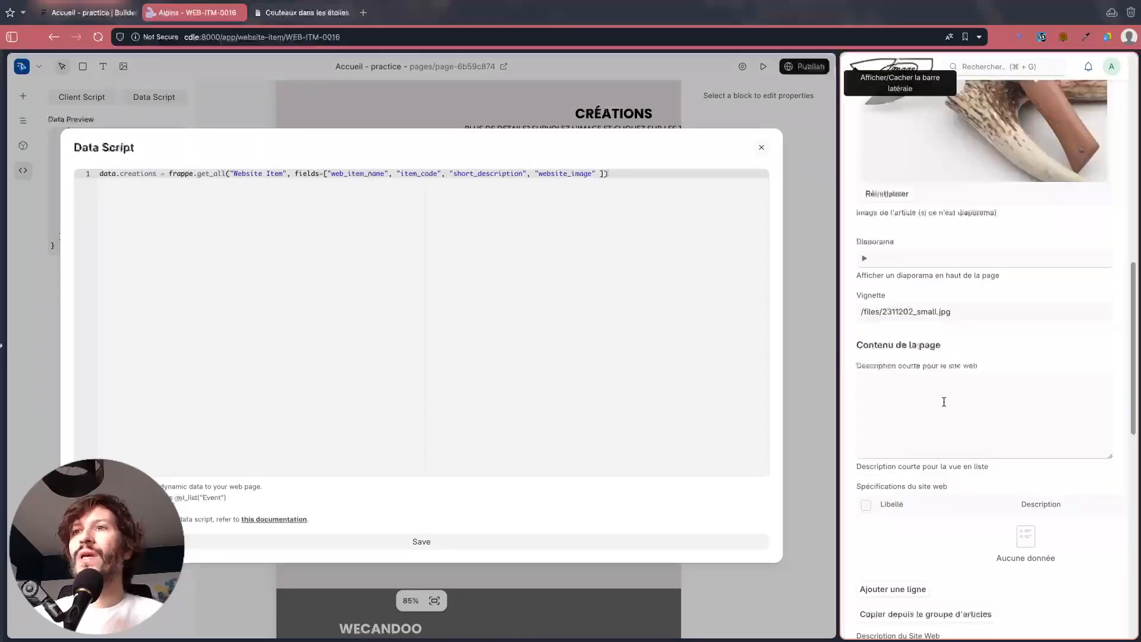
scroll(968, 324, "up", 10)
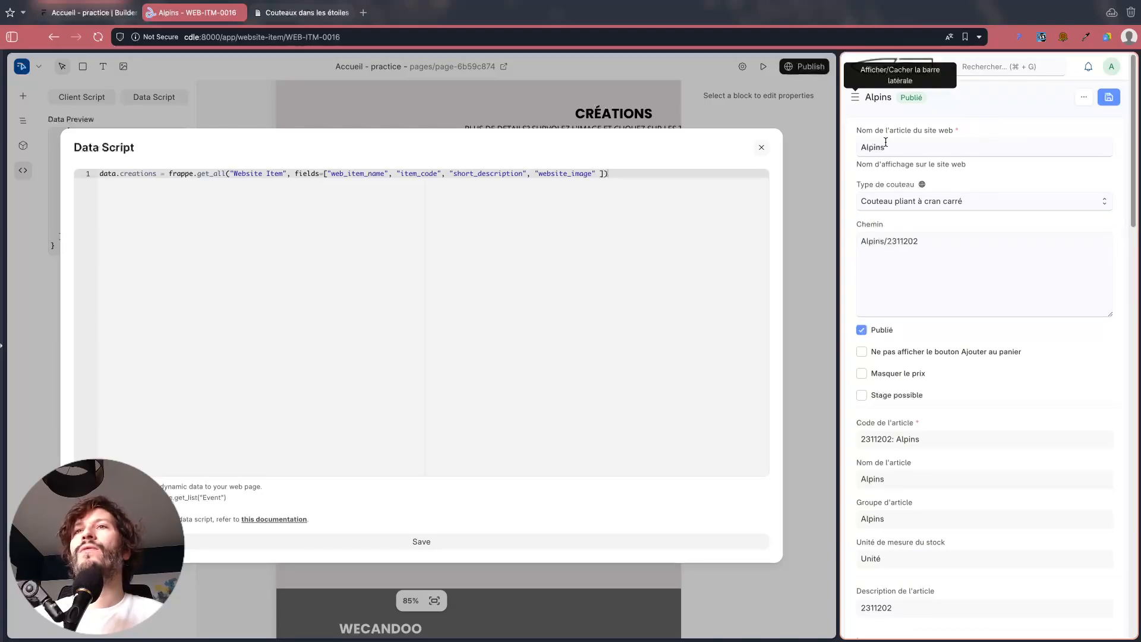
left_click(655, 178)
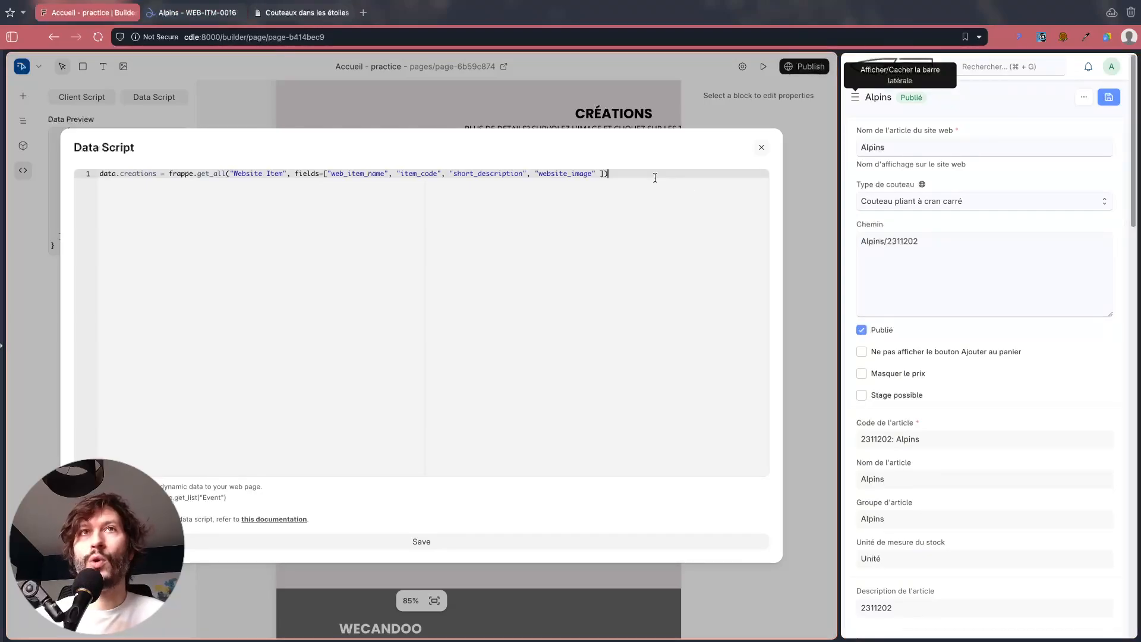
key("Return")
key("Return")
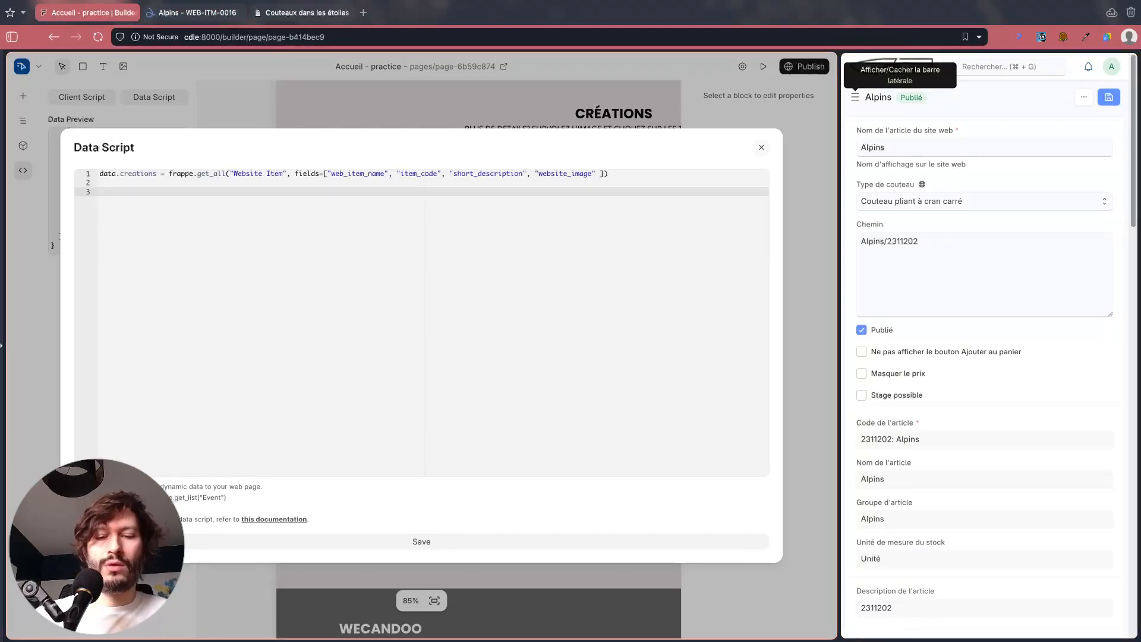
type("crea")
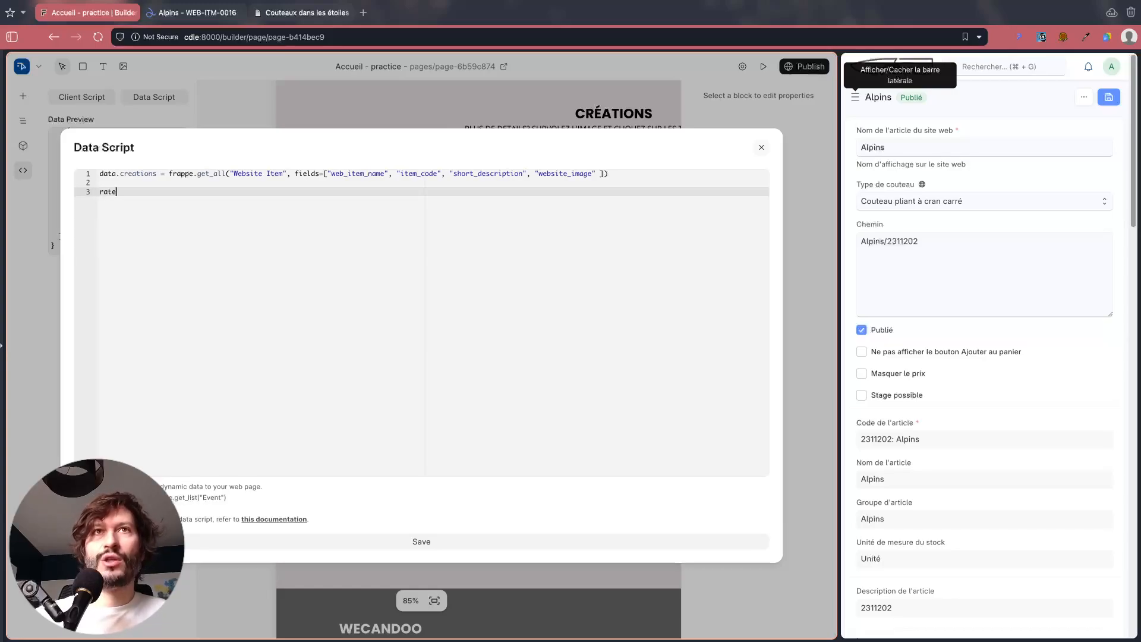
key("BackSpace")
key("BackSpace")
key("BackSpace")
key("BackSpace")
key("BackSpace")
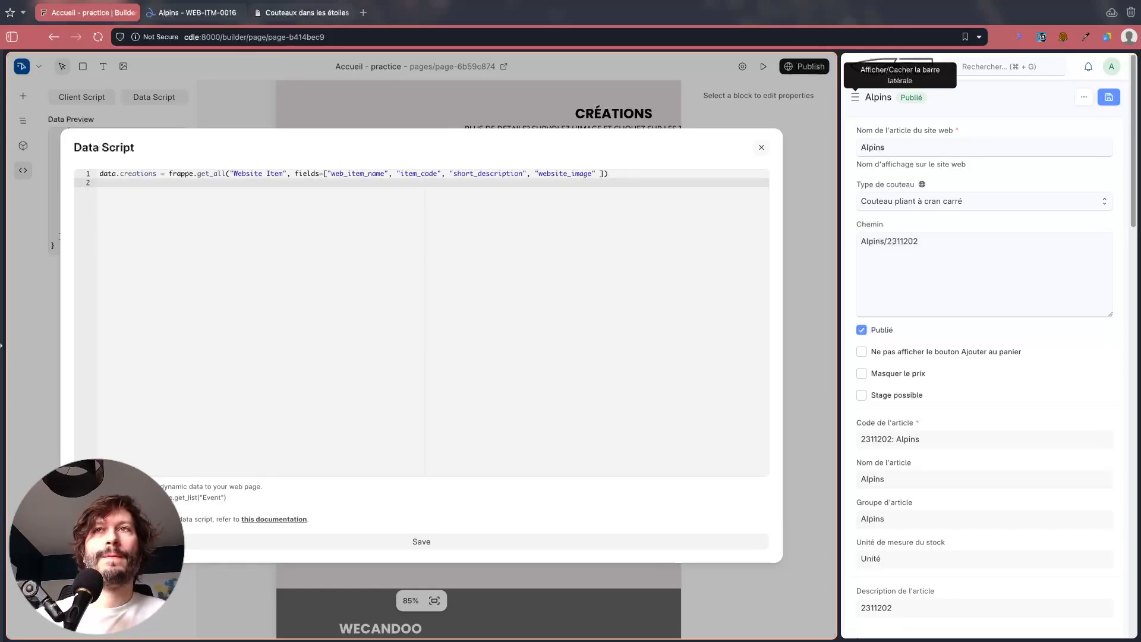
Step: Remove the "data." prefix from the script's first line so the query is assigned to a plain creations variable
key("Return")
key("Up")
key("Up")
key("Right")
key("Right")
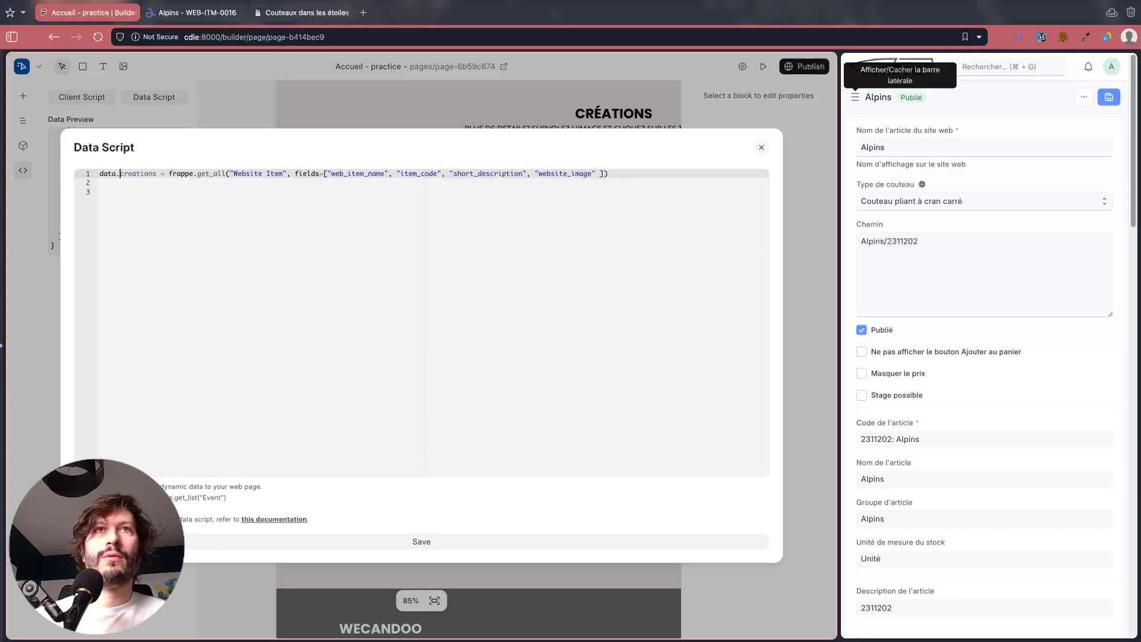
key("BackSpace")
key("BackSpace")
key("BackSpace")
key("BackSpace")
key("BackSpace")
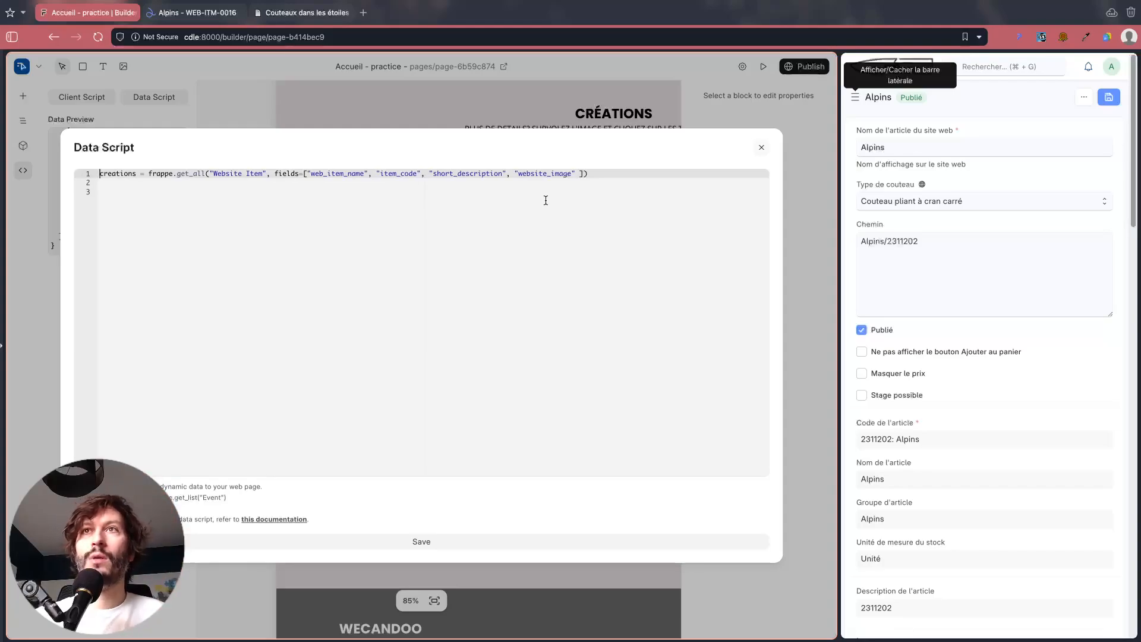
Step: Add the loop header "for creation in creations:" below the query, separated by a blank line
left_click(607, 173)
key("Return")
key("Return")
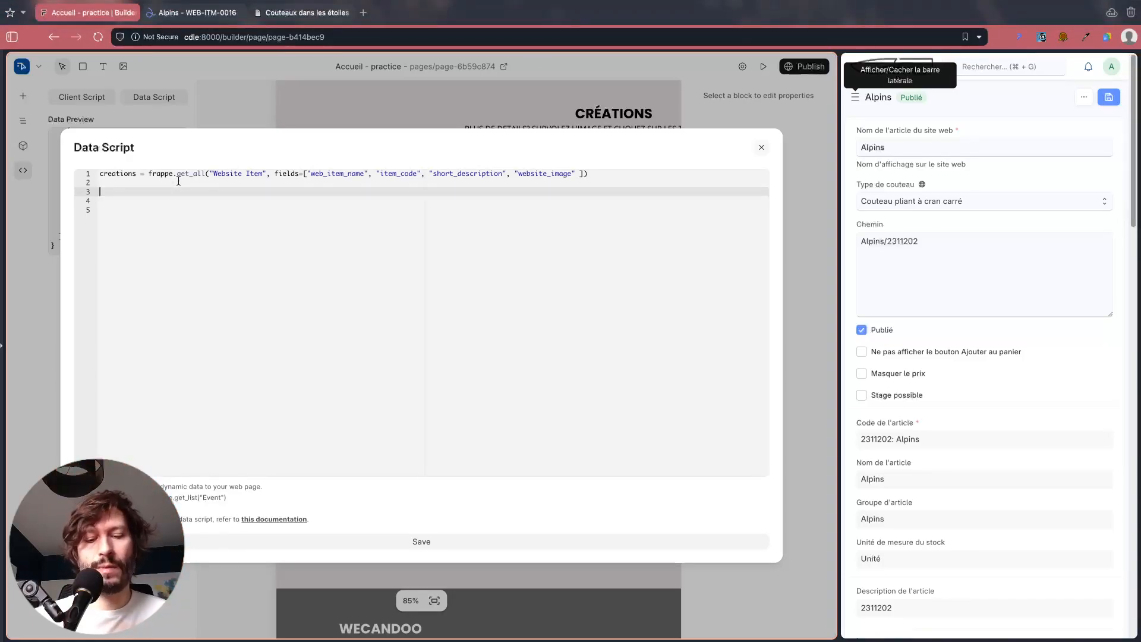
type("for ")
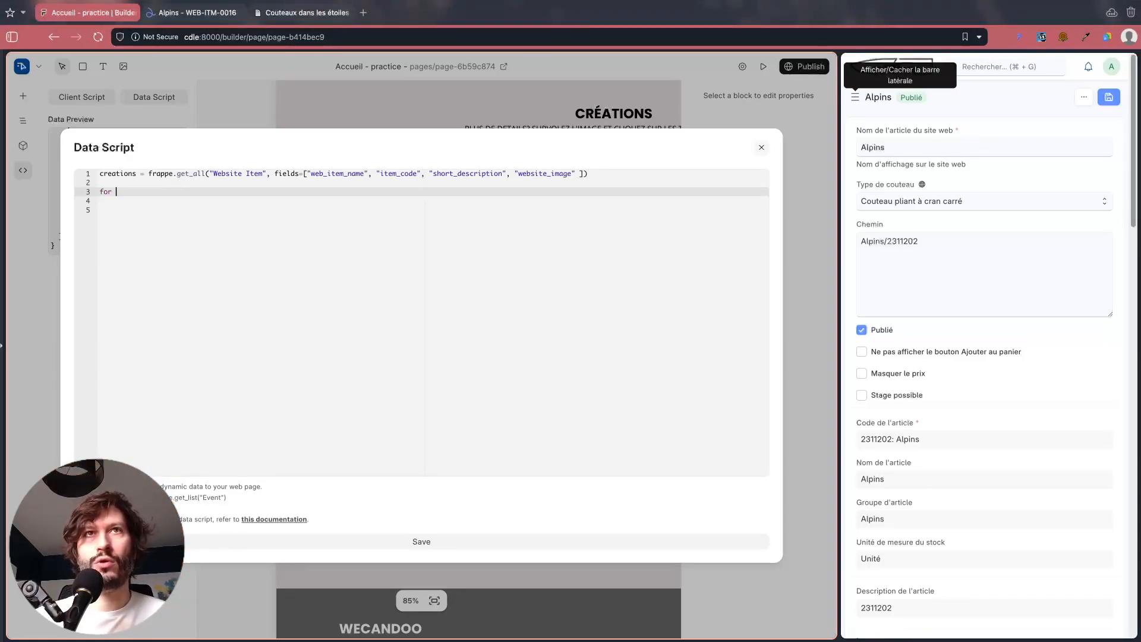
type("creation in creations:")
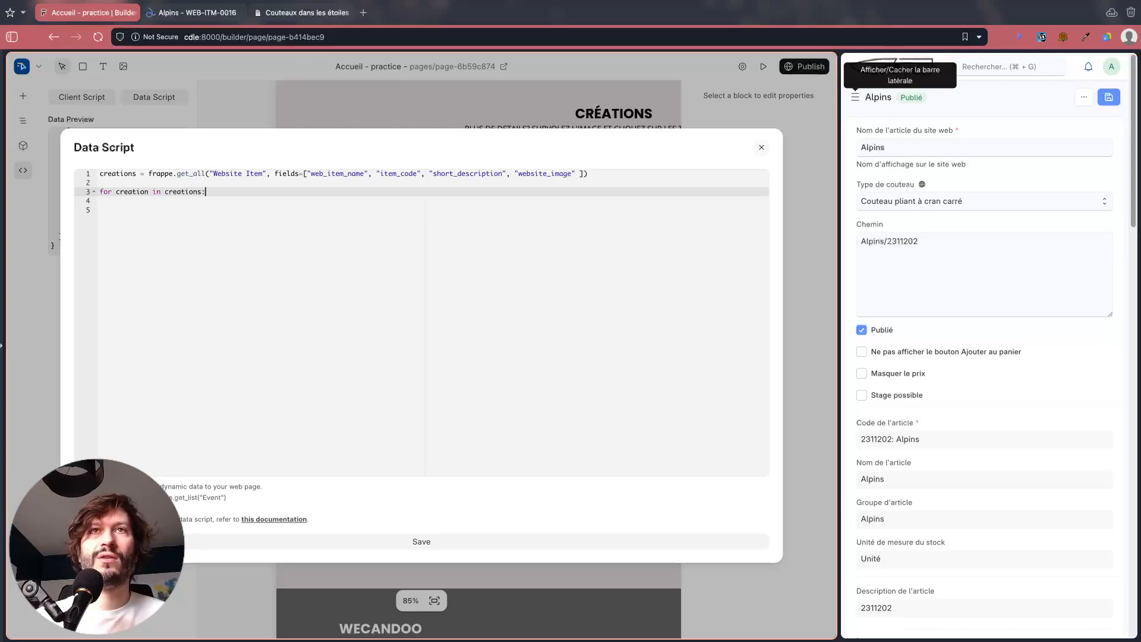
key("Return")
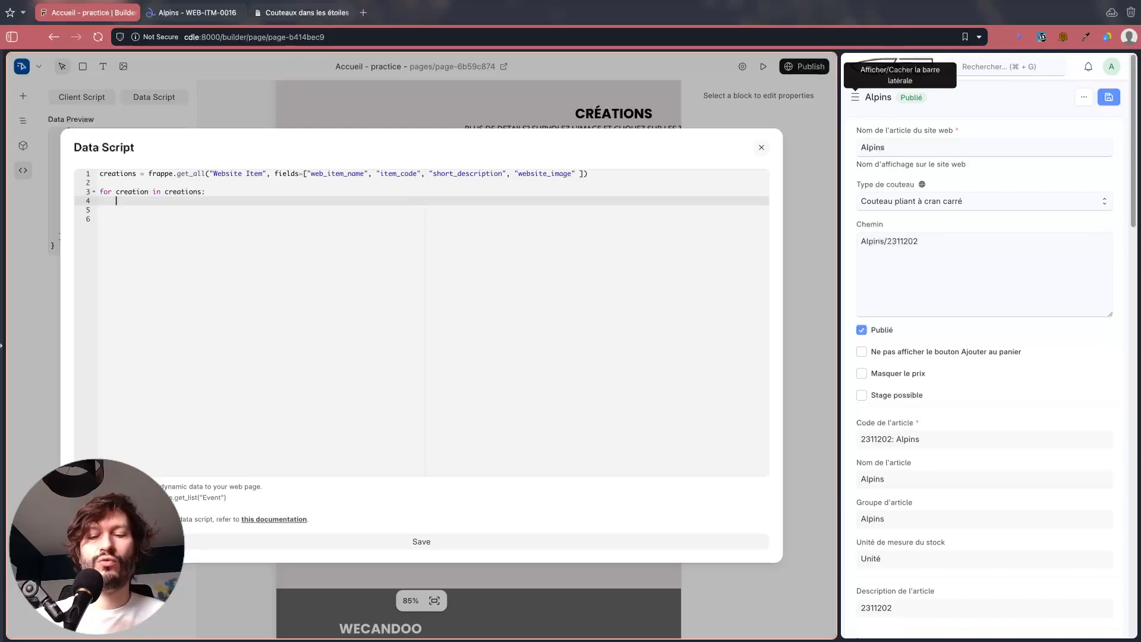
Step: Inside the loop, assign creation.rate from a frappe.db.get_value call with "Item" as its first argument
type("creation.rate ")
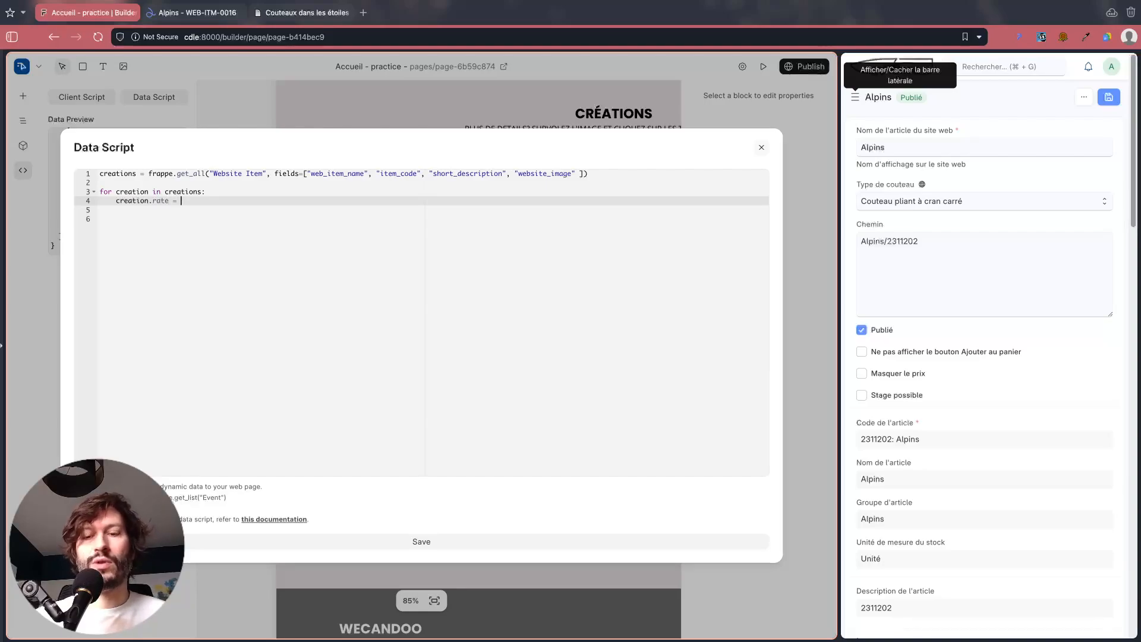
type("= frappe.db")
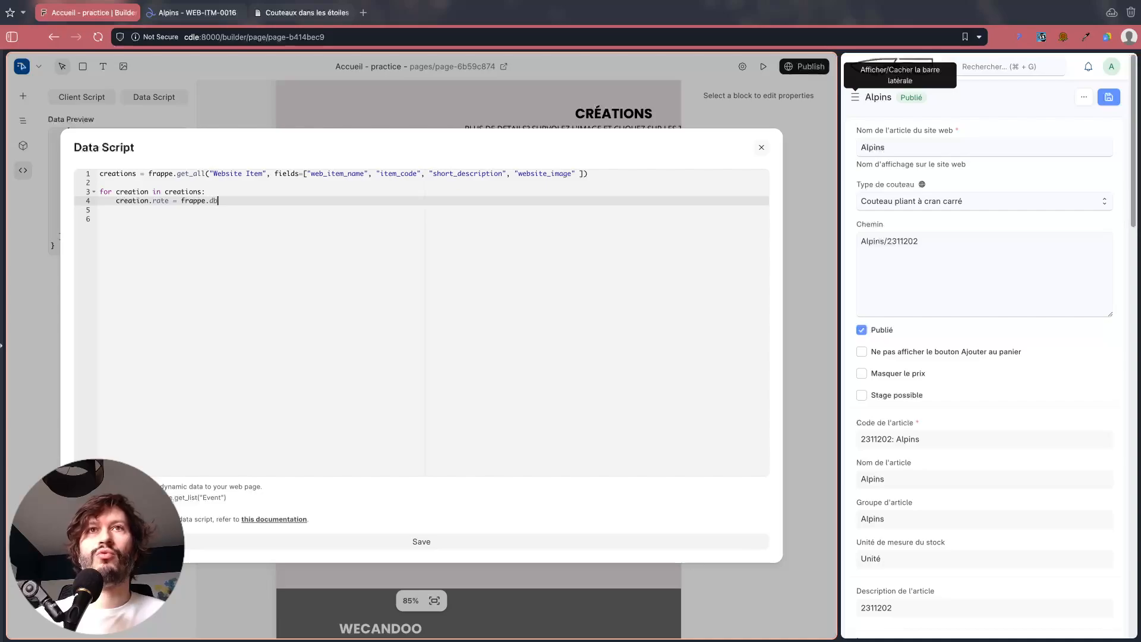
type(".get_va")
key("BackSpace")
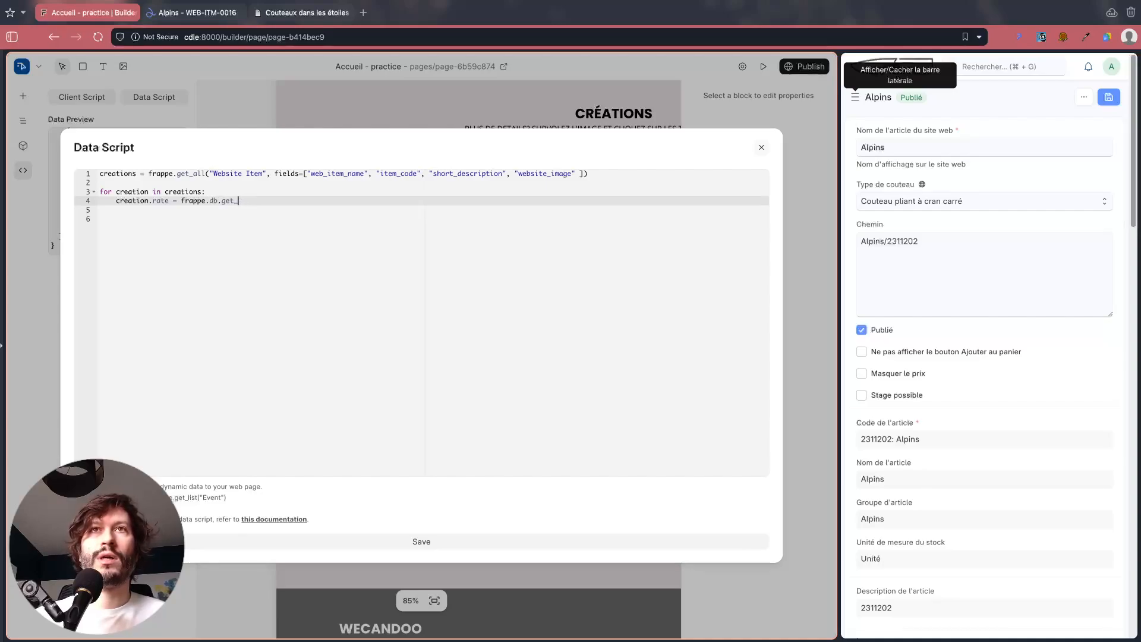
type("value(")
type("\"Item\", cr")
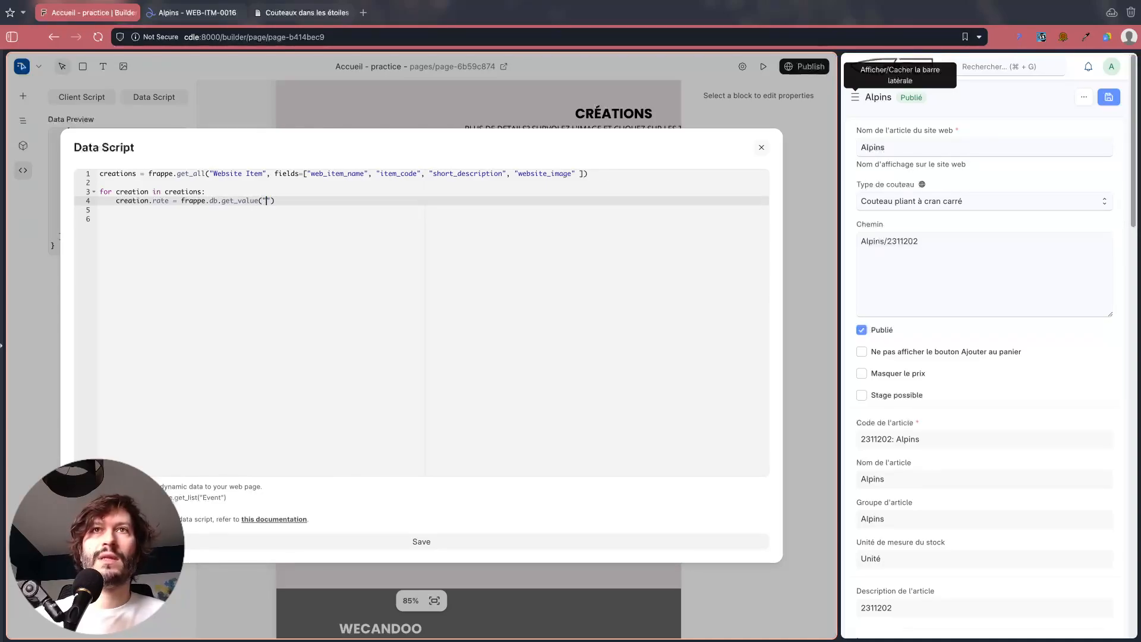
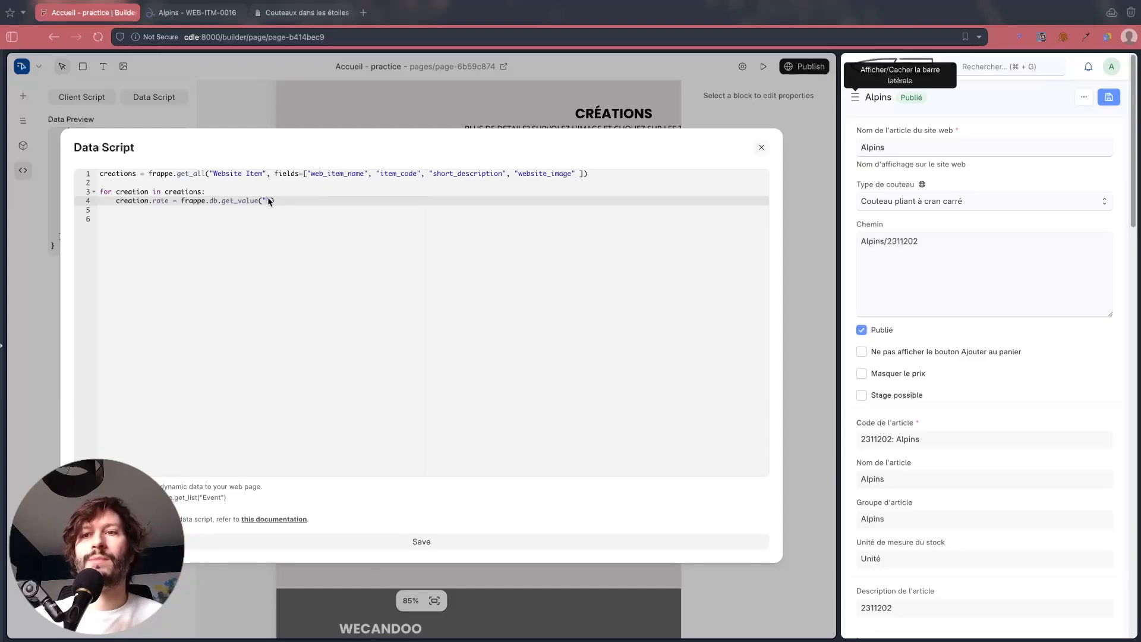
type("Item")
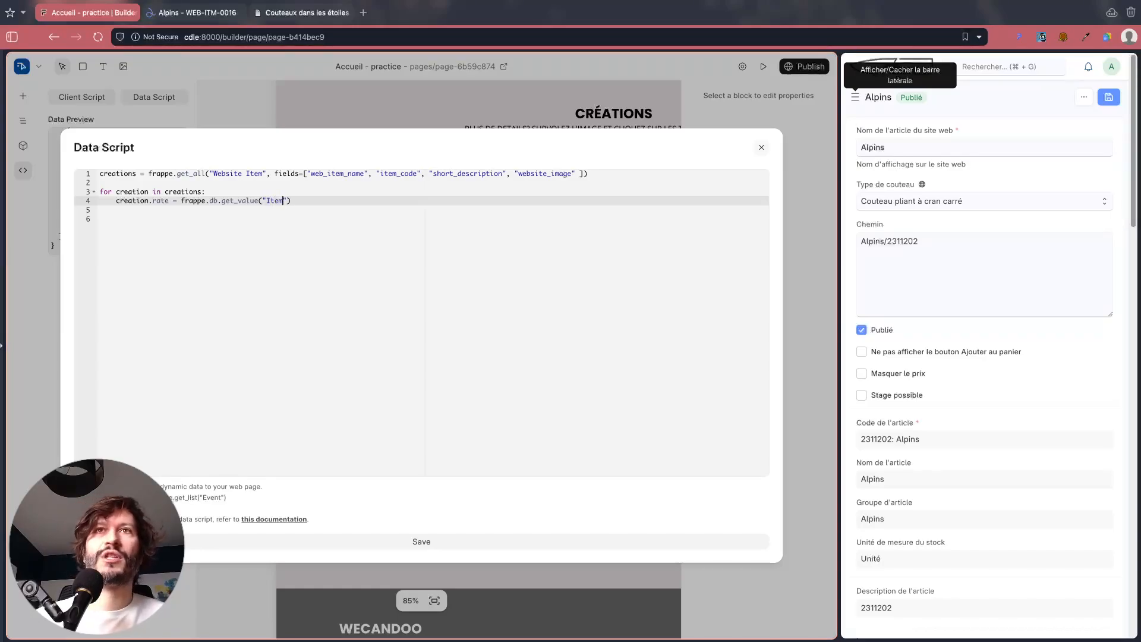
type("\", ")
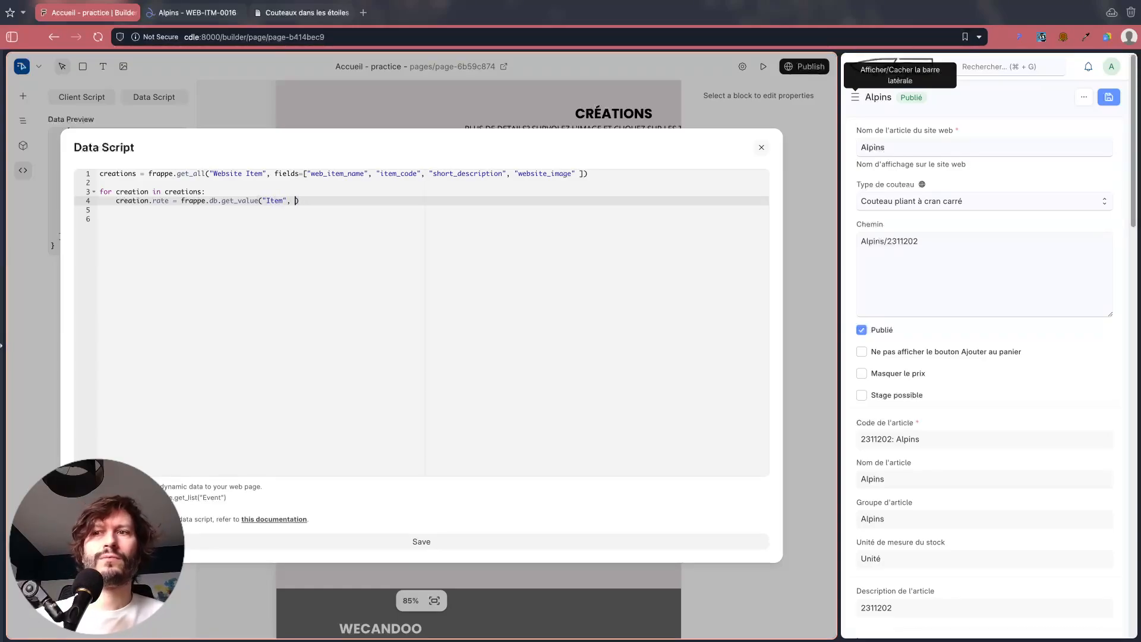
type("cr")
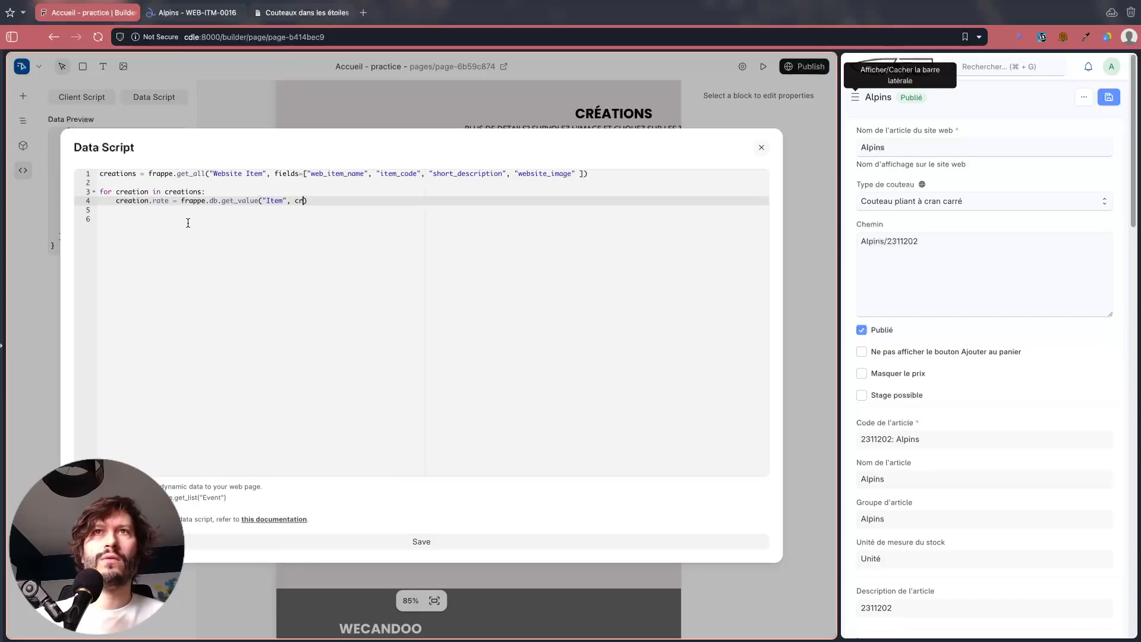
key("BackSpace")
key("BackSpace")
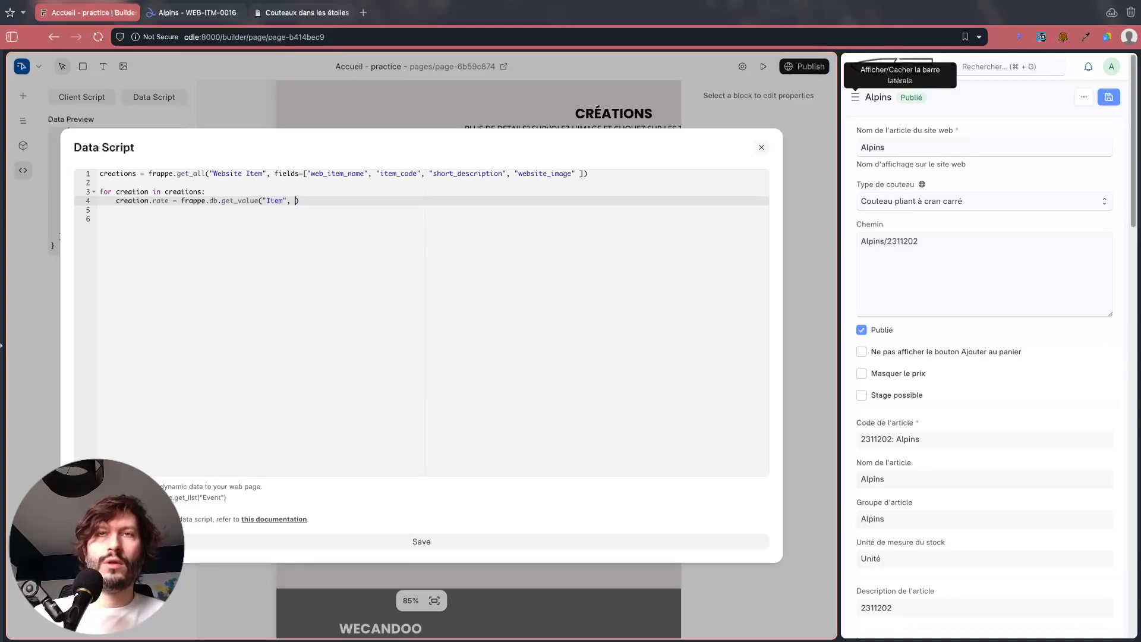
Step: Rename the variable creations to items and creation to item in the query, loop header and rate assignment
double_click(118, 173)
type("item")
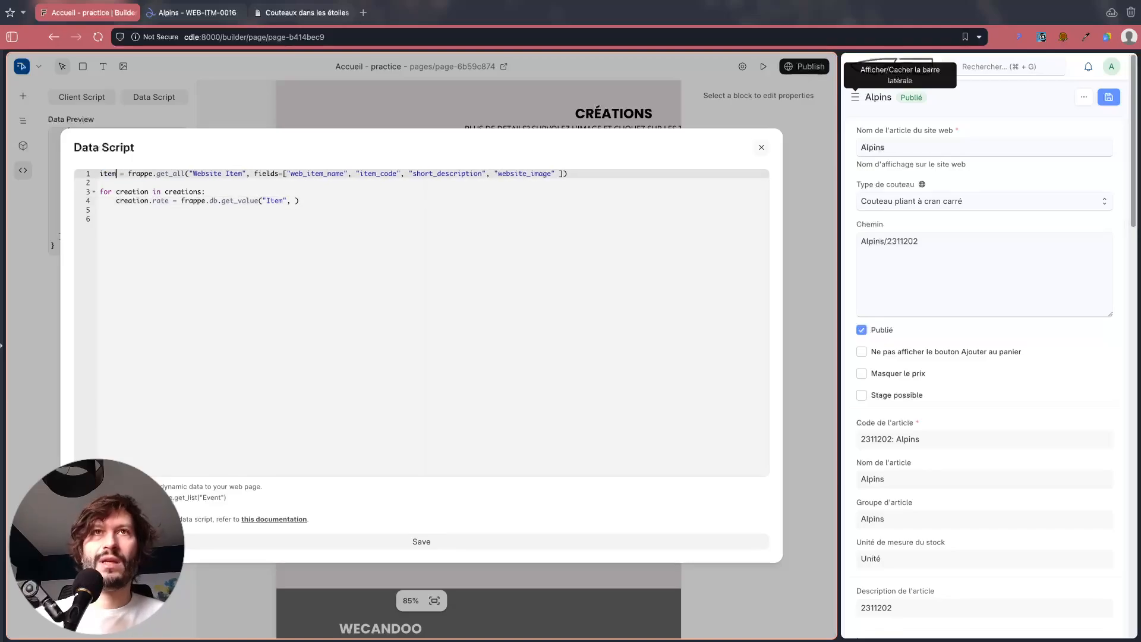
double_click(125, 191)
type("item")
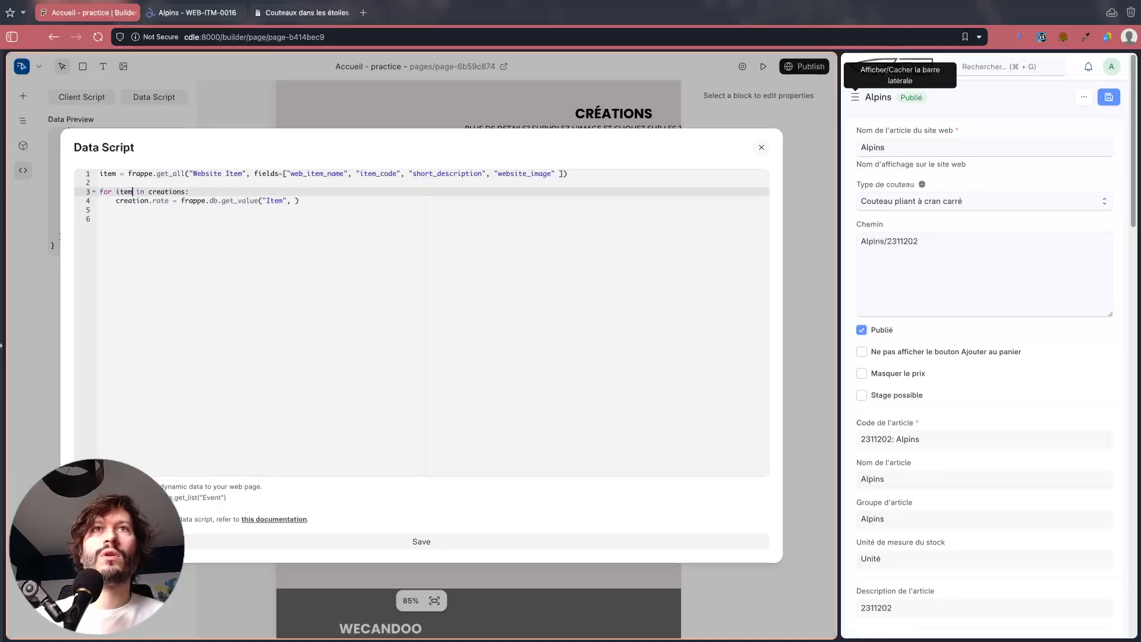
double_click(155, 192)
type("items")
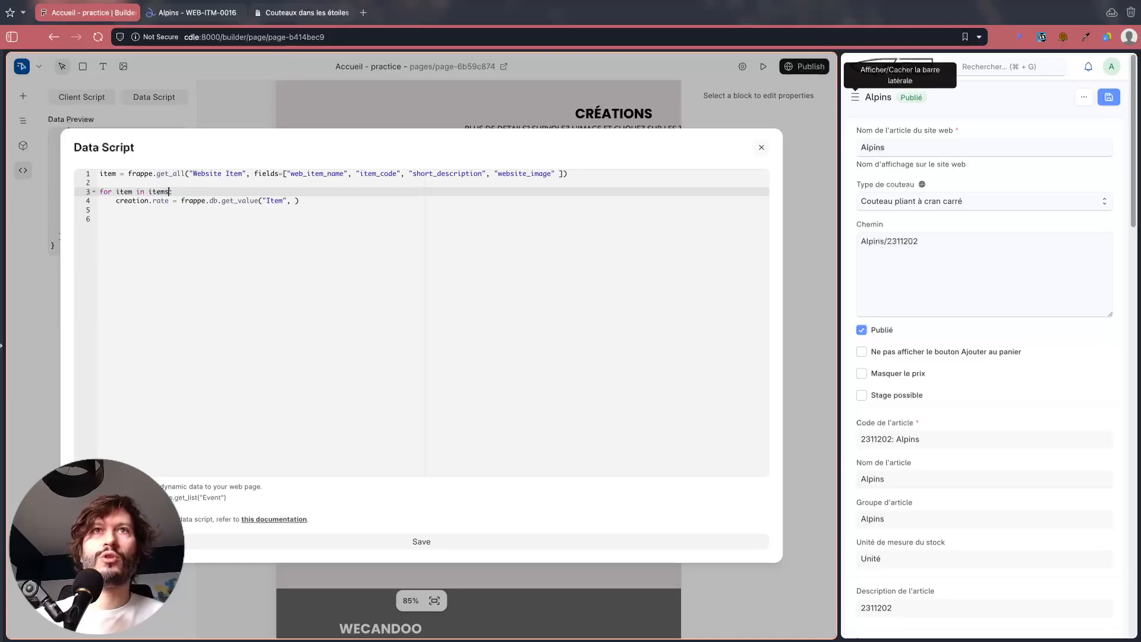
left_click(119, 173)
type("s")
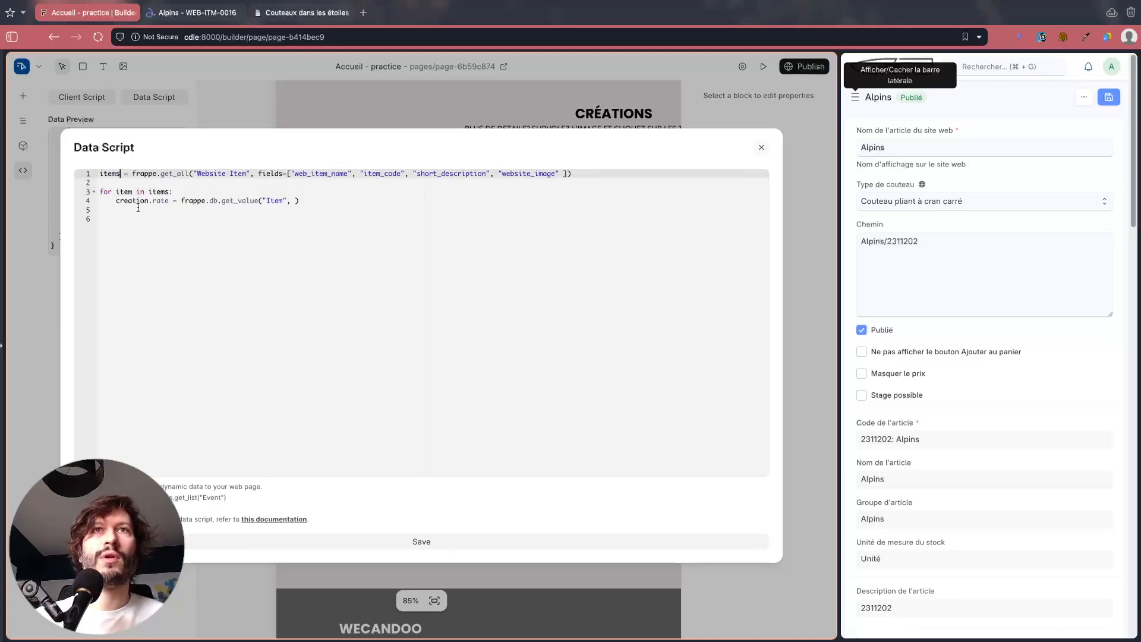
double_click(137, 201)
type("item")
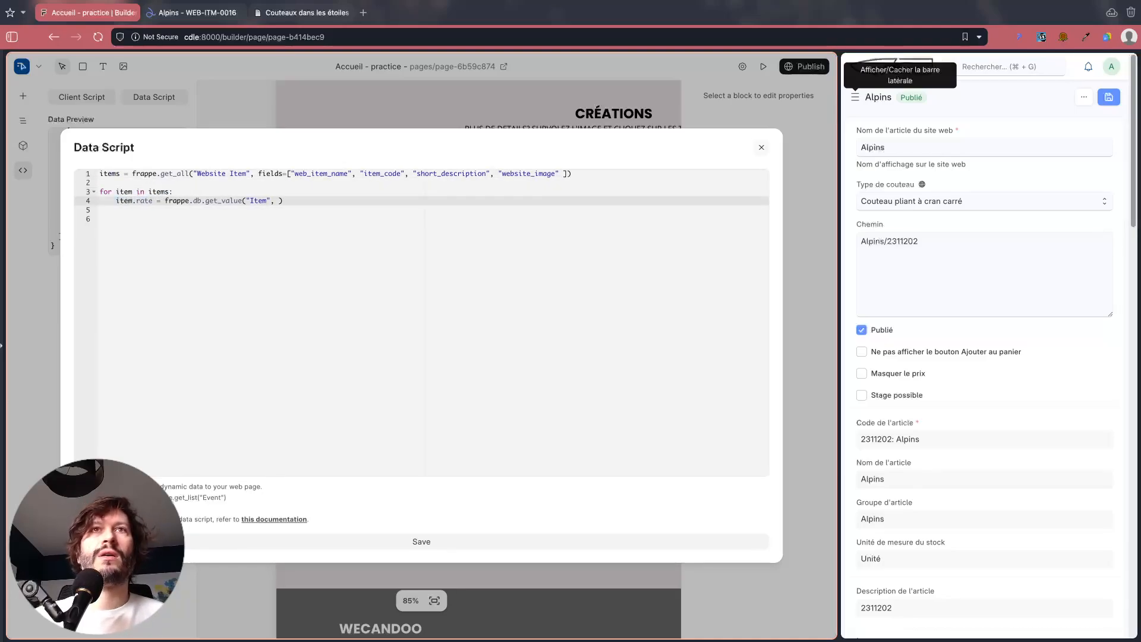
Step: Add item.item_code as the second argument of the get_value call, followed by a comma
left_click(279, 201)
type("i ")
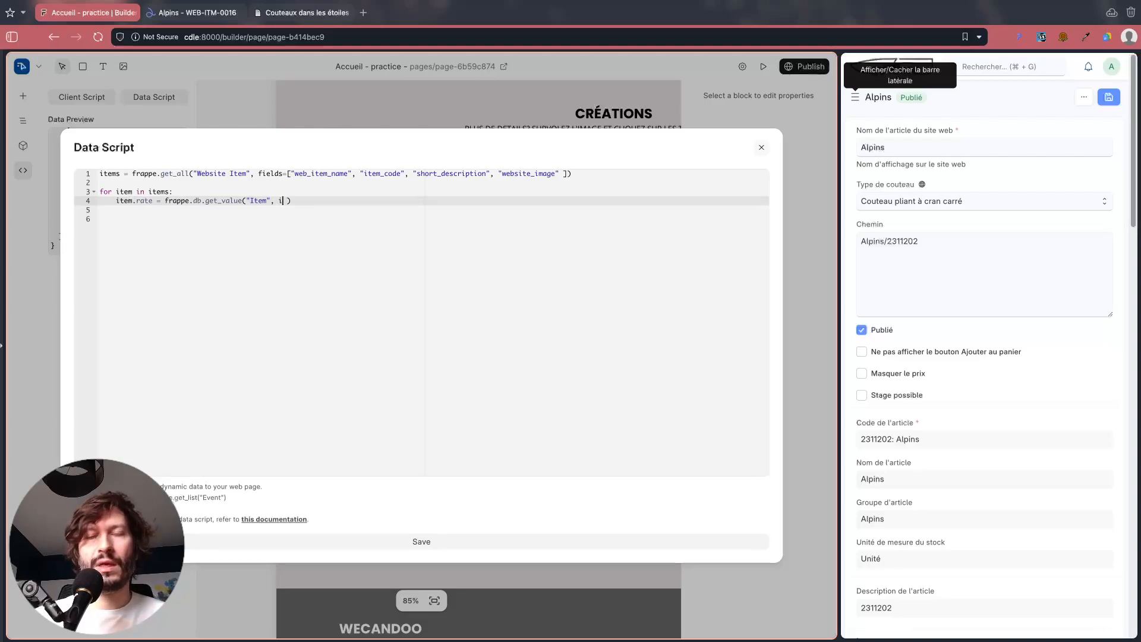
type("tem.")
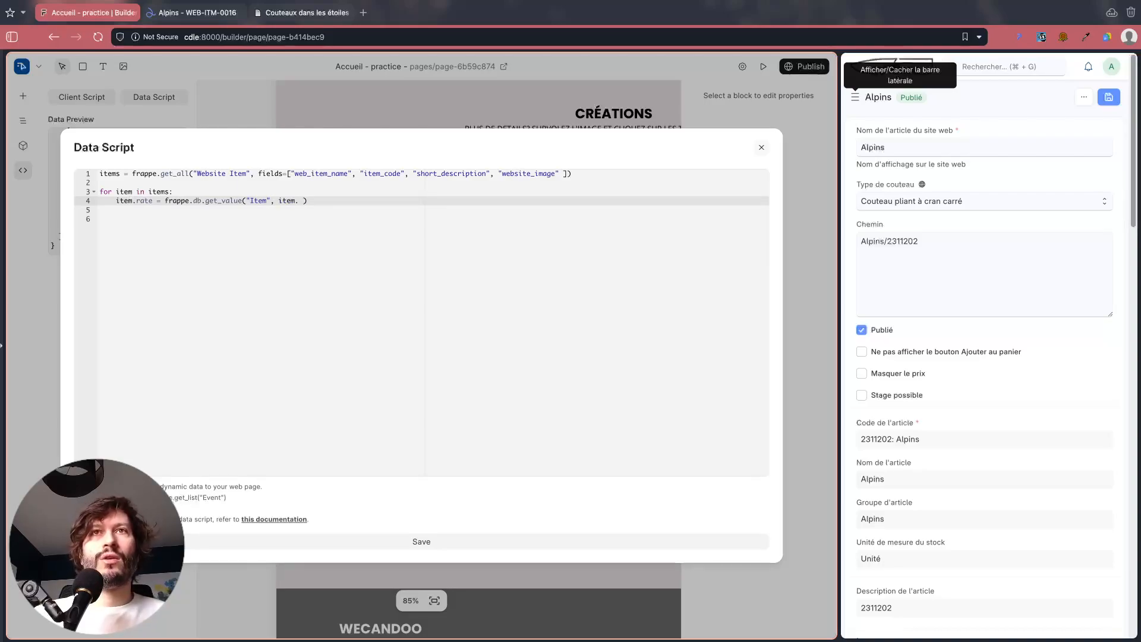
type("item_cod")
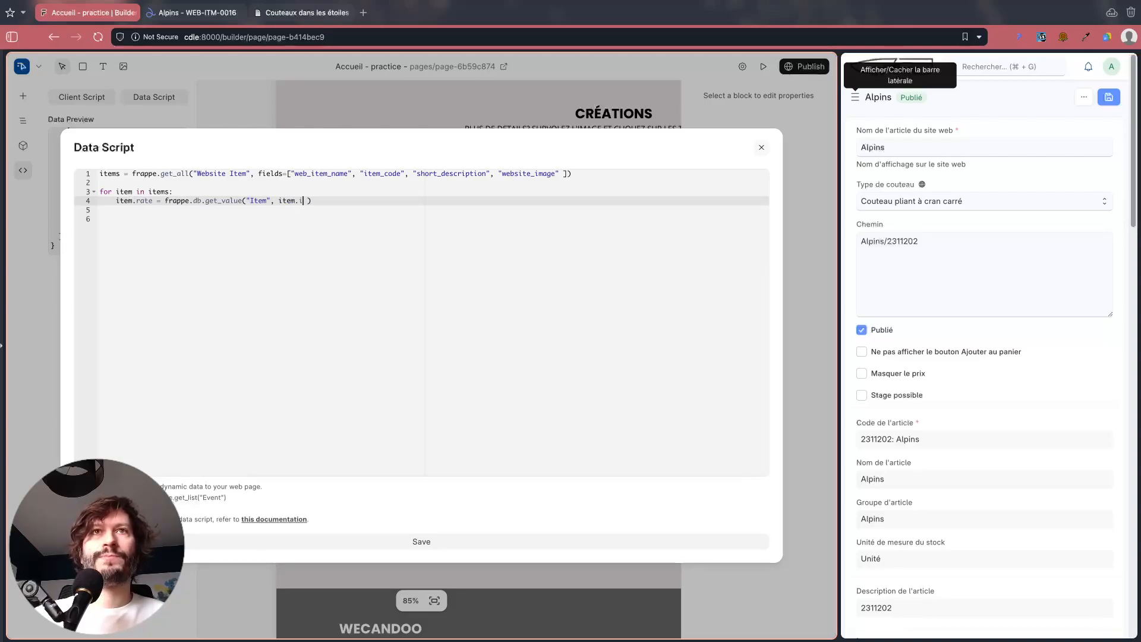
type("e")
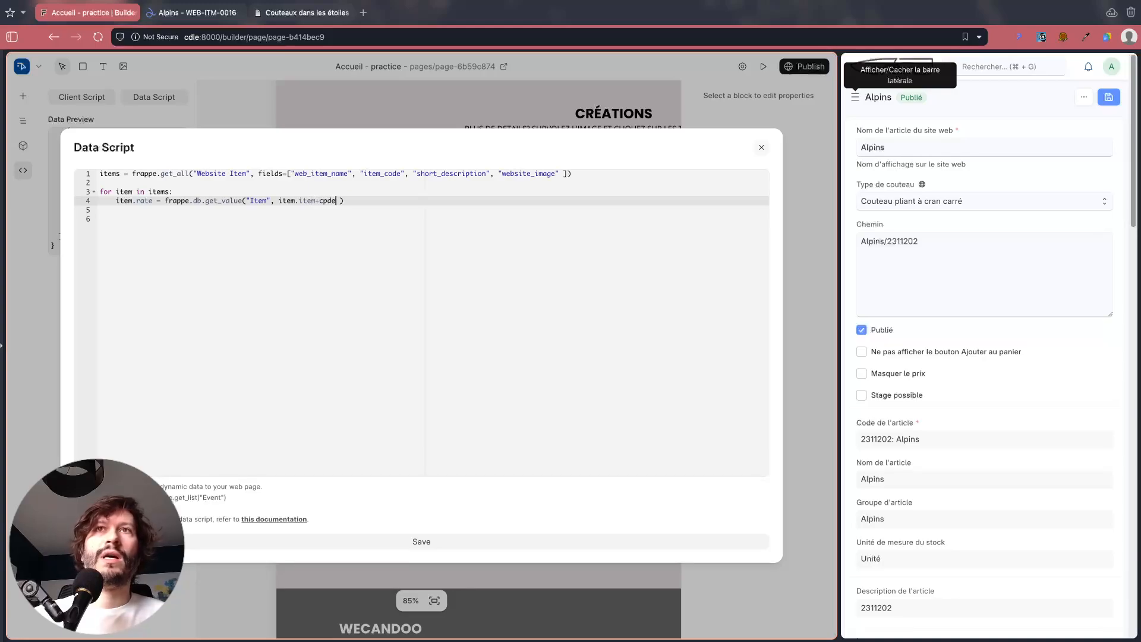
key("BackSpace")
key("BackSpace")
key("BackSpace")
key("BackSpace")
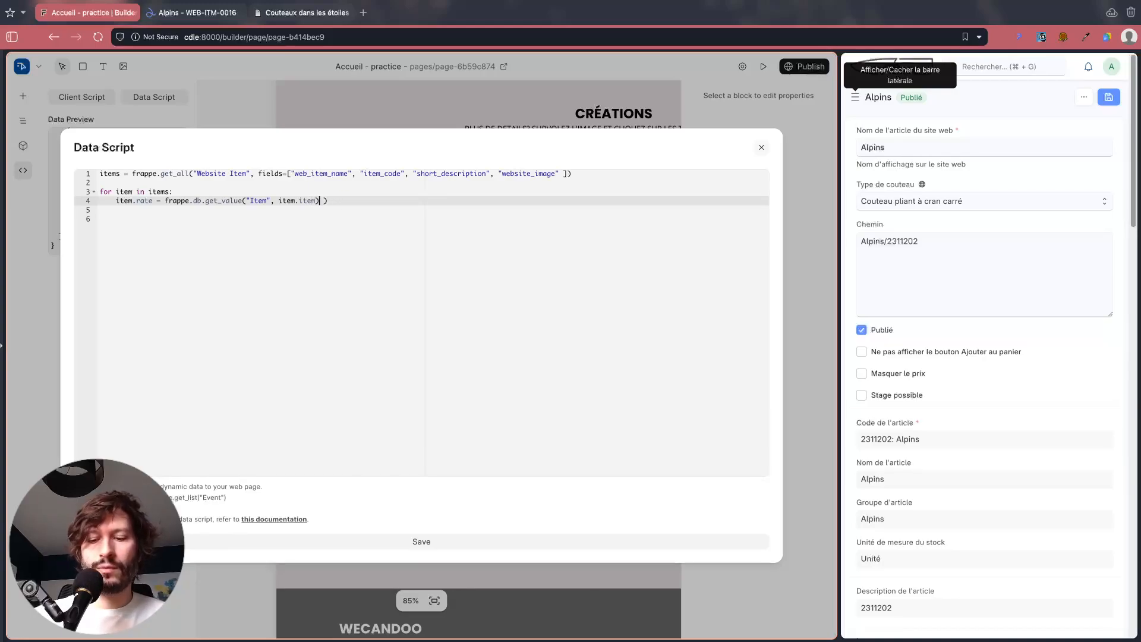
type("code, ")
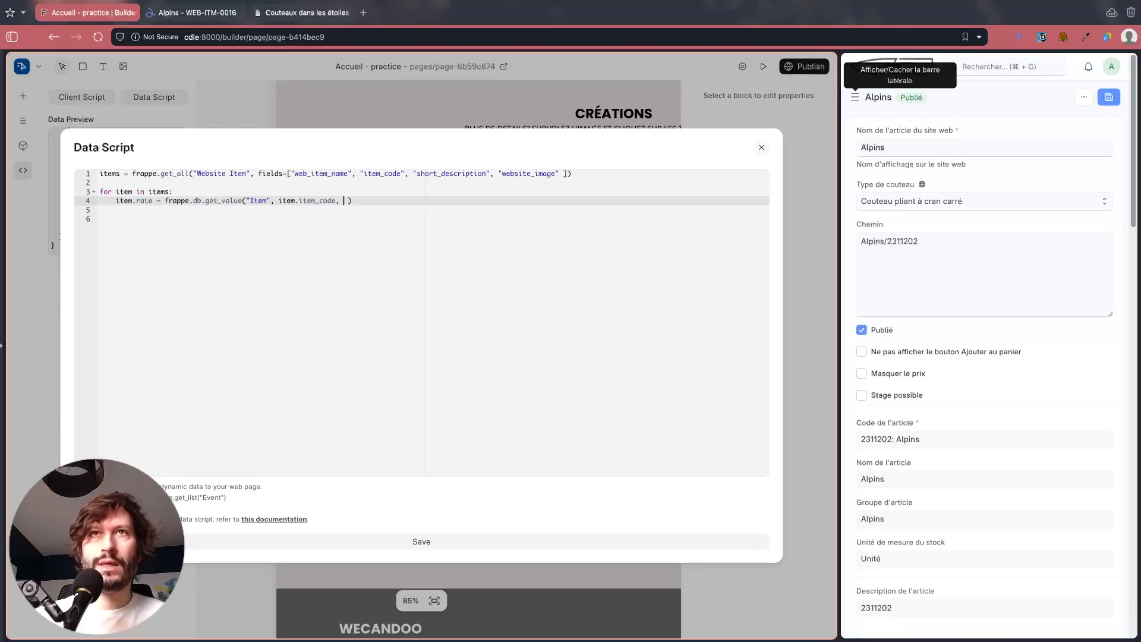
Step: Add "standard_rate" as the third argument of the get_value call and remove the stray space before the closing parenthesis
type("\"standard_rate")
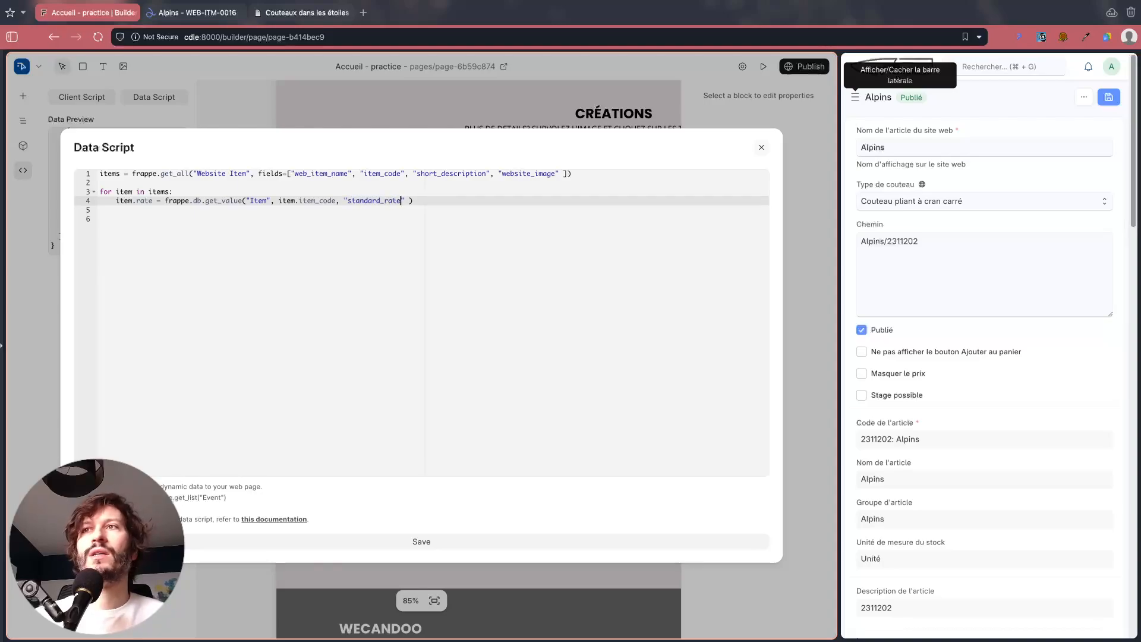
key("Right")
key("Right")
key("Right")
key("Left")
key("BackSpace")
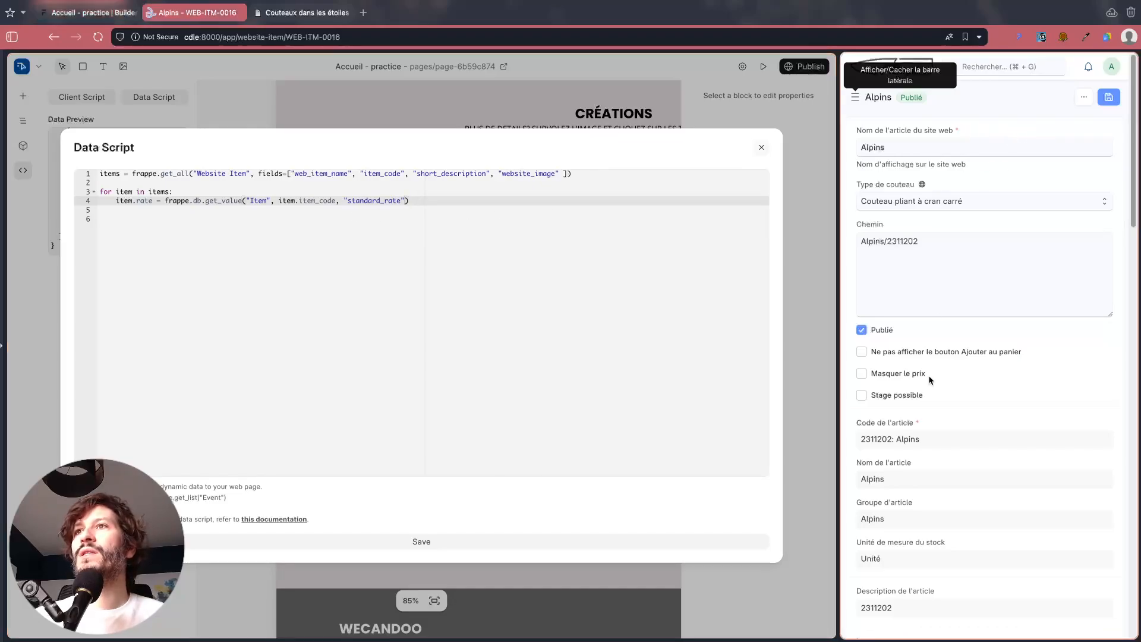
Step: Open the Item record linked to the Alpins website item and examine its standard selling price field
left_click(878, 439)
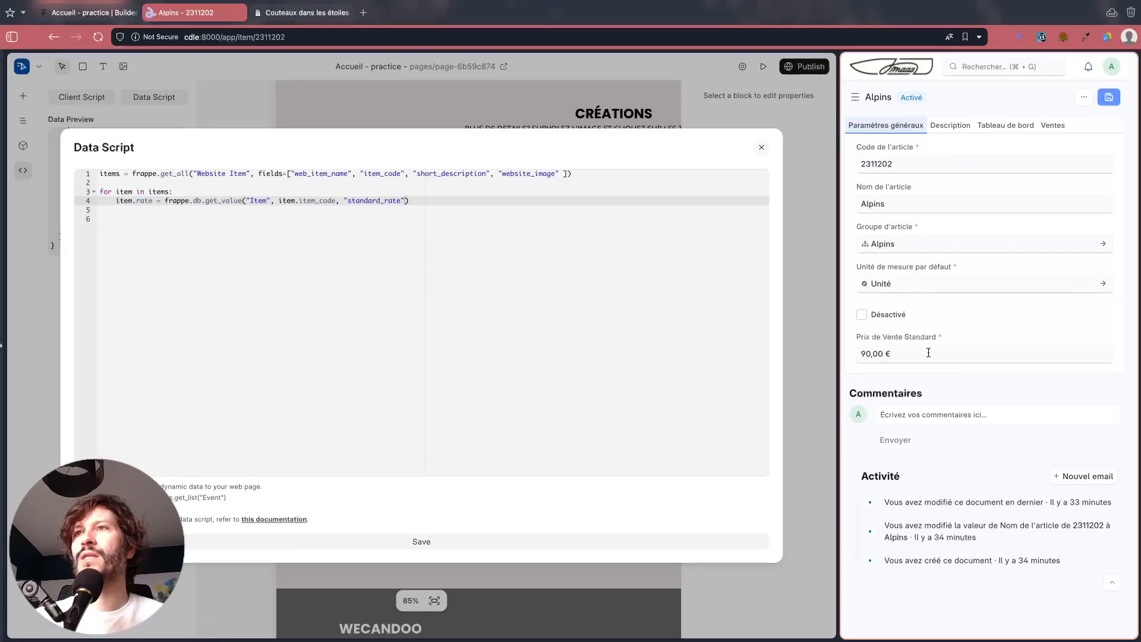
mouse_move(913, 349)
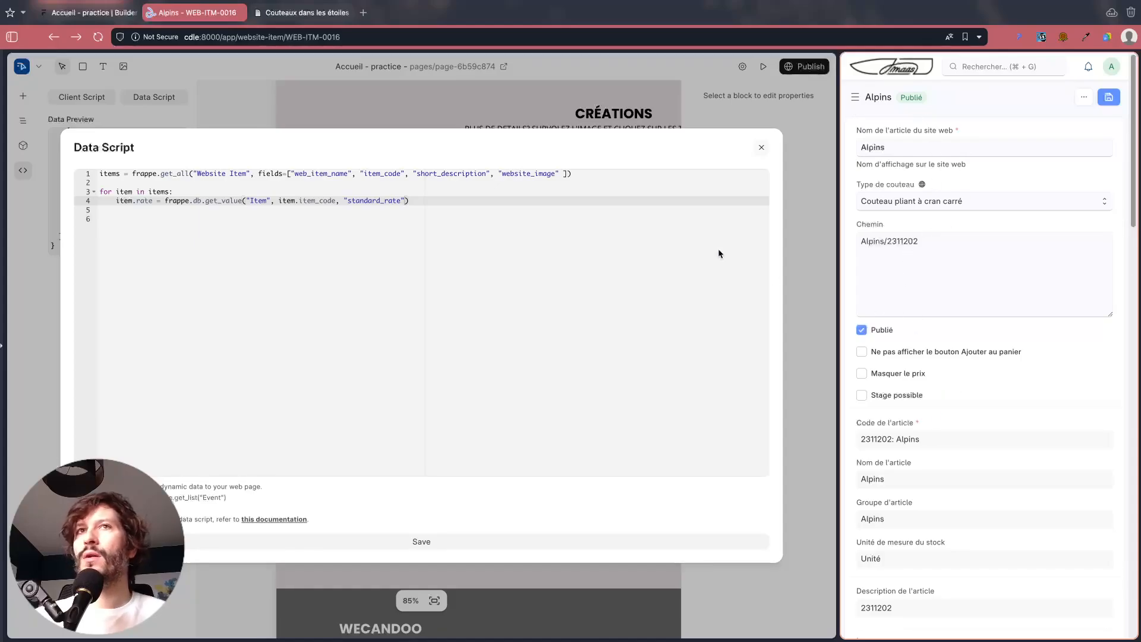
Step: Add the unindented line "data.items = items" below the loop, separated by a blank line, and save the data script
left_click(466, 204)
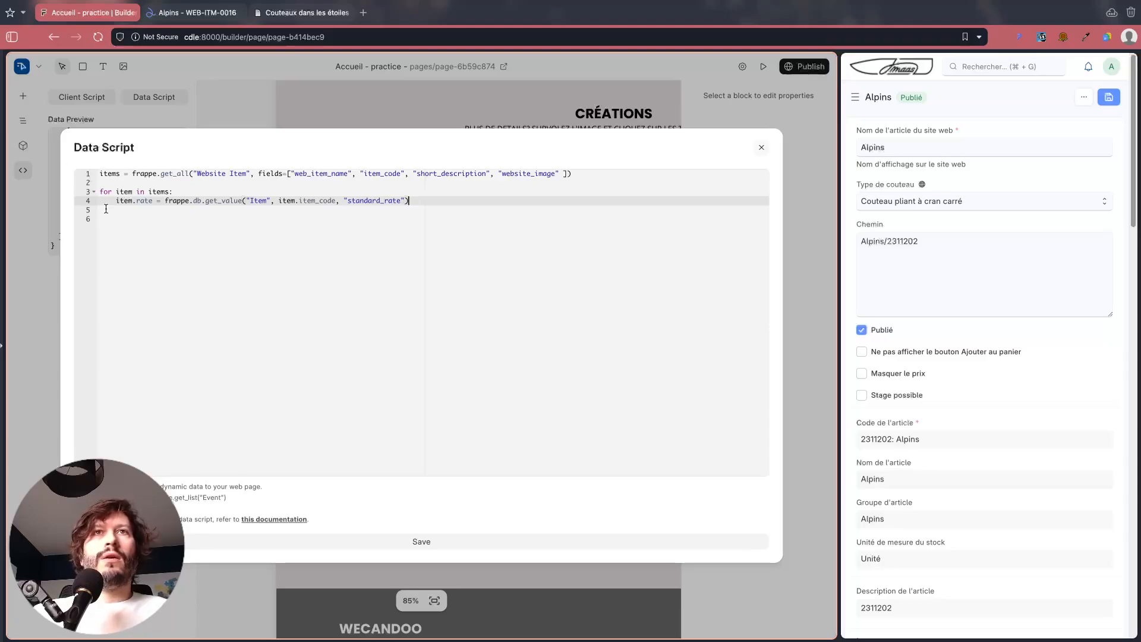
key("Return")
key("Return")
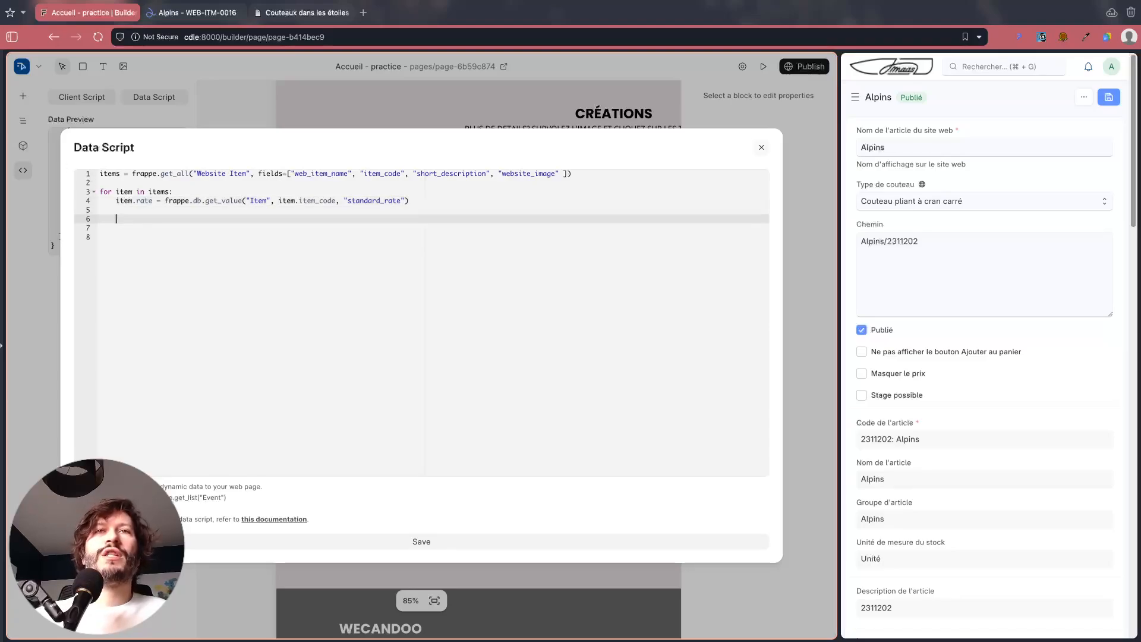
type("data.")
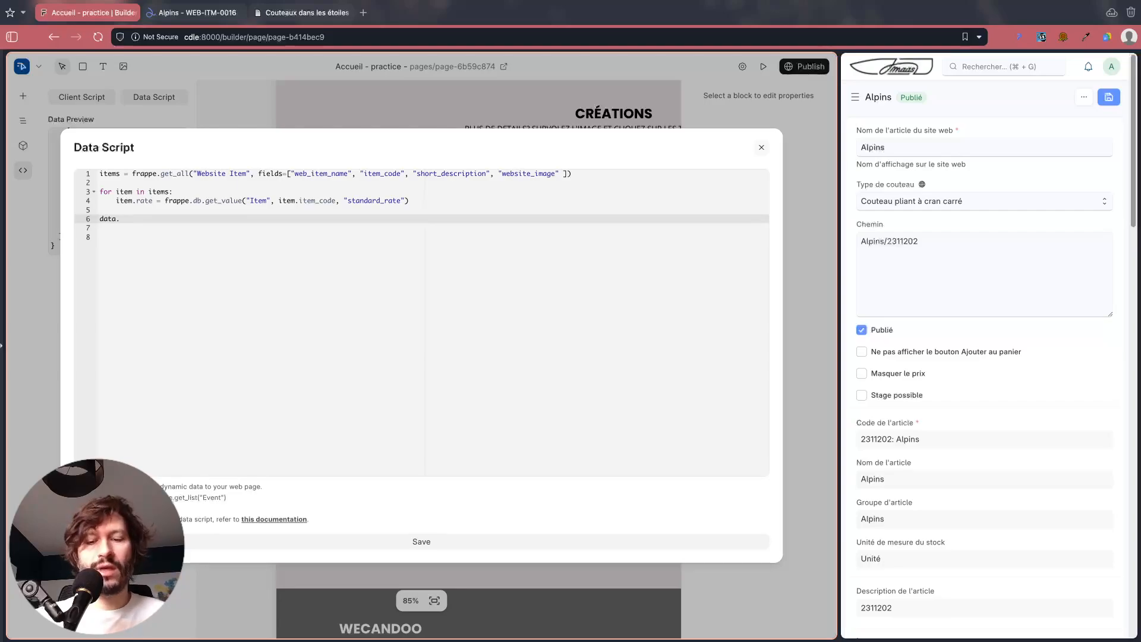
type("ite")
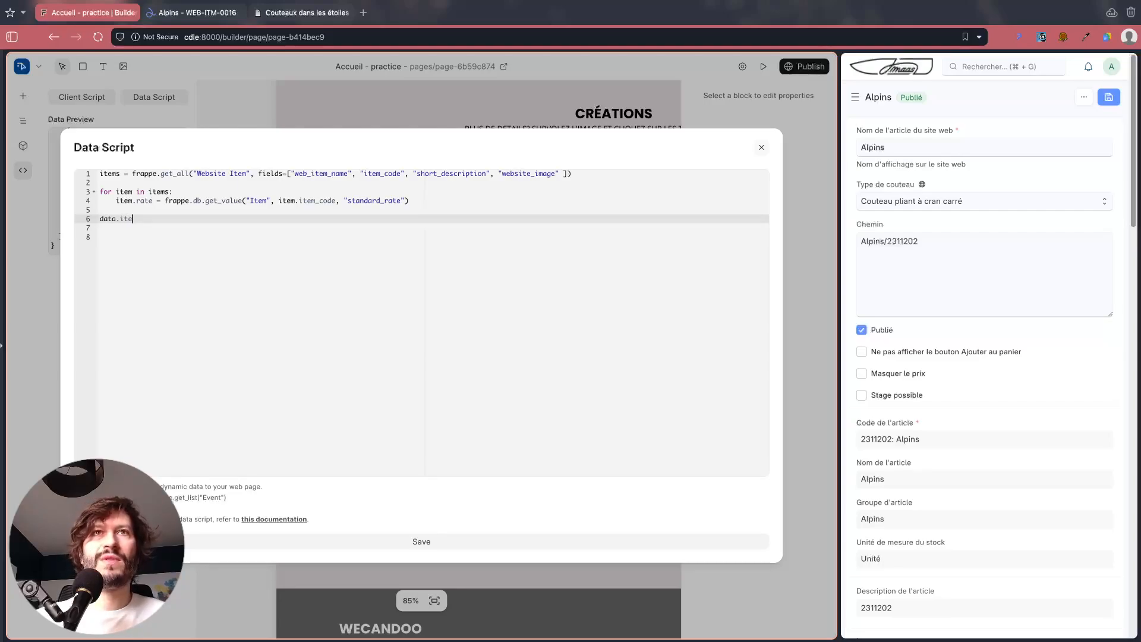
type("ms = items")
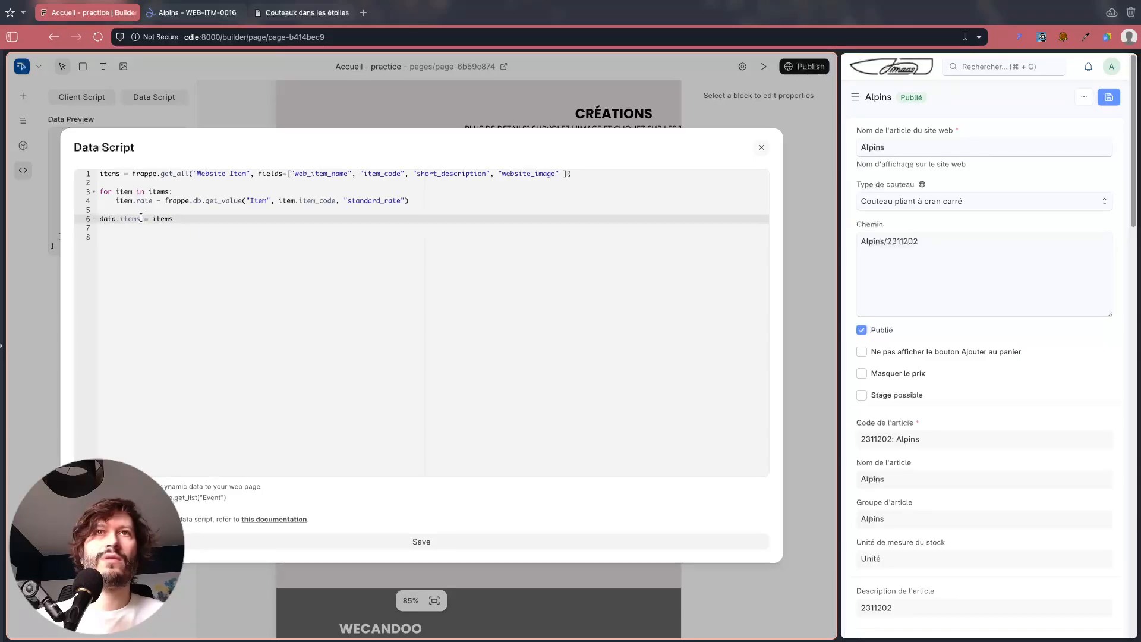
left_click(367, 539)
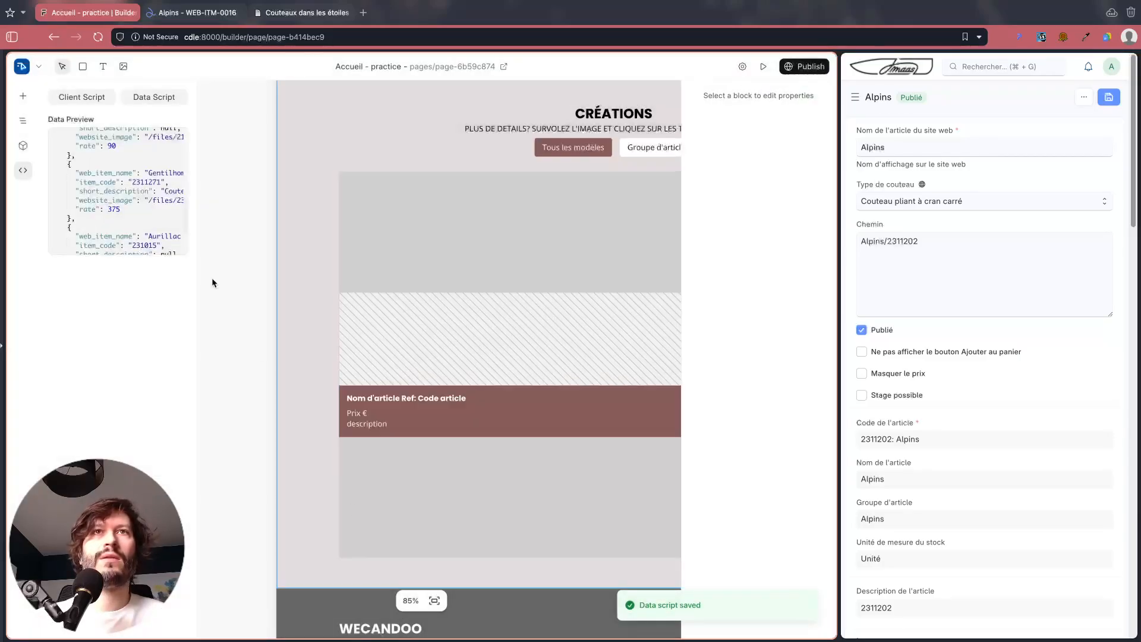
Step: Examine the data preview for the items list, checking each entry's name, code, description, image and rate
scroll(102, 150, "up", 3)
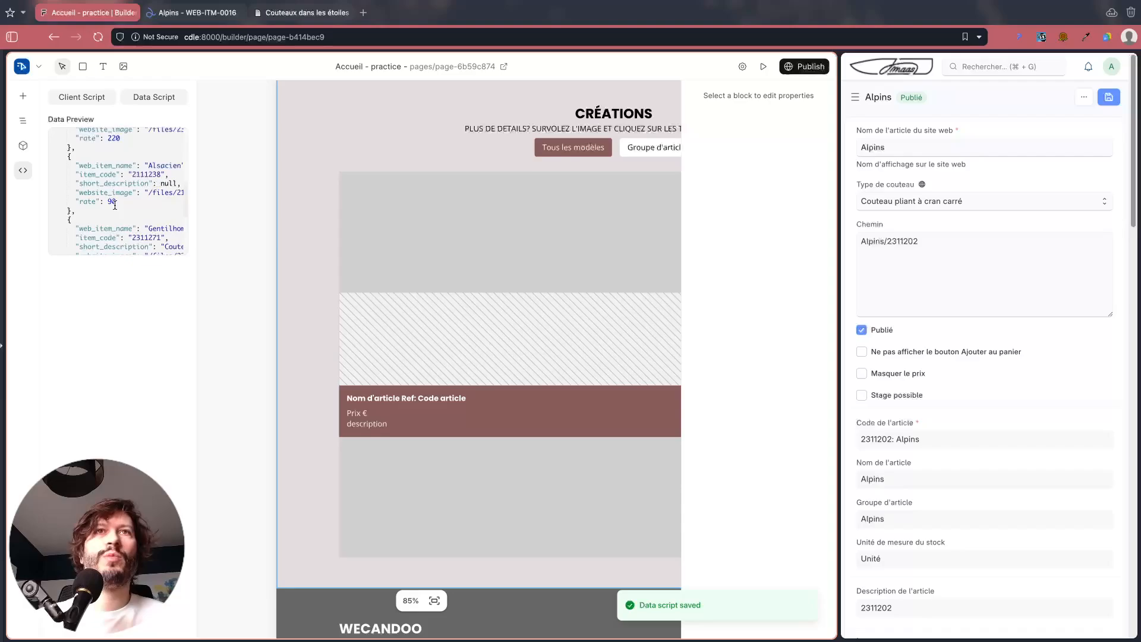
left_click_drag(116, 202, 76, 202)
scroll(89, 199, "up", 5)
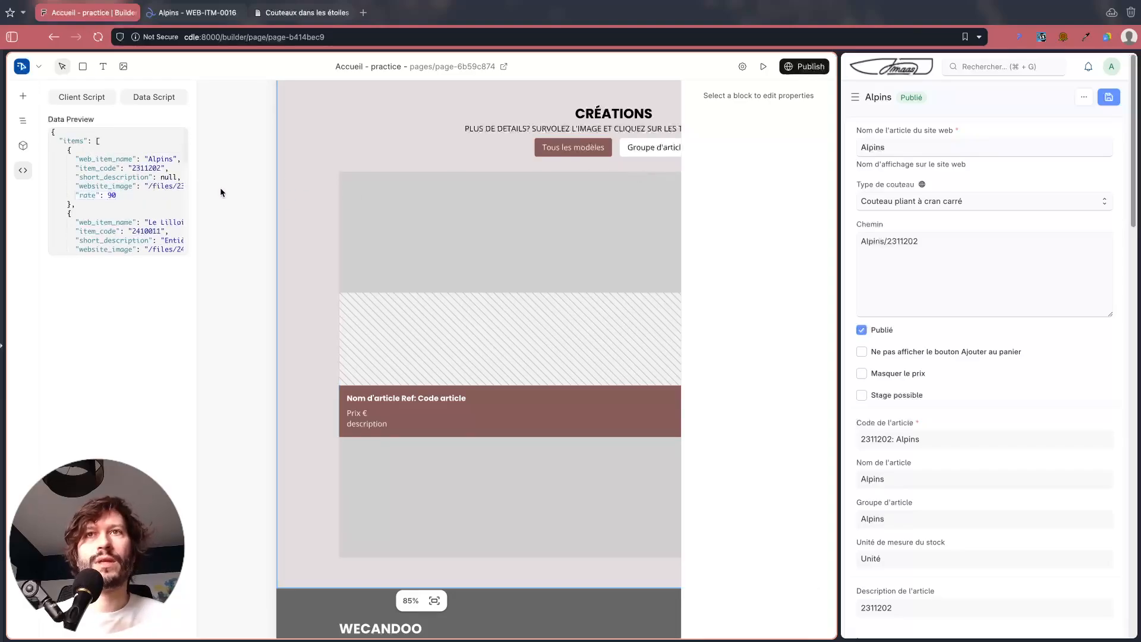
scroll(220, 188, "down", 5)
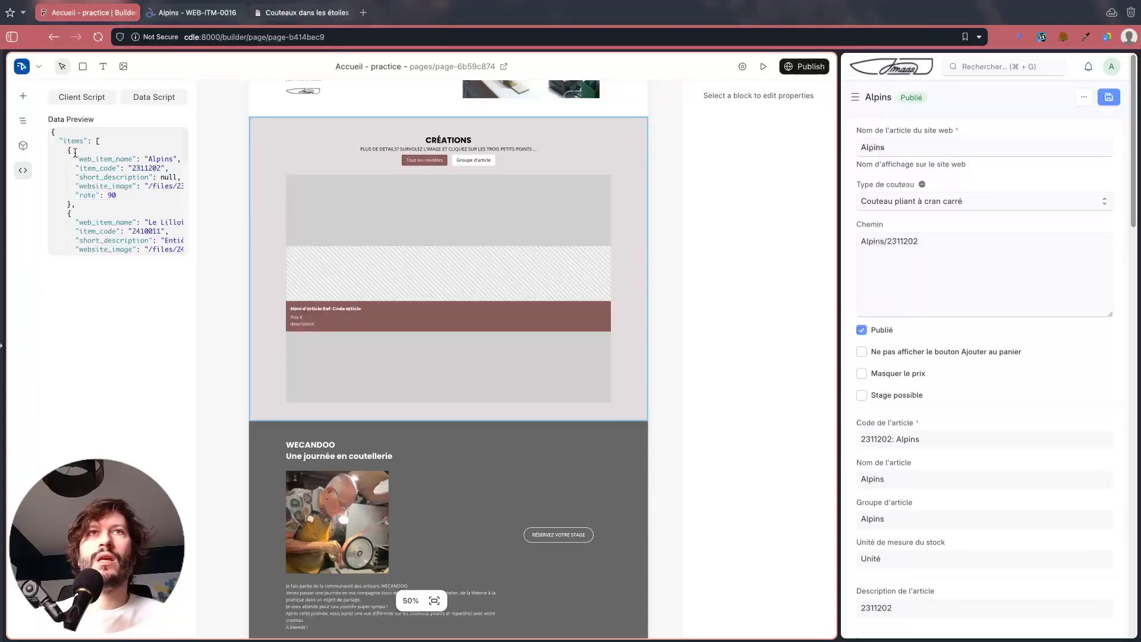
left_click_drag(75, 152, 126, 193)
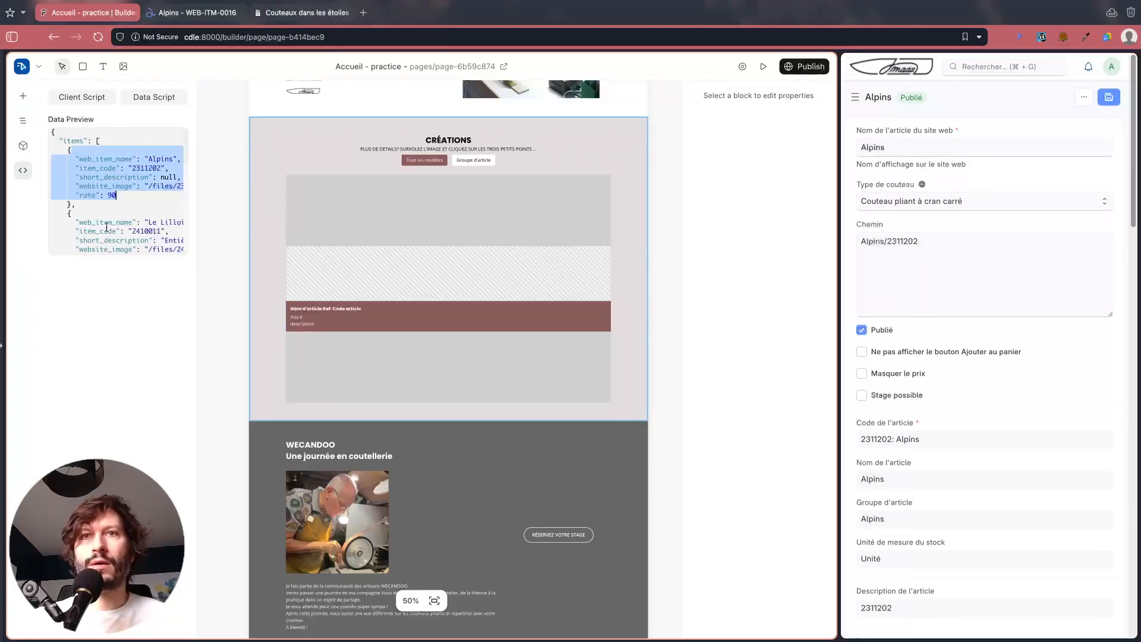
scroll(284, 306, "up", 3)
scroll(410, 291, "down", 3)
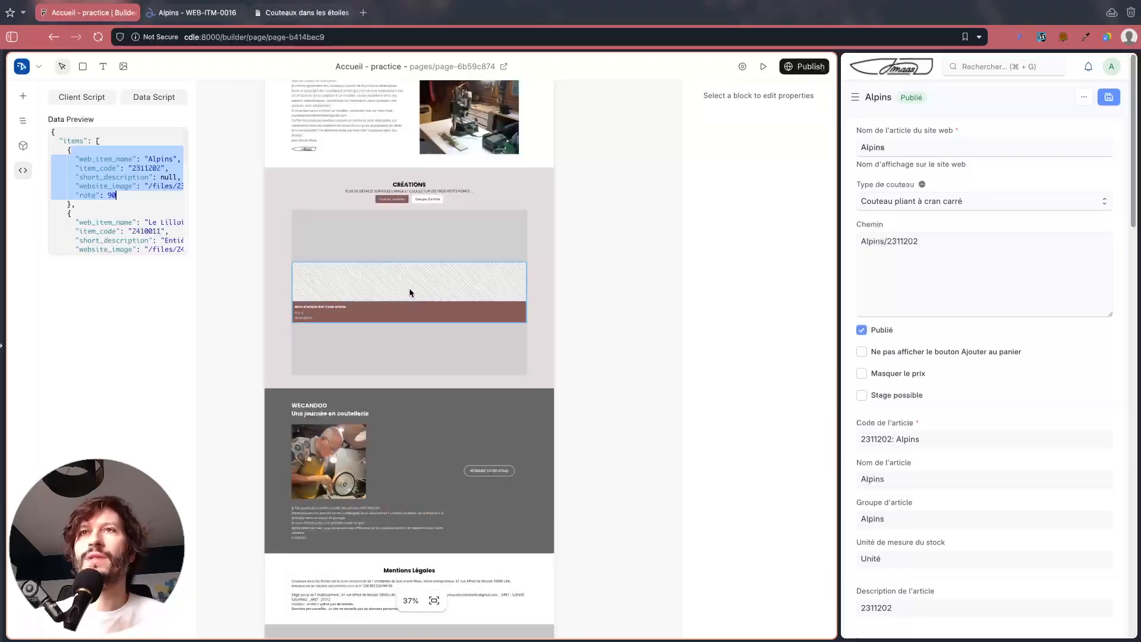
Step: Turn the carte block inside couteaux into a repeater with Repeat Block
scroll(615, 134, "up", 5)
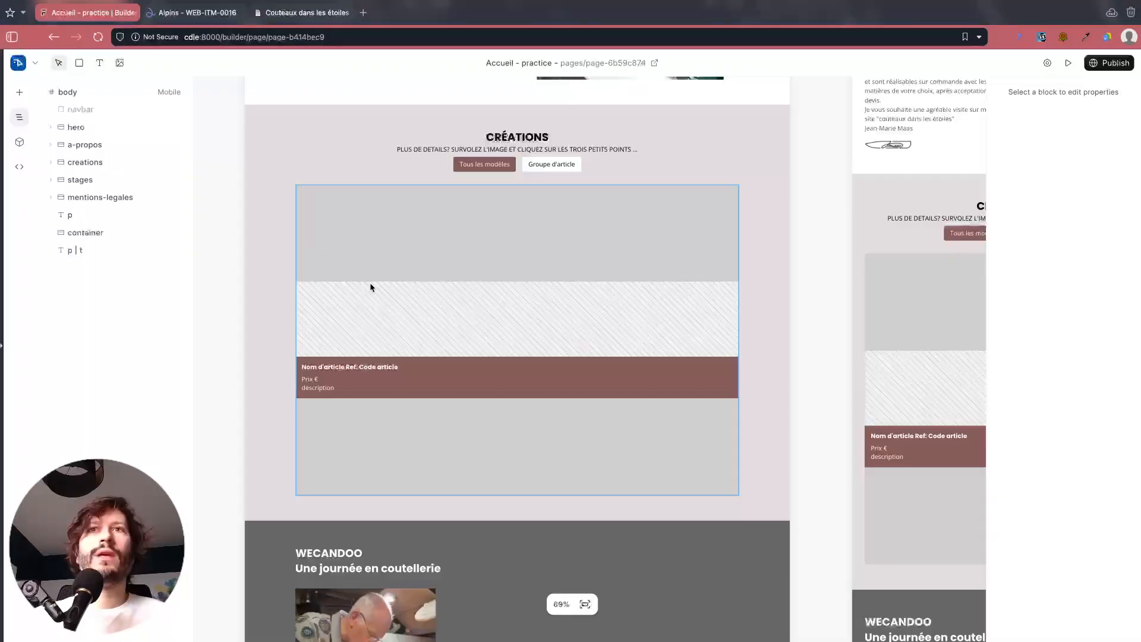
left_click(412, 323)
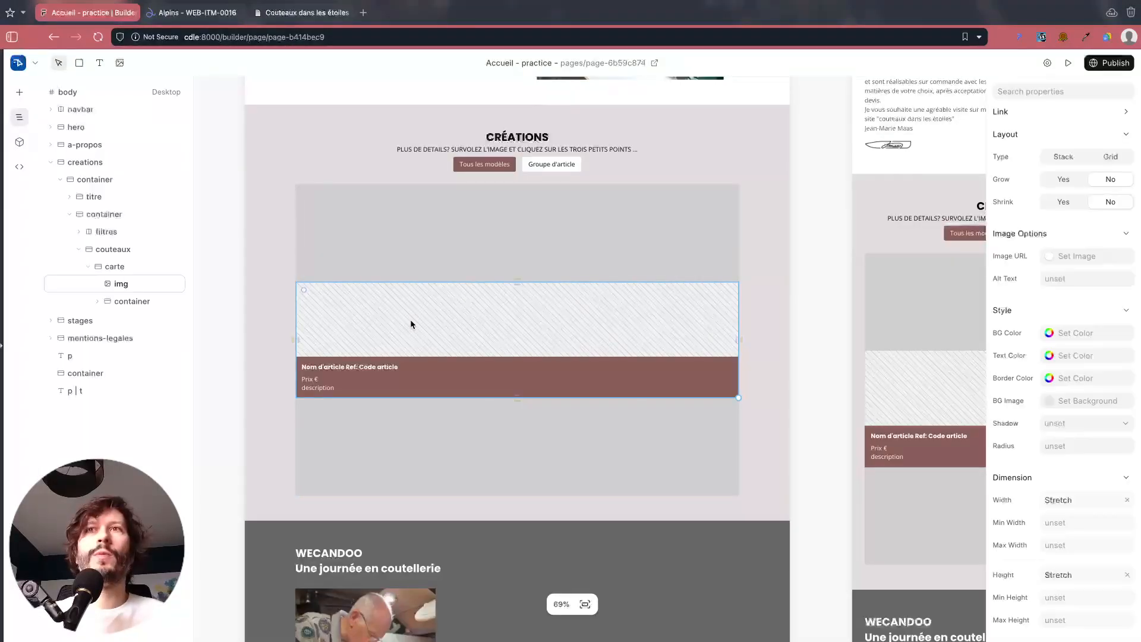
left_click(111, 250)
left_click(115, 265)
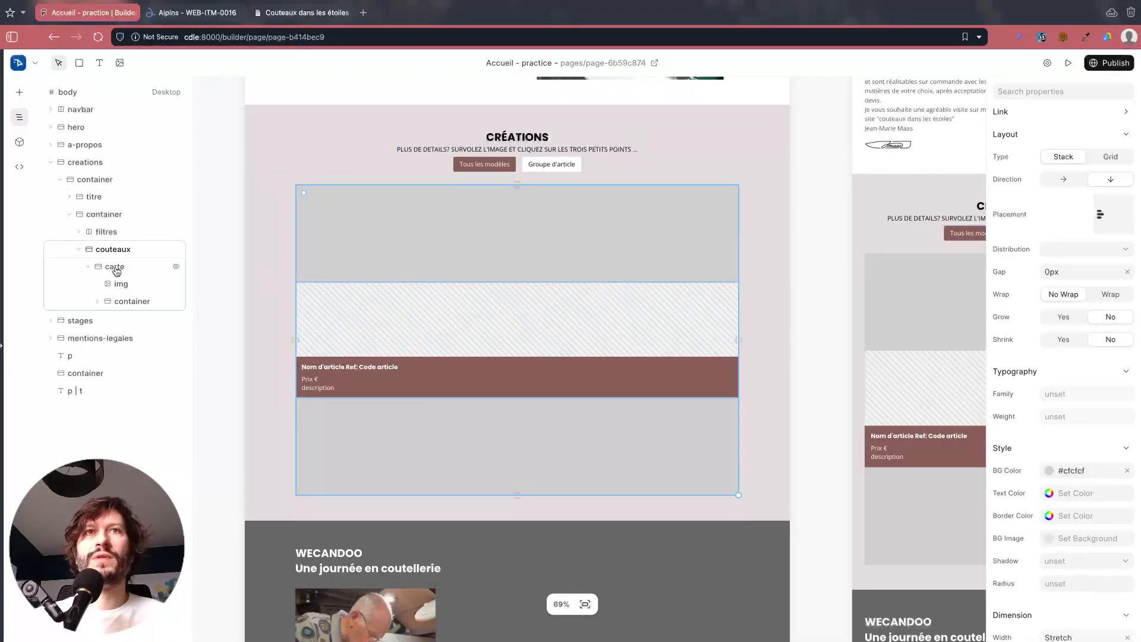
right_click(115, 265)
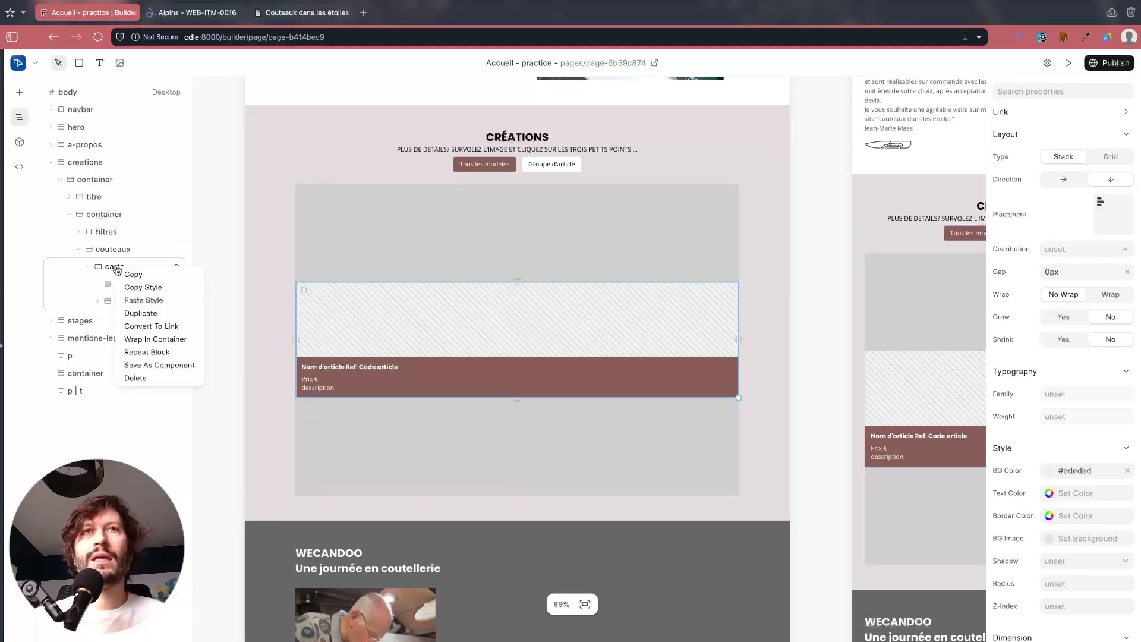
left_click(136, 353)
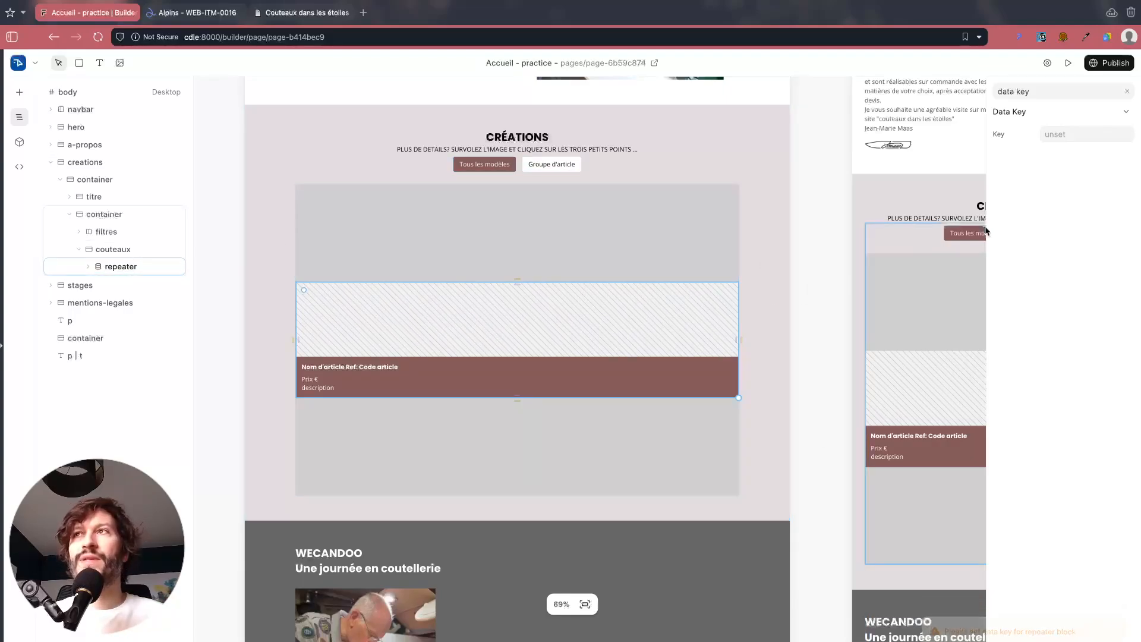
left_click(1063, 134)
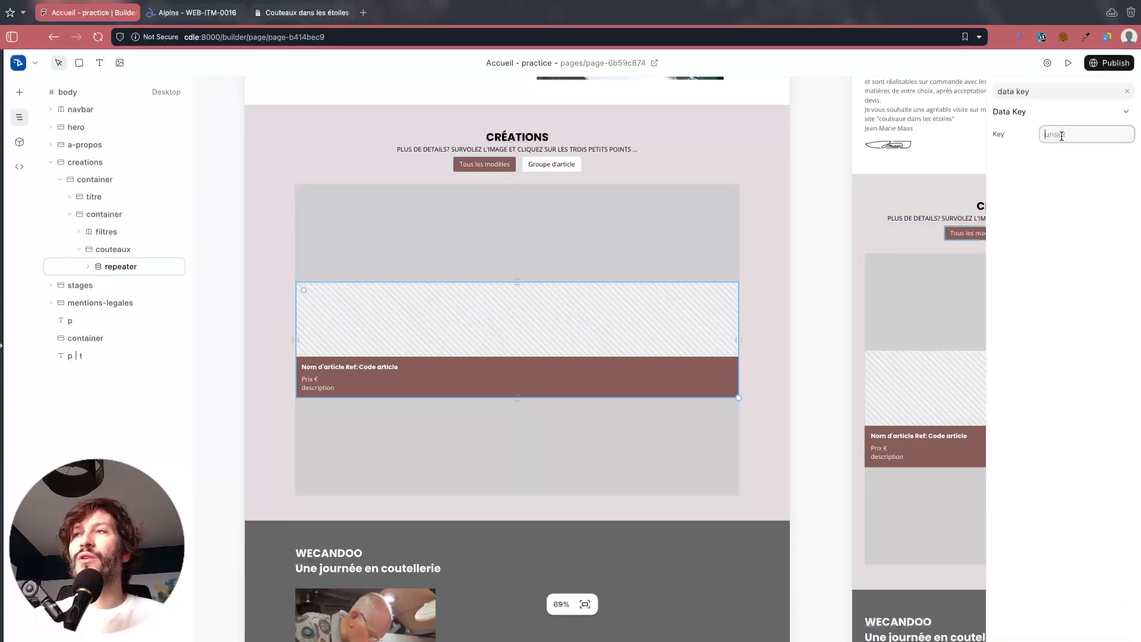
left_click(19, 166)
double_click(76, 137)
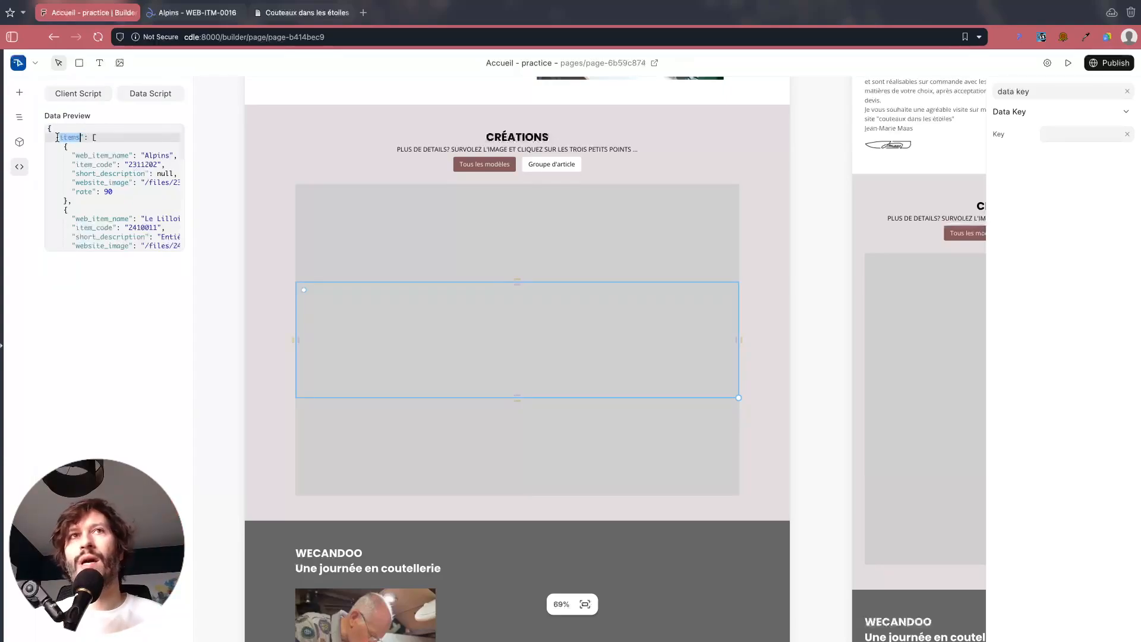
left_click(224, 286)
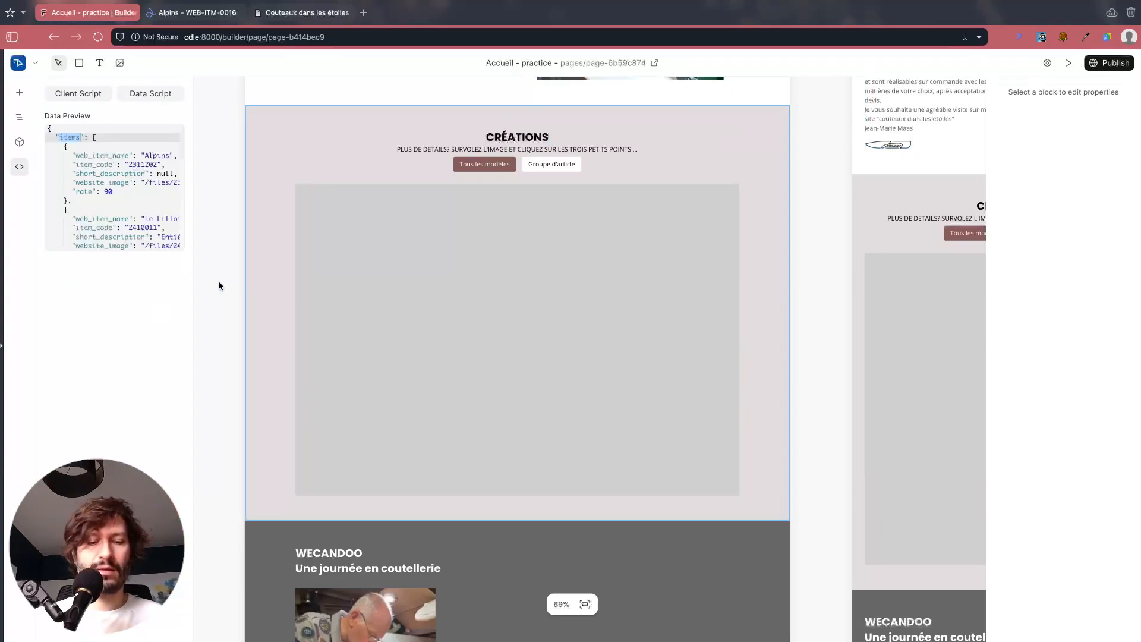
key("super+z")
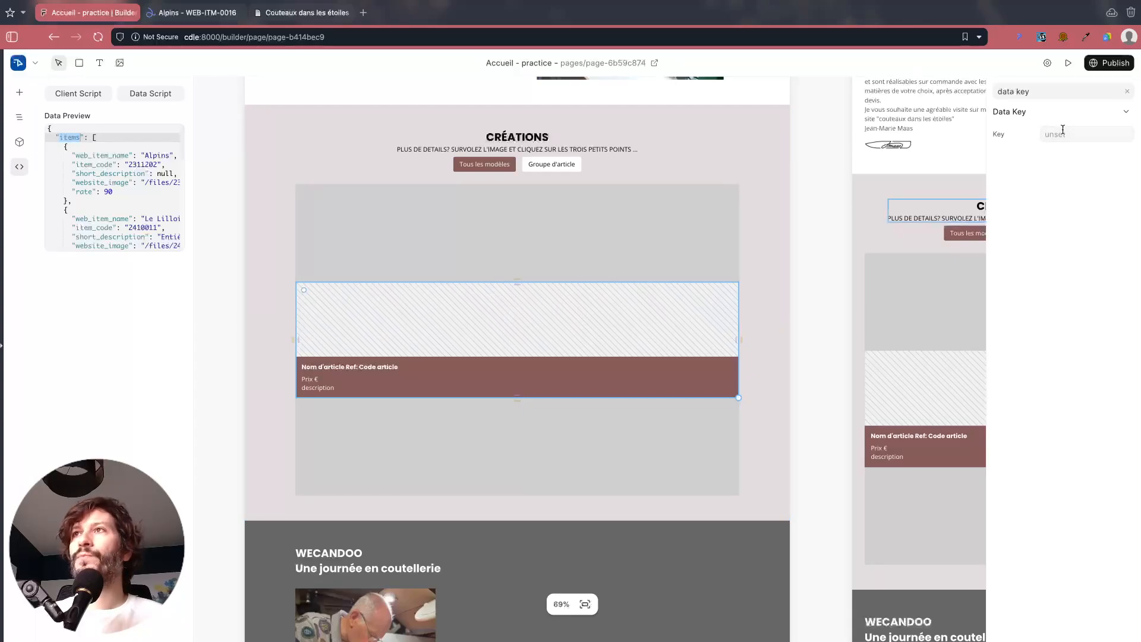
Step: Set the repeater's data key to items
left_click(1062, 131)
type("items")
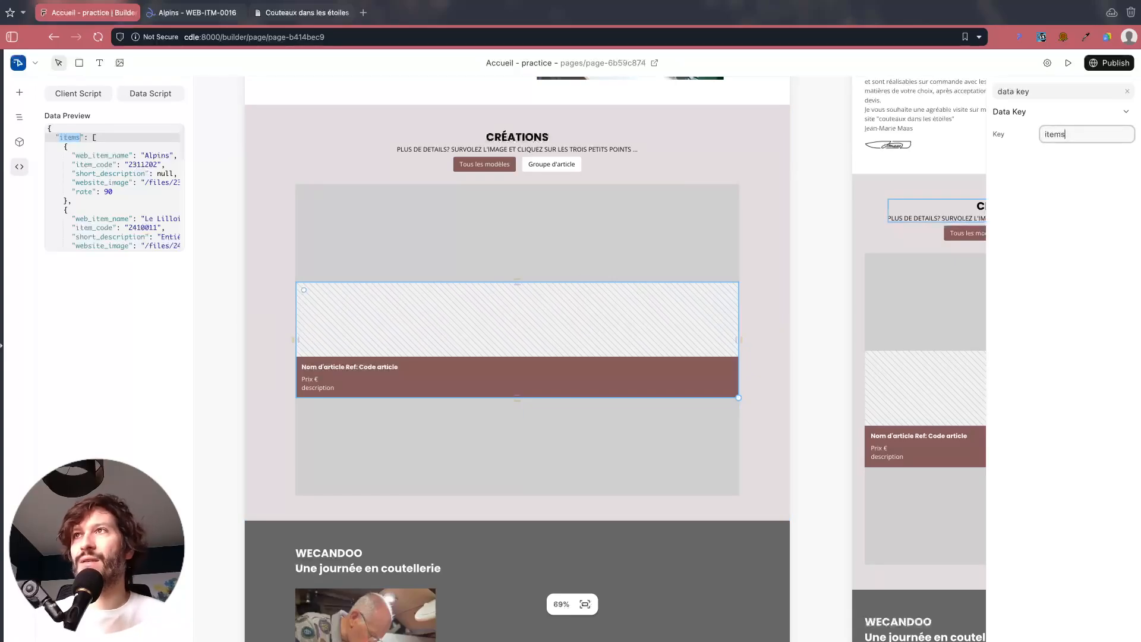
scroll(820, 265, "down", 5)
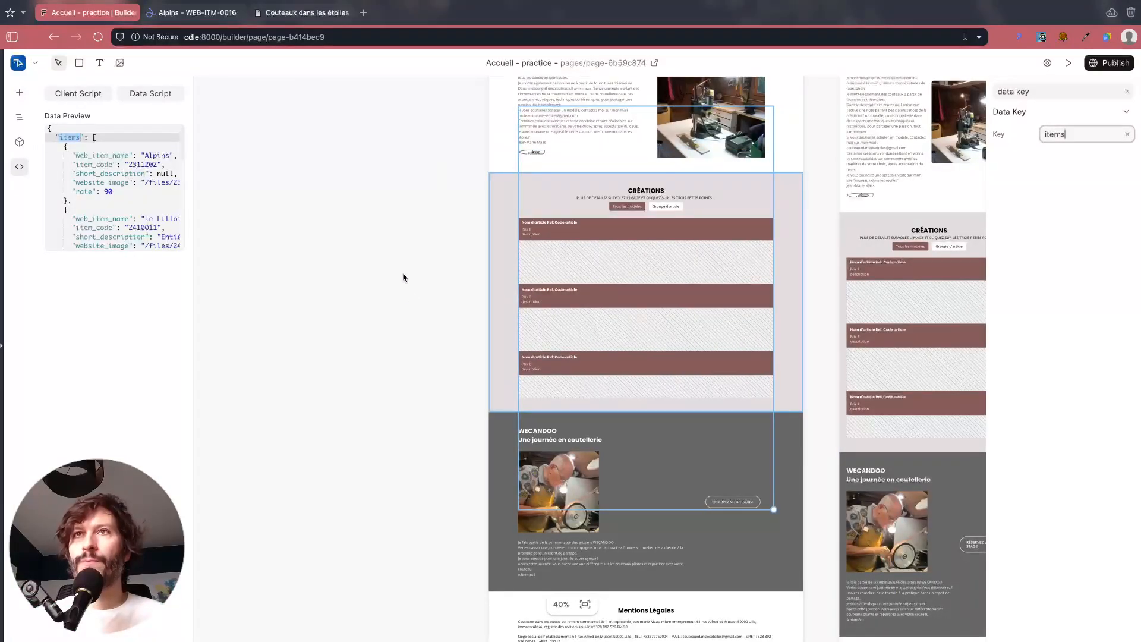
Step: Change the desktop repeater in the couteaux block to a fixed grid layout with 3 columns
left_click(394, 232)
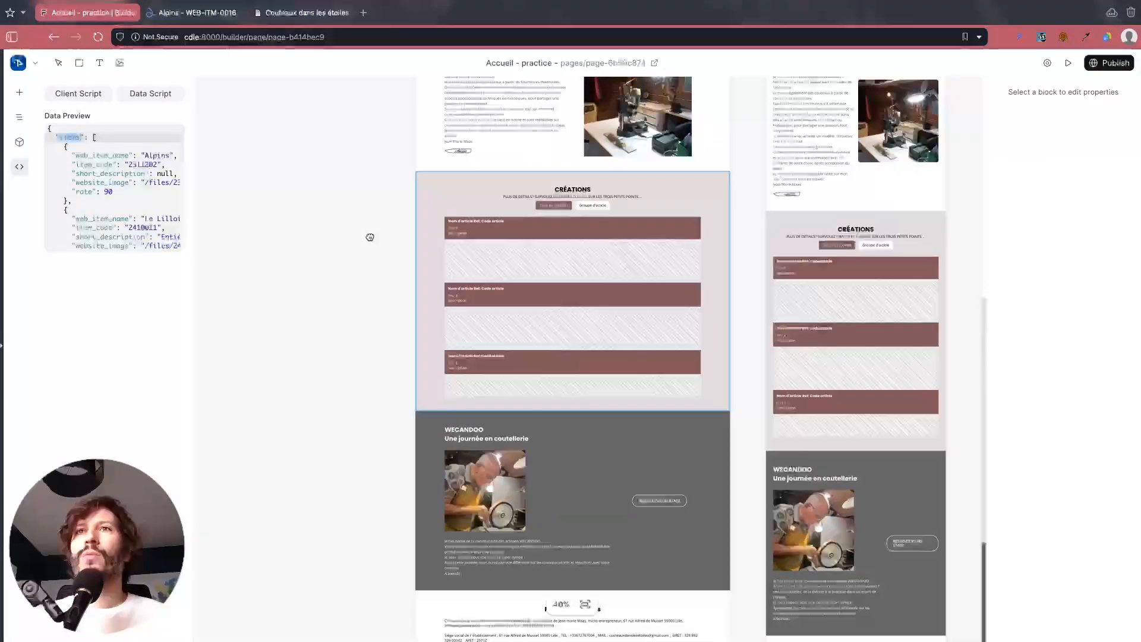
left_click(14, 117)
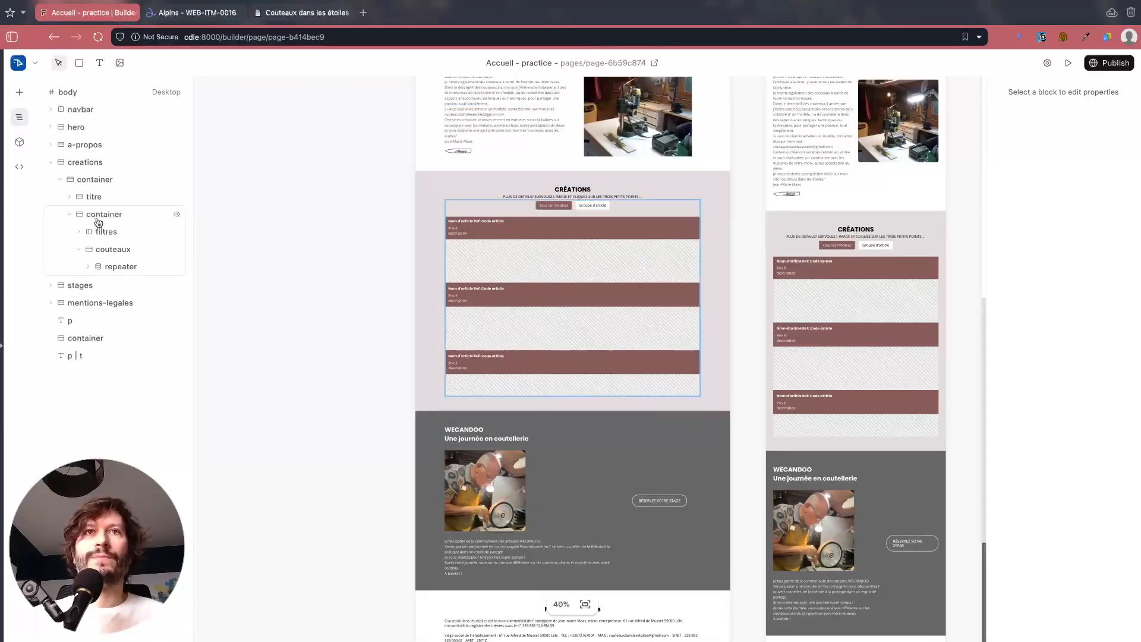
left_click(121, 267)
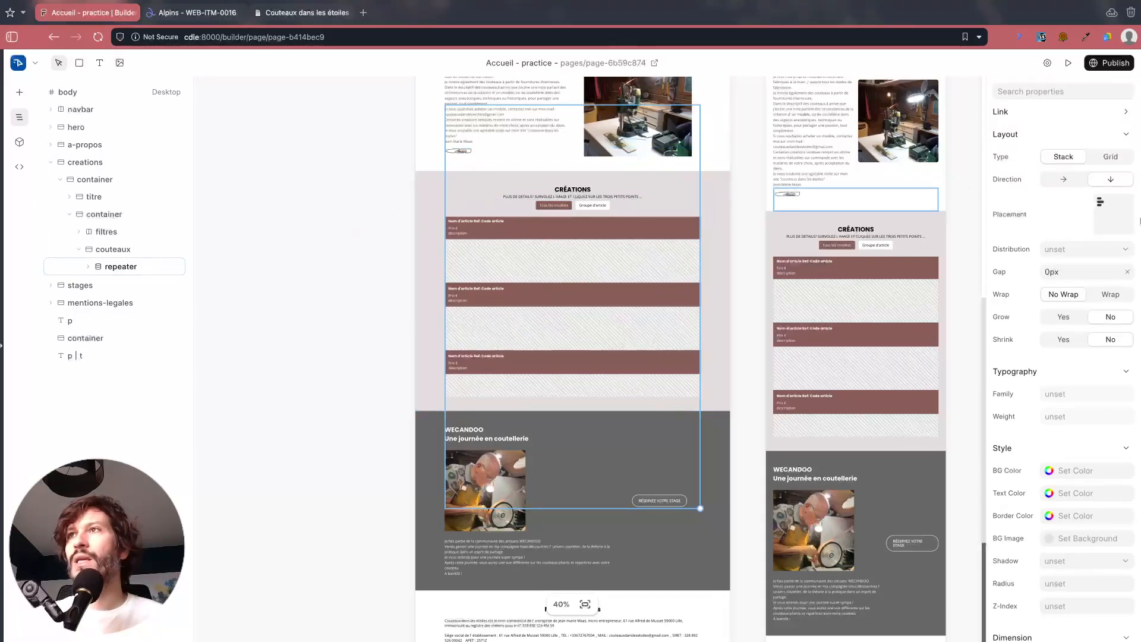
left_click(1111, 158)
left_click(1059, 205)
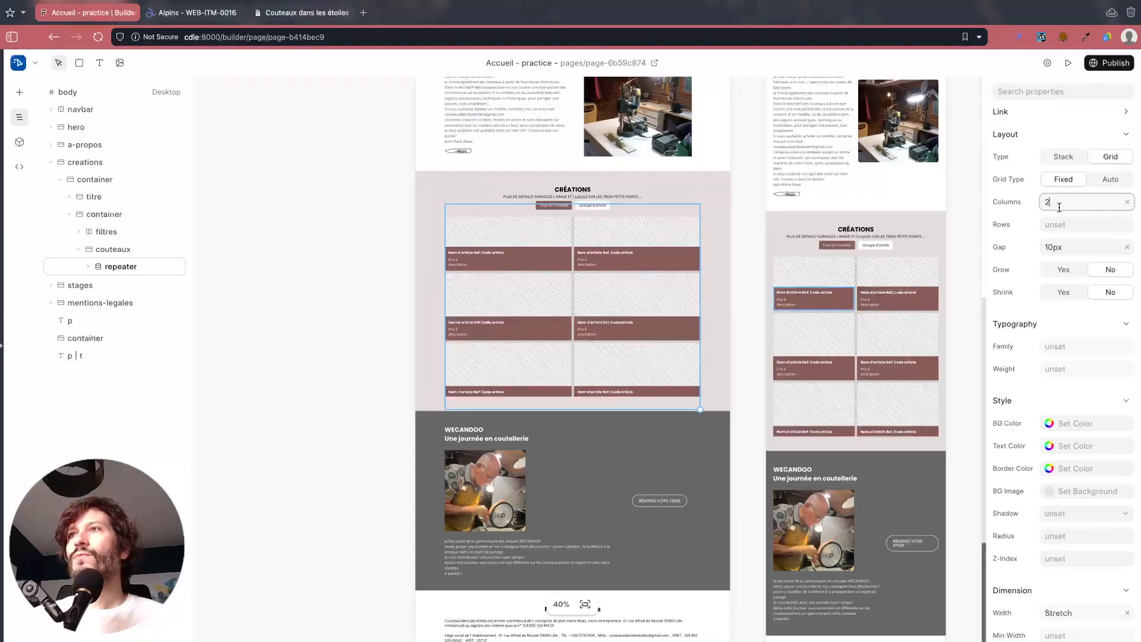
key("BackSpace")
type("3")
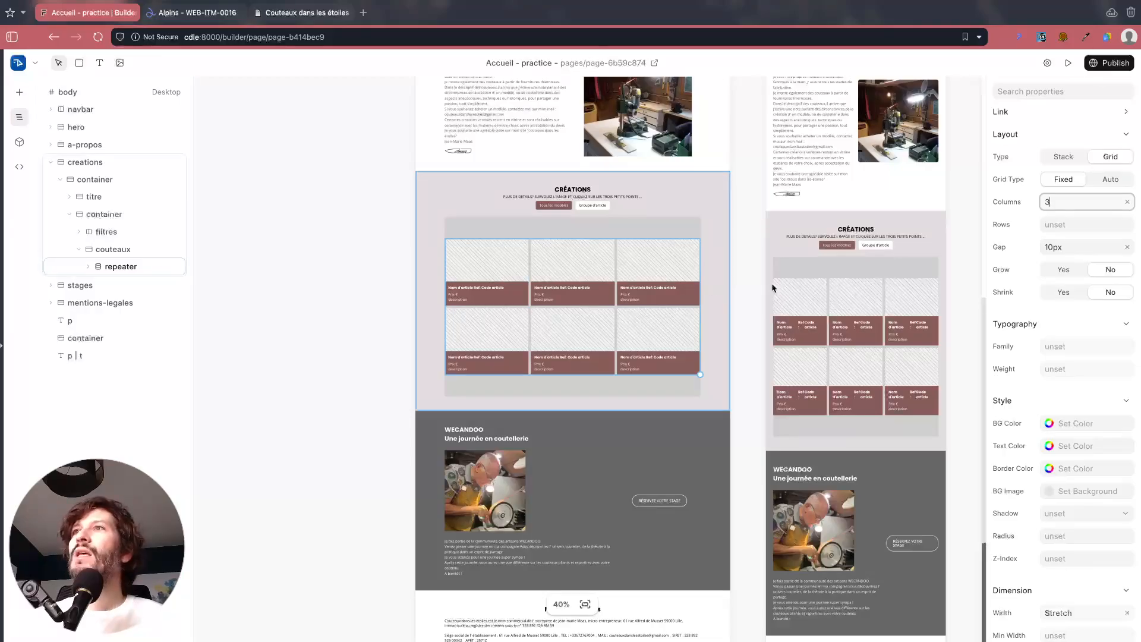
left_click(238, 302)
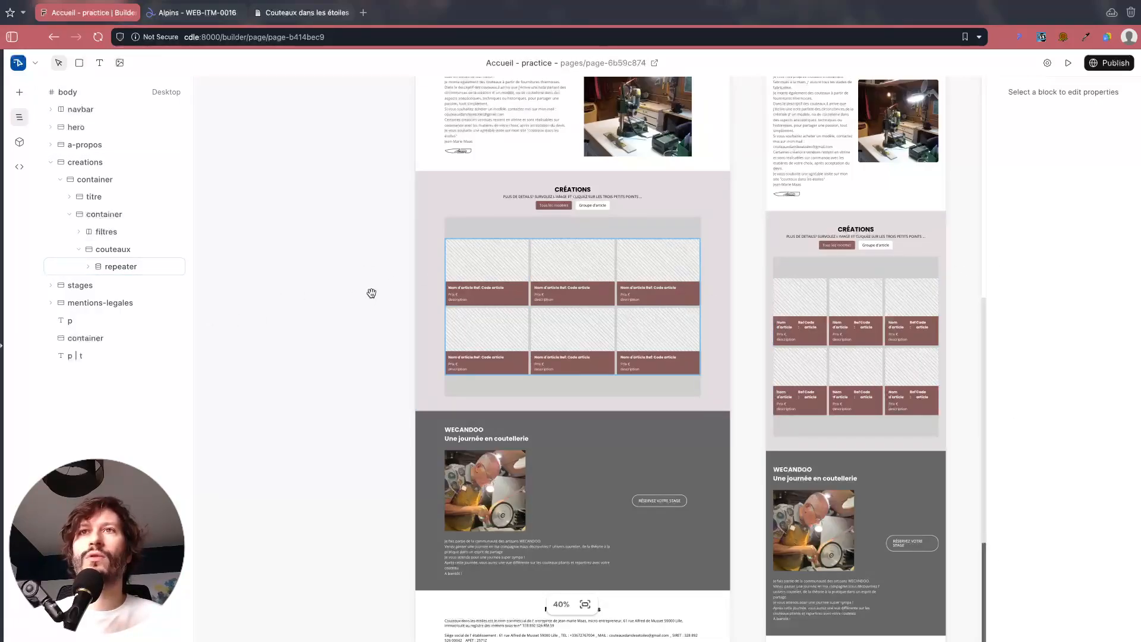
Step: Set the repeater's grid to 2 columns in the tablet view
scroll(226, 286, "right", 5)
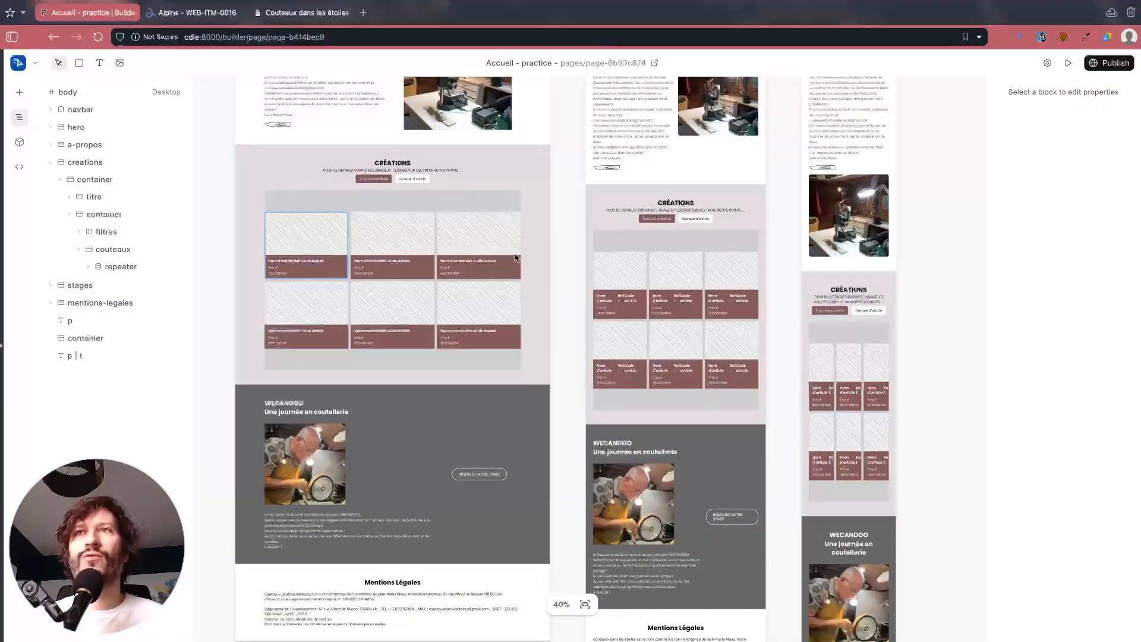
left_click(694, 235)
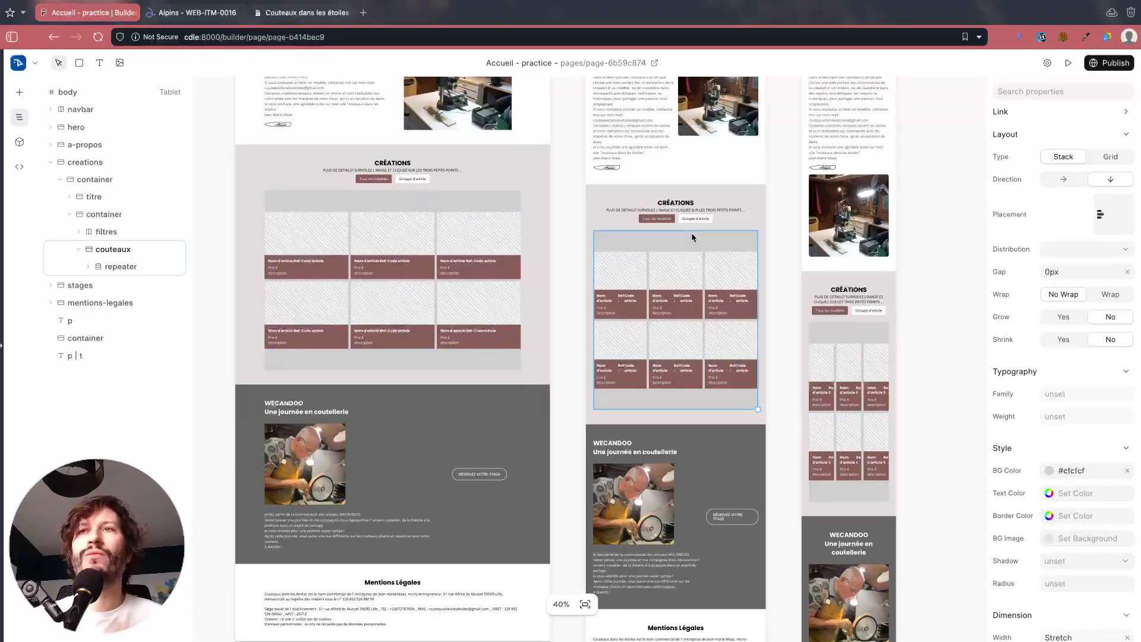
scroll(690, 232, "up", 3)
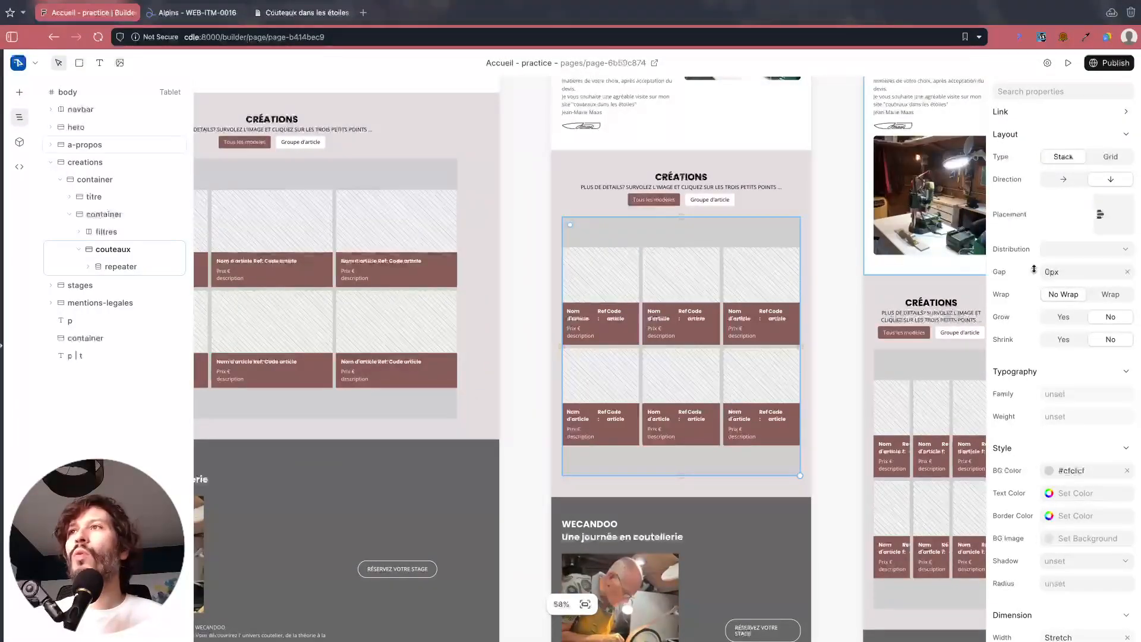
left_click(113, 268)
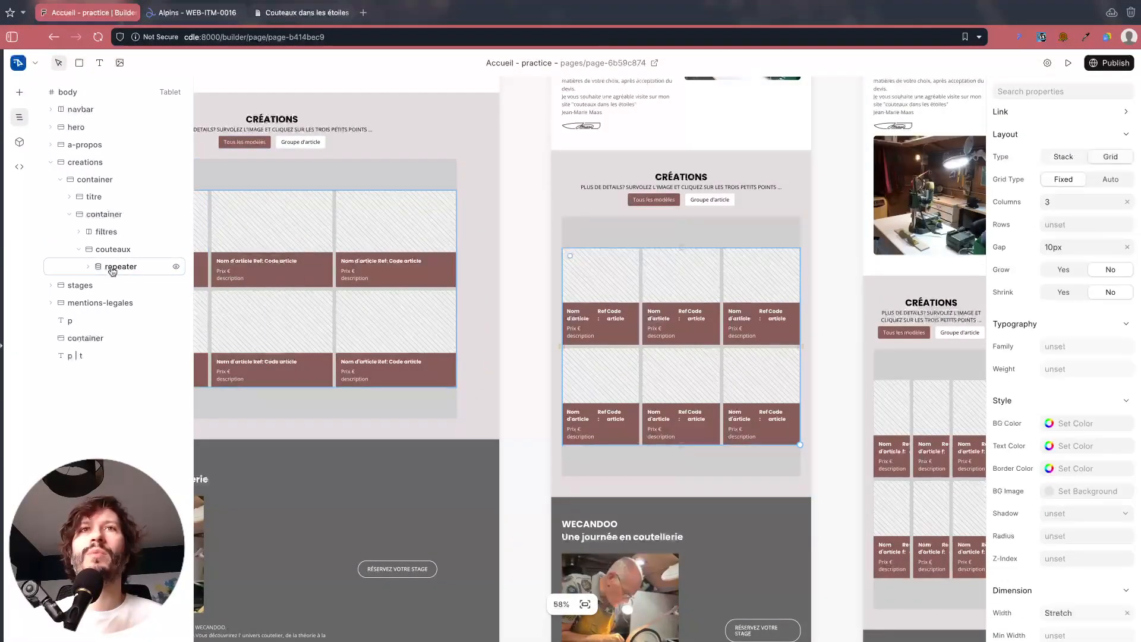
left_click(1039, 201)
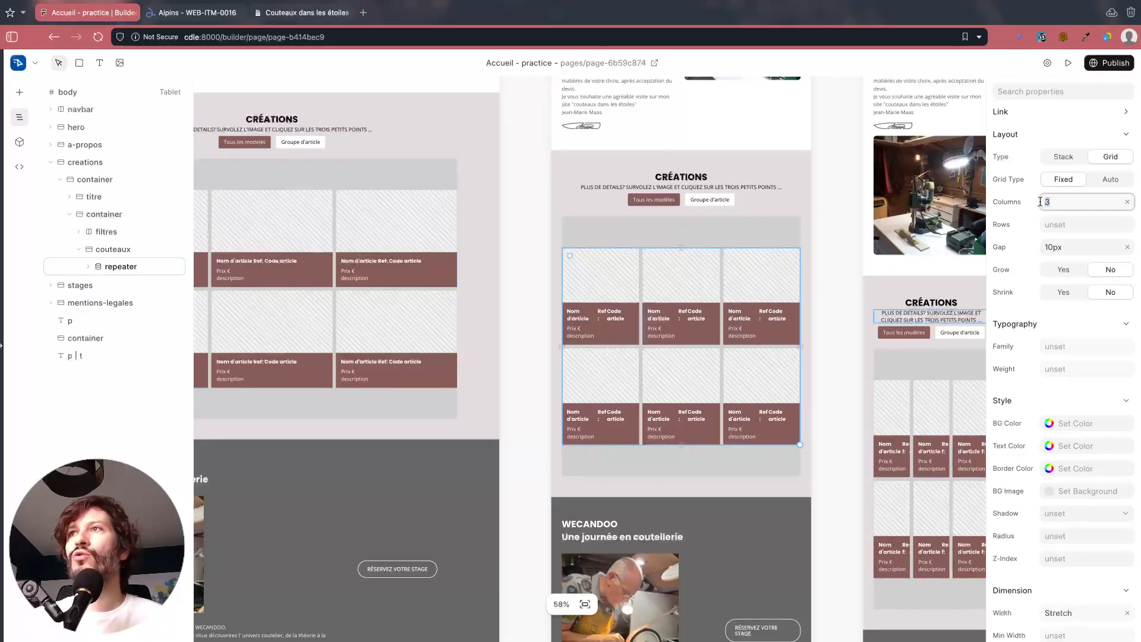
key("Return")
scroll(919, 364, "down", 5)
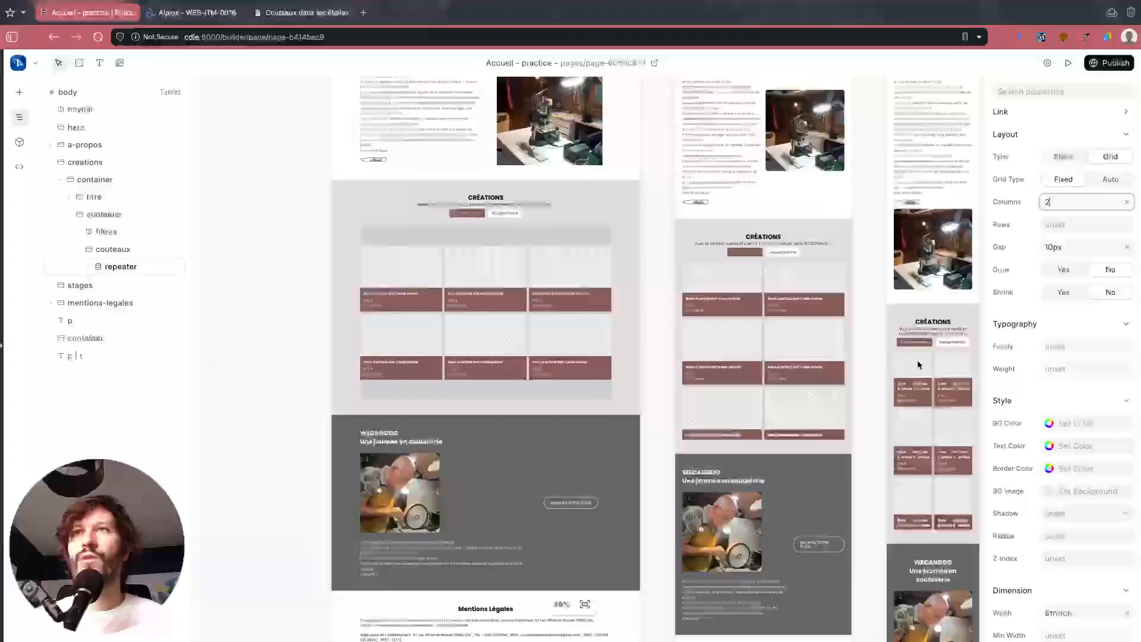
left_click(311, 350)
Step: Set the repeater's grid to 1 column in the mobile view
left_click_drag(310, 350, 14, 286)
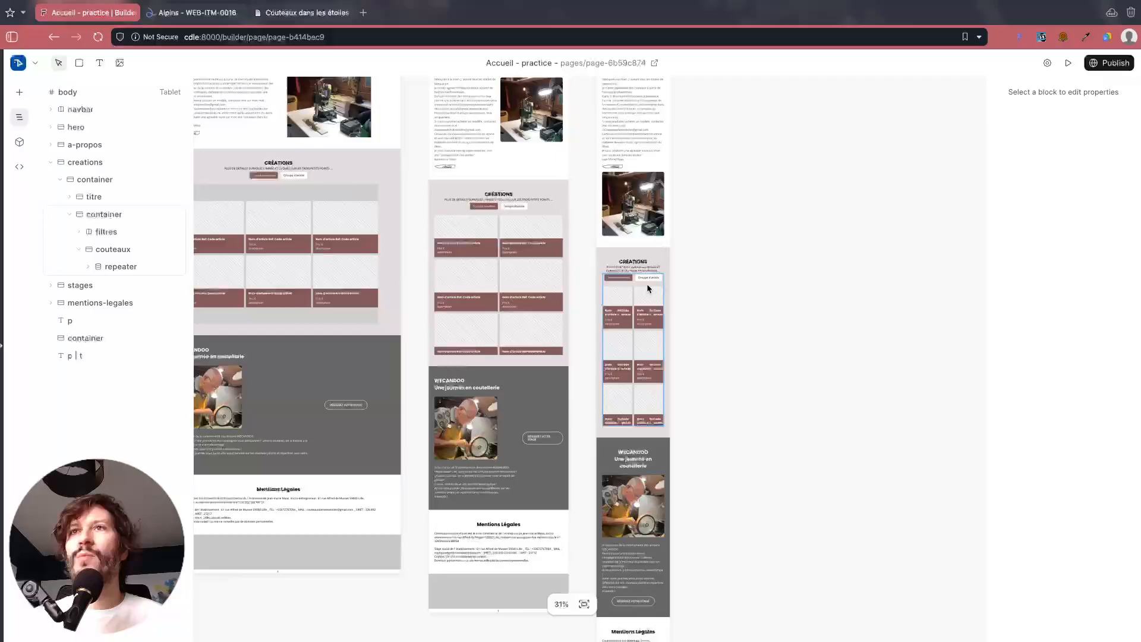
scroll(646, 284, "up", 5)
left_click(601, 318)
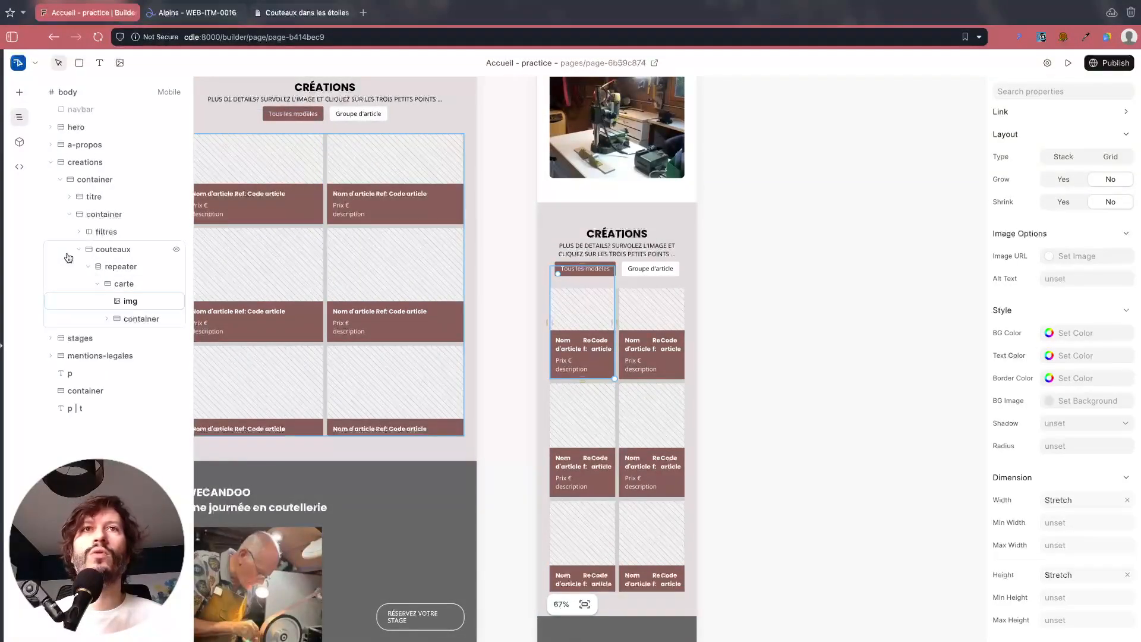
left_click(112, 268)
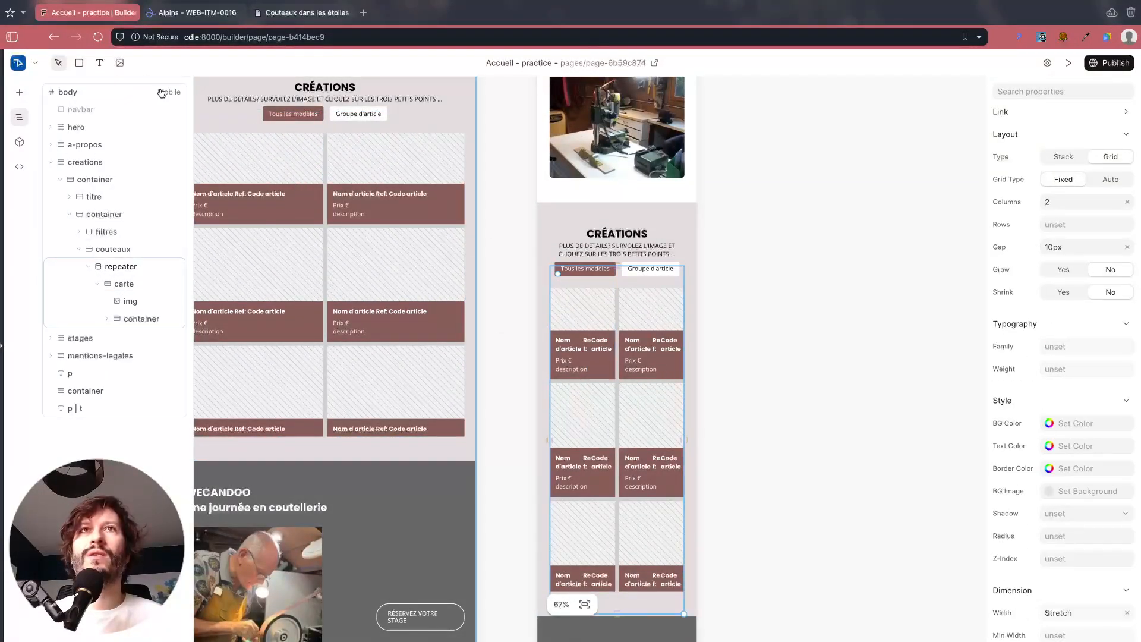
left_click(1025, 198)
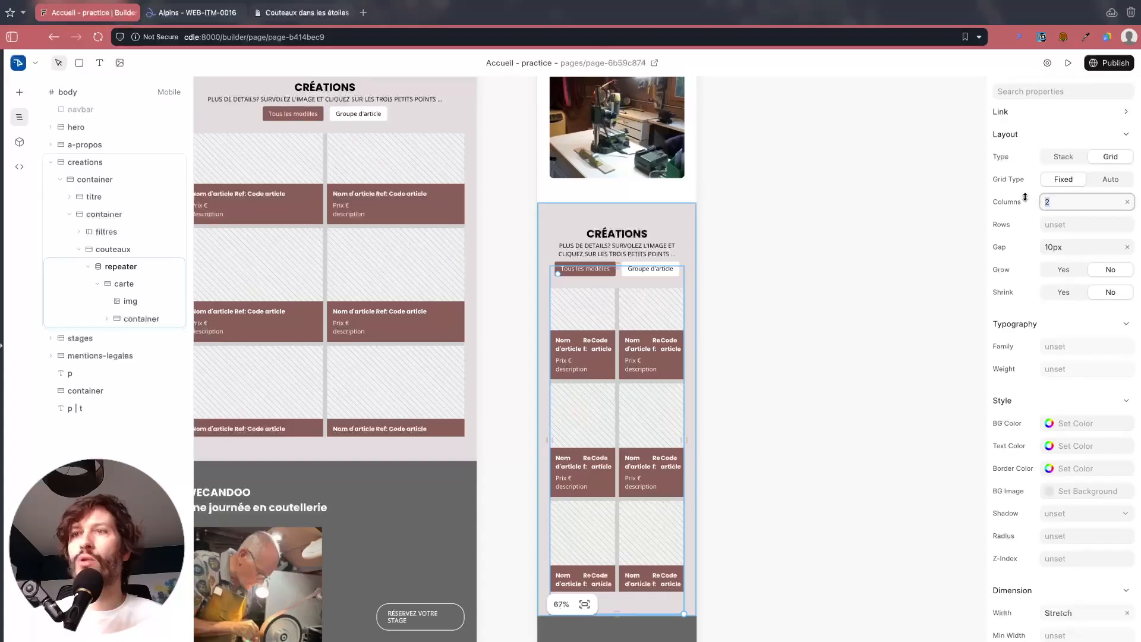
type("1")
scroll(771, 333, "down", 5)
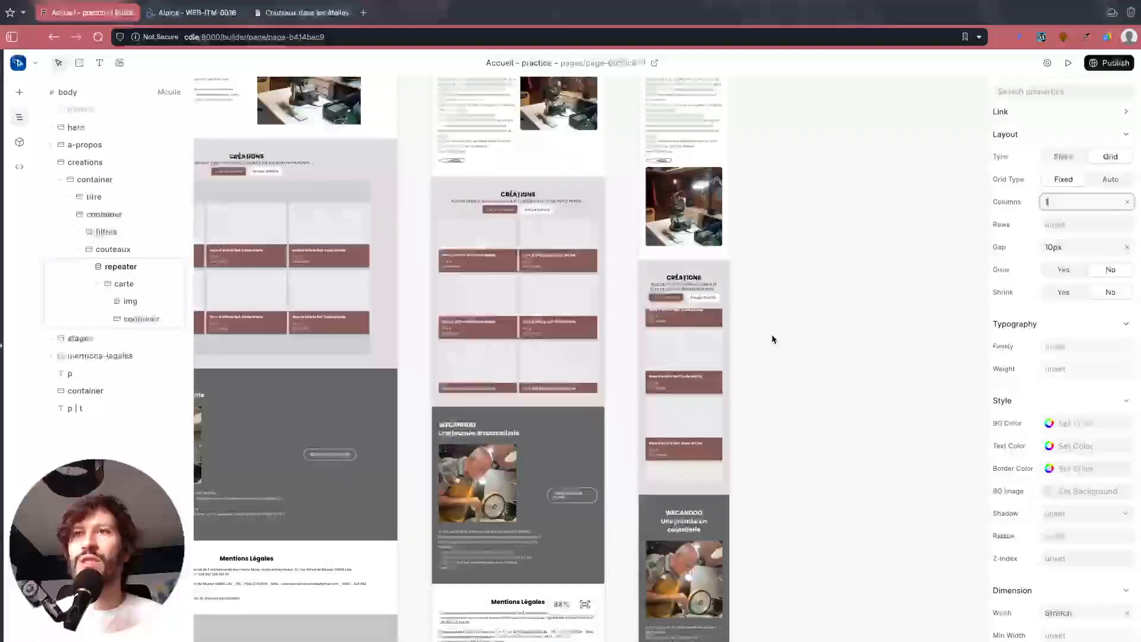
left_click(836, 342)
Step: Set the desktop couteaux container's height to Fit Content
scroll(836, 342, "down", 4)
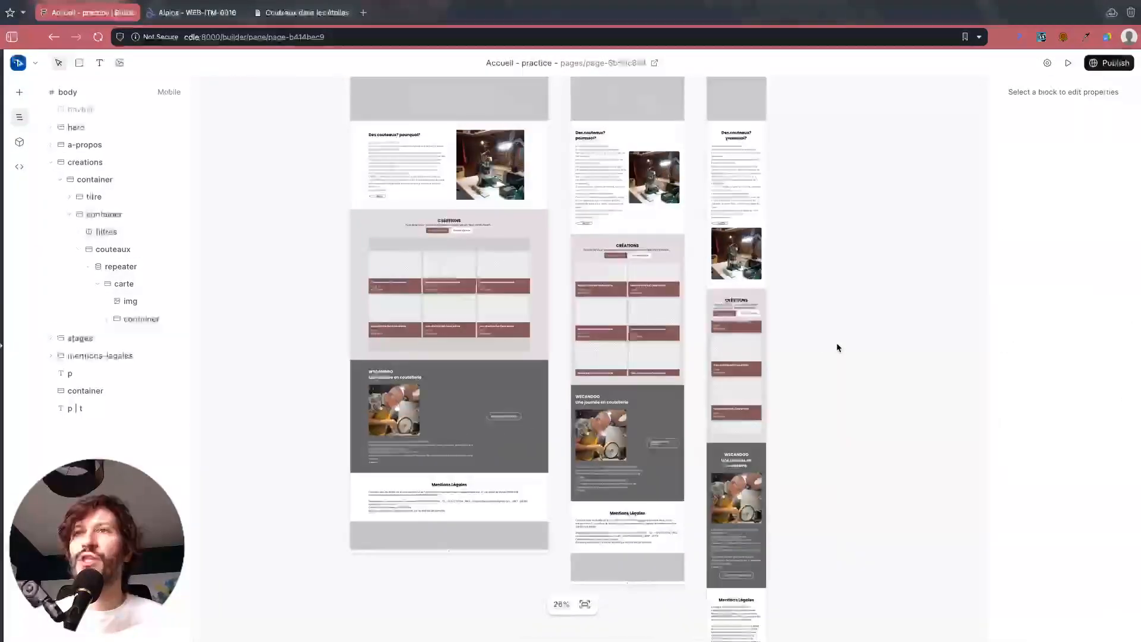
left_click(459, 243)
scroll(1085, 398, "down", 4)
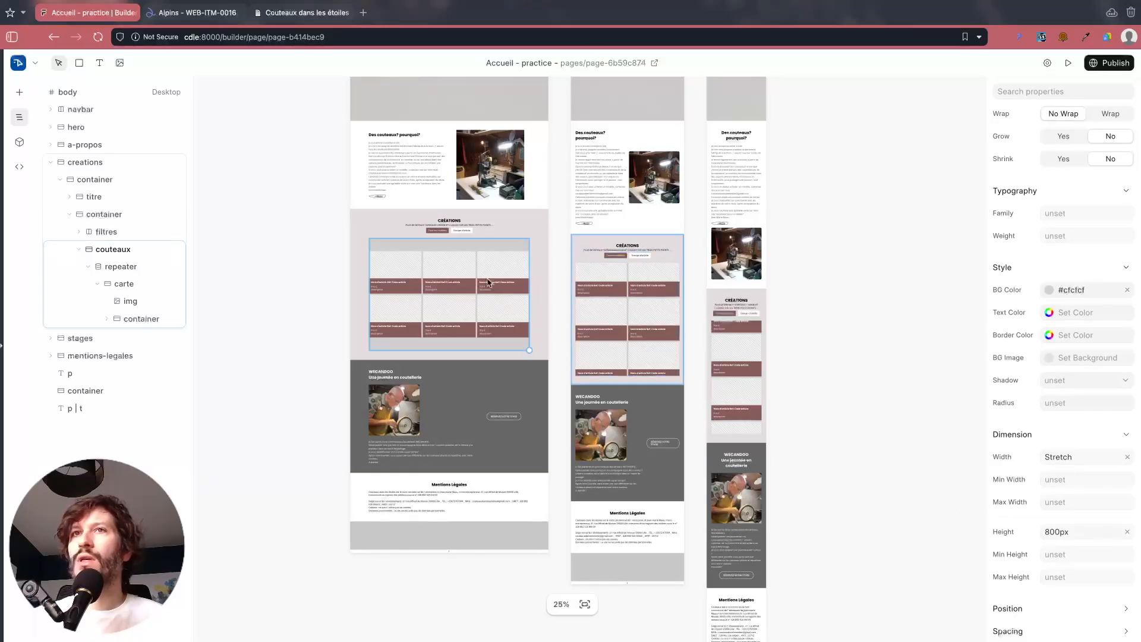
scroll(440, 264, "up", 1)
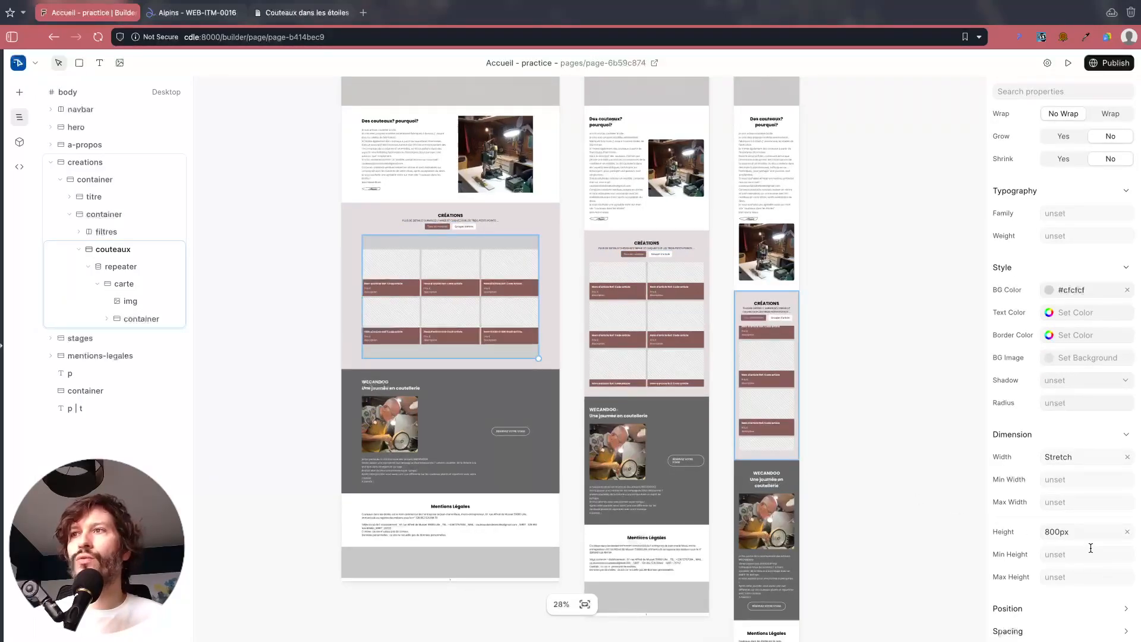
left_click(1075, 531)
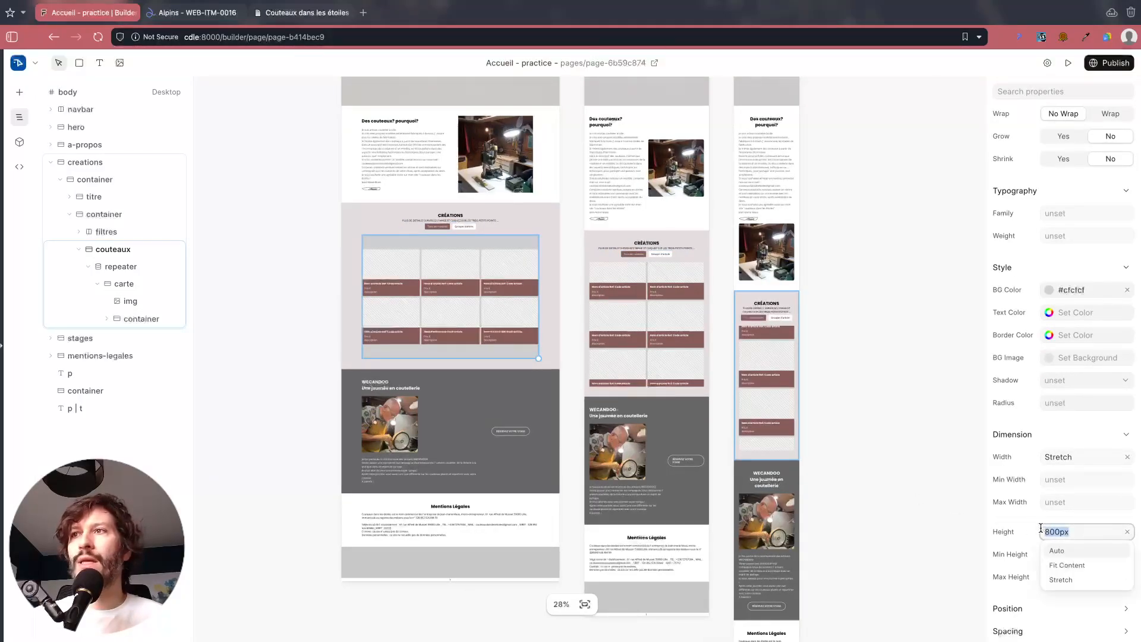
left_click(1067, 564)
left_click(854, 366)
Step: Select the image in the first desktop card and filter its properties by "data"
scroll(854, 366, "down", 3)
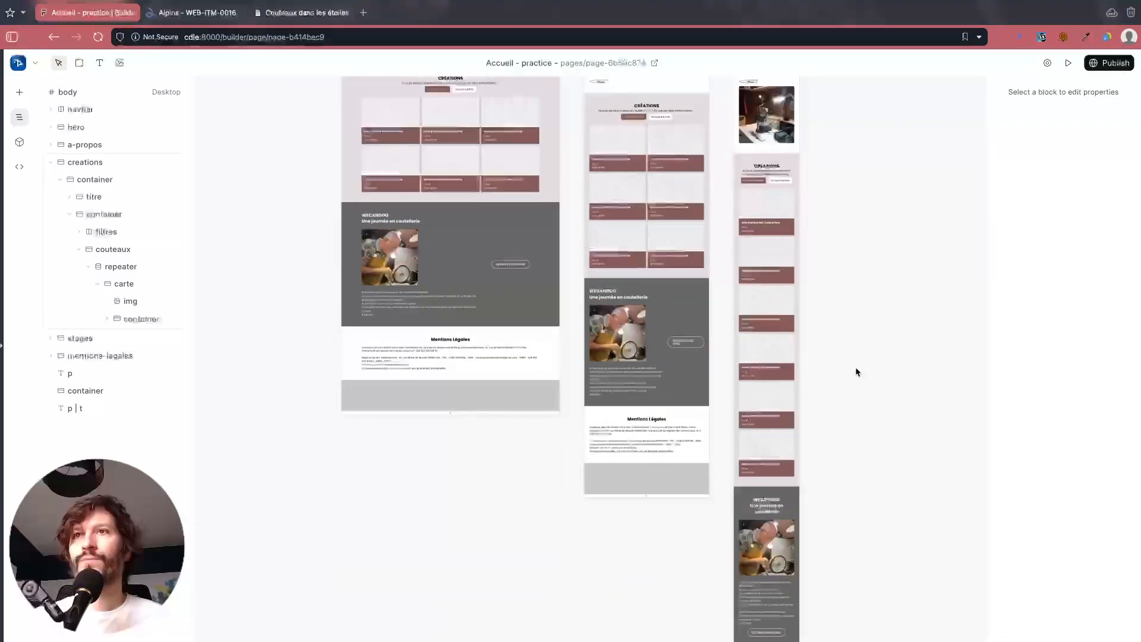
scroll(854, 366, "up", 3)
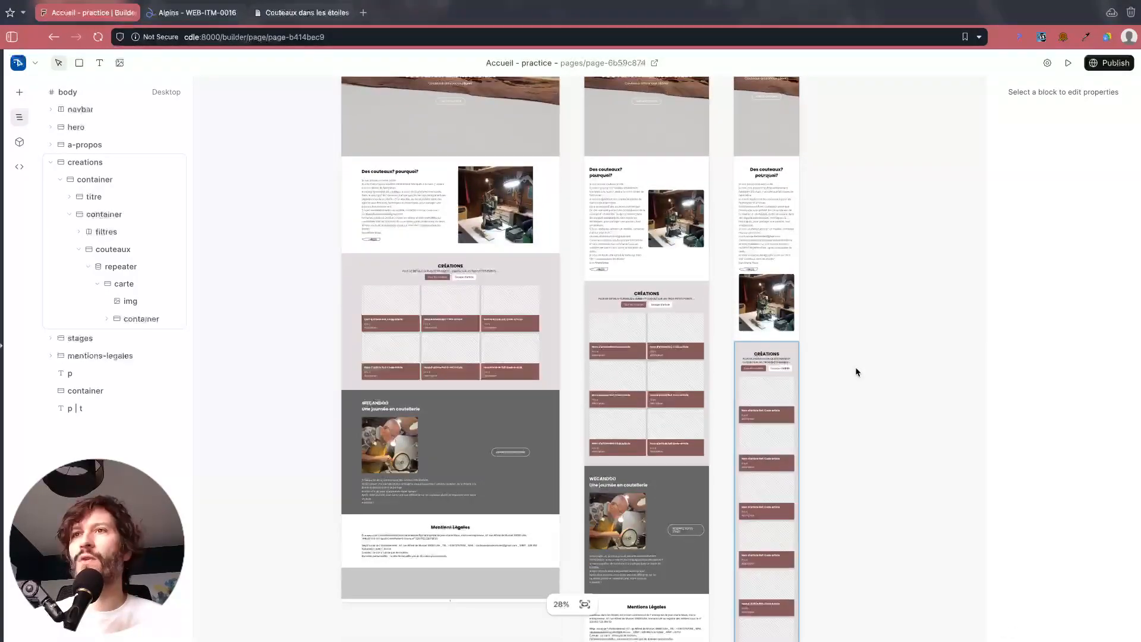
scroll(855, 368, "down", 4)
scroll(694, 364, "up", 5)
scroll(241, 301, "up", 1)
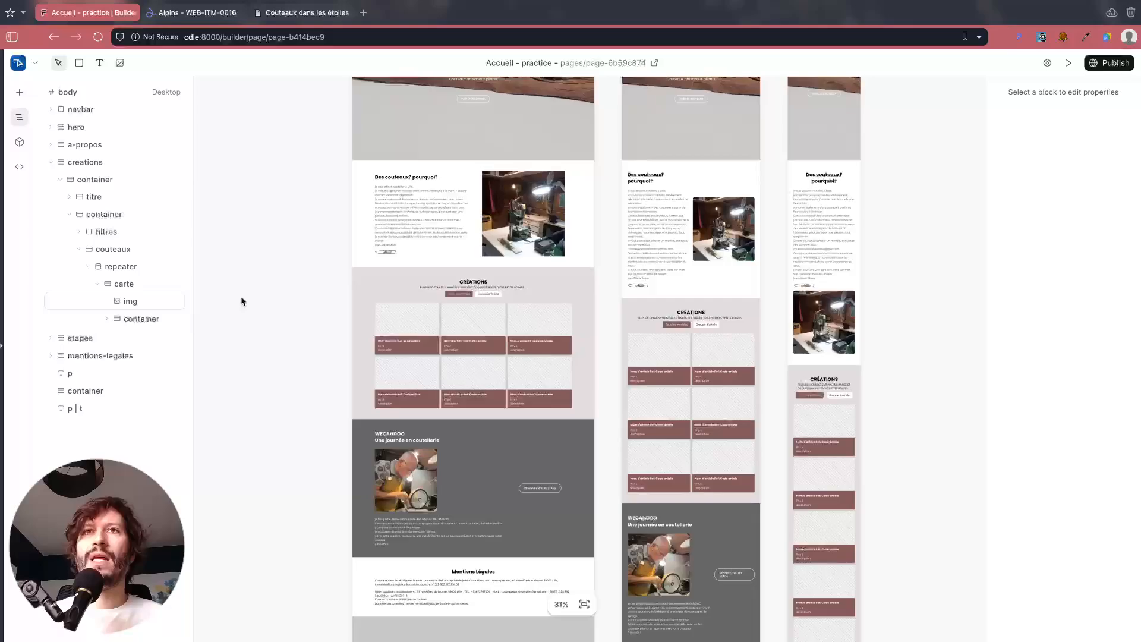
scroll(241, 301, "up", 8)
left_click(483, 326)
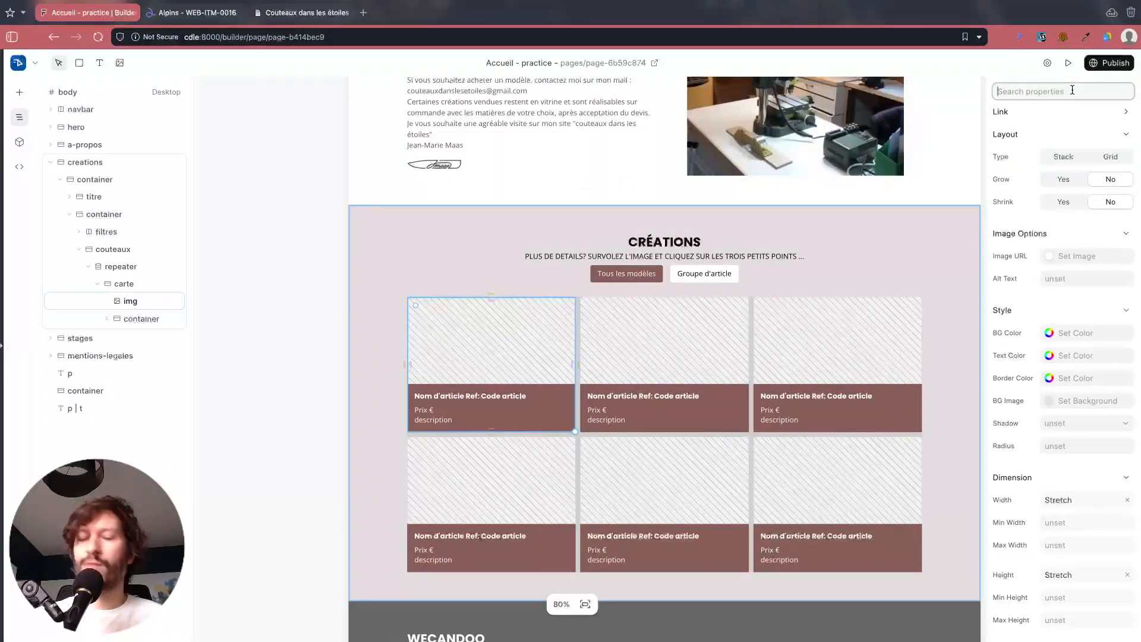
type("dat")
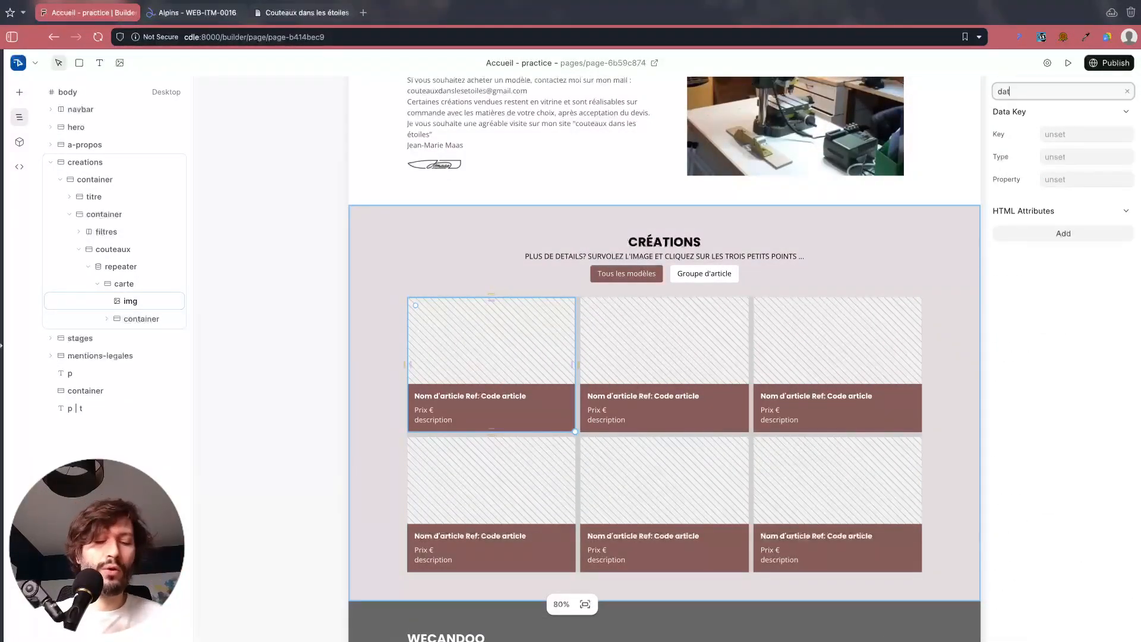
type("a")
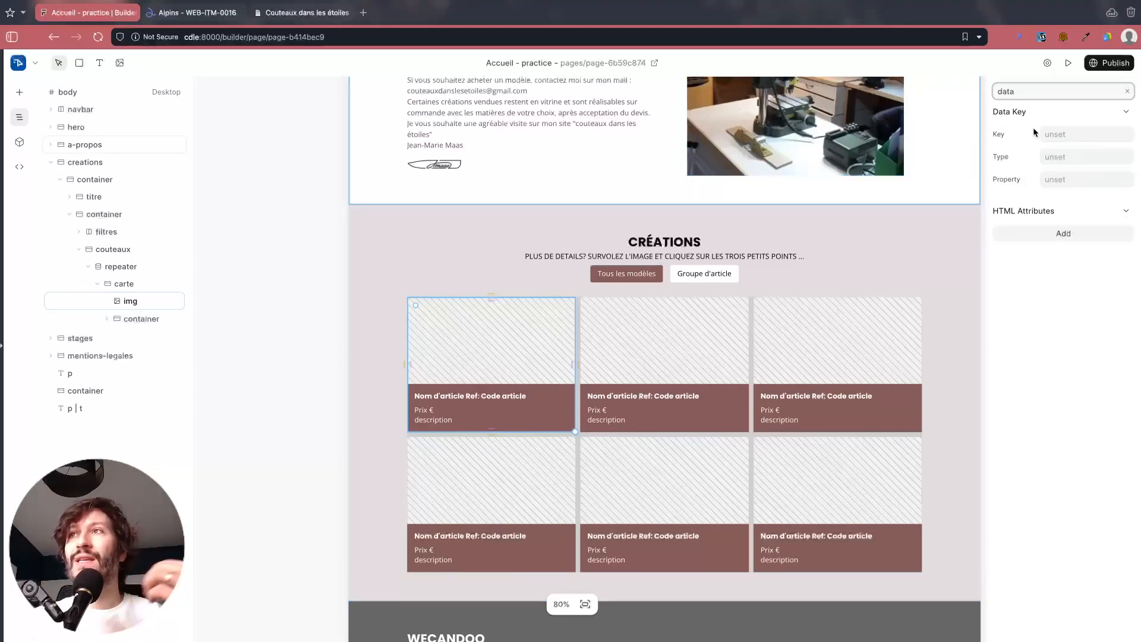
Step: Compare the repeater's items data key with the items list and its field names in the data preview
left_click(141, 267)
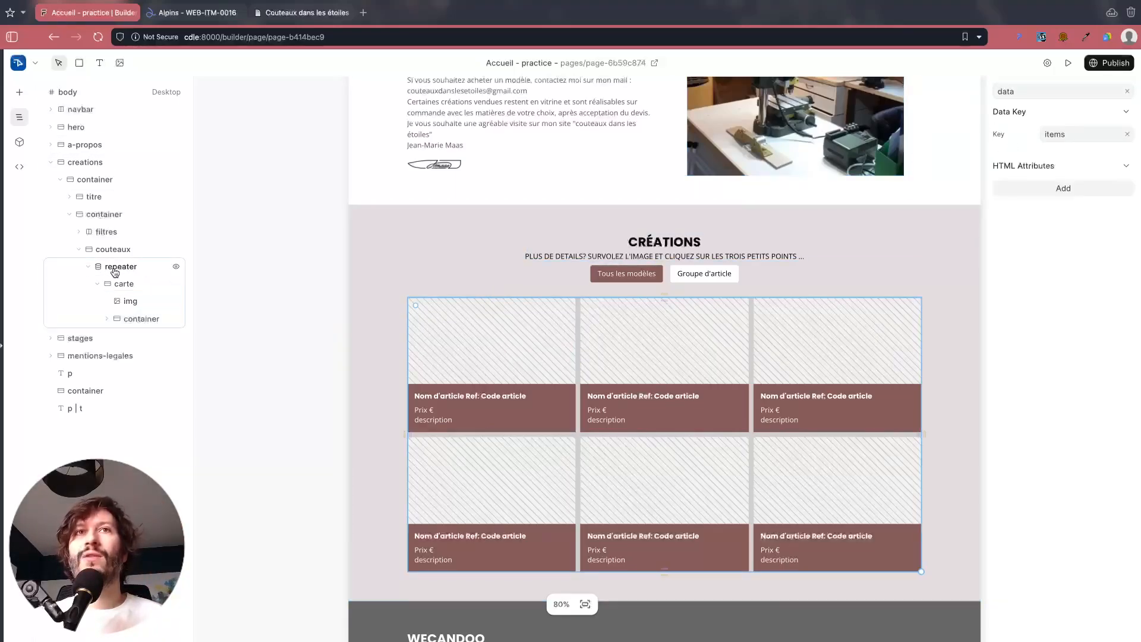
left_click(19, 166)
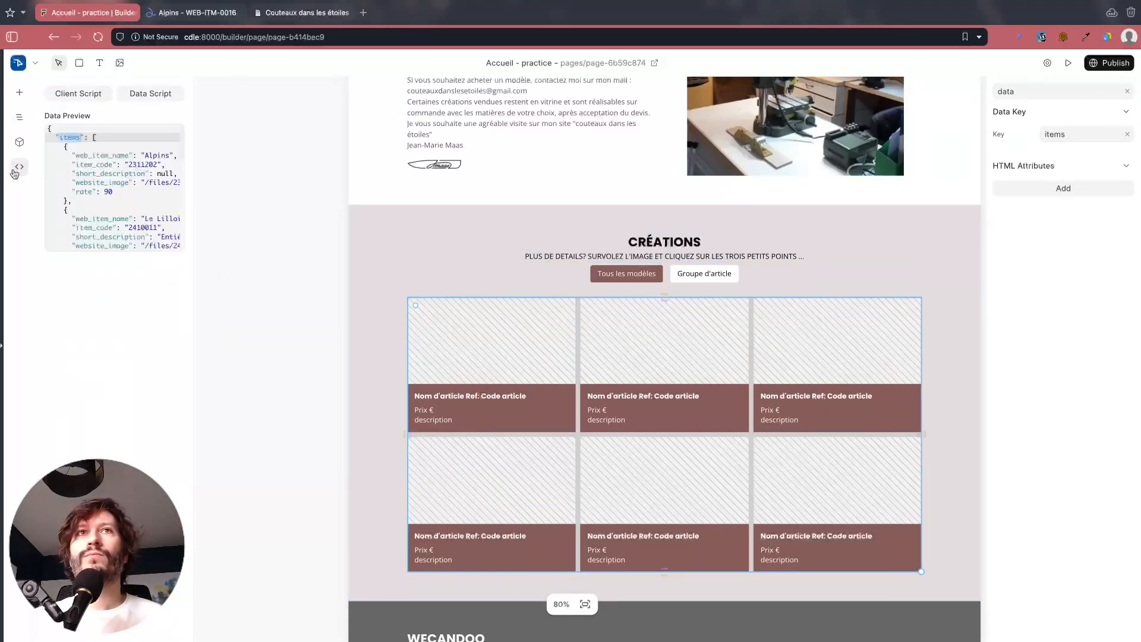
double_click(63, 138)
left_click_drag(82, 138, 57, 137)
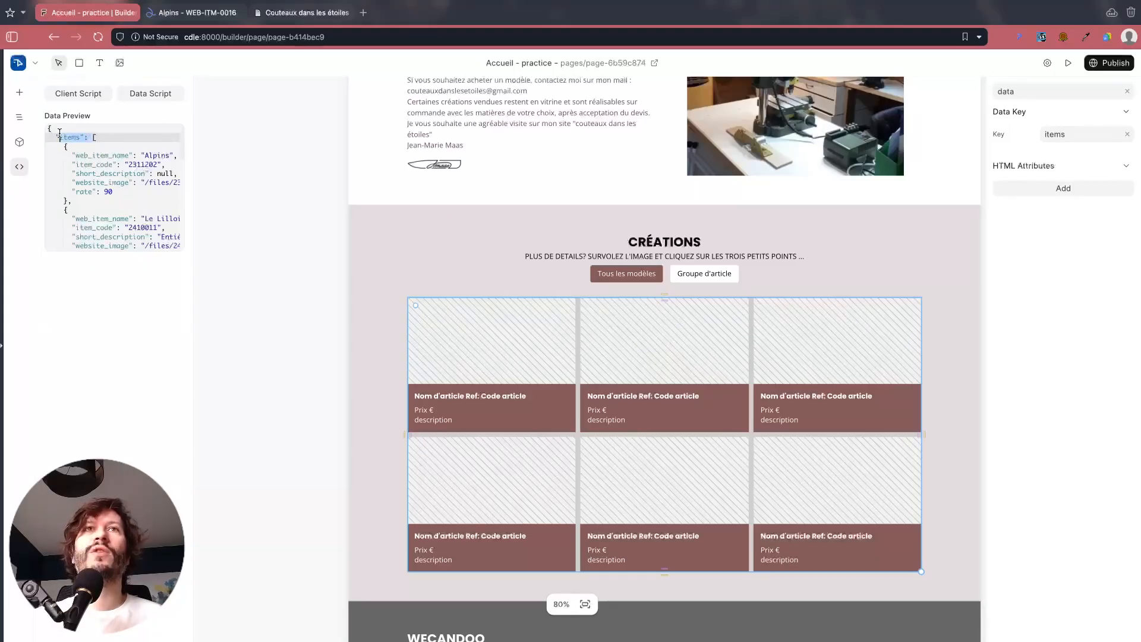
double_click(73, 139)
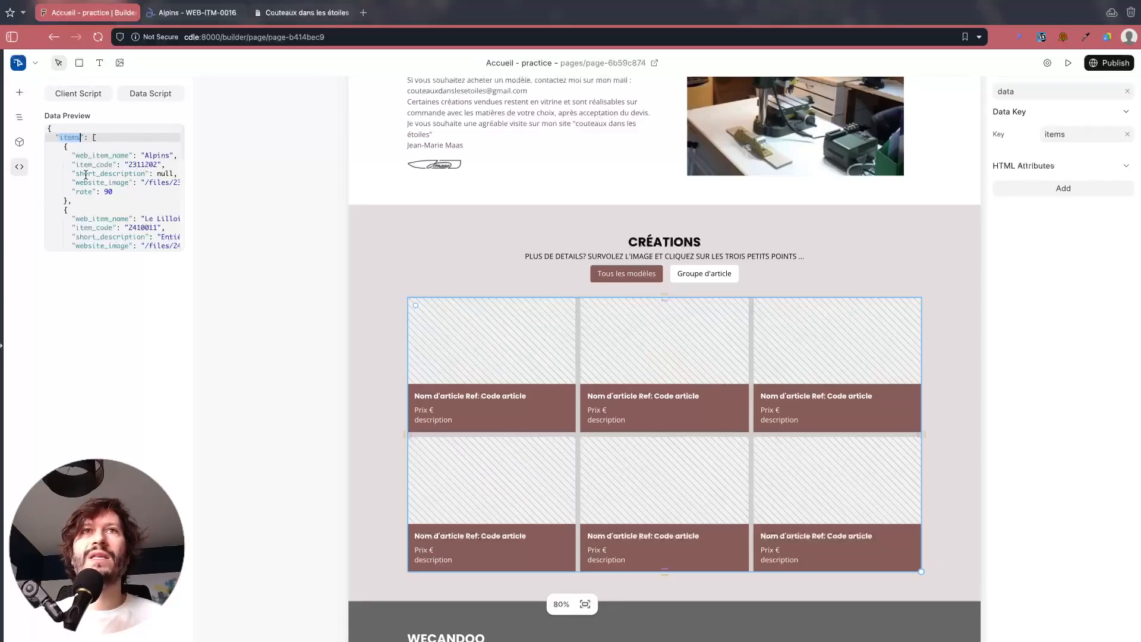
left_click(90, 155)
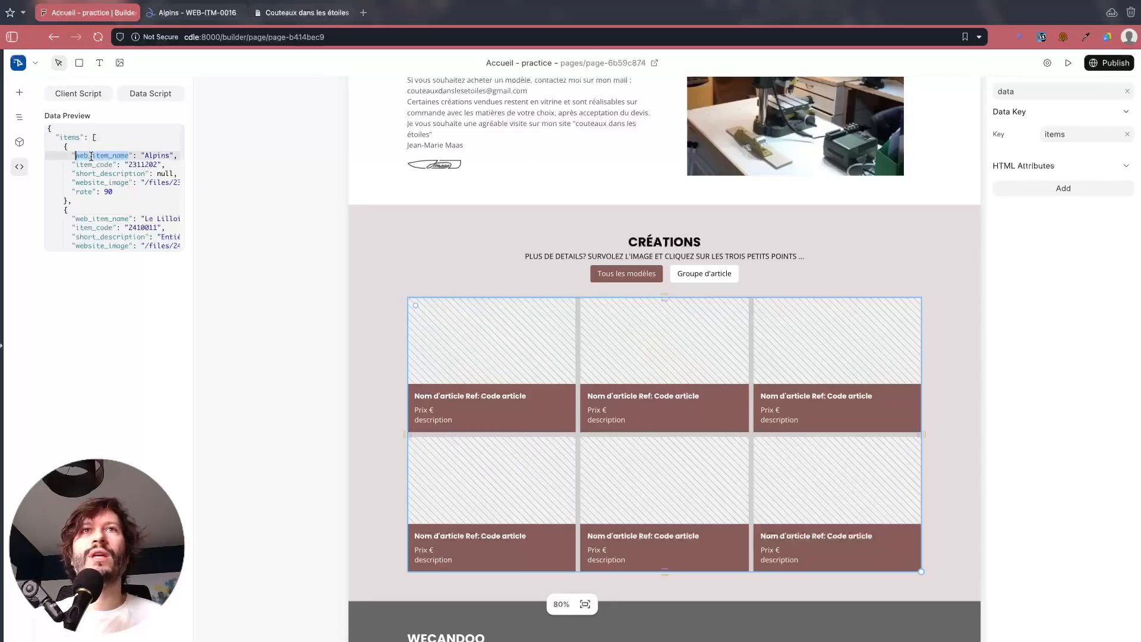
left_click(104, 191)
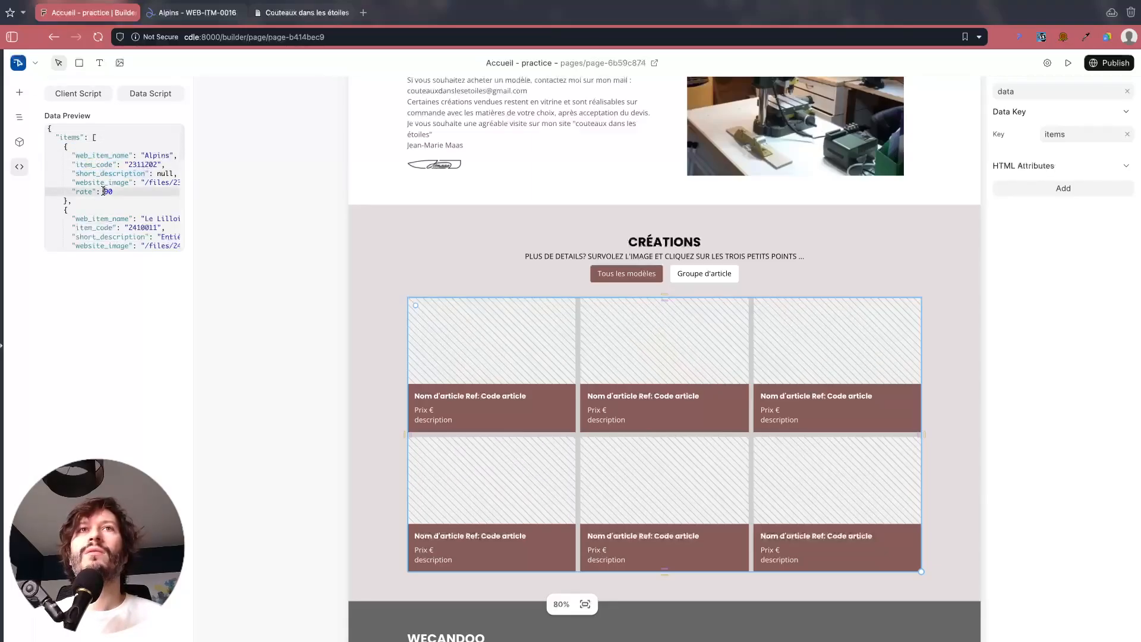
left_click(432, 400)
left_click(1063, 135)
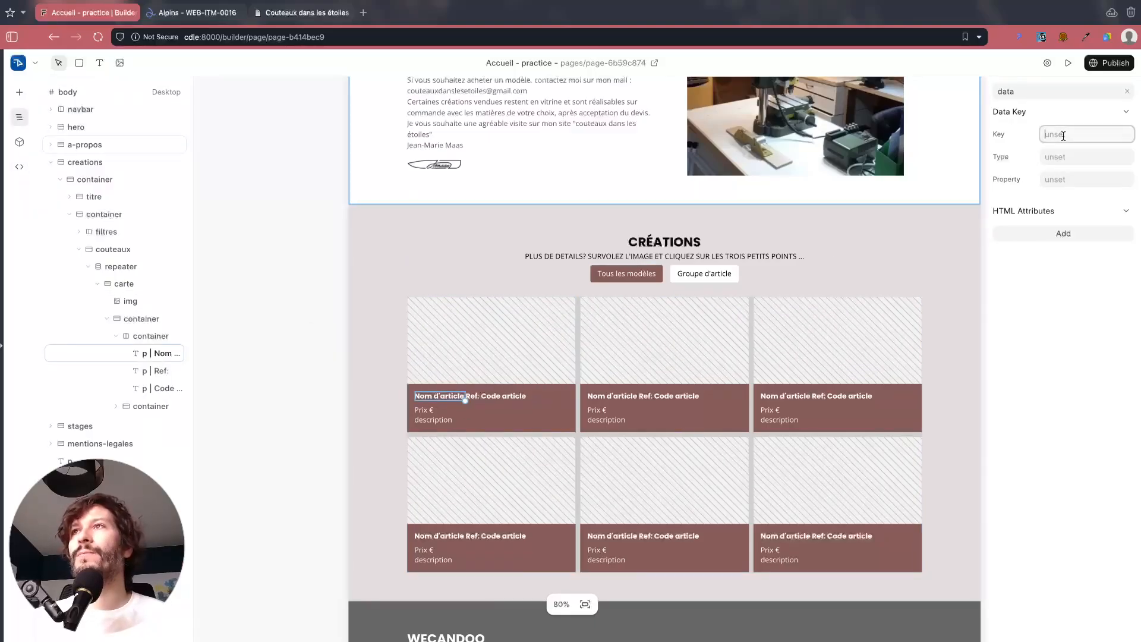
type("web_ite")
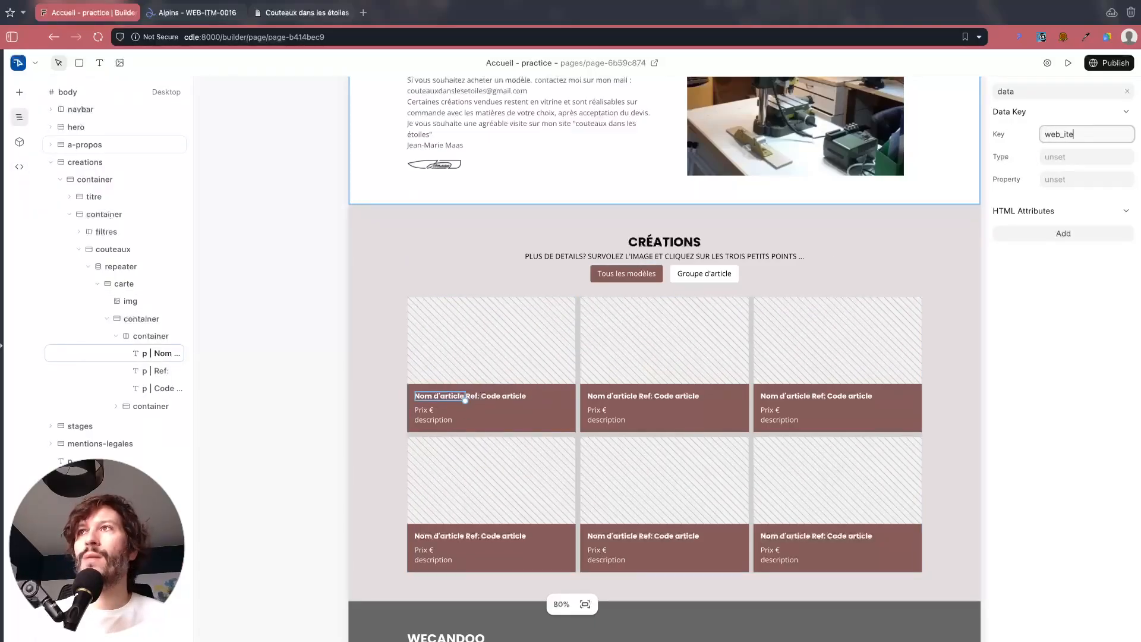
key("BackSpace")
key("BackSpace")
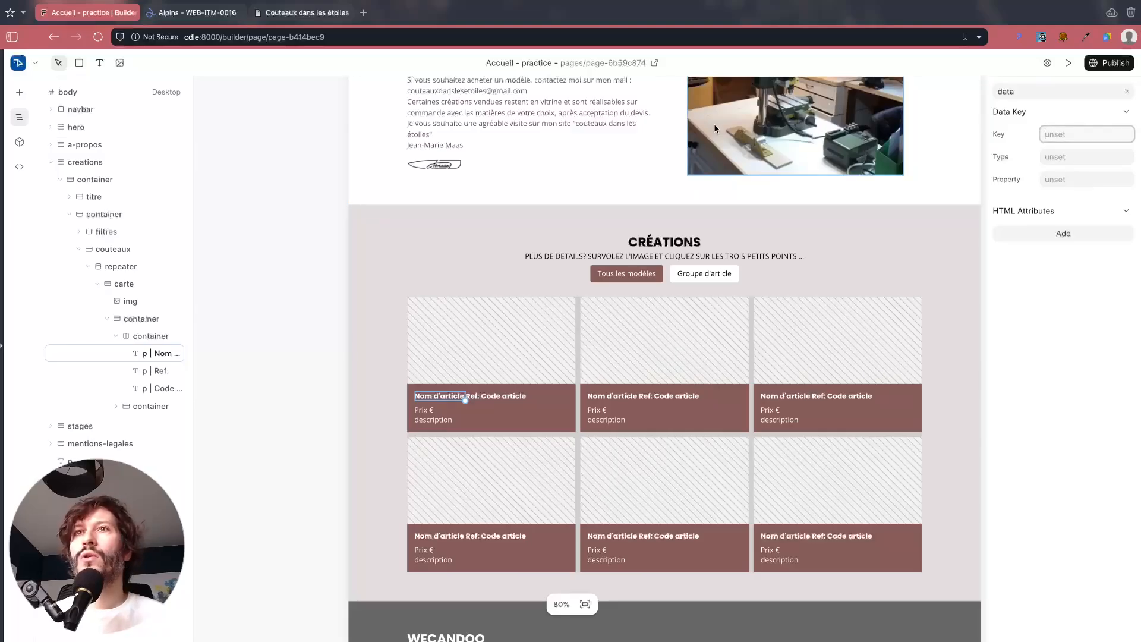
Step: Bind the image in the first desktop card to the website_image data key
left_click(540, 333)
left_click(1082, 135)
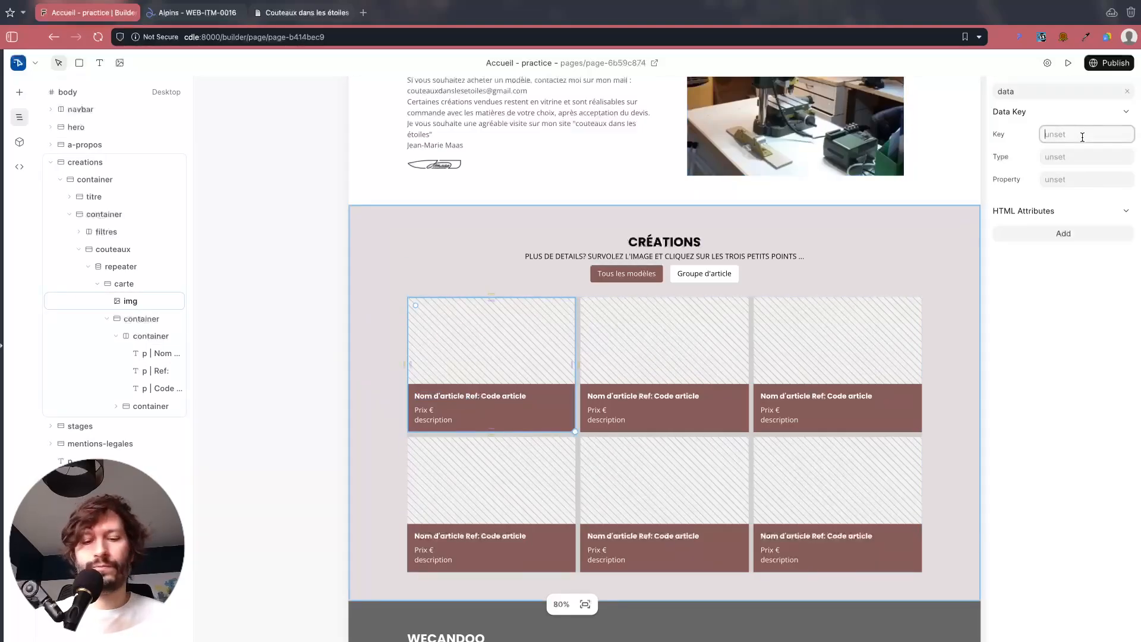
type("website_image")
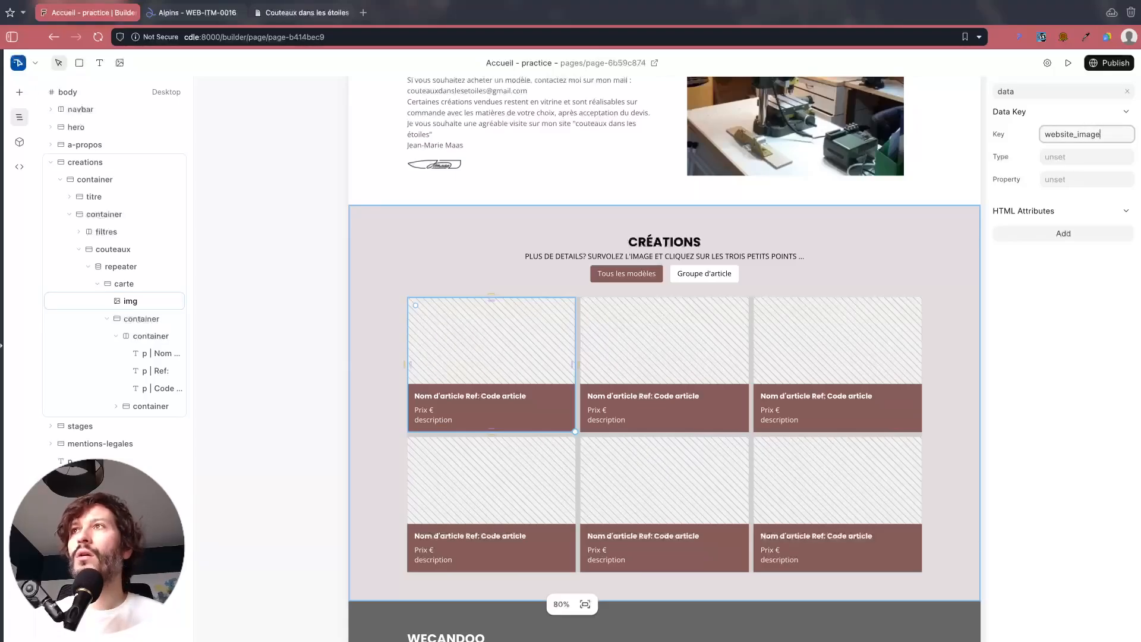
key("Return")
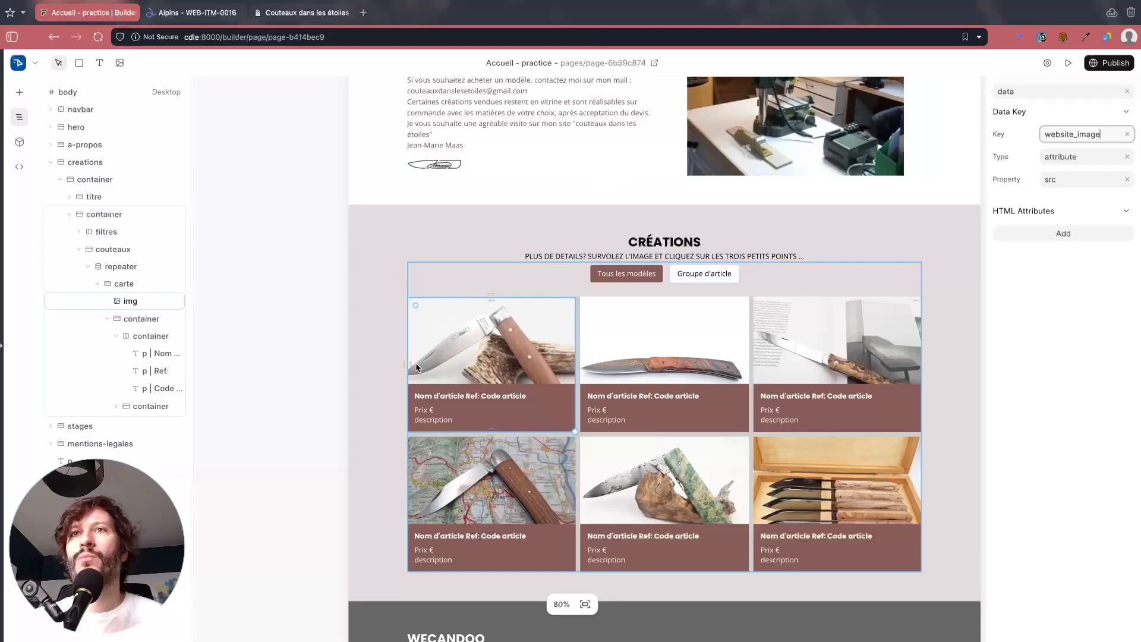
Step: Bind the "Nom d'article" text in the first desktop card to the web_item_name data key
left_click(430, 397)
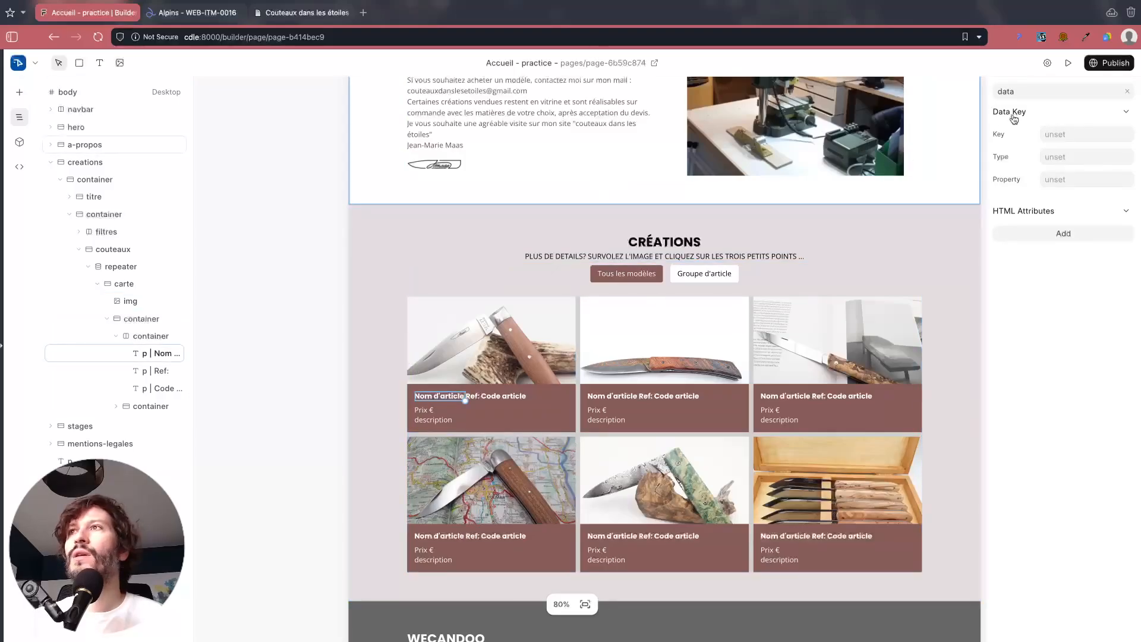
left_click(1062, 135)
type("we")
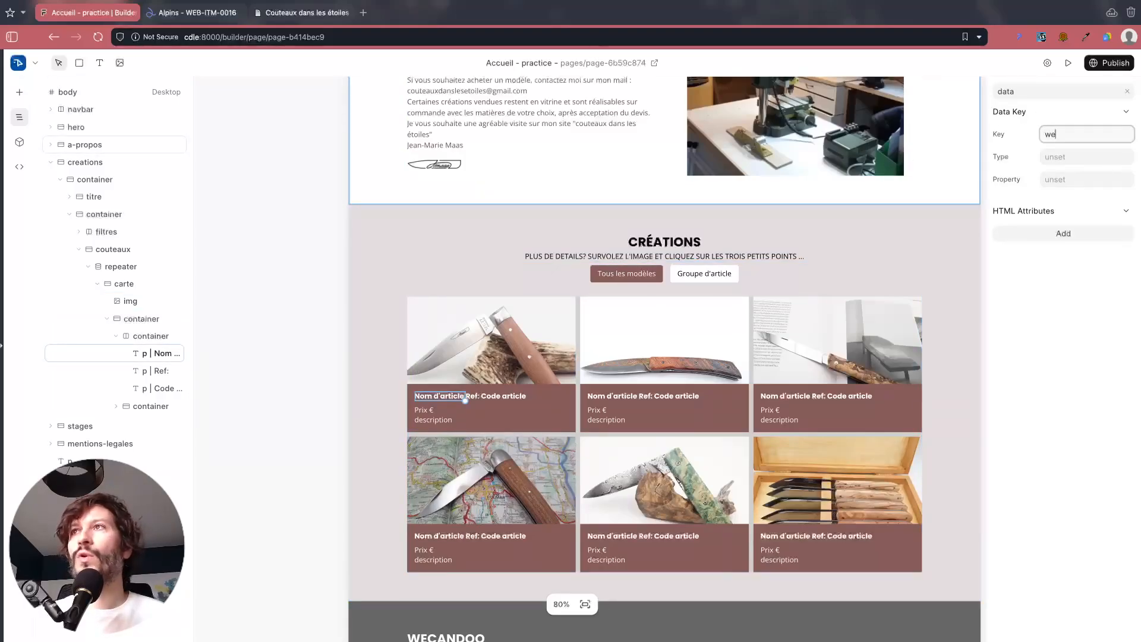
type("b_item_name")
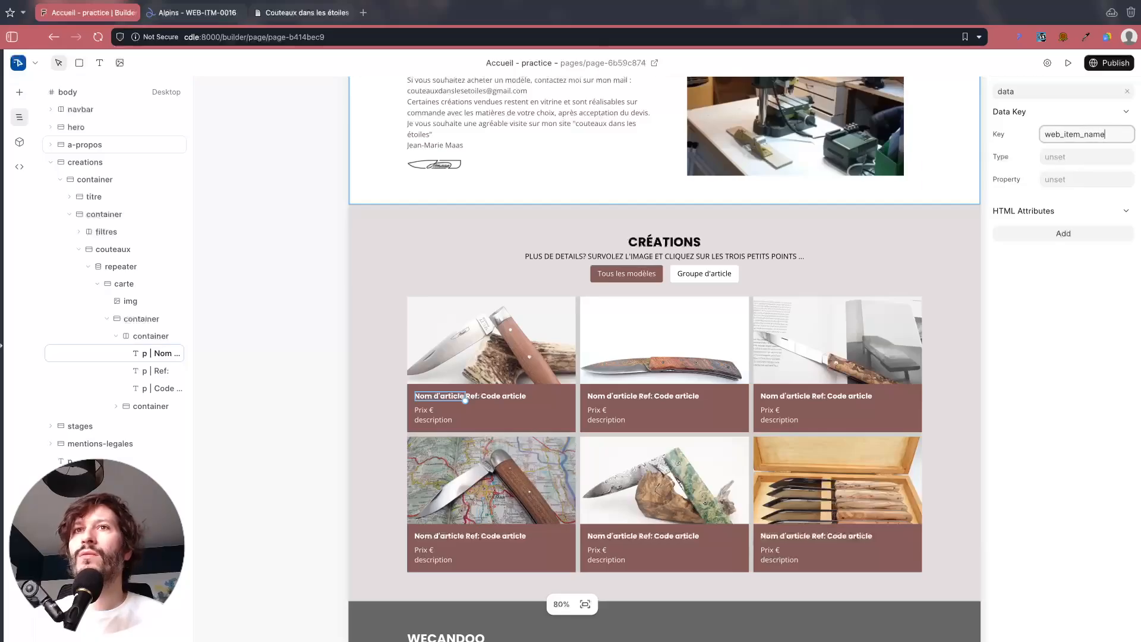
key("Return")
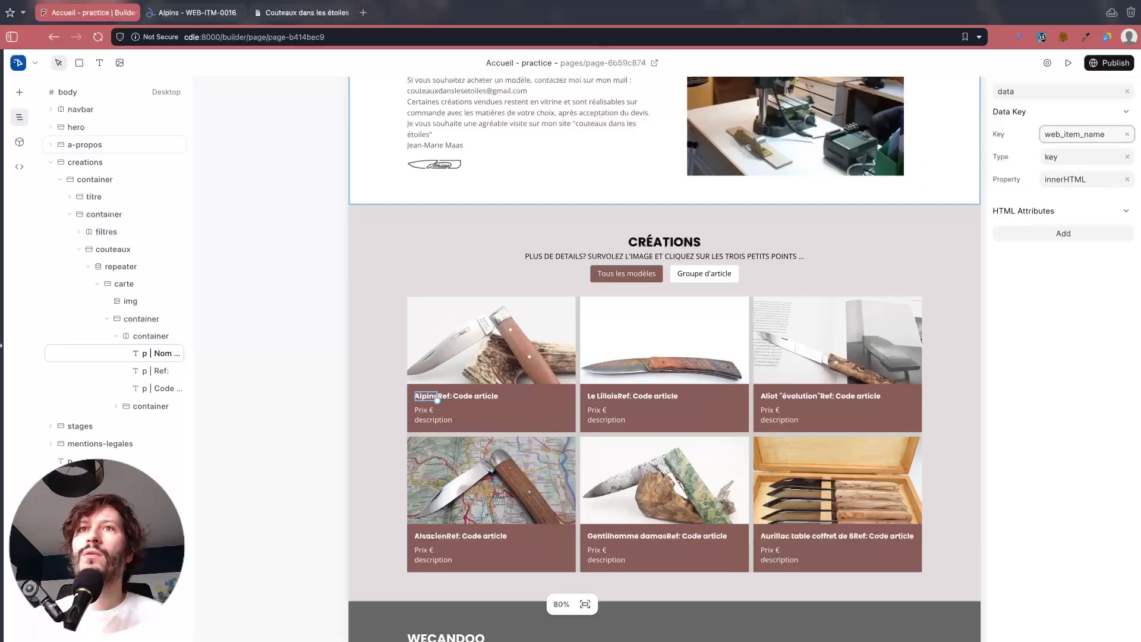
Step: Bind the "Code article" text in the first desktop card to the item_code data key
left_click(497, 395)
left_click(1095, 135)
type("i")
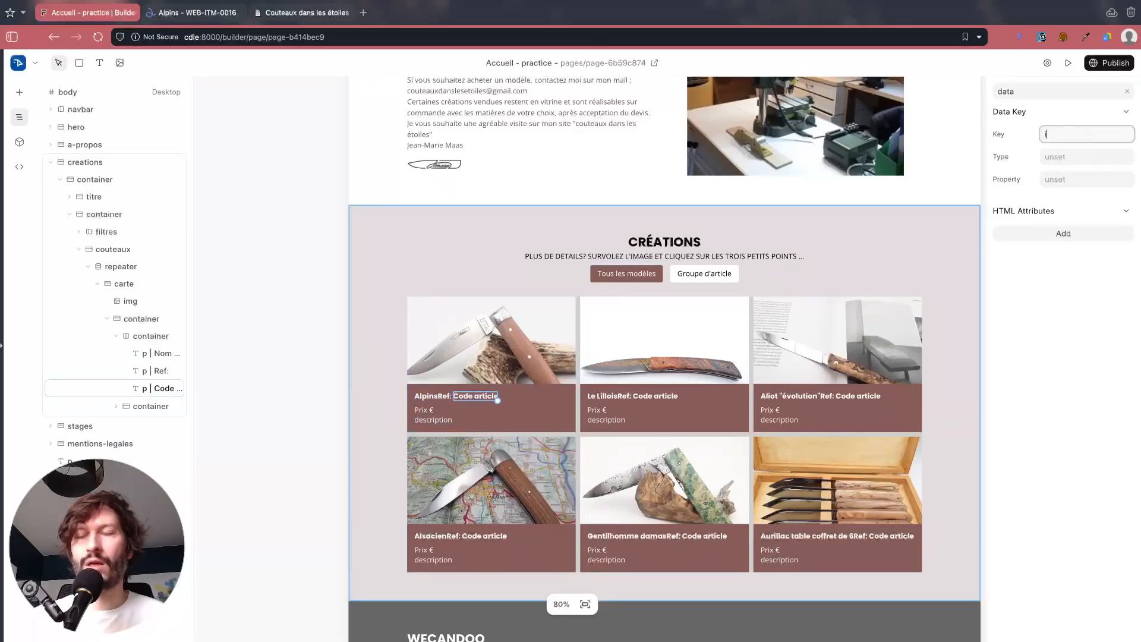
type("tem_code")
key("Return")
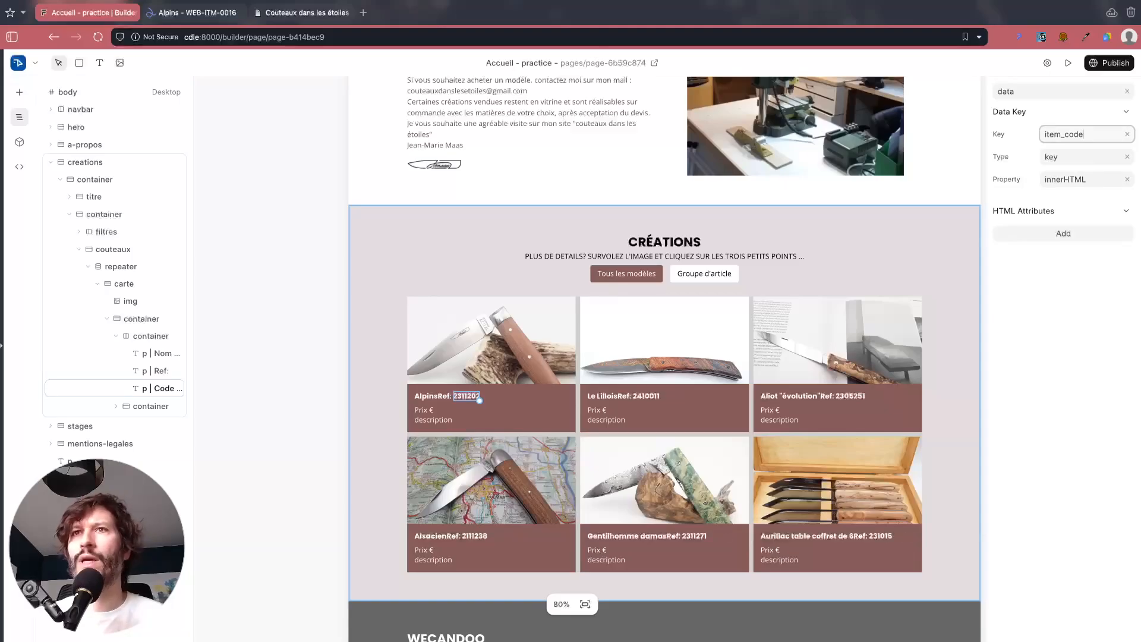
Step: Bind the "Prix" text in the first desktop card to the rate data key
left_click(420, 410)
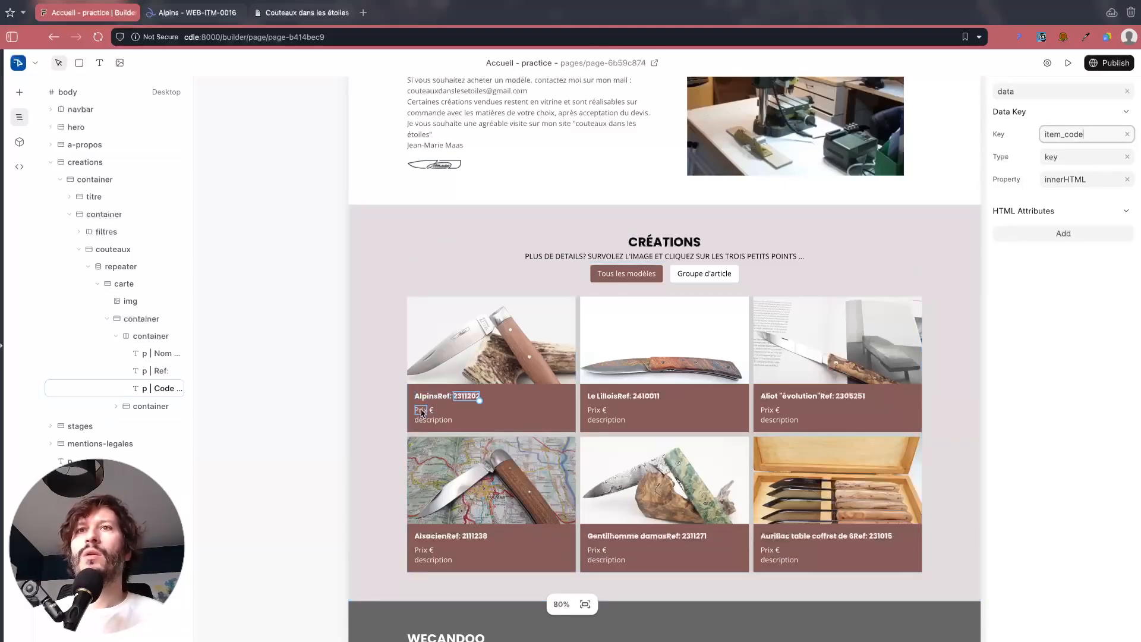
left_click(1070, 134)
type("rate")
key("Return")
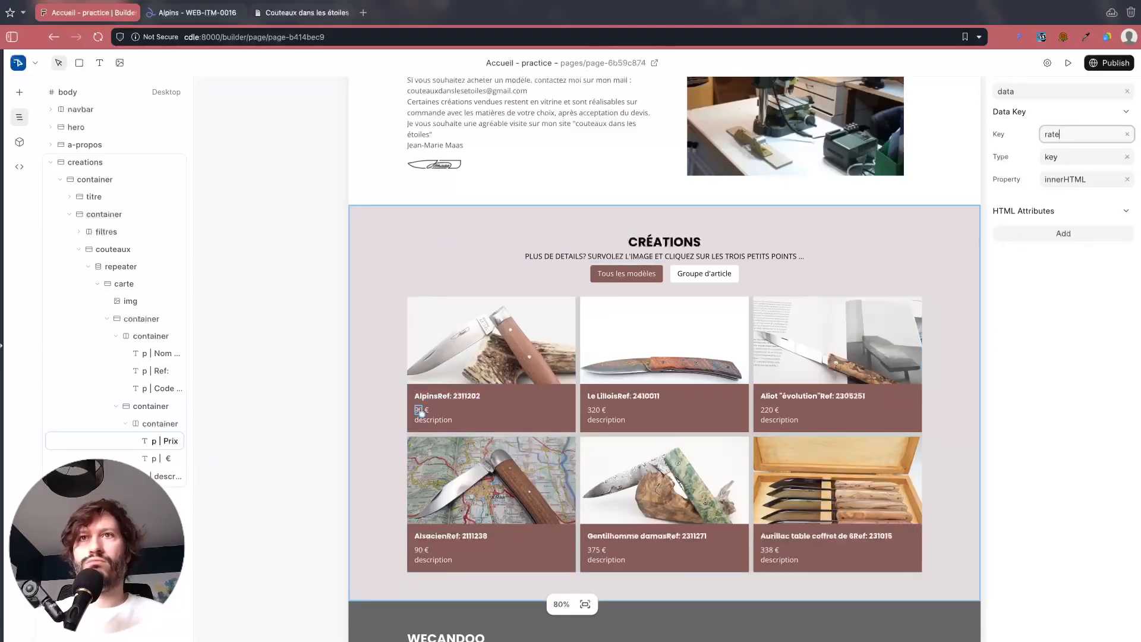
Step: Bind the description text in the first desktop card to the short_description data key and deselect it
left_click(433, 419)
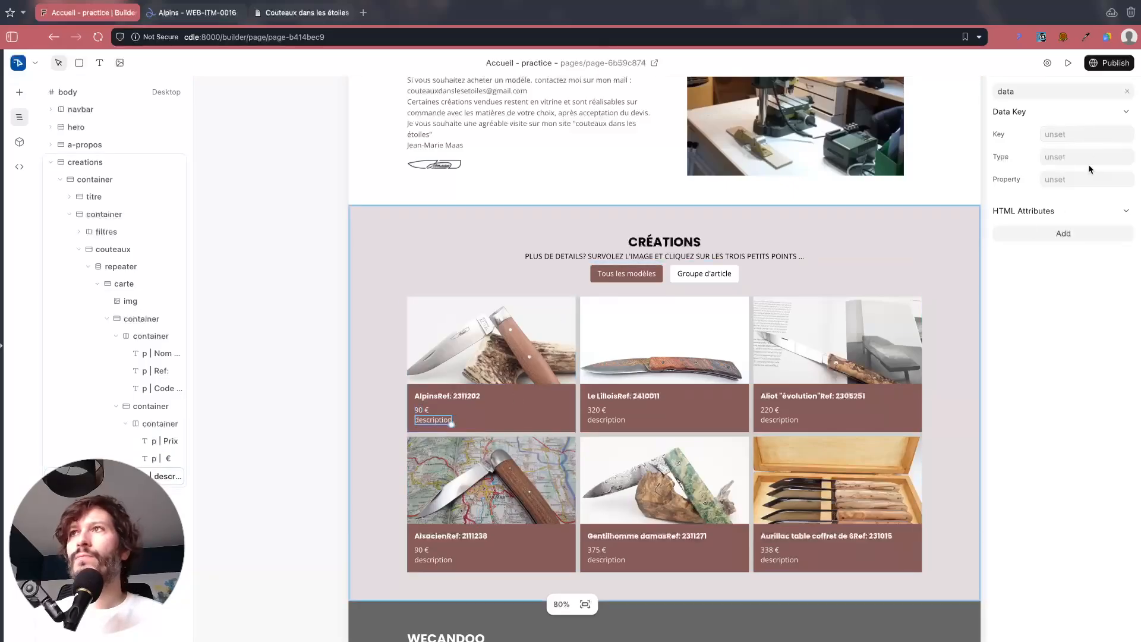
left_click(1079, 134)
type("short")
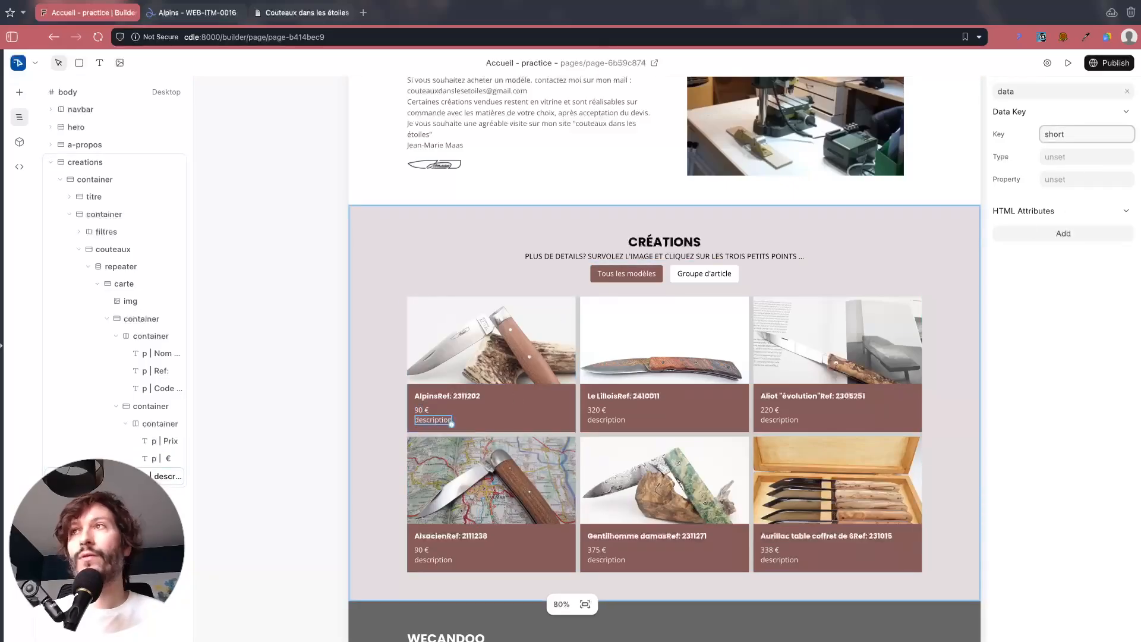
type("_description")
key("Return")
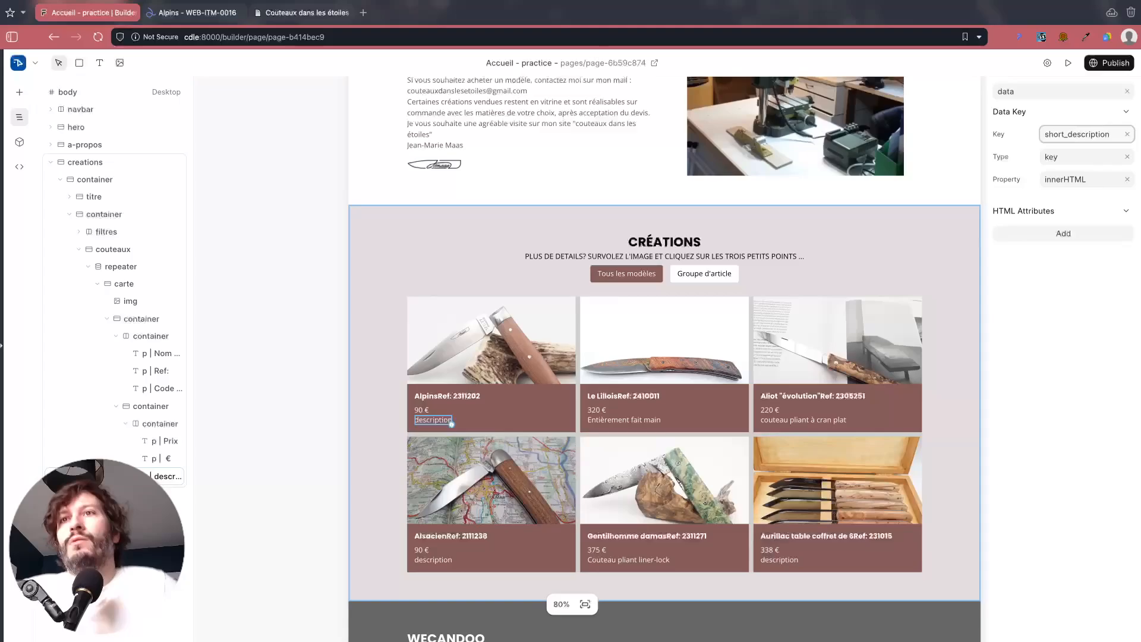
left_click(252, 349)
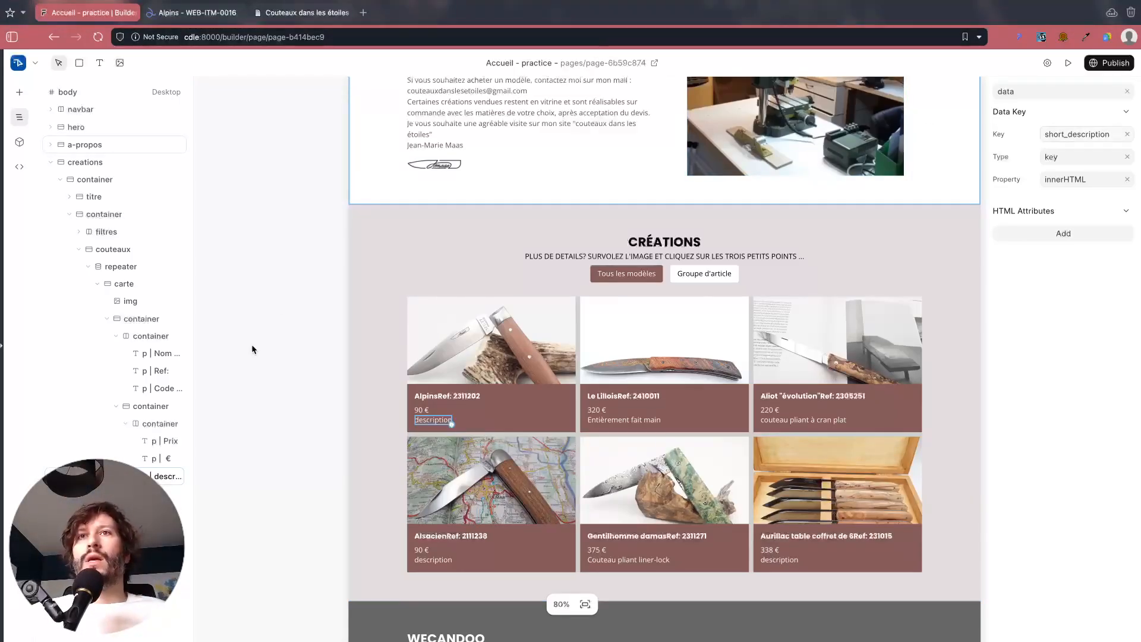
Step: Check the Créations cards in the desktop and tablet layouts and in the page preview, then return to the builder
scroll(506, 358, "down", 5)
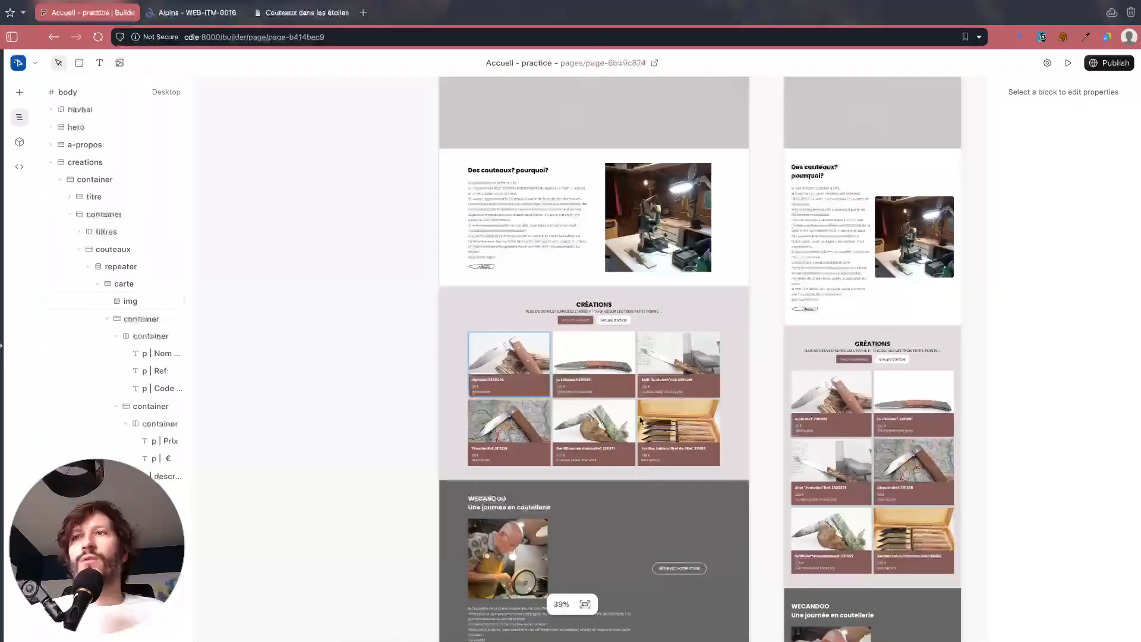
scroll(648, 424, "down", 3)
scroll(614, 346, "up", 3)
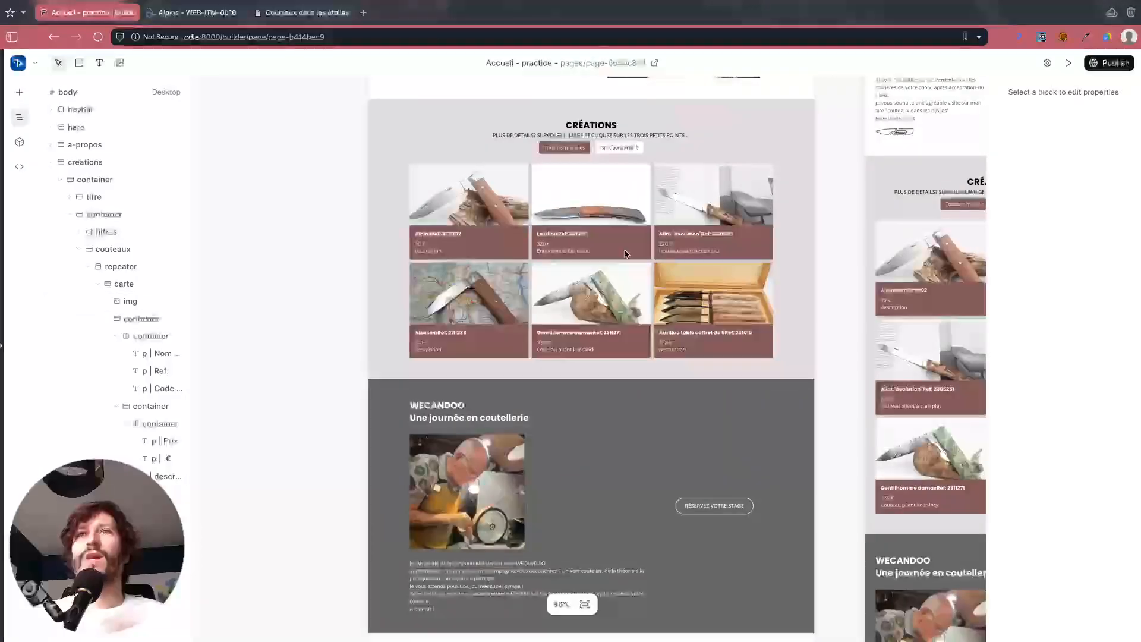
left_click(1067, 63)
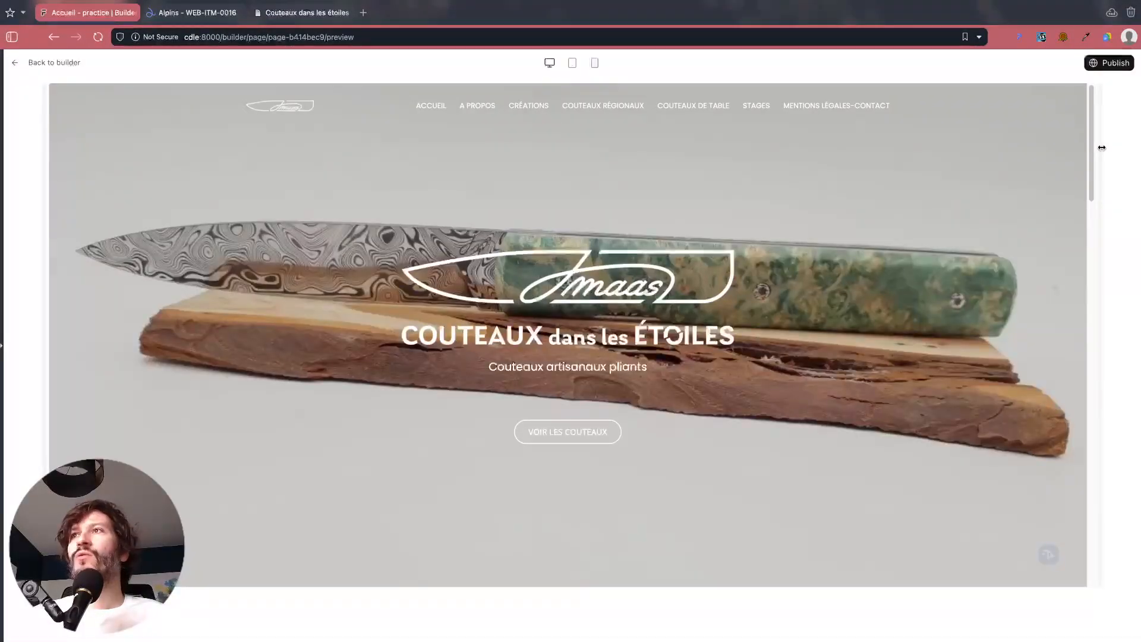
scroll(1101, 147, "down", 10)
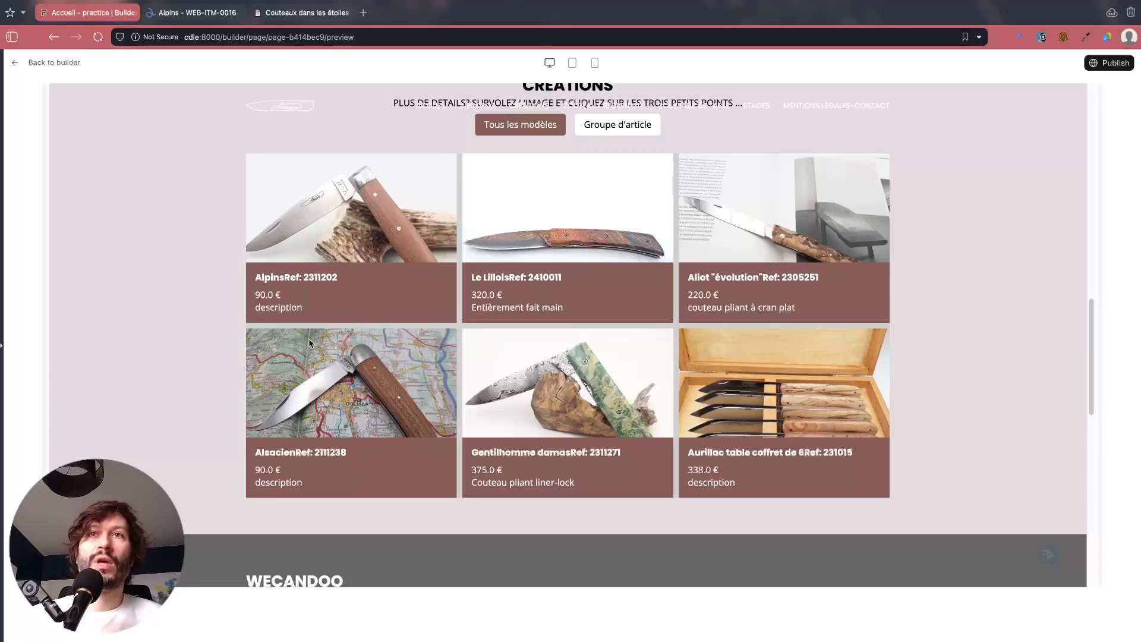
left_click_drag(255, 295, 273, 297)
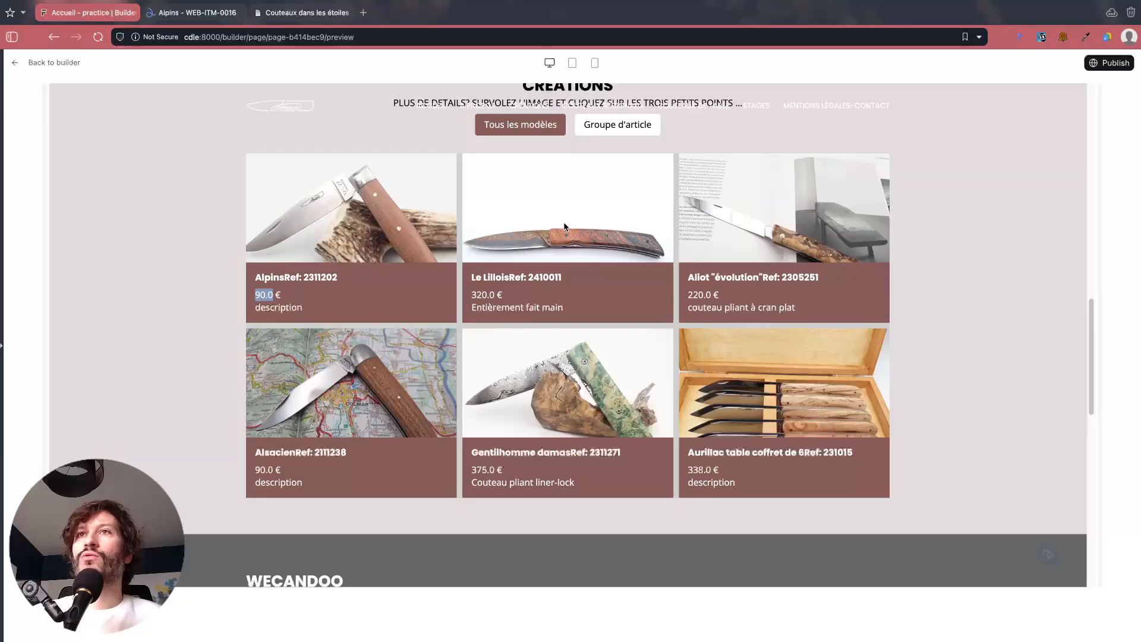
scroll(614, 257, "up", 1)
scroll(615, 257, "down", 2)
scroll(598, 246, "up", 3)
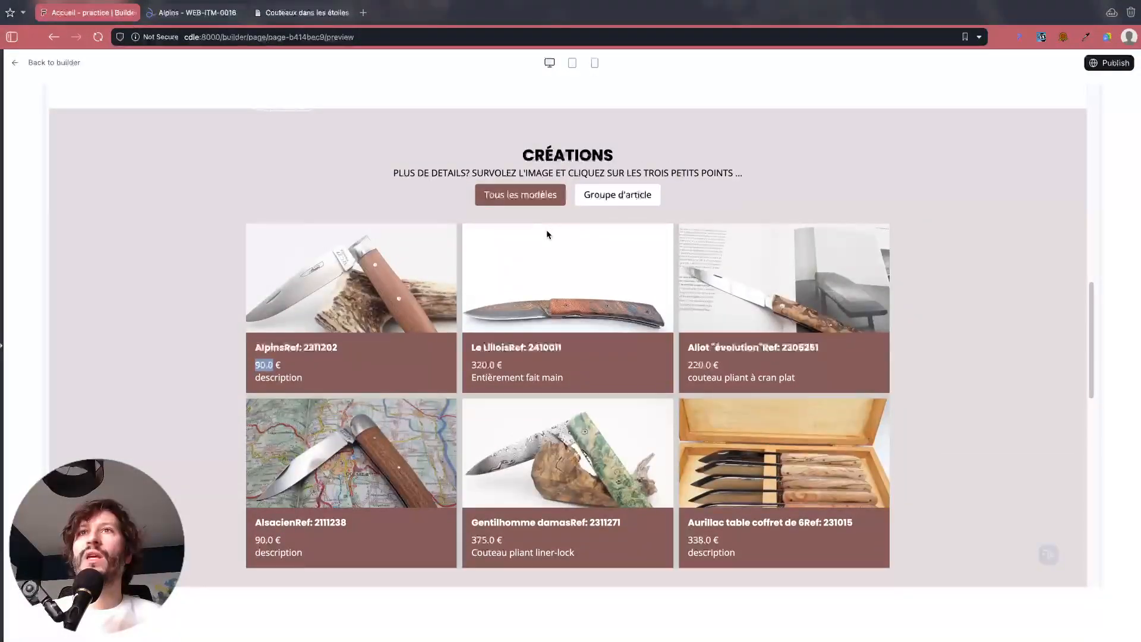
left_click(52, 63)
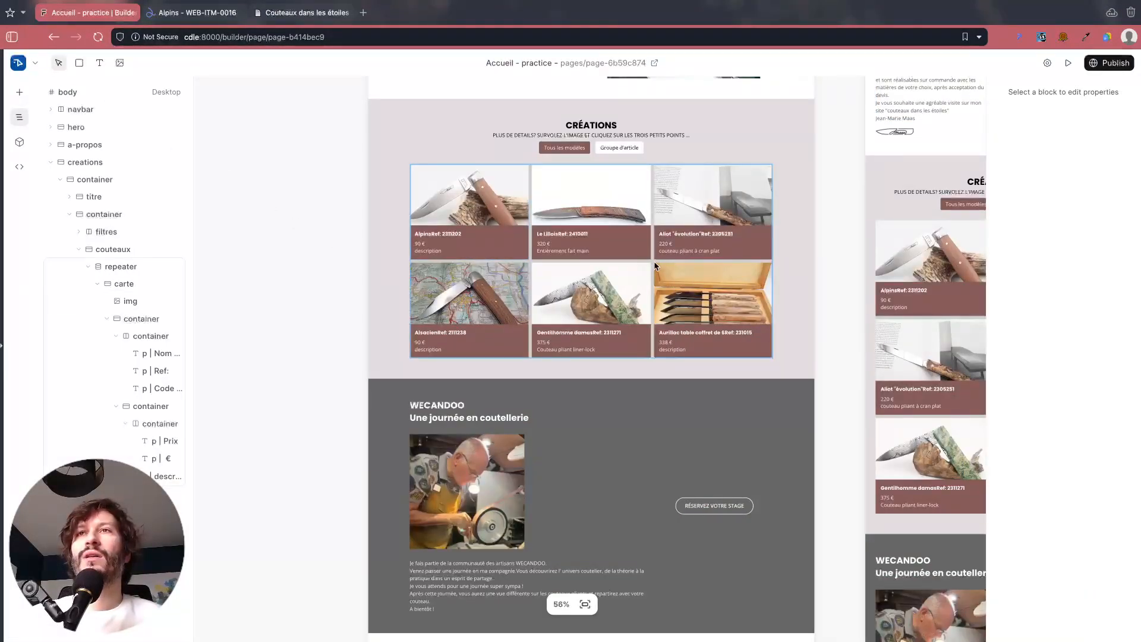
Step: Open the page's data script and start a filters=[{ ] argument before fields in the Website Item query
scroll(634, 208, "up", 5)
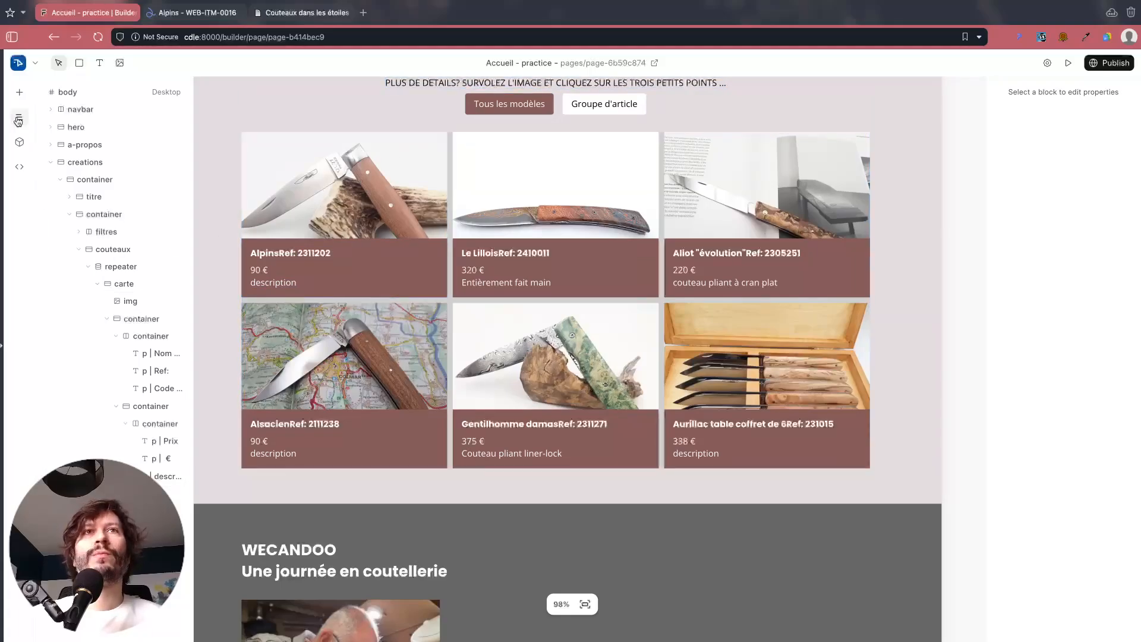
left_click(19, 167)
left_click(140, 97)
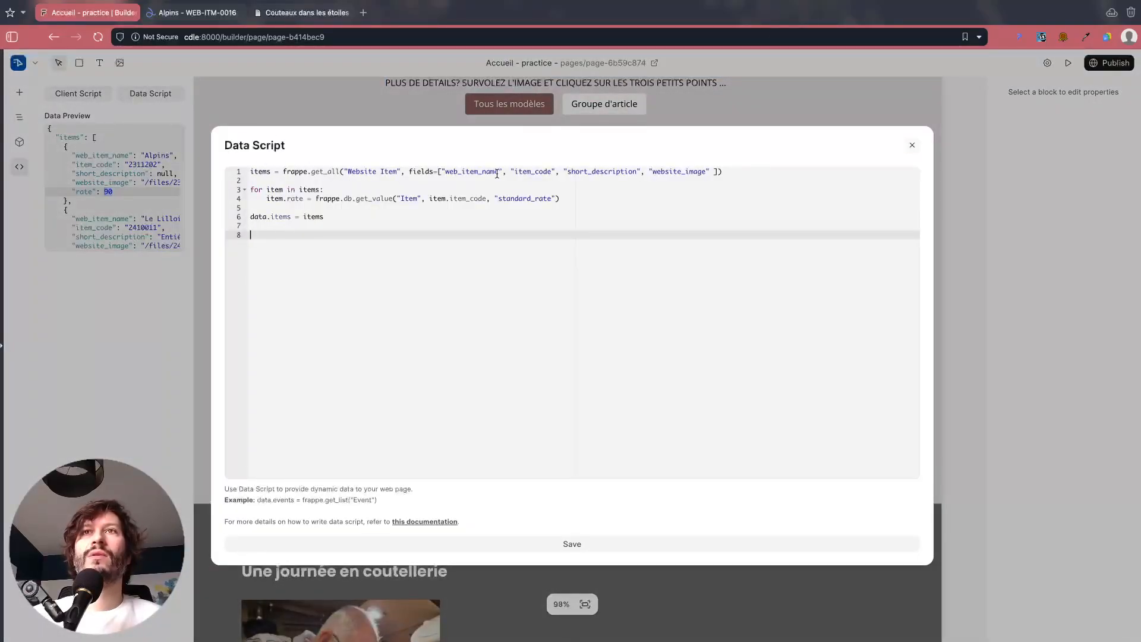
left_click(407, 171)
type("filter")
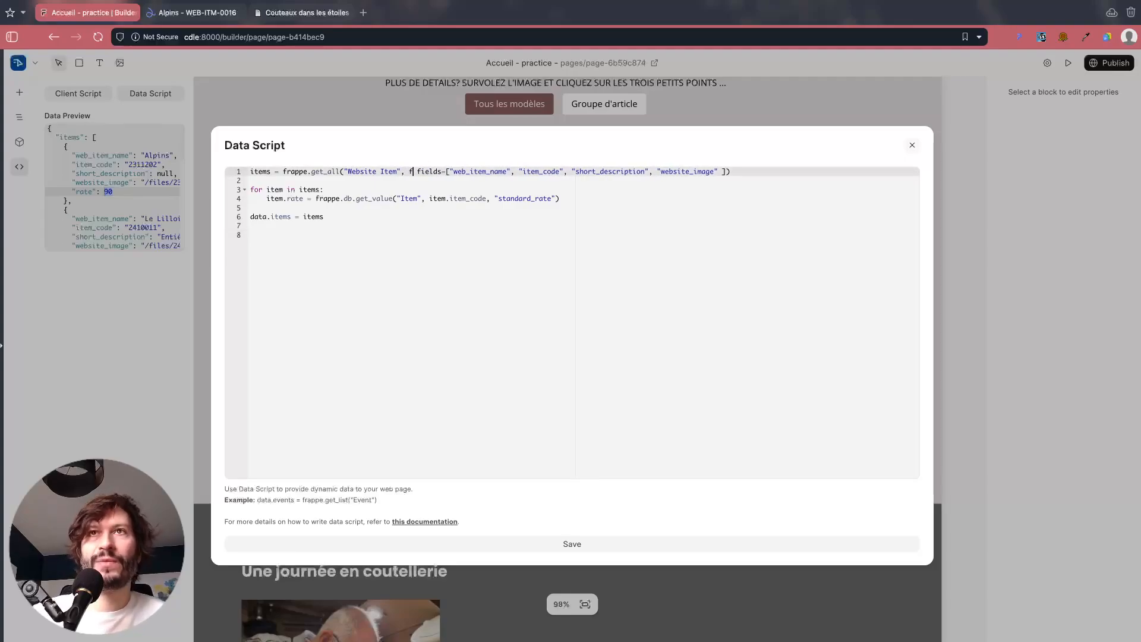
type("s=[]")
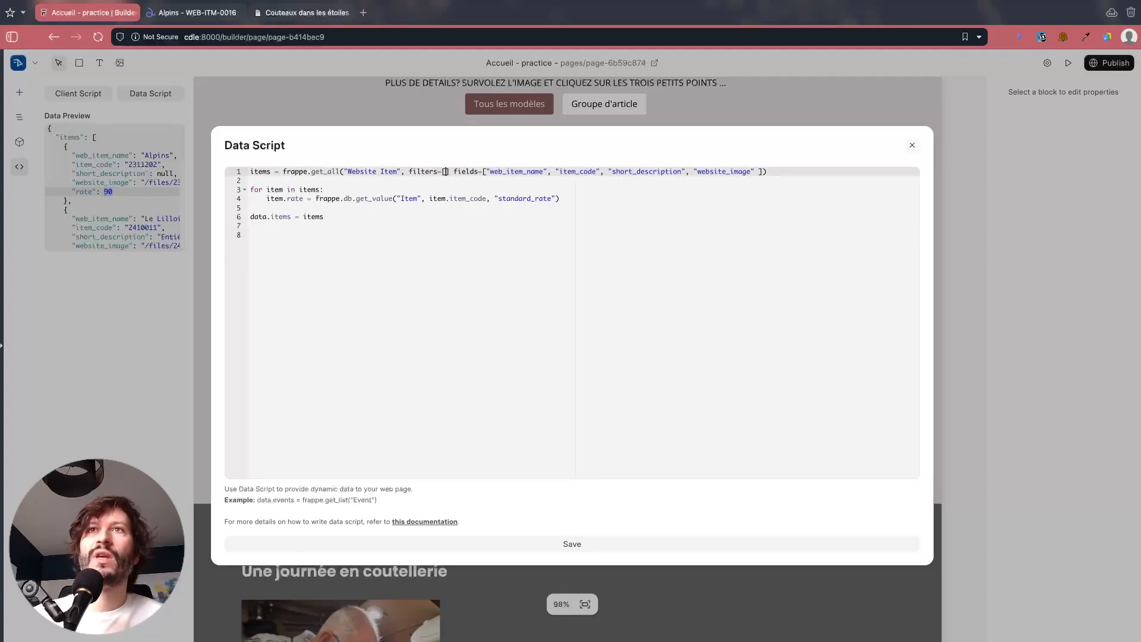
type(" {")
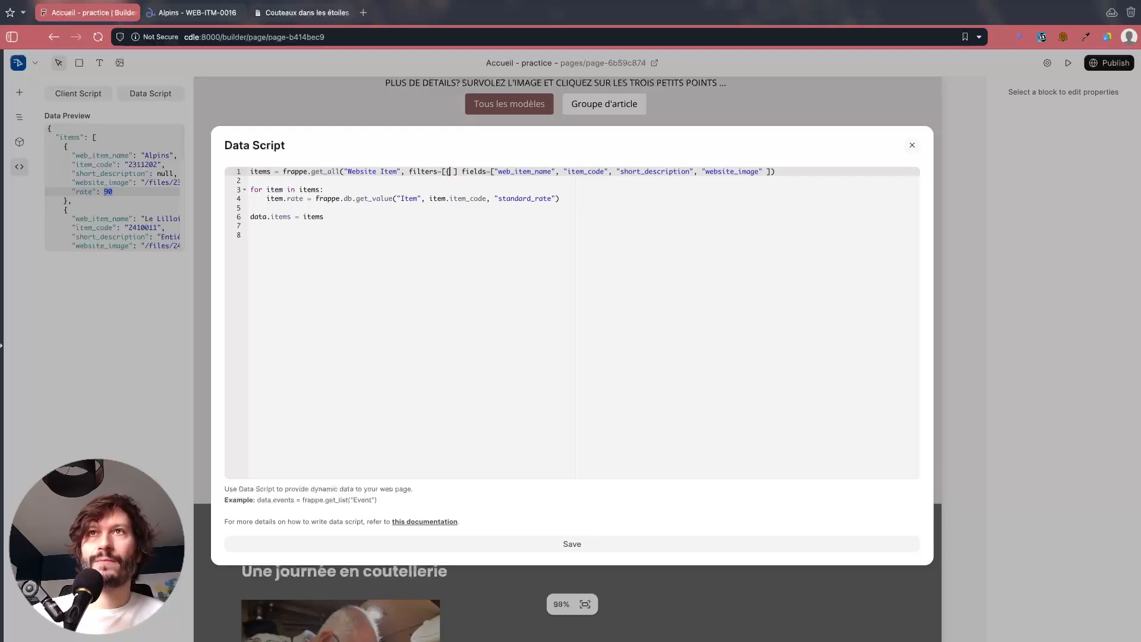
type("item_grou")
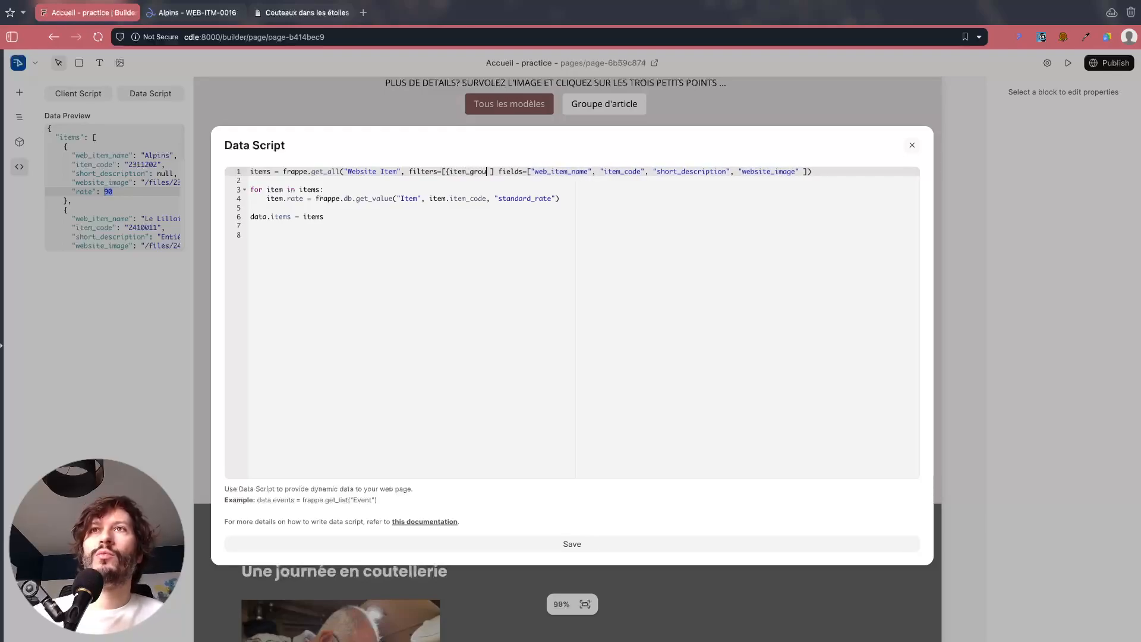
key("BackSpace")
key("BackSpace")
key("BackSpace")
key("BackSpace")
key("BackSpace")
key("BackSpace")
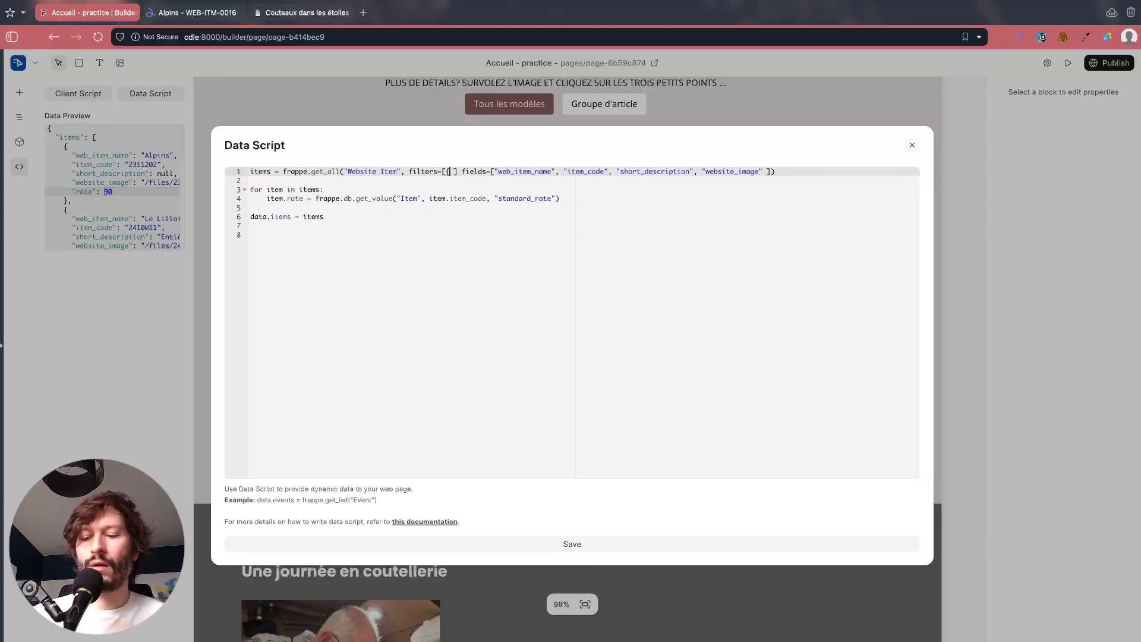
Step: Add an "item_group" key inside the braces of the Website Item query's filters argument
type("\"item_grop")
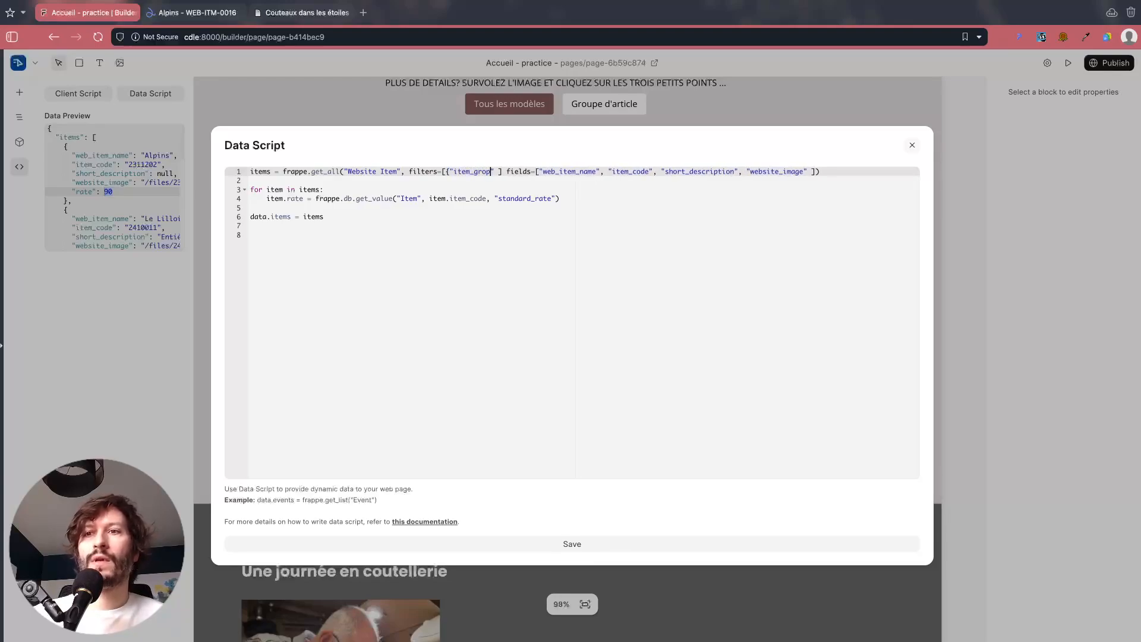
key("BackSpace")
type("up\"")
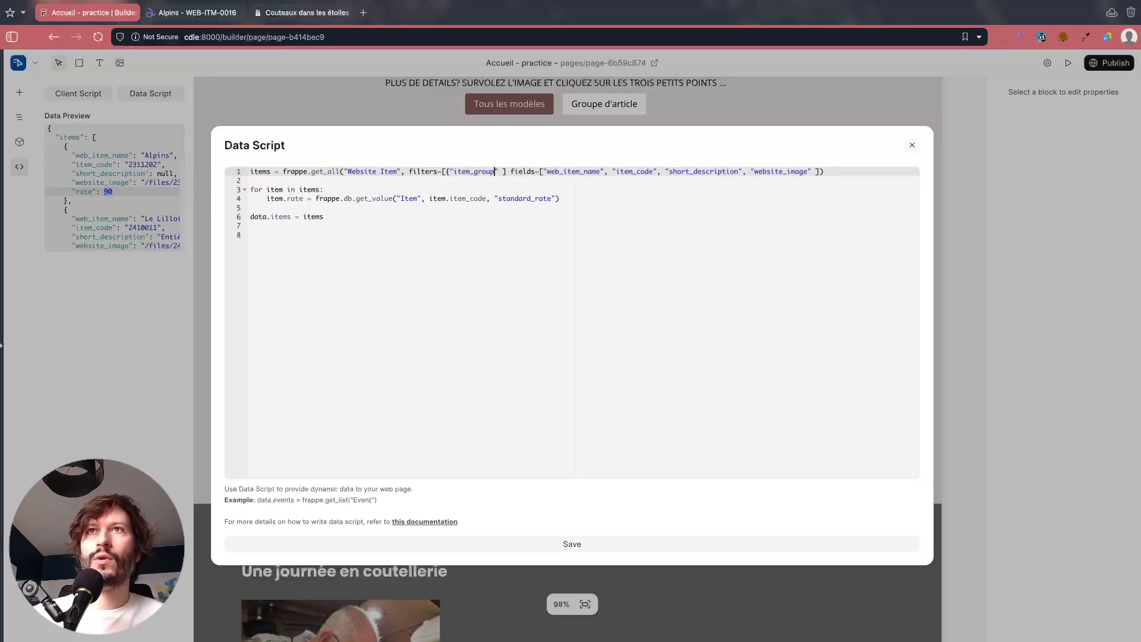
type(": ")
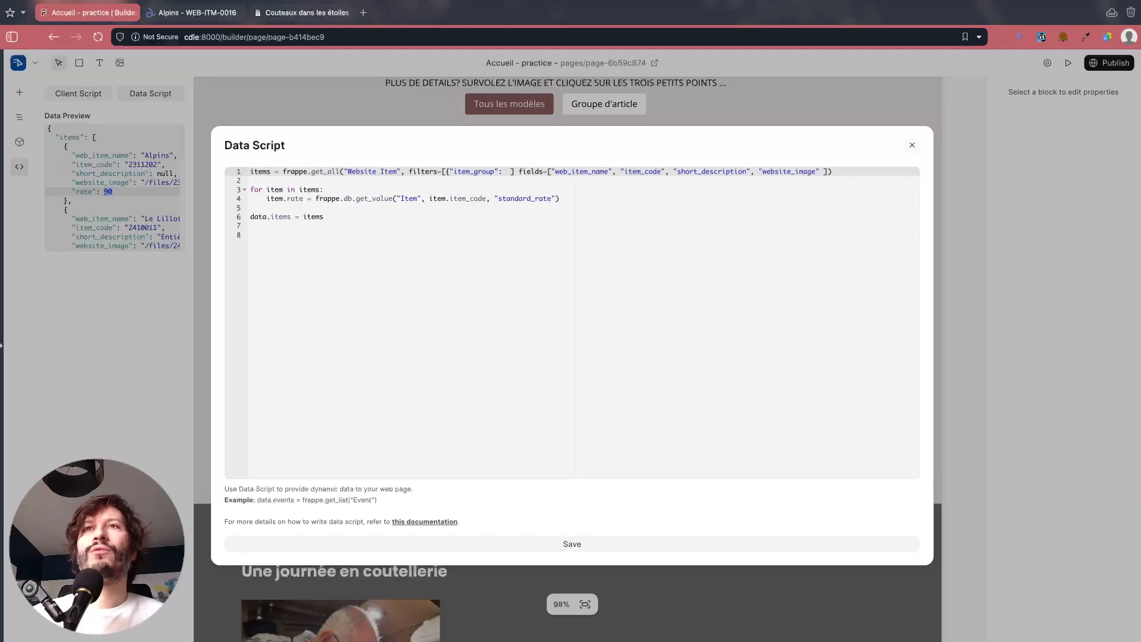
type("[")
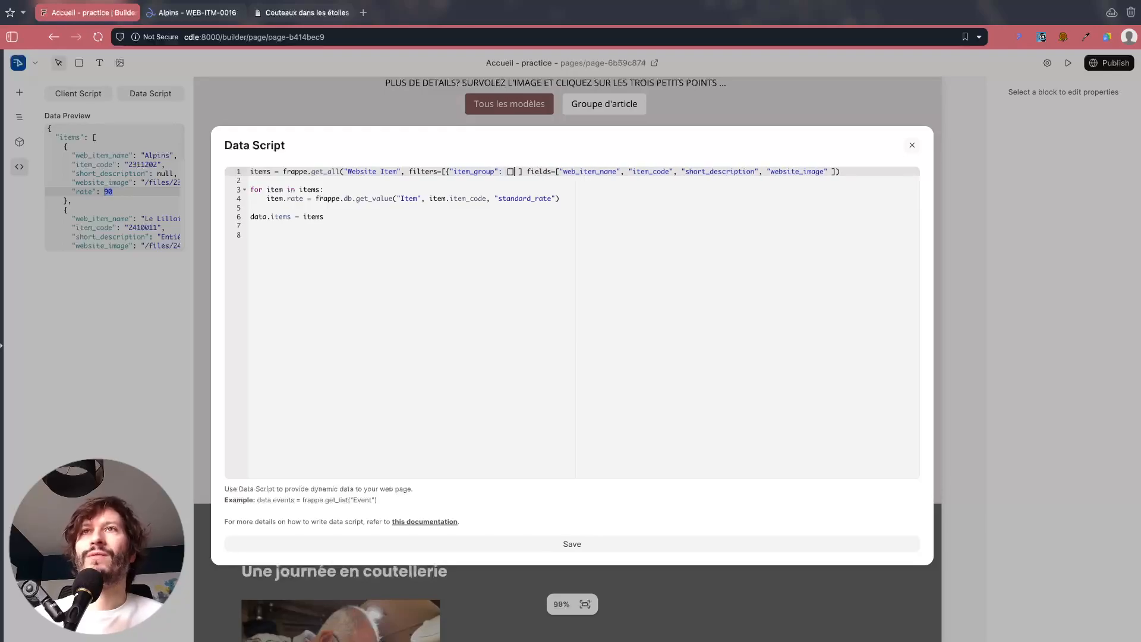
key("BackSpace")
key("BackSpace")
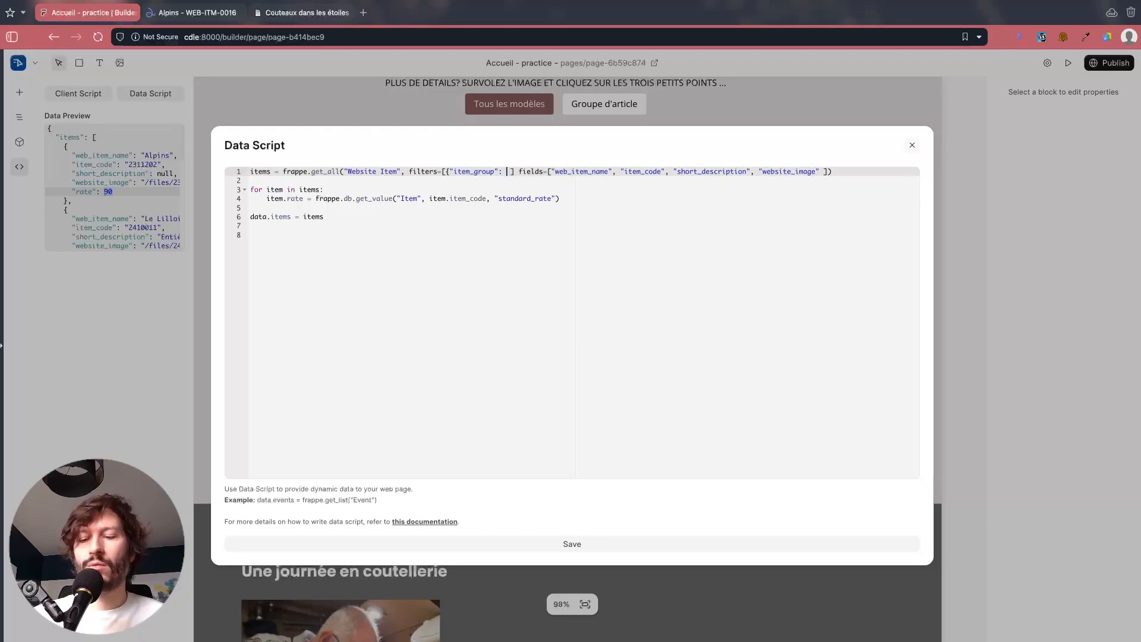
type("\"")
key("BackSpace")
type("\"")
key("BackSpace")
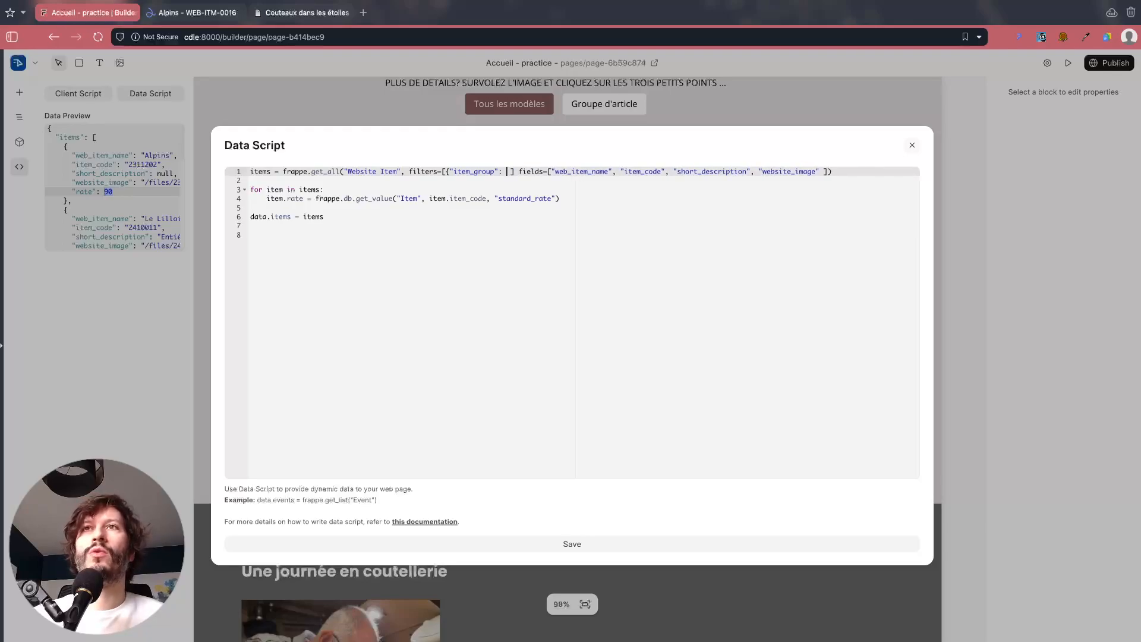
Step: Give the item_group filter the condition ["Descendants Of", "Créations"] and close that filter with a comma for another one
type("[")
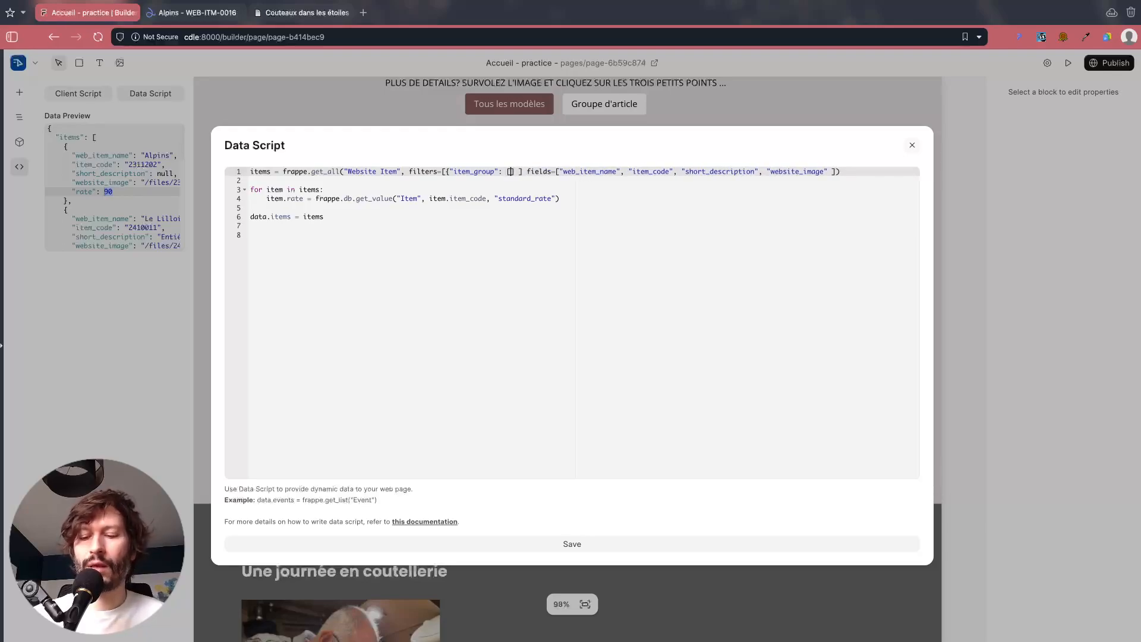
type("\"")
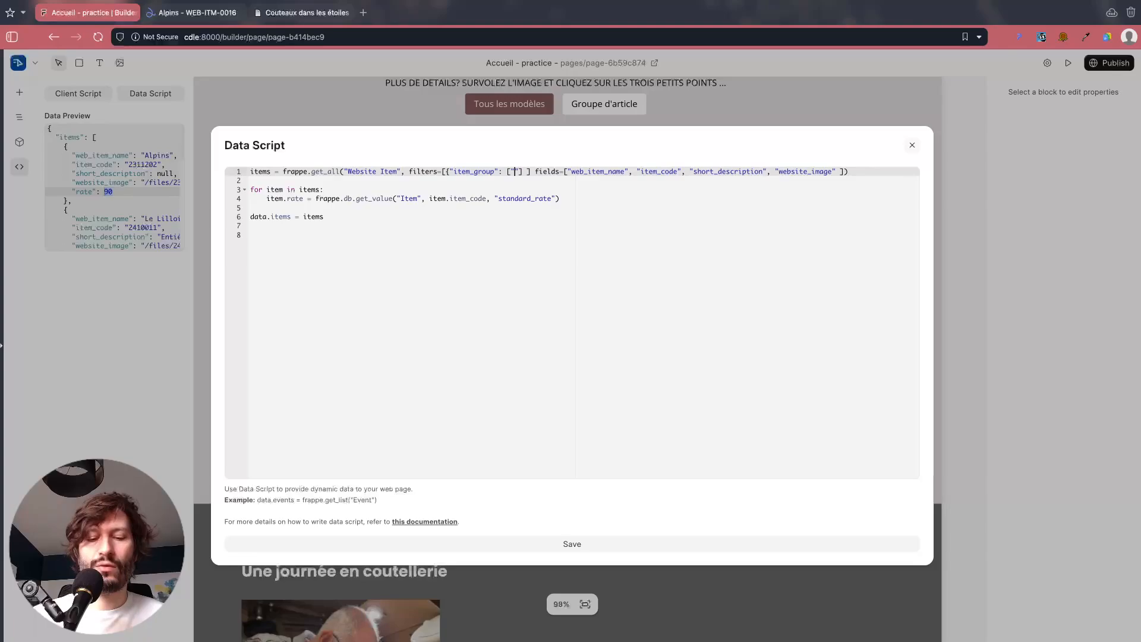
type("Descenda")
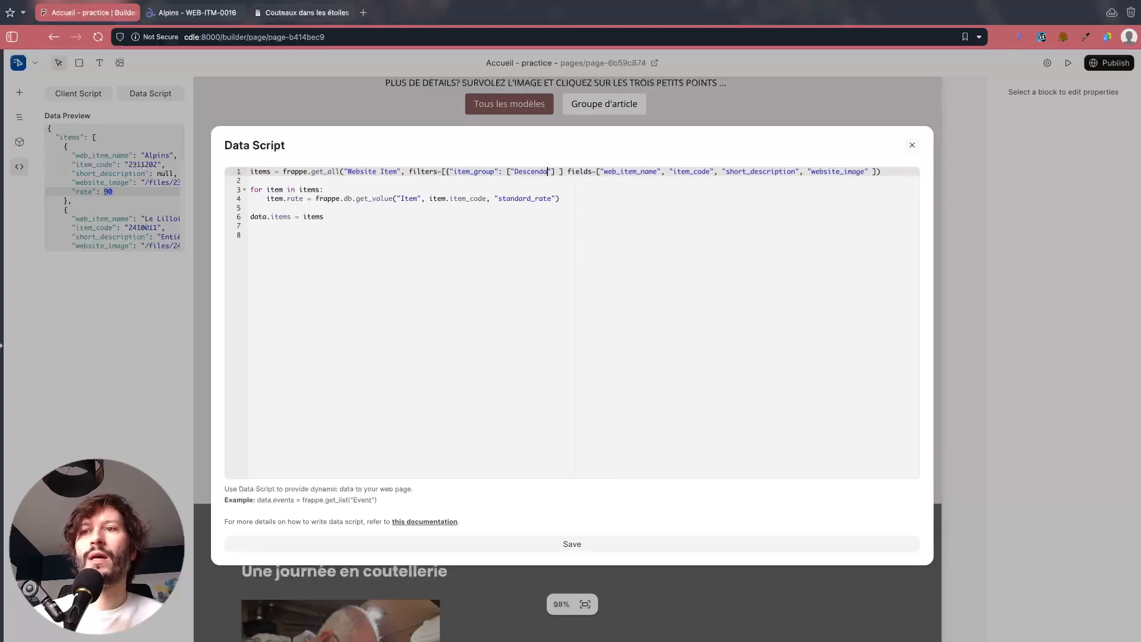
type("nts Of\"")
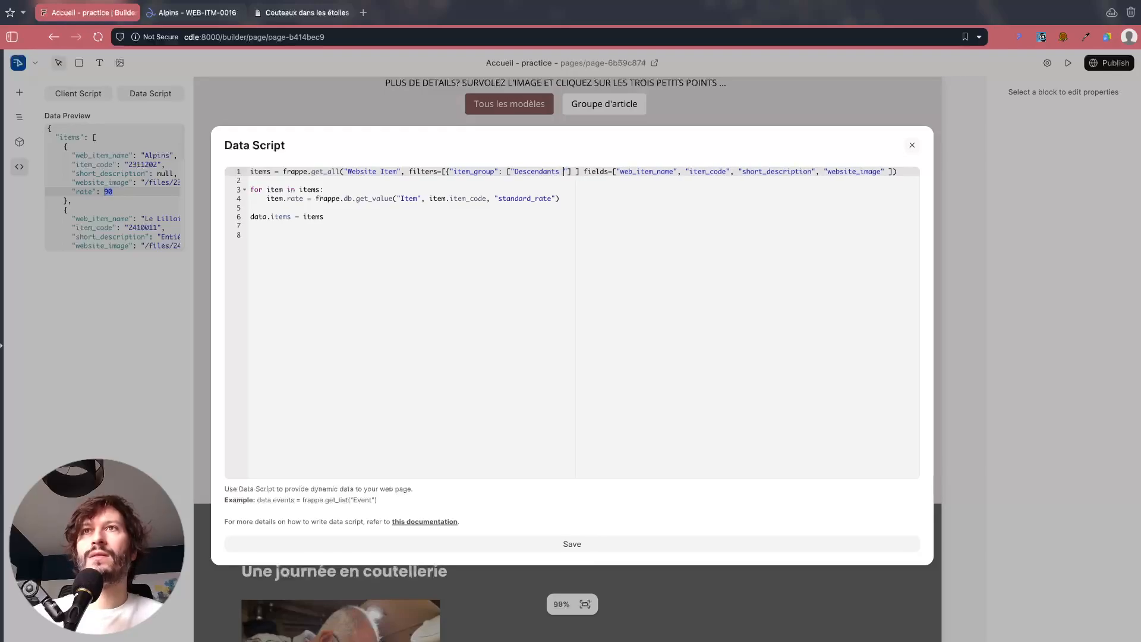
type(", ")
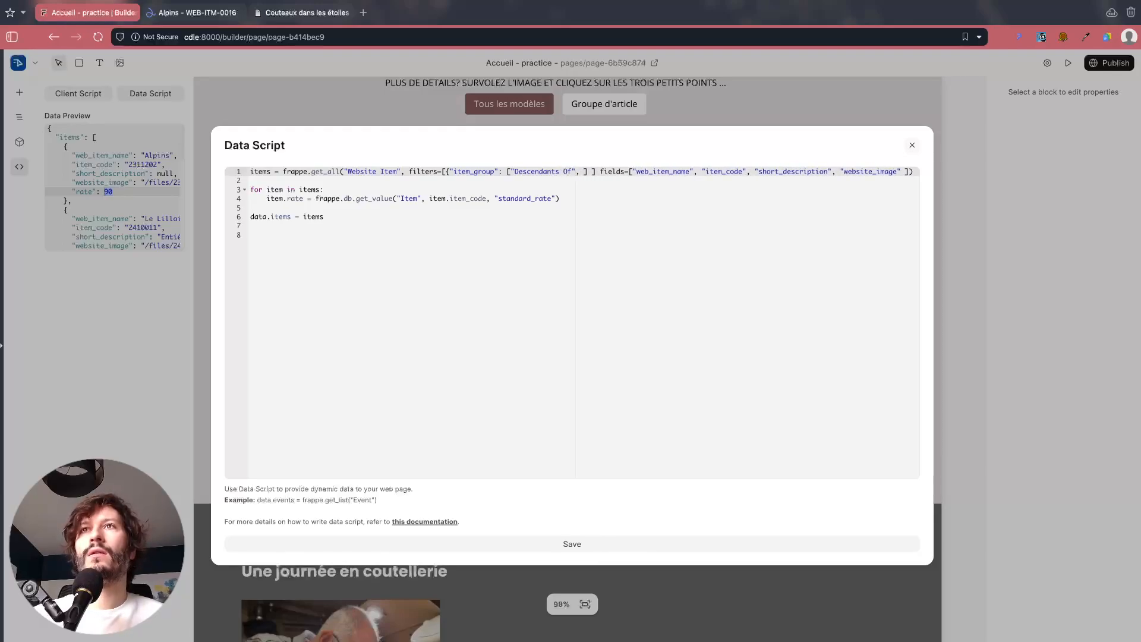
type("\"Créations")
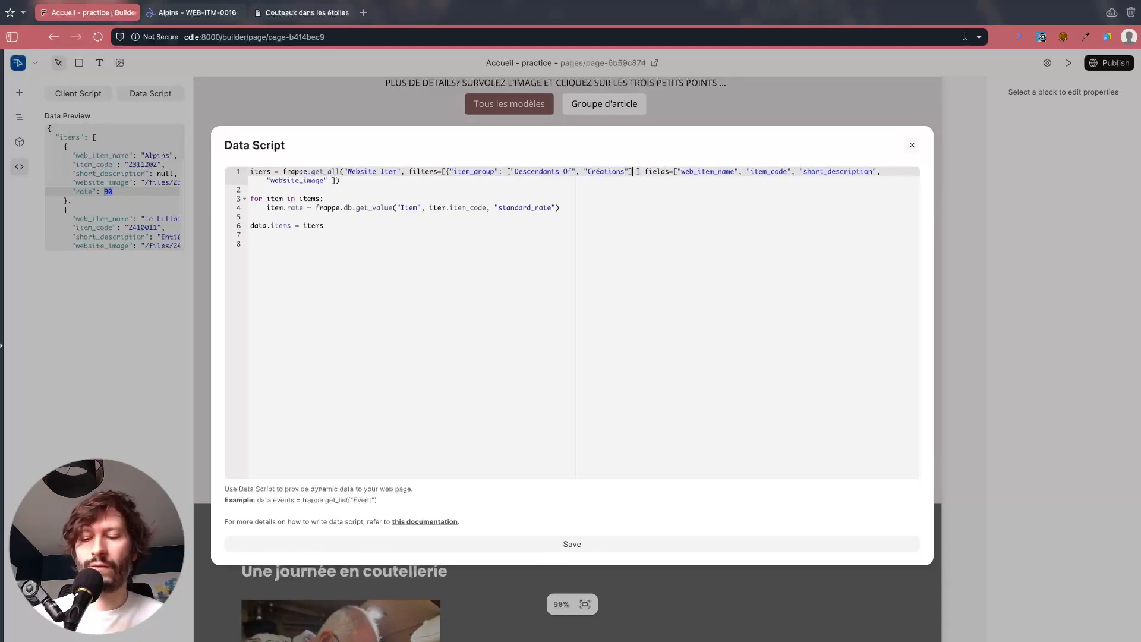
type("},")
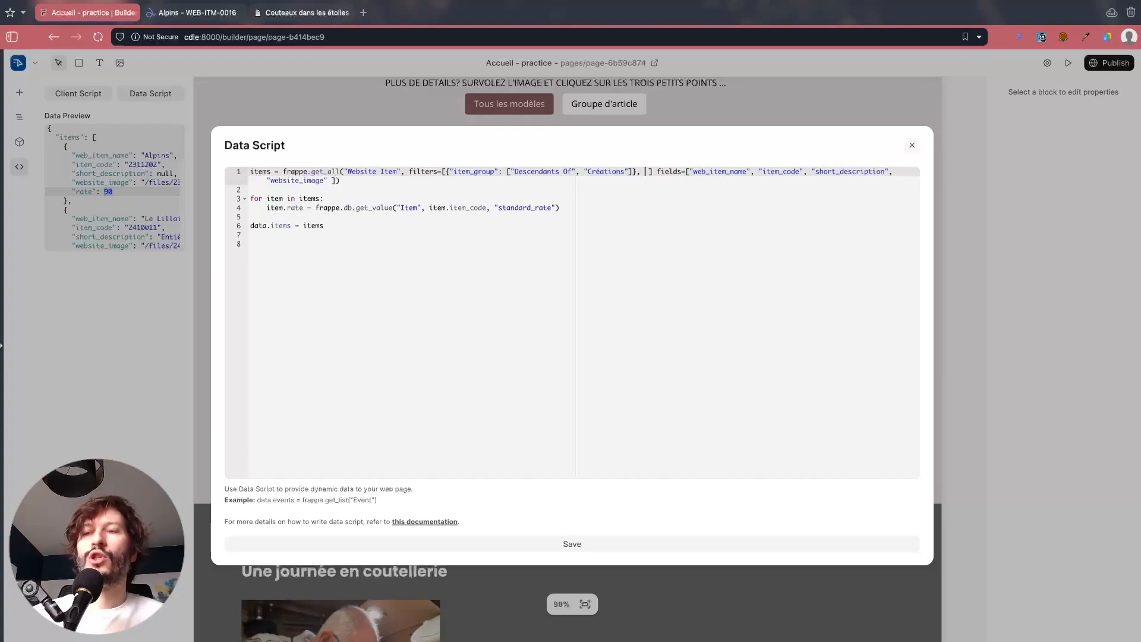
Step: Add a {"published": 1} filter, separate the filters list from fields with a comma, and save the data script
type("{ ")
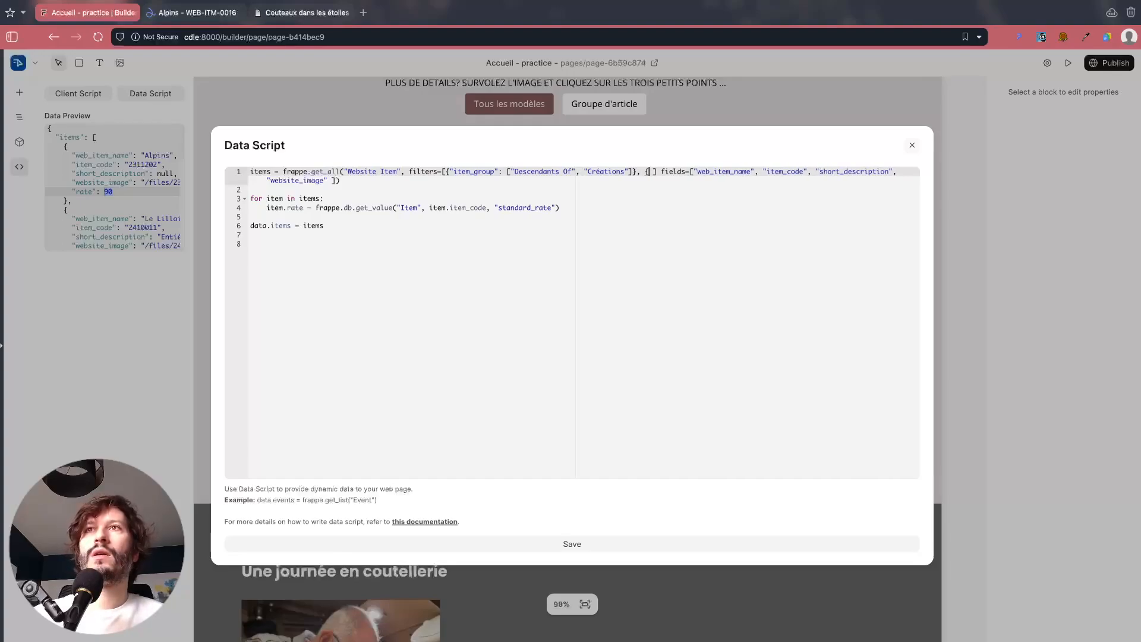
type("\"published\"")
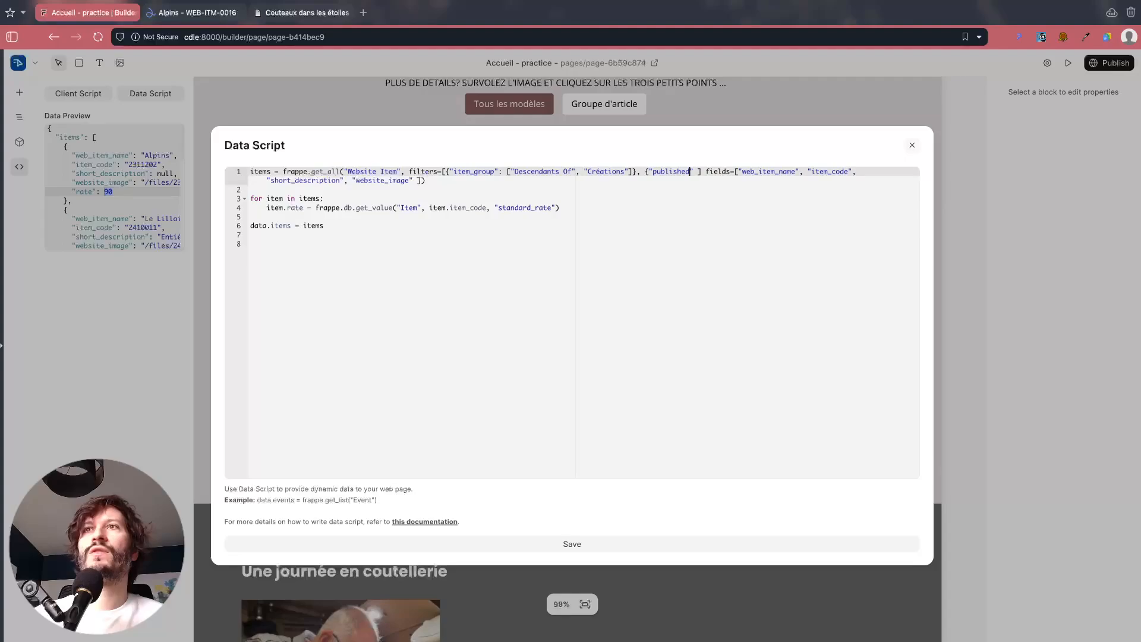
type(": 1")
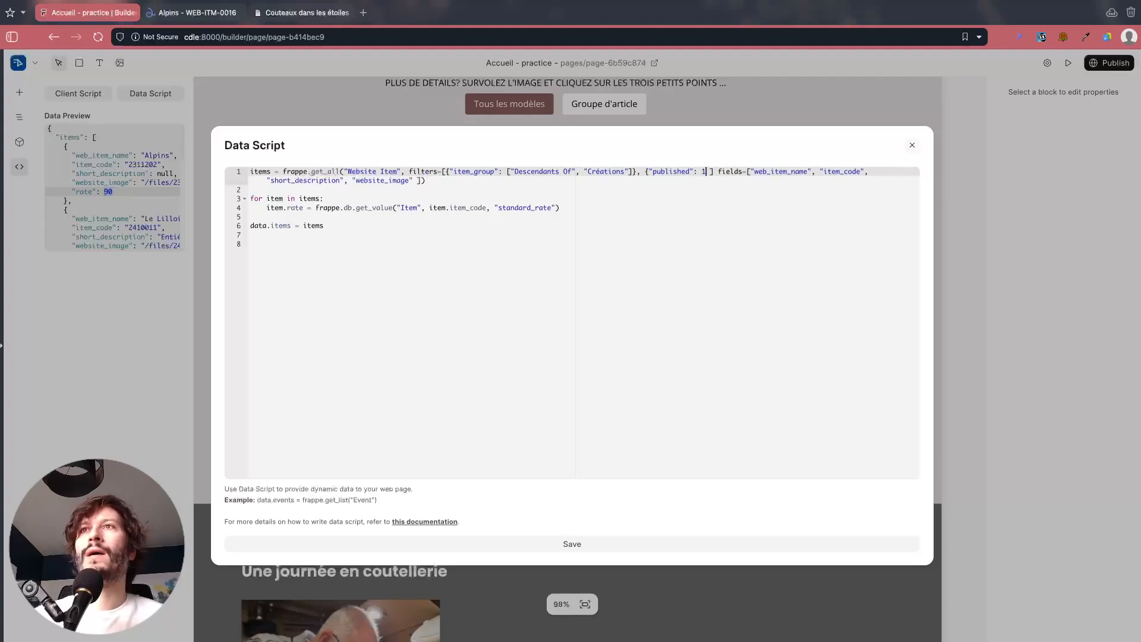
type("}")
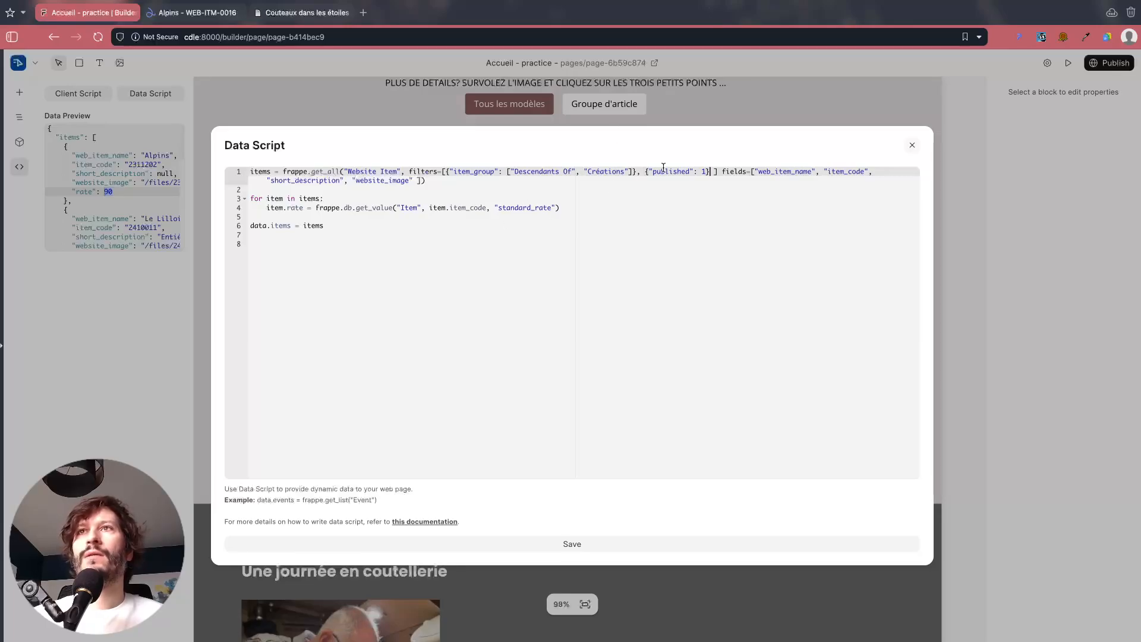
left_click(718, 169)
type(",")
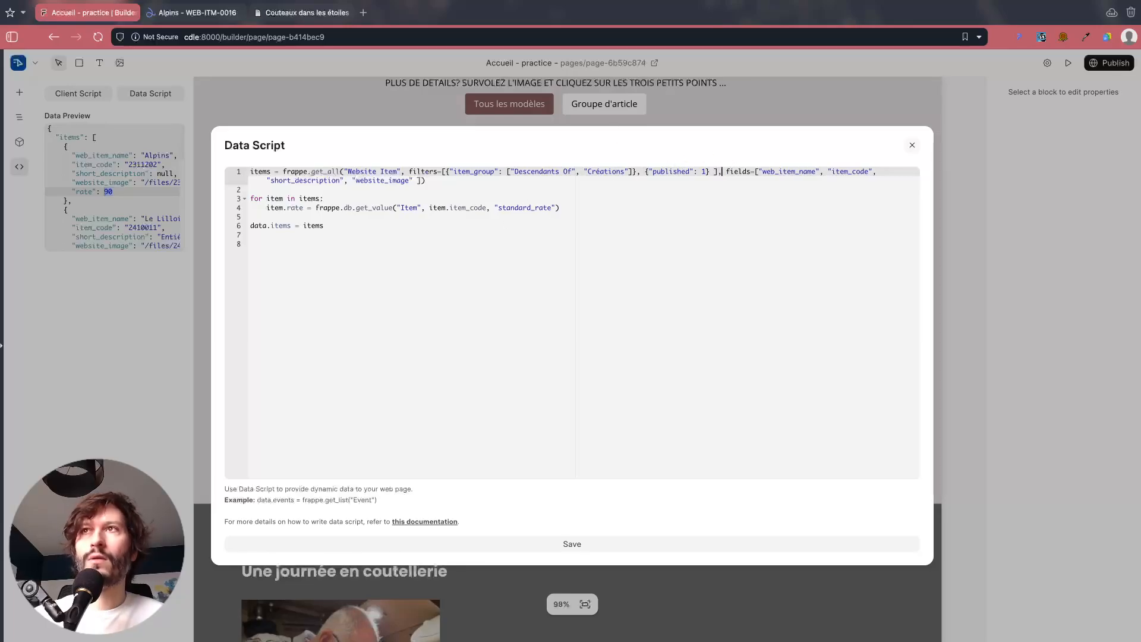
left_click(445, 543)
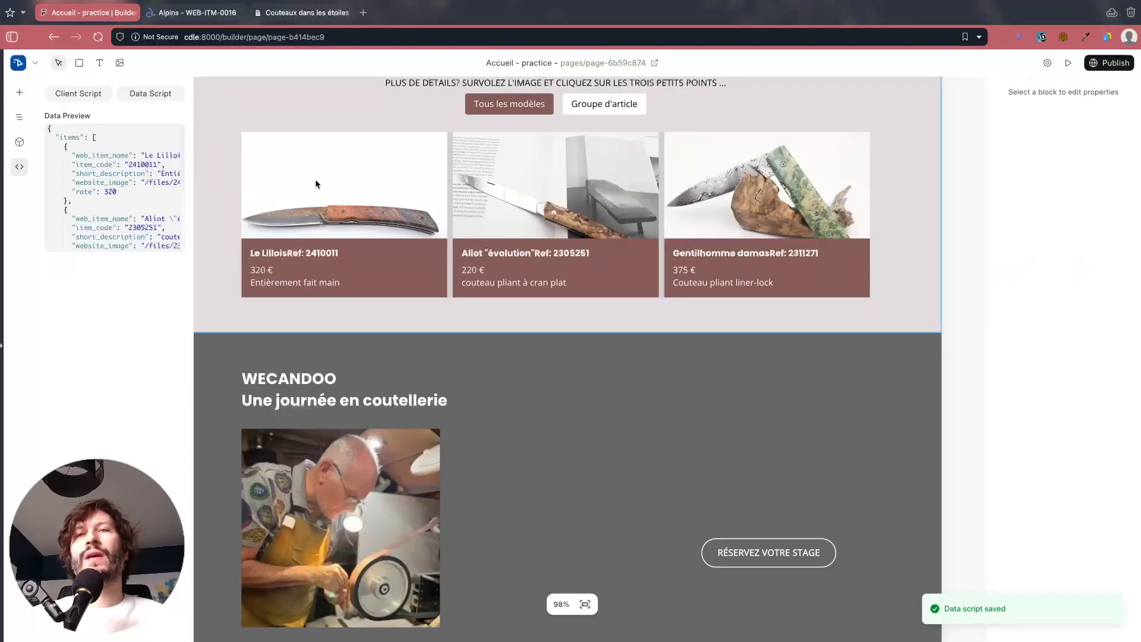
scroll(572, 217, "down", 5)
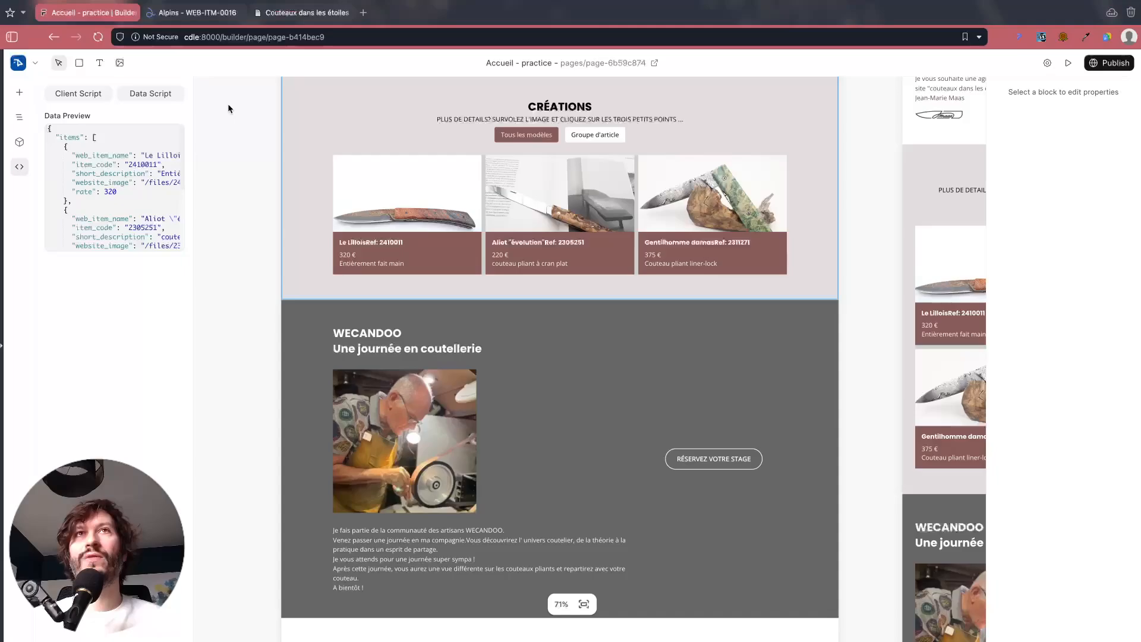
Step: In the Webshop back office, find the Groupe d'article list, show it as a tree and expand the Créations group
left_click(196, 12)
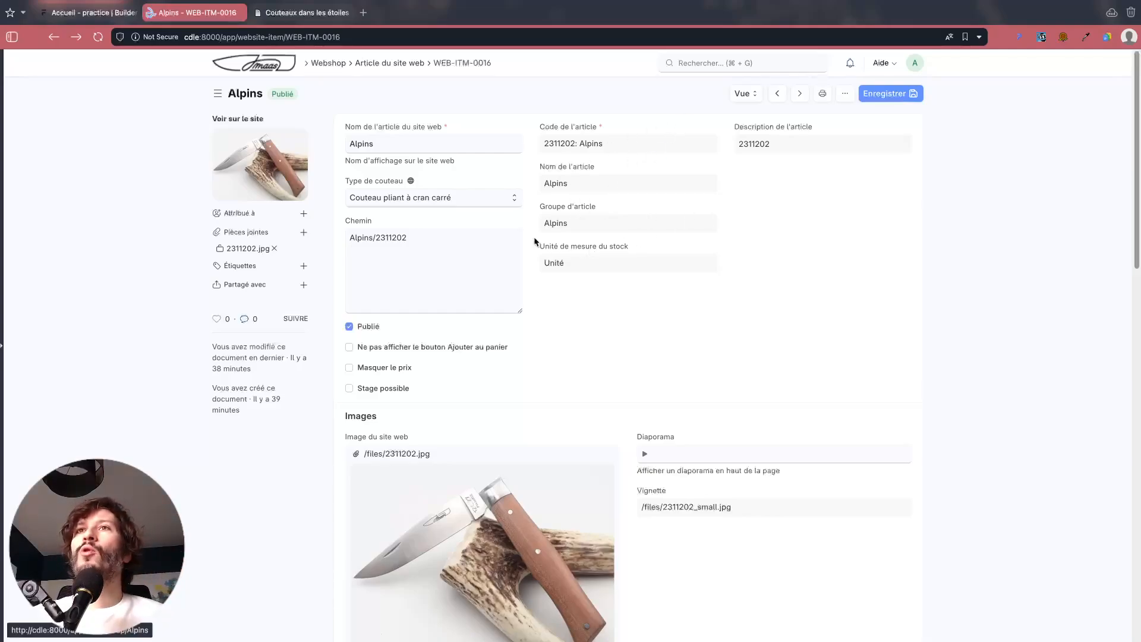
left_click(708, 61)
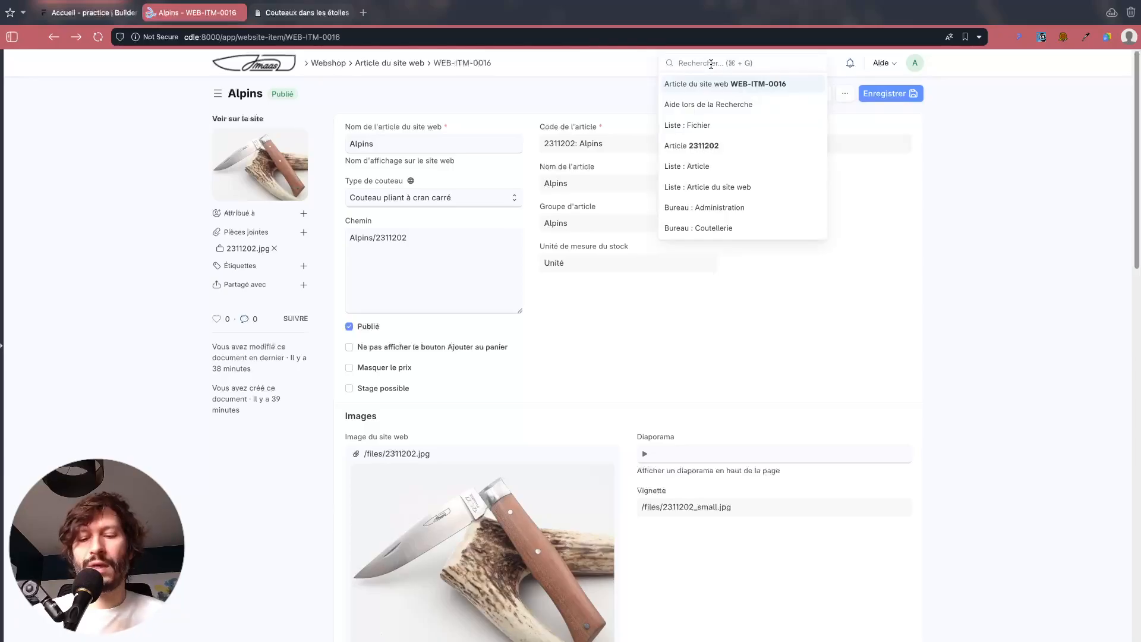
type("groupe d'arti")
key("Return")
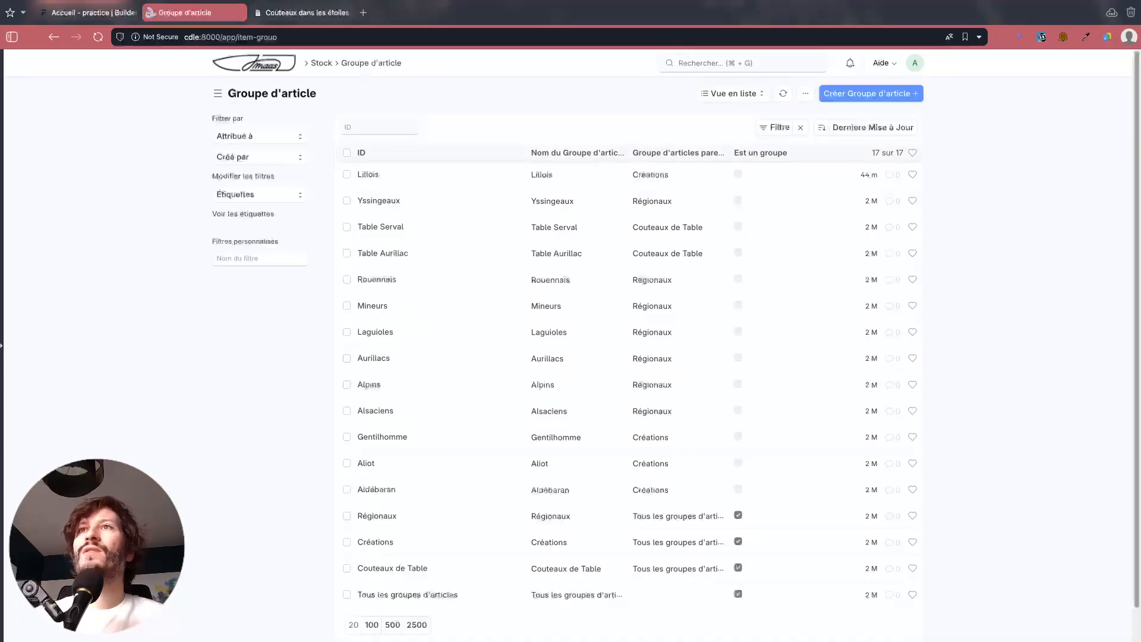
left_click(728, 90)
left_click(710, 177)
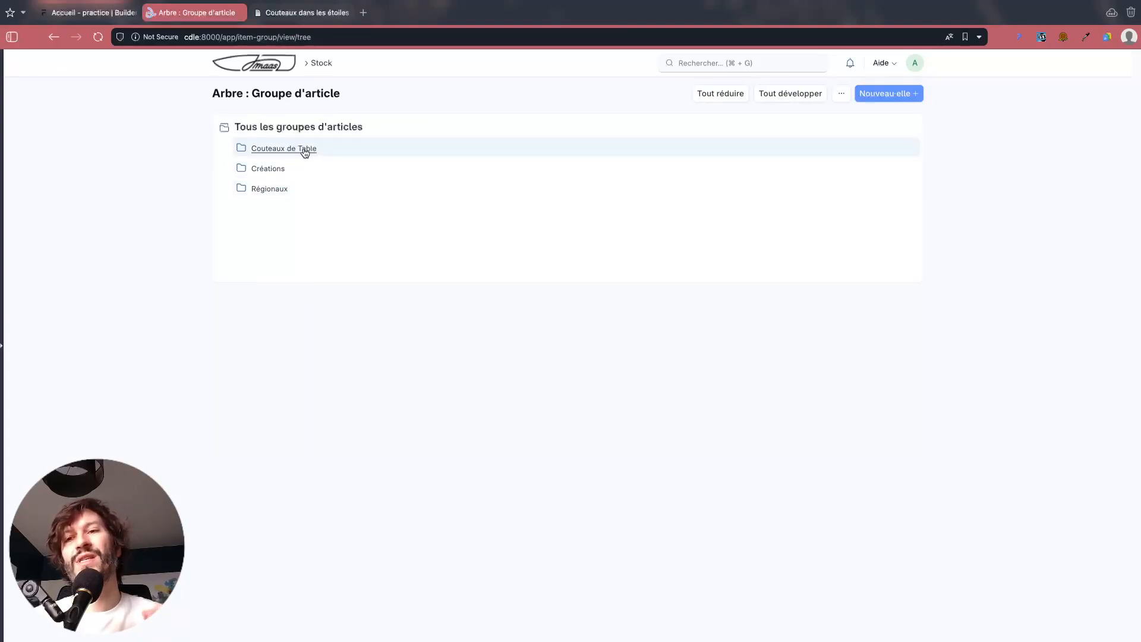
left_click(271, 170)
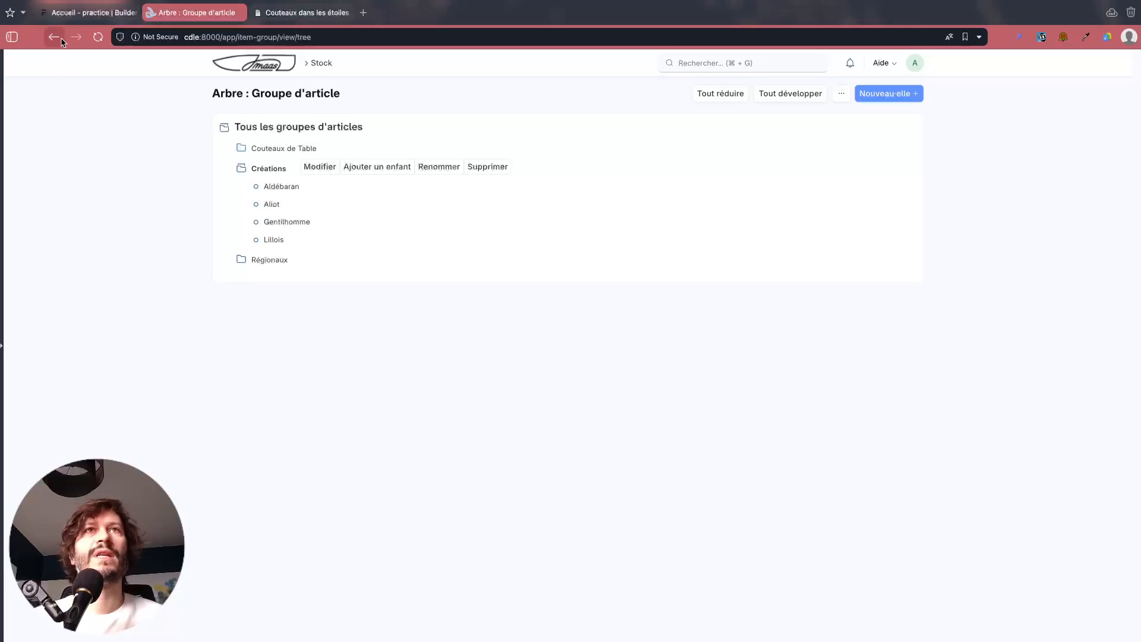
Step: Compare the Créations cards and filter buttons in the page builder with the original Couteaux dans les étoiles site, ending in the builder
left_click(89, 12)
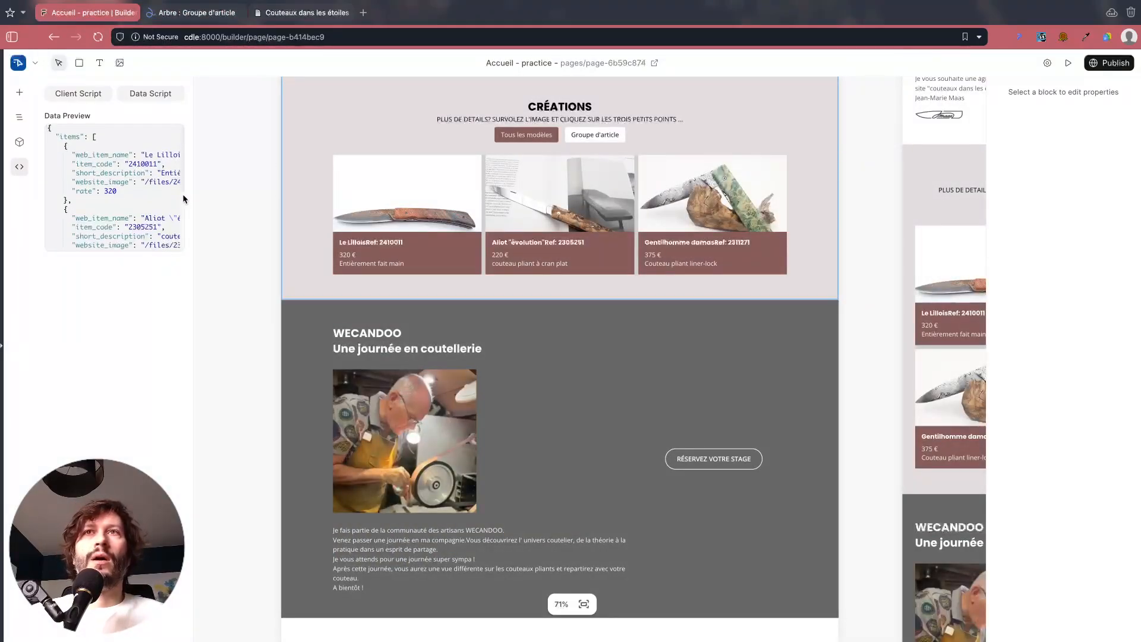
scroll(248, 215, "up", 3)
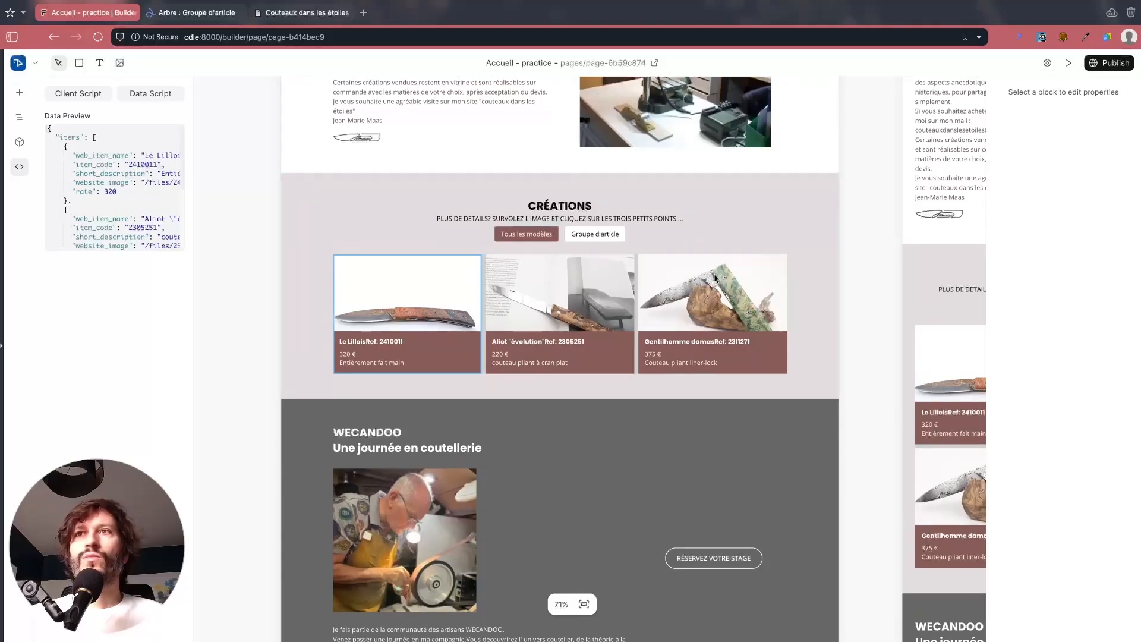
scroll(701, 282, "up", 5)
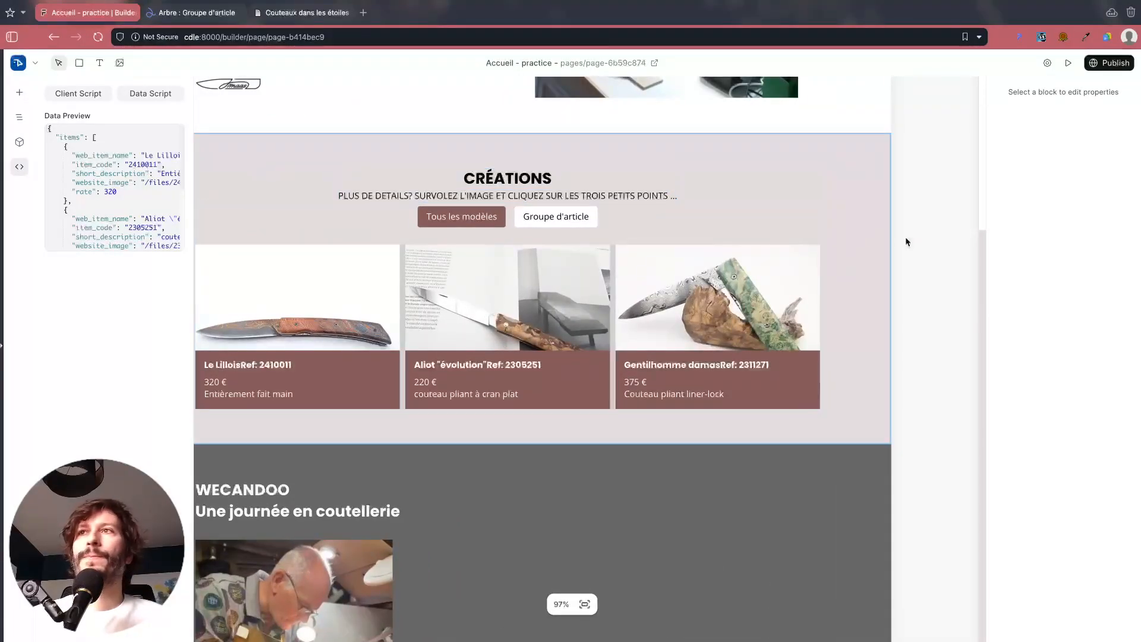
scroll(916, 211, "left", 2)
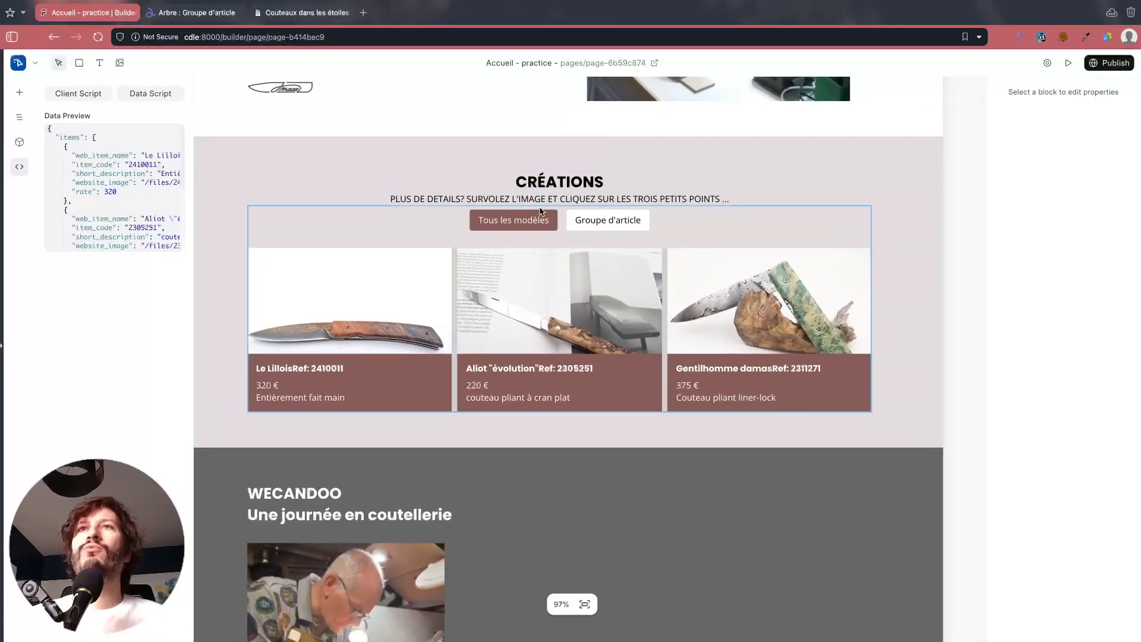
left_click(336, 12)
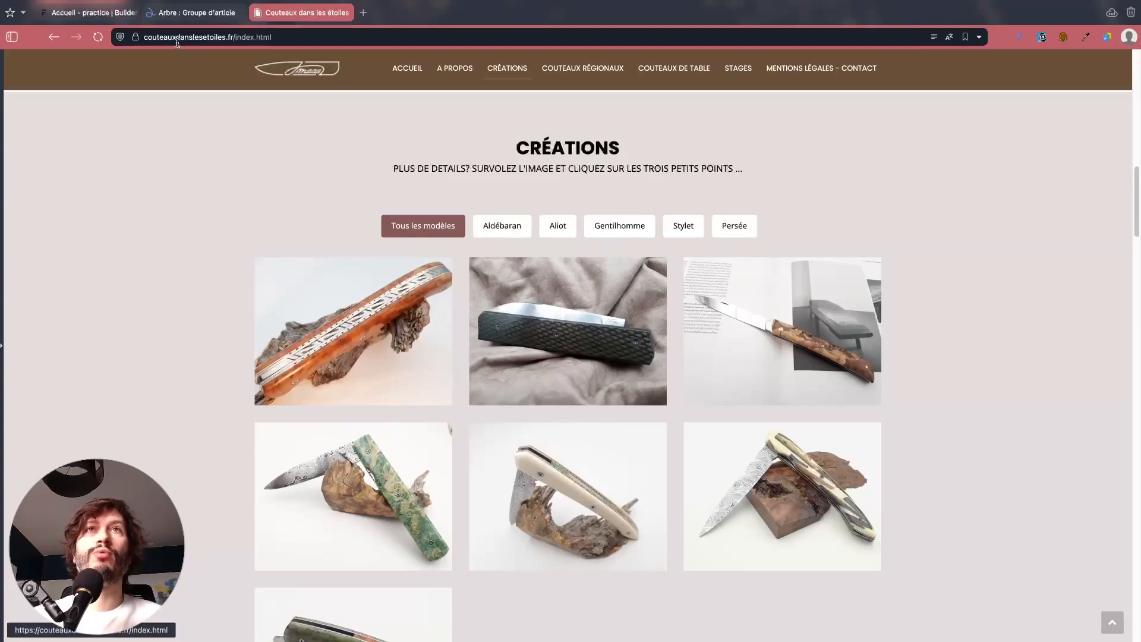
left_click(100, 19)
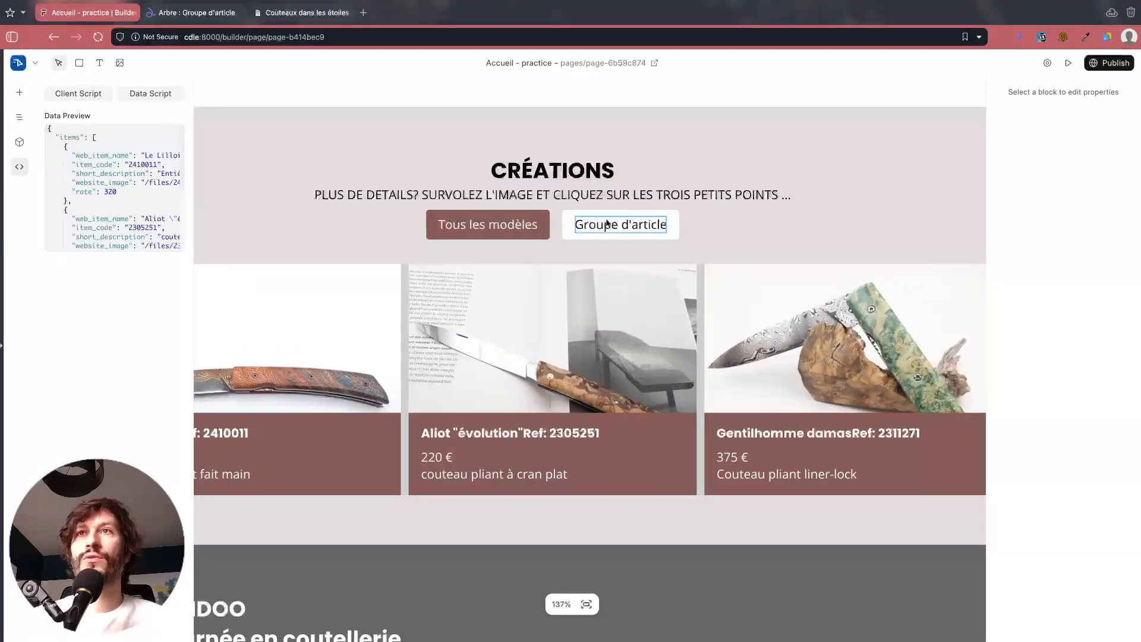
Step: Turn the "Groupe d'article" button container in the filtres block into a repeating block and clear the property search
left_click(607, 217)
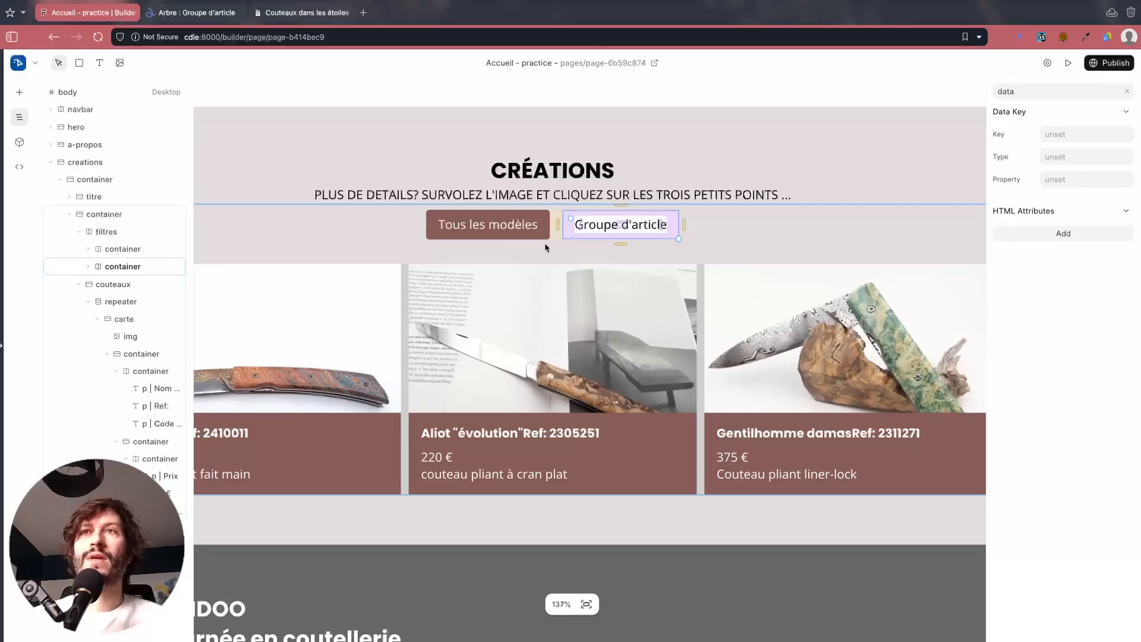
right_click(102, 272)
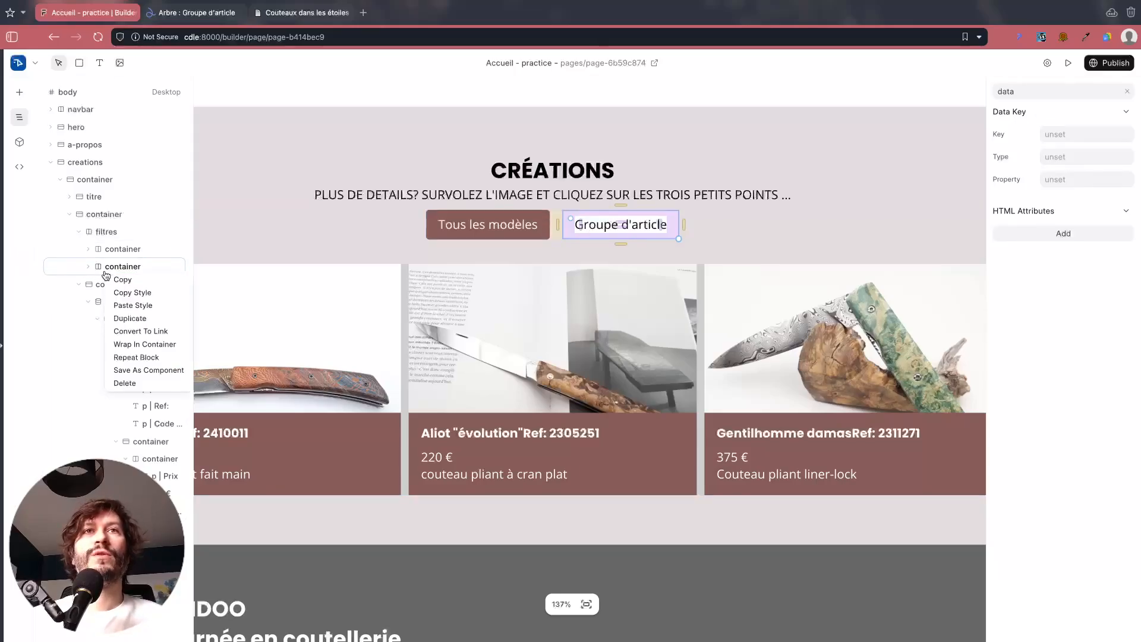
left_click(143, 357)
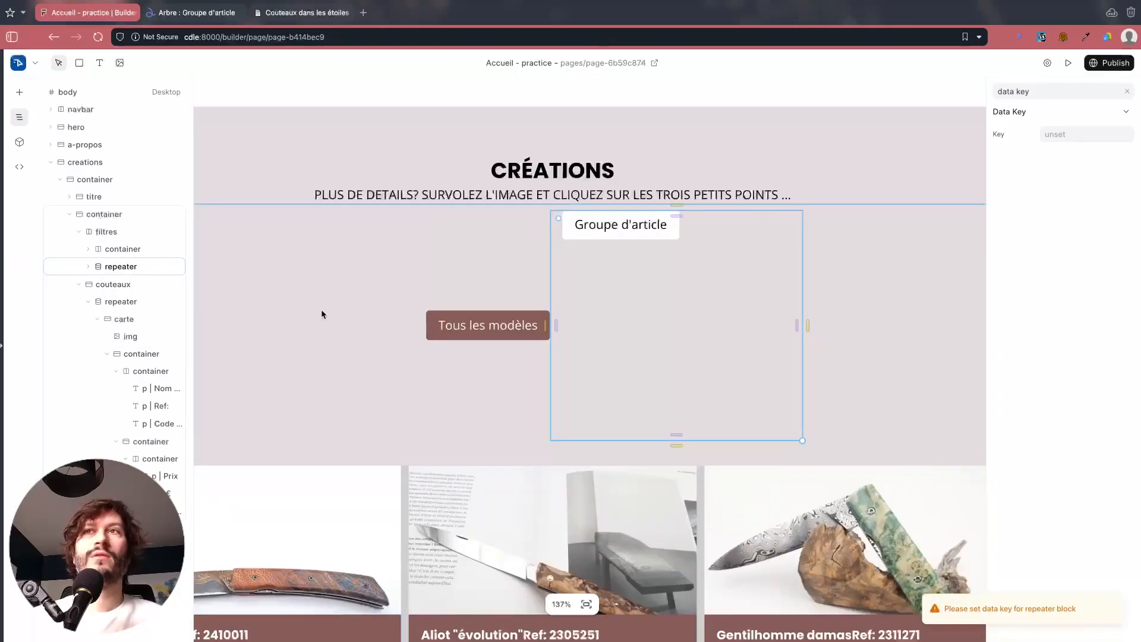
left_click(1126, 90)
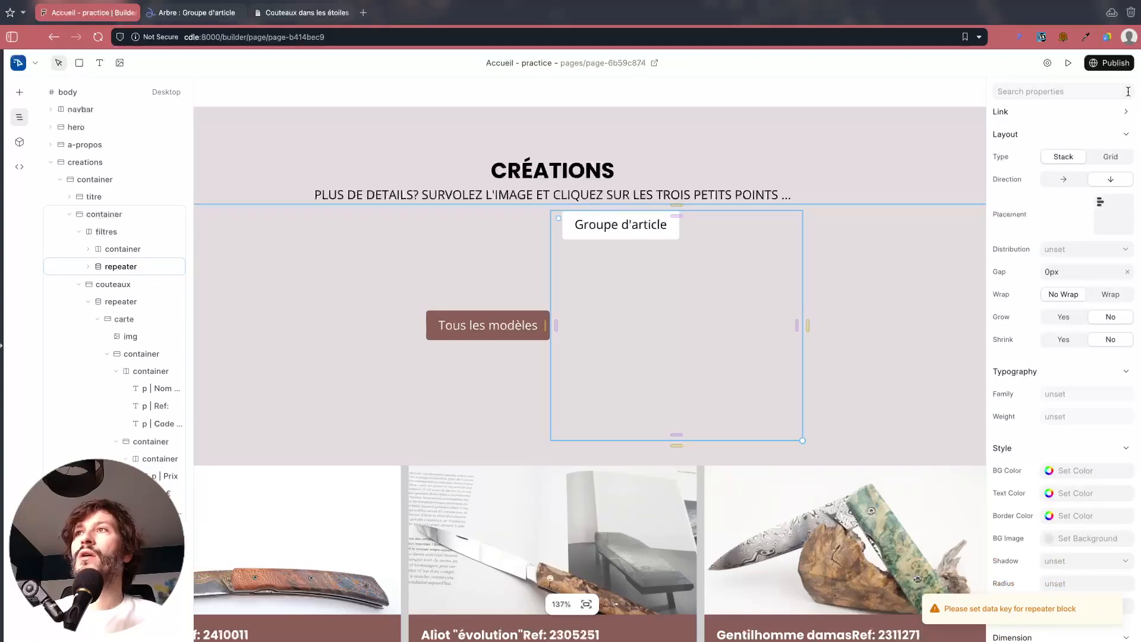
Step: Lay out the filtres repeater horizontally, set its height to Fit Content and clear its minimum height
left_click(1065, 180)
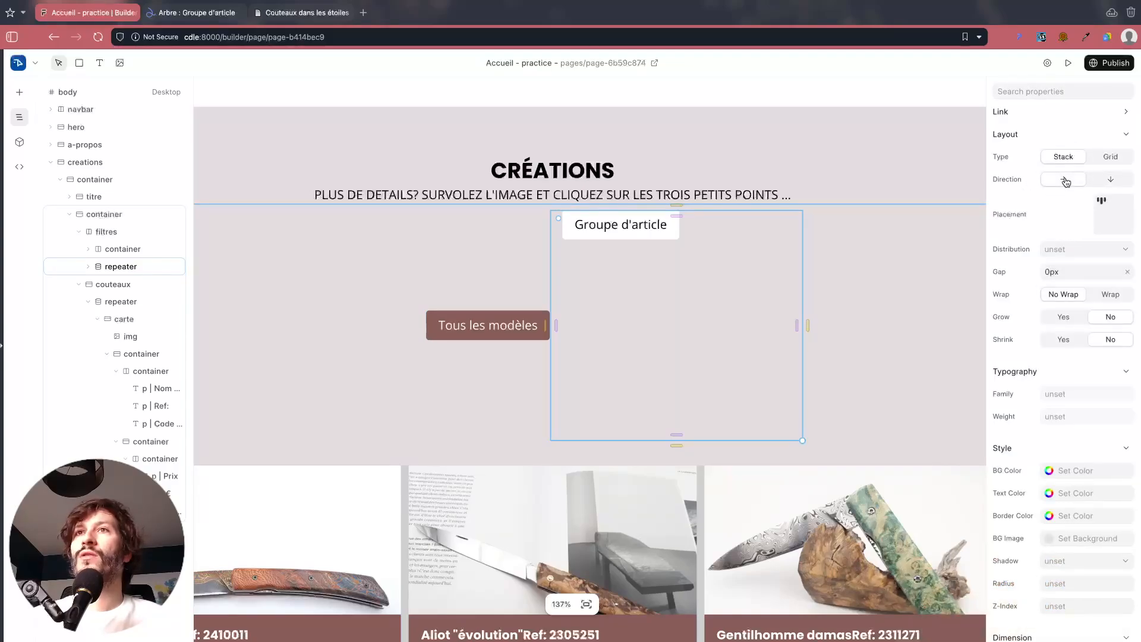
scroll(1085, 457, "down", 5)
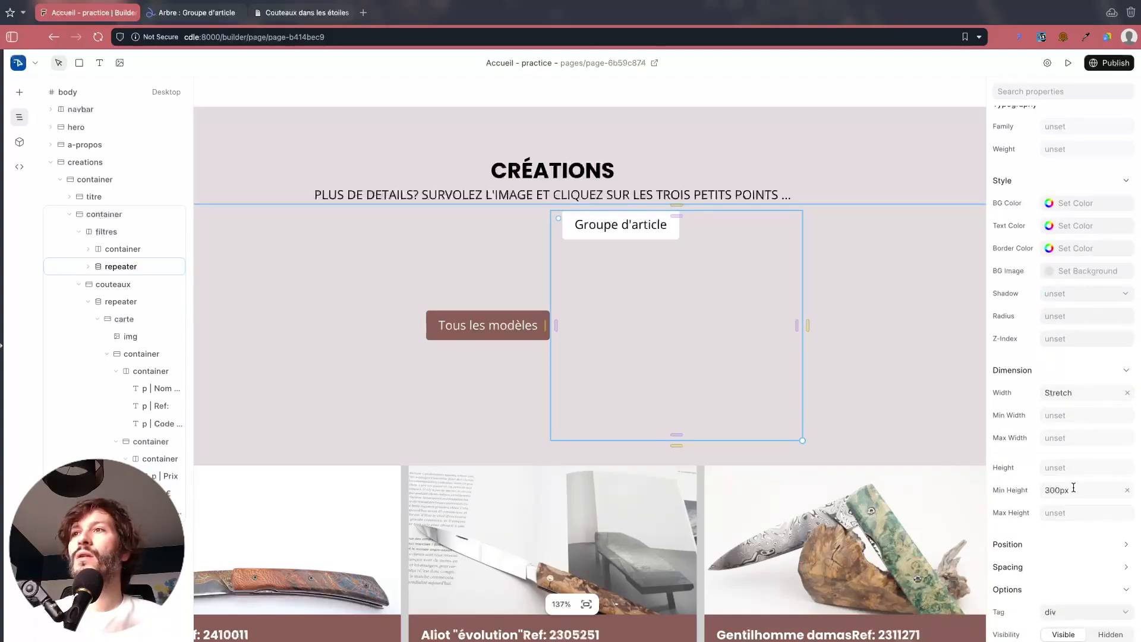
left_click(1073, 488)
left_click(1073, 468)
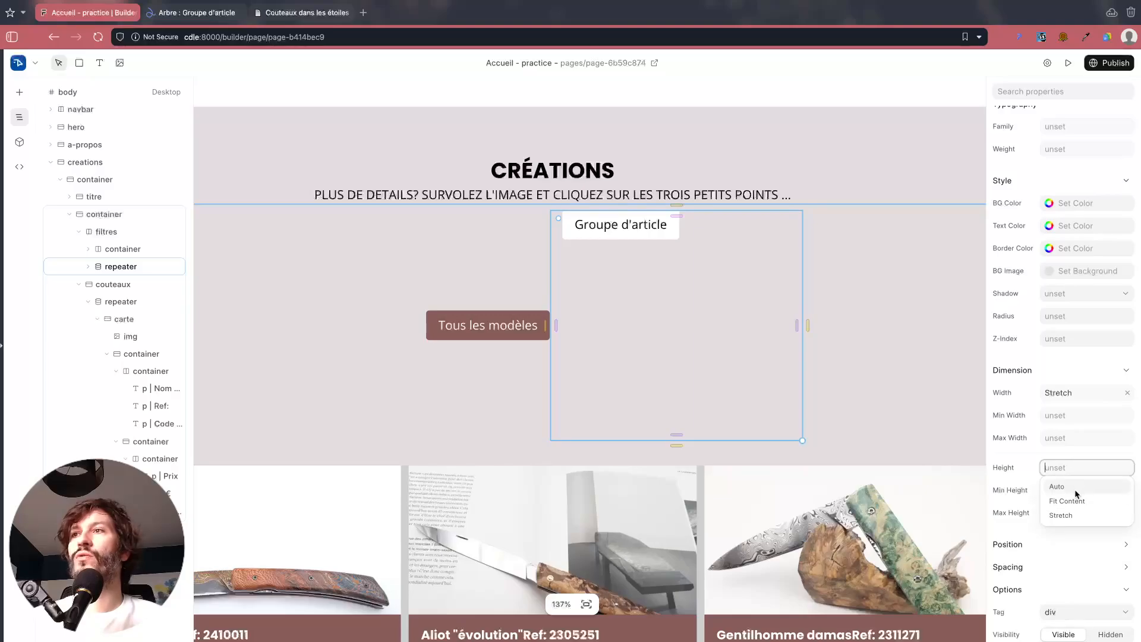
left_click(1074, 500)
left_click(1126, 490)
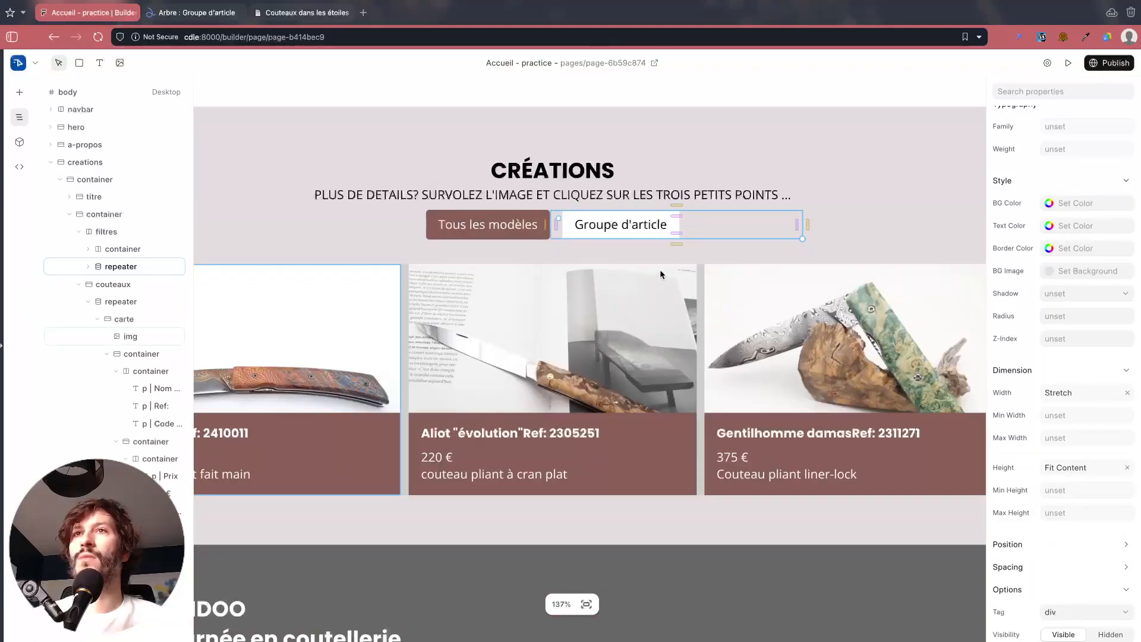
scroll(767, 202, "down", 3)
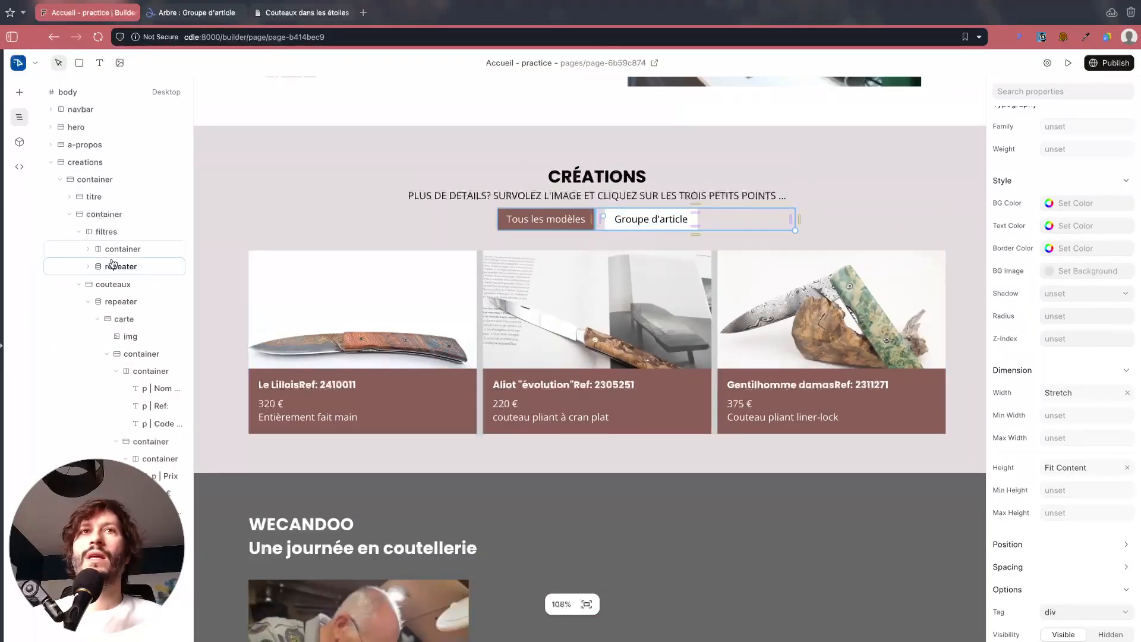
Step: Filter the block properties by "data" and start a data.item_group = frappe.get_all("Item Group") line below data.items in the data script
left_click(1039, 91)
type("data")
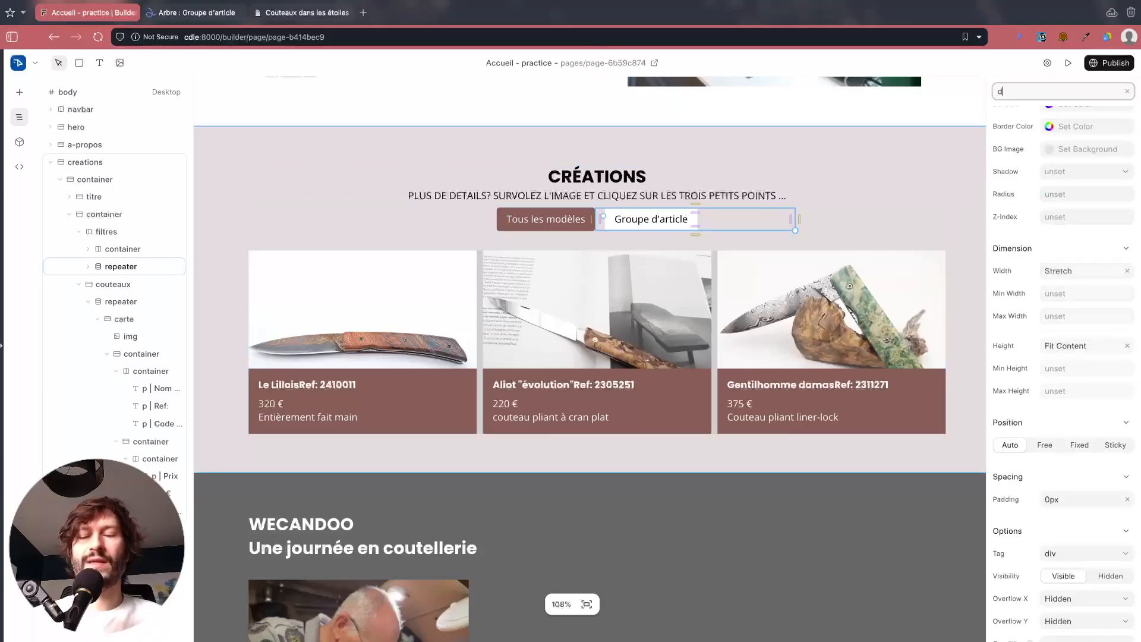
left_click(19, 166)
scroll(132, 175, "down", 5)
left_click(148, 94)
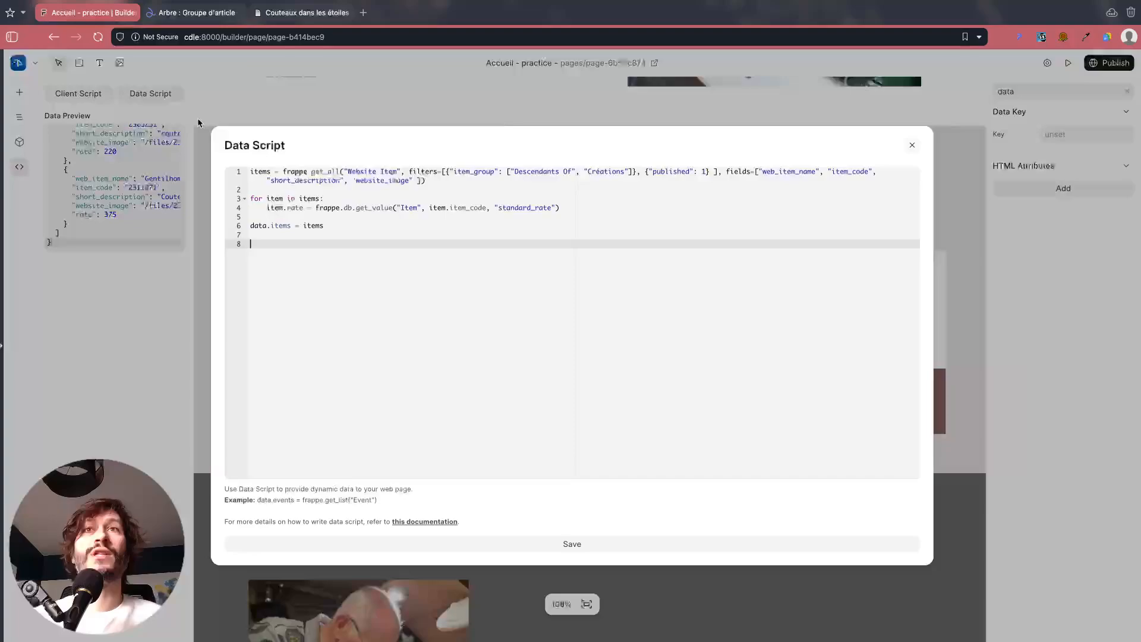
left_click(332, 225)
key("Return")
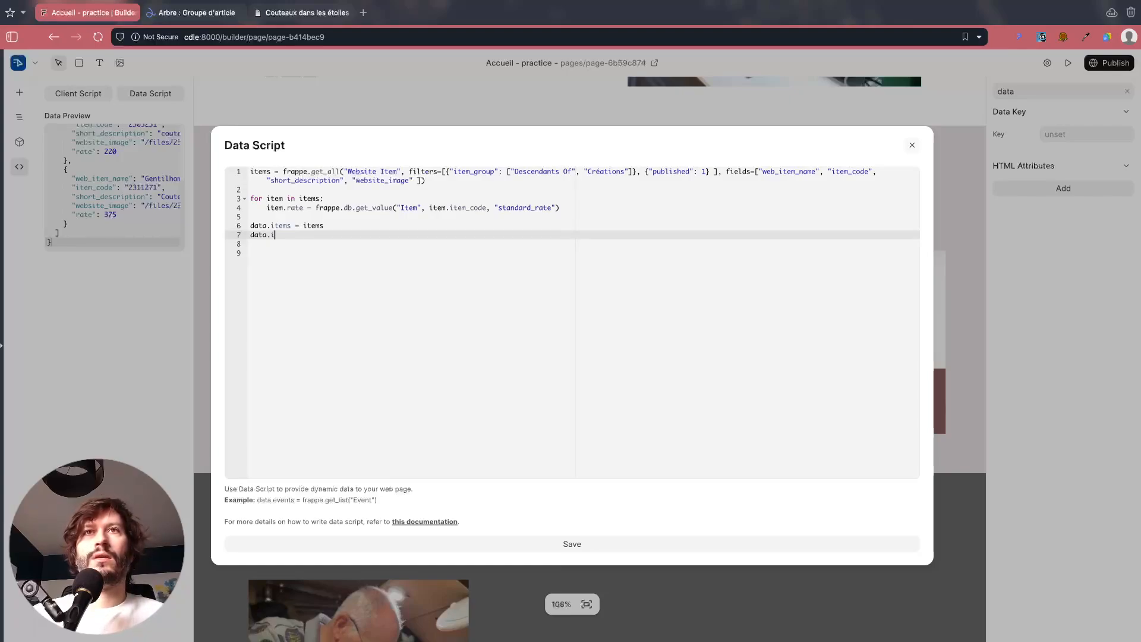
left_click(267, 217)
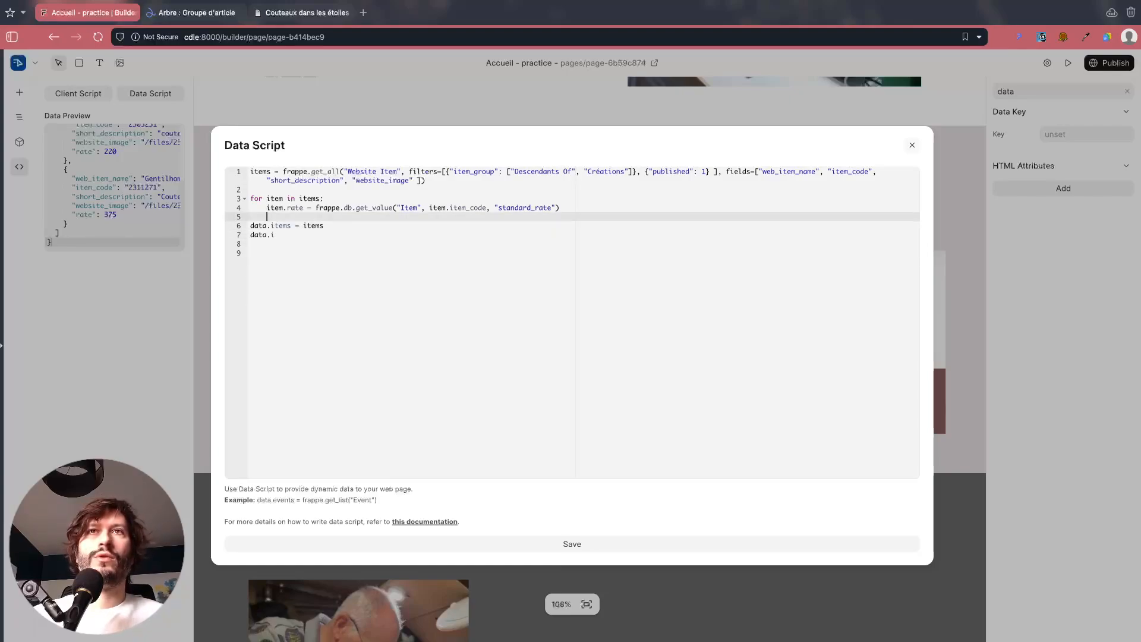
key("Return")
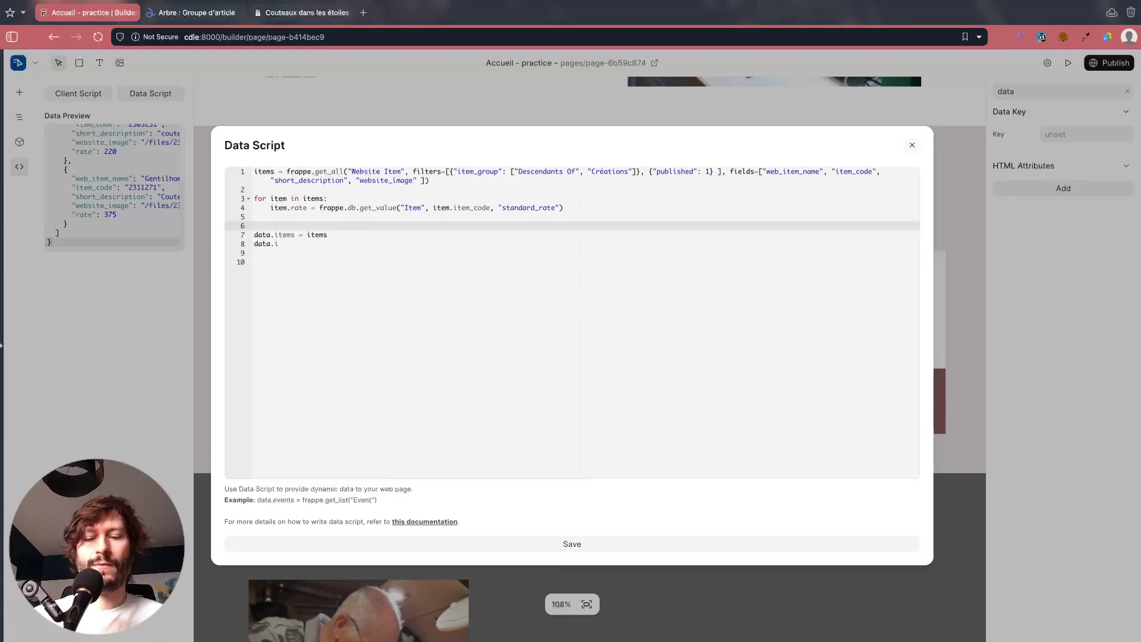
left_click(258, 234)
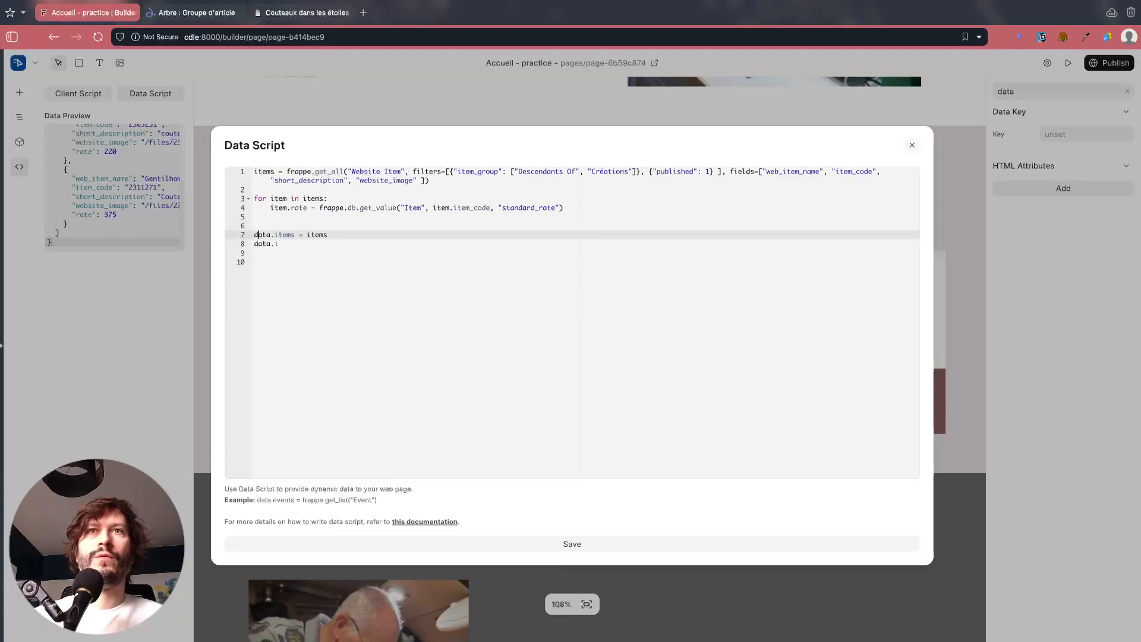
key("Down")
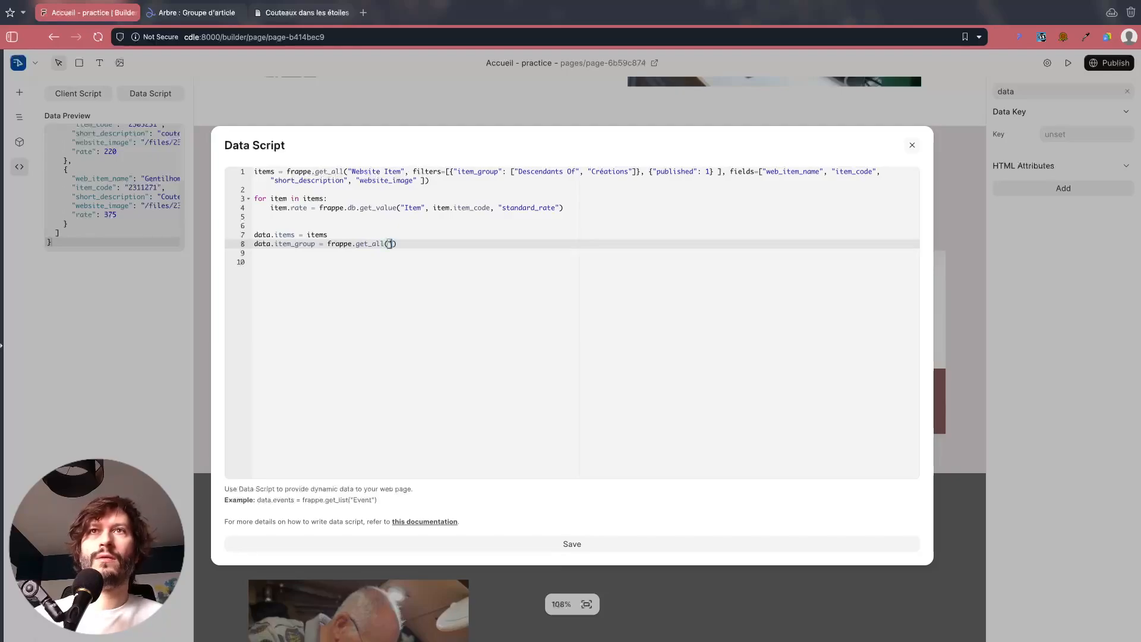
type("\"Item Group")
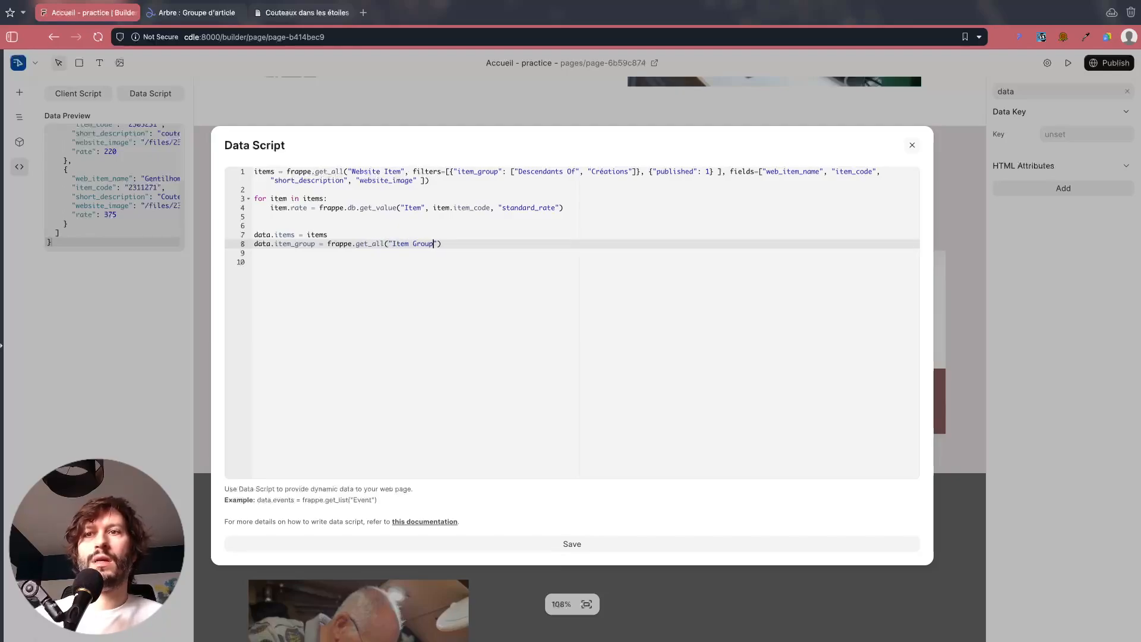
Step: Add filters=[{"parent_item_group": "Créations"}] to the Item Group query and save the data script
type(", filte")
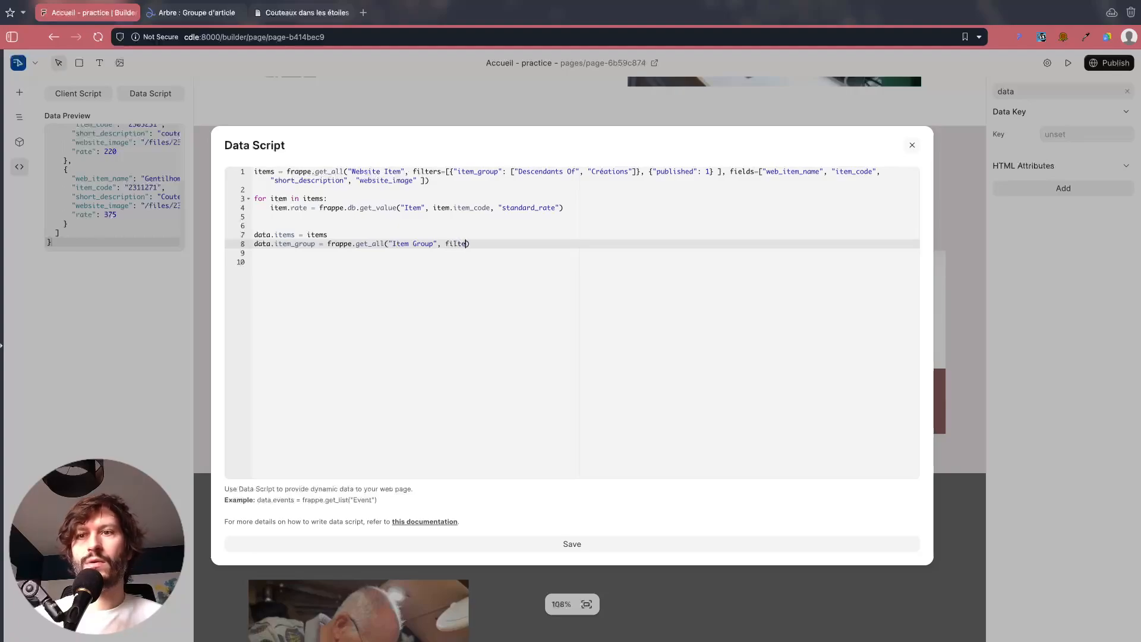
type("rs= [")
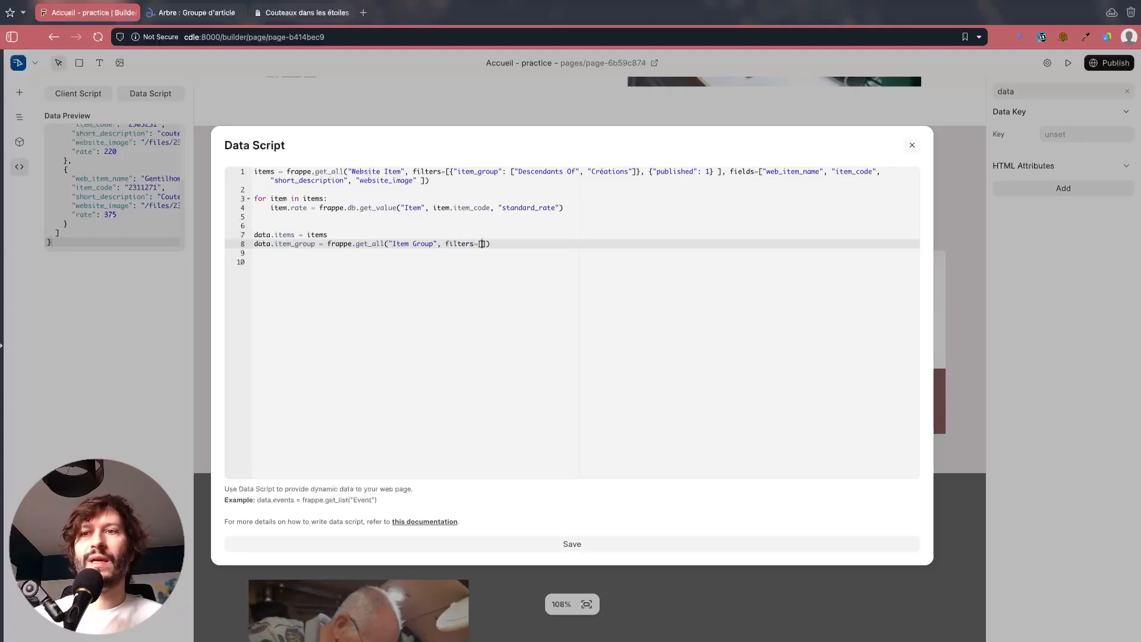
type("{:")
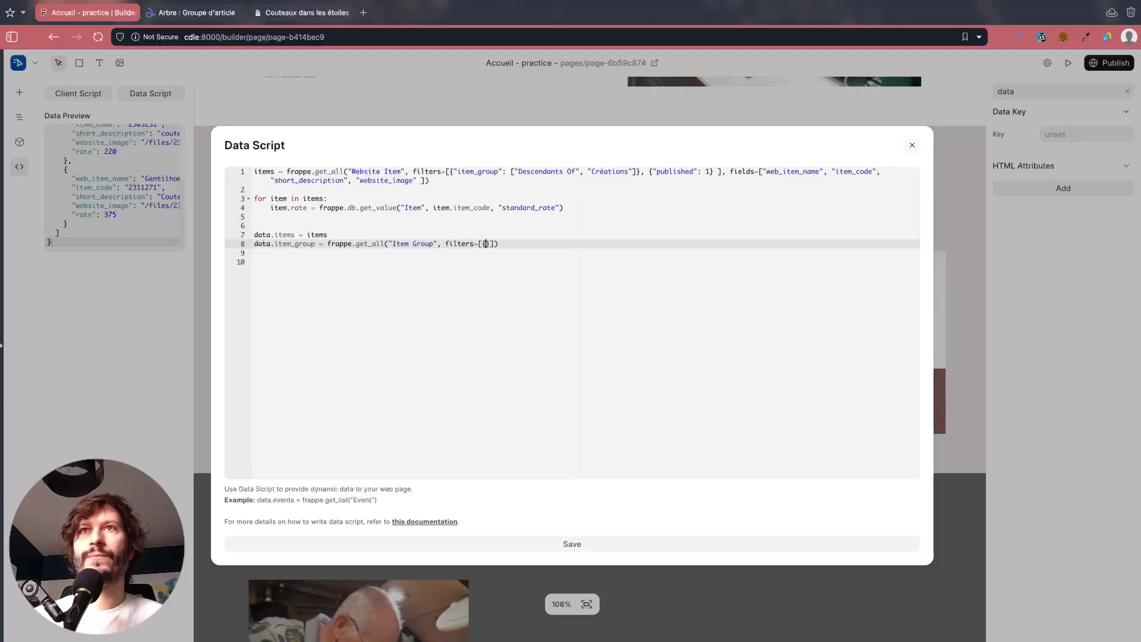
key("BackSpace")
key("BackSpace")
type("\"\"")
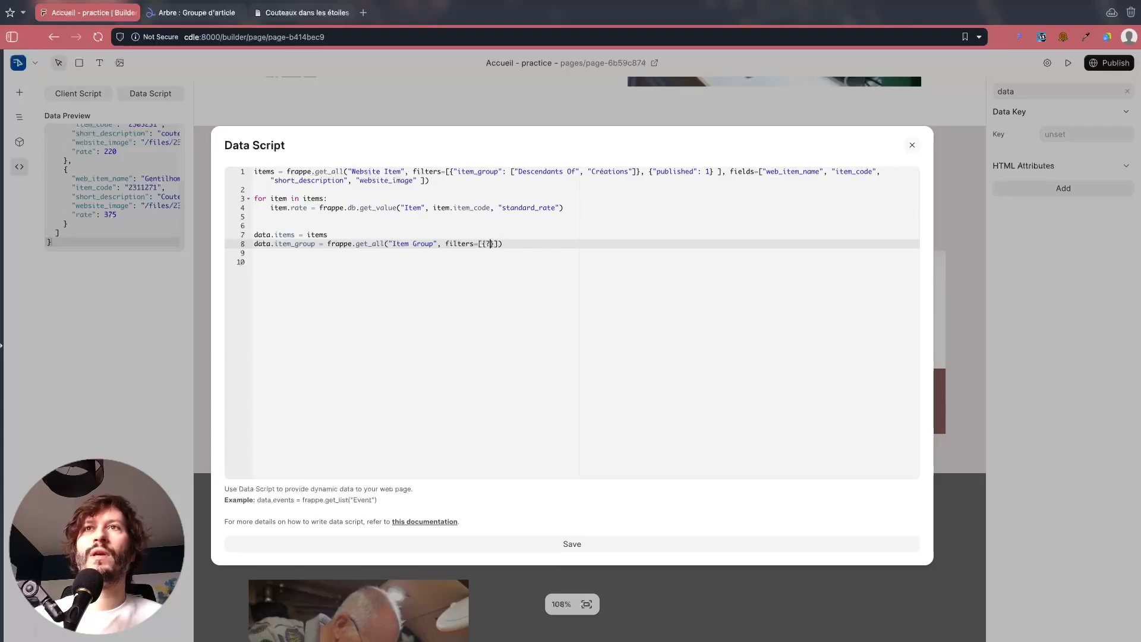
key("BackSpace")
key("BackSpace")
type("\"parent_item_")
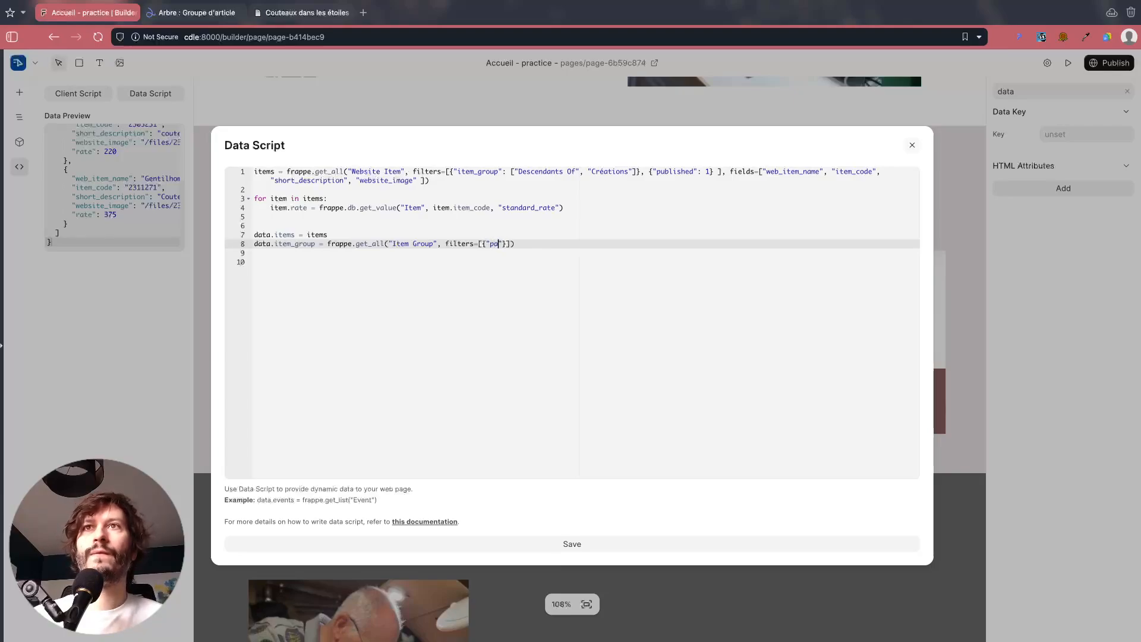
type("group")
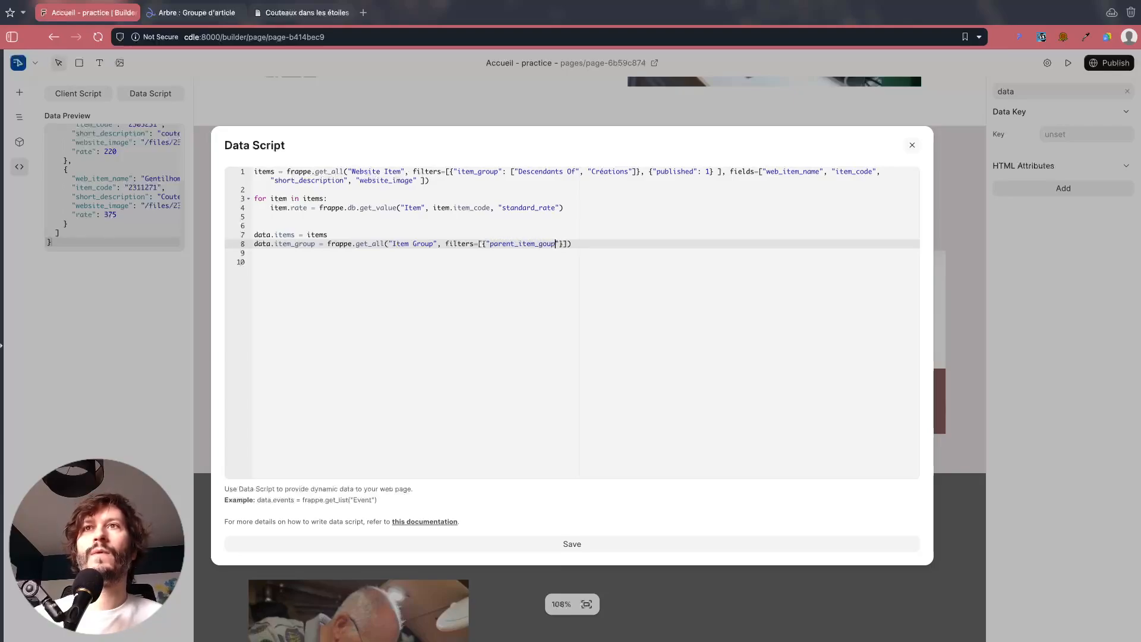
key("BackSpace")
key("BackSpace")
key("BackSpace")
type("roup")
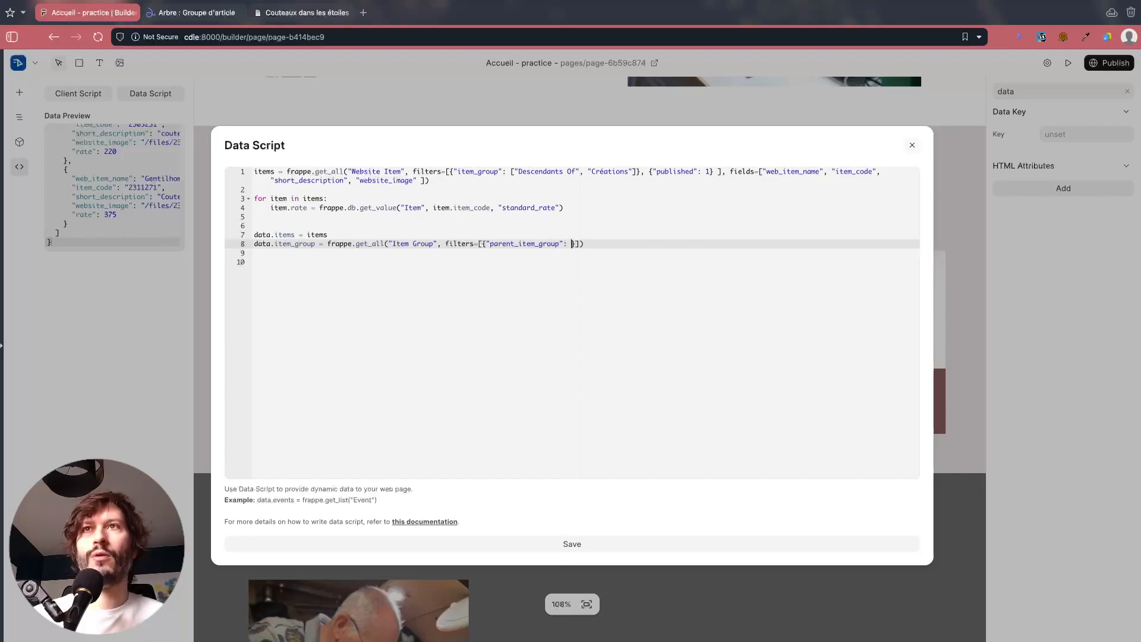
type("\"Cré")
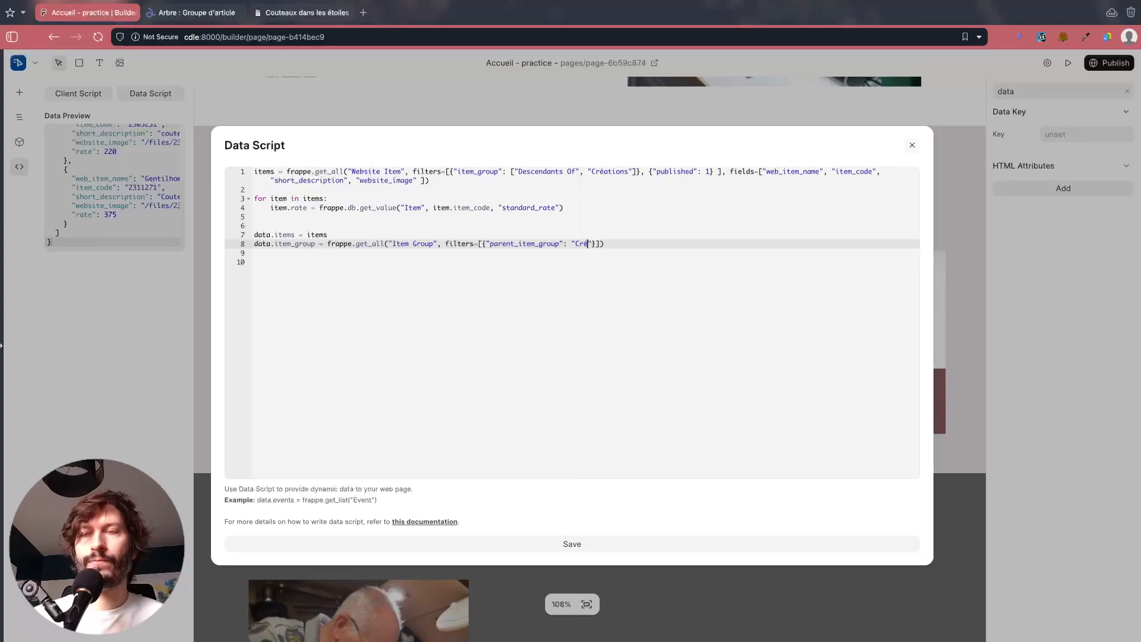
type("ations")
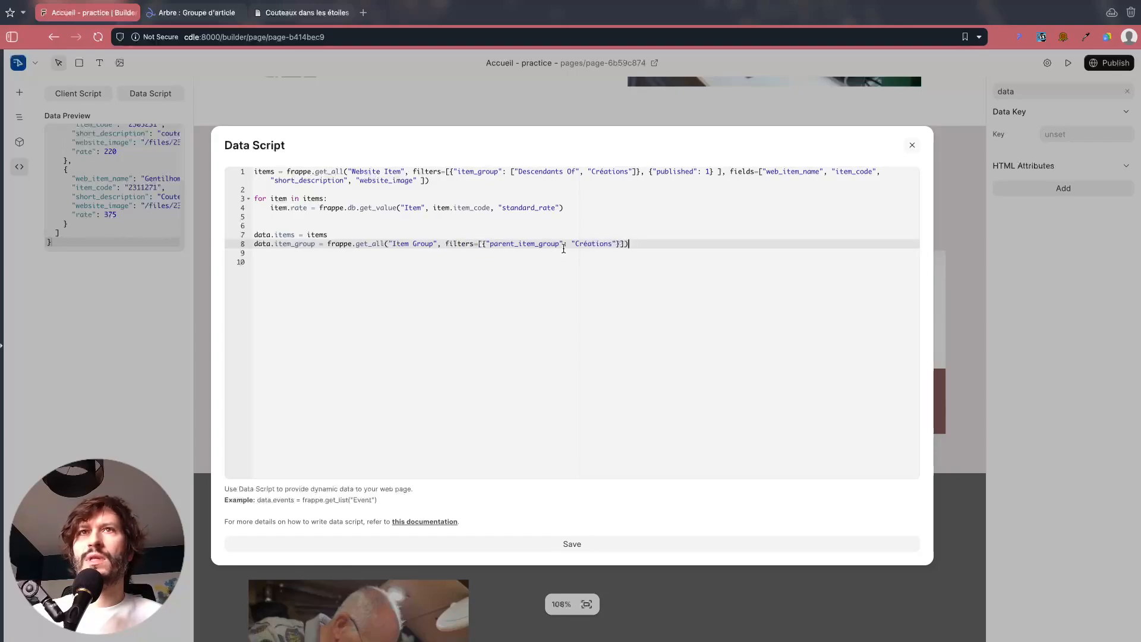
left_click(484, 550)
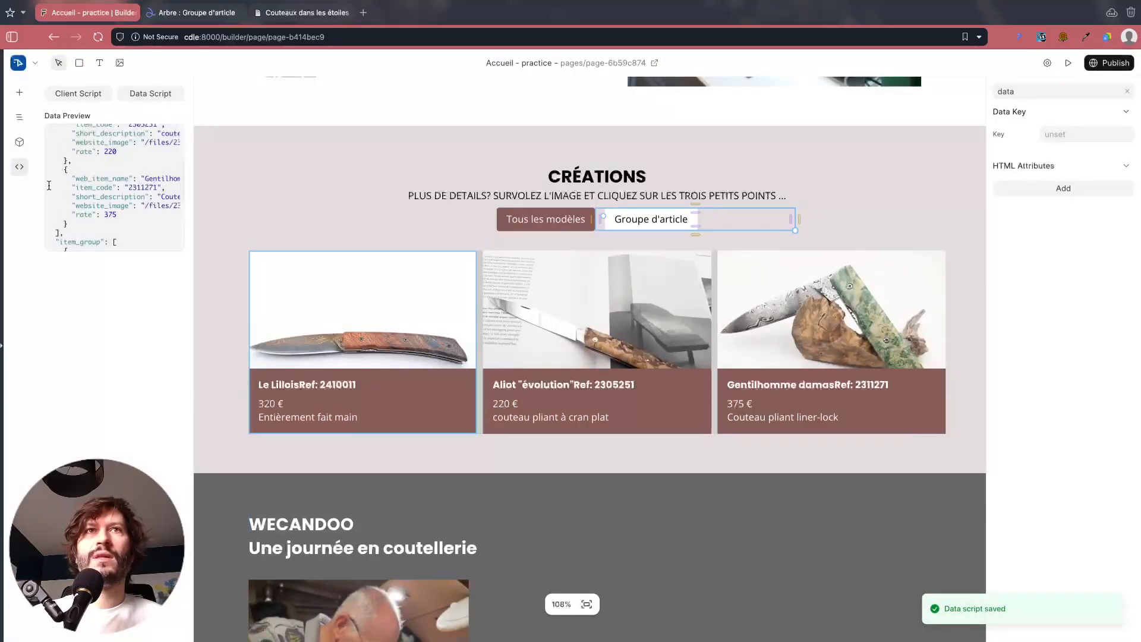
Step: Examine the item_group key and its name entries in the data preview
scroll(84, 191, "down", 2)
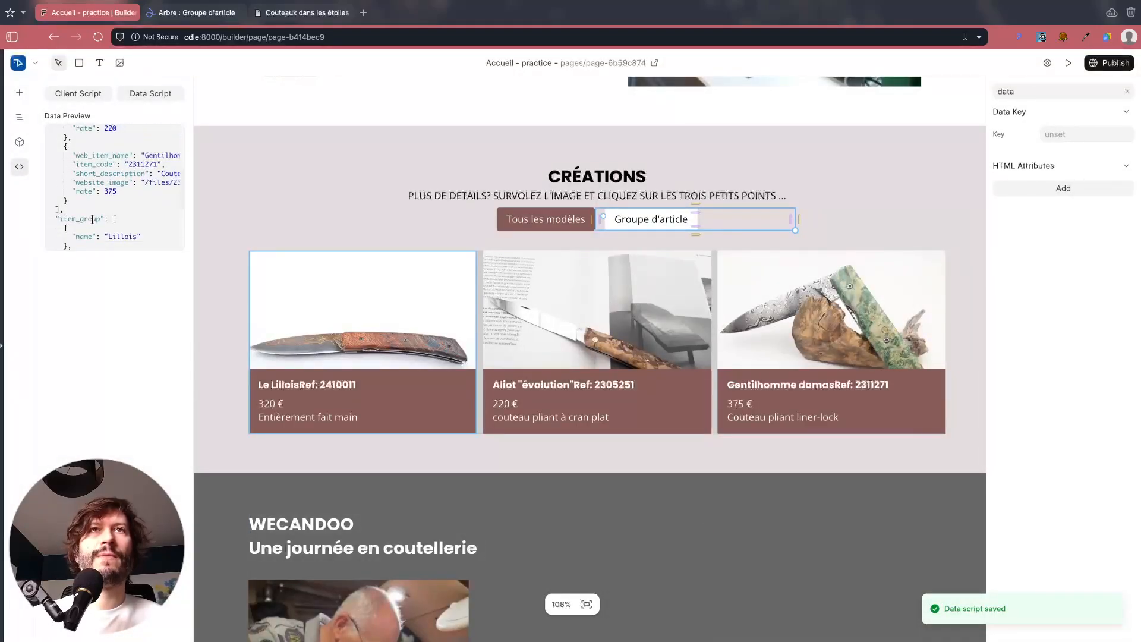
scroll(92, 219, "down", 8)
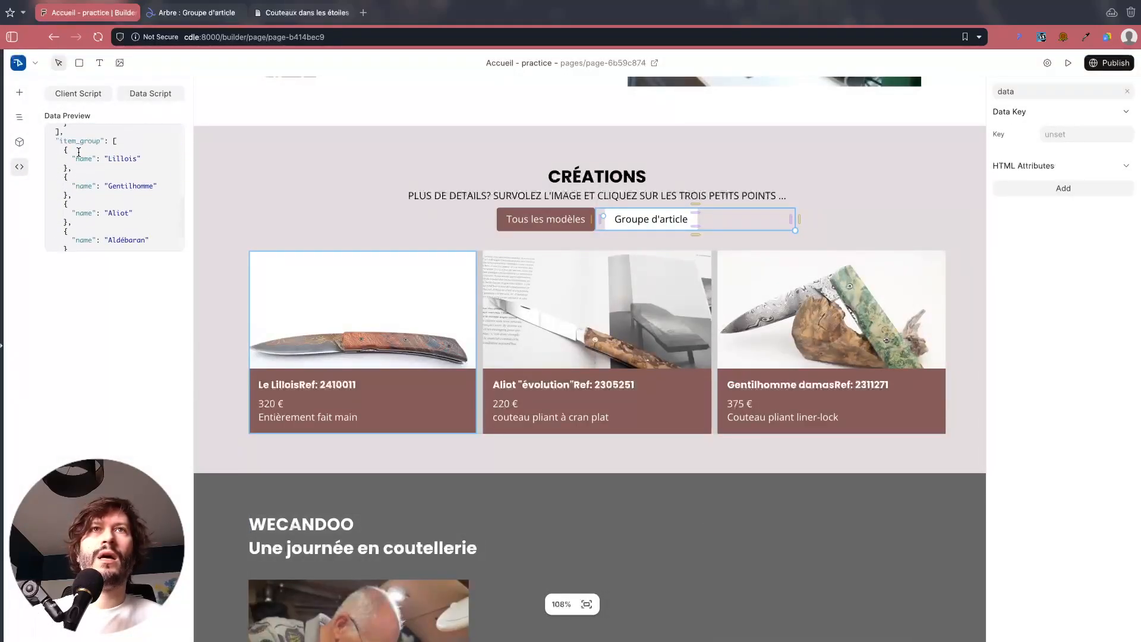
scroll(65, 151, "up", 1)
left_click_drag(56, 151, 109, 148)
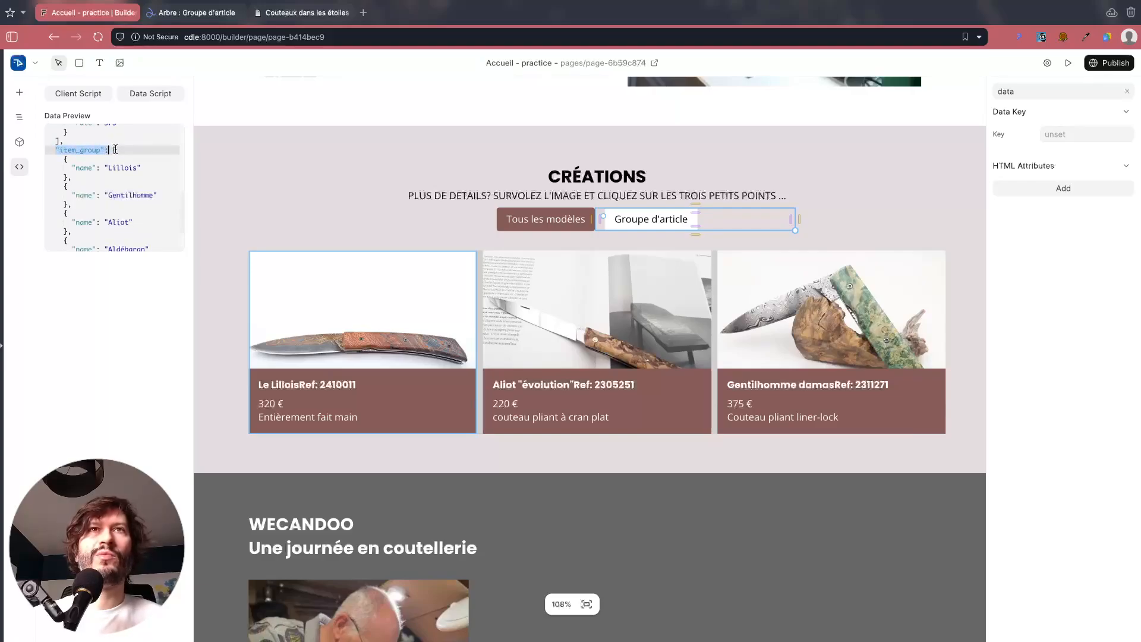
scroll(117, 164, "down", 4)
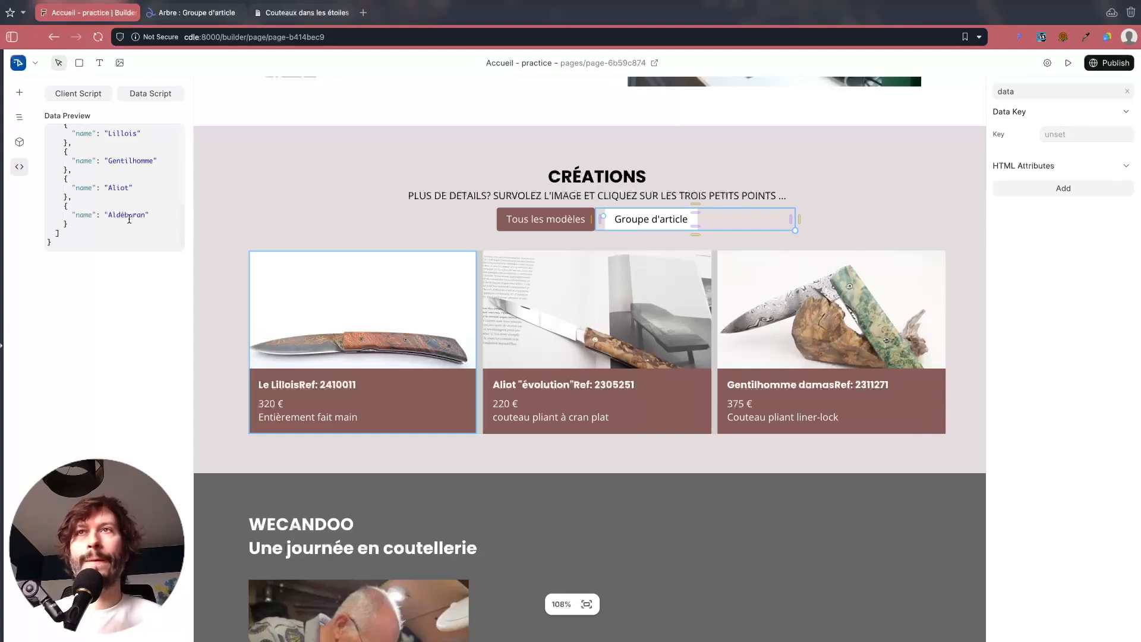
scroll(98, 150, "up", 4)
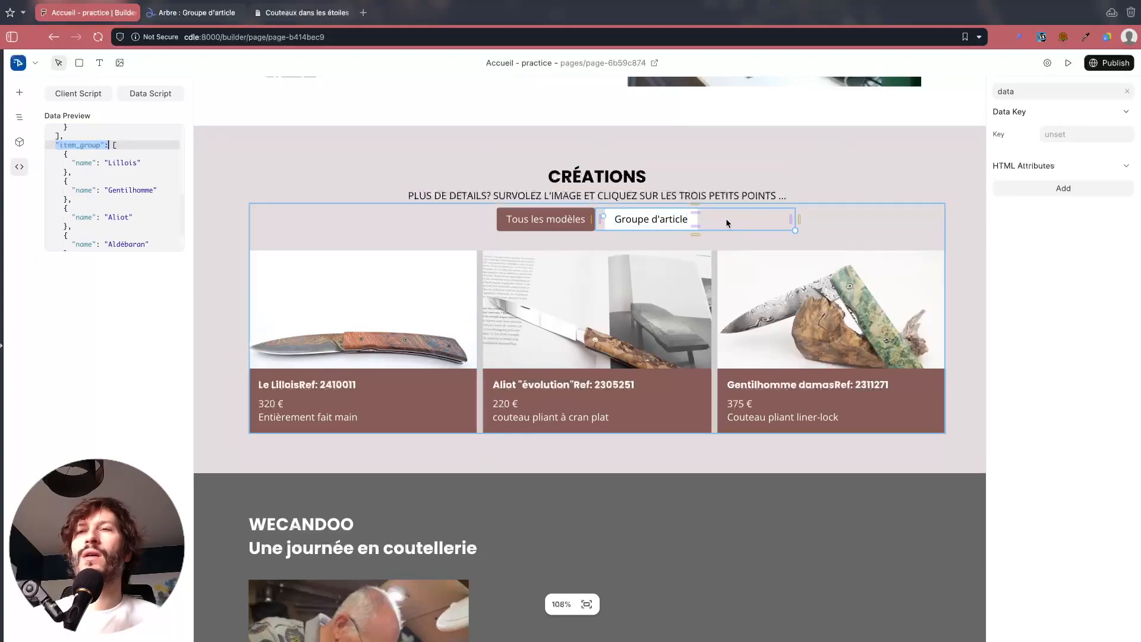
Step: Select the repeater in the filtres block and set its data key to item_group
left_click(692, 217)
left_click(693, 217)
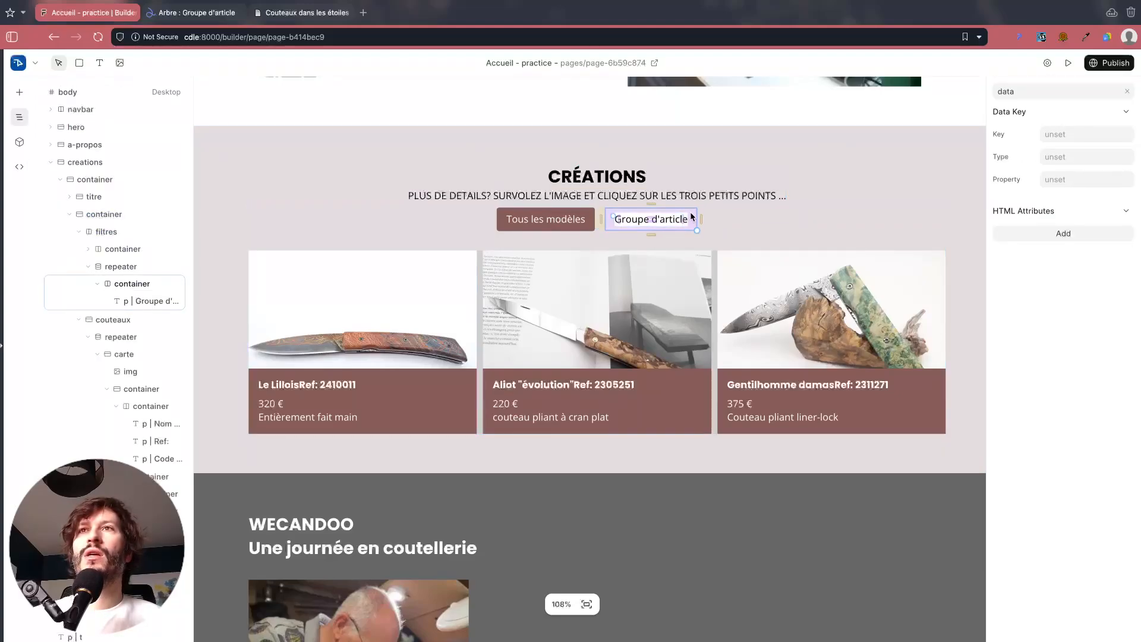
left_click(119, 266)
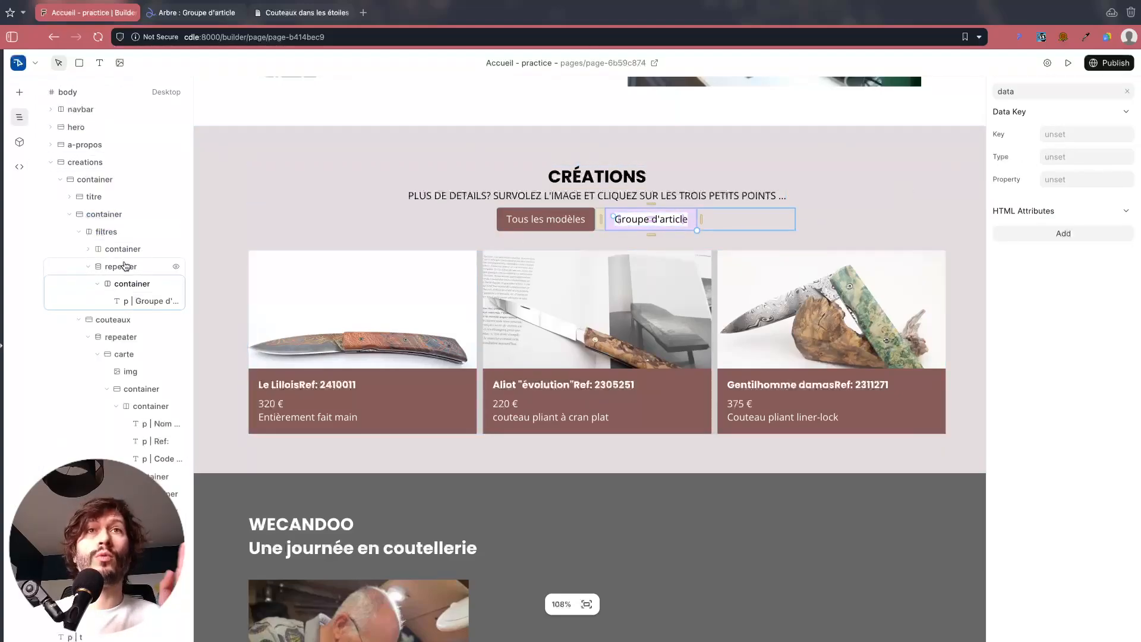
left_click(1076, 130)
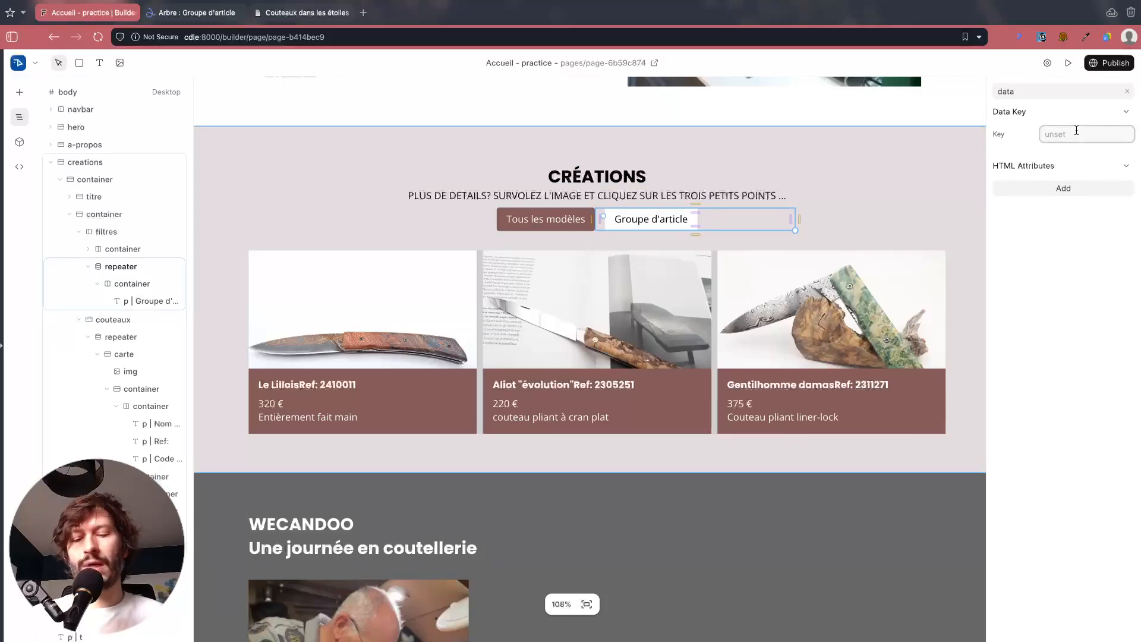
type("item_groups")
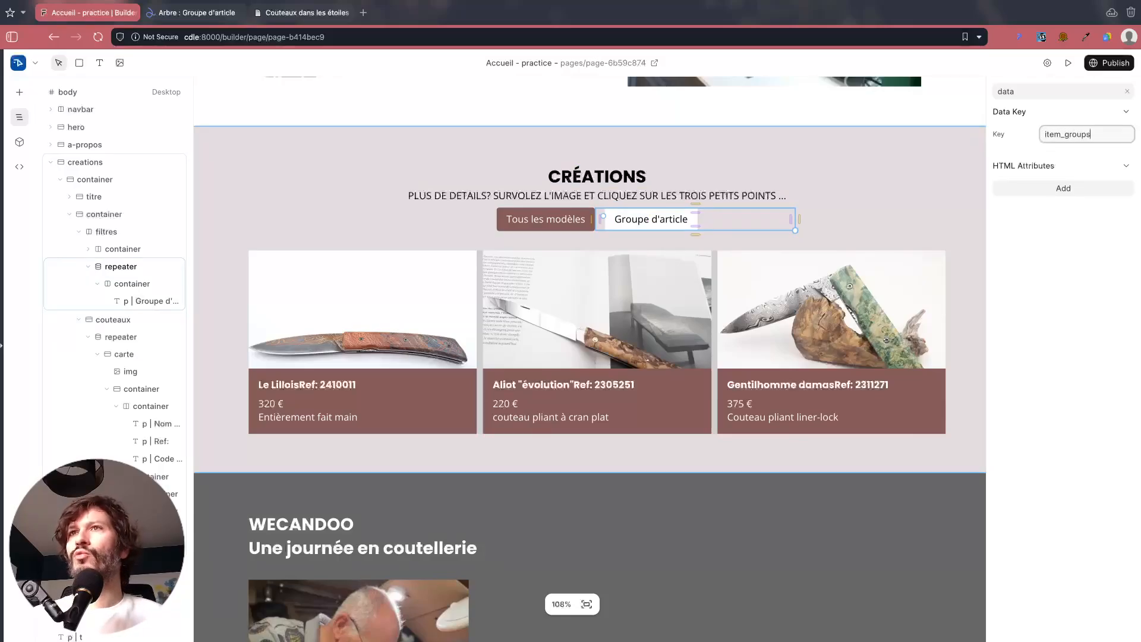
key("Return")
key("BackSpace")
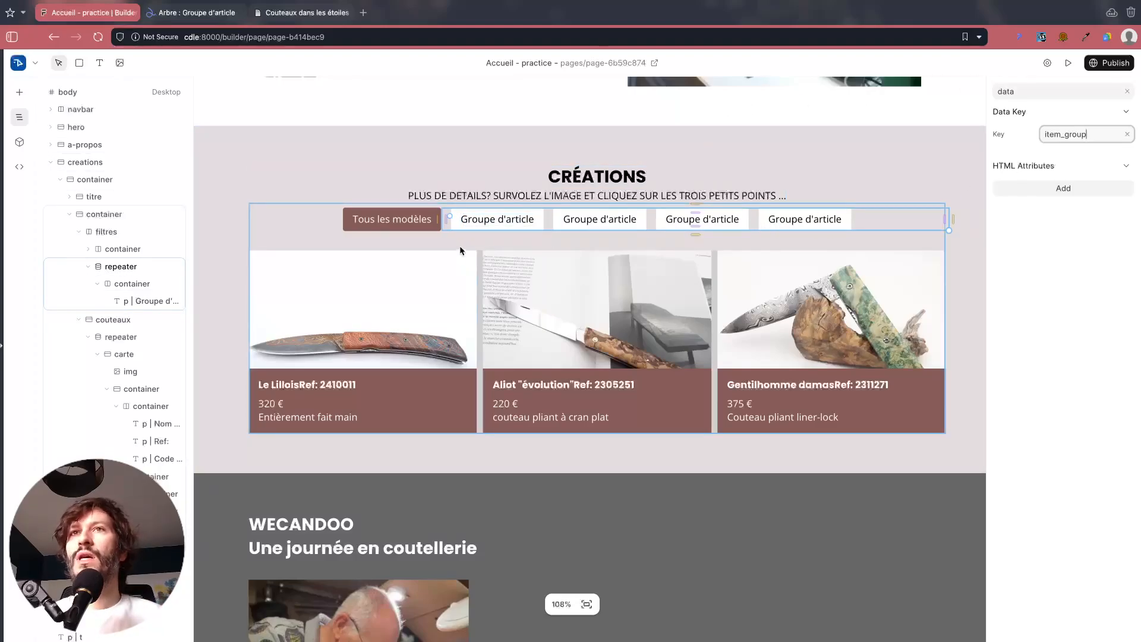
Step: Set the data key of the repeated filter button text in the Créations section to name
left_click(492, 224)
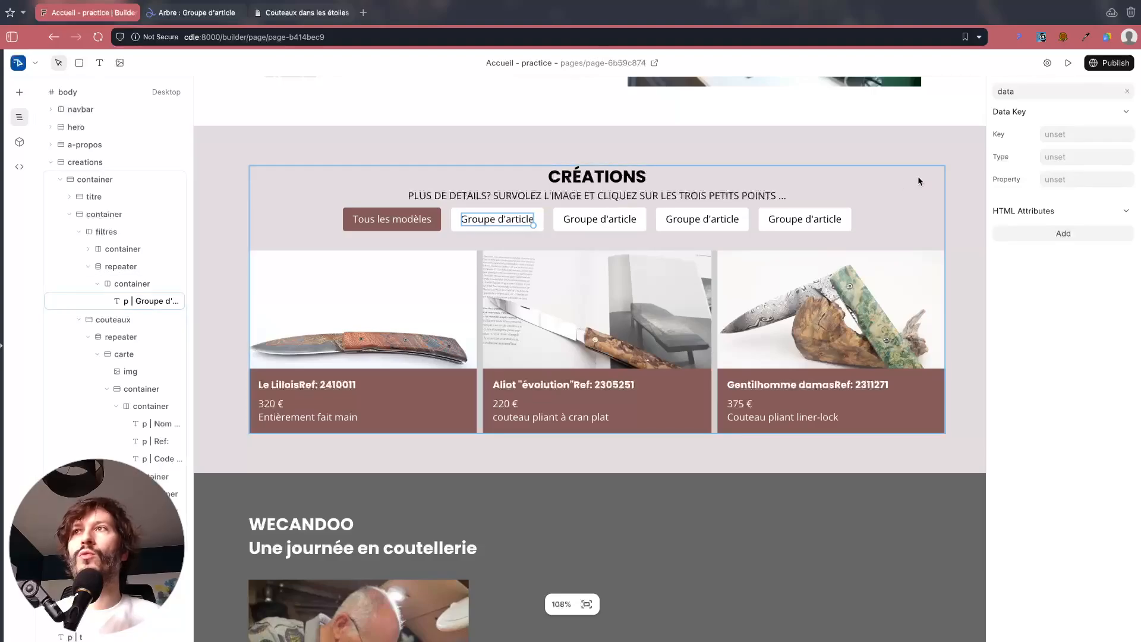
left_click(18, 165)
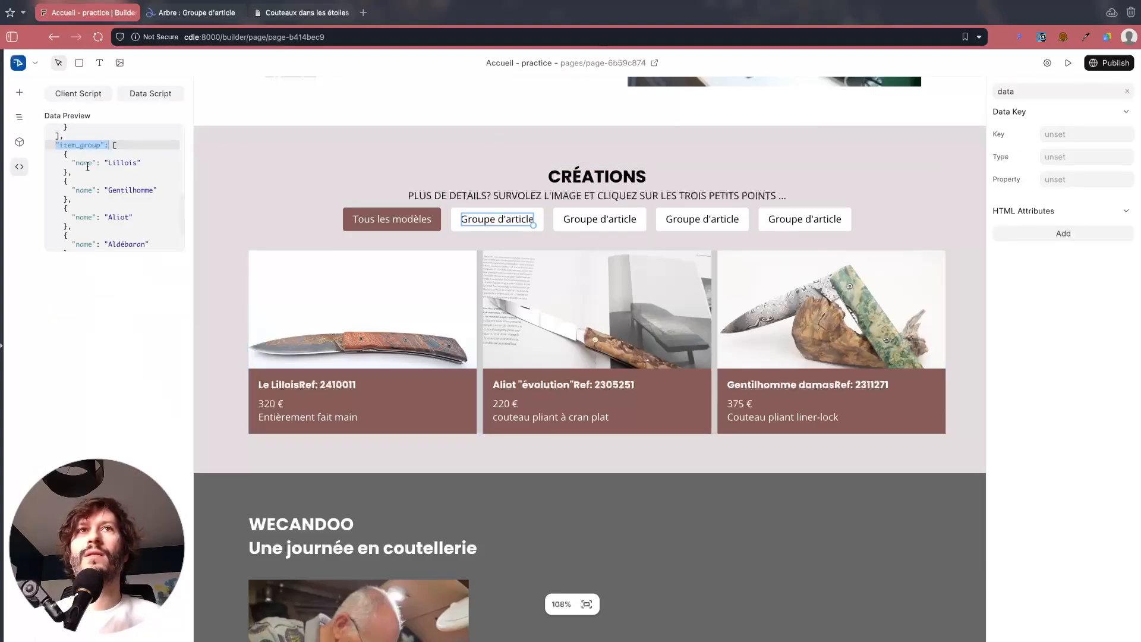
left_click(1045, 136)
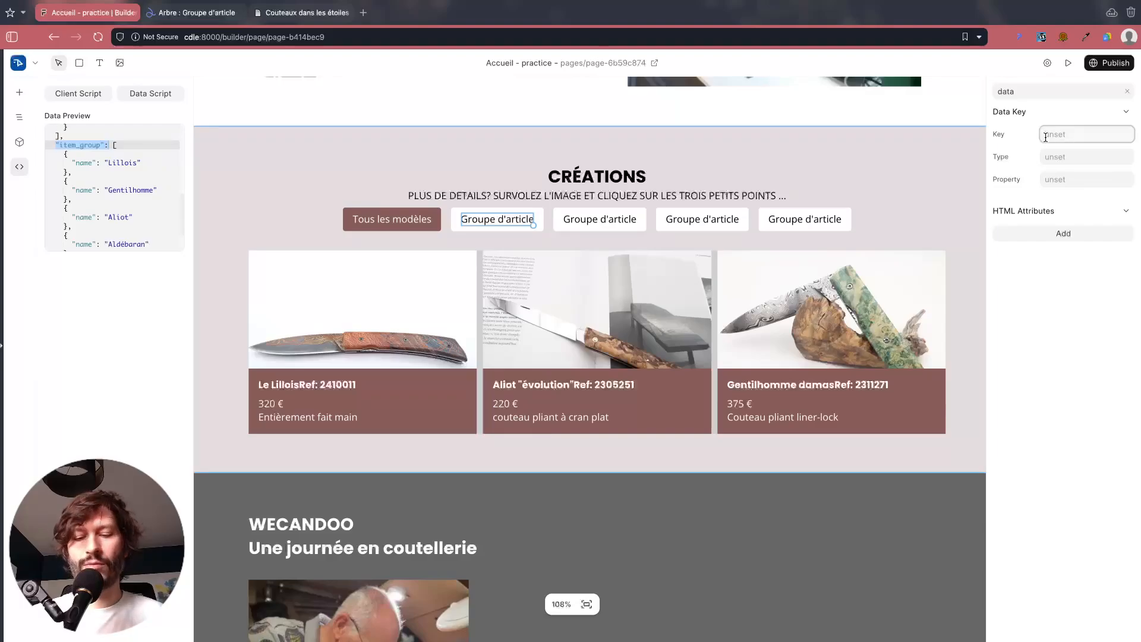
type("name")
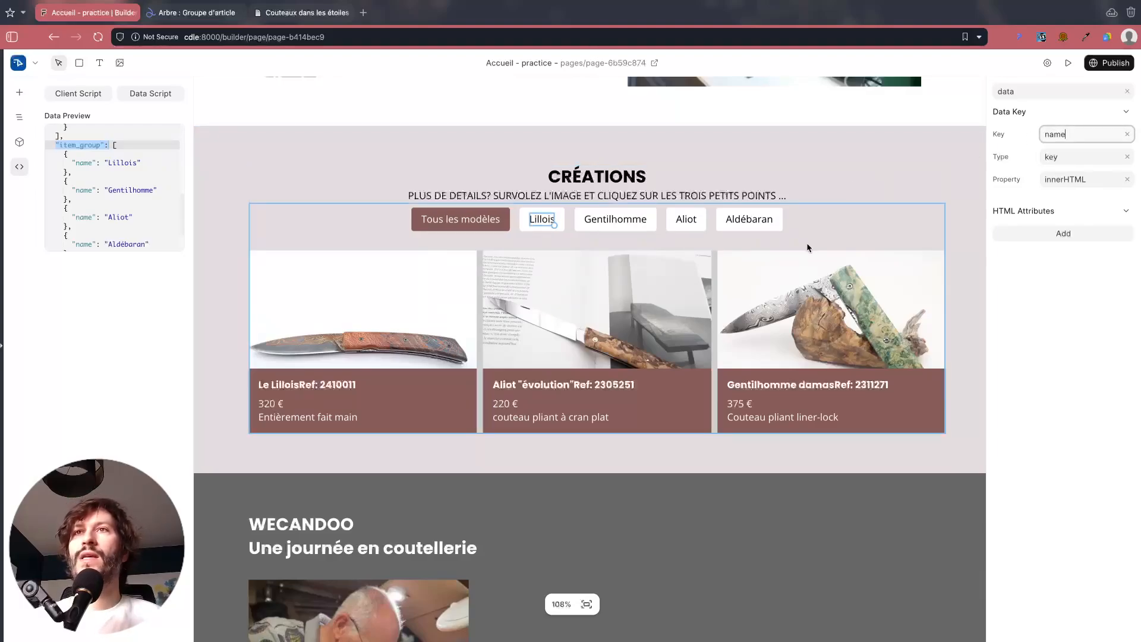
Step: Examine how the filter buttons and product cards lay out at the desktop, tablet and mobile breakpoints
scroll(807, 244, "down", 5)
left_click(407, 233)
scroll(404, 237, "down", 4)
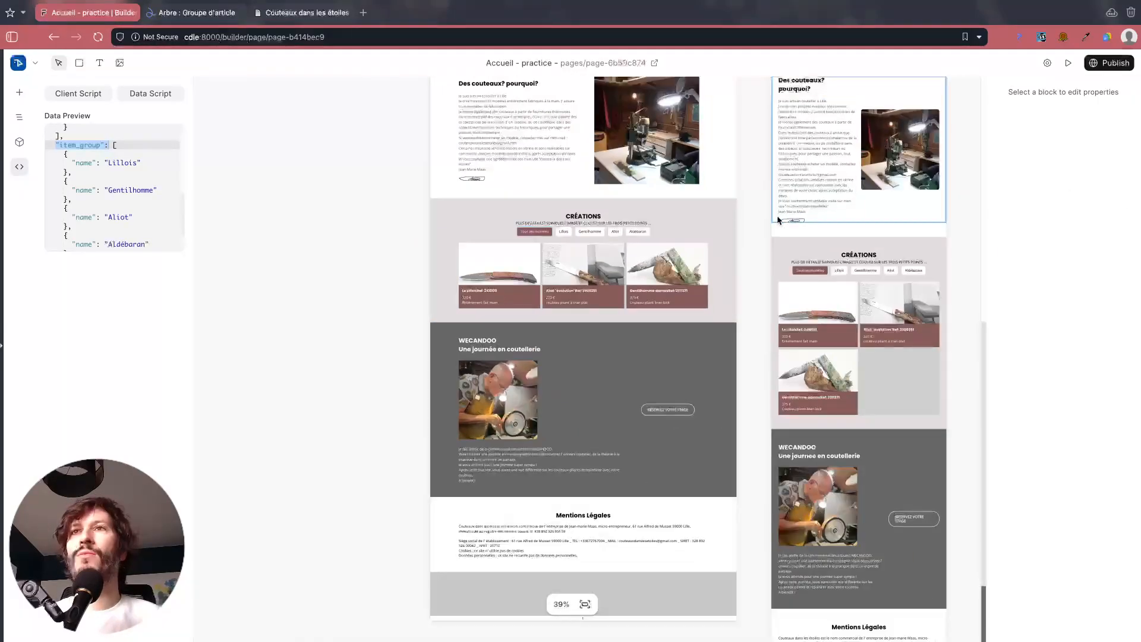
key("space")
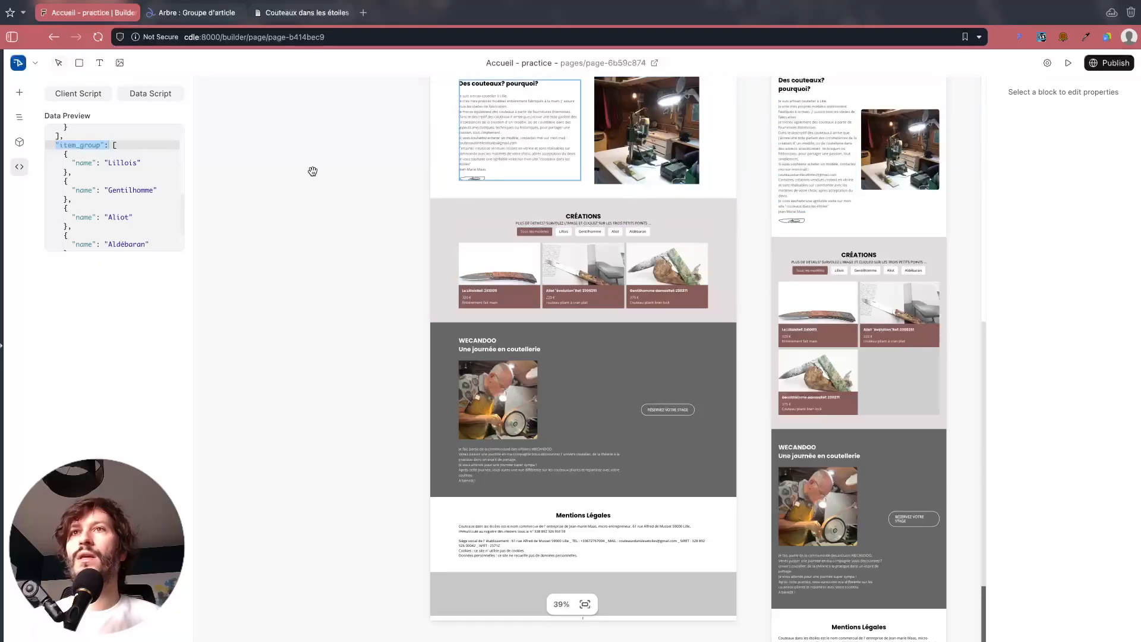
left_click_drag(326, 168, 138, 211)
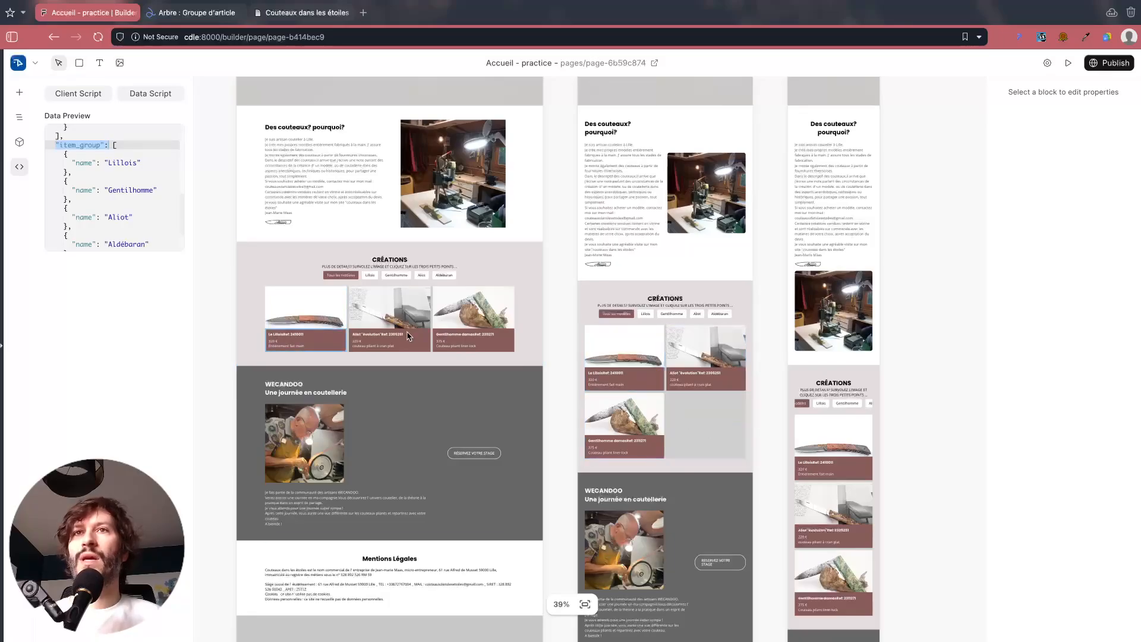
scroll(425, 326, "up", 3)
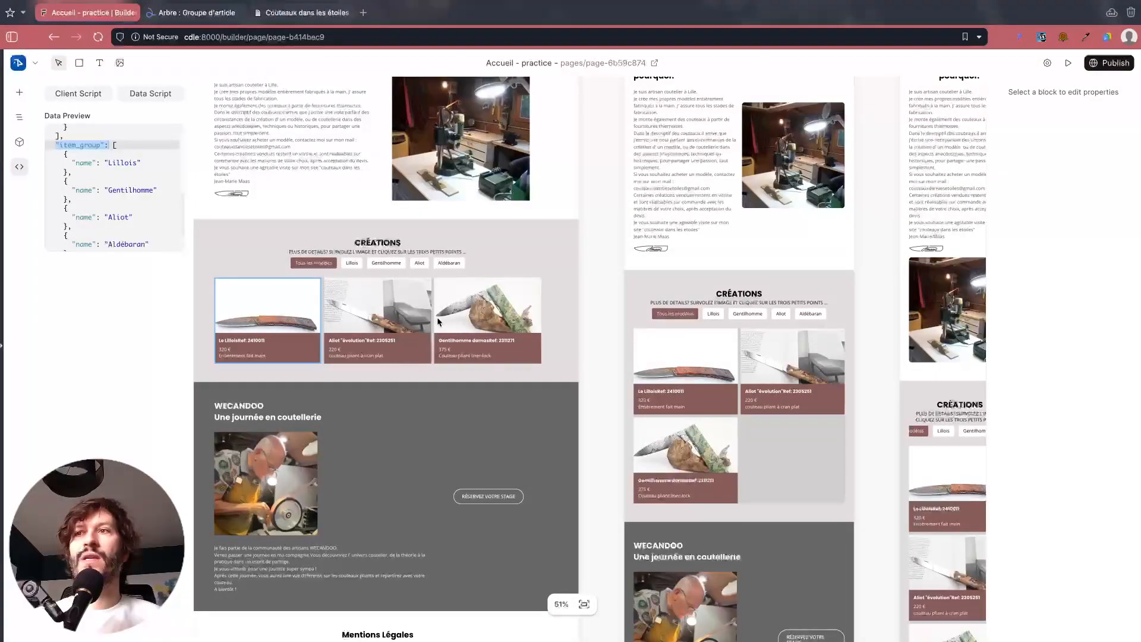
scroll(682, 399, "down", 6)
scroll(682, 402, "up", 10)
scroll(363, 257, "left", 5)
scroll(364, 258, "up", 3)
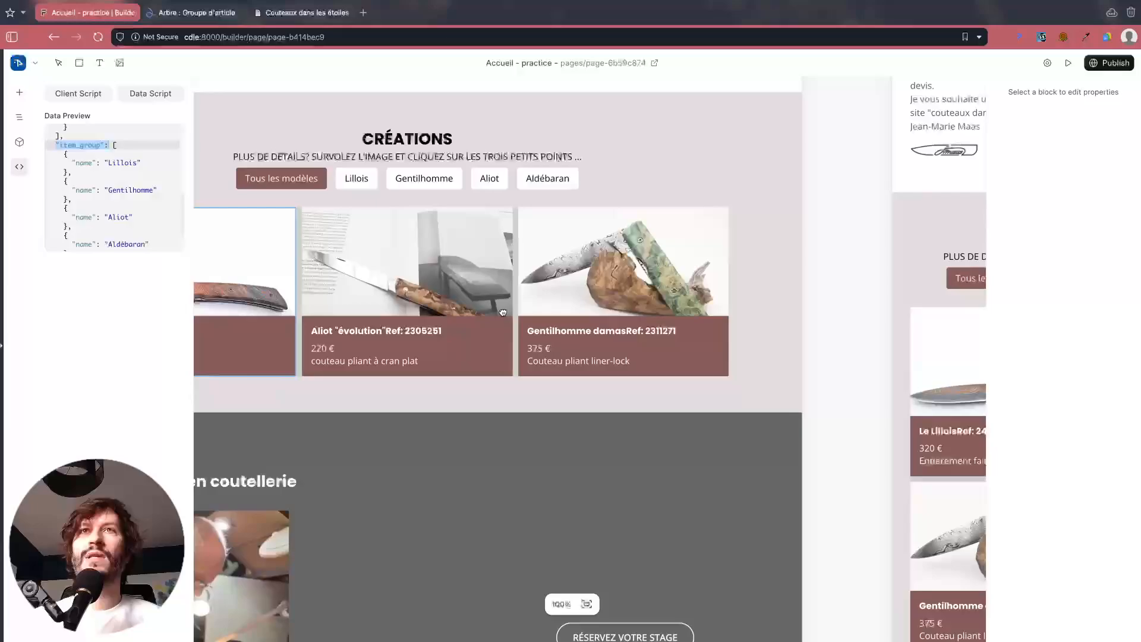
Step: Clear the property filter and remove the background color from the couteaux block
left_click(644, 291)
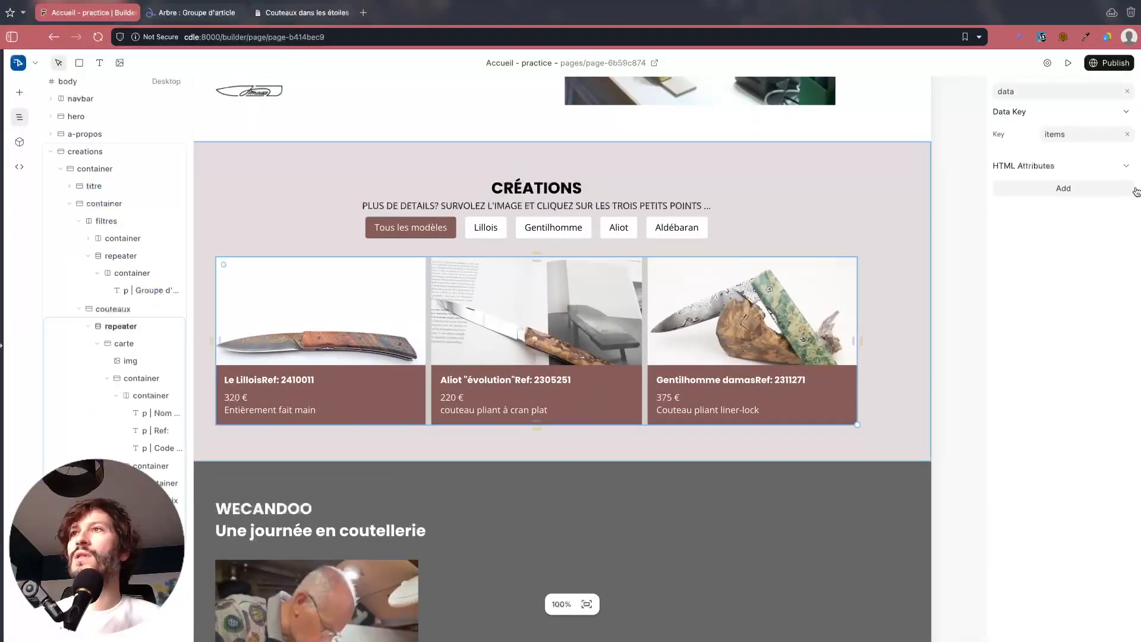
left_click(1126, 91)
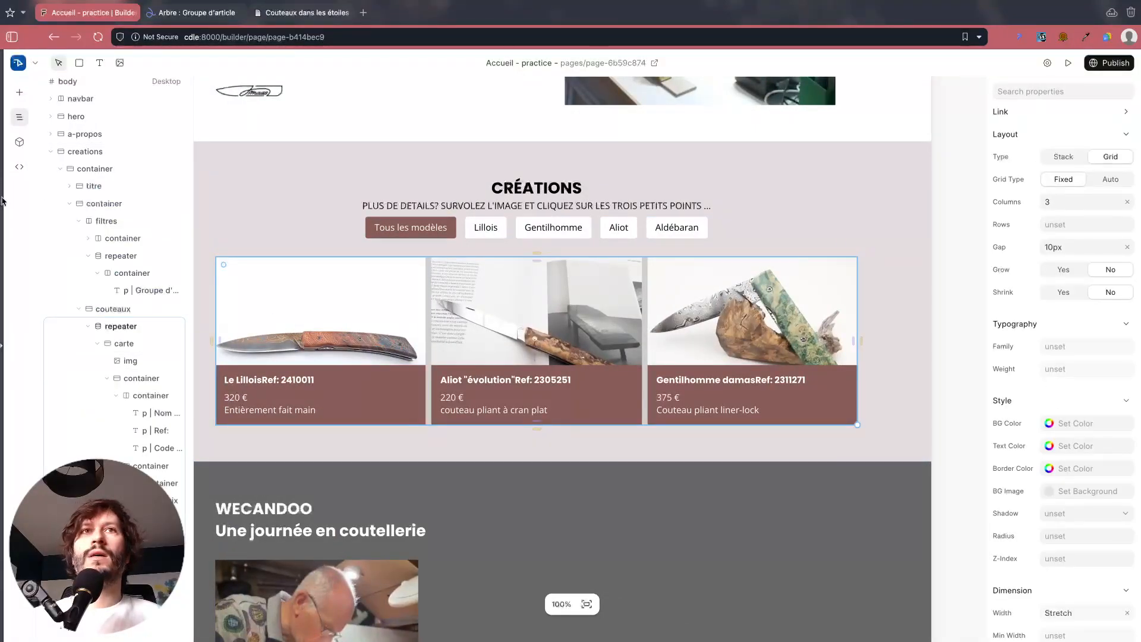
left_click(108, 310)
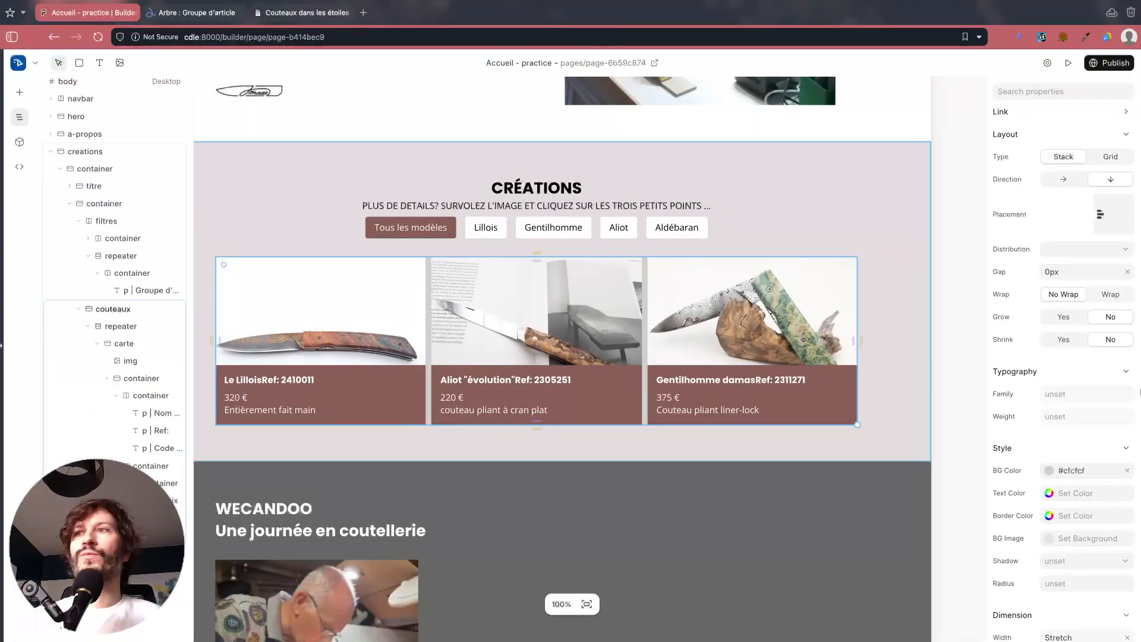
left_click(1128, 471)
Step: Enable wrapping on the filtres block in the mobile layout
scroll(654, 389, "down", 5)
left_click(392, 390)
key("space")
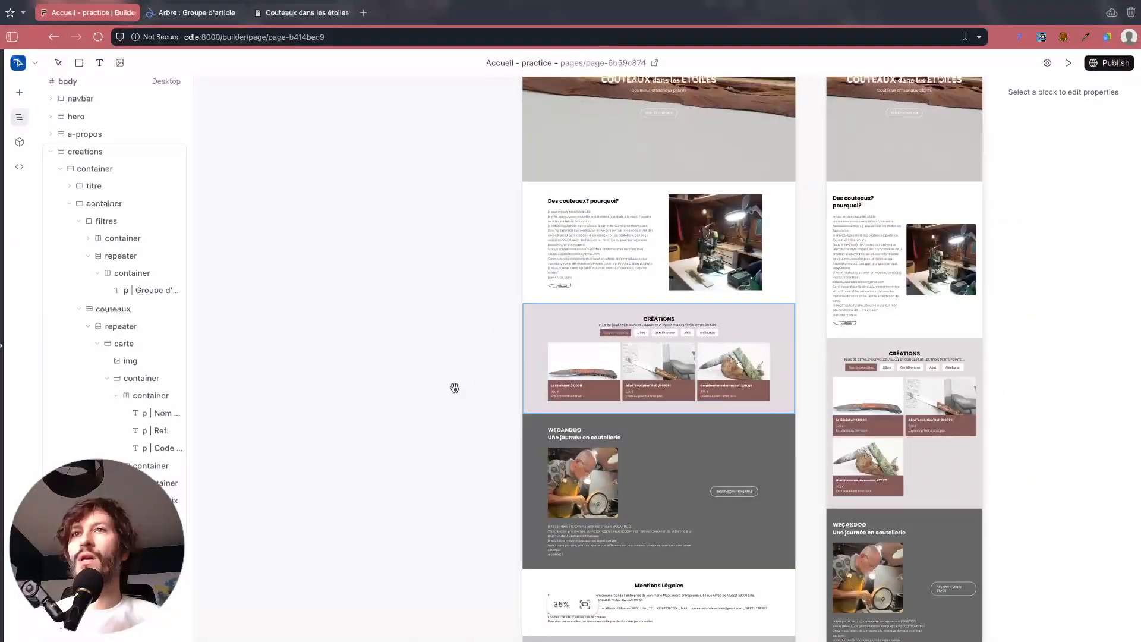
left_click_drag(455, 388, 92, 306)
scroll(704, 395, "up", 5)
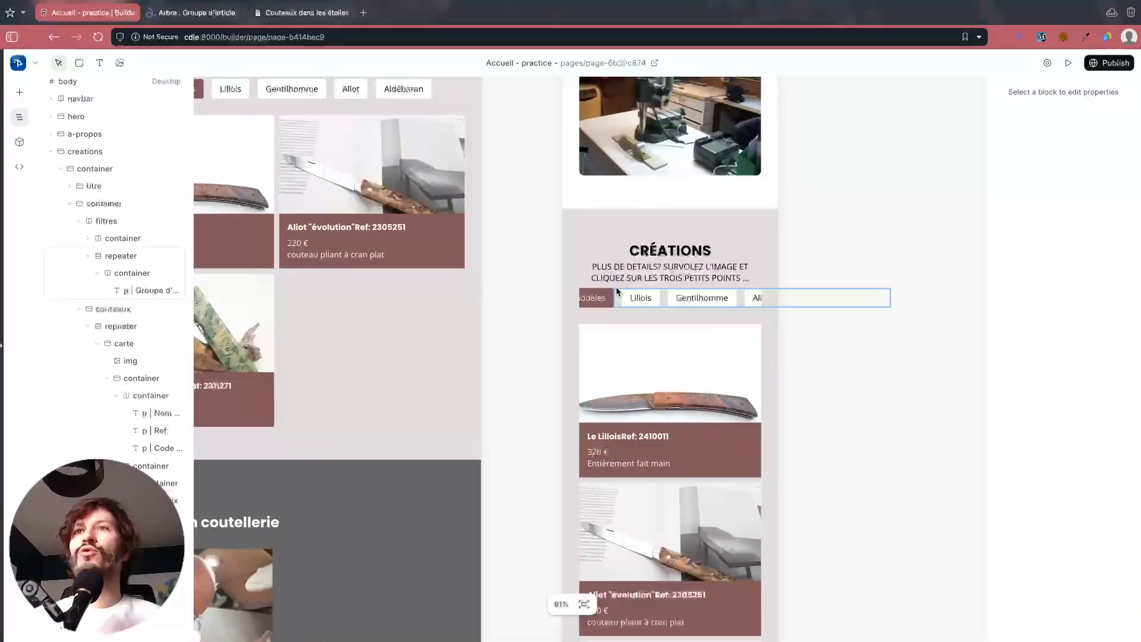
left_click(616, 294)
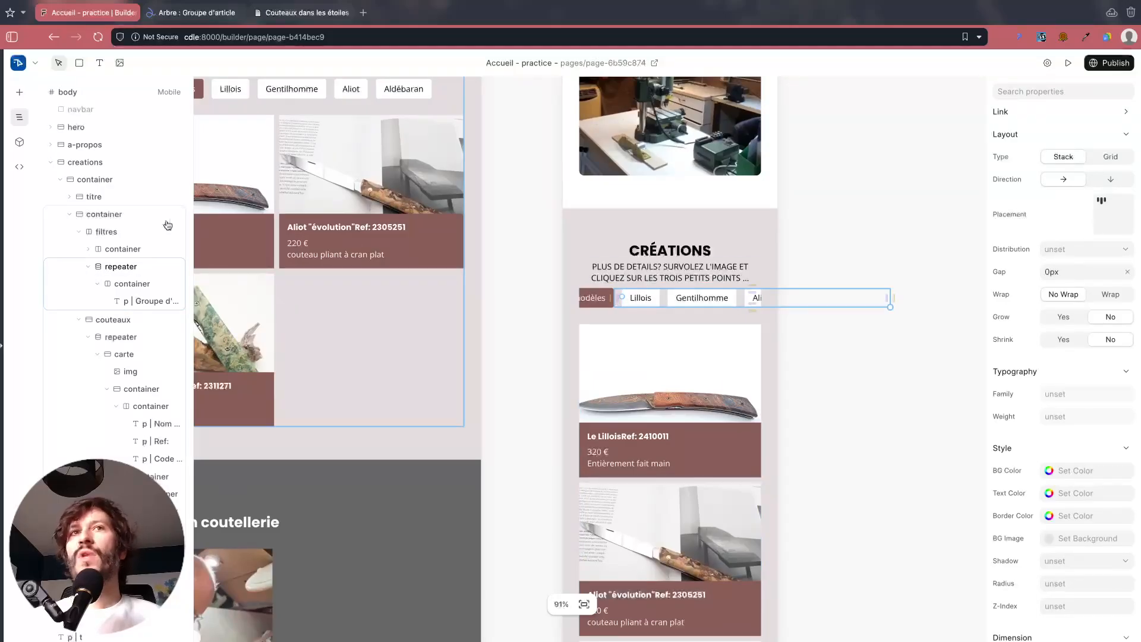
left_click(102, 233)
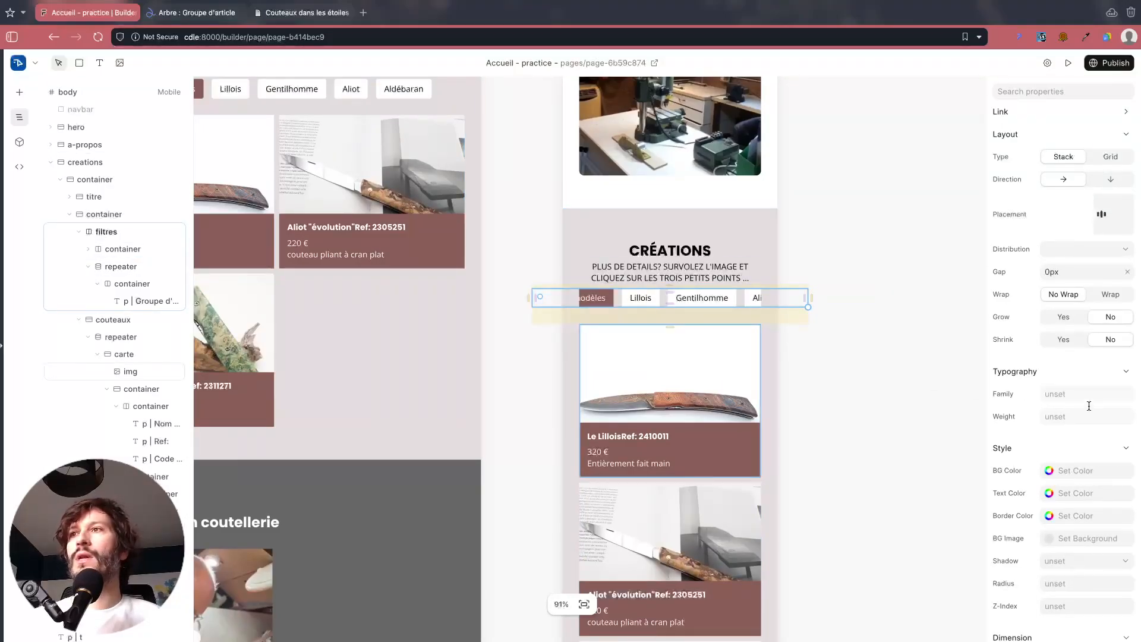
left_click(1106, 295)
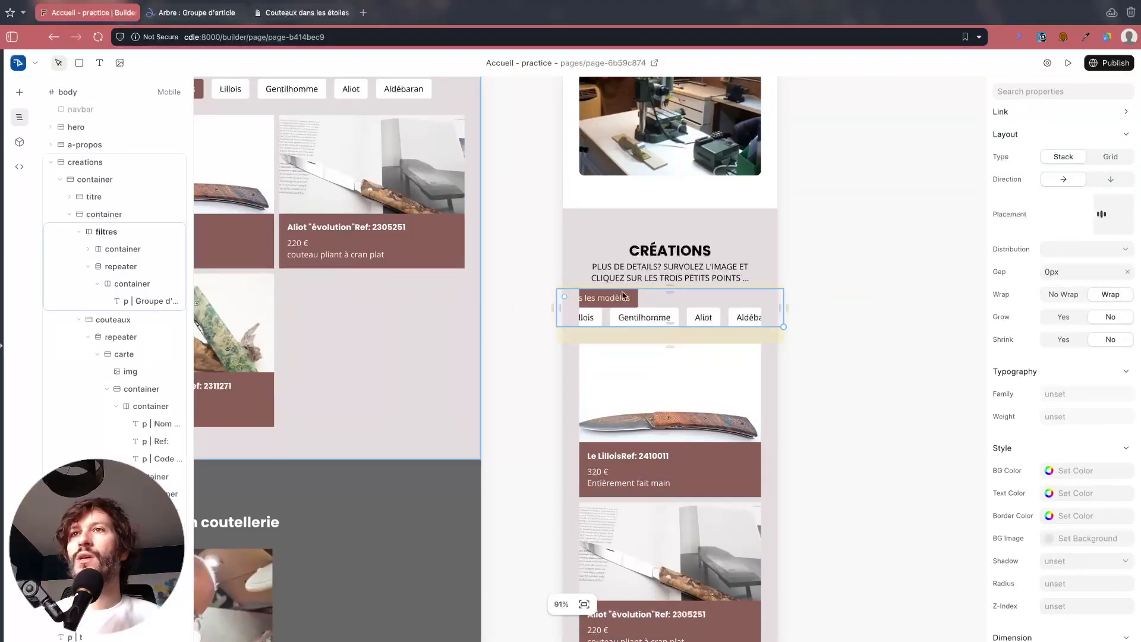
Step: Enable wrapping on the mobile filter button repeater and set its placement to centered
left_click(824, 340)
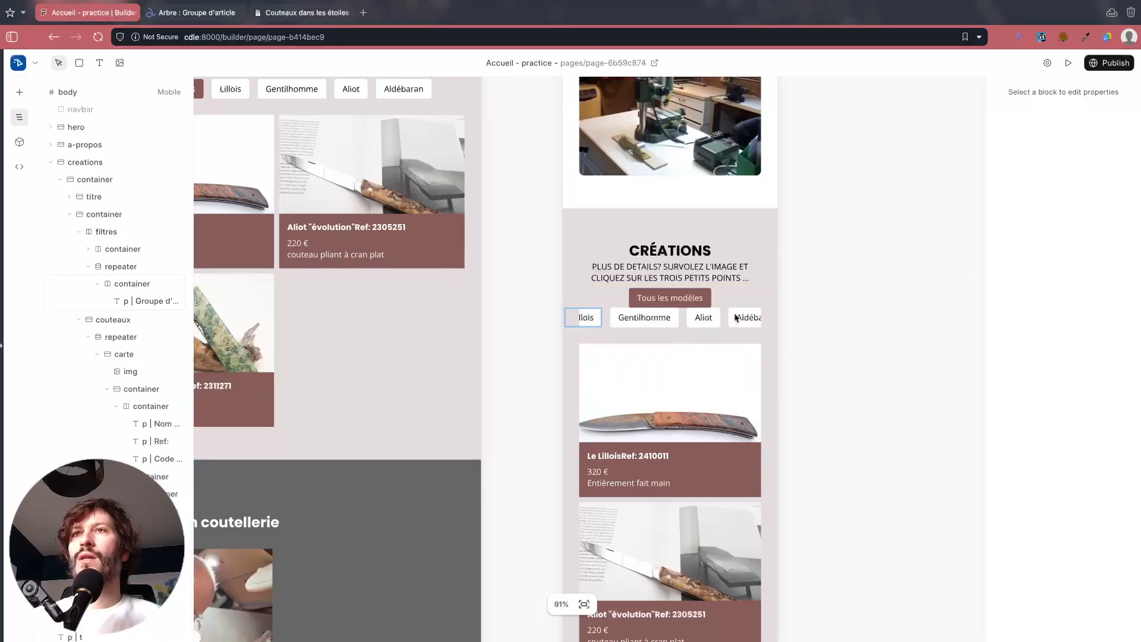
left_click(724, 319)
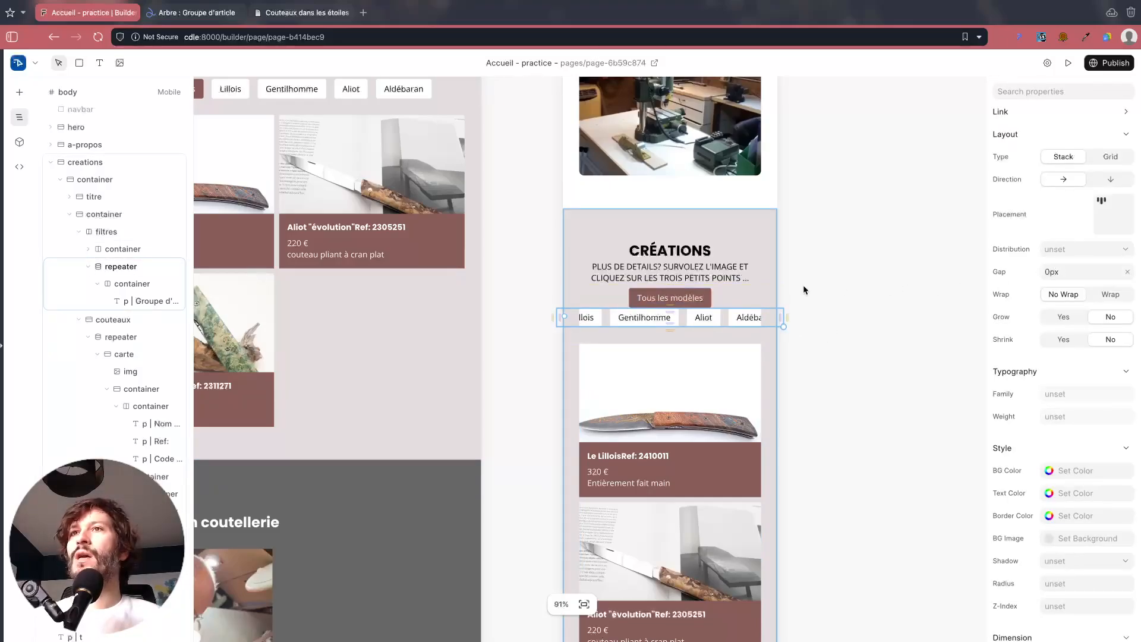
left_click(1109, 295)
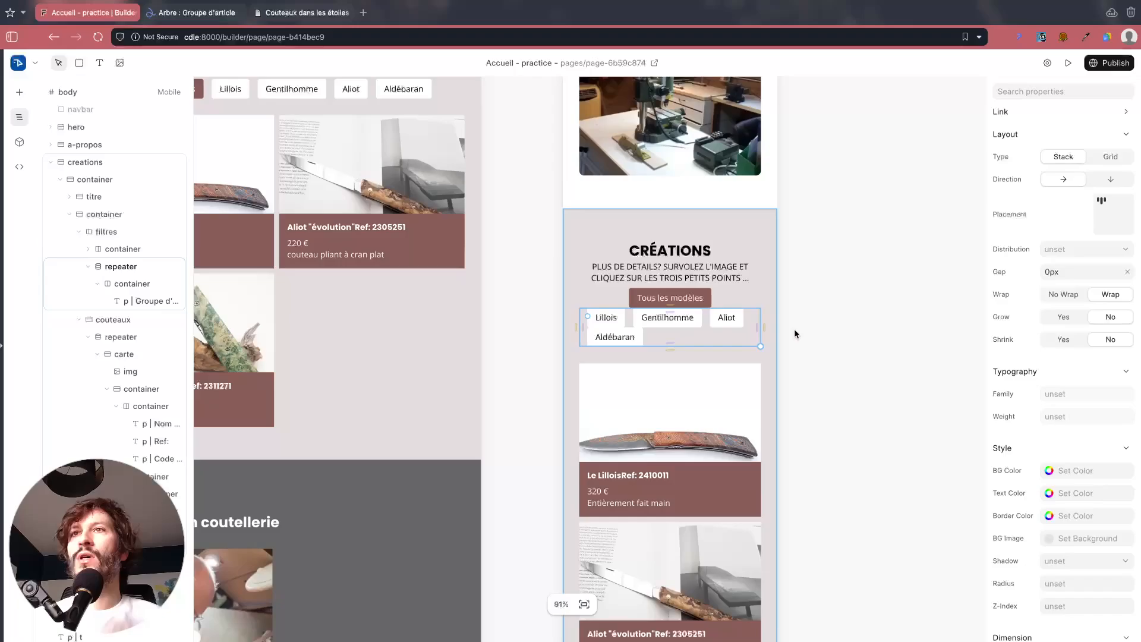
left_click(1109, 216)
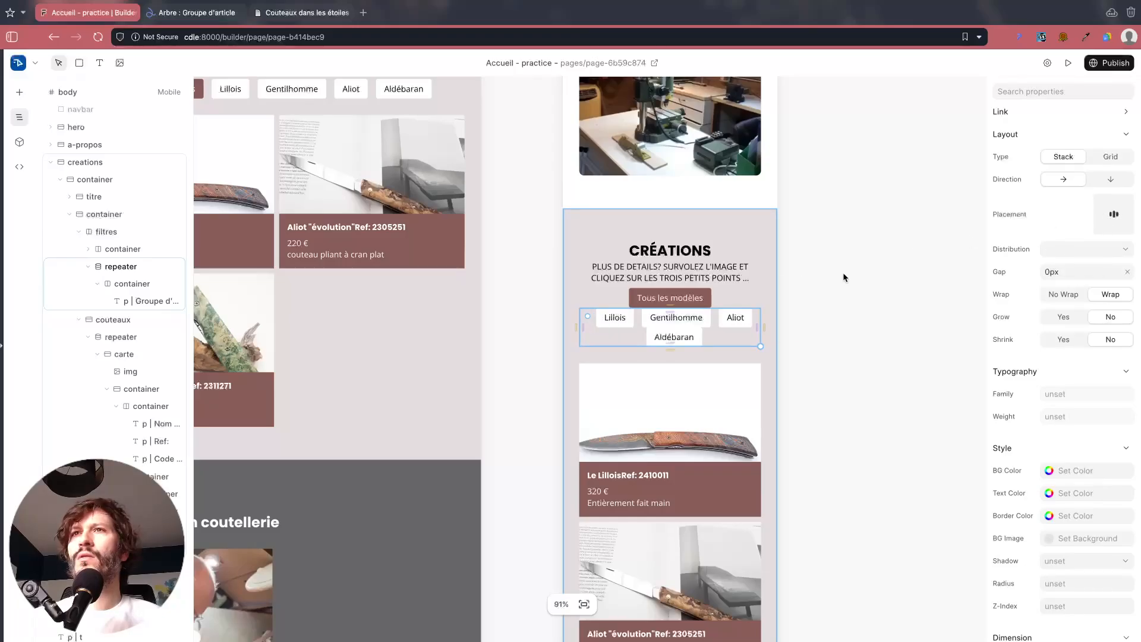
Step: Set the gap of the container inside the mobile filter repeater to 16px and give it an 8px bottom margin
scroll(670, 333, "up", 5)
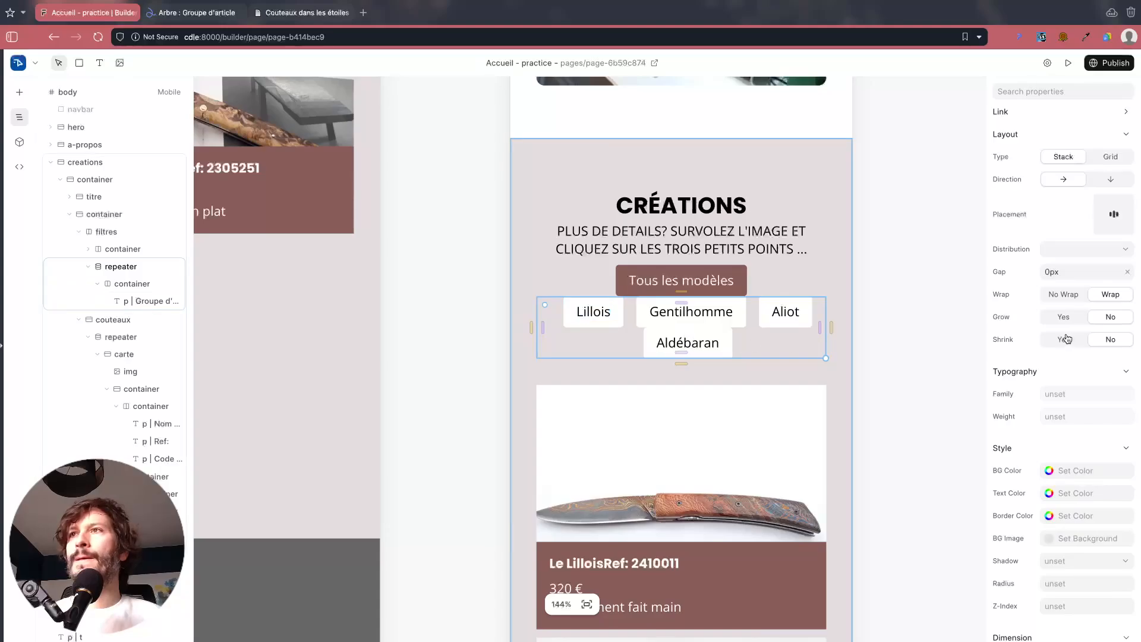
left_click(612, 302)
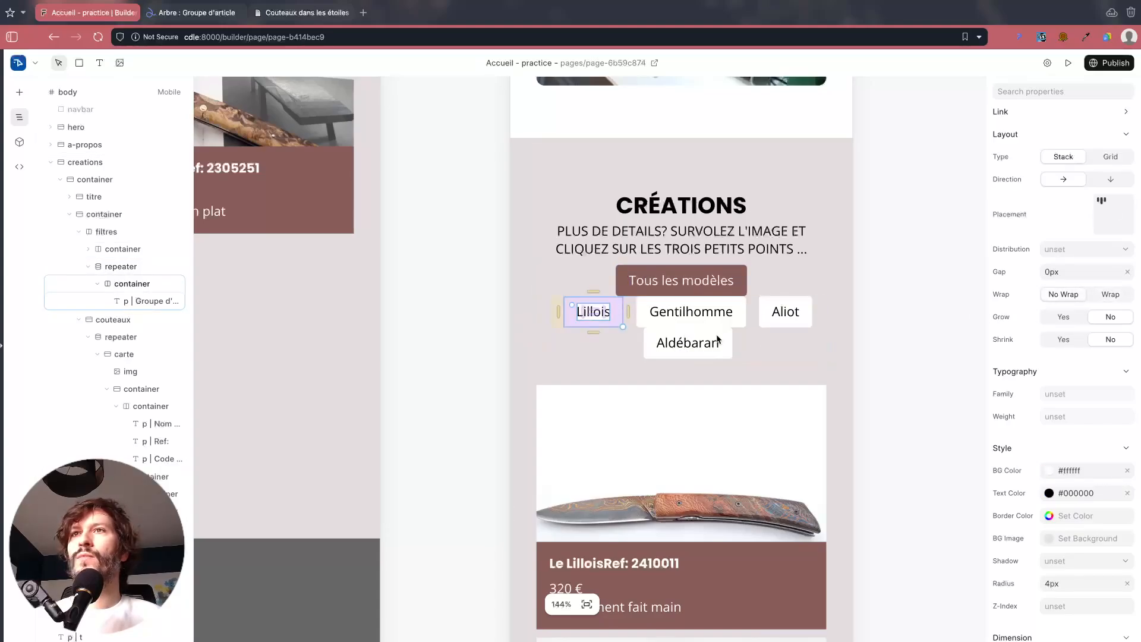
left_click(1046, 271)
type("16")
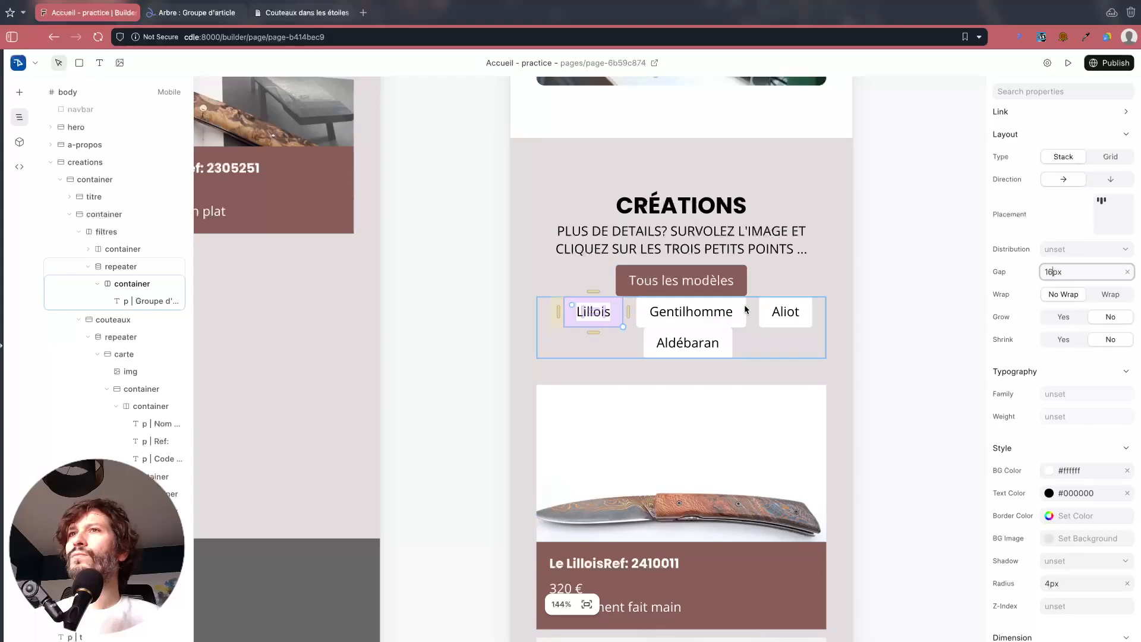
left_click_drag(591, 338, 597, 335)
left_click(896, 274)
Step: Add an 8px top margin to the repeated filter button container in the mobile layout
scroll(896, 277, "down", 4)
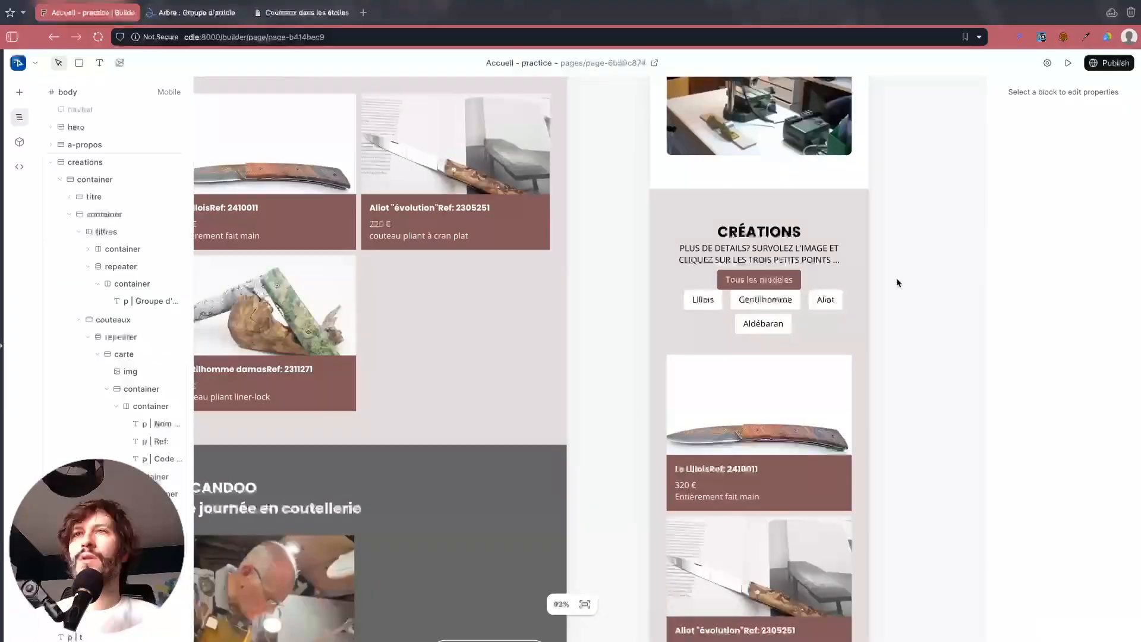
scroll(700, 309, "up", 4)
scroll(781, 307, "up", 3)
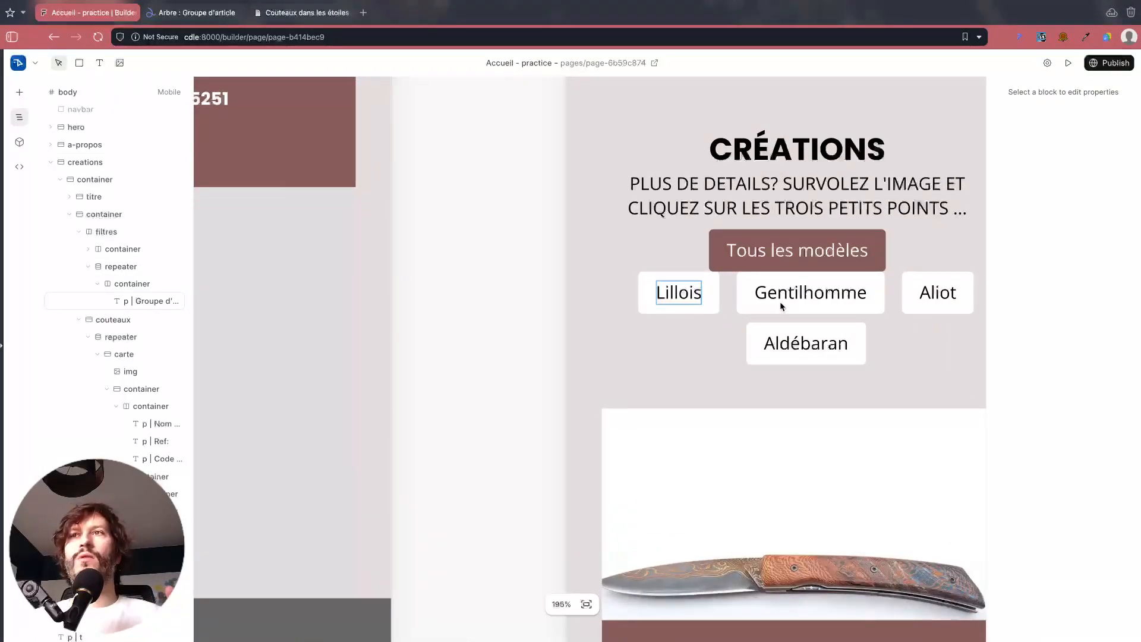
left_click(712, 298)
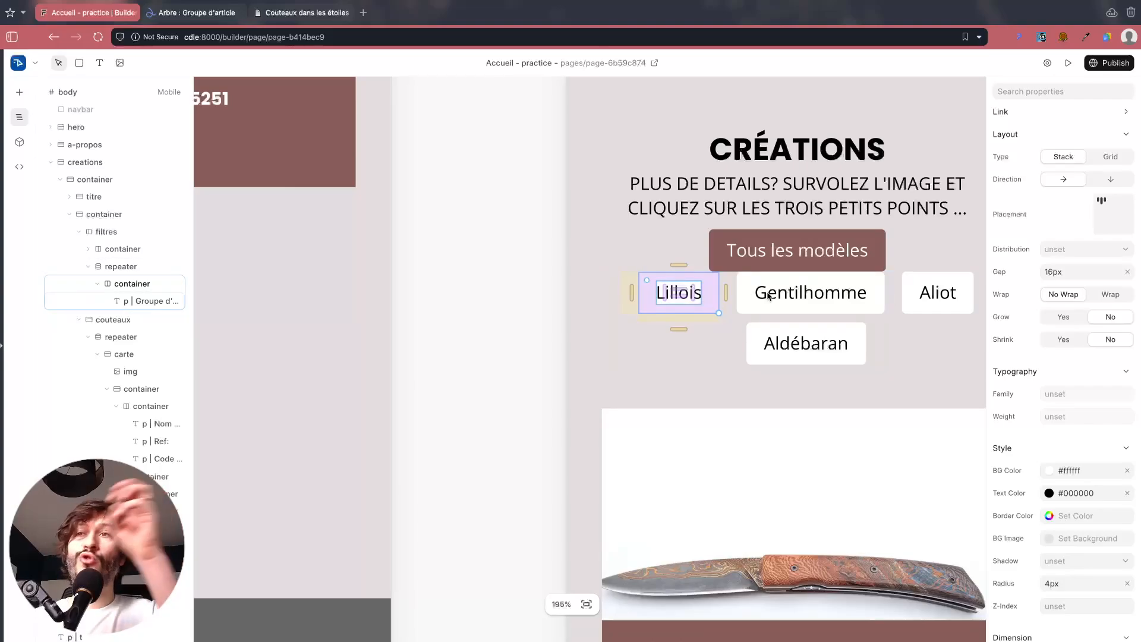
left_click_drag(682, 262, 686, 266)
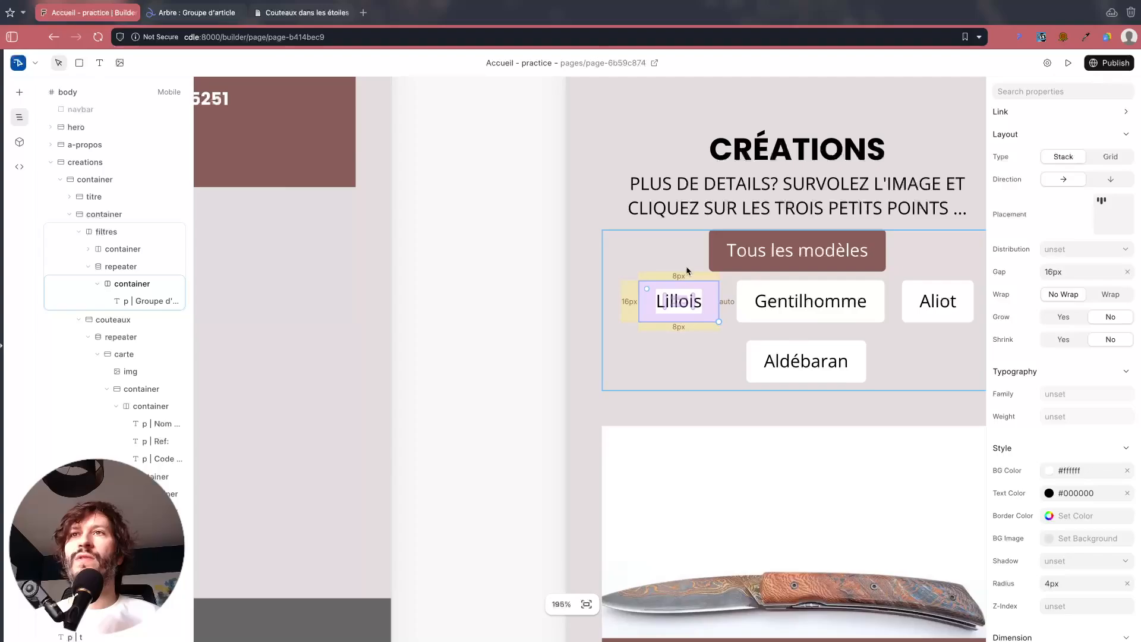
left_click(865, 301)
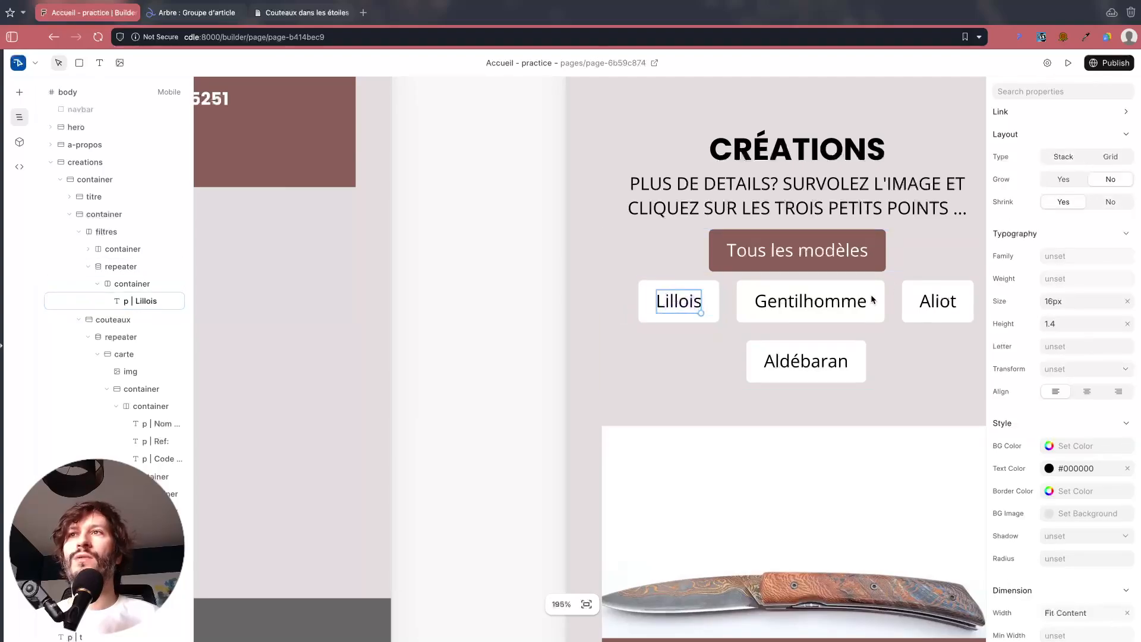
double_click(691, 299)
Step: Compare the finished Créations section across the three breakpoints, check the data preview, and select the desktop creations block
scroll(716, 301, "down", 8)
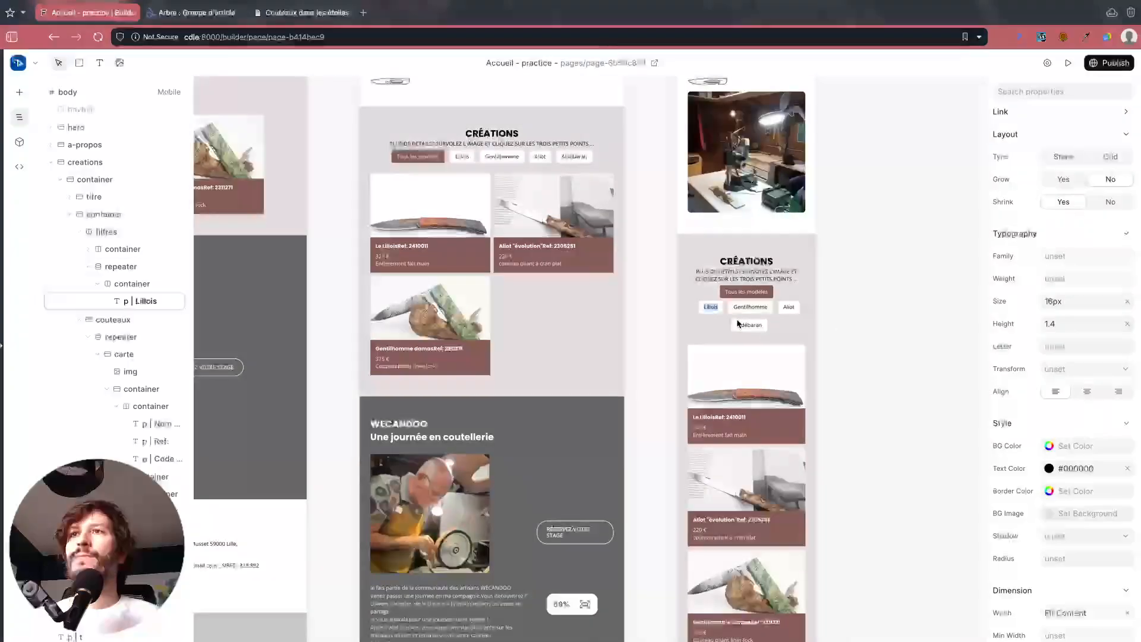
left_click(890, 310)
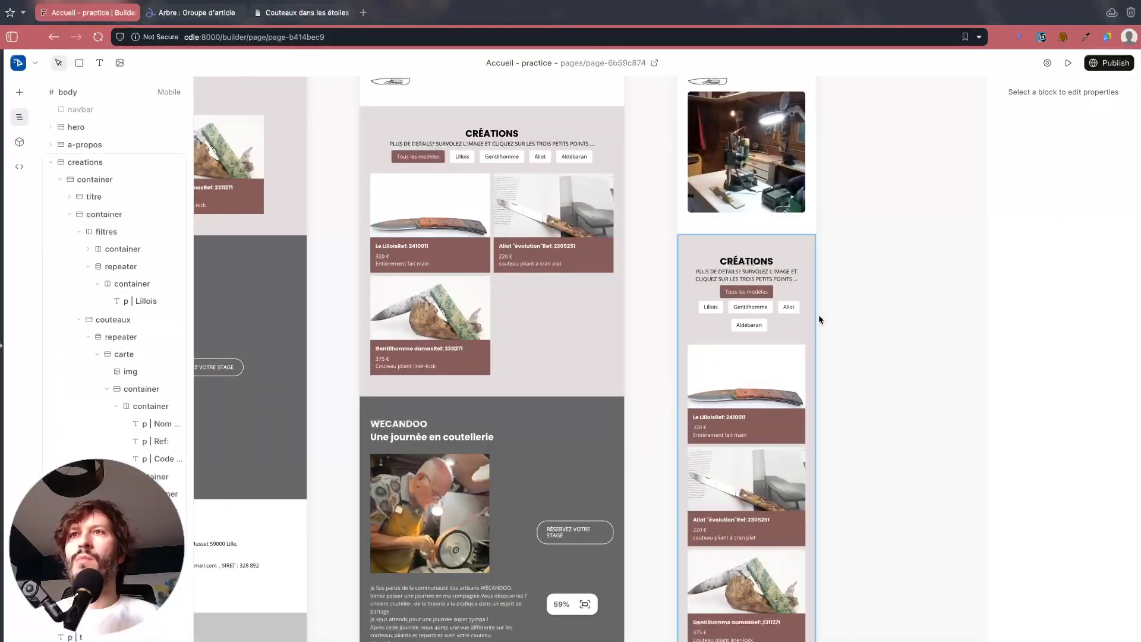
scroll(819, 315, "down", 5)
key("space")
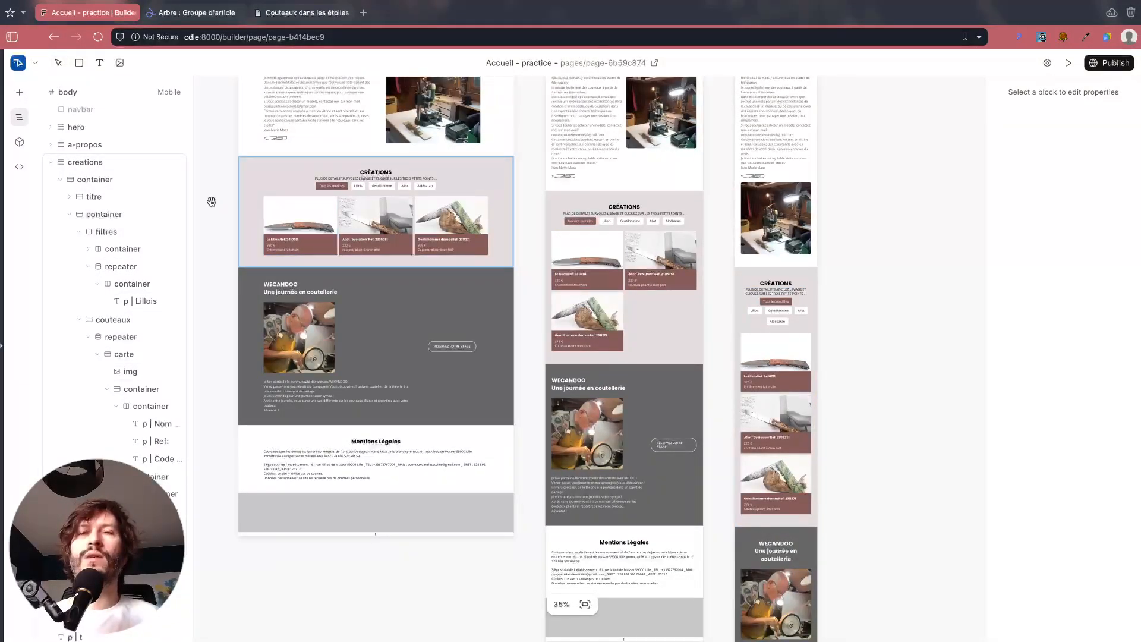
left_click_drag(214, 201, 301, 258)
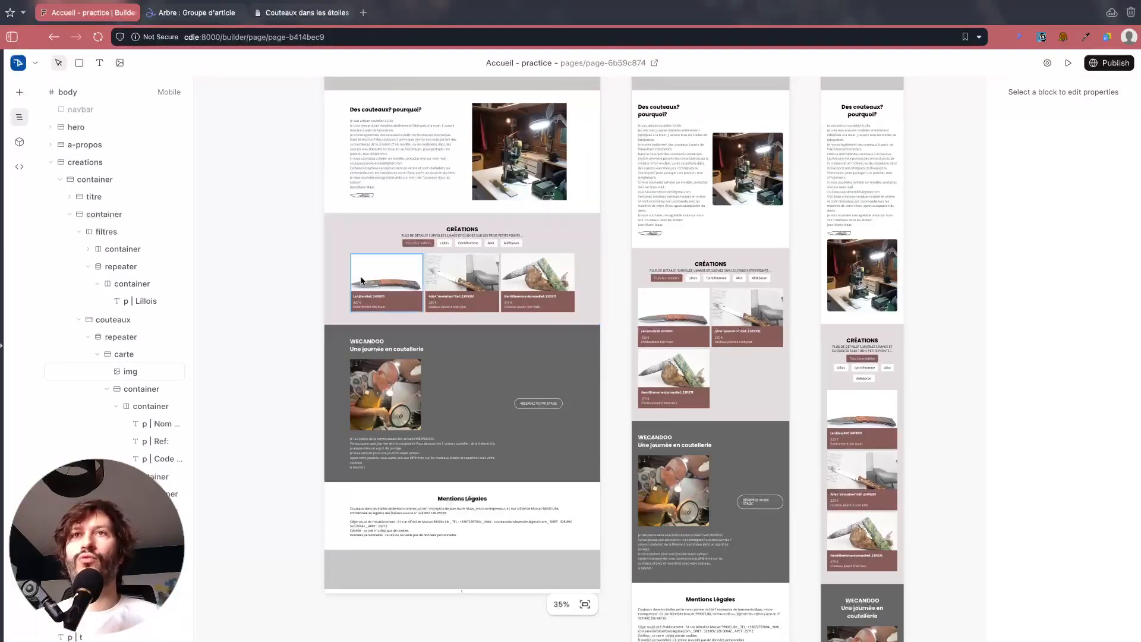
left_click(17, 171)
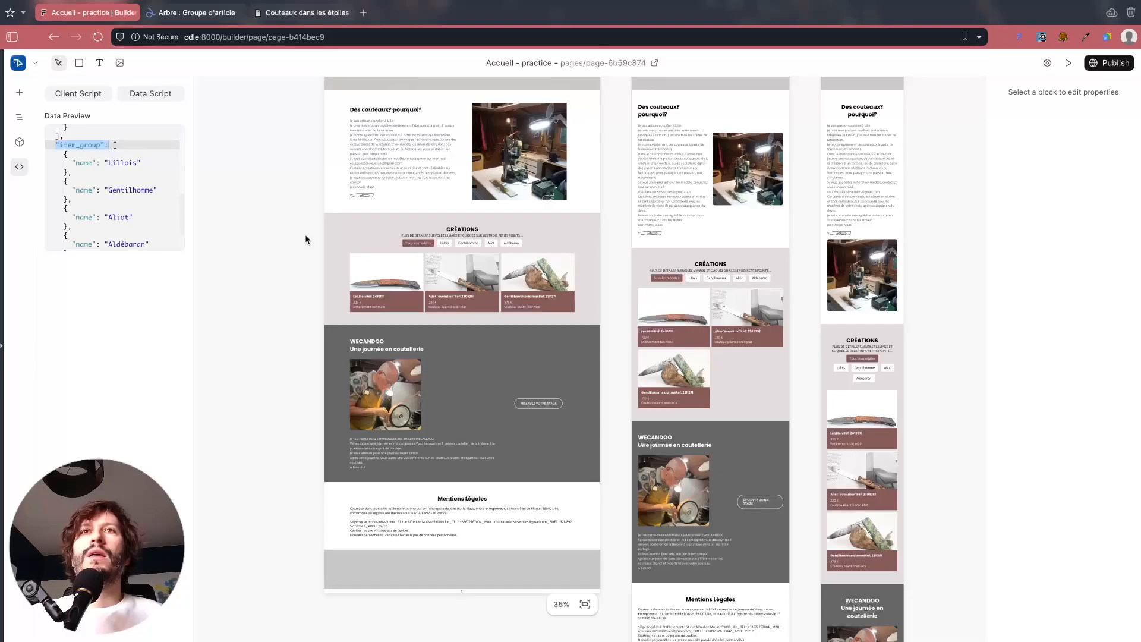
left_click(339, 229)
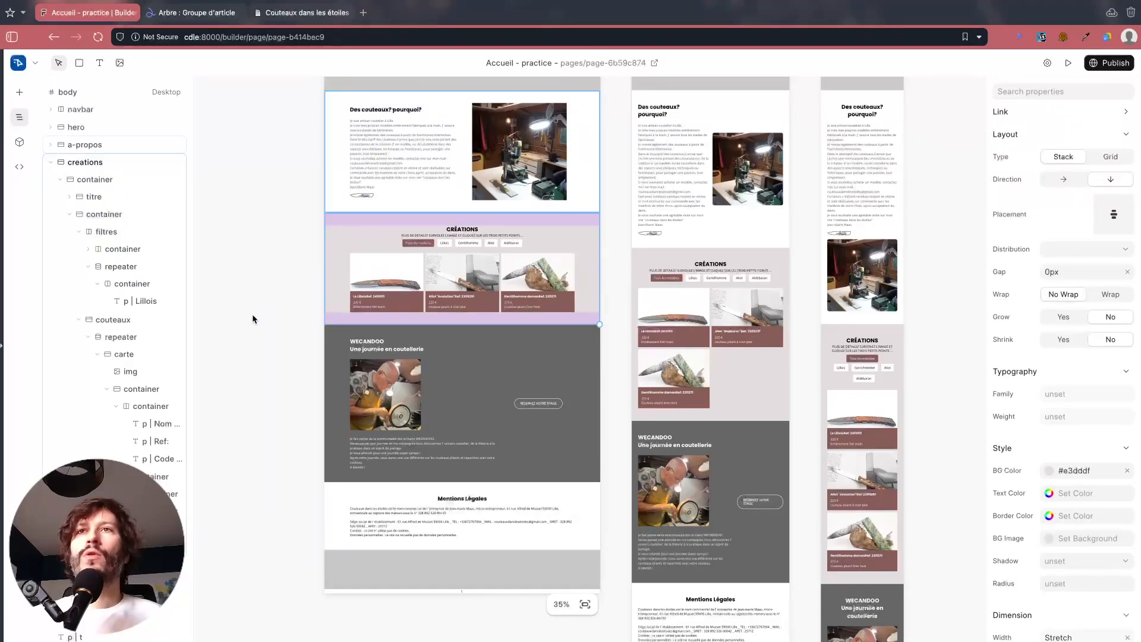
Step: Save the desktop container holding filtres and couteaux in the creations section as a global component named item_cards
scroll(273, 294, "up", 3)
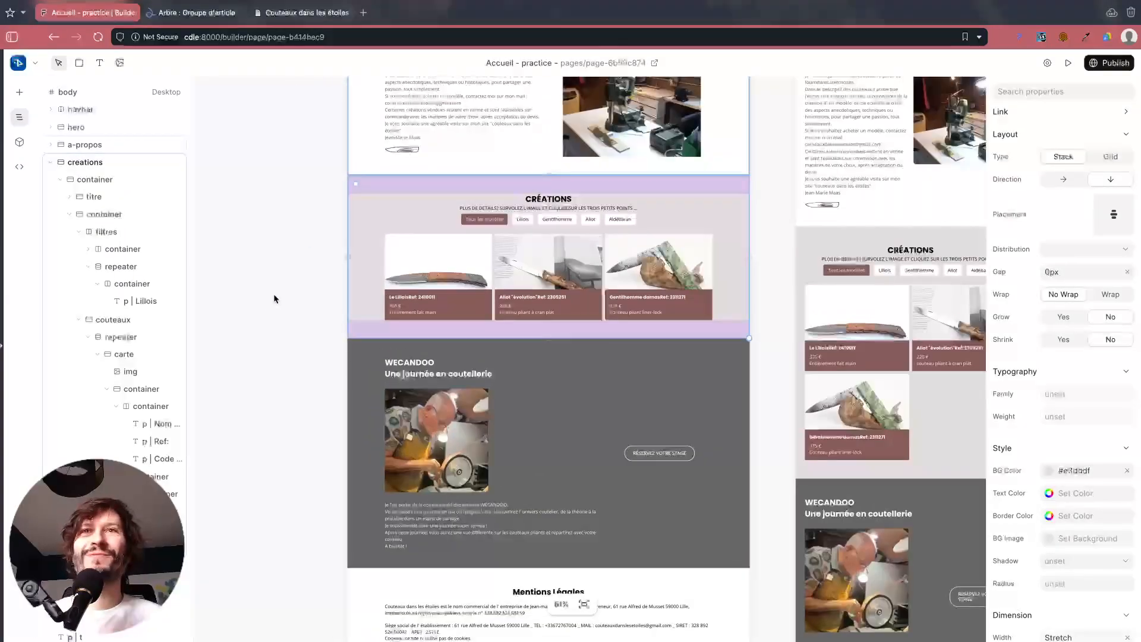
left_click(86, 320)
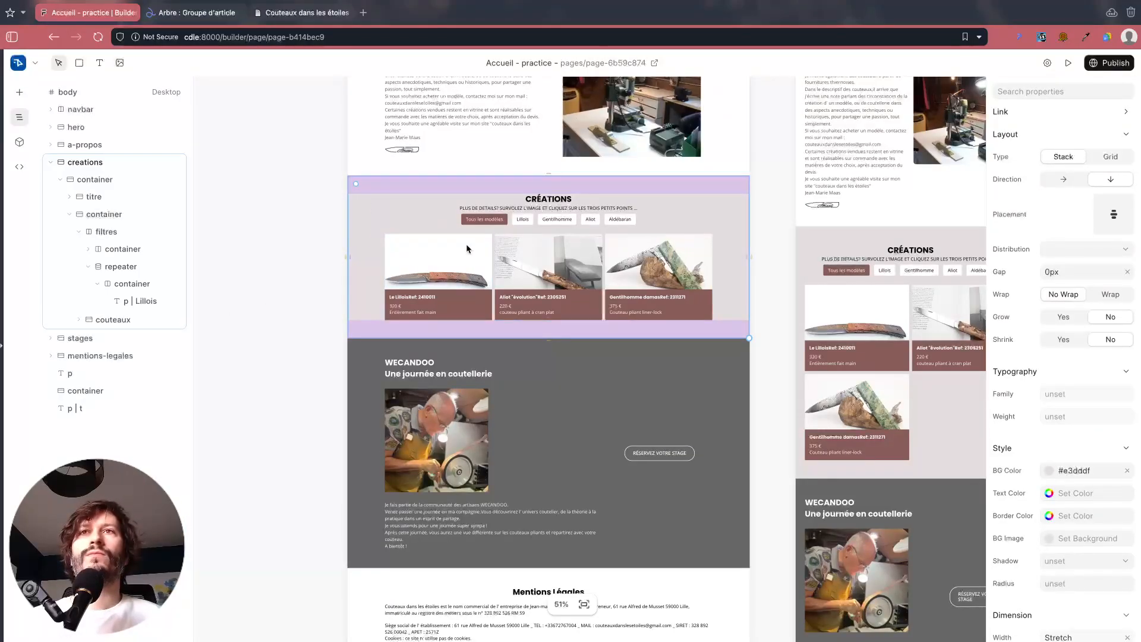
key("Escape")
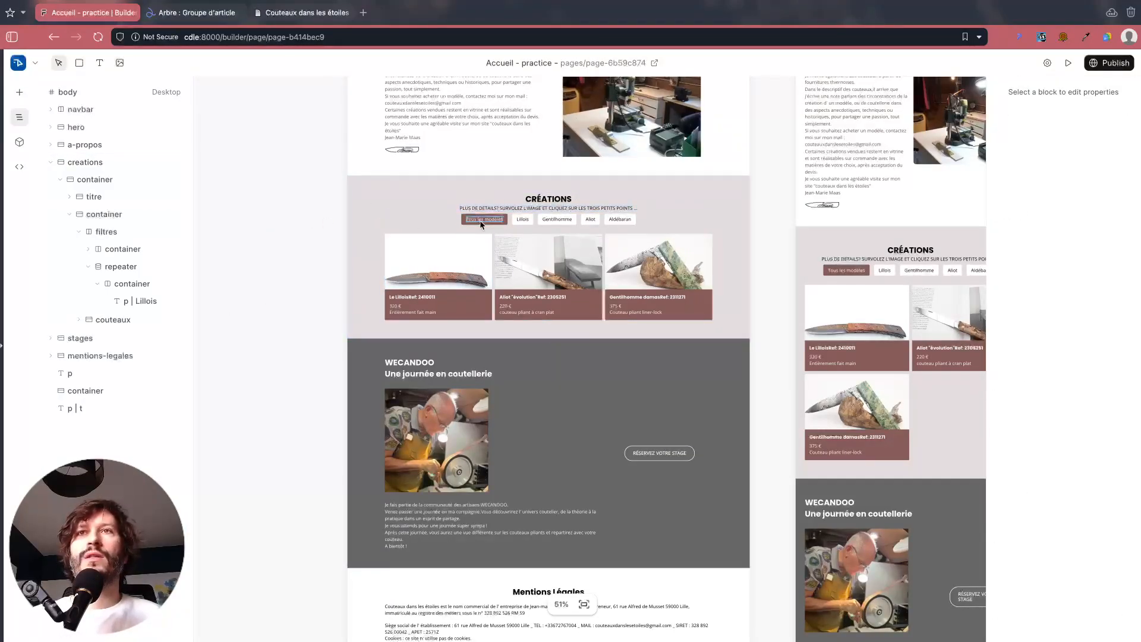
scroll(476, 221, "up", 3)
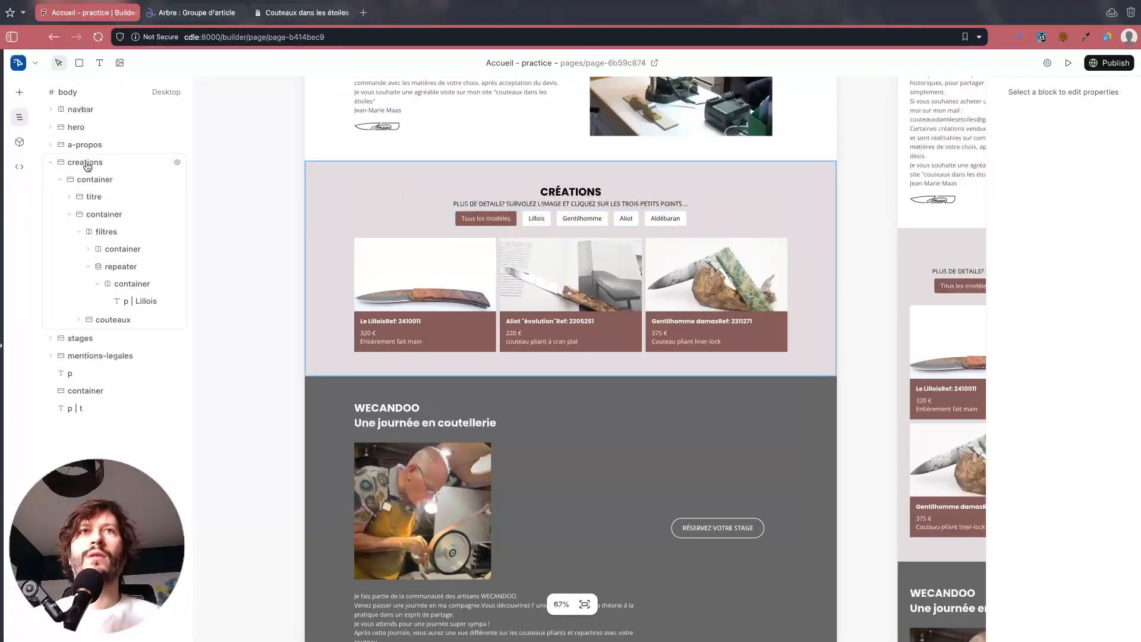
left_click(94, 215)
left_click(86, 232)
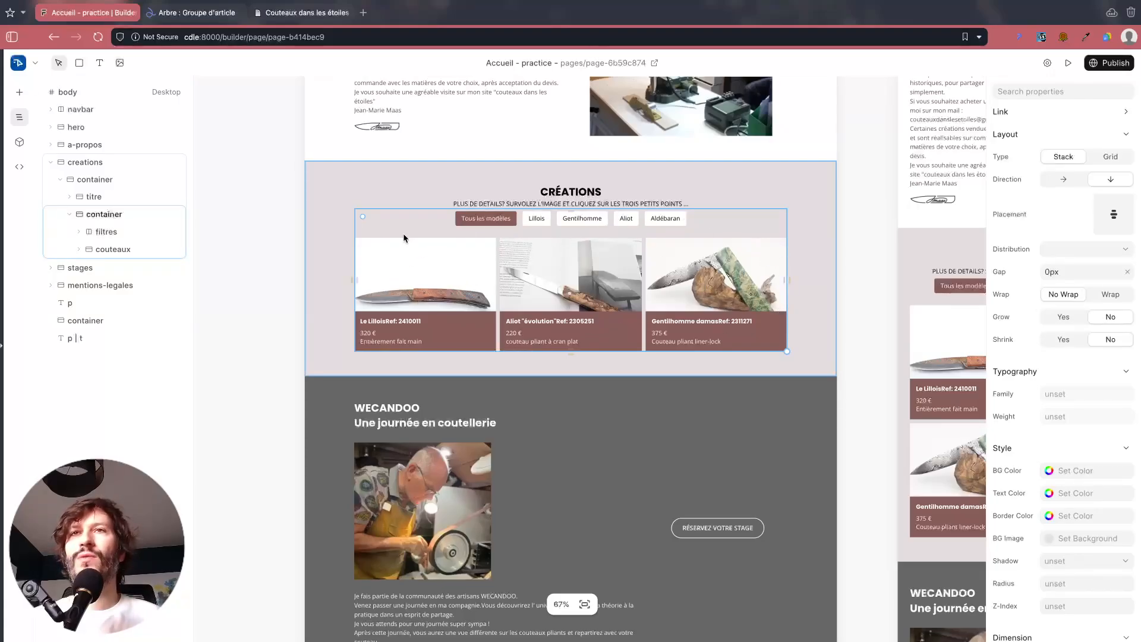
right_click(105, 219)
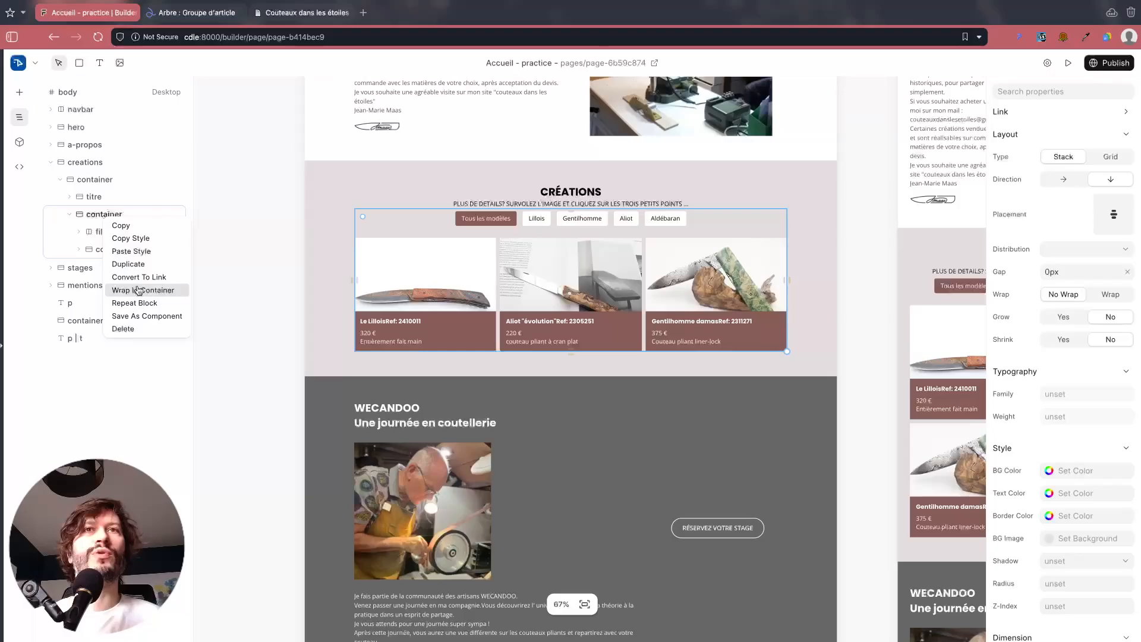
left_click(144, 316)
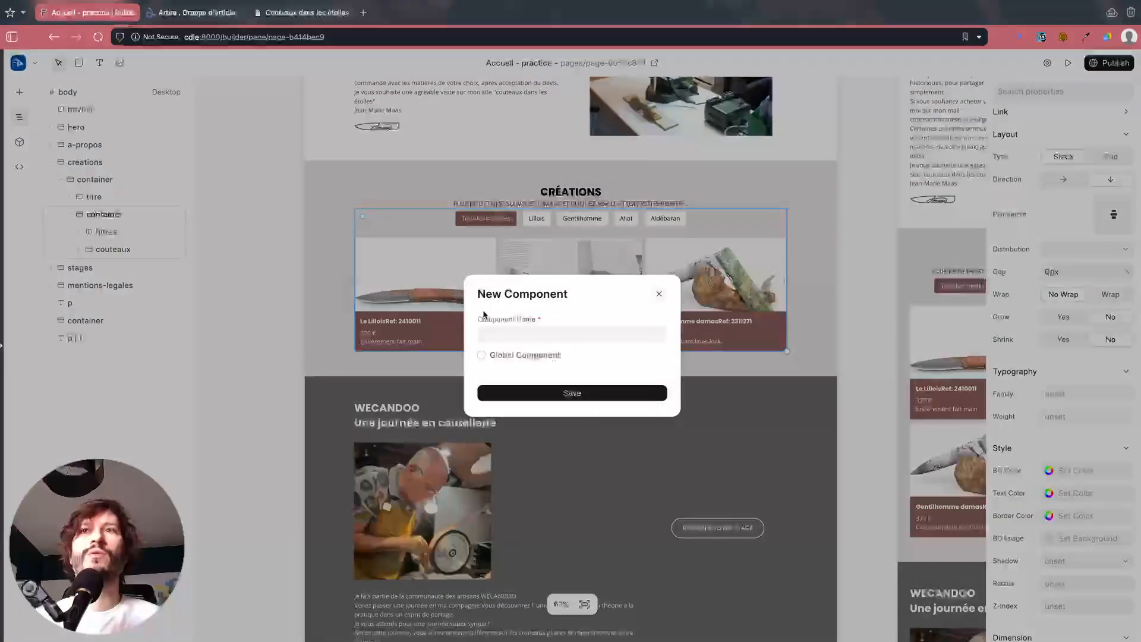
left_click(489, 336)
left_click(481, 355)
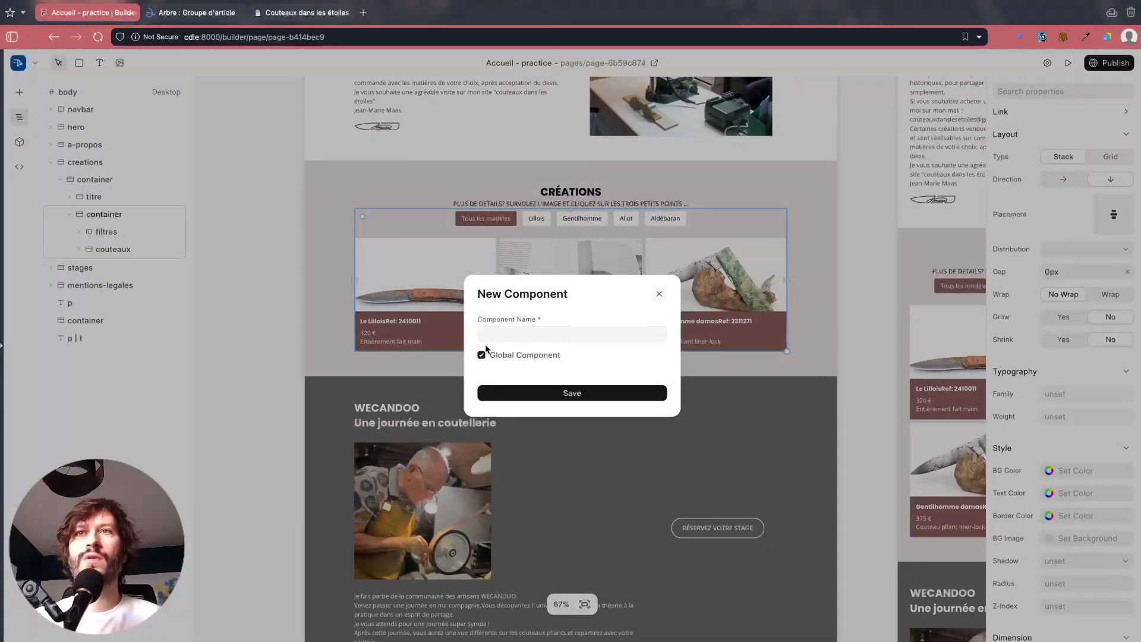
left_click(488, 339)
type("item_c")
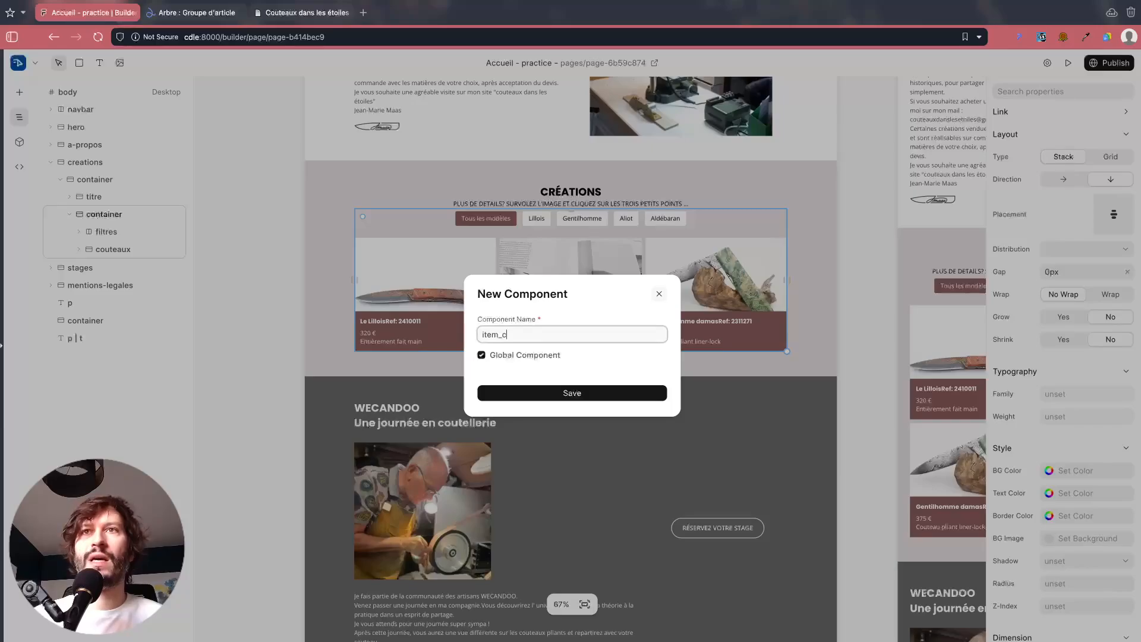
type("ards")
left_click(520, 389)
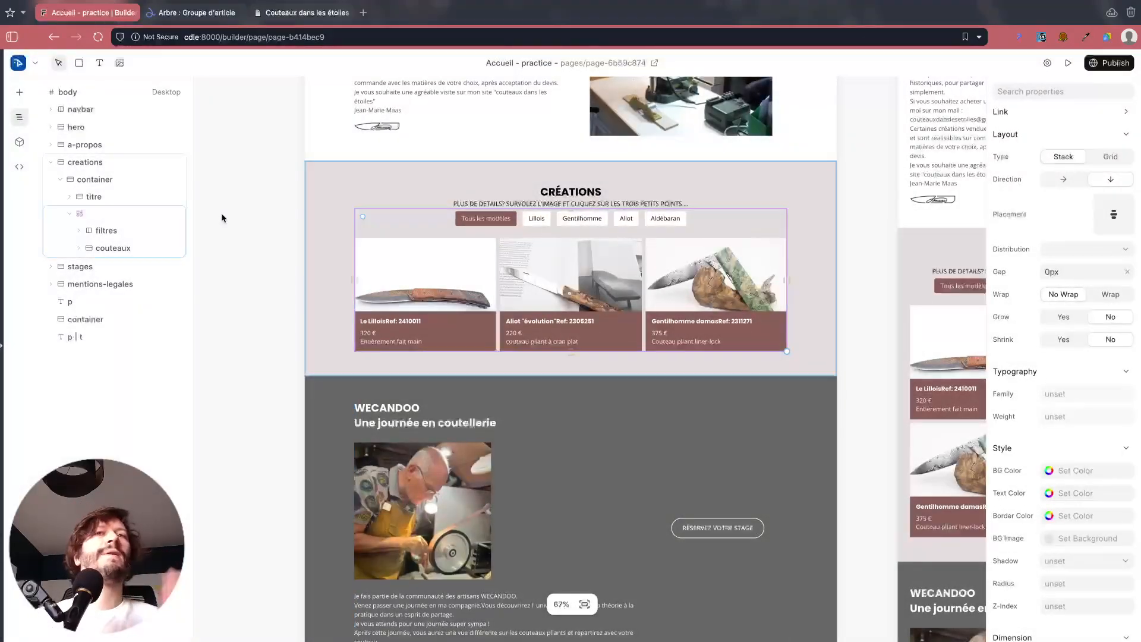
left_click(258, 268)
right_click(95, 164)
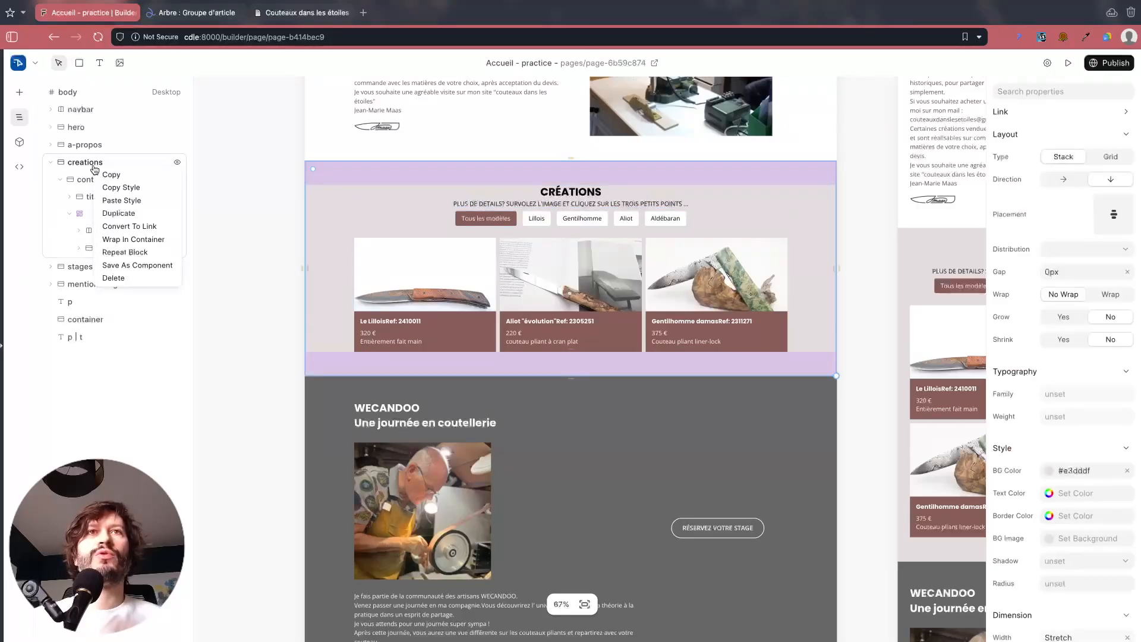
left_click(234, 225)
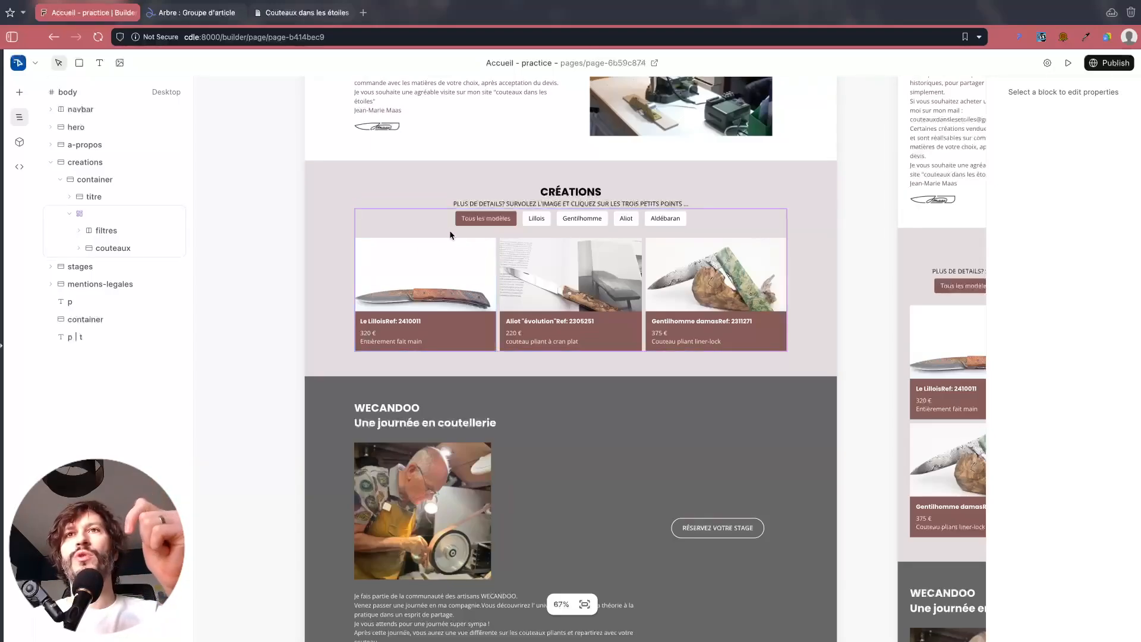
left_click(423, 224)
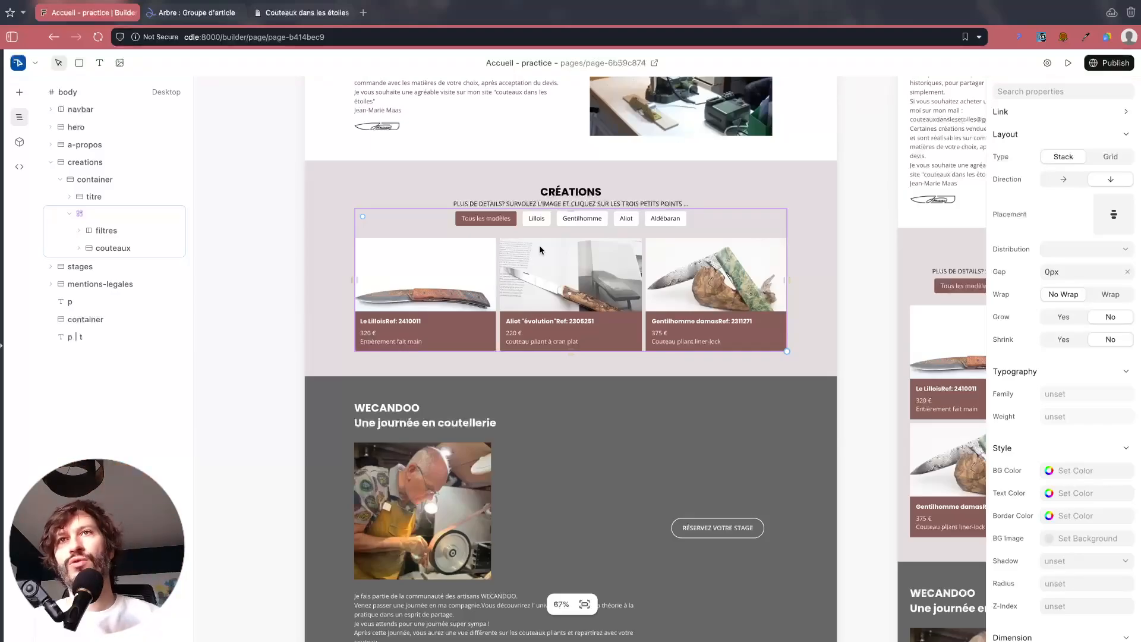
right_click(106, 180)
Step: Duplicate the whole creations section twice to create two more product sections below it
left_click(80, 165)
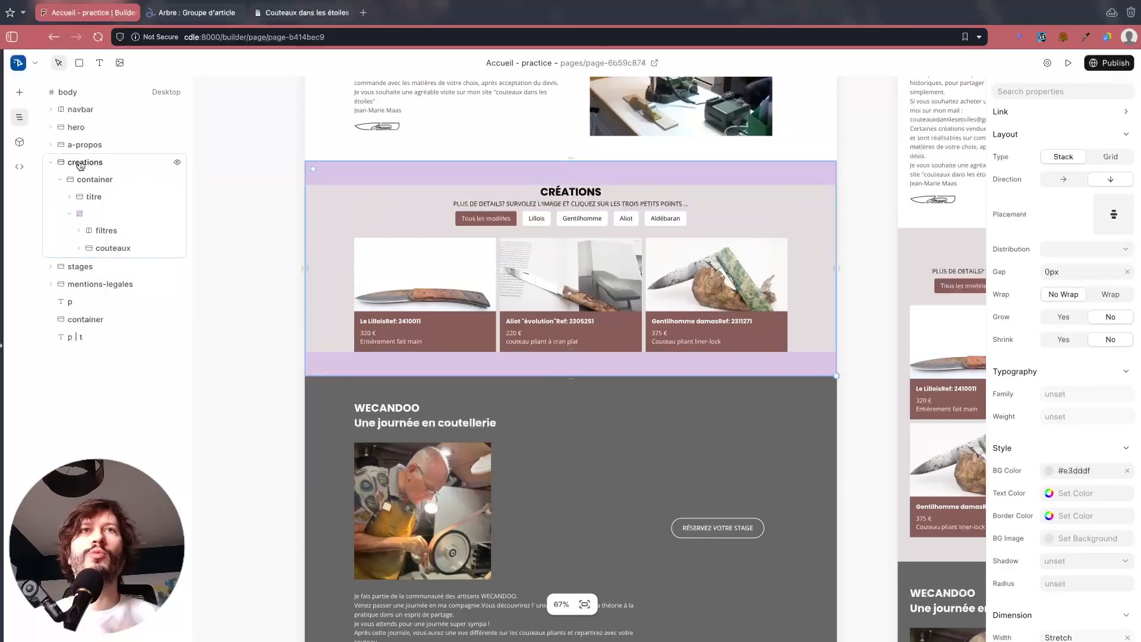
right_click(80, 165)
left_click(122, 208)
right_click(93, 267)
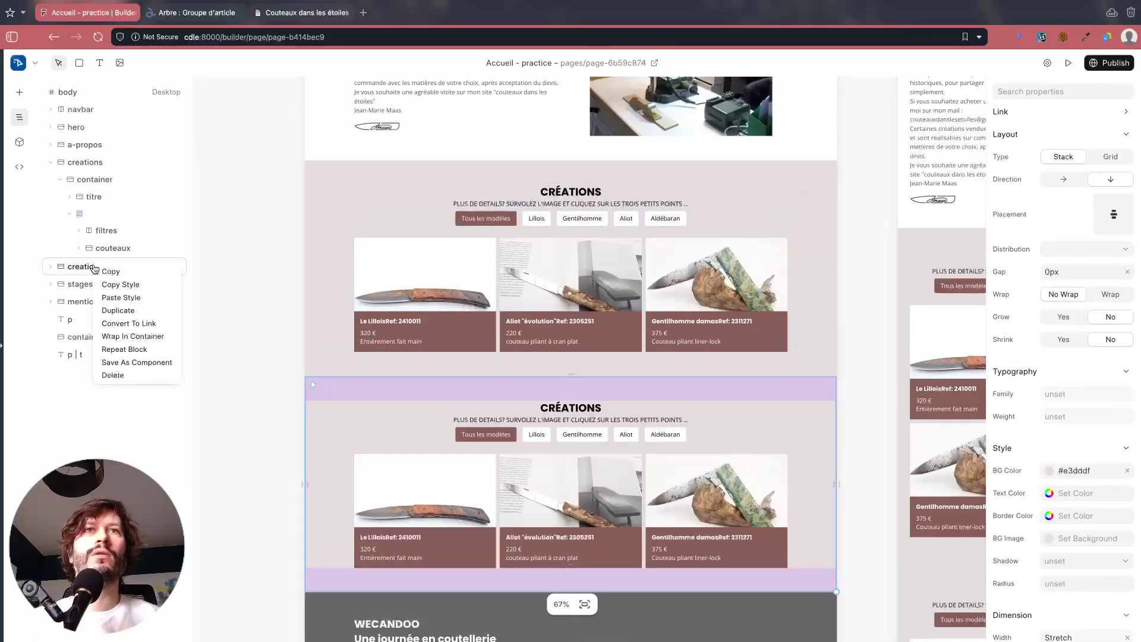
left_click(118, 310)
Step: Rename the first duplicated creations block as regionaux and the second one as table
left_click(90, 269)
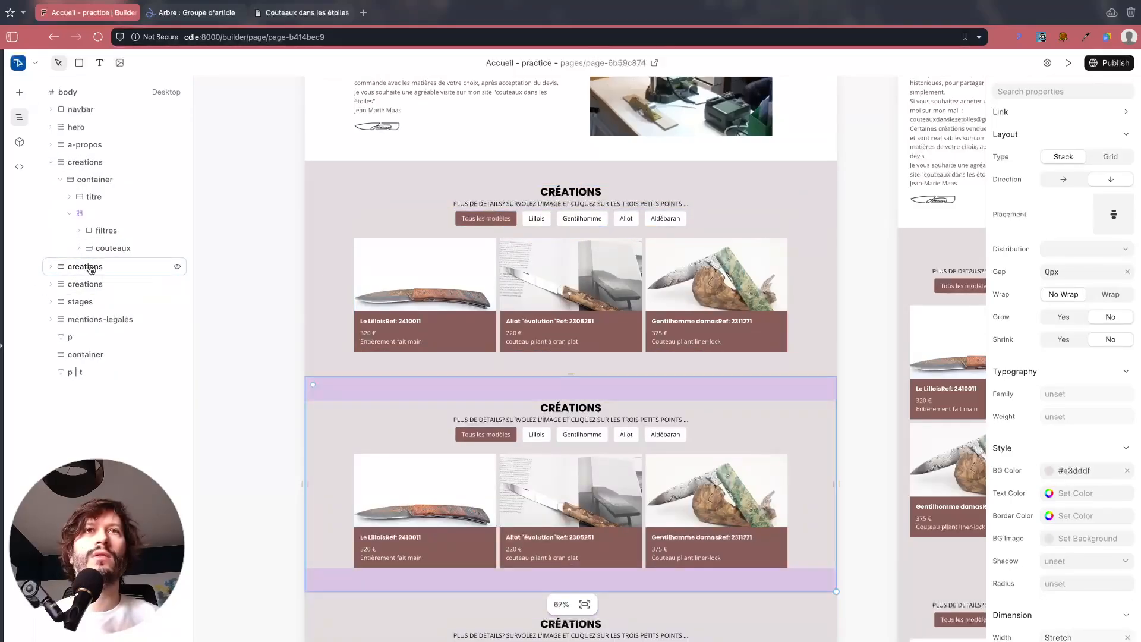
double_click(91, 269)
type("regionaux")
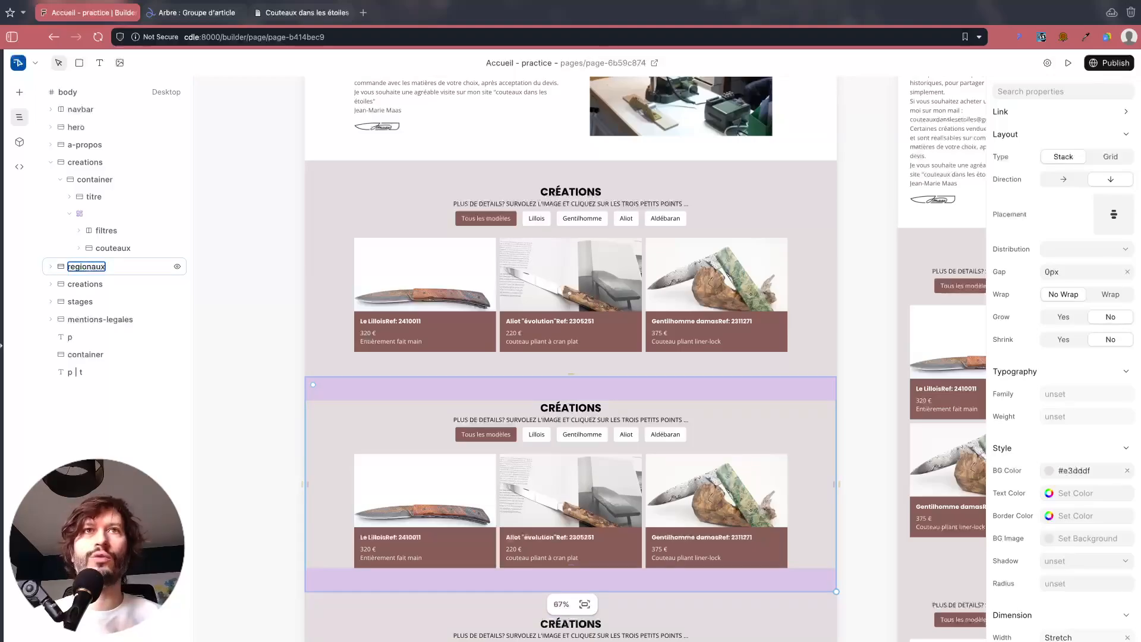
key("Return")
left_click(85, 285)
double_click(84, 286)
type("table")
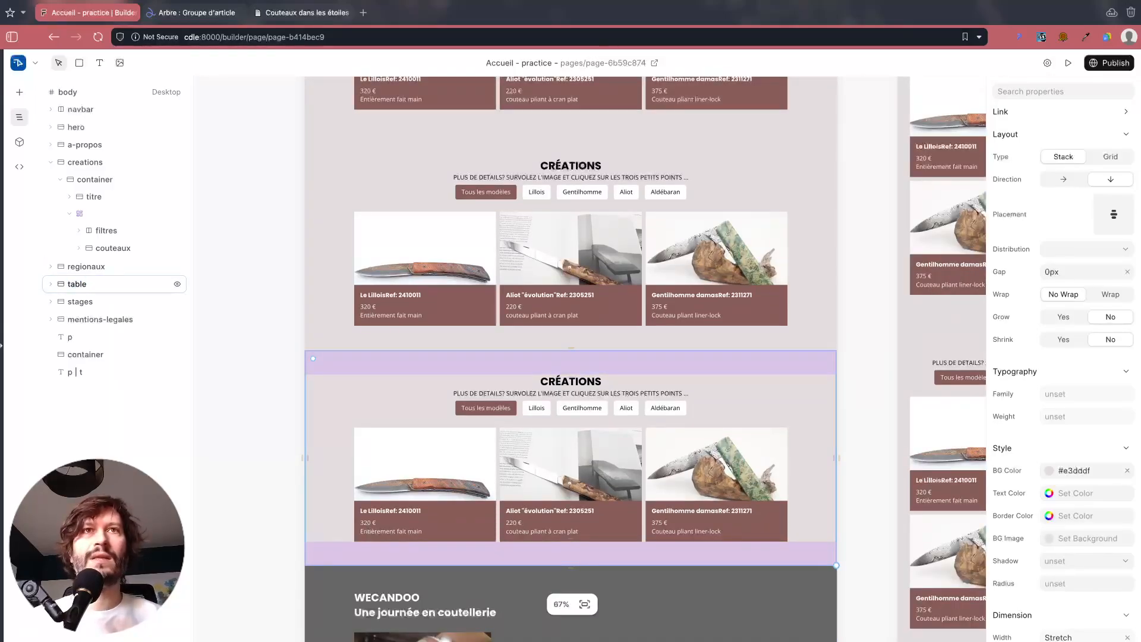
key("Return")
scroll(214, 208, "up", 3)
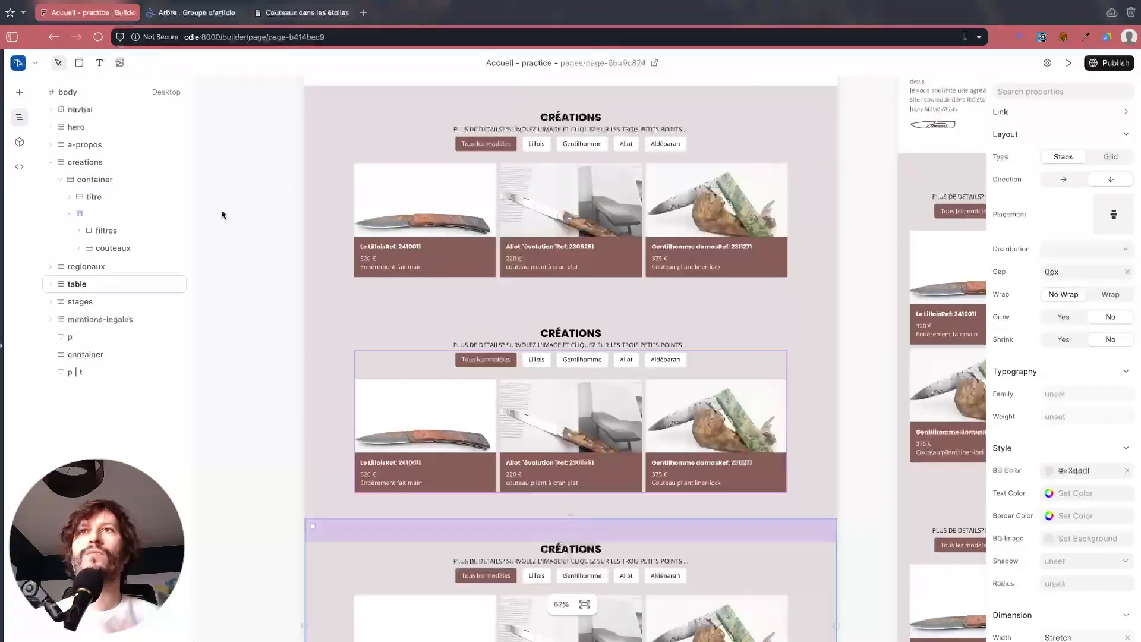
left_click(579, 322)
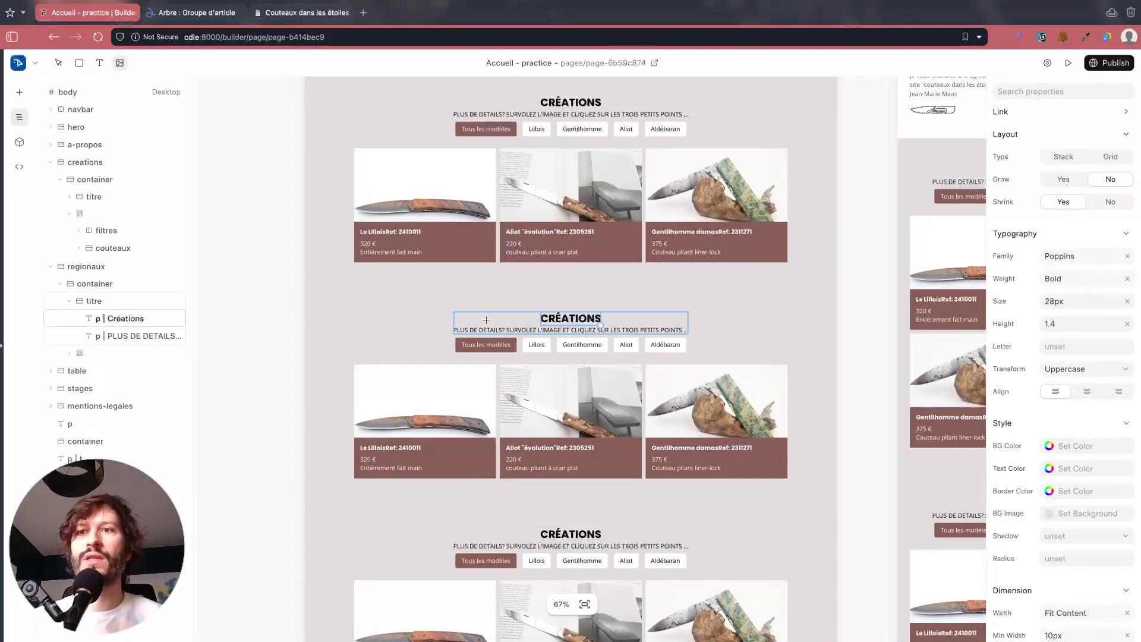
left_click(260, 297)
key("ctrl+r")
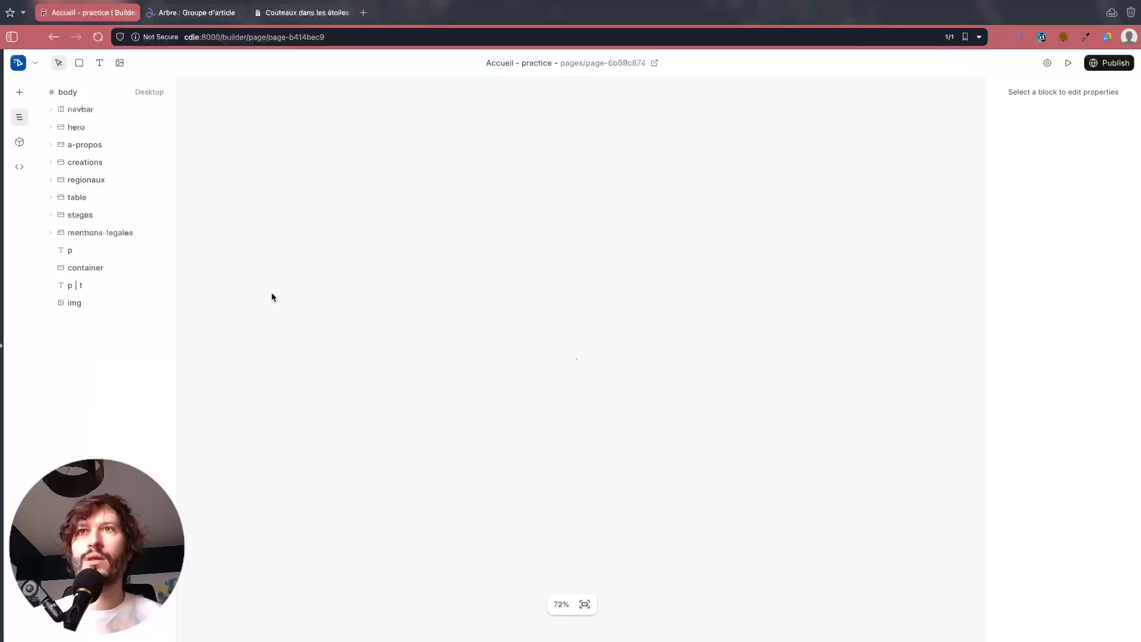
Step: Replace the heading text of the regionaux section with "Régionaux"
scroll(504, 351, "down", 10)
double_click(587, 423)
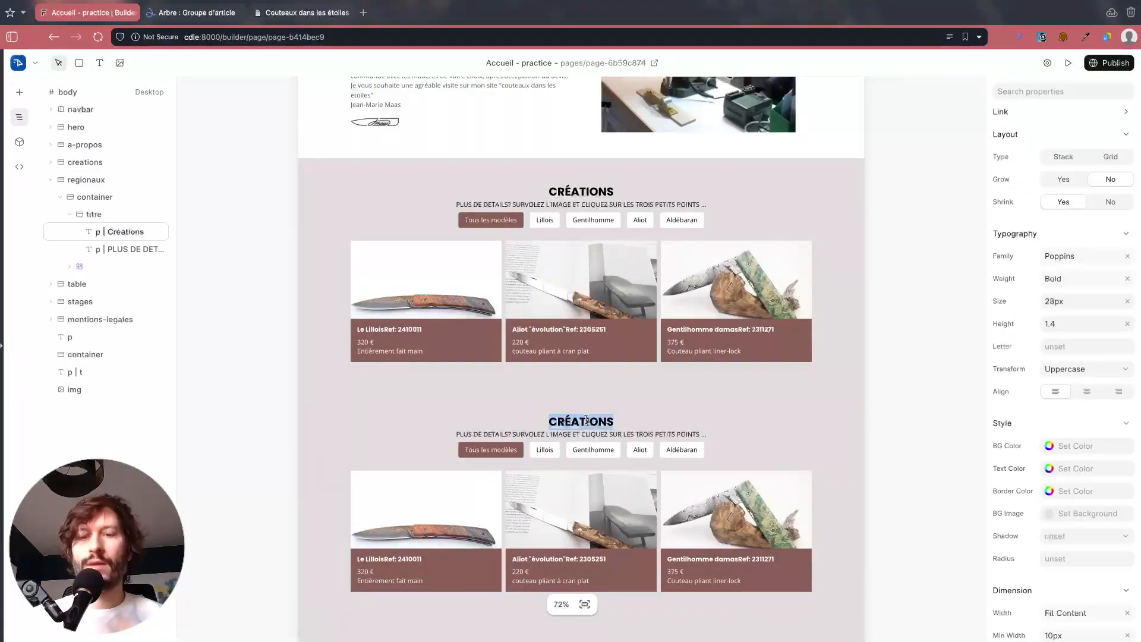
key("BackSpace")
type("Régioaux")
key("BackSpace")
key("BackSpace")
key("BackSpace")
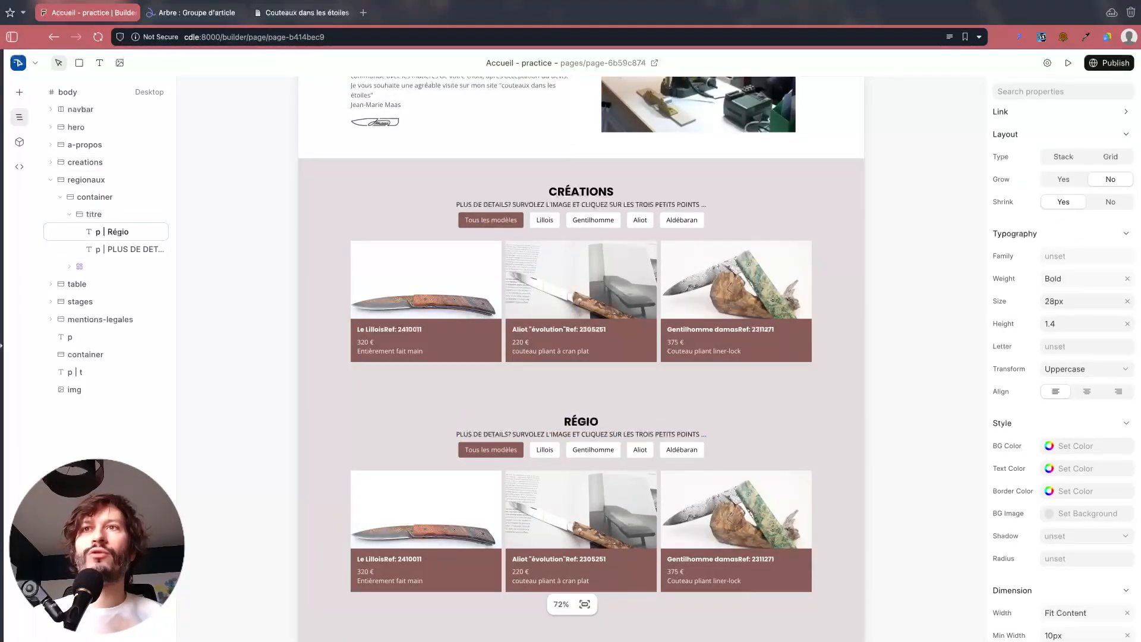
type("naux")
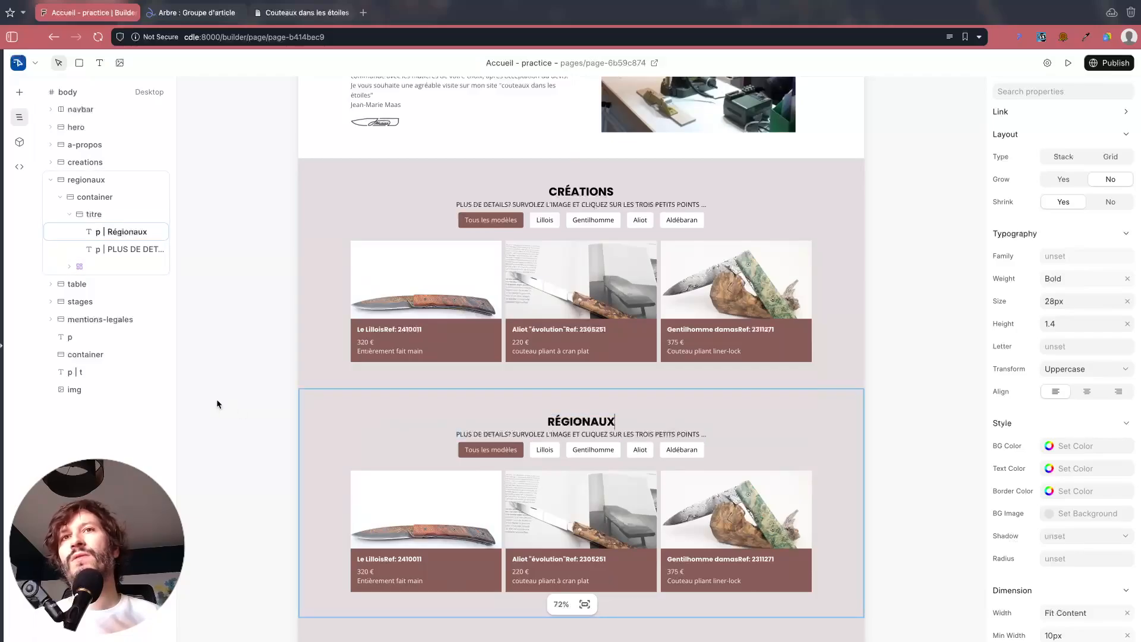
left_click(216, 404)
scroll(579, 436, "down", 3)
scroll(571, 243, "up", 5)
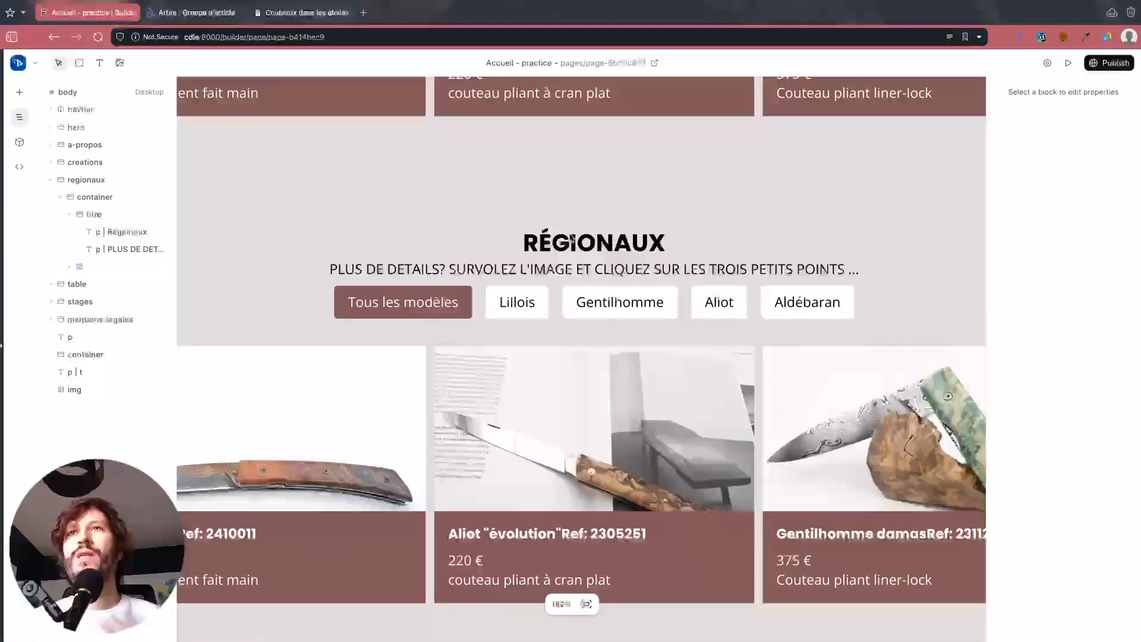
scroll(570, 238, "up", 3)
left_click(566, 242)
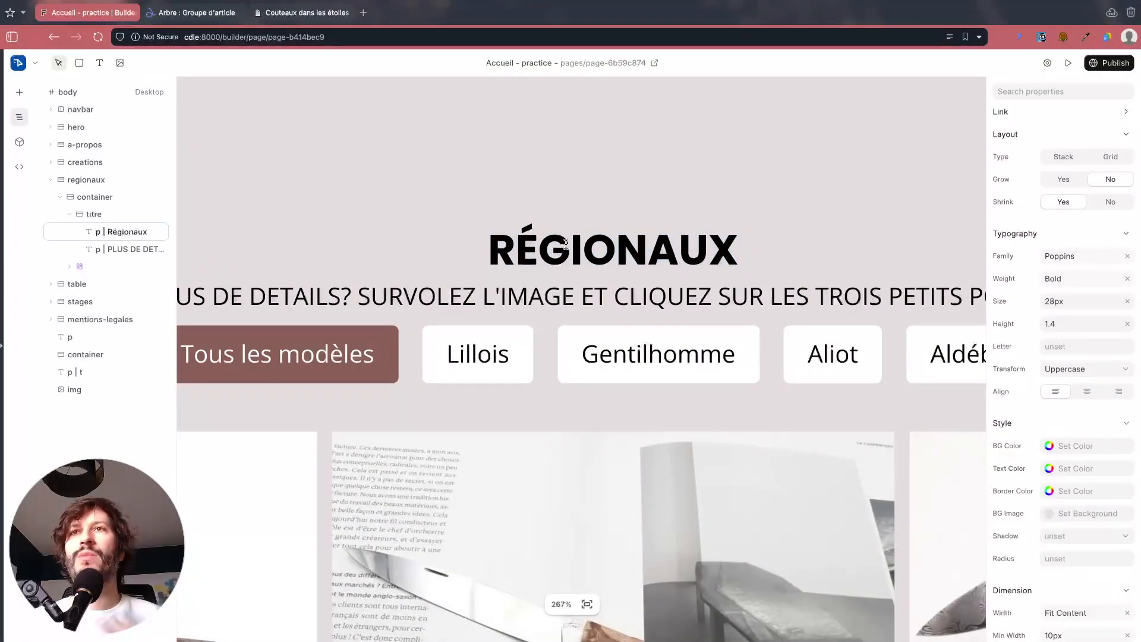
double_click(607, 245)
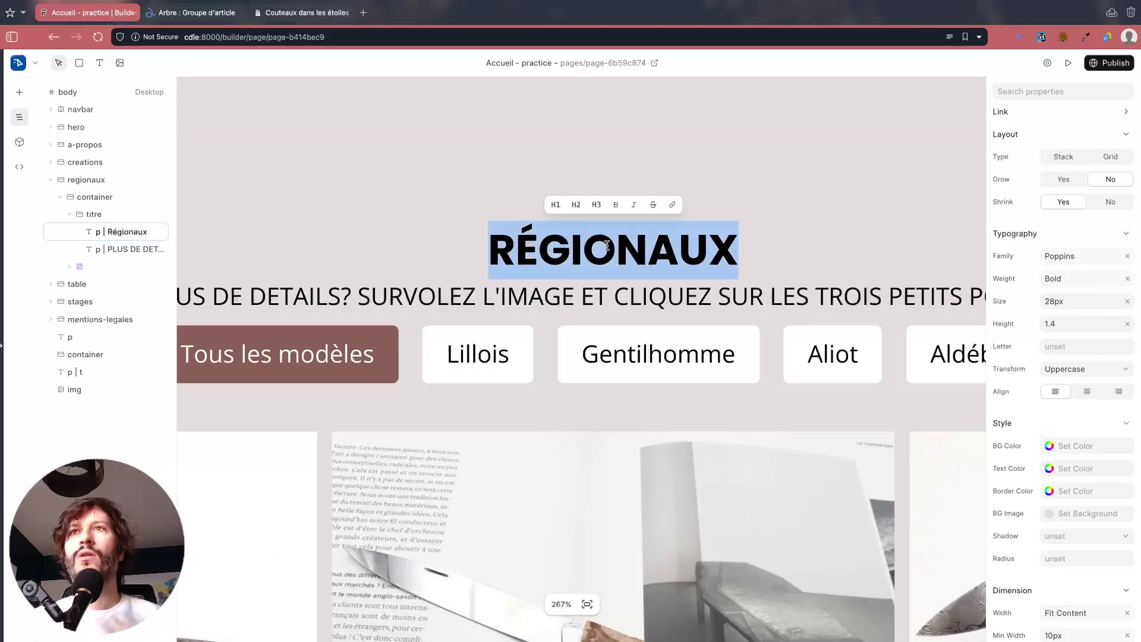
left_click(627, 264)
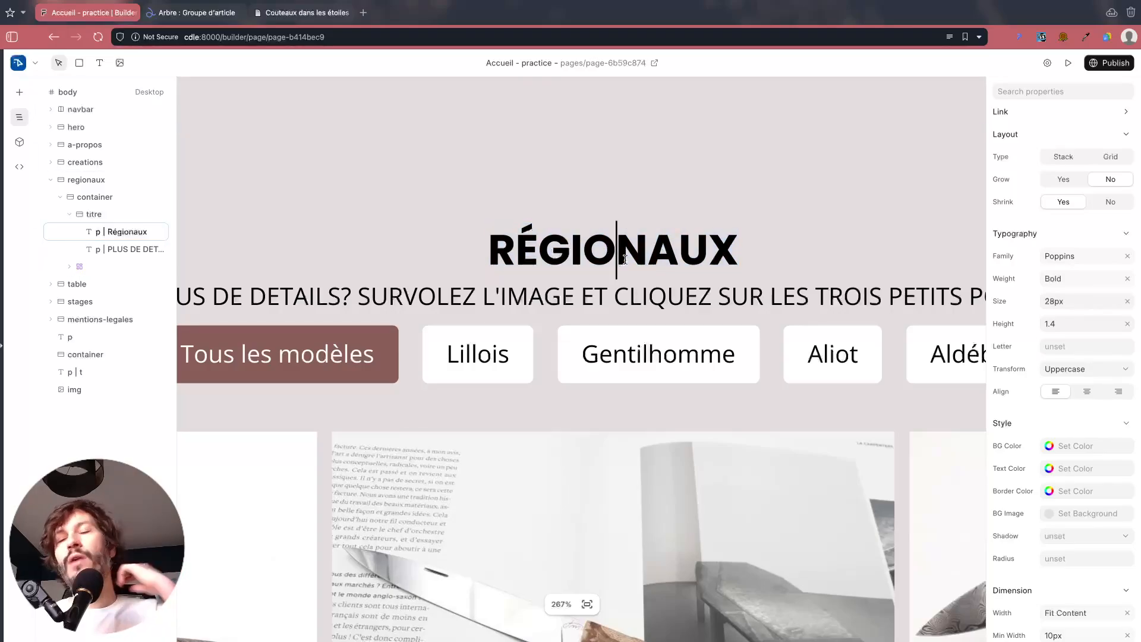
Step: Replace the heading text of the table section with "Tables"
scroll(624, 259, "down", 10)
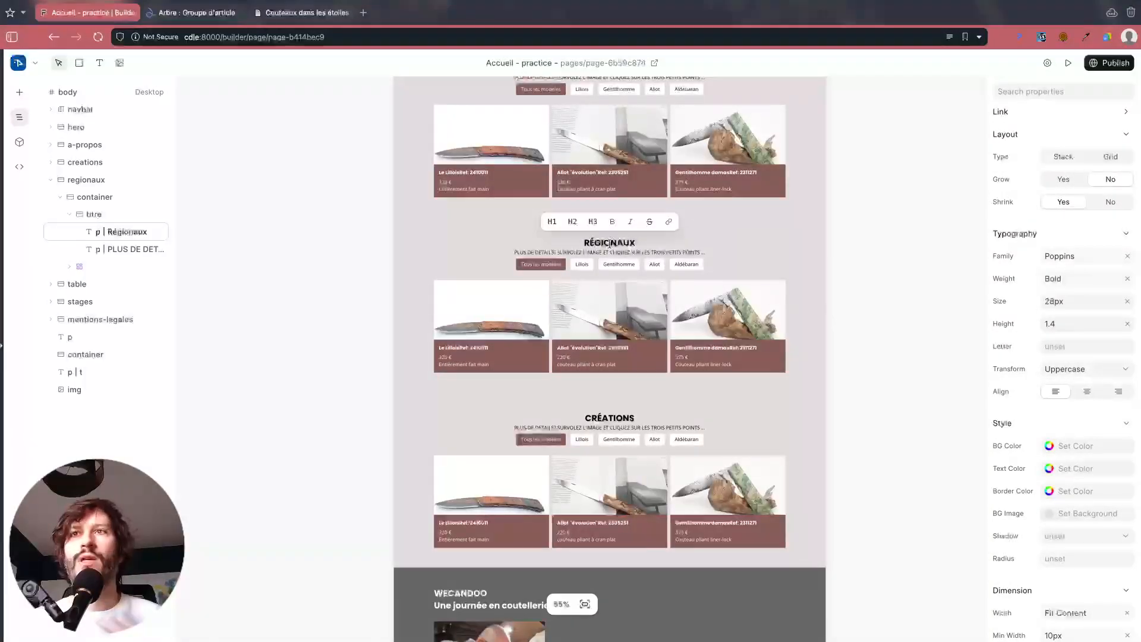
scroll(609, 242, "up", 2)
scroll(609, 250, "down", 3)
scroll(606, 359, "up", 8)
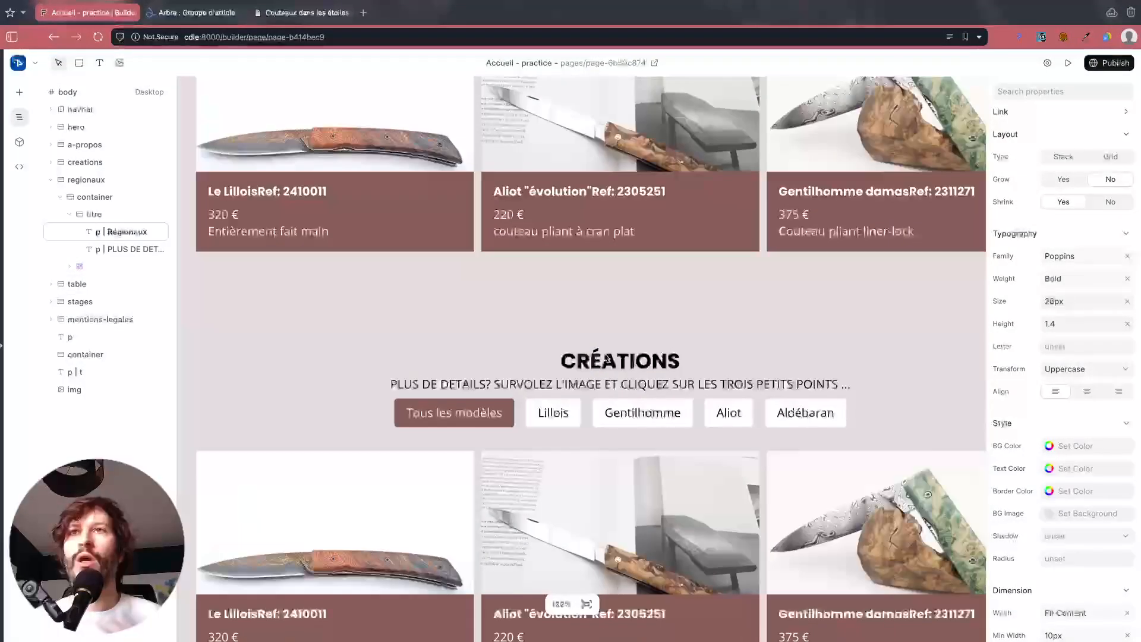
scroll(606, 358, "up", 2)
double_click(614, 362)
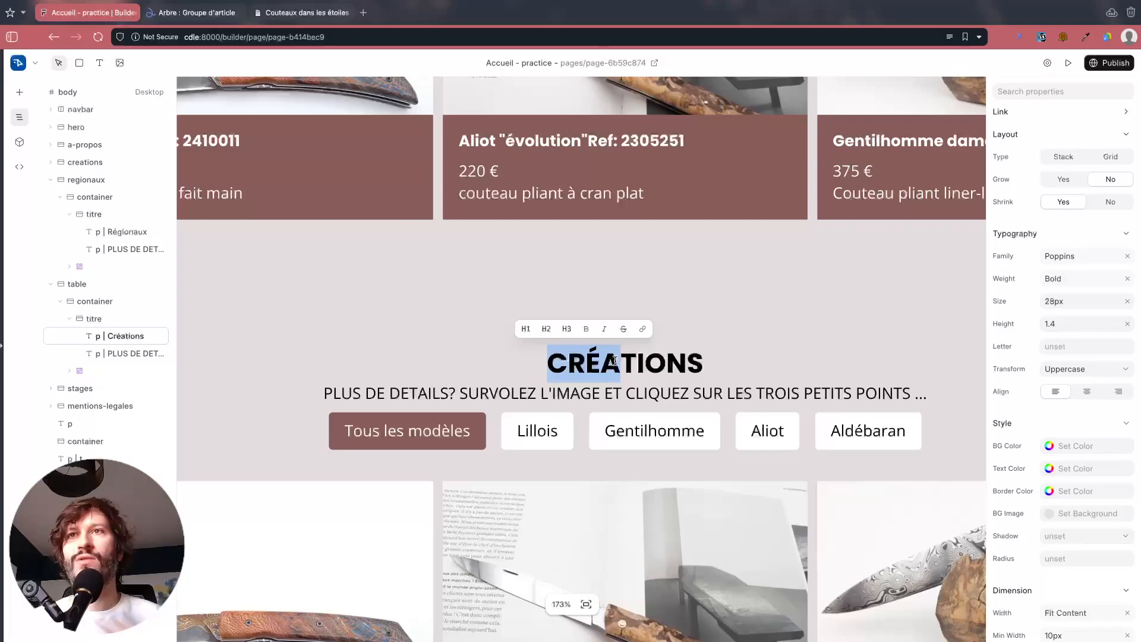
left_click(667, 364)
left_click_drag(702, 363, 546, 356)
type("Tables")
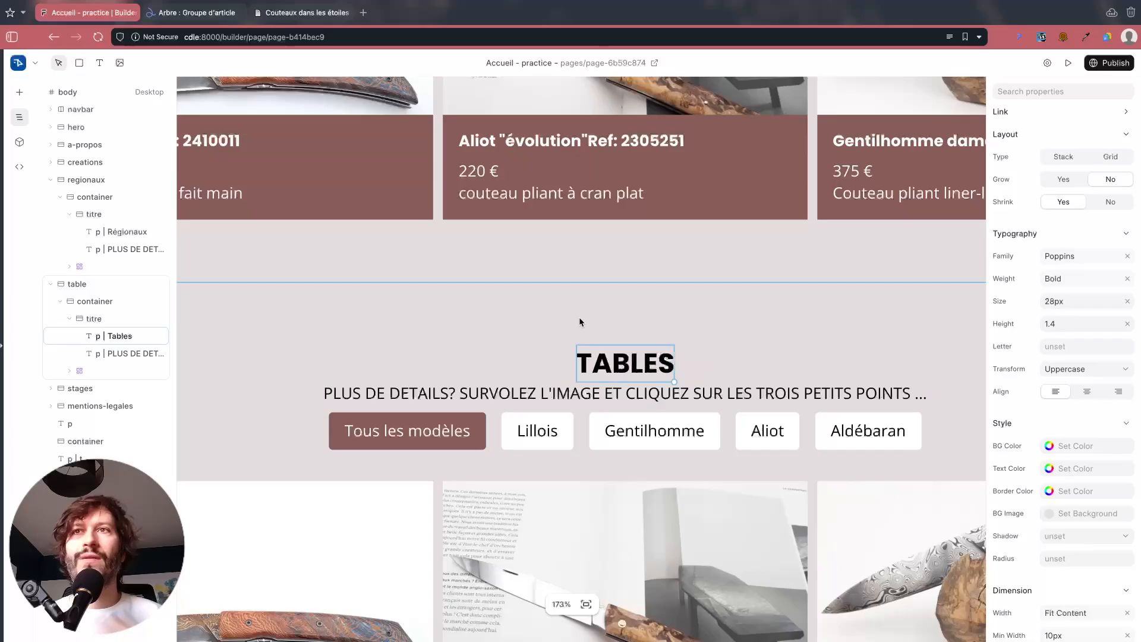
scroll(580, 321, "down", 10)
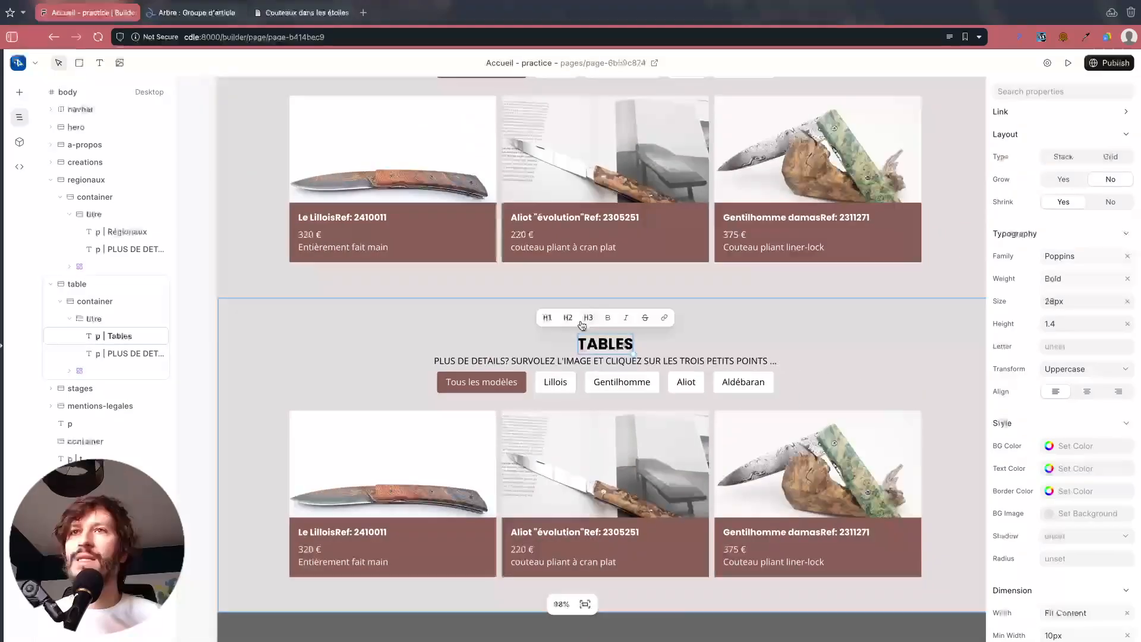
left_click(326, 284)
scroll(350, 287, "up", 3)
scroll(414, 309, "down", 1)
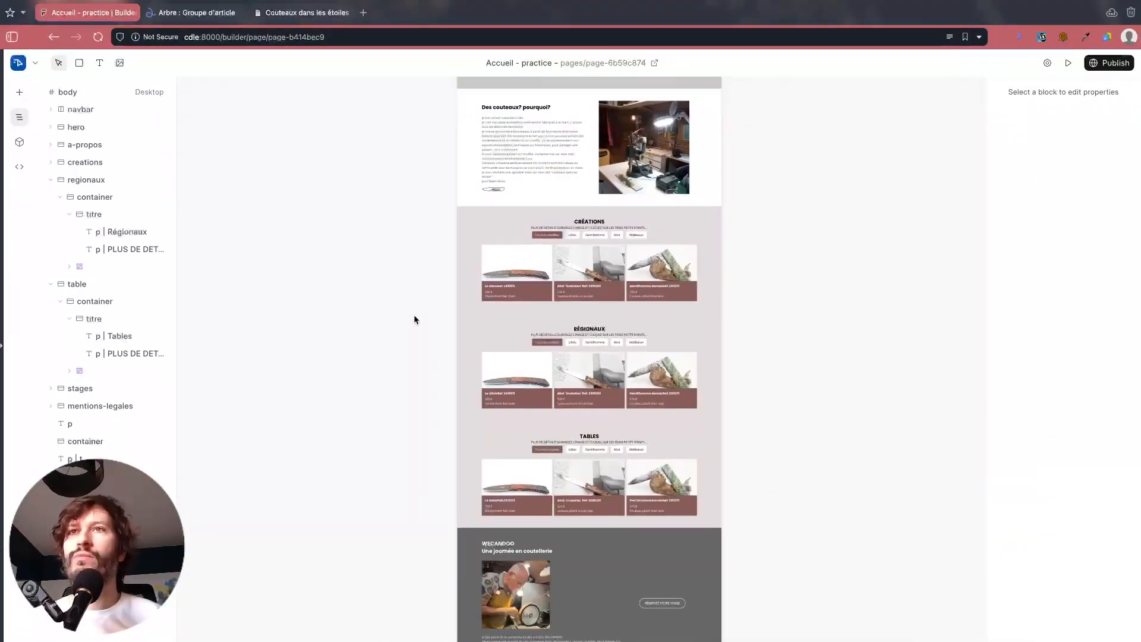
scroll(501, 355, "up", 5)
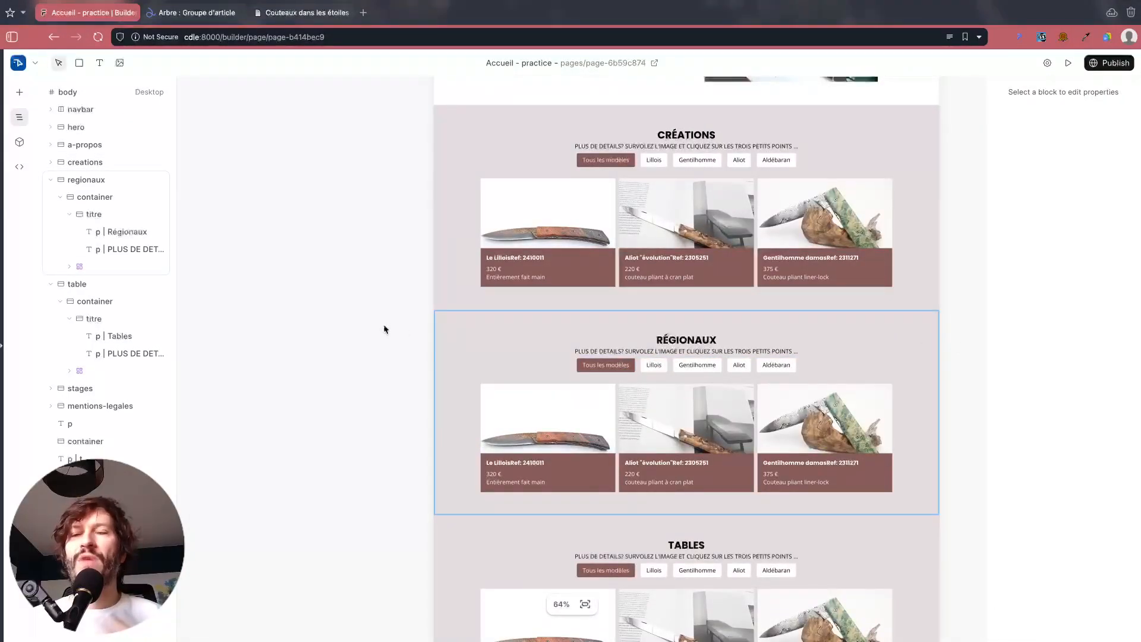
Step: Open the page's data script for editing
left_click_drag(385, 328, 309, 300)
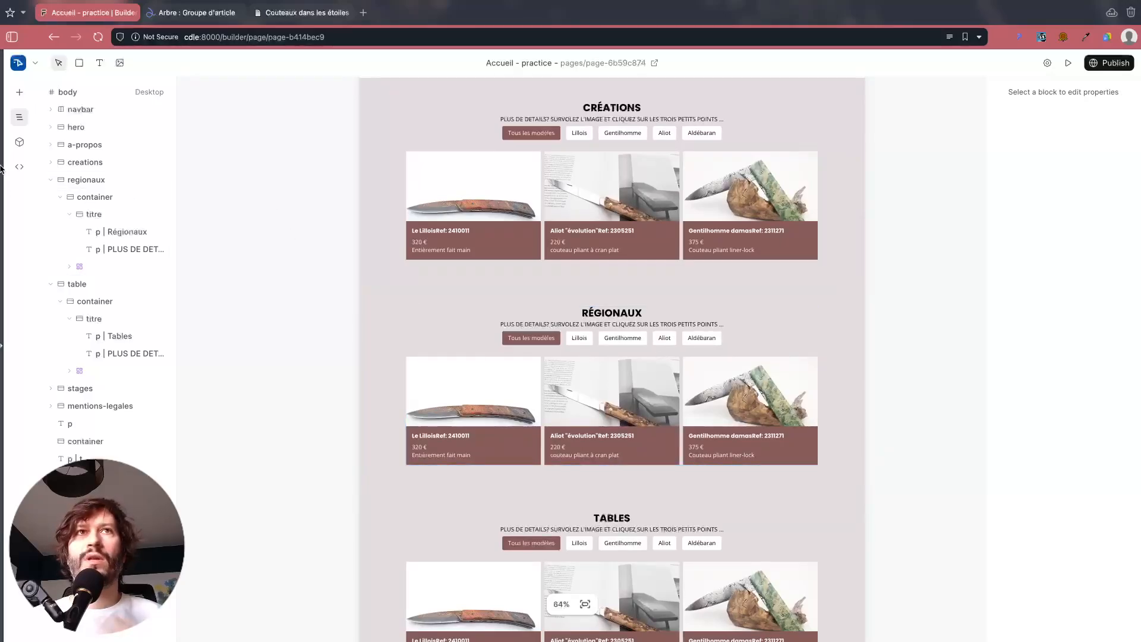
left_click(17, 167)
left_click(137, 94)
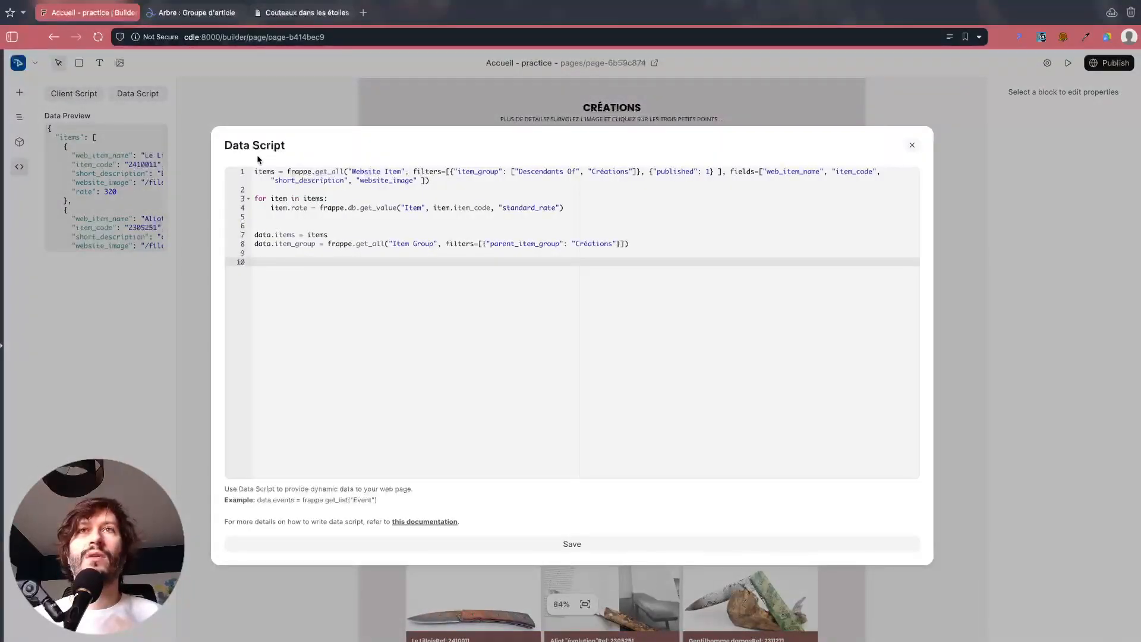
left_click_drag(650, 246, 165, 169)
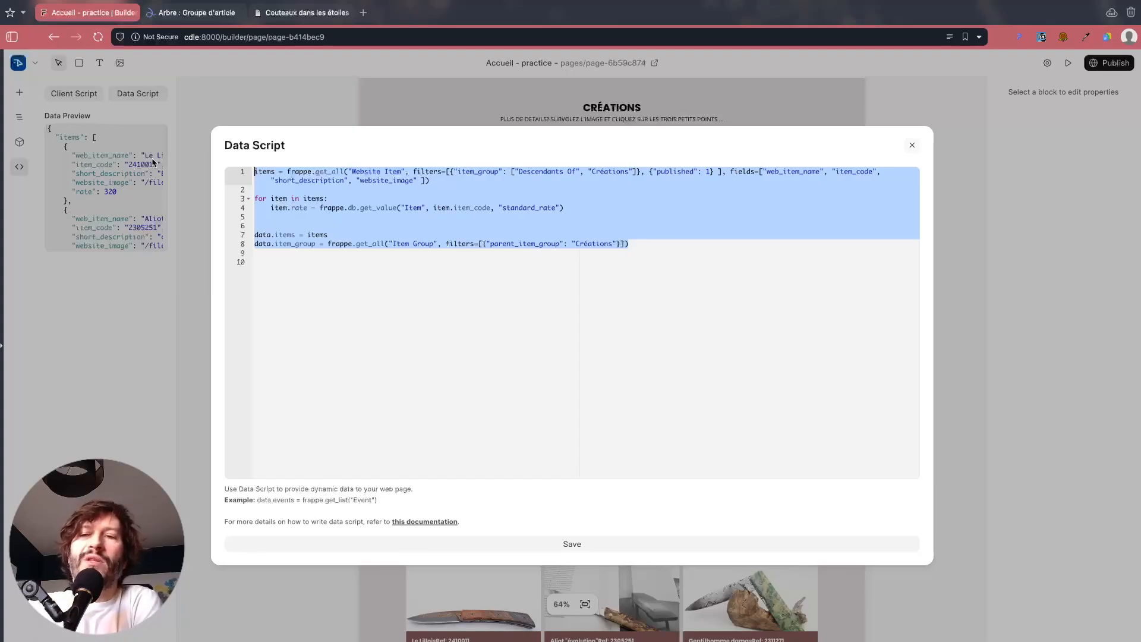
left_click(633, 250)
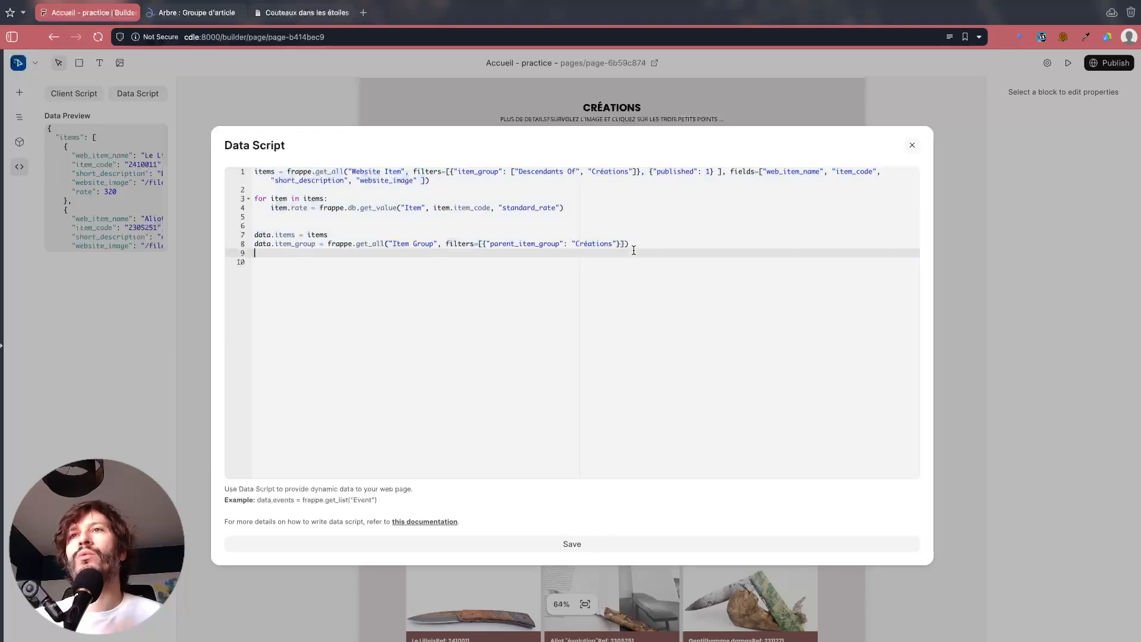
Step: Add the function header "def get_items(item_group):" above the first line of the data script
left_click(257, 171)
key("Return")
key("Up")
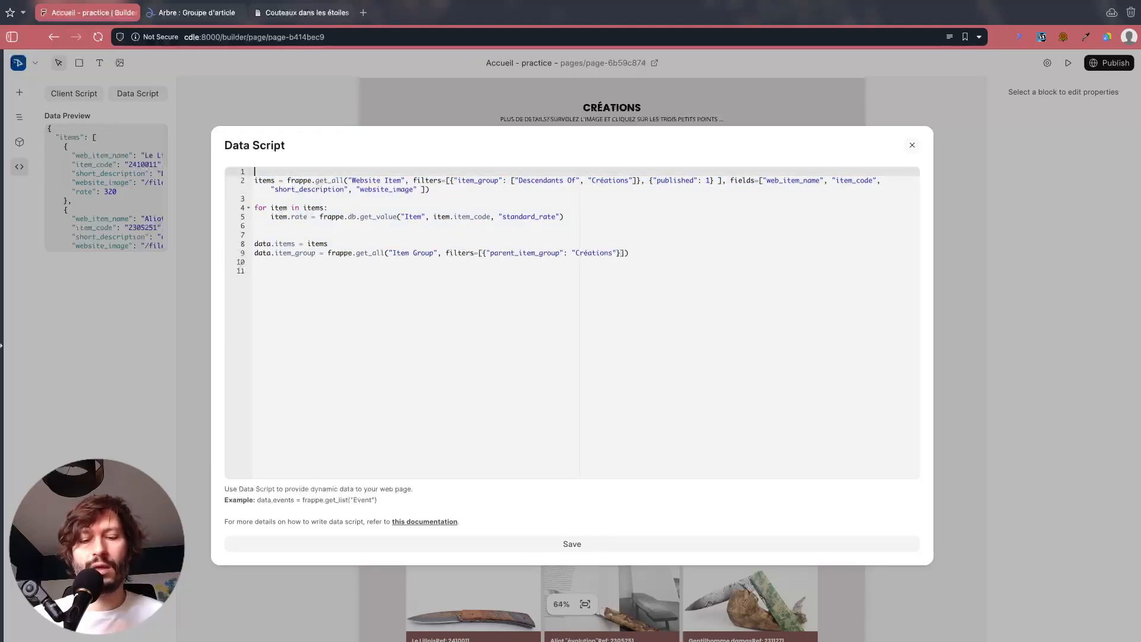
type("def get_item")
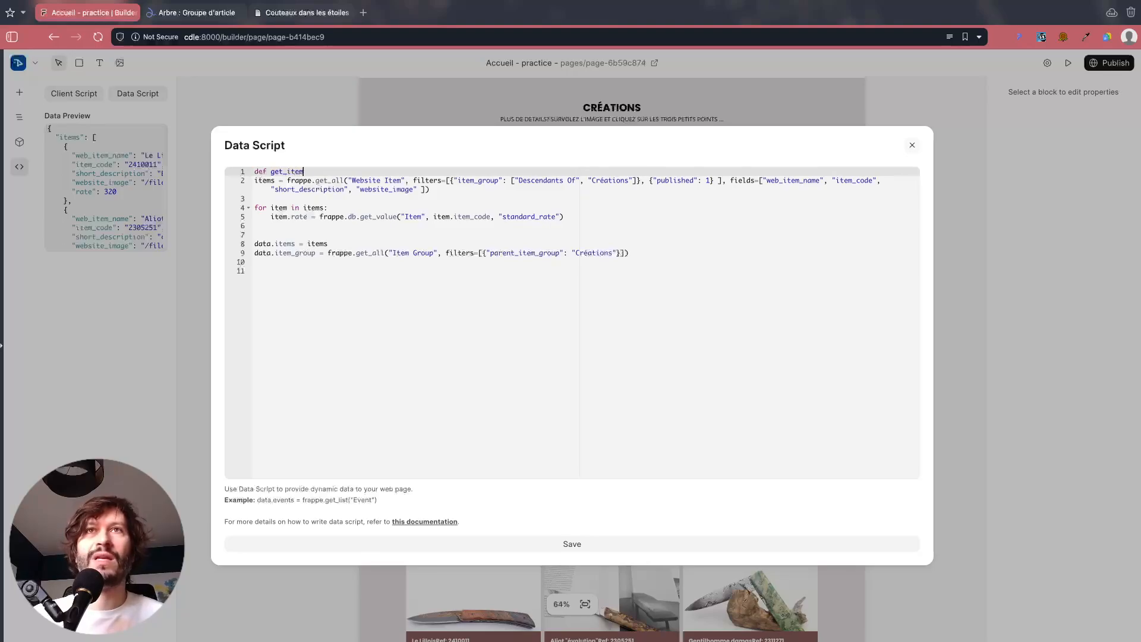
type("s(Item")
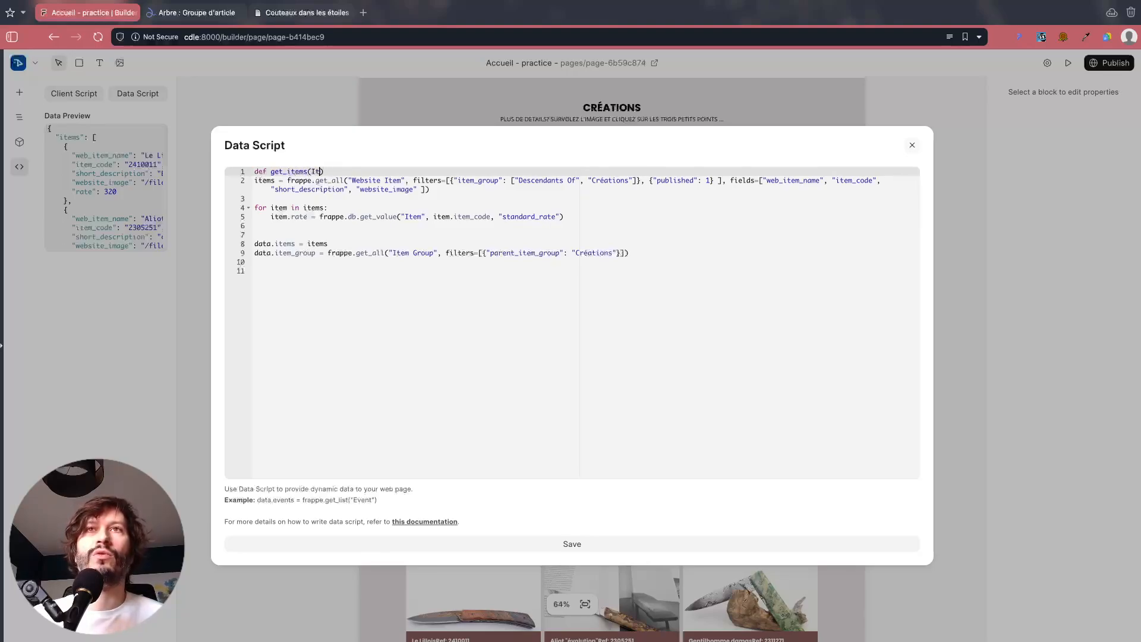
key("BackSpace")
key("BackSpace")
type("item)")
type("group")
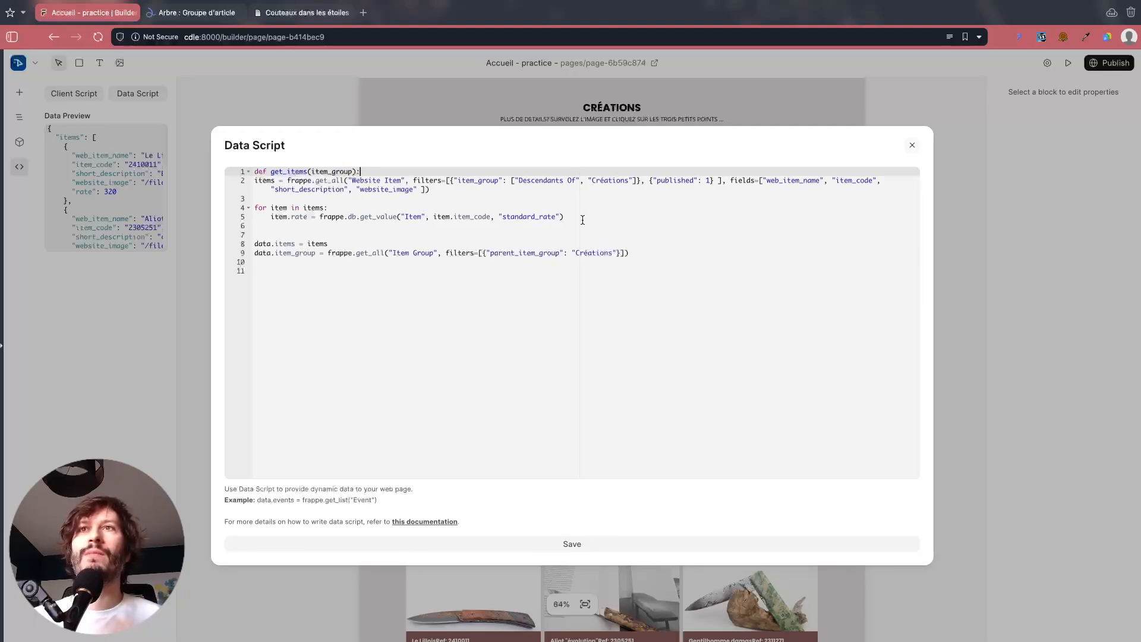
Step: Indent all the existing query, loop and data assignment lines so they form the body of get_items
left_click_drag(580, 218, 224, 180)
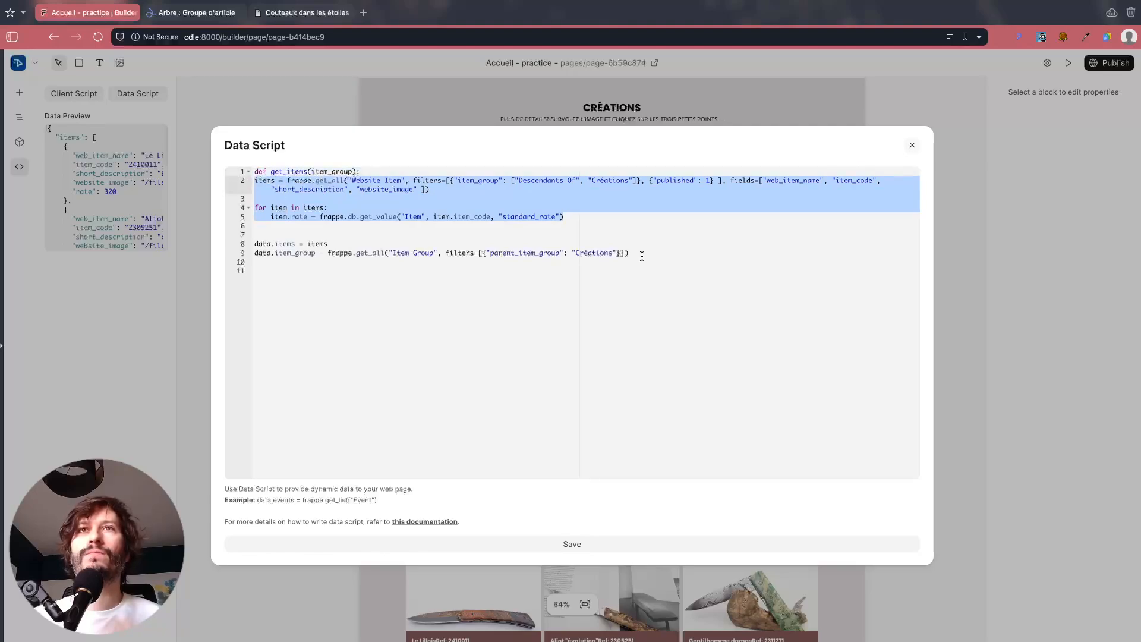
left_click_drag(643, 254, 199, 176)
key("Tab")
Step: Replace the hard-coded "Créations" with the item_group parameter in both the Website Item and Item Group filters
left_click(334, 172)
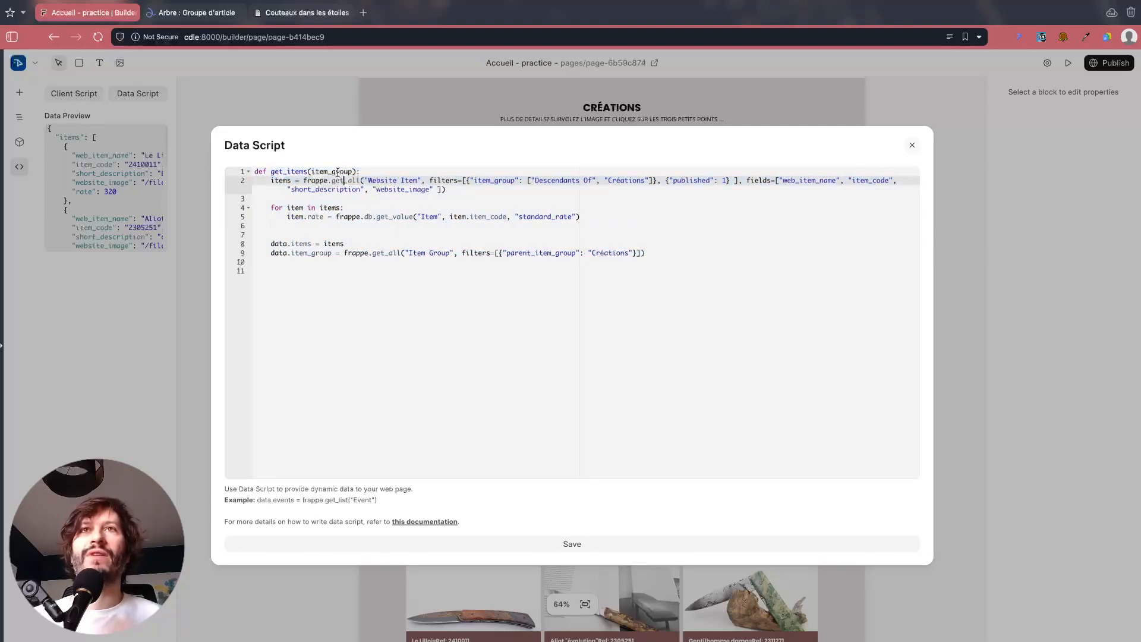
double_click(334, 172)
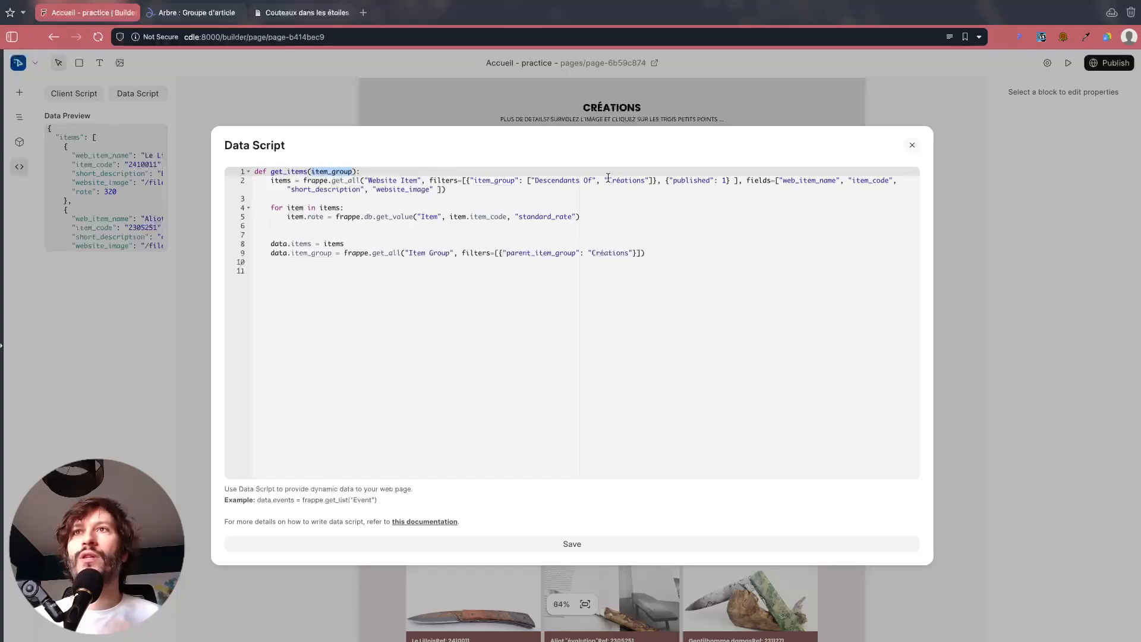
left_click_drag(603, 180, 649, 181)
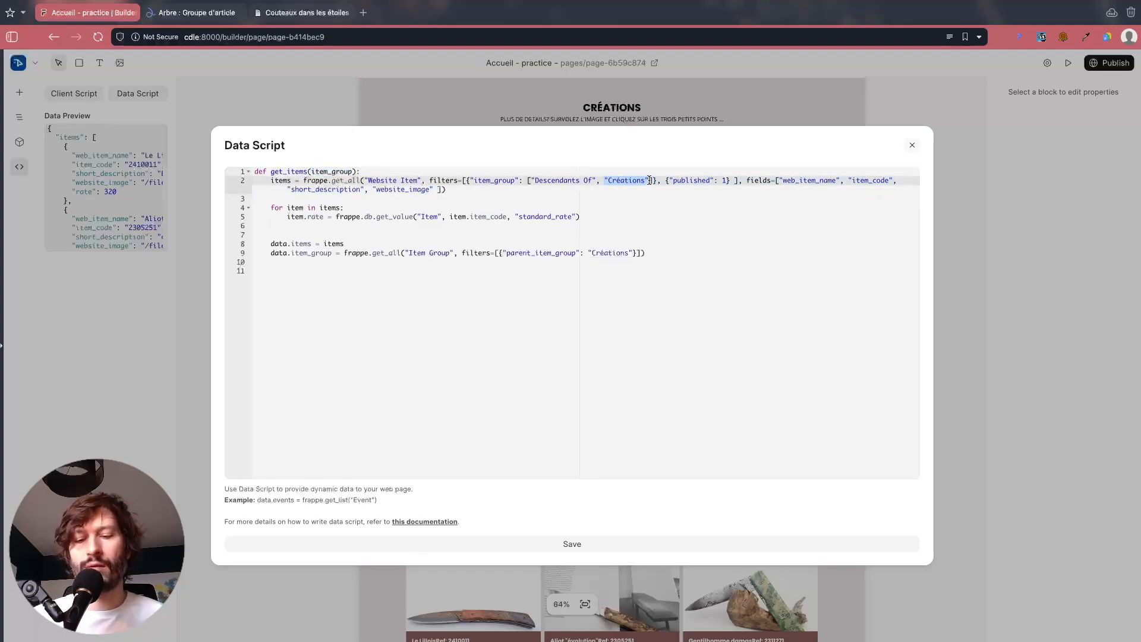
type("item_group")
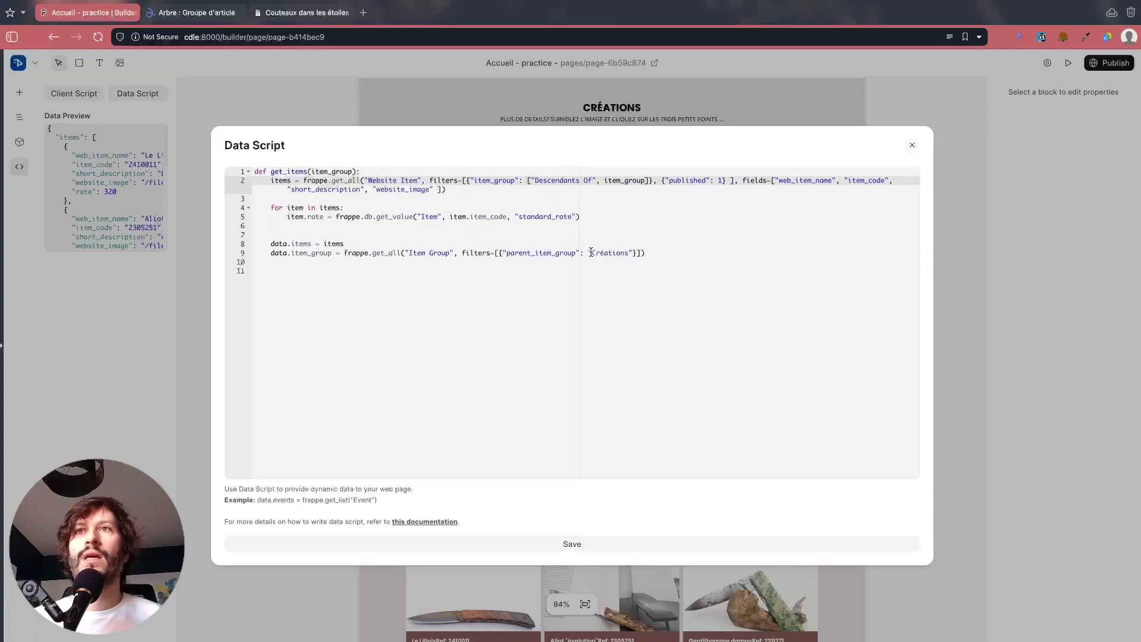
left_click_drag(589, 252, 632, 254)
type("item_group")
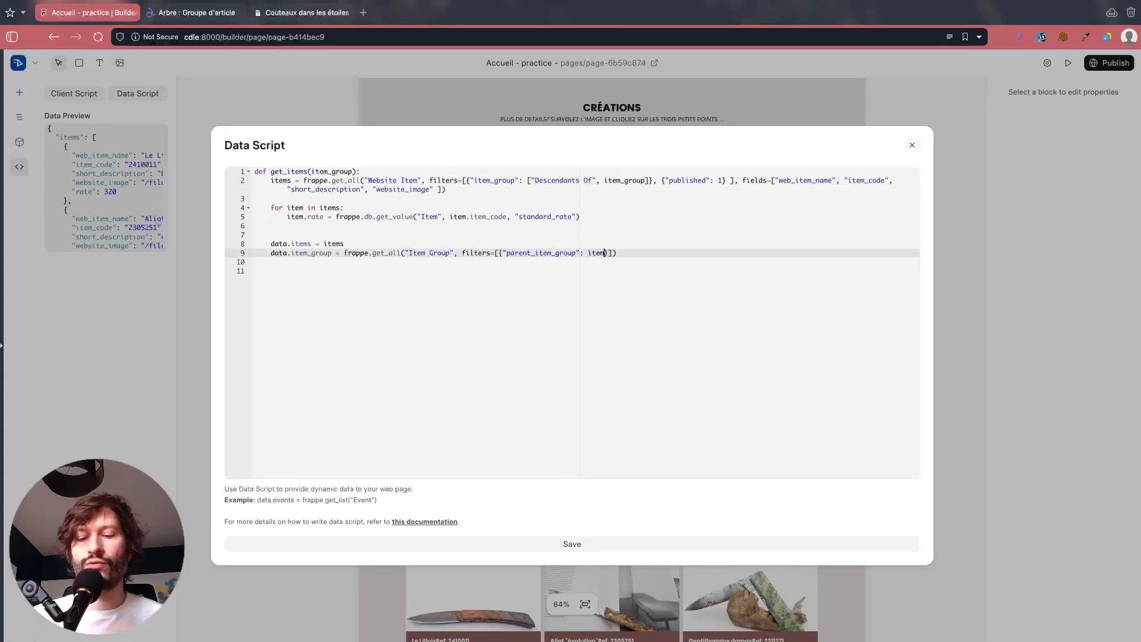
Step: Search the data script for any remaining occurrences of "Créations"
left_click(631, 243)
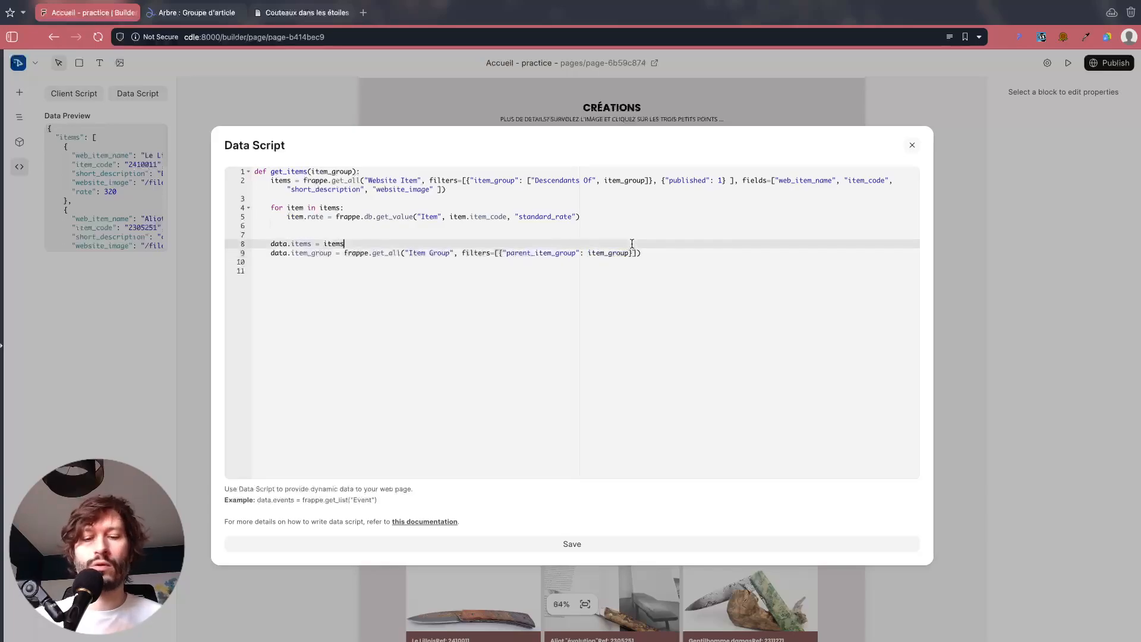
key("super+f")
type("Cr")
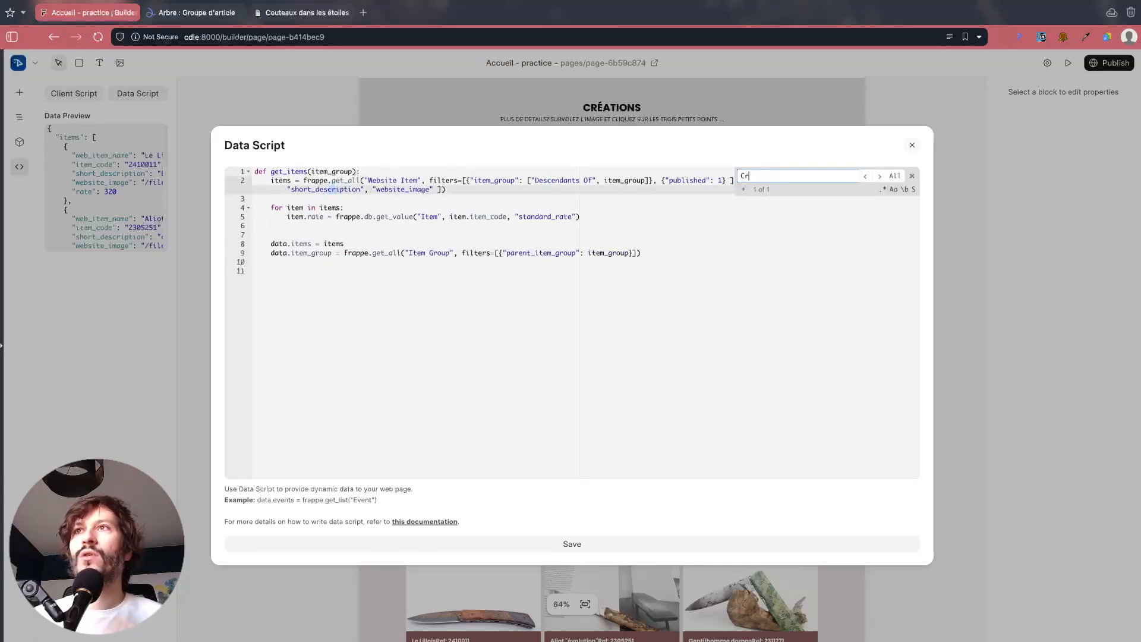
type("éations")
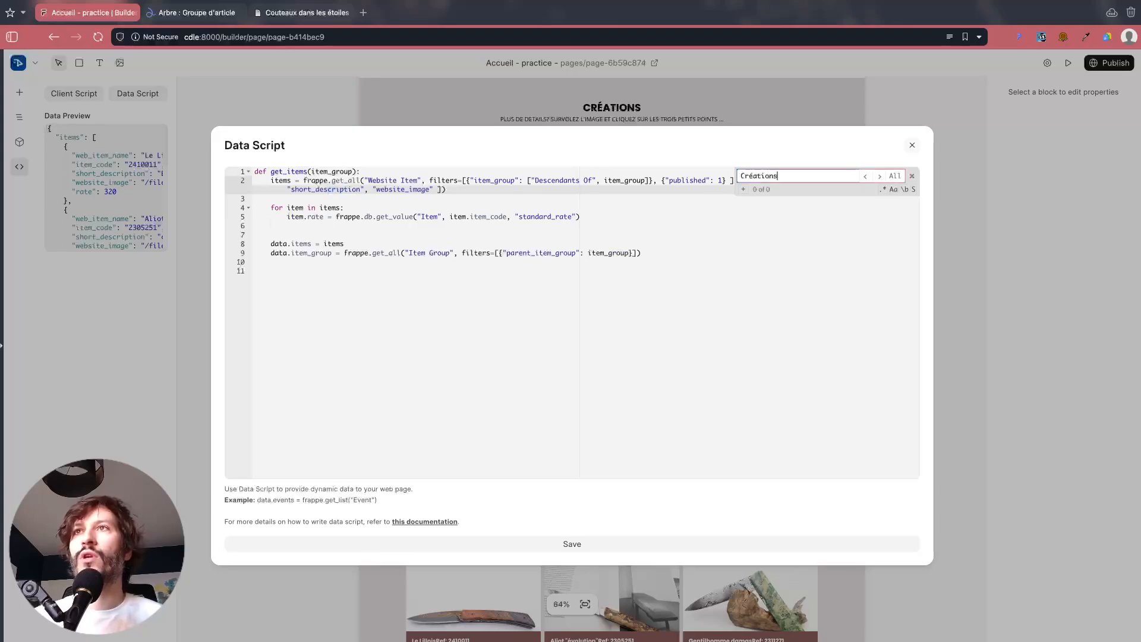
key("Escape")
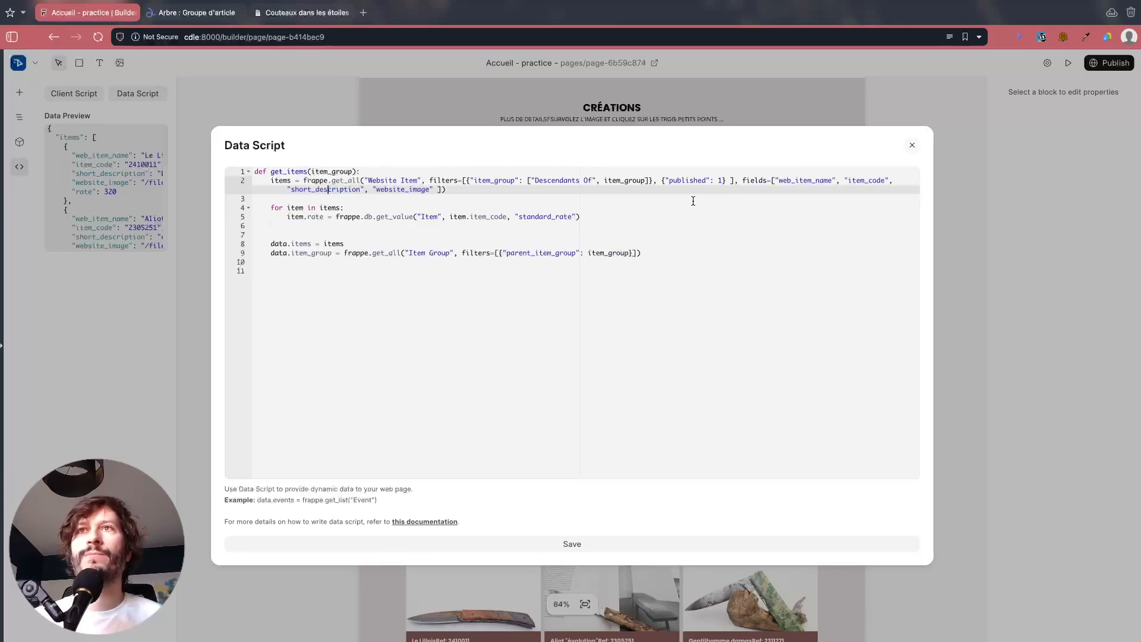
Step: Remove the "data.items = items" line and strip the "data." prefix from the item_group assignment
left_click(290, 243)
key("BackSpace")
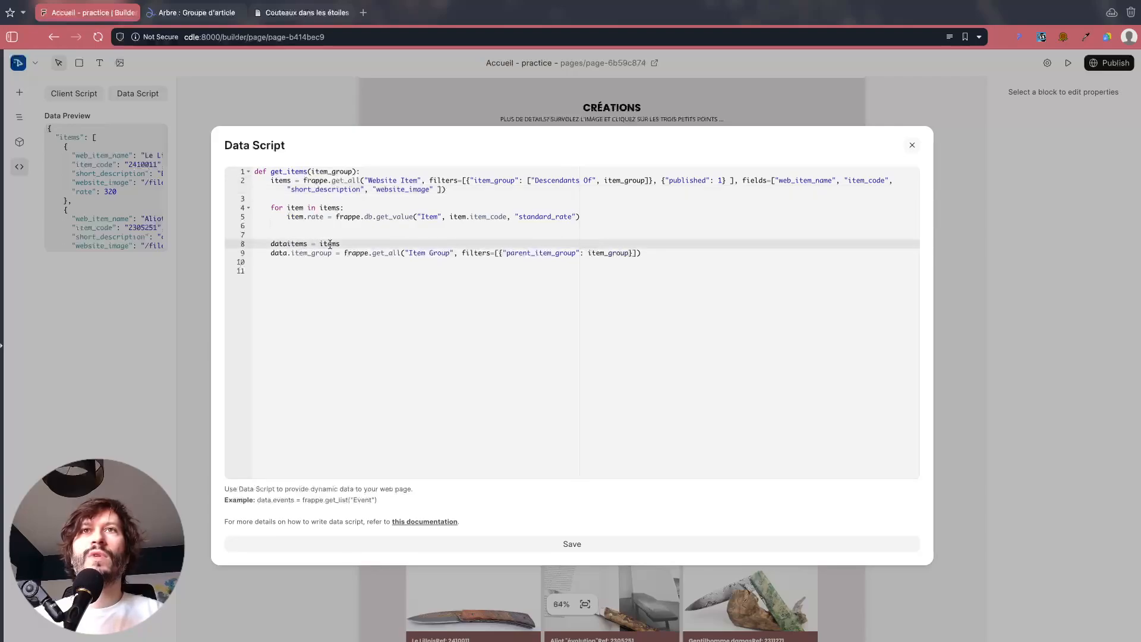
left_click_drag(340, 245, 254, 245)
key("BackSpace")
key("BackSpace")
key("BackSpace")
Step: Add the statement "return items, item_groups" below the rate loop in get_items
left_click(290, 233)
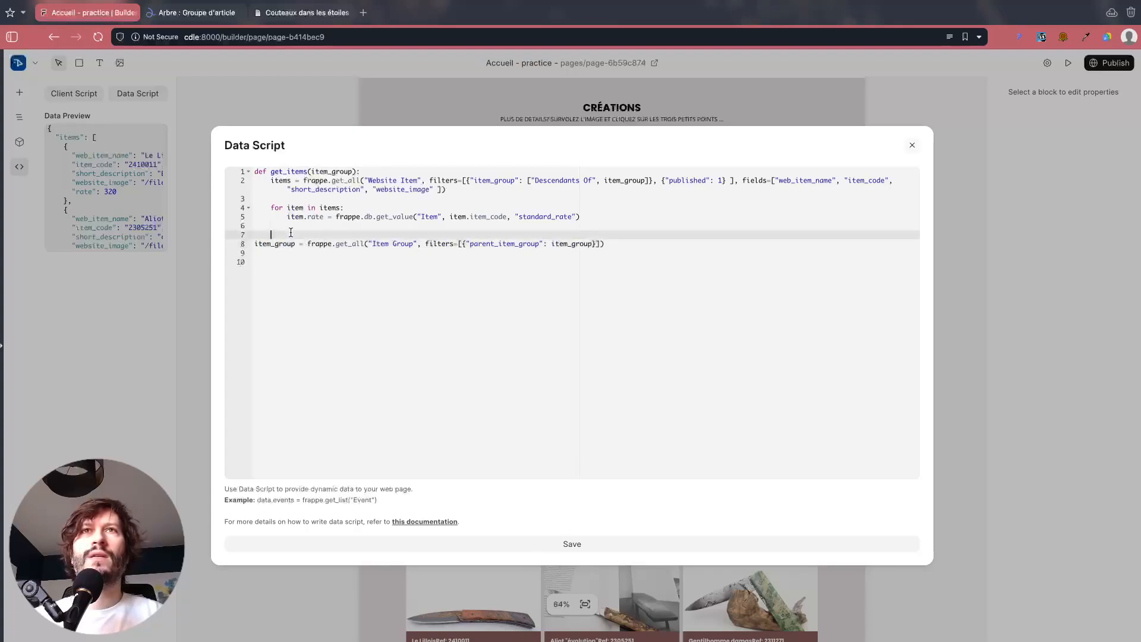
key("Return")
key("BackSpace")
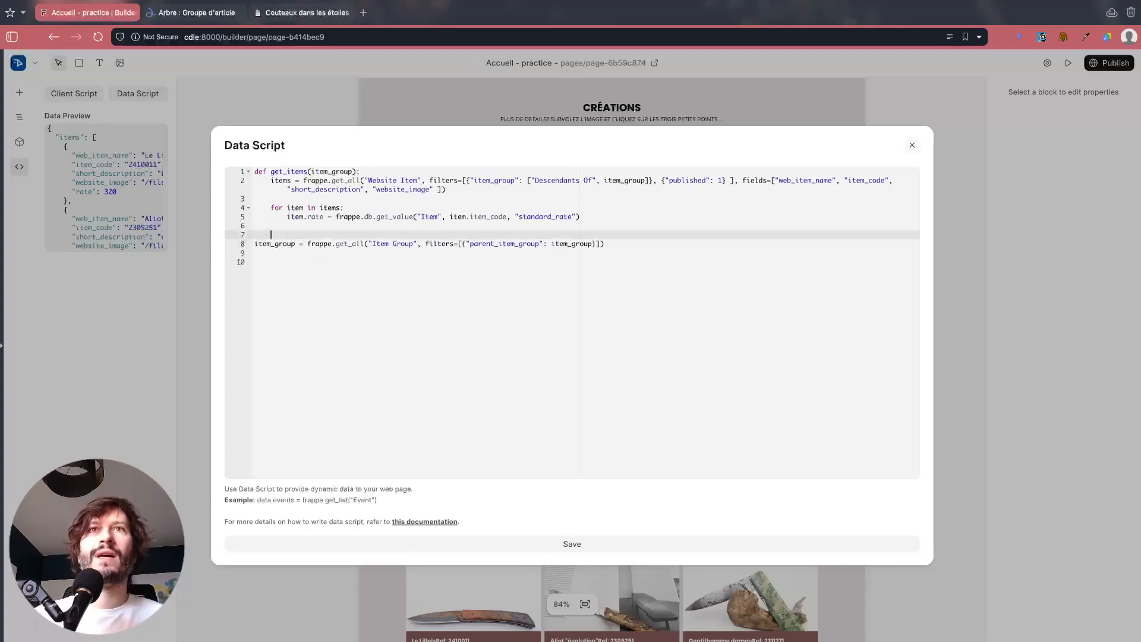
type("return items,")
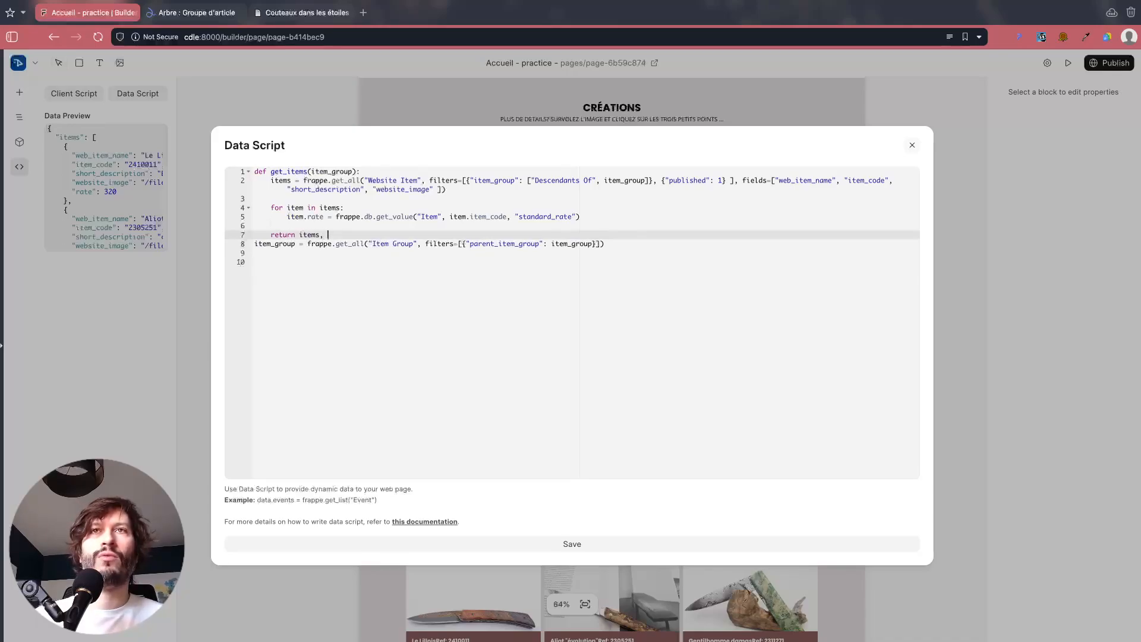
type(" item_g")
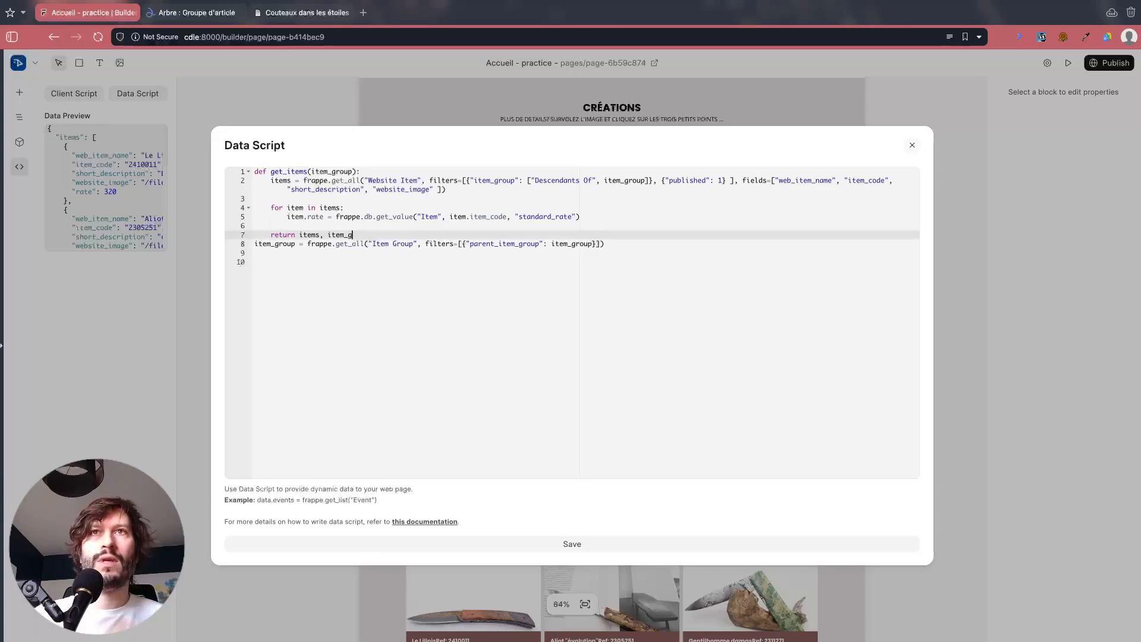
type("roups")
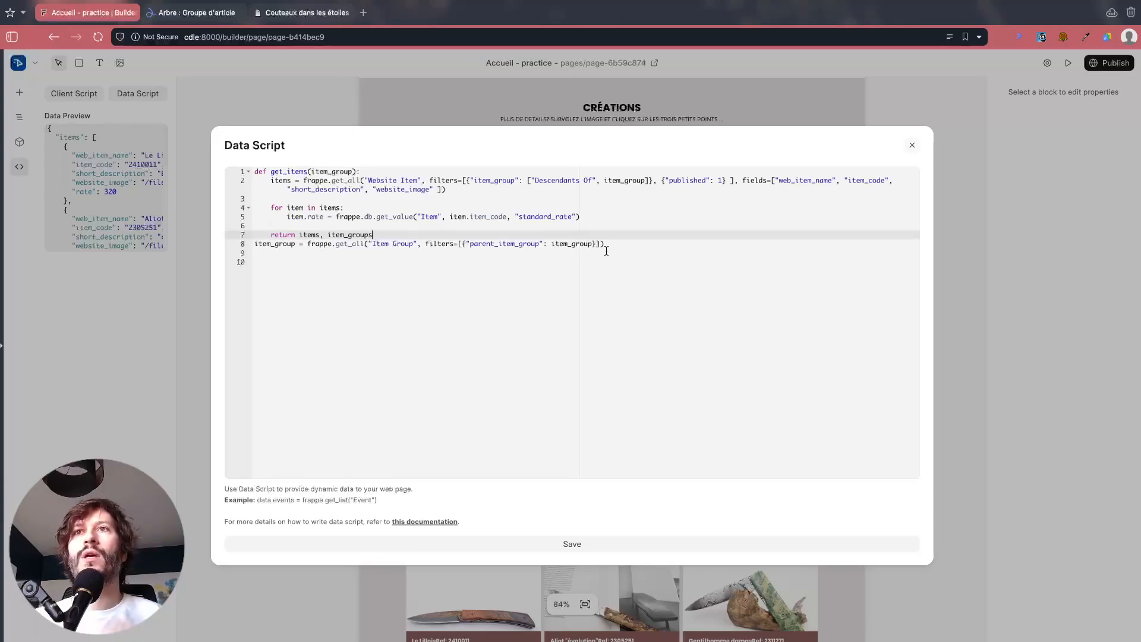
Step: Move the item_group query line into the function body, directly above the return statement
left_click_drag(606, 251, 234, 244)
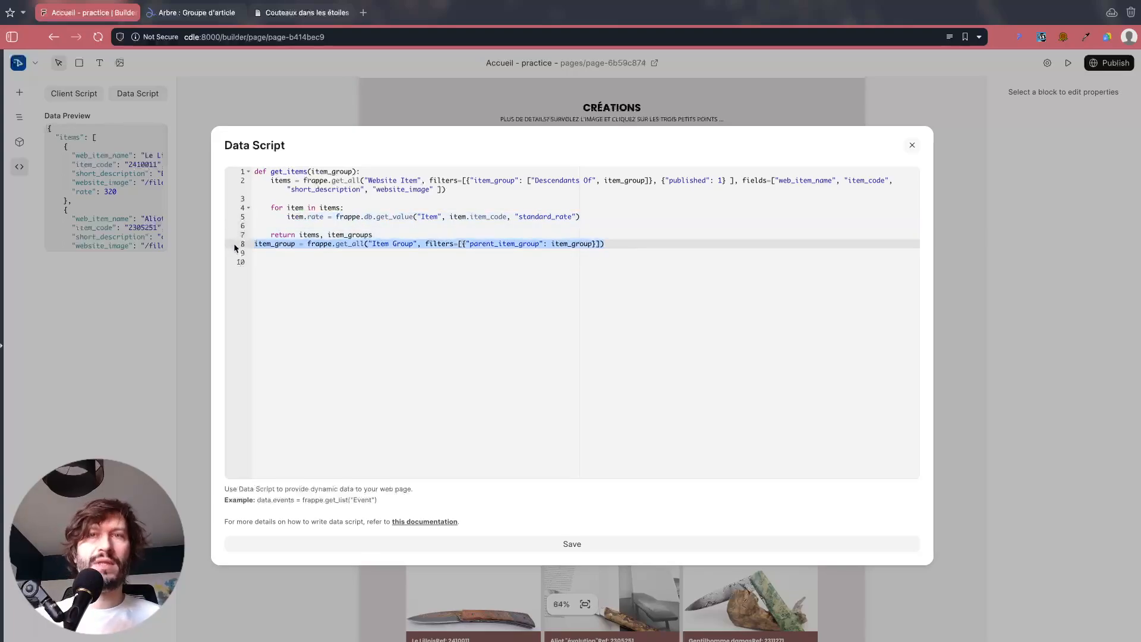
key("ctrl+x")
left_click(330, 226)
key("Return")
key("Up")
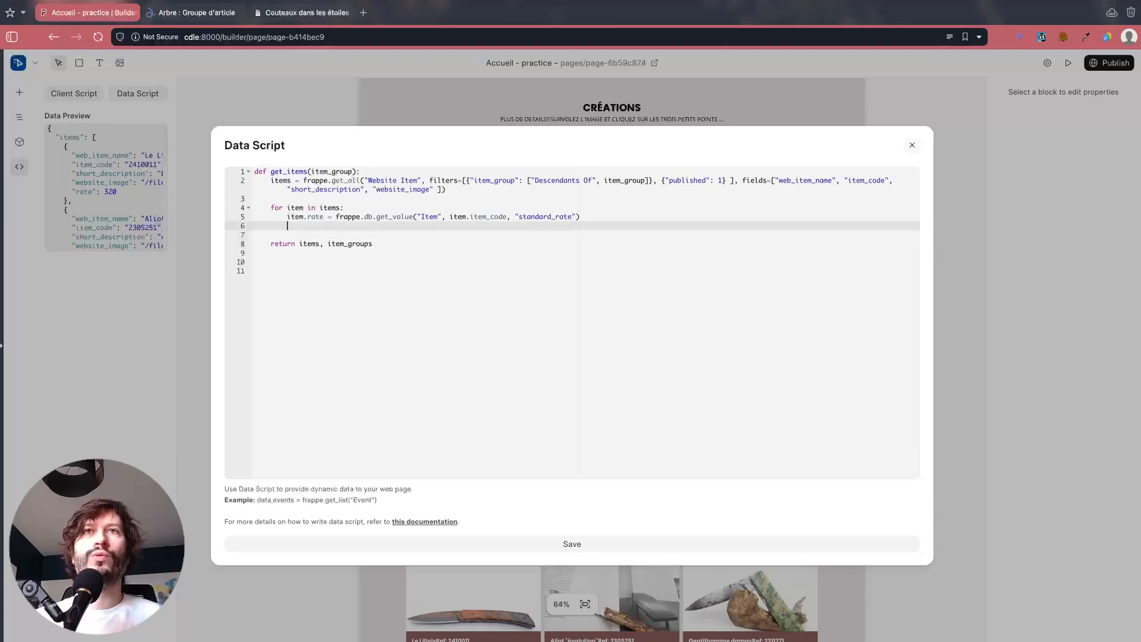
key("Up")
key("Down")
key("Down")
key("ctrl+v")
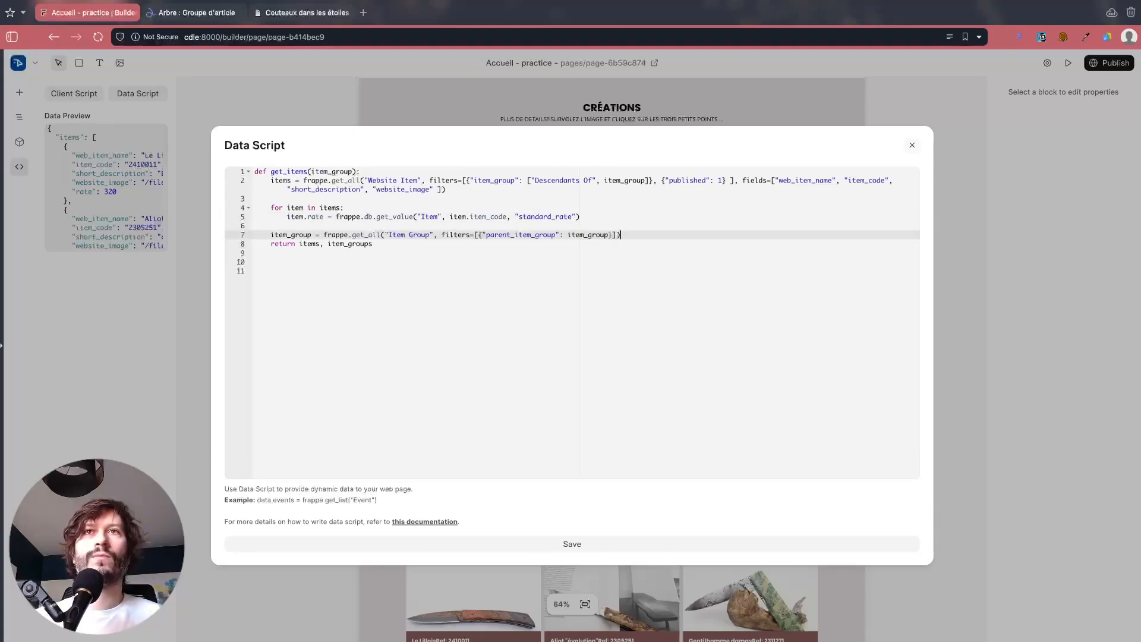
Step: Separate the return statement with a blank line and rename the Item Group query's variable to item_groups
key("Return")
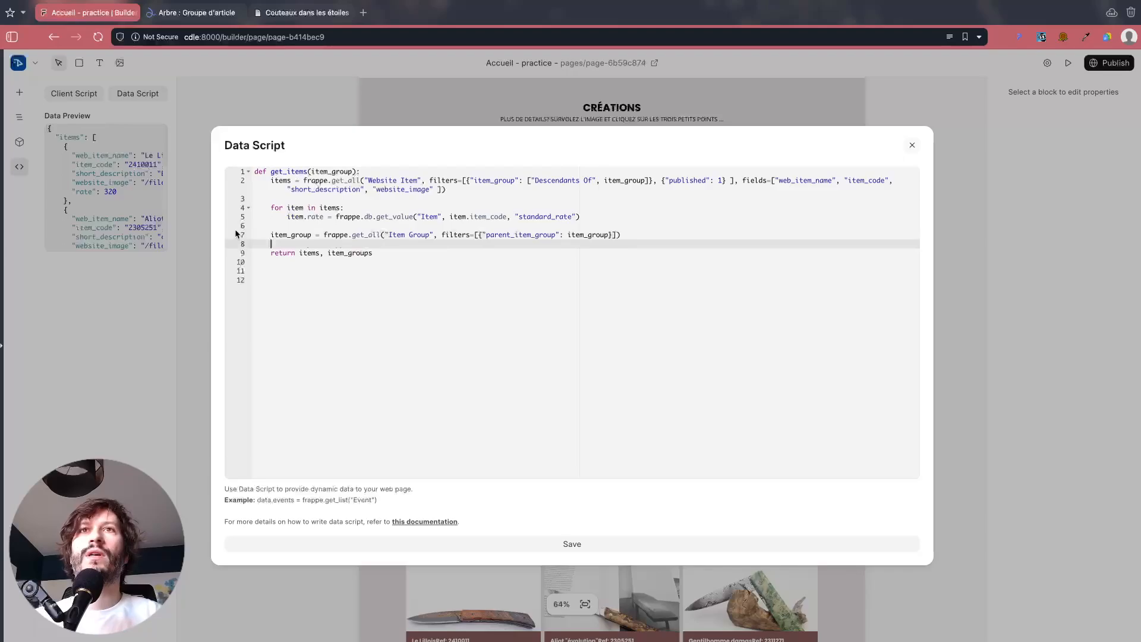
left_click(309, 236)
type("s")
left_click(408, 246)
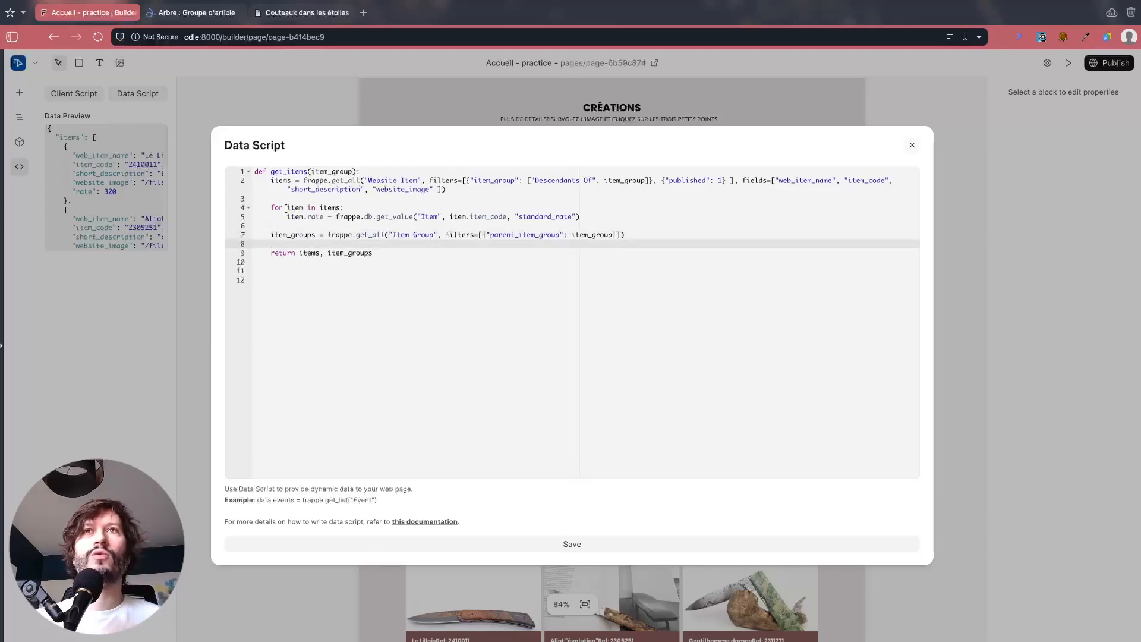
Step: Below the get_items function, add the unindented line data.creations = get_items("Créations")
left_click(382, 254)
key("Return")
key("Return")
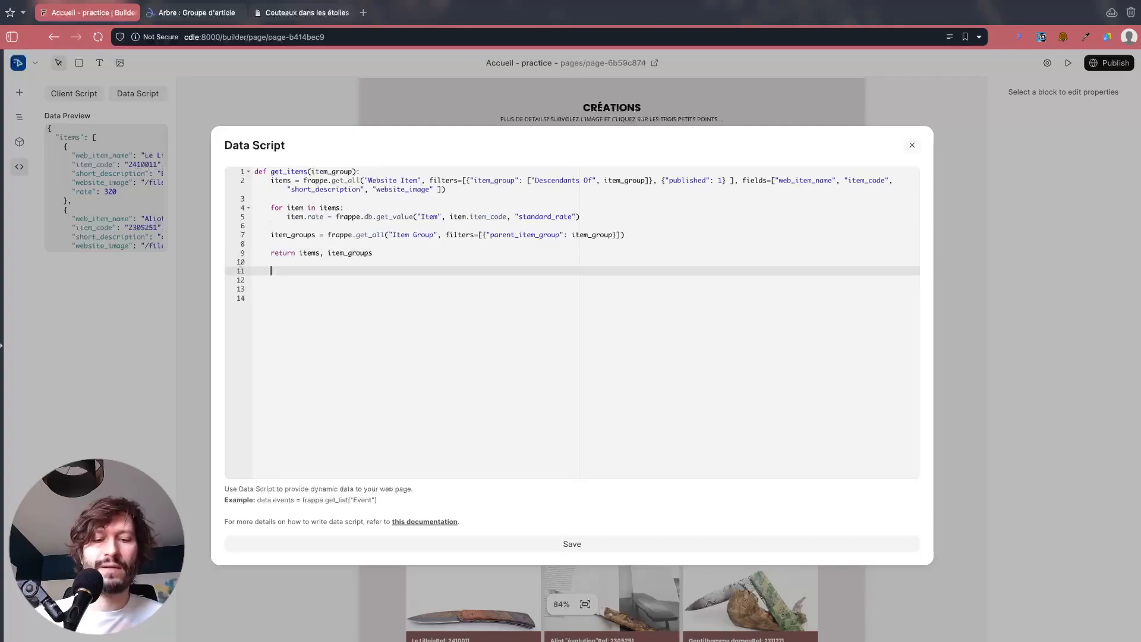
type("data.cr")
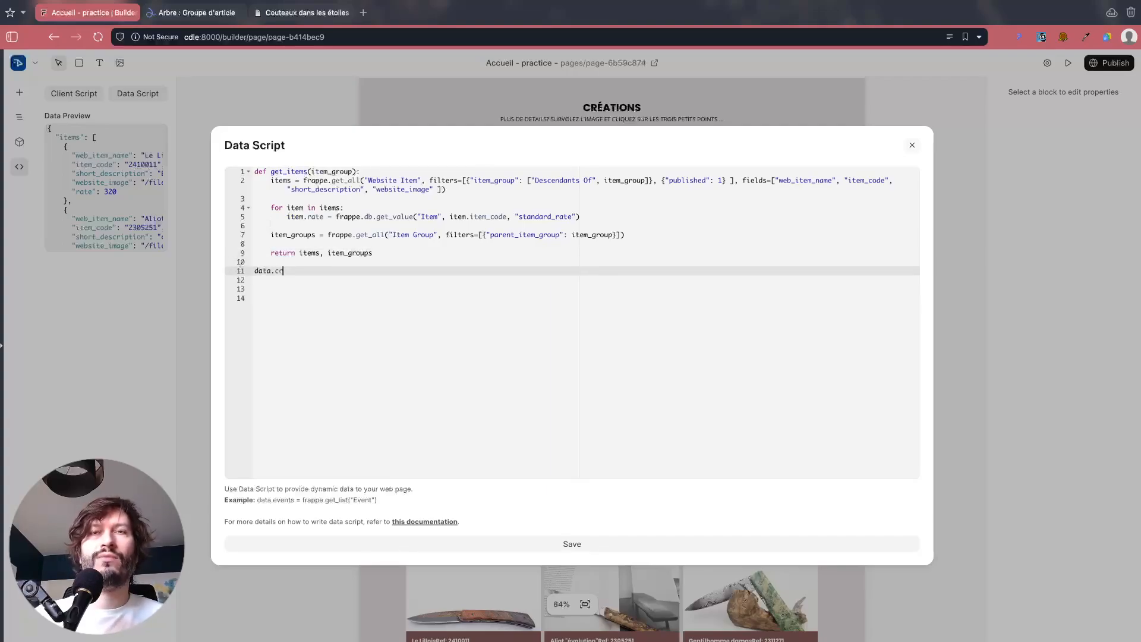
type("eations = get_items(")
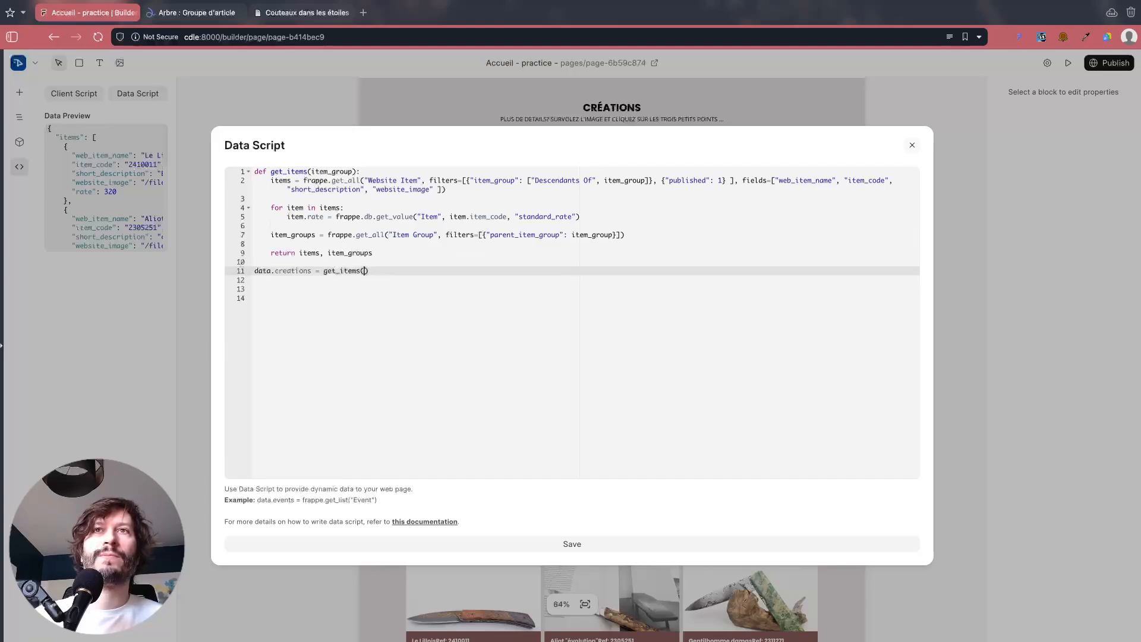
type("item")
key("BackSpace")
key("BackSpace")
key("BackSpace")
key("BackSpace")
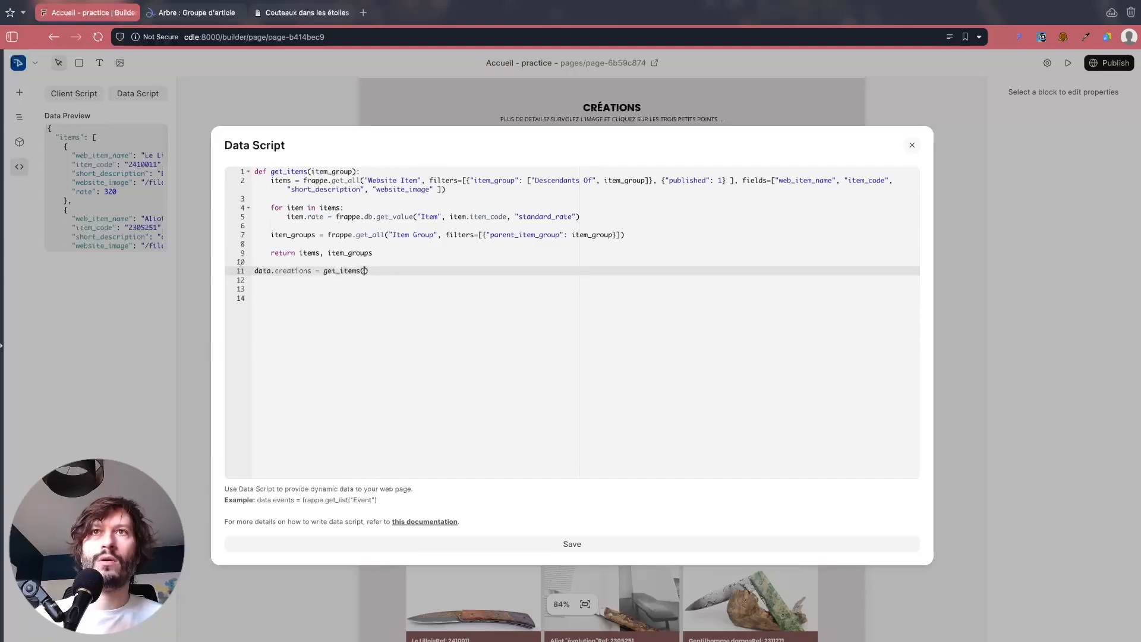
type("\"Cr")
type("éations")
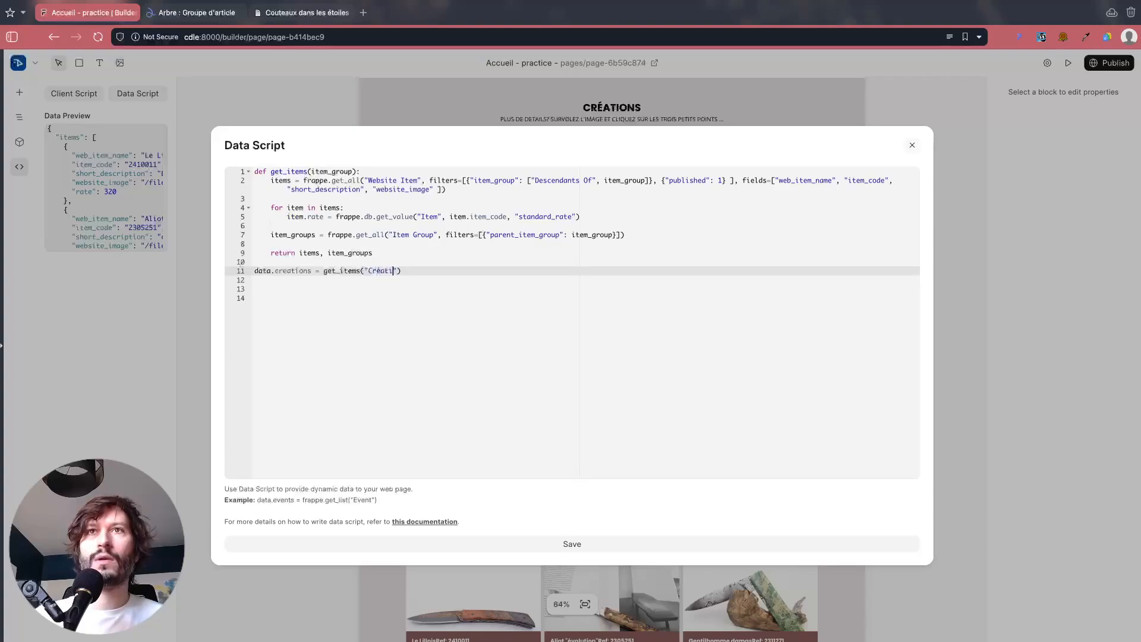
Step: Change the Créations assignment's target to the bracketed pair [data.creations, data.type_creations]
left_click(312, 270)
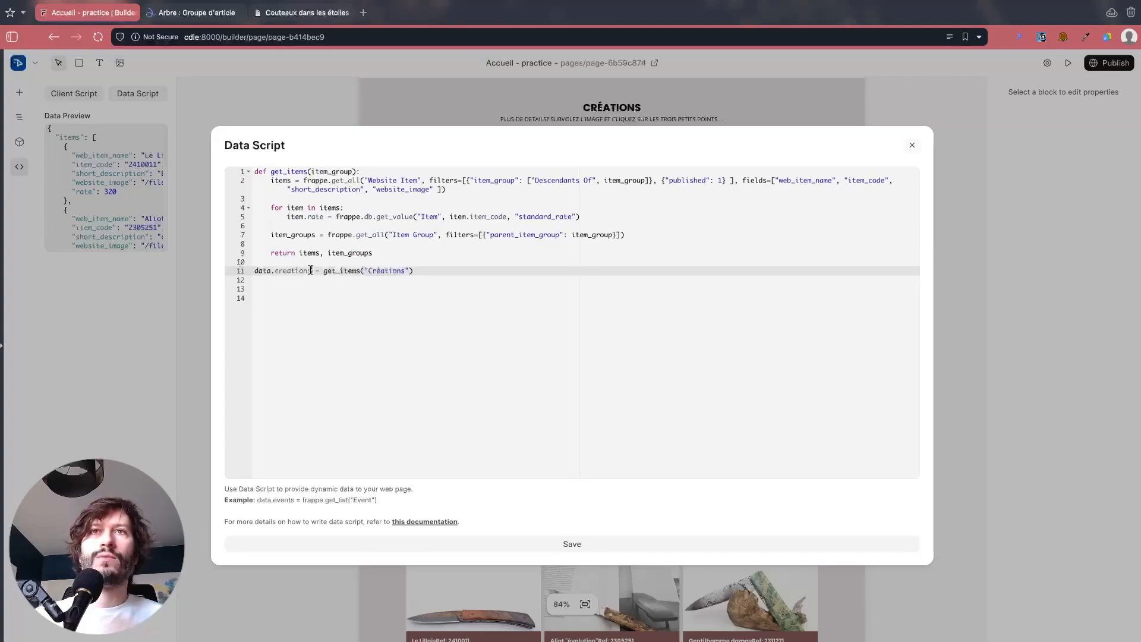
type(",")
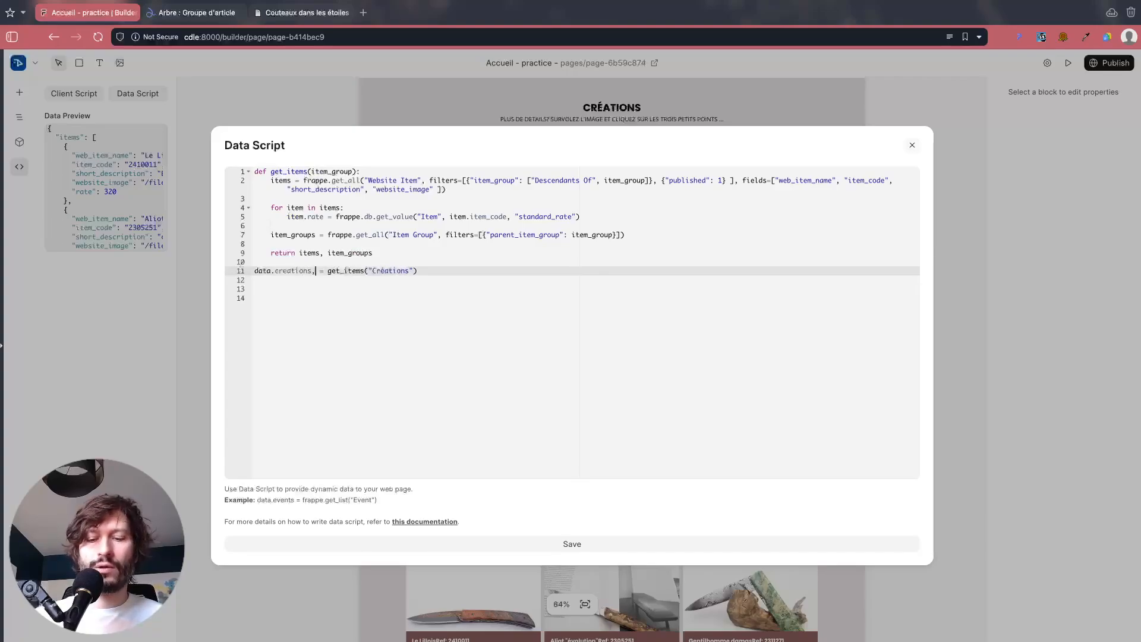
left_click(253, 275)
type("[")
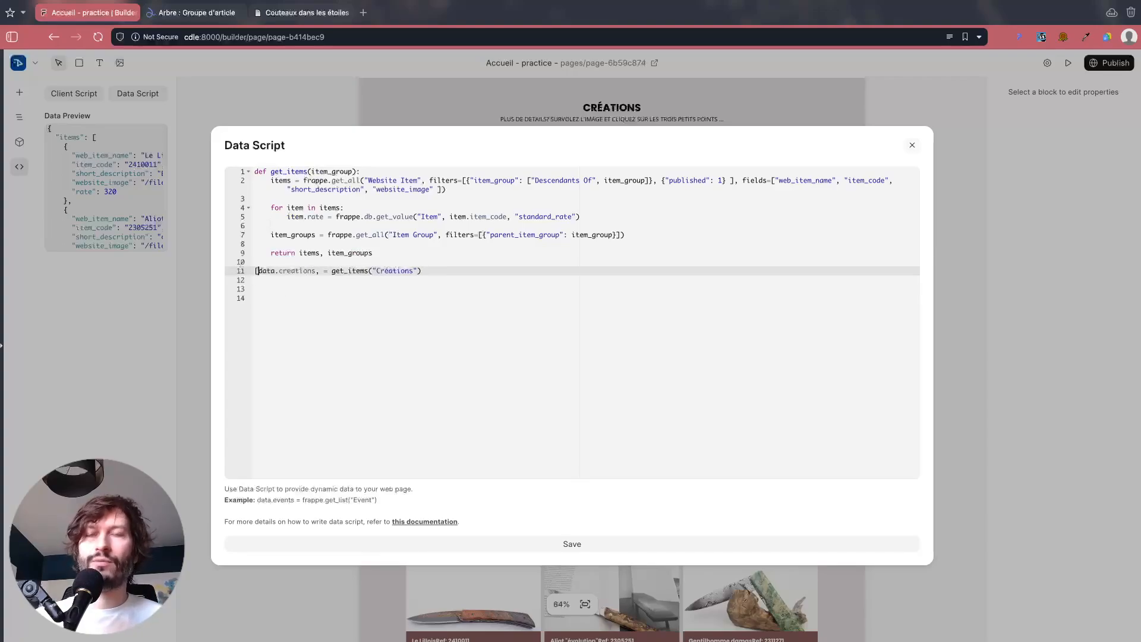
left_click(318, 272)
type("data.")
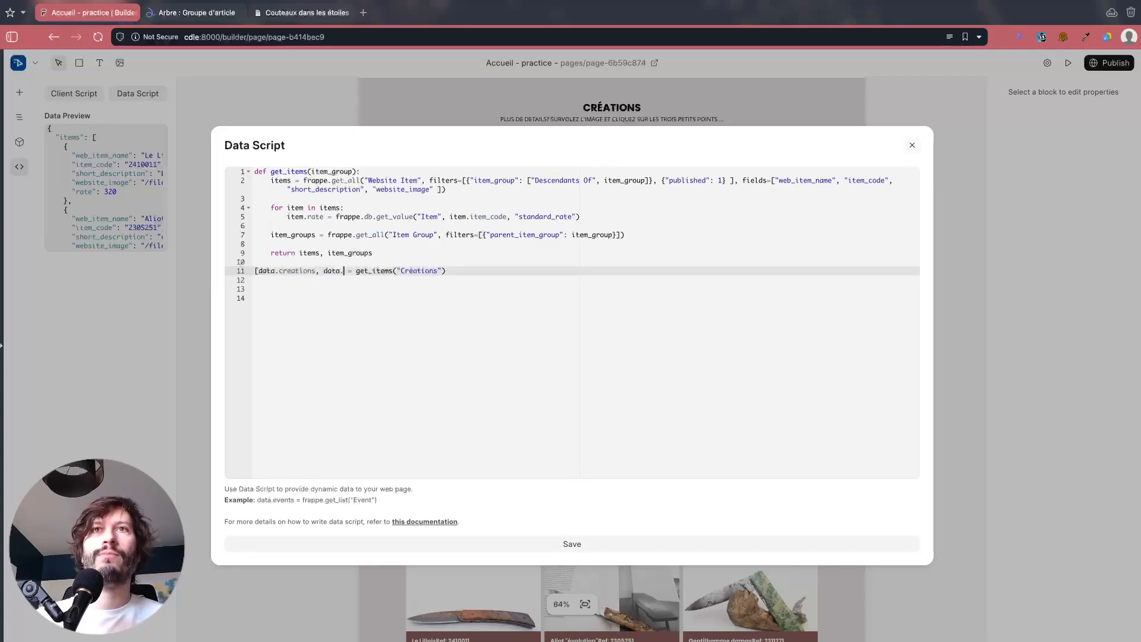
type("type_creations")
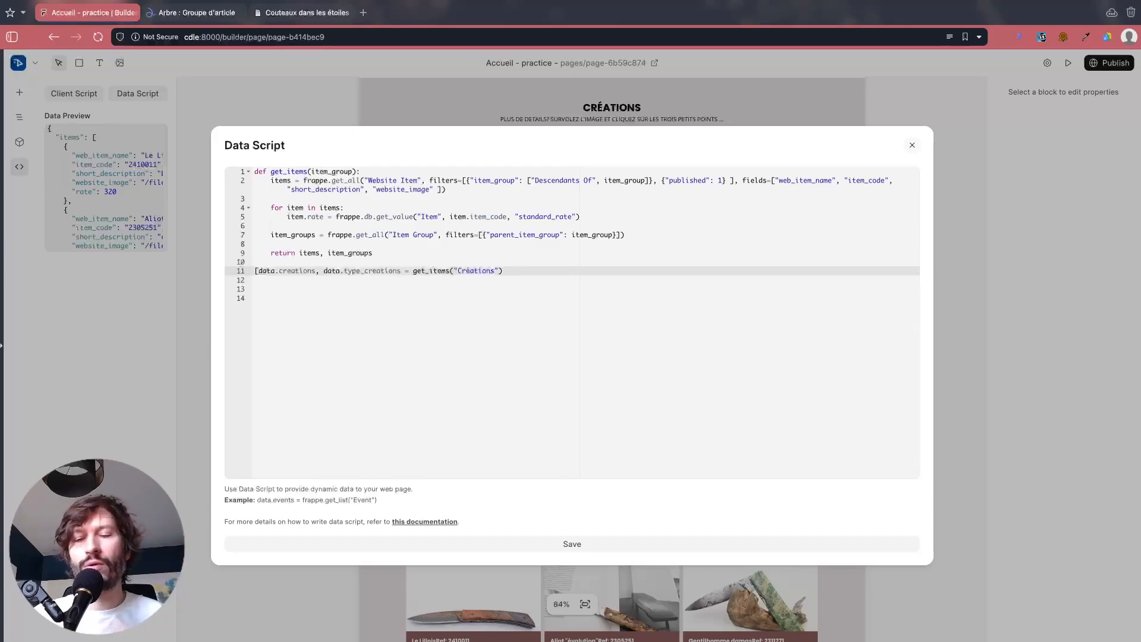
type("]")
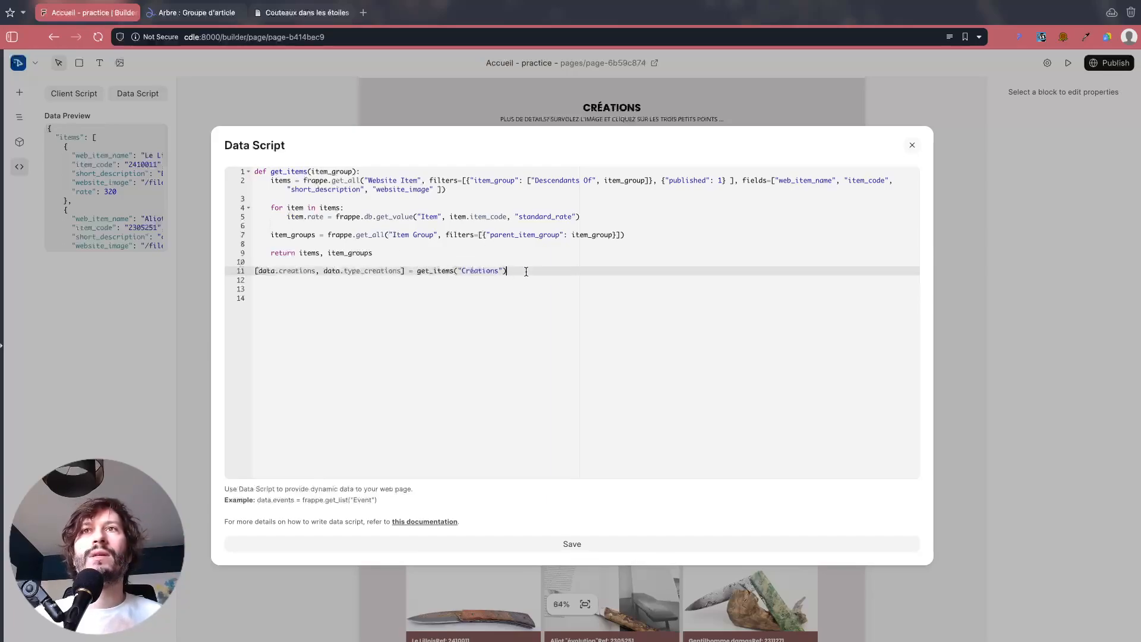
Step: Duplicate the Créations assignment on the line below and change the copy's targets to data.regionaux and data.type_regionaux
left_click_drag(510, 271, 245, 272)
key("super+c")
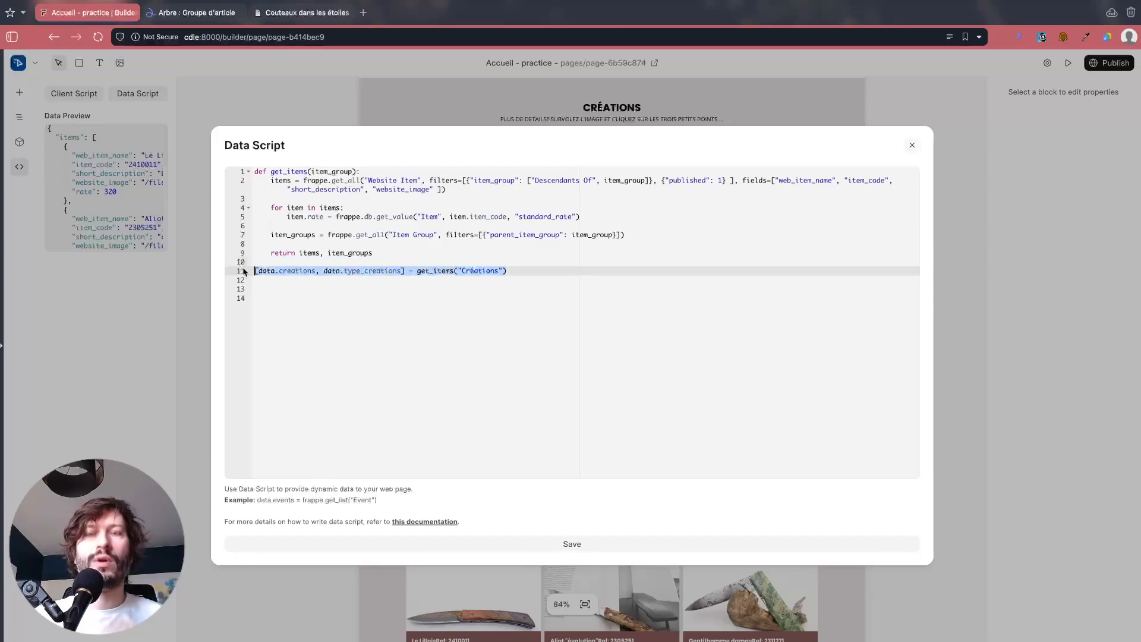
left_click(509, 272)
key("Return")
key("super+v")
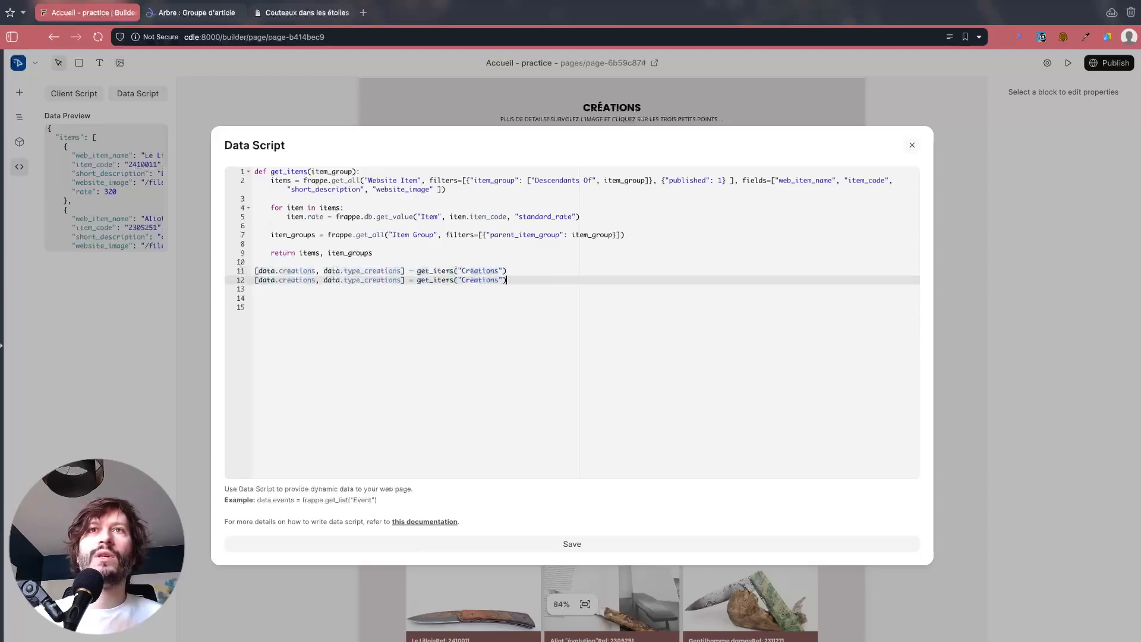
double_click(298, 281)
type("regionaux")
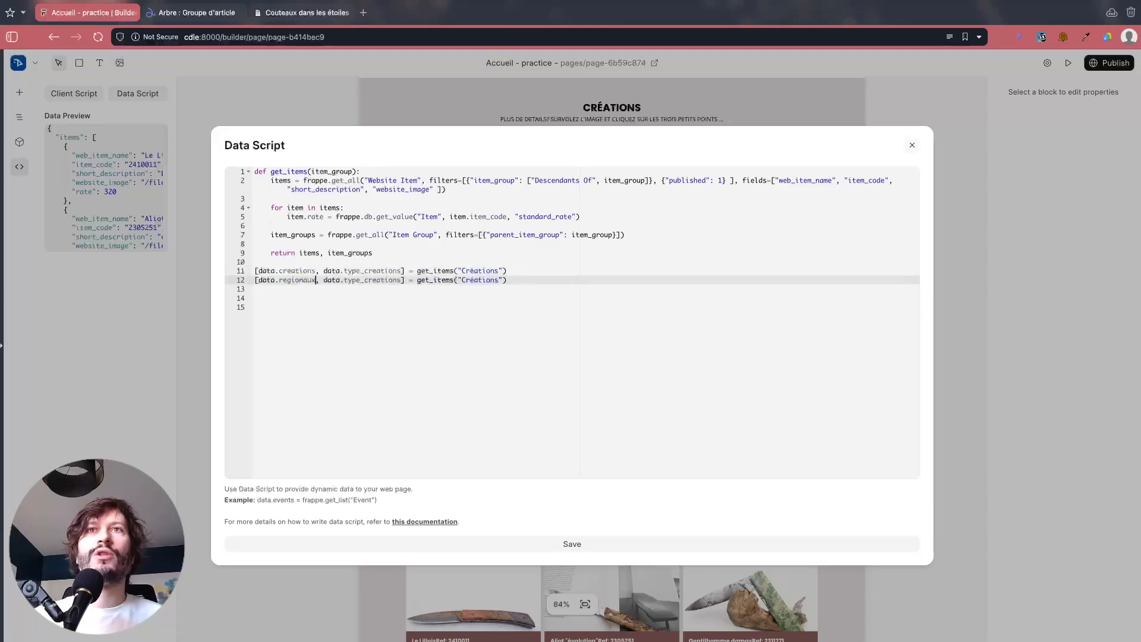
triple_click(363, 281)
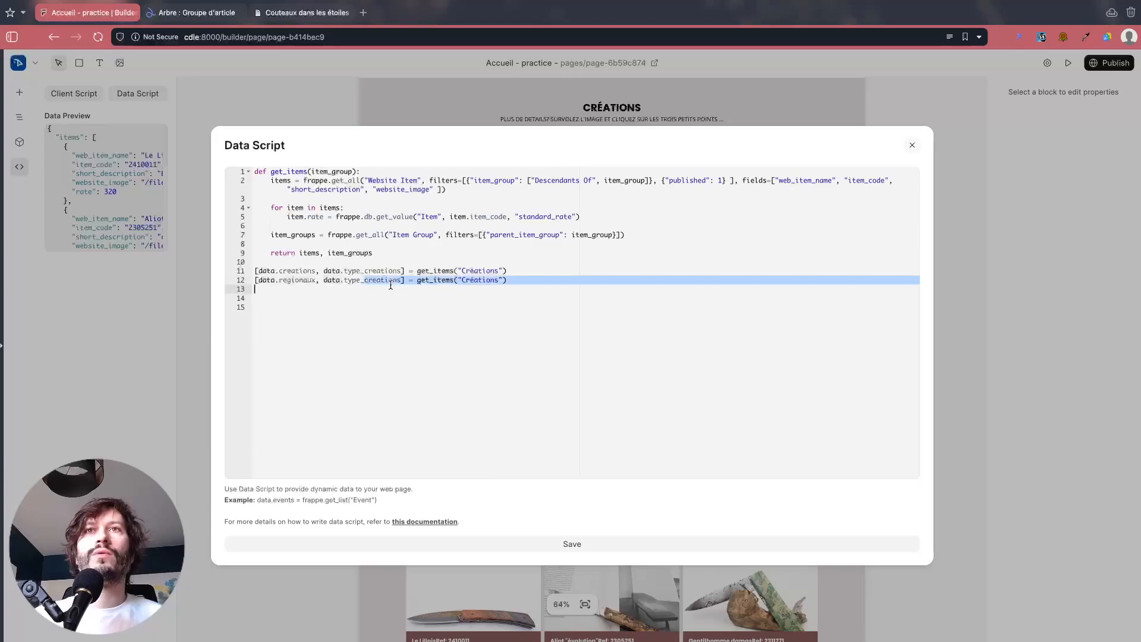
double_click(383, 280)
type("regionaux")
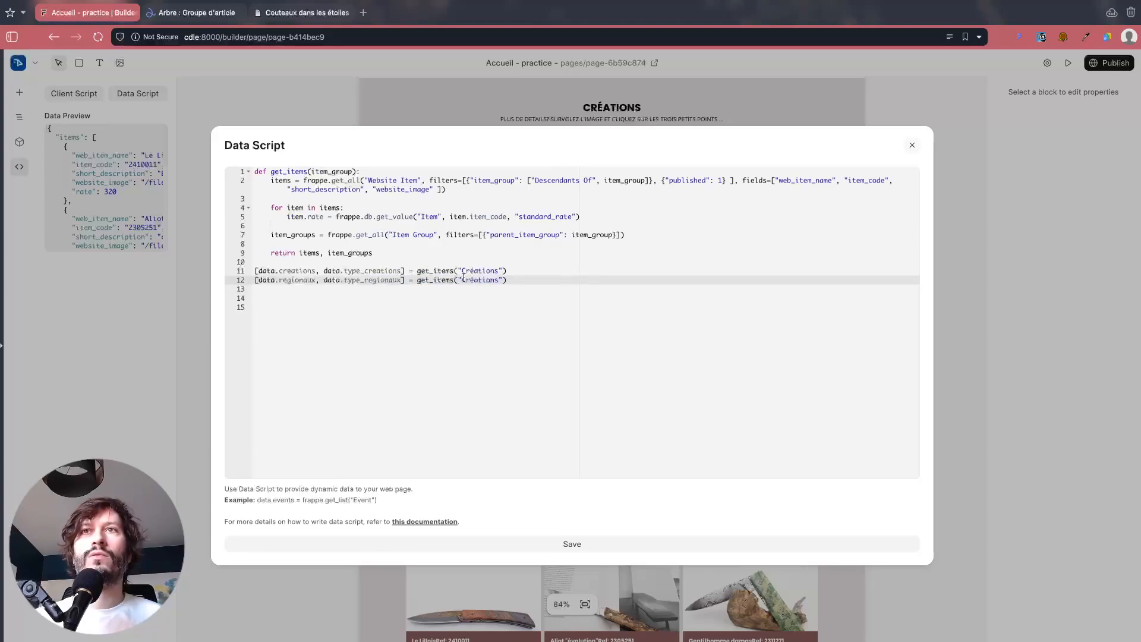
Step: Set the get_items argument on the data.regionaux line to "Régionaux"
left_click_drag(460, 280, 502, 281)
type("Régionau")
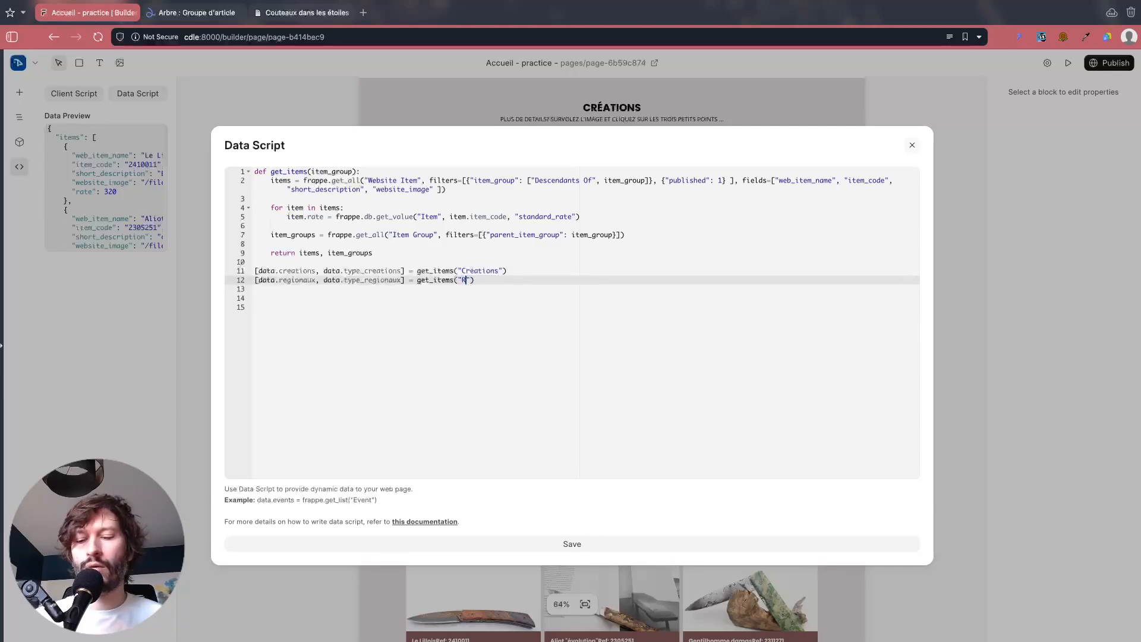
type("x")
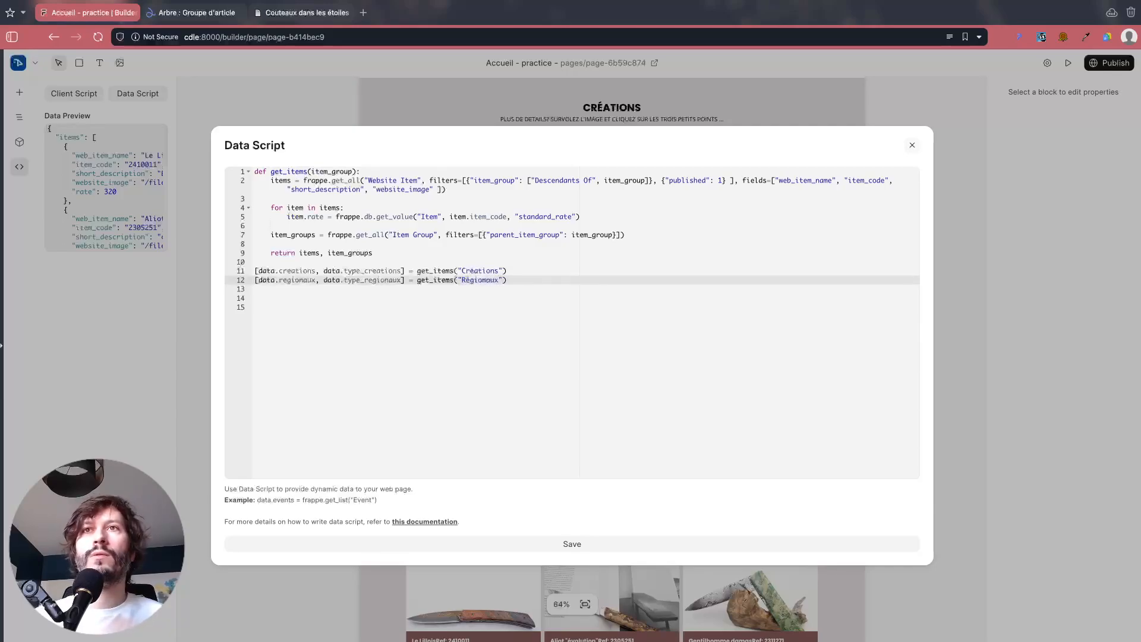
key("BackSpace")
key("BackSpace")
key("BackSpace")
key("BackSpace")
type("naux")
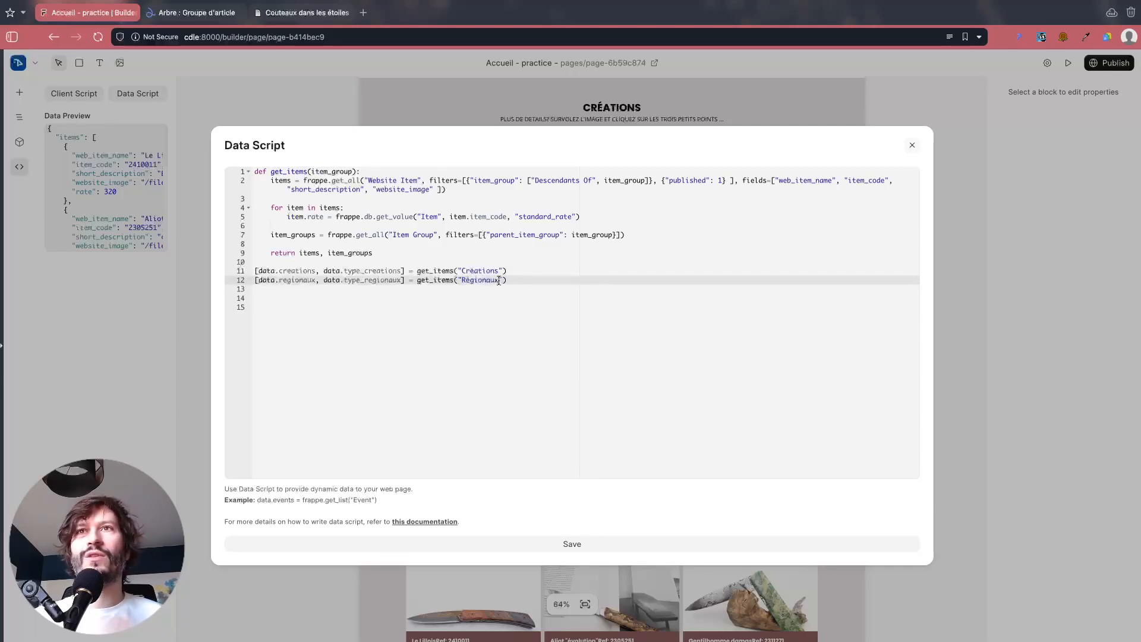
Step: Add a third assignment, [data.tables, data.type_table] = get_items("Couteaux de Table"), from another copy of the line and save the data script
left_click_drag(511, 280, 374, 271)
left_click(537, 279)
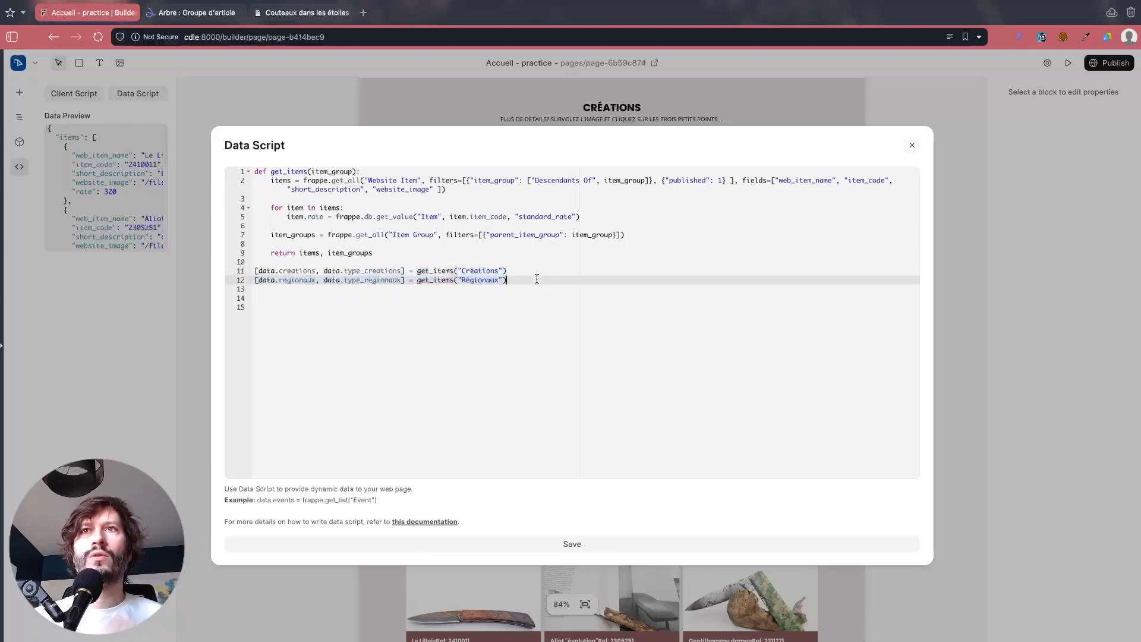
key("Return")
key("super+v")
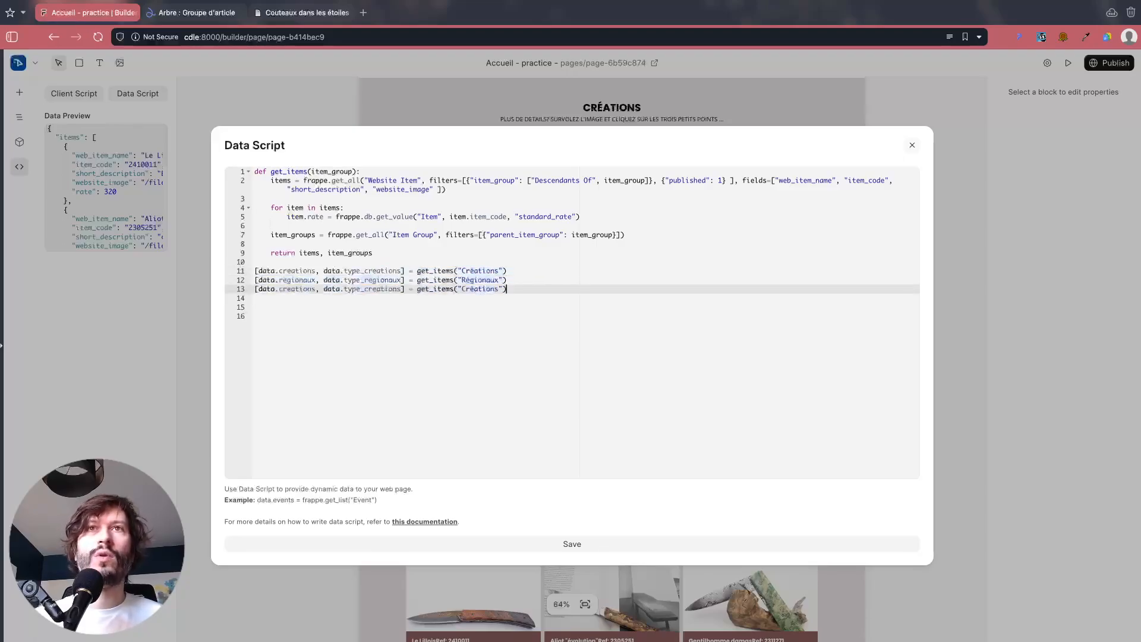
double_click(300, 289)
type("table")
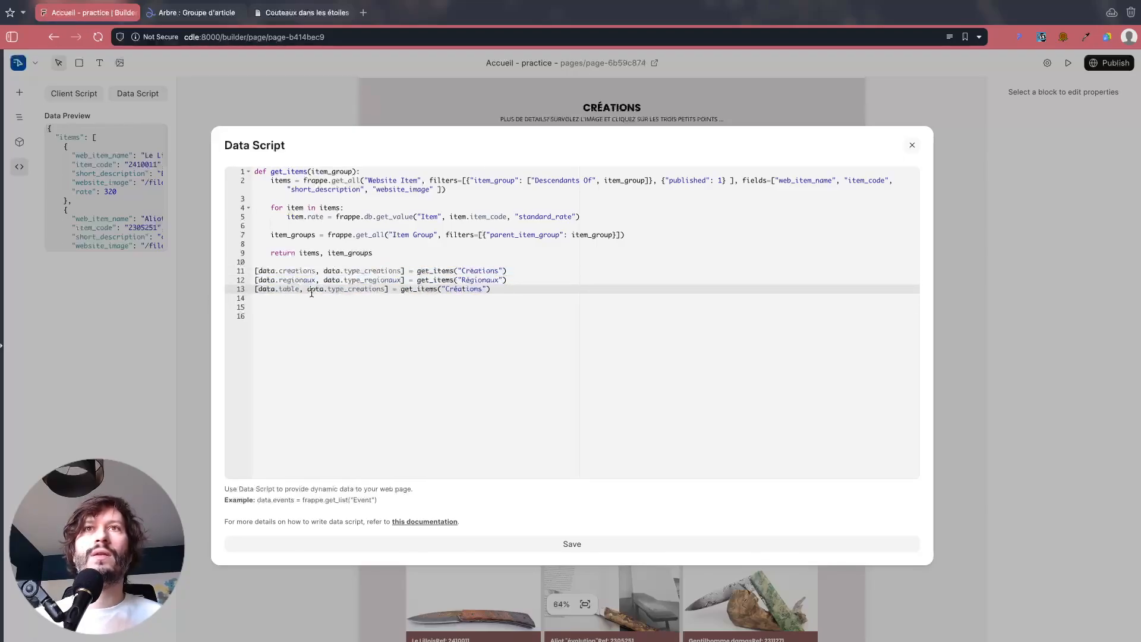
type("s")
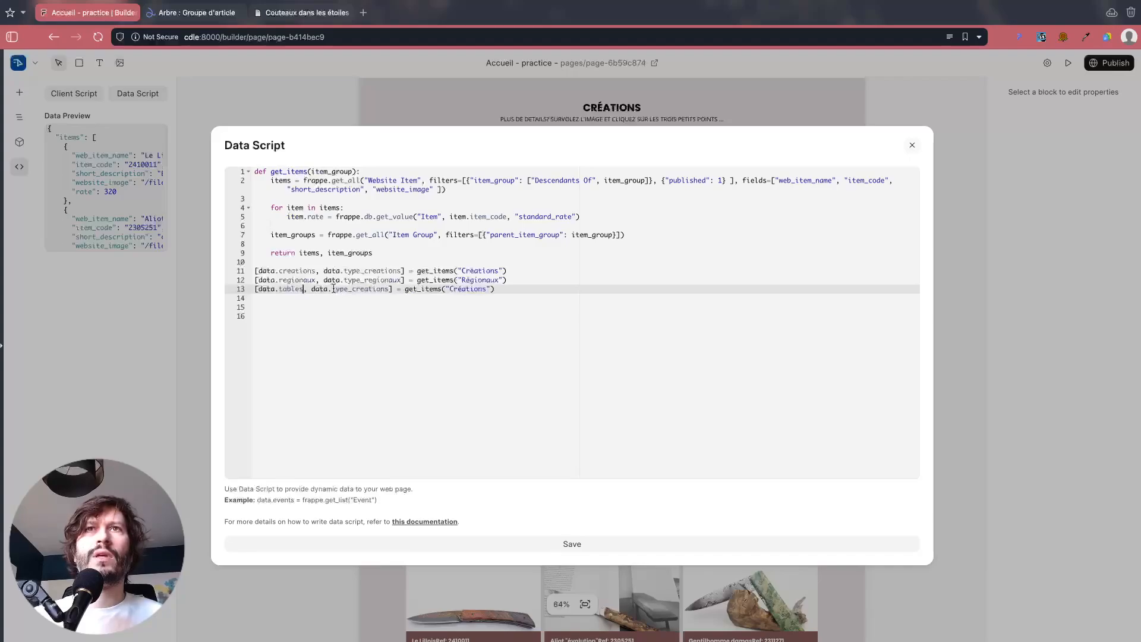
left_click_drag(331, 289, 389, 294)
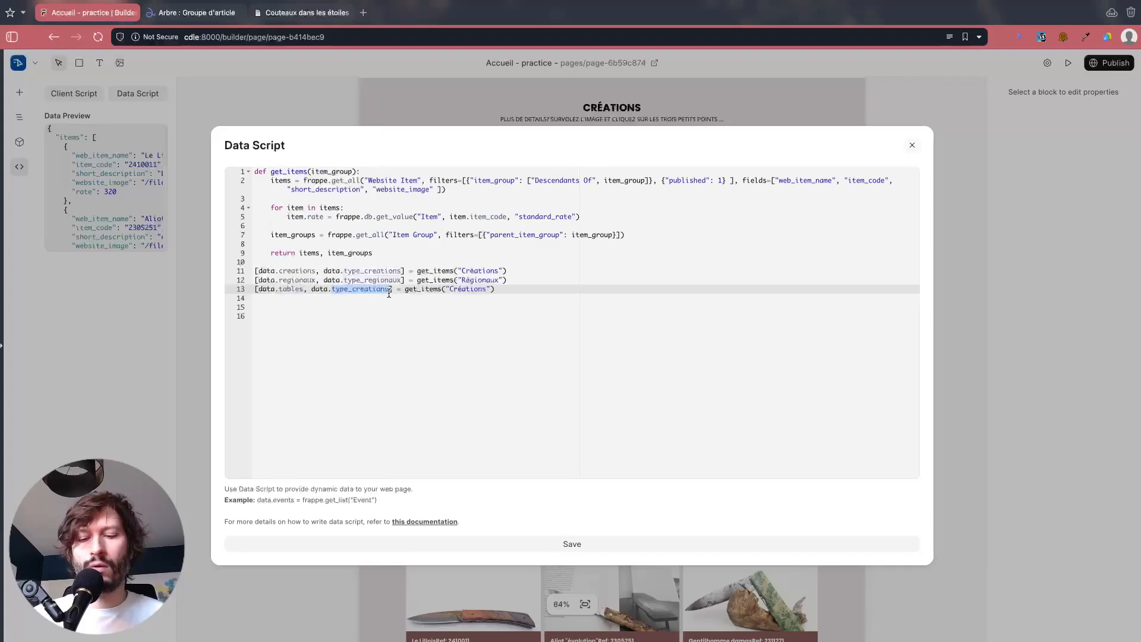
type("type_ta")
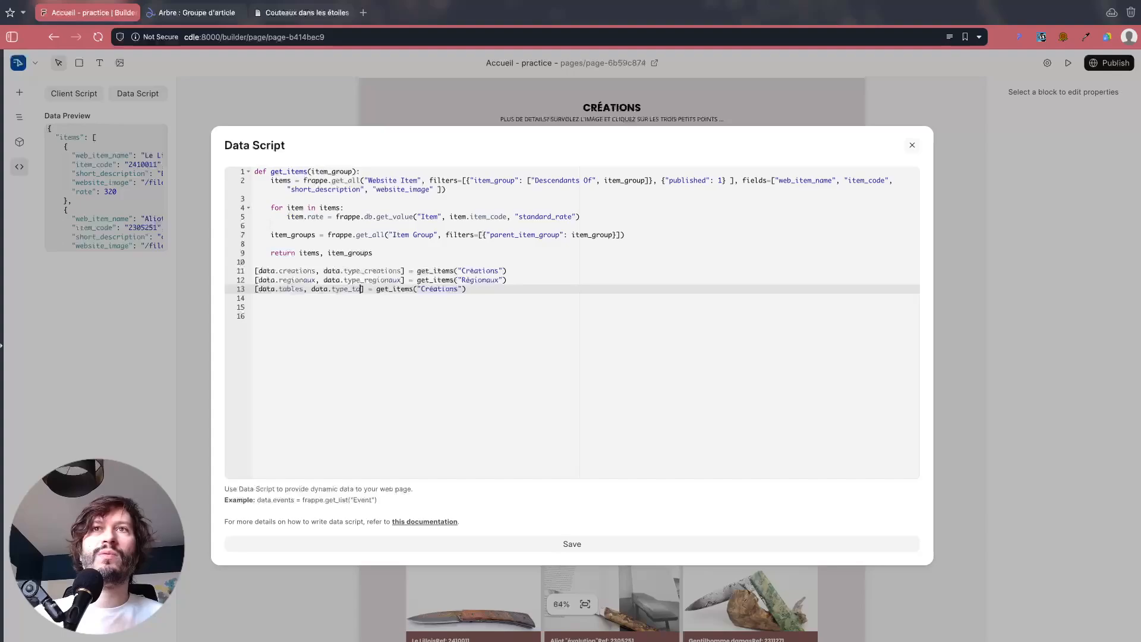
type("ble")
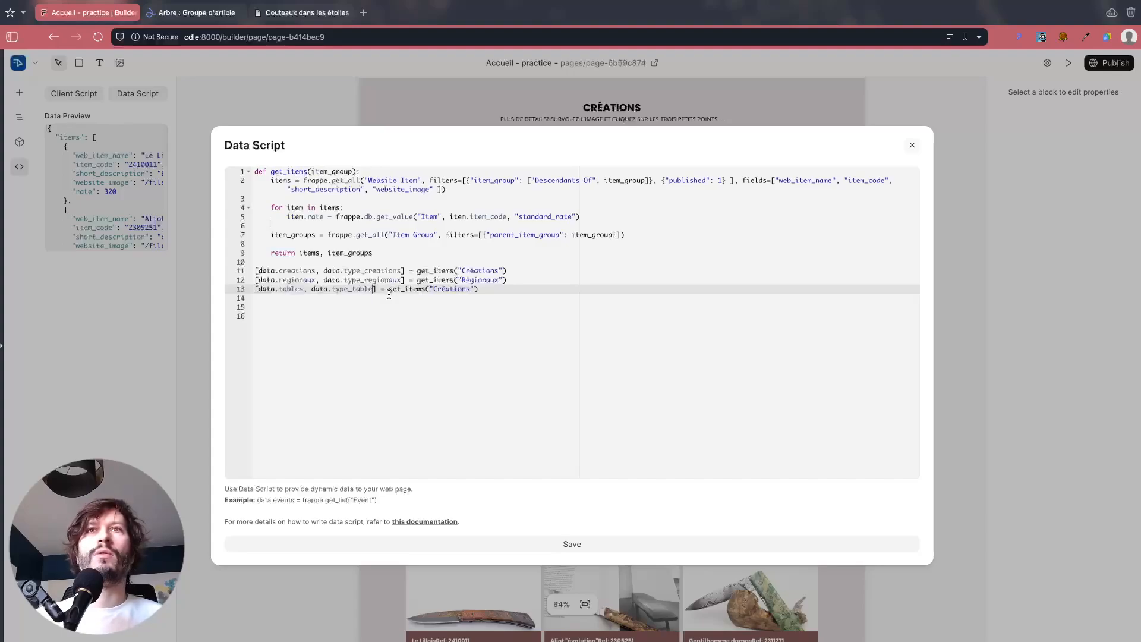
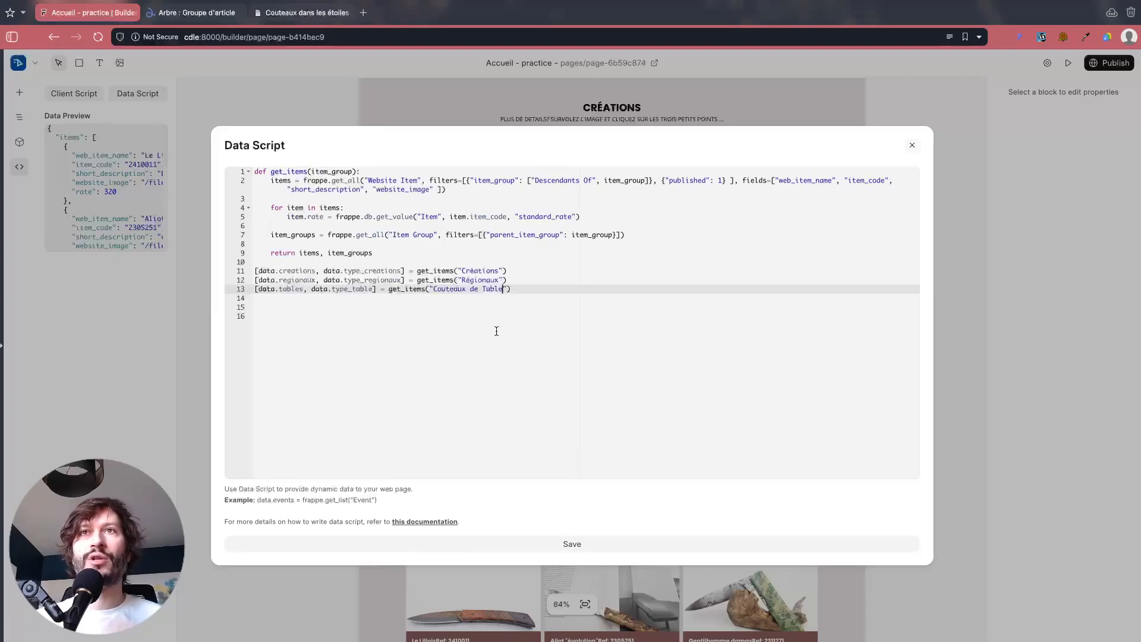
left_click(558, 542)
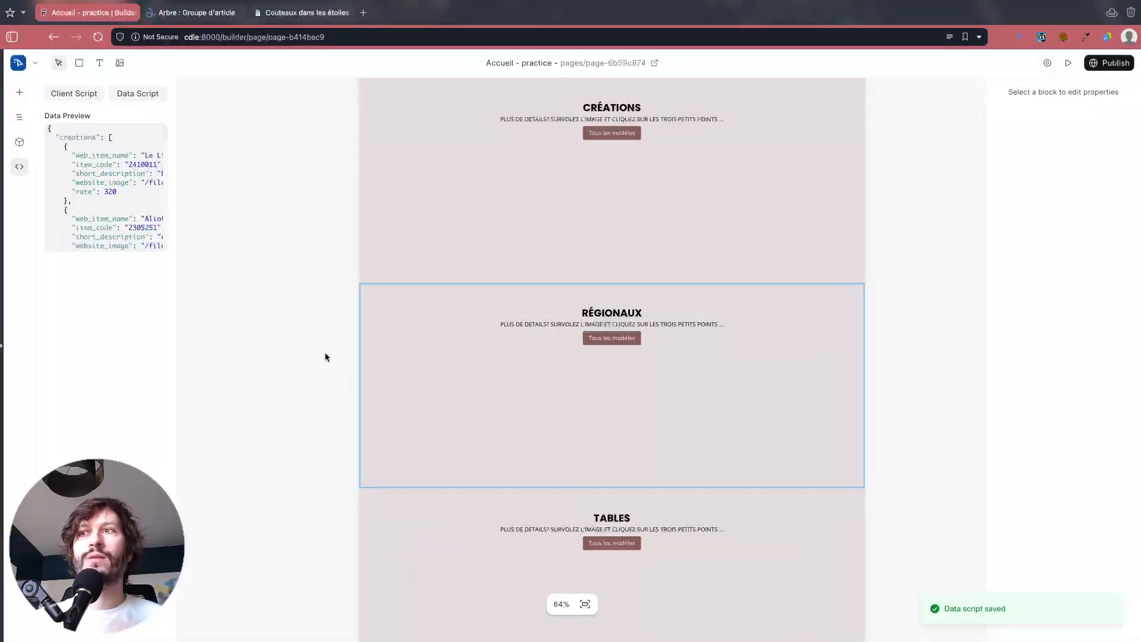
Step: Examine the item and type lists of each section in the data preview, widening it for reading and narrowing it again
left_click(176, 135)
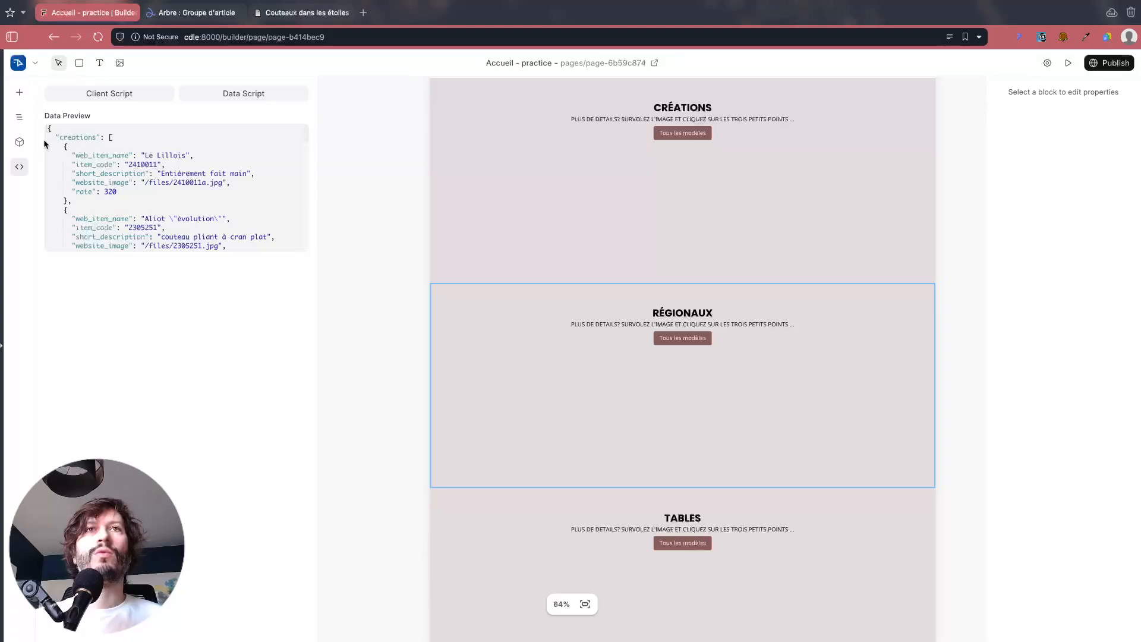
scroll(304, 131, "down", 10)
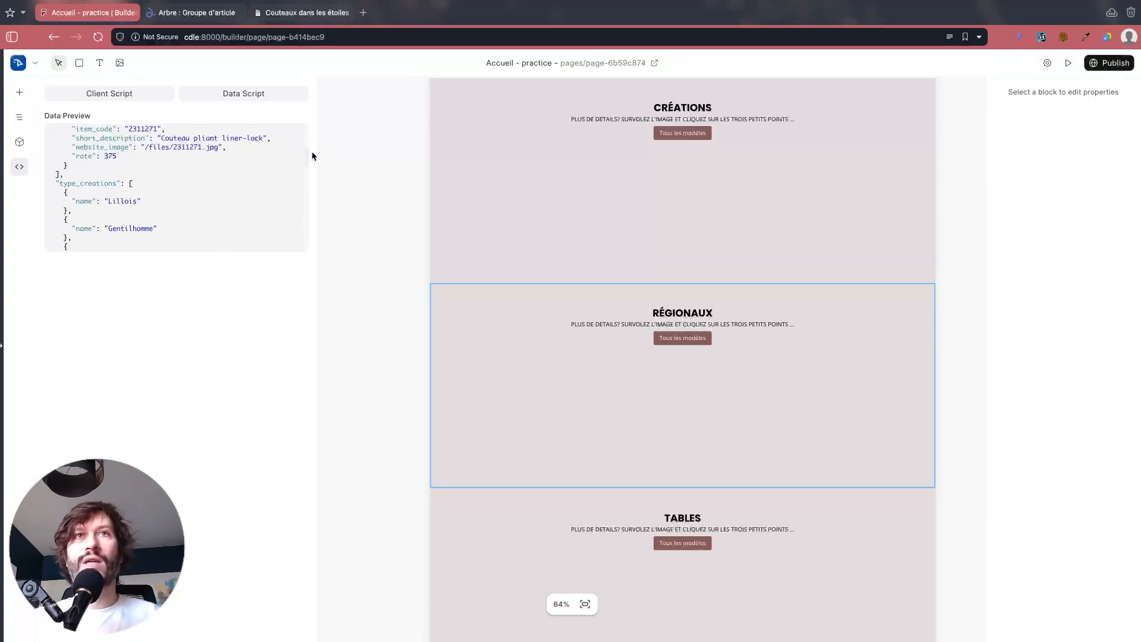
left_click_drag(312, 152, 204, 236)
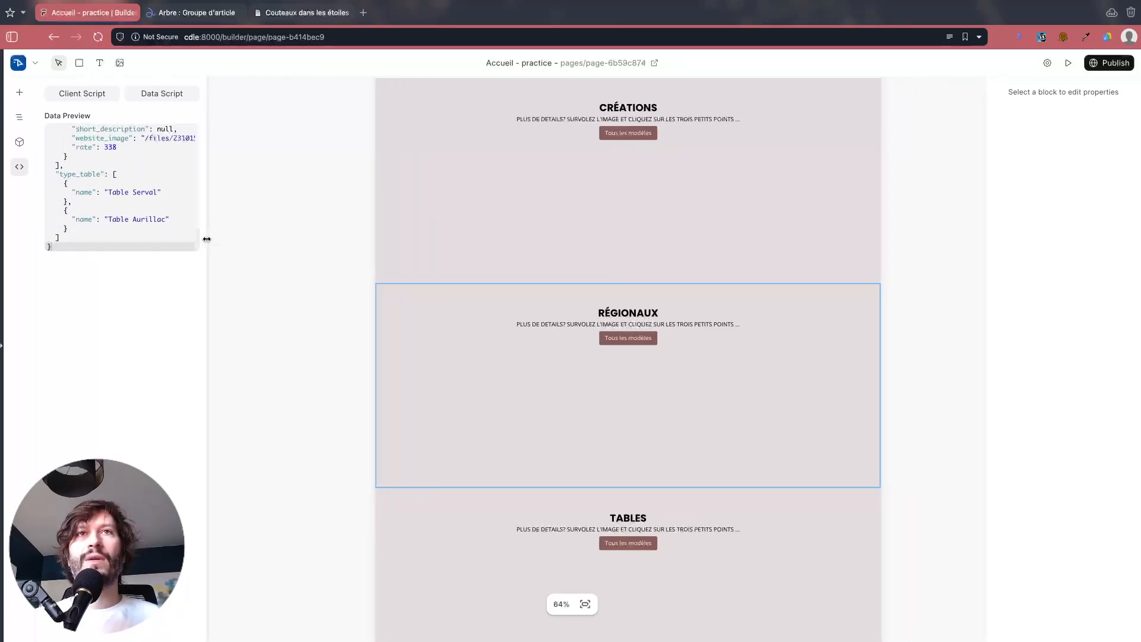
Step: Set the data key of the repeater in the Créations section's couteaux block to creations
left_click(20, 119)
scroll(297, 149, "down", 5)
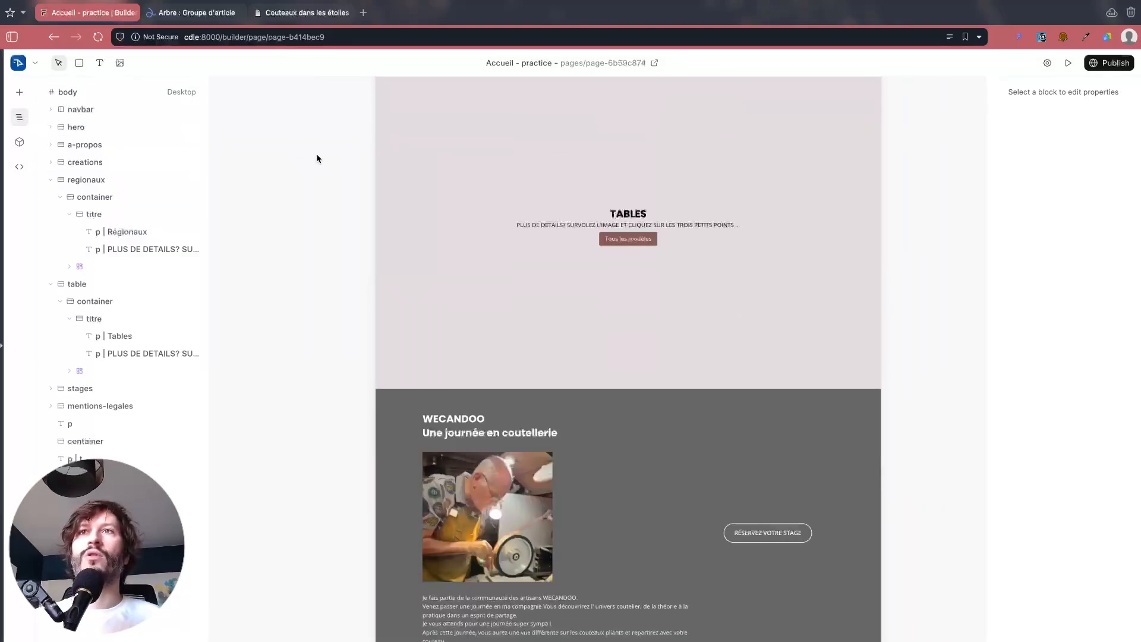
scroll(356, 159, "up", 8)
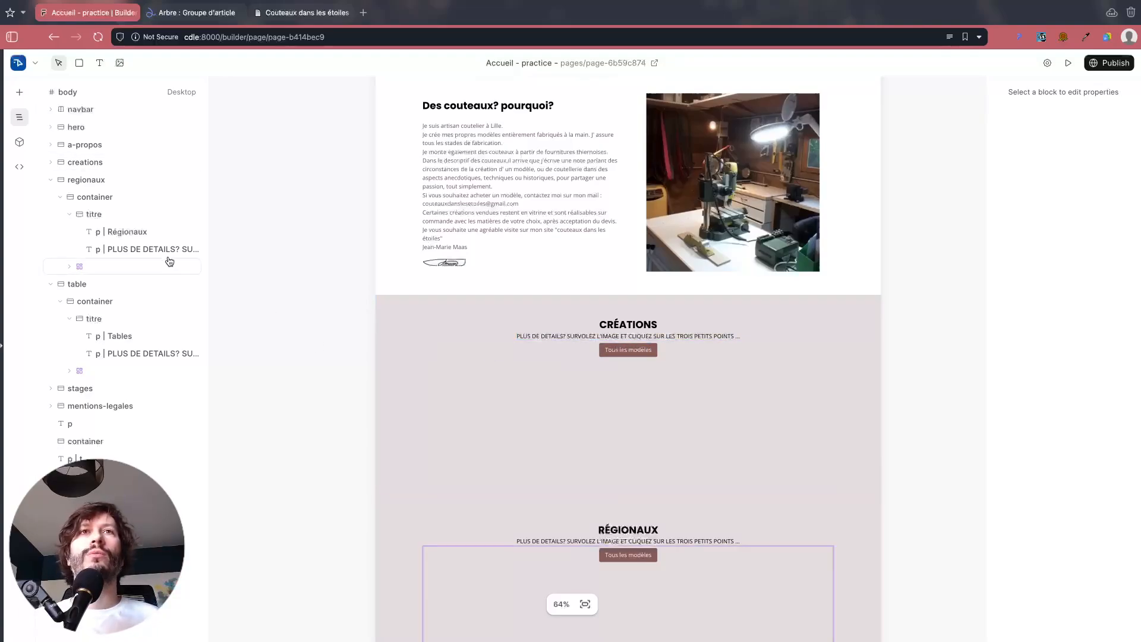
left_click(69, 266)
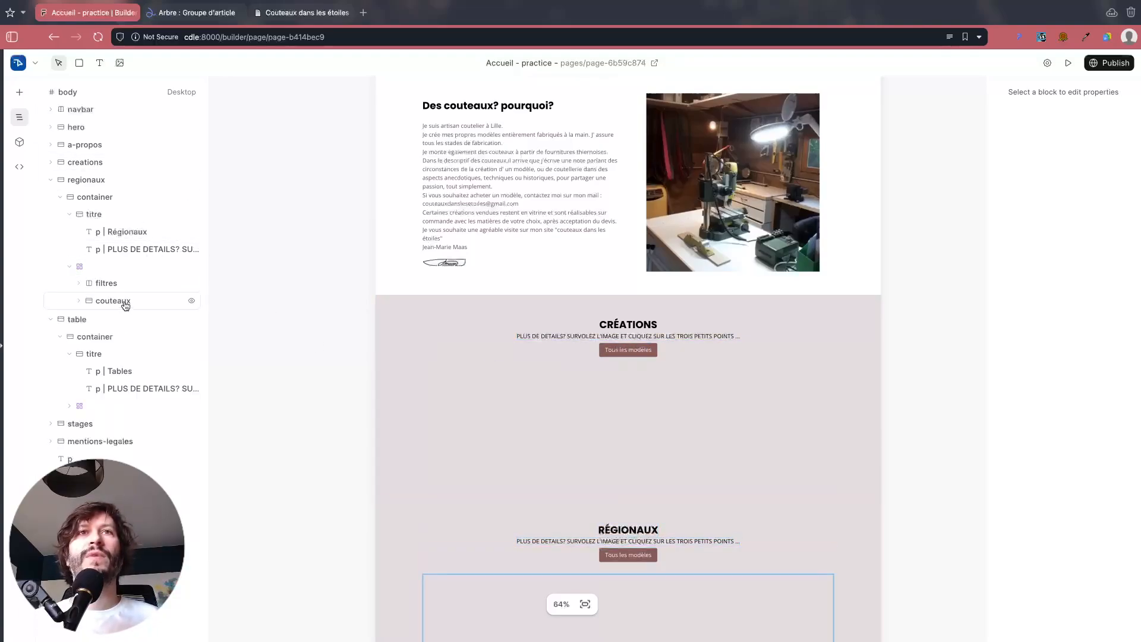
left_click(597, 402)
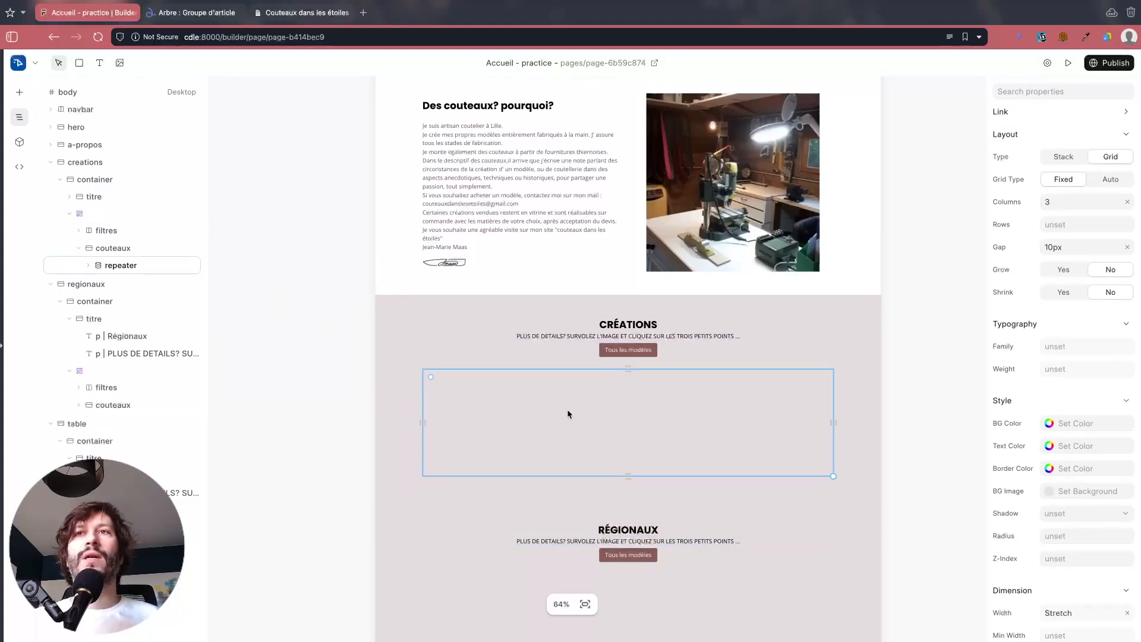
left_click(1093, 91)
type("data")
left_click(1078, 135)
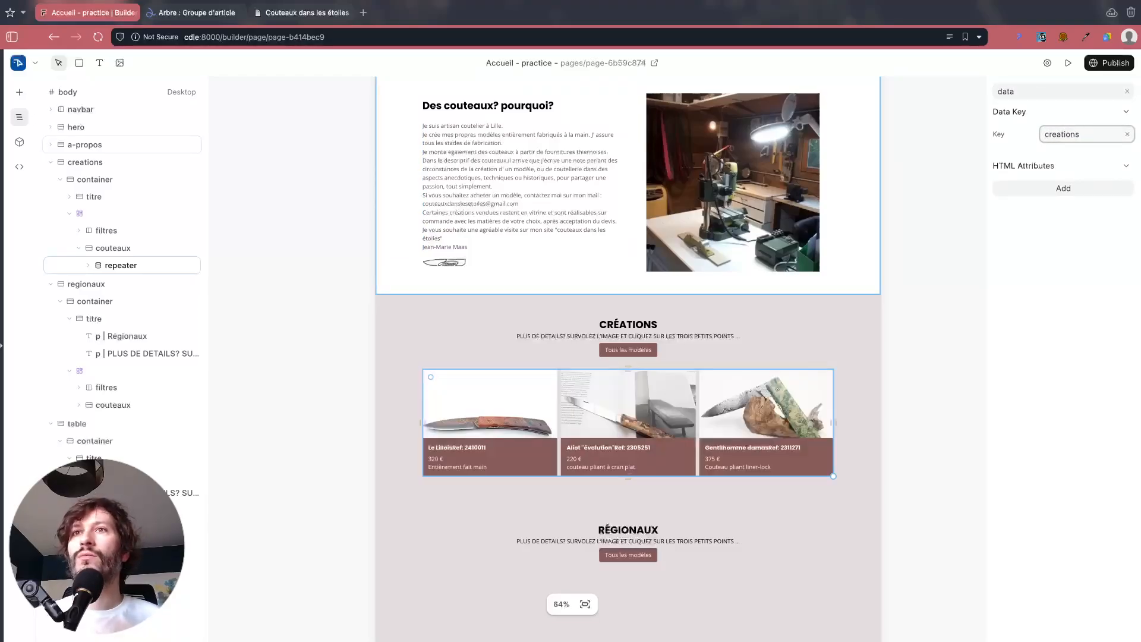
Step: Set the data key of the repeater in the Créations section's filtres block to type_creations
left_click(670, 348)
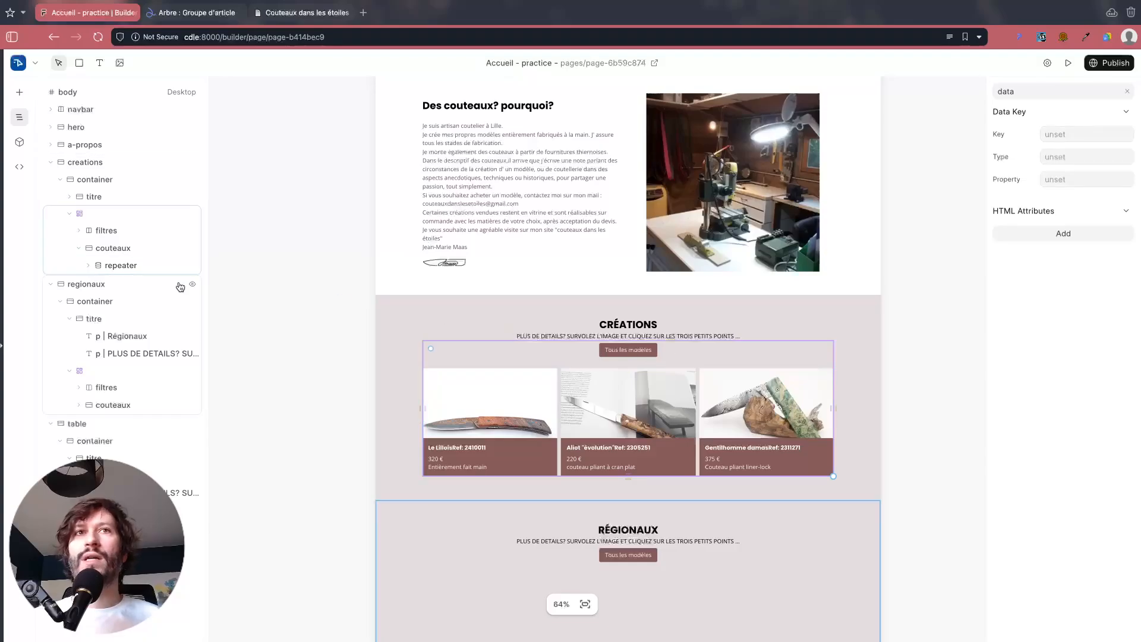
left_click(83, 232)
left_click(116, 263)
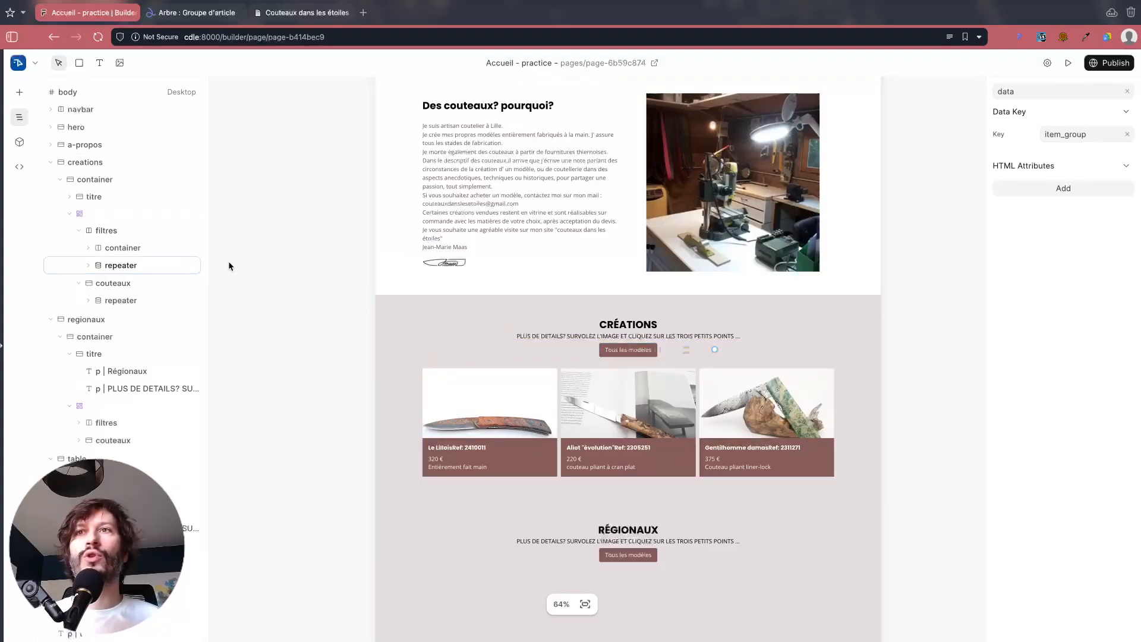
double_click(1087, 137)
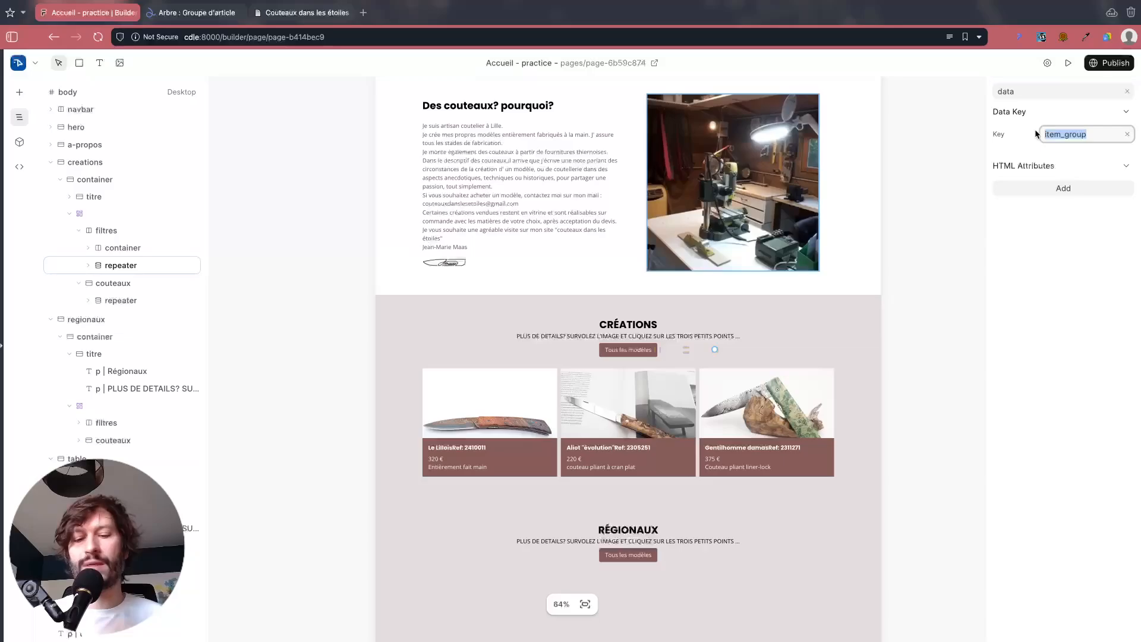
type("type_creations")
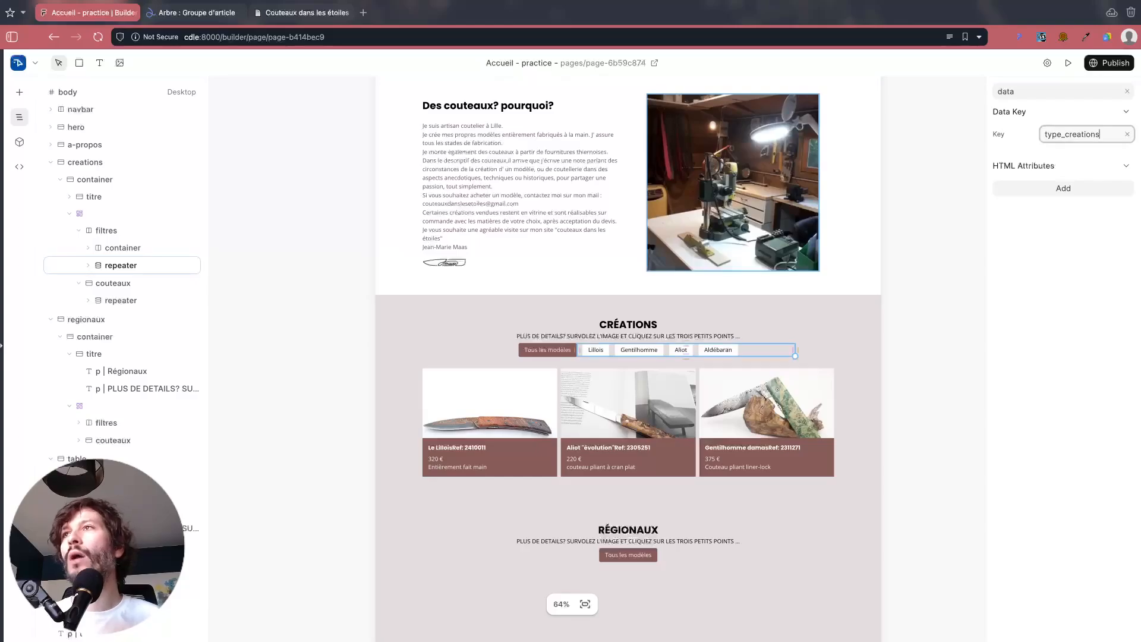
Step: In the Régionaux section, set the filtres repeater's data key to type_regionaux and the couteaux repeater's key to regionaux
left_click(132, 323)
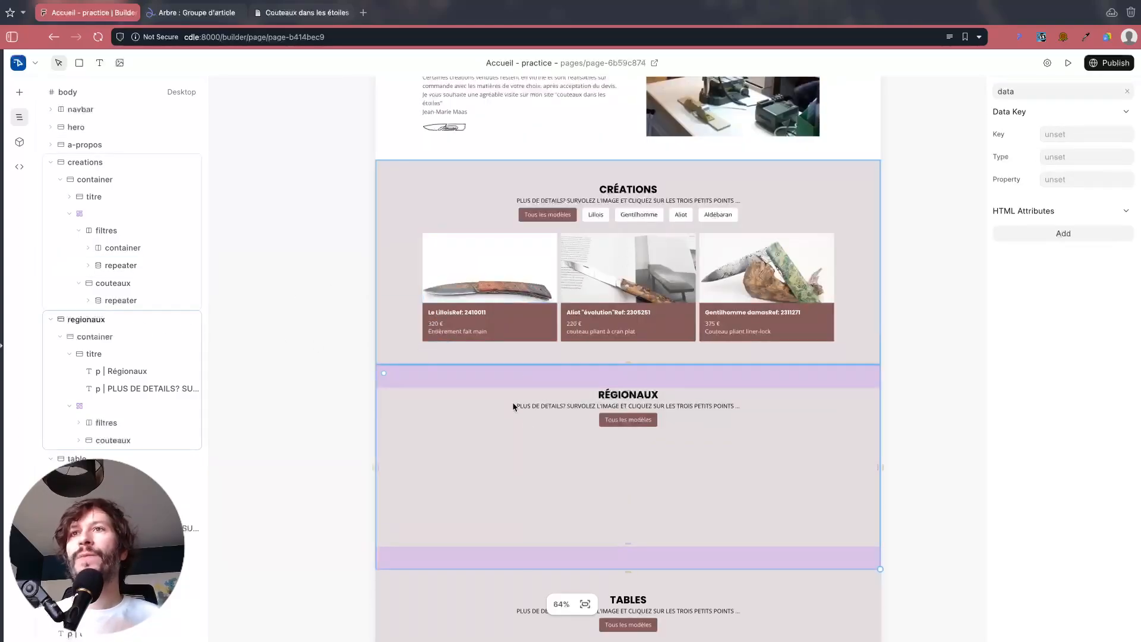
left_click(562, 461)
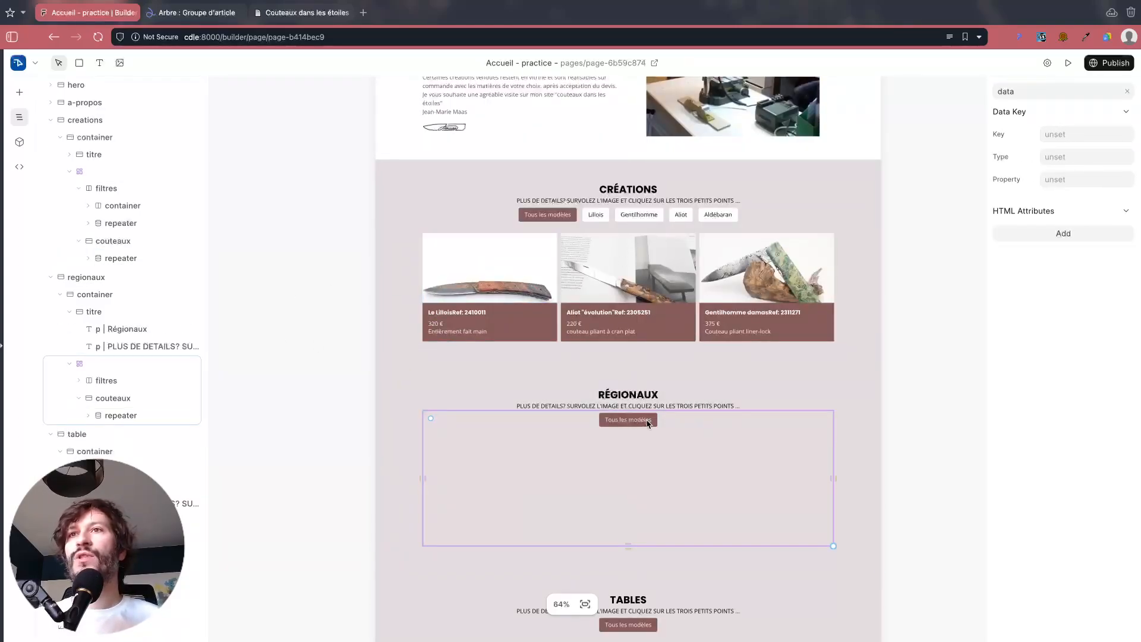
left_click(79, 381)
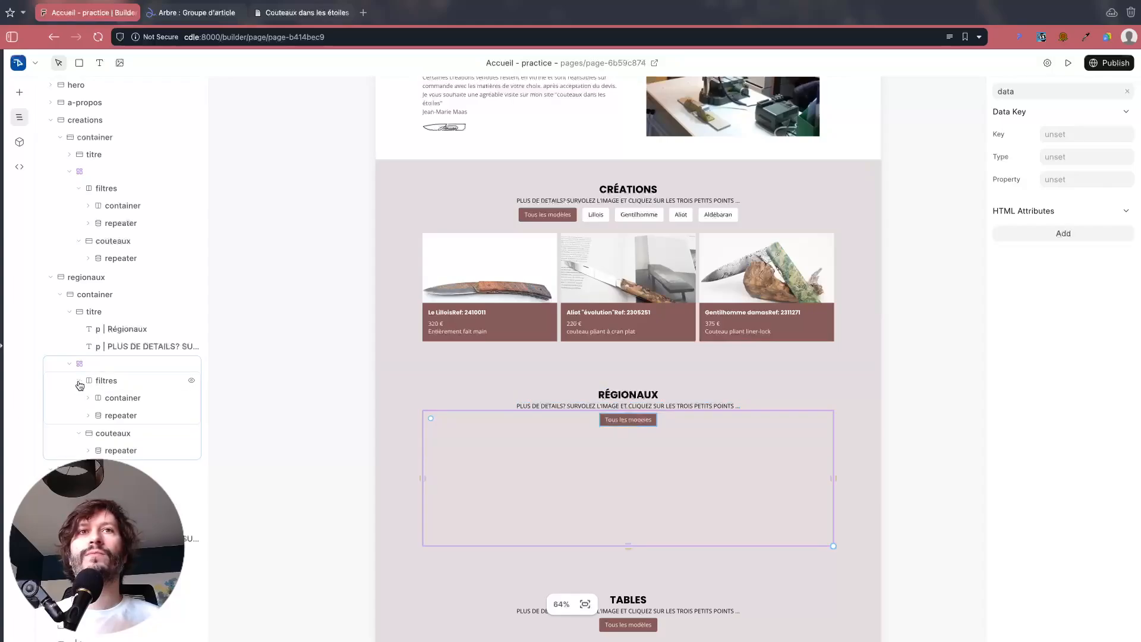
left_click(117, 415)
double_click(1095, 134)
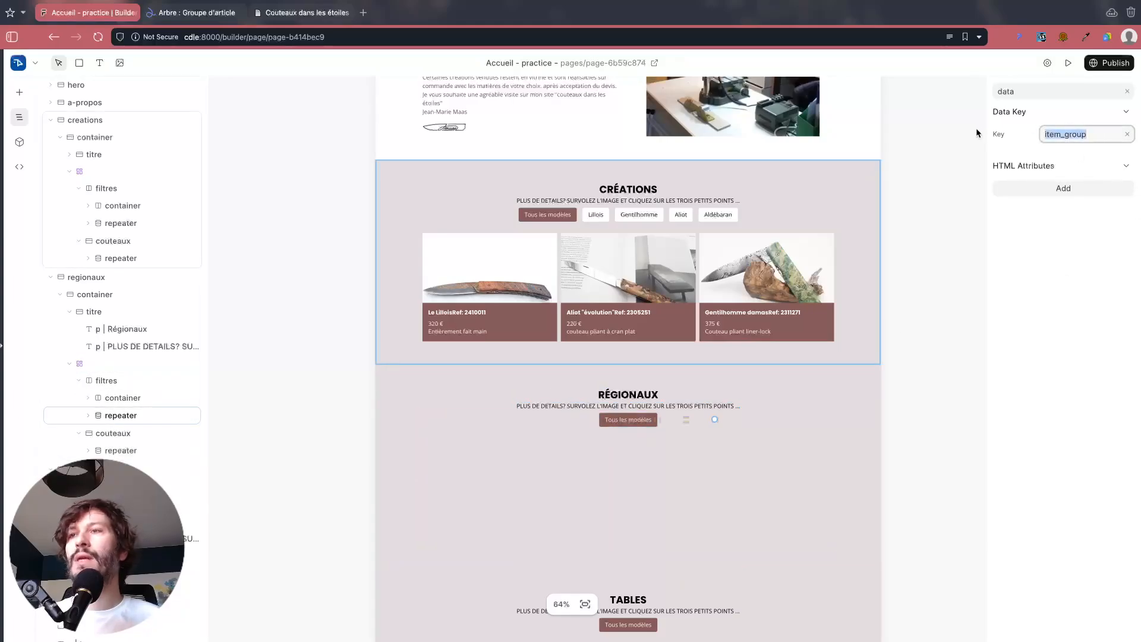
type("type_regionaux")
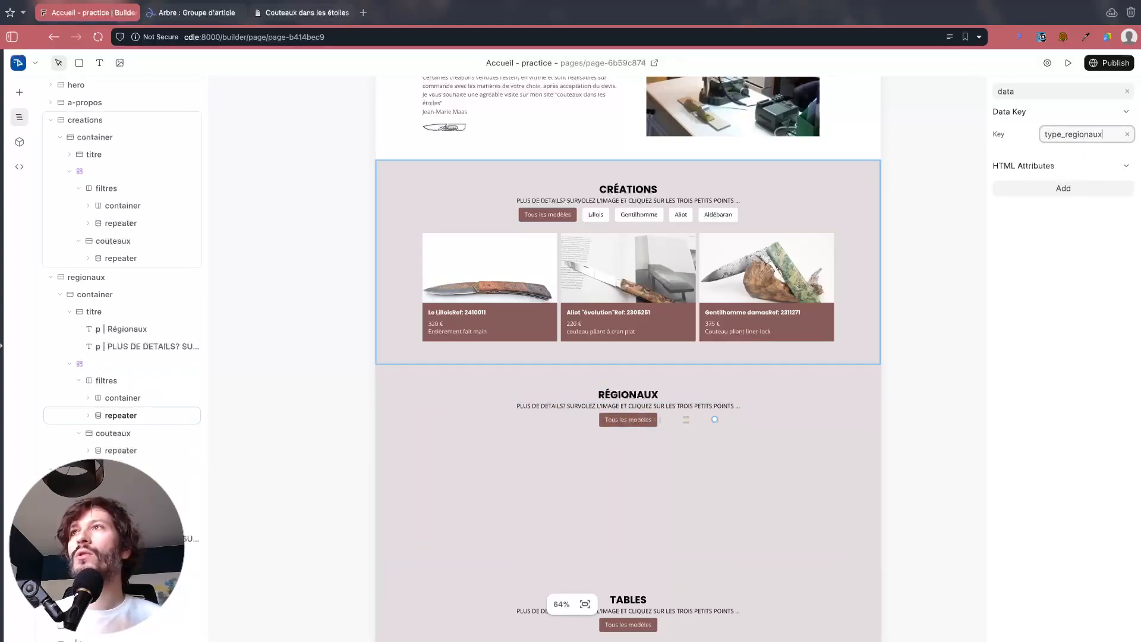
left_click(98, 450)
left_click_drag(1076, 132, 1002, 137)
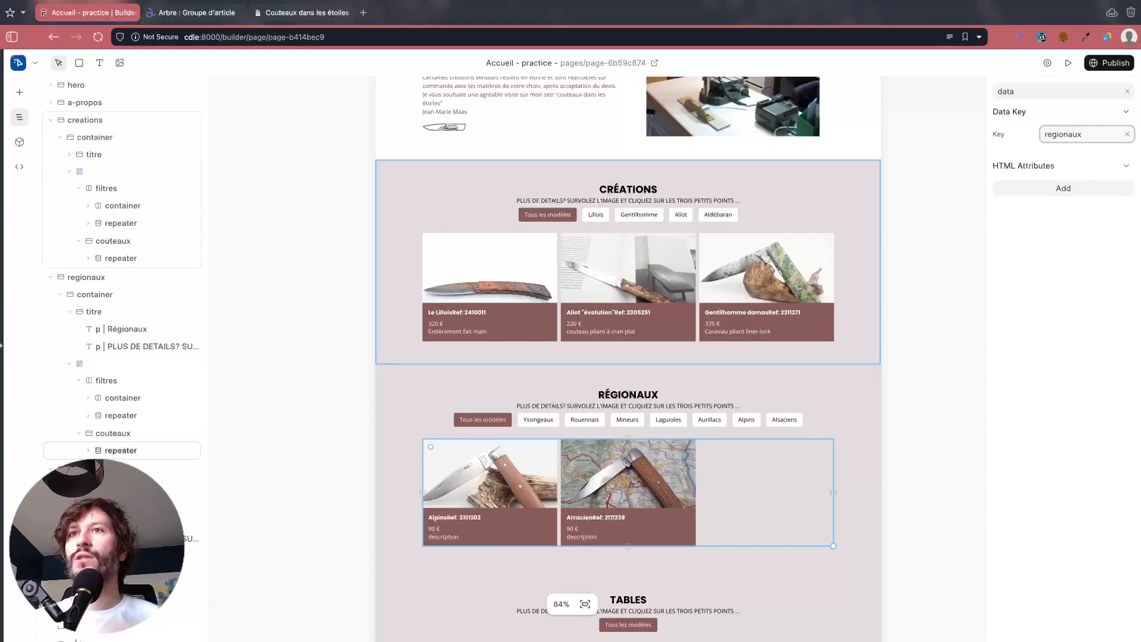
Step: Set the data key of the repeater in the Tables section's filtres block to type_table
scroll(628, 361, "down", 5)
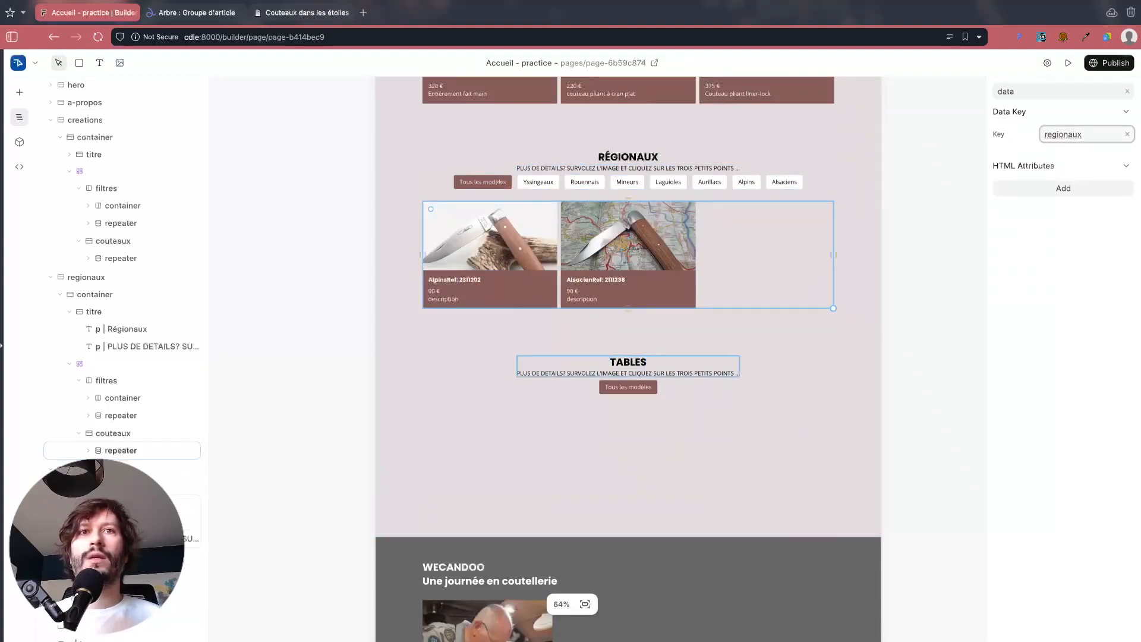
left_click(505, 445)
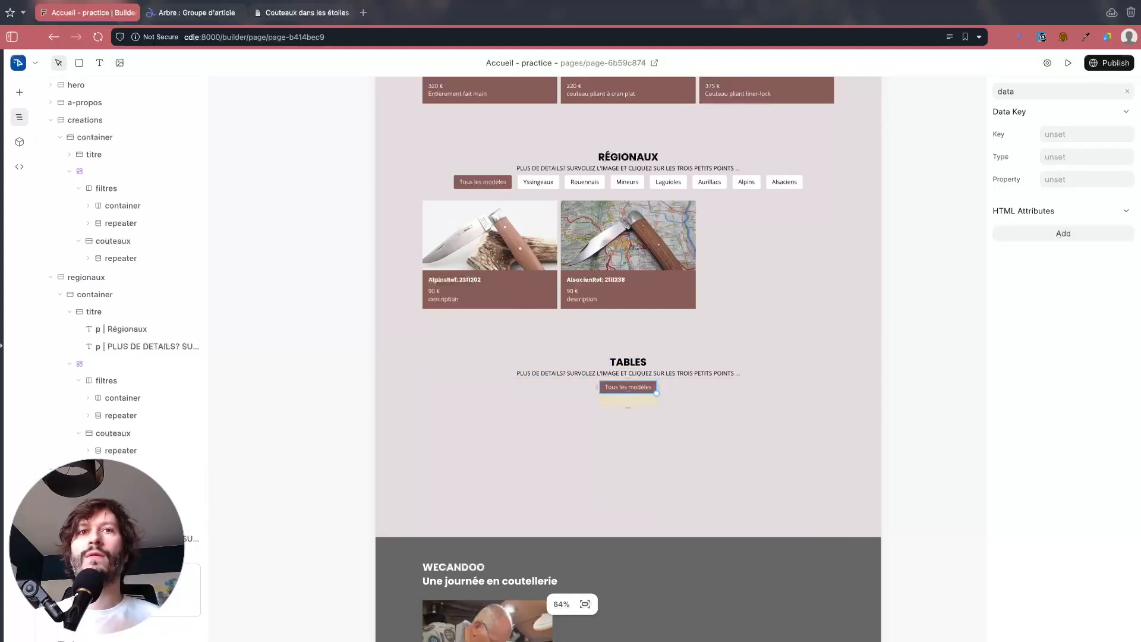
left_click(121, 607)
left_click_drag(1090, 135, 997, 136)
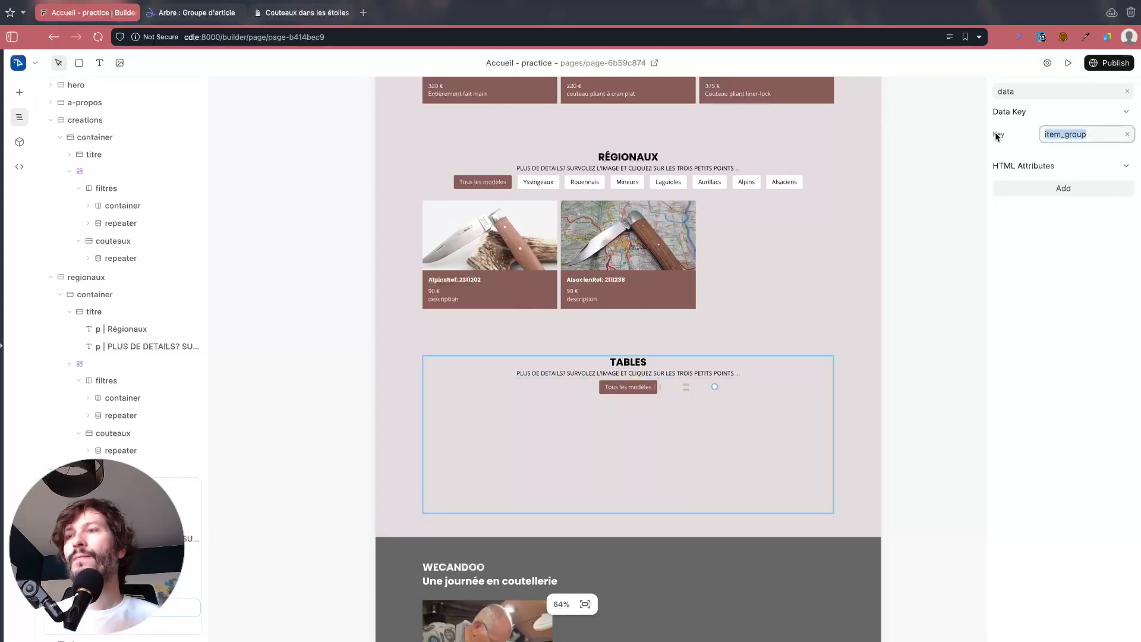
type("type_table")
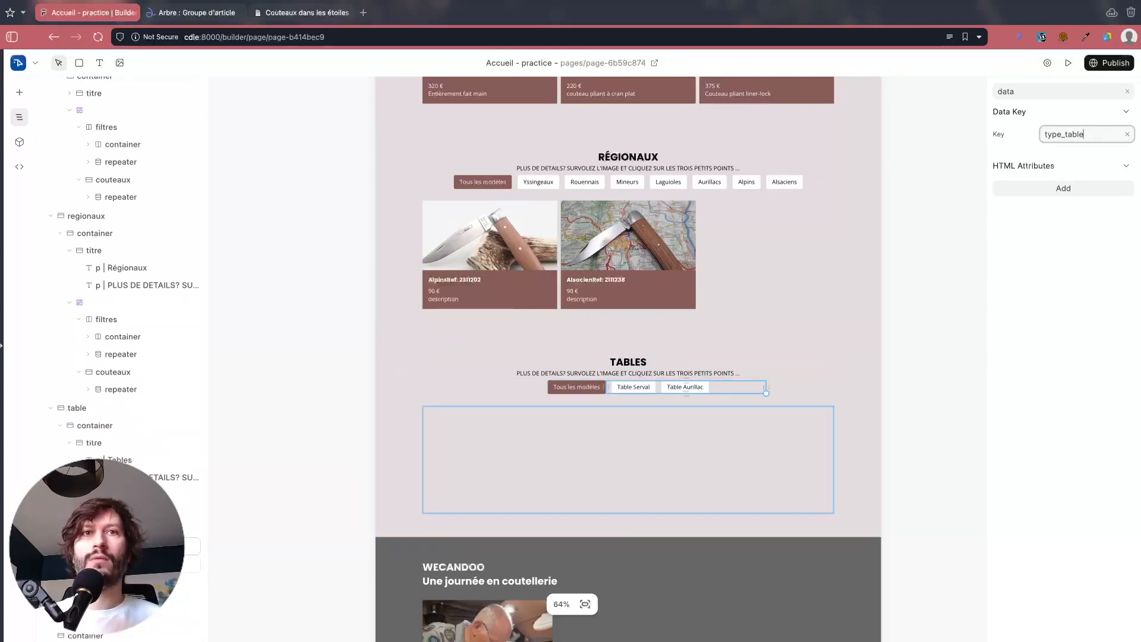
Step: Set the data key of the repeater in the Tables section's couteaux block to tables and deselect it
left_click(78, 564)
left_click(120, 581)
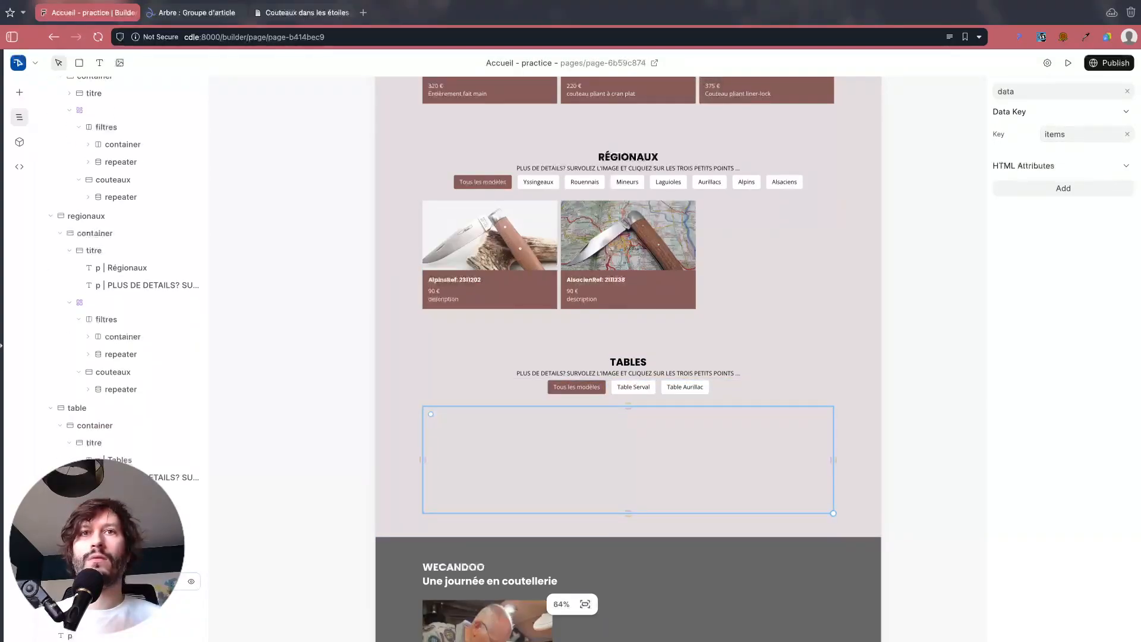
left_click_drag(1072, 132, 1013, 128)
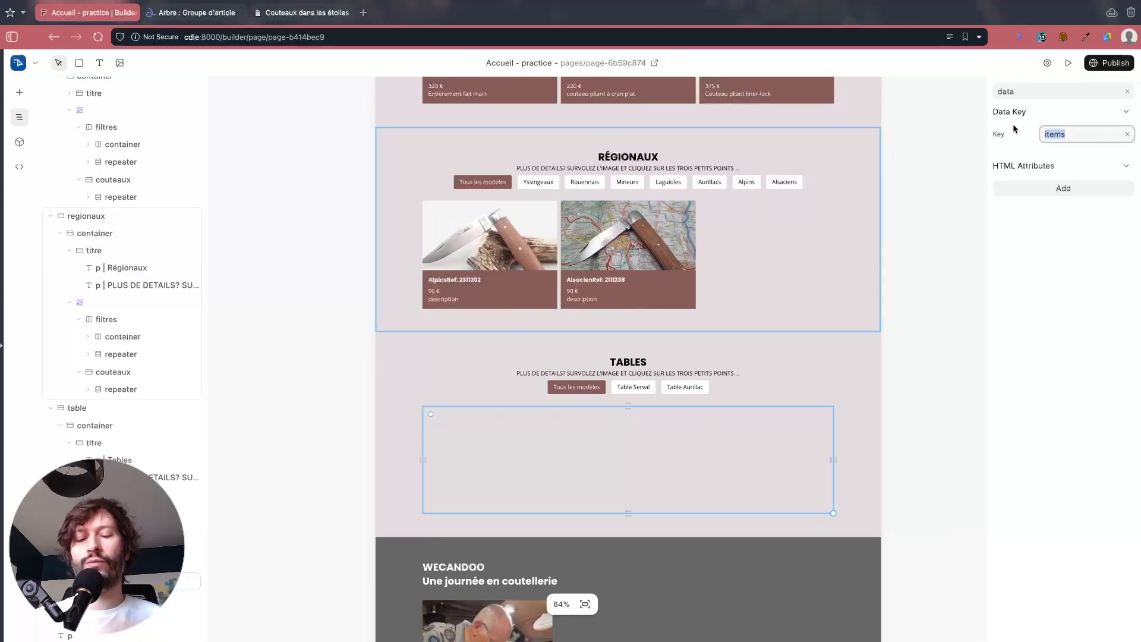
type("table")
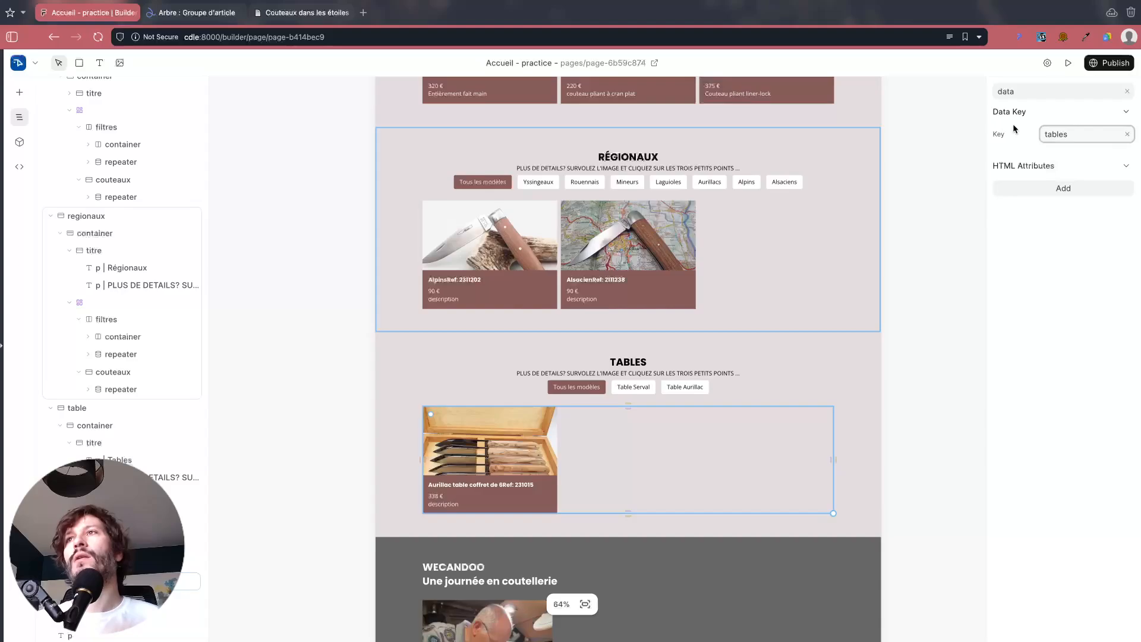
left_click(341, 209)
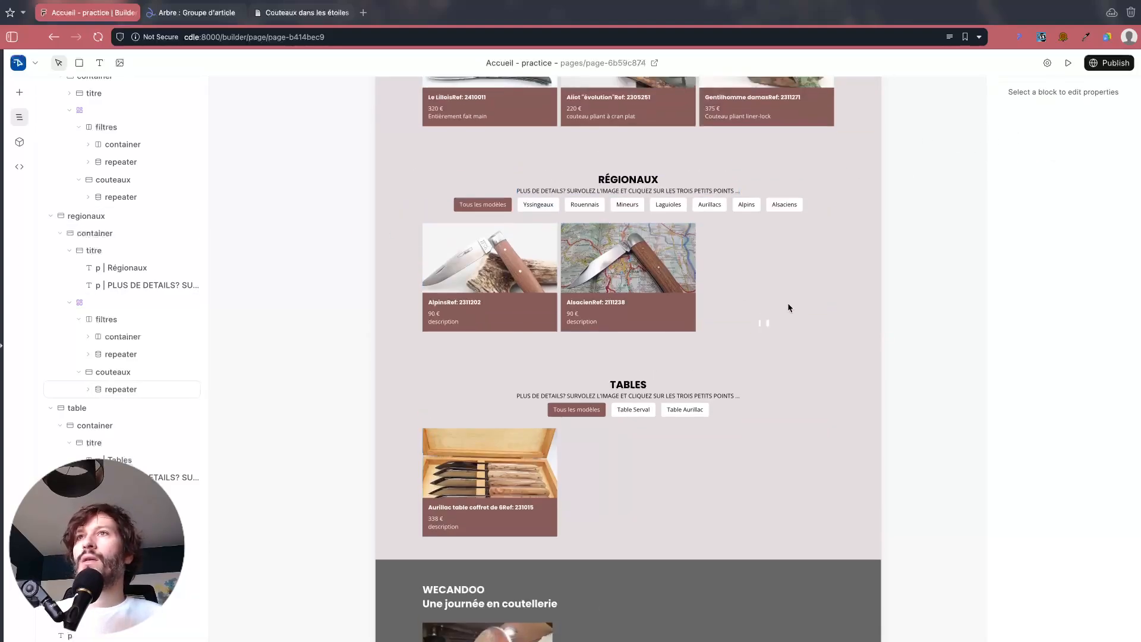
Step: Preview the page and check the product sections at desktop and mobile widths
scroll(788, 307, "up", 2)
left_click(1069, 64)
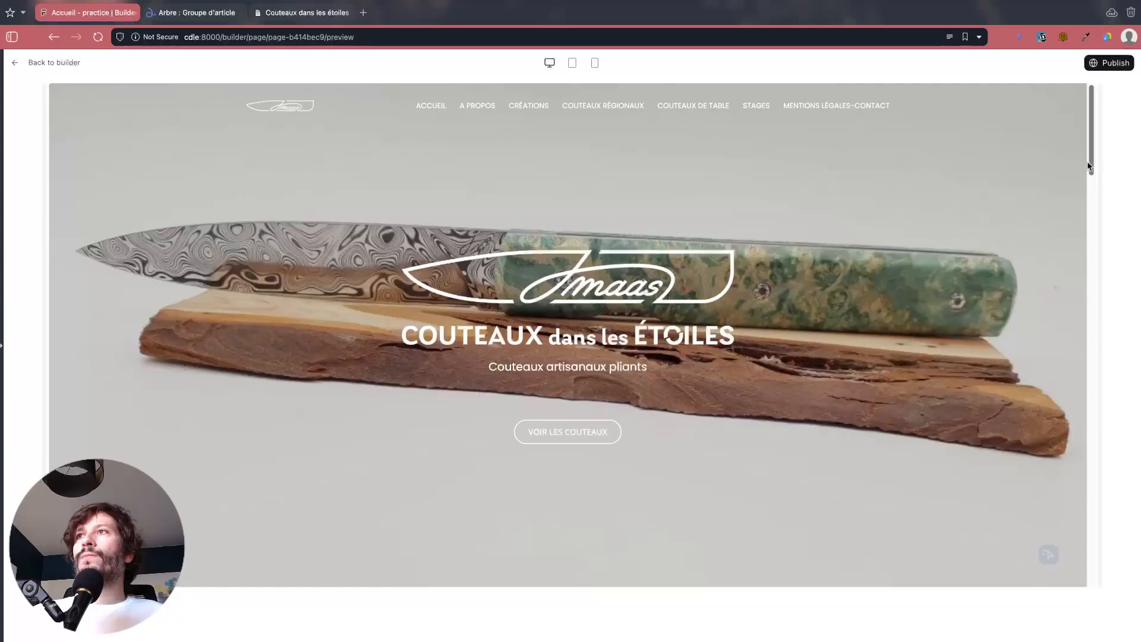
scroll(1123, 254, "down", 15)
scroll(1129, 321, "up", 2)
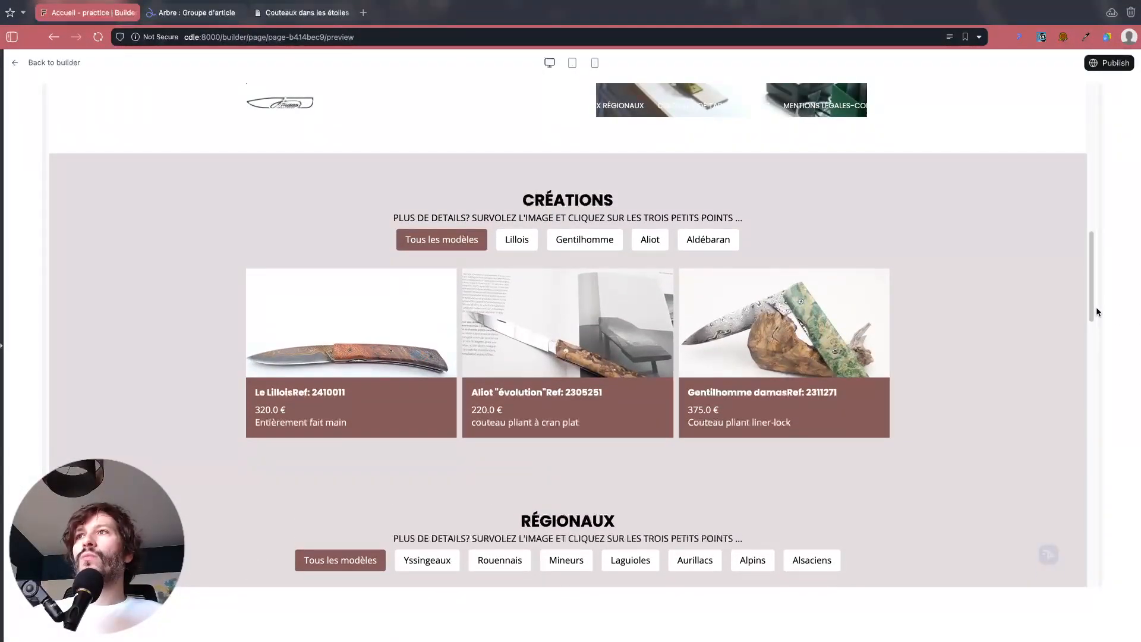
left_click_drag(1096, 307, 677, 337)
scroll(660, 337, "down", 3)
scroll(660, 338, "down", 3)
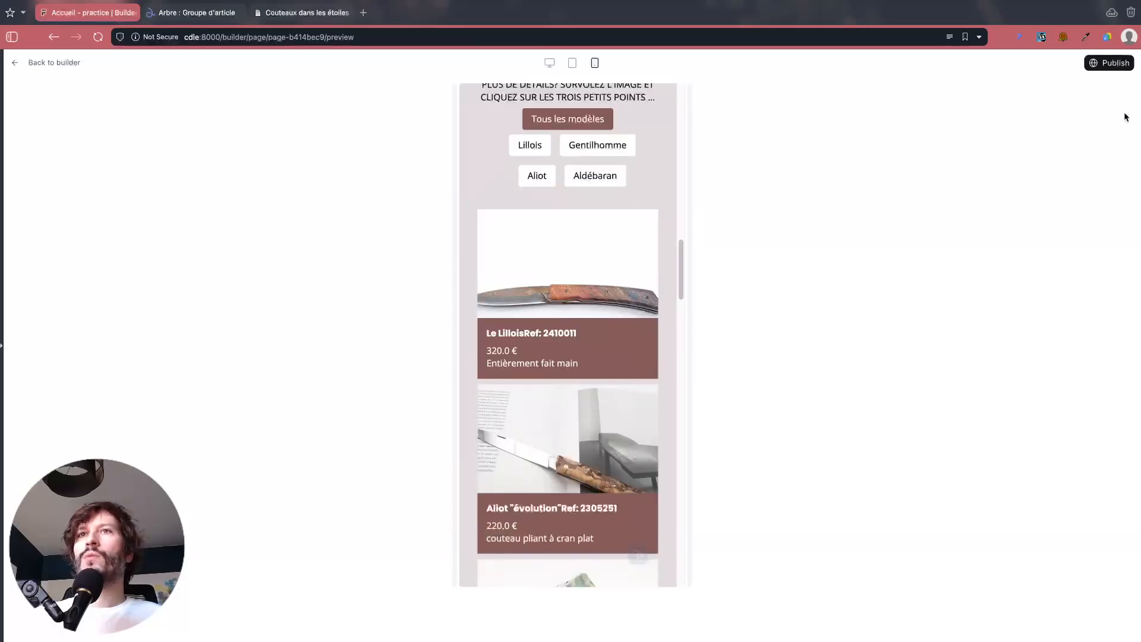
Step: Publish the page and review the Créations, Régionaux and Tables sections on the live page
left_click(1109, 62)
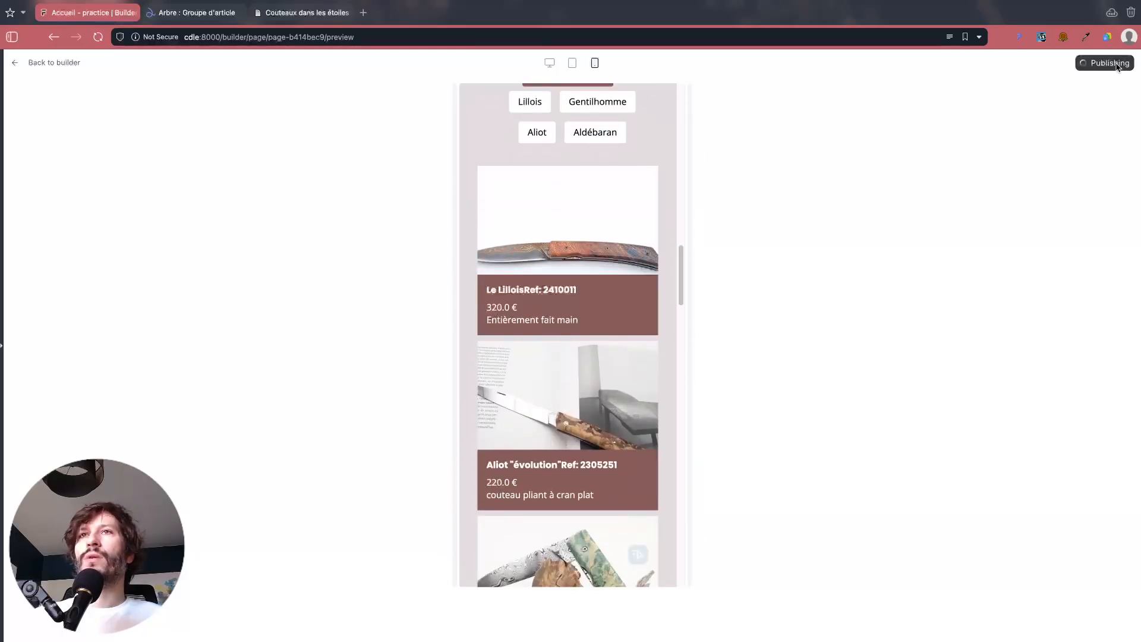
scroll(1133, 114, "down", 10)
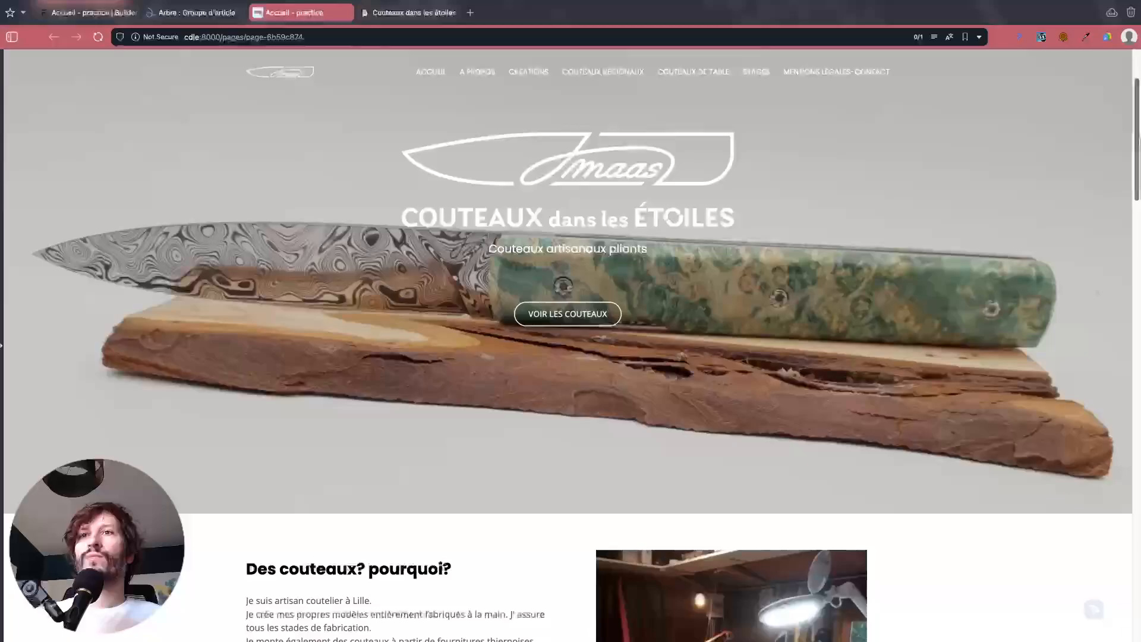
scroll(568, 333, "down", 3)
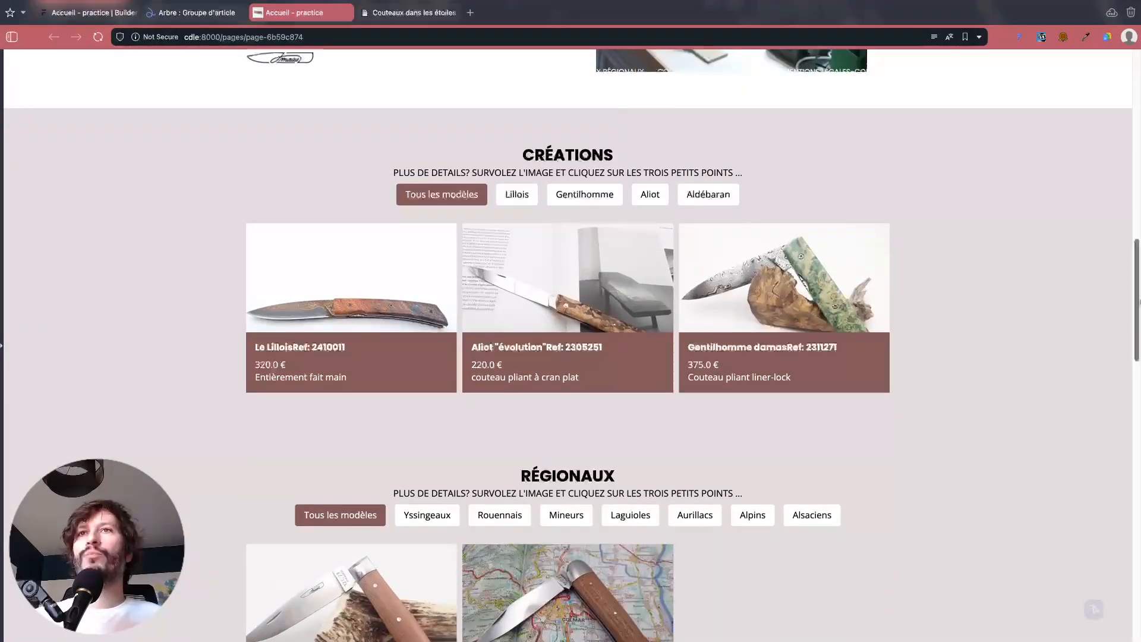
scroll(1071, 232, "down", 4)
mouse_move(1139, 318)
left_mouse_down()
mouse_move(1138, 377)
mouse_move(1137, 314)
left_mouse_up()
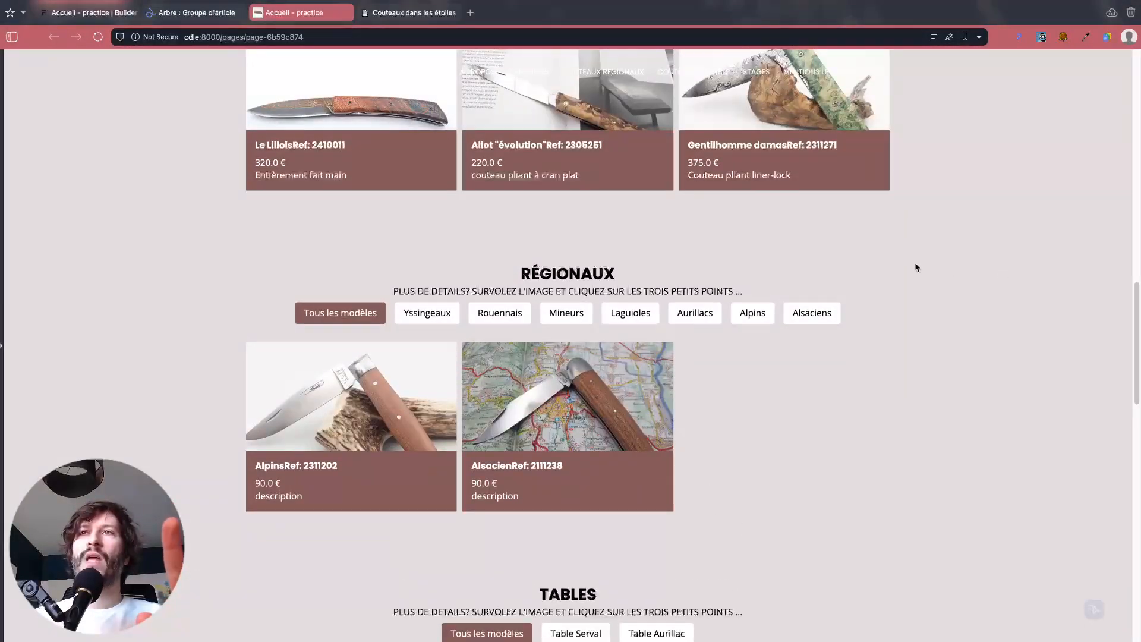
scroll(524, 366, "up", 5)
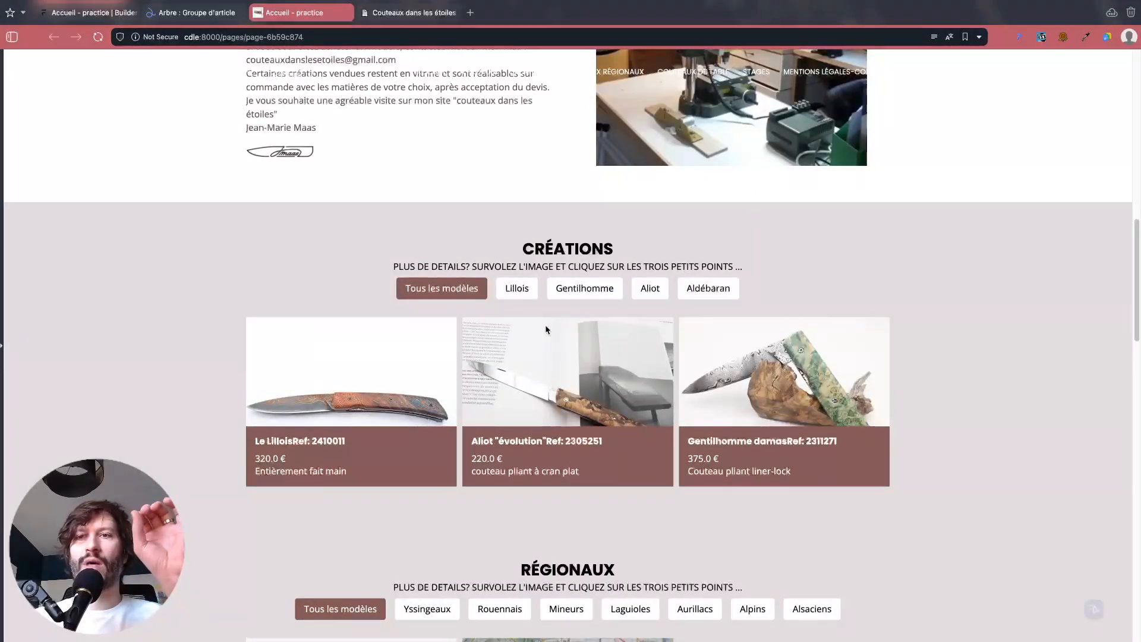